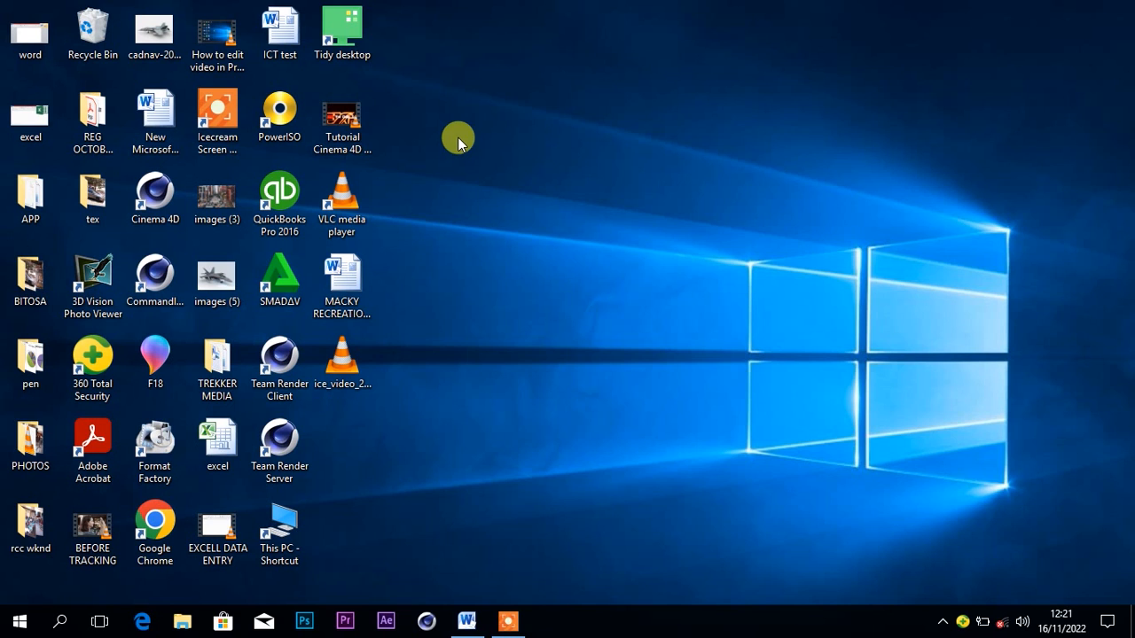
Refresh the desktop and open the MACKY RECREATIONAL CENTER document in Word.
{"action": "right_click", "coordinate": [436, 186]}
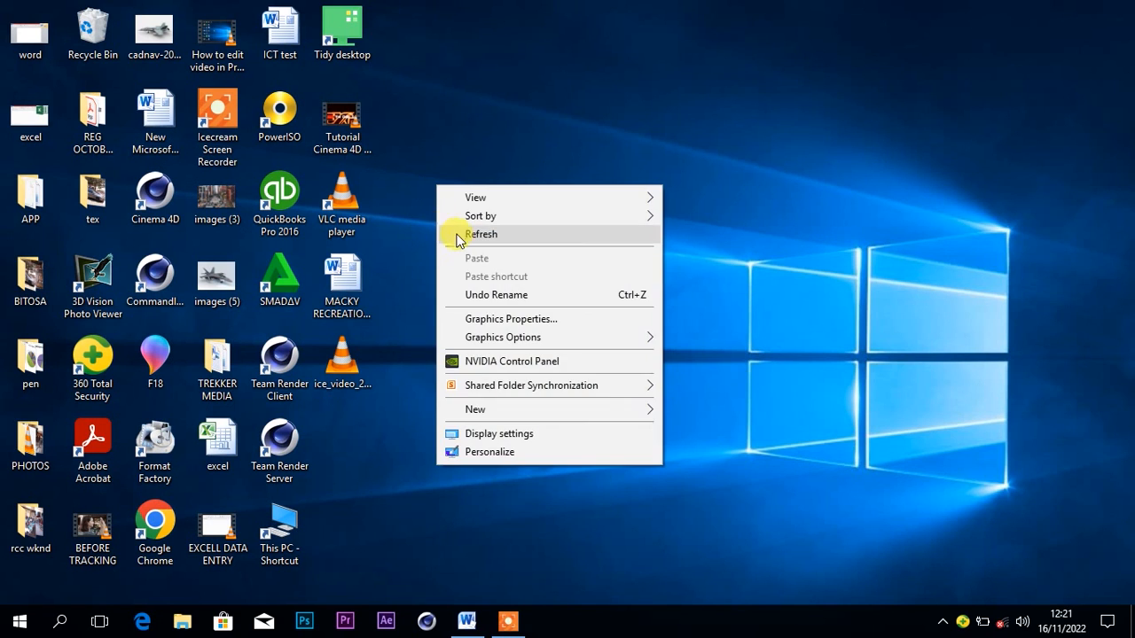
{"action": "left_click", "coordinate": [470, 236]}
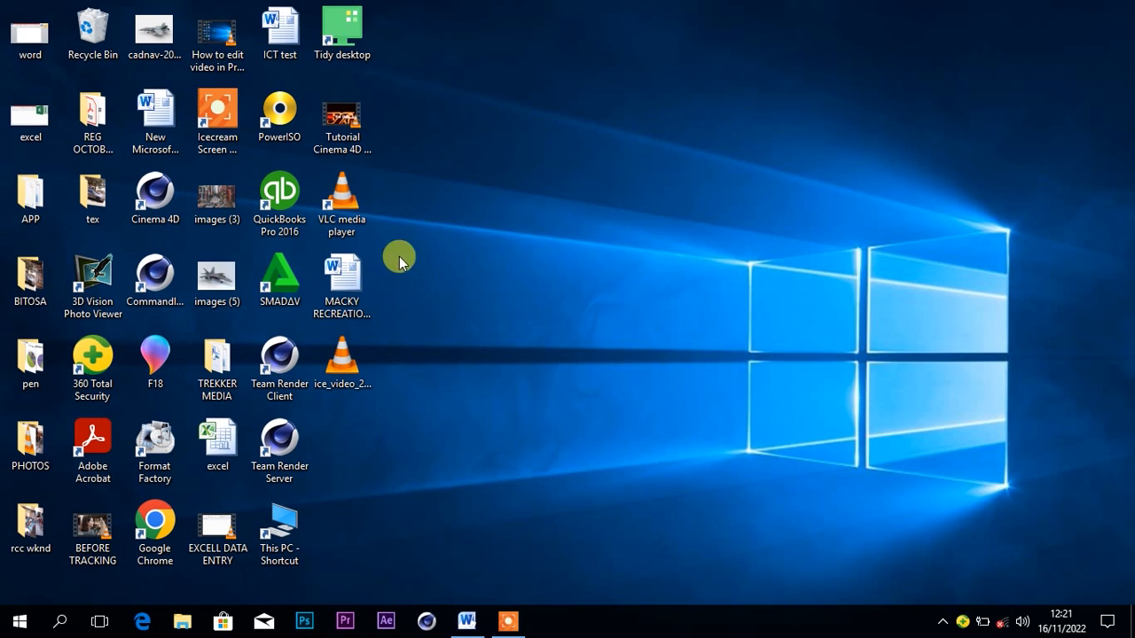
{"action": "left_click", "coordinate": [357, 279]}
{"action": "double_click", "coordinate": [358, 279]}
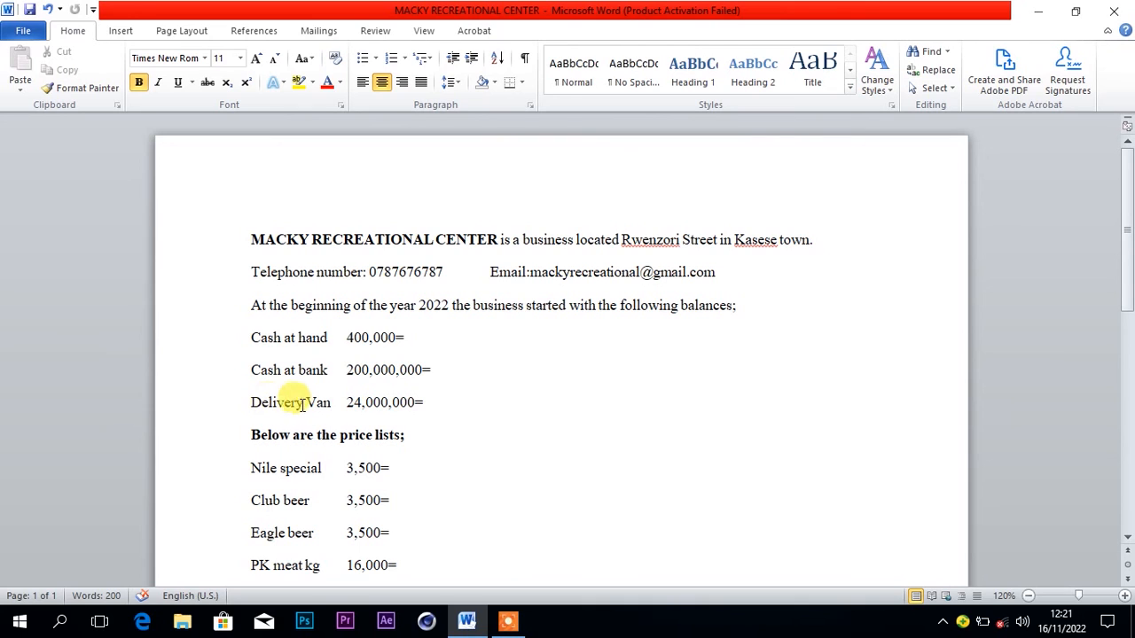
Review the business details, opening balances, price list and January transactions in the document, and minimize it.
{"action": "left_click", "coordinate": [428, 402]}
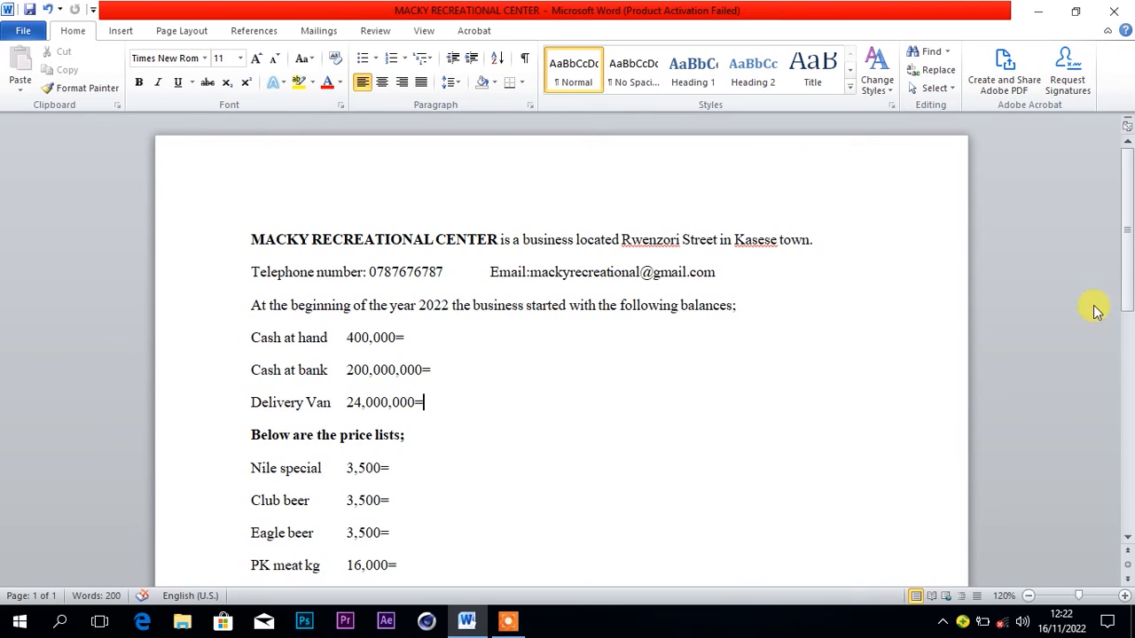
{"action": "left_click_drag", "start_coordinate": [1129, 273], "coordinate": [1128, 317]}
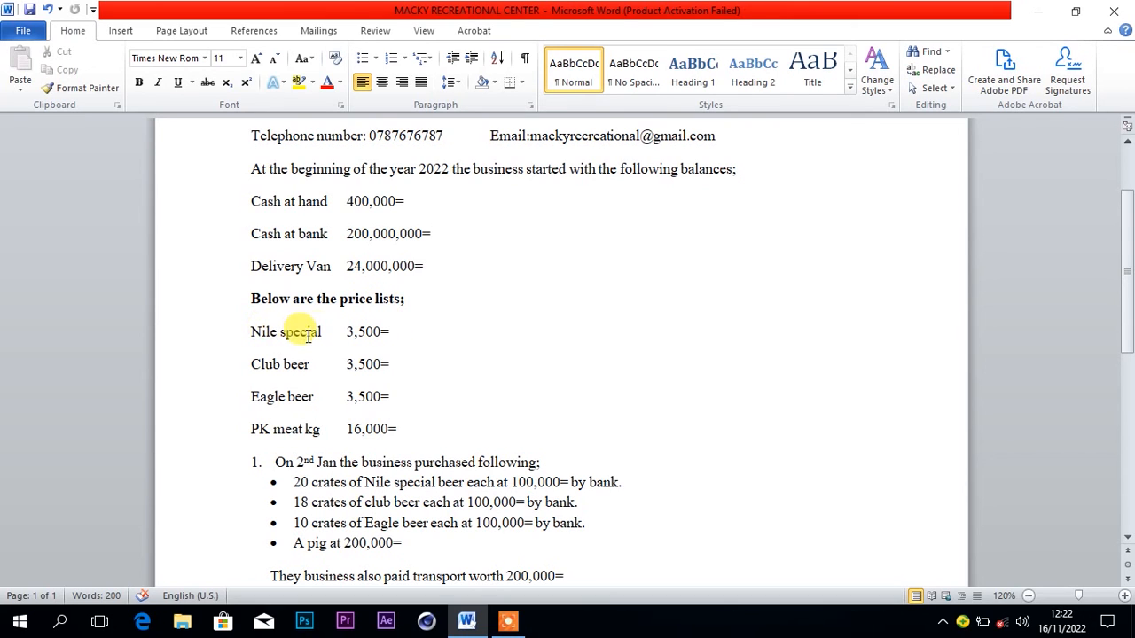
{"action": "left_click", "coordinate": [393, 335]}
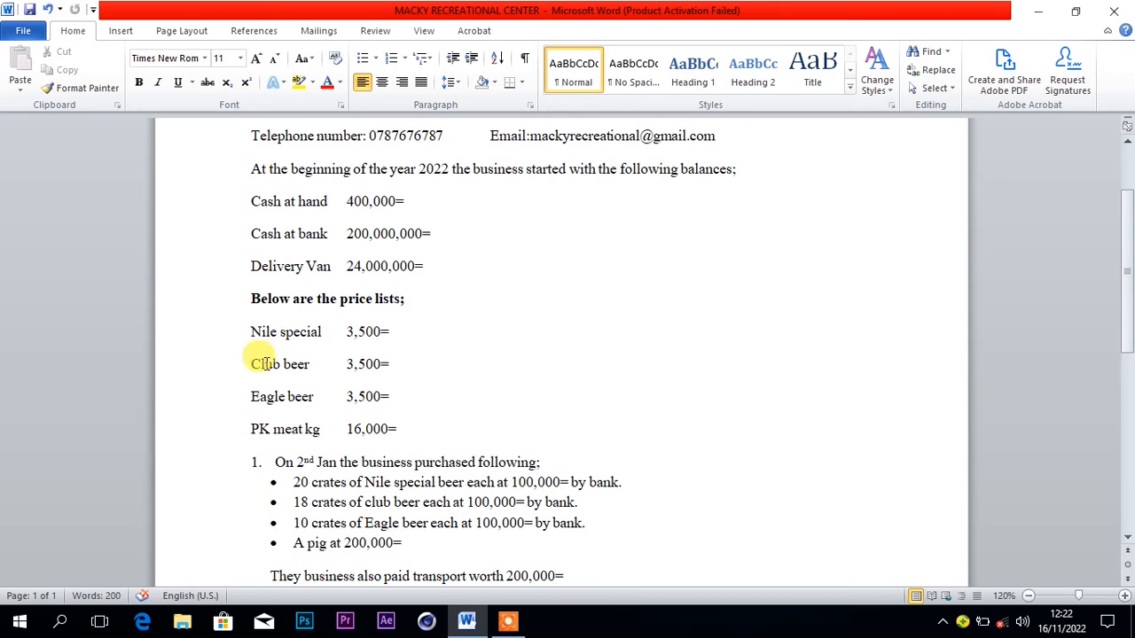
{"action": "left_click", "coordinate": [391, 363]}
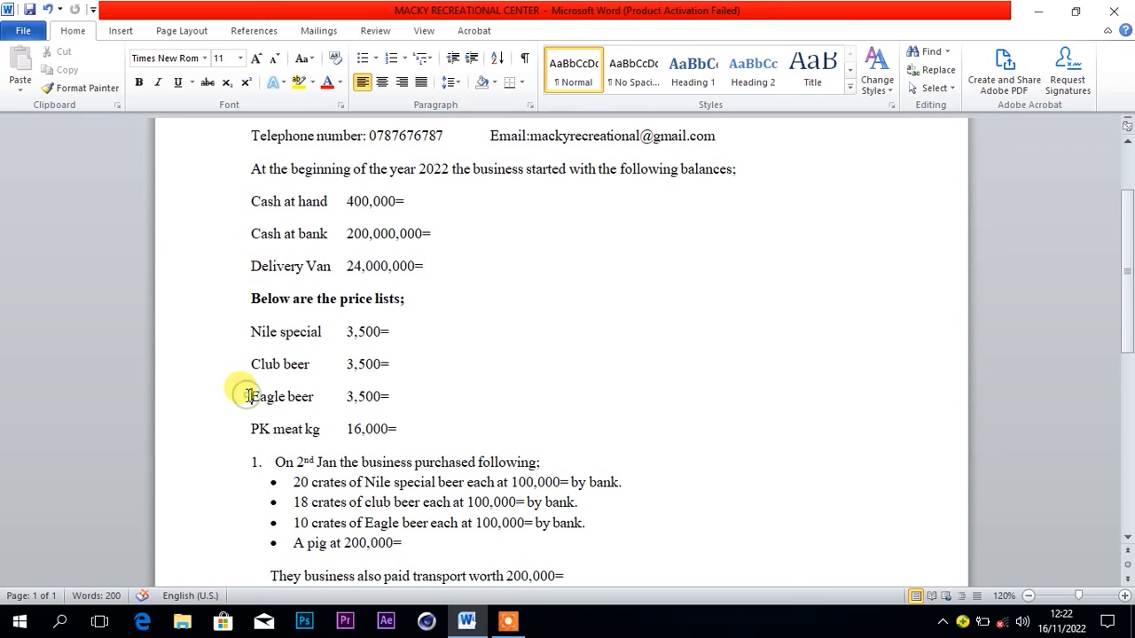
{"action": "left_click", "coordinate": [395, 396]}
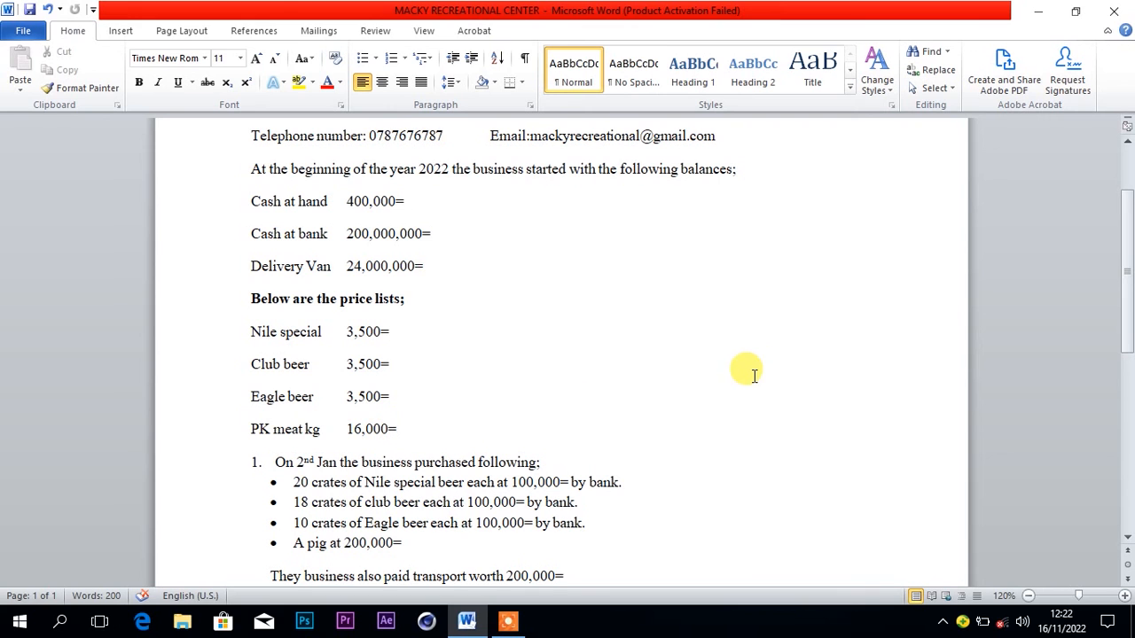
{"action": "left_click_drag", "start_coordinate": [1129, 270], "coordinate": [1129, 341]}
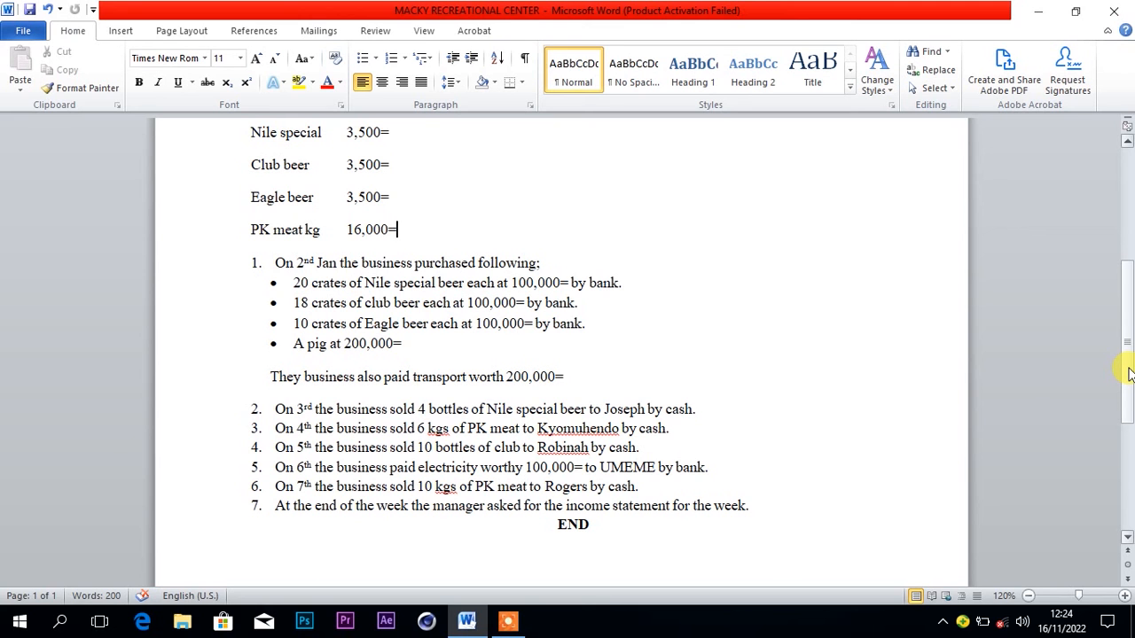
{"action": "left_click_drag", "start_coordinate": [1128, 373], "coordinate": [1126, 250]}
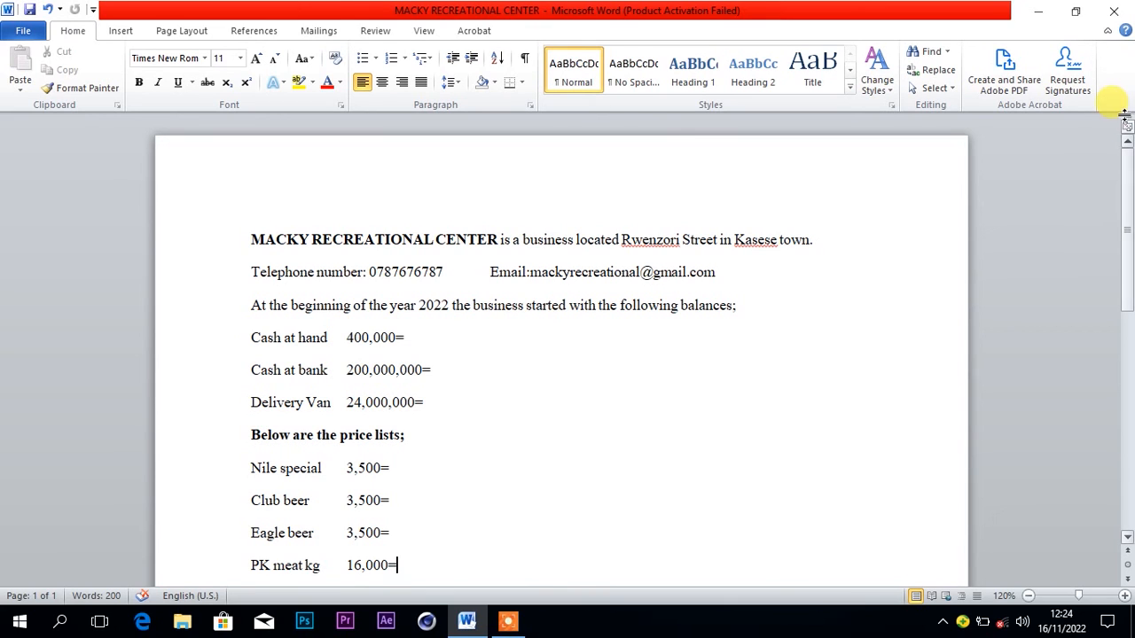
{"action": "left_click", "coordinate": [1039, 19]}
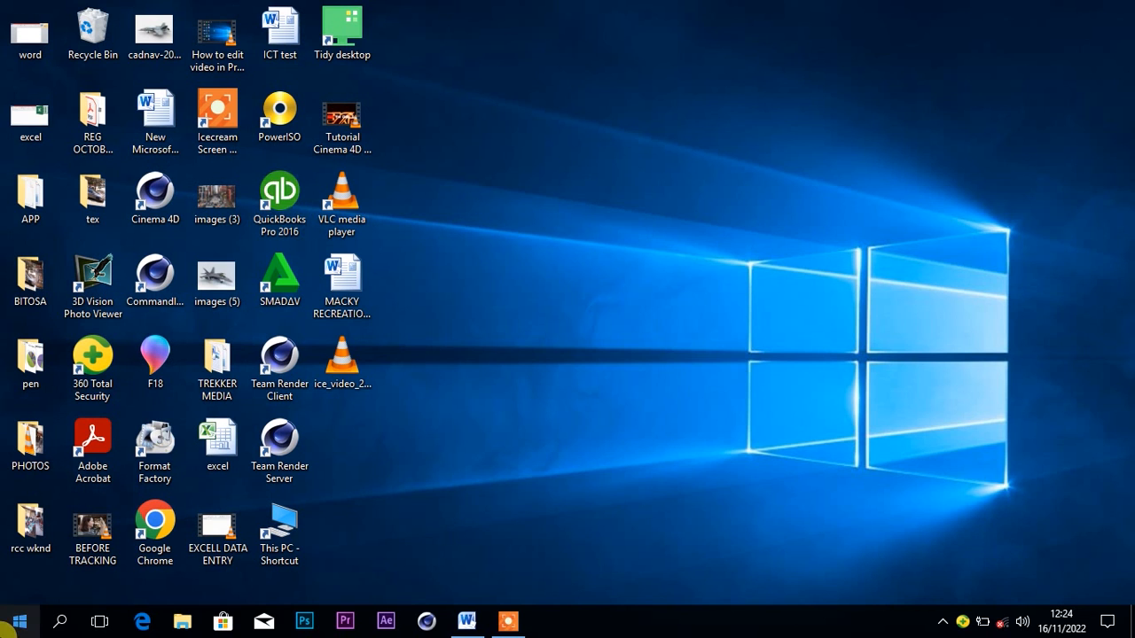
Launch QuickBooks Pro 2016 from its desktop shortcut.
{"action": "left_click", "coordinate": [16, 623]}
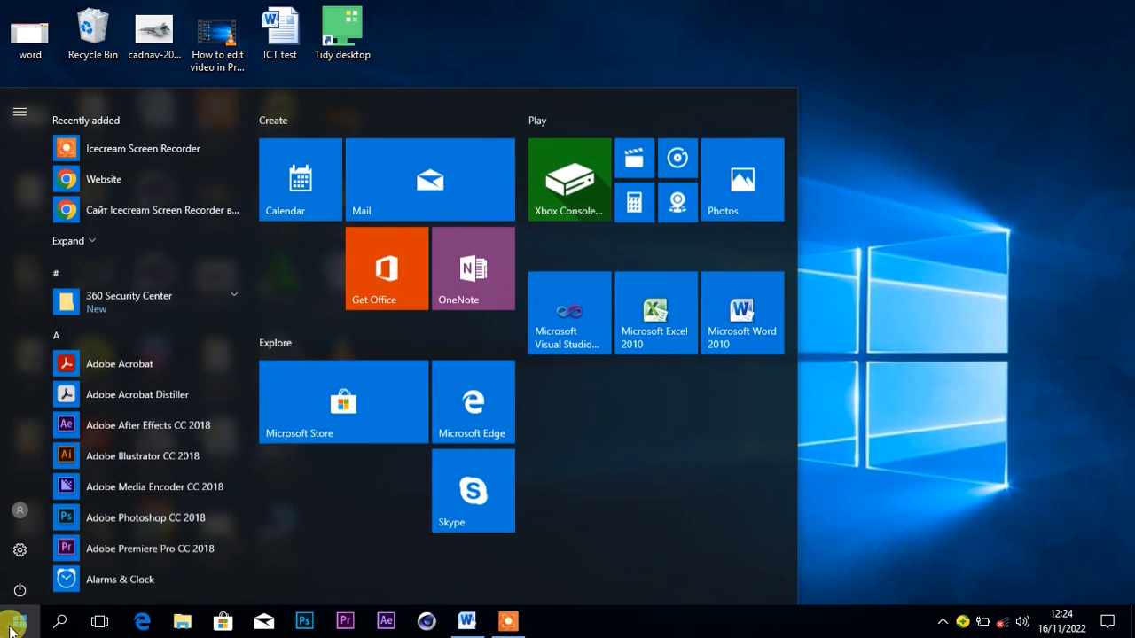
{"action": "left_click", "coordinate": [476, 41]}
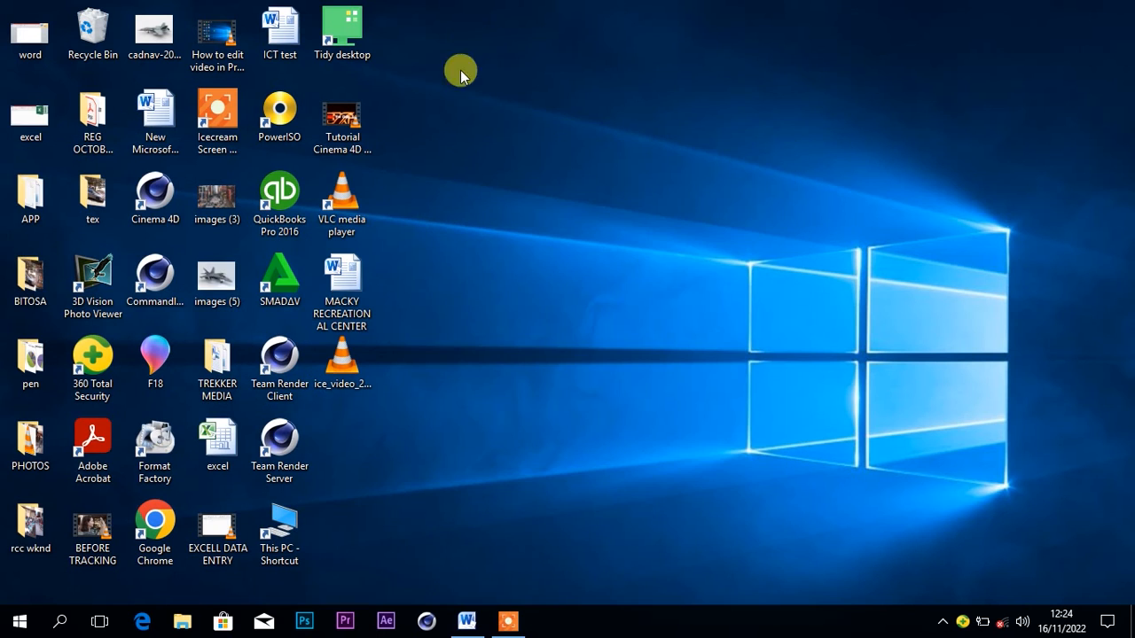
{"action": "right_click", "coordinate": [271, 227]}
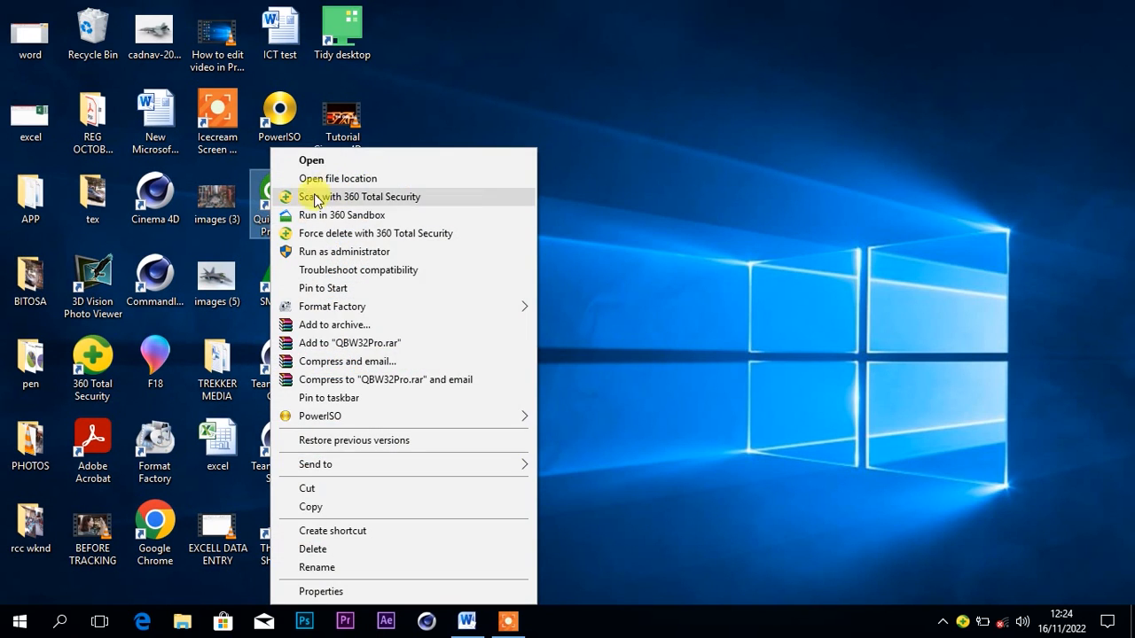
{"action": "left_click", "coordinate": [312, 160]}
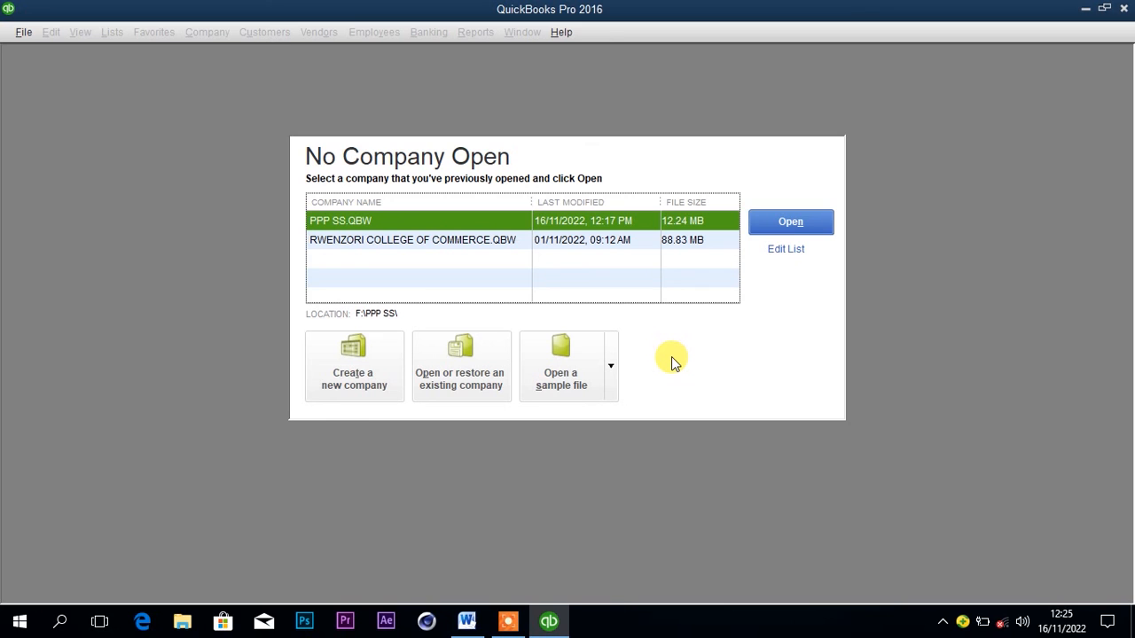
Start creating a new company file using the Advanced Setup option.
{"action": "left_click", "coordinate": [360, 360]}
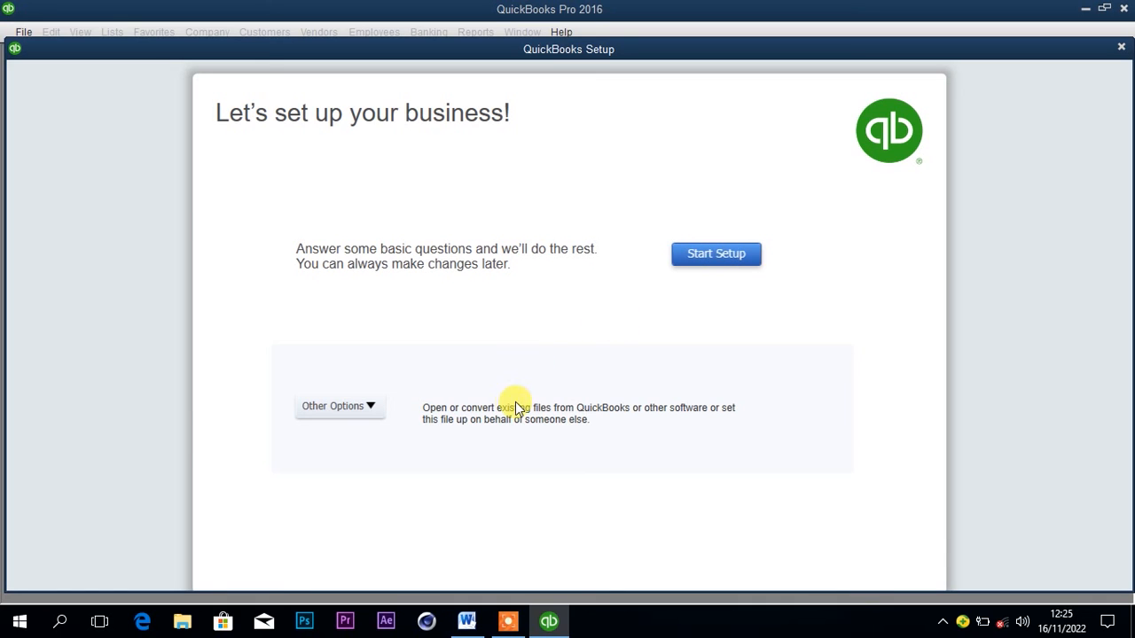
{"action": "left_click", "coordinate": [363, 407]}
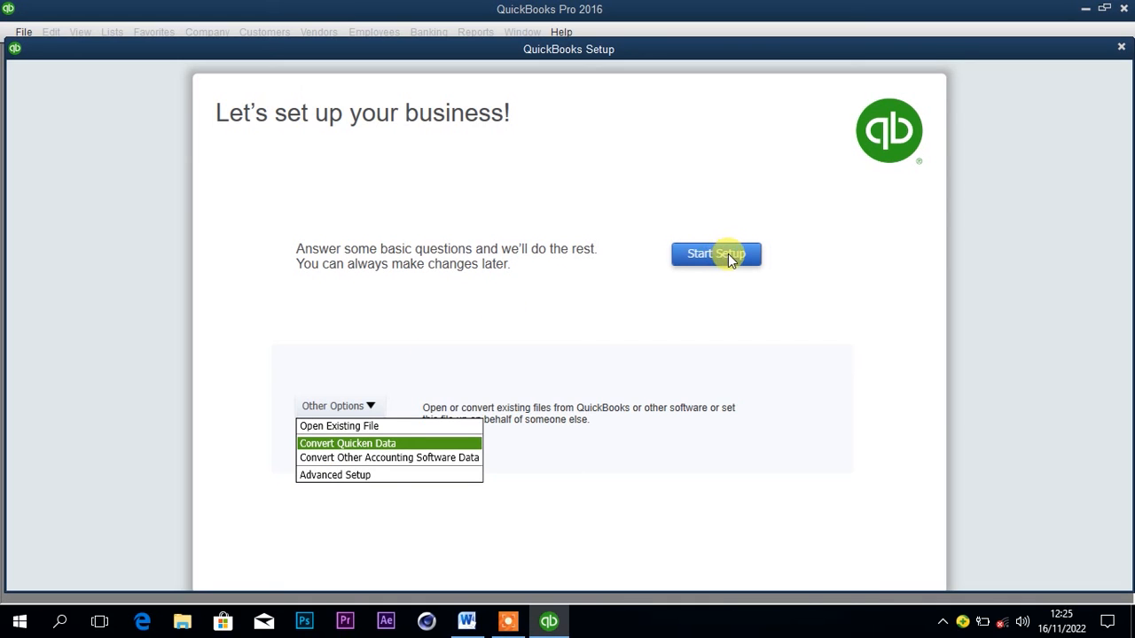
{"action": "left_click", "coordinate": [391, 482]}
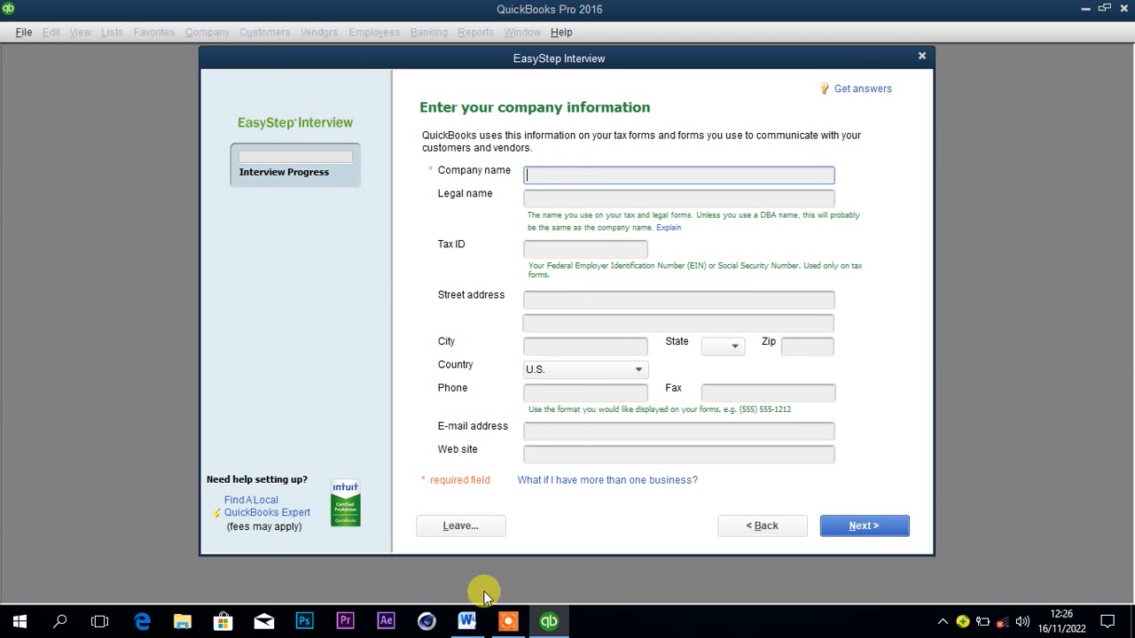
Copy the business name MACKY RECREATIONAL CENTER from the Word document into the company name field in QuickBooks.
{"action": "left_click", "coordinate": [467, 620]}
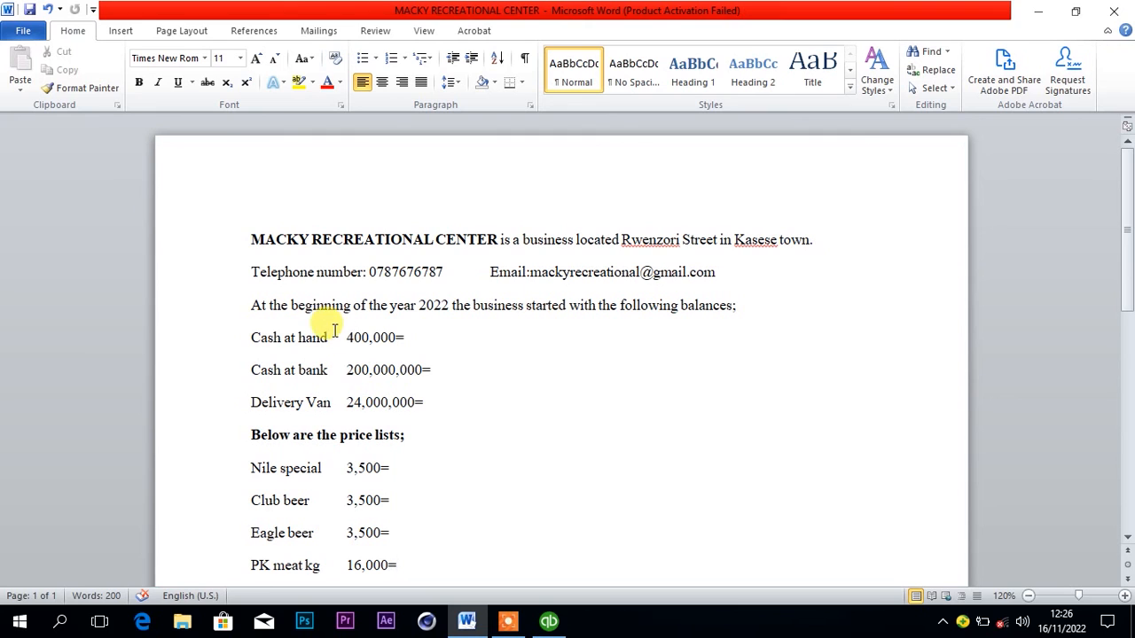
{"action": "left_click_drag", "start_coordinate": [247, 238], "coordinate": [464, 244]}
{"action": "key", "text": "ctrl+c"}
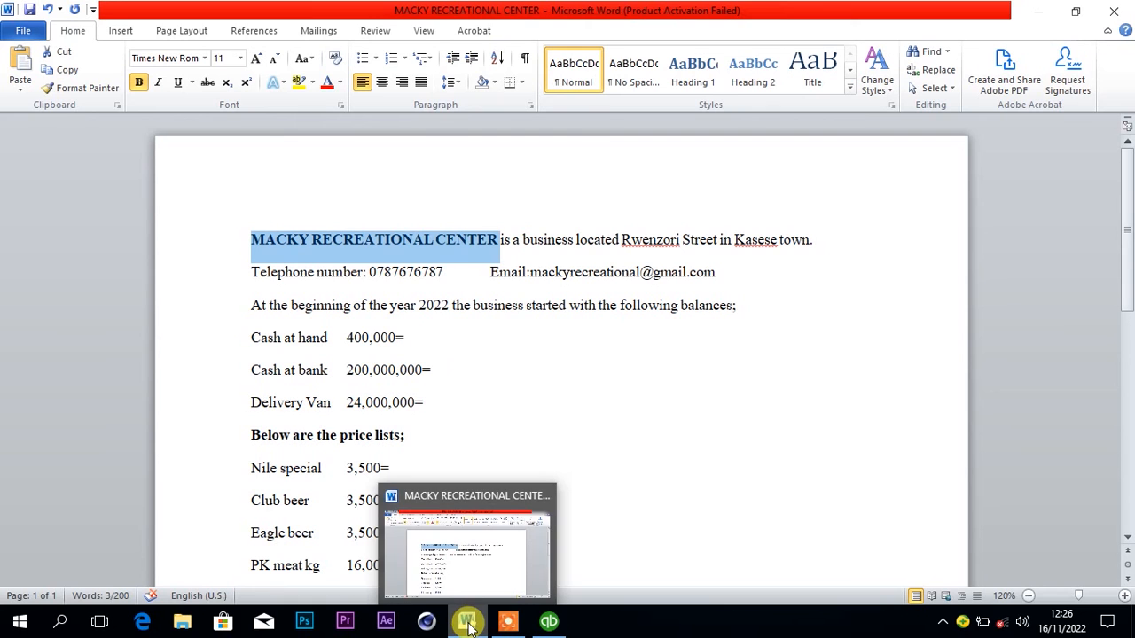
{"action": "left_click", "coordinate": [549, 620]}
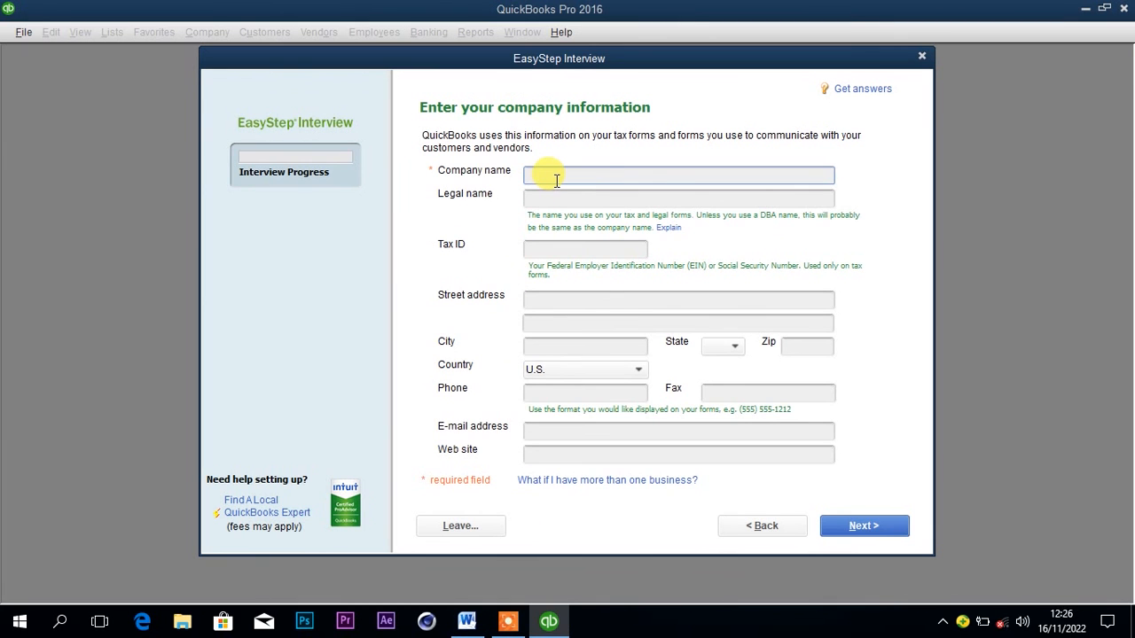
{"action": "key", "text": "ctrl+v"}
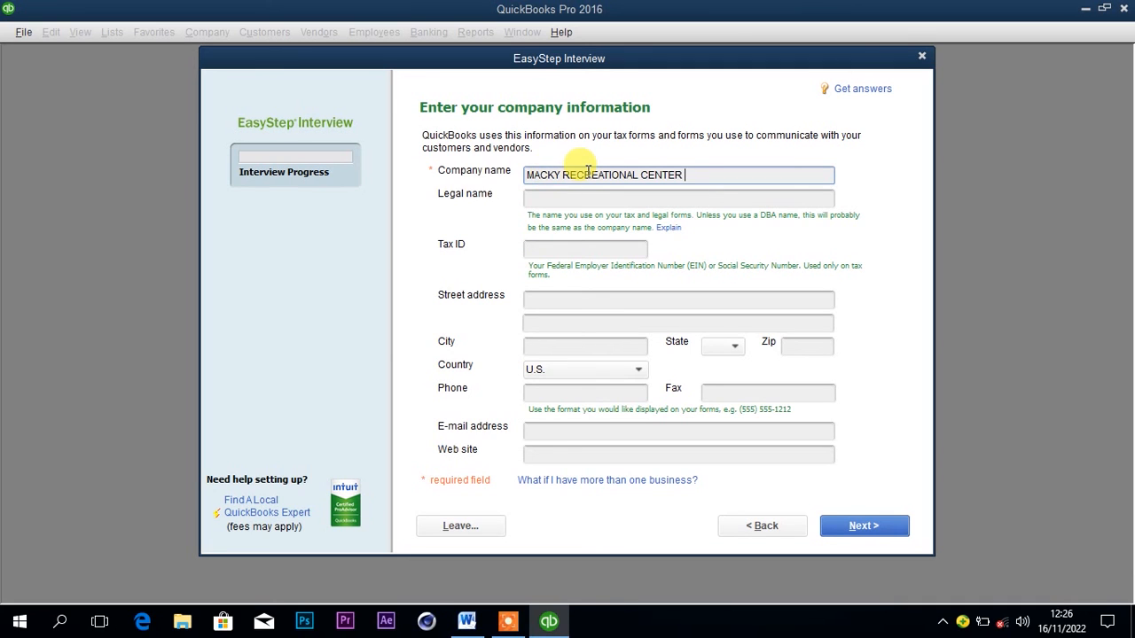
Enter MACKY RECREATIONAL CENTER as the company's legal name too.
{"action": "left_click_drag", "start_coordinate": [685, 175], "coordinate": [510, 195]}
{"action": "key", "text": "ctrl+c"}
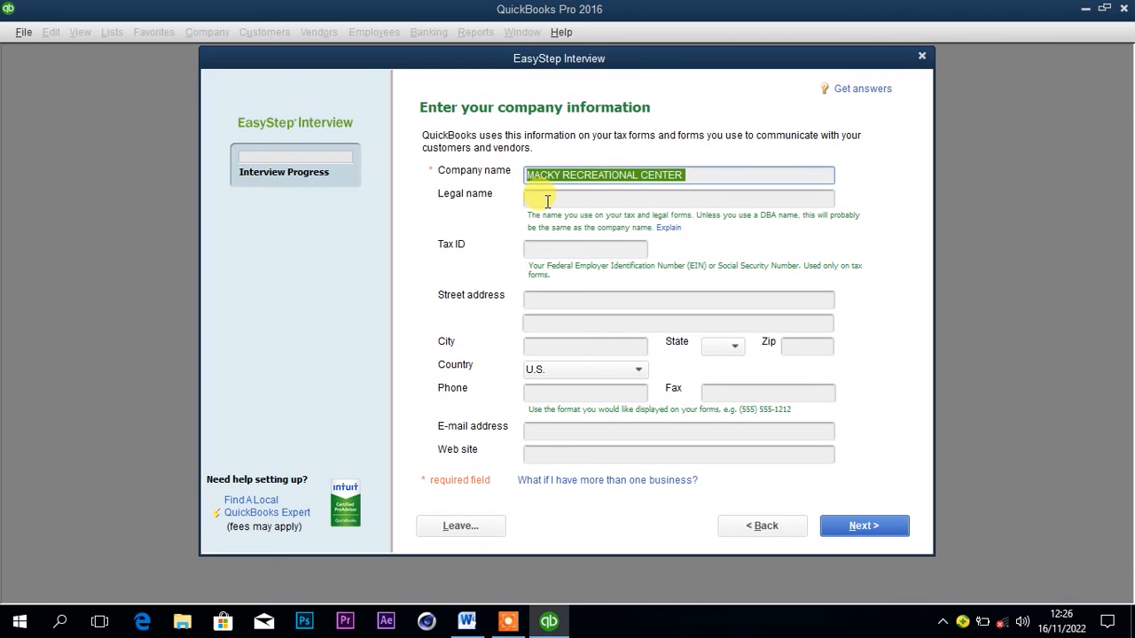
{"action": "left_click", "coordinate": [547, 200]}
{"action": "type", "text": "V"}
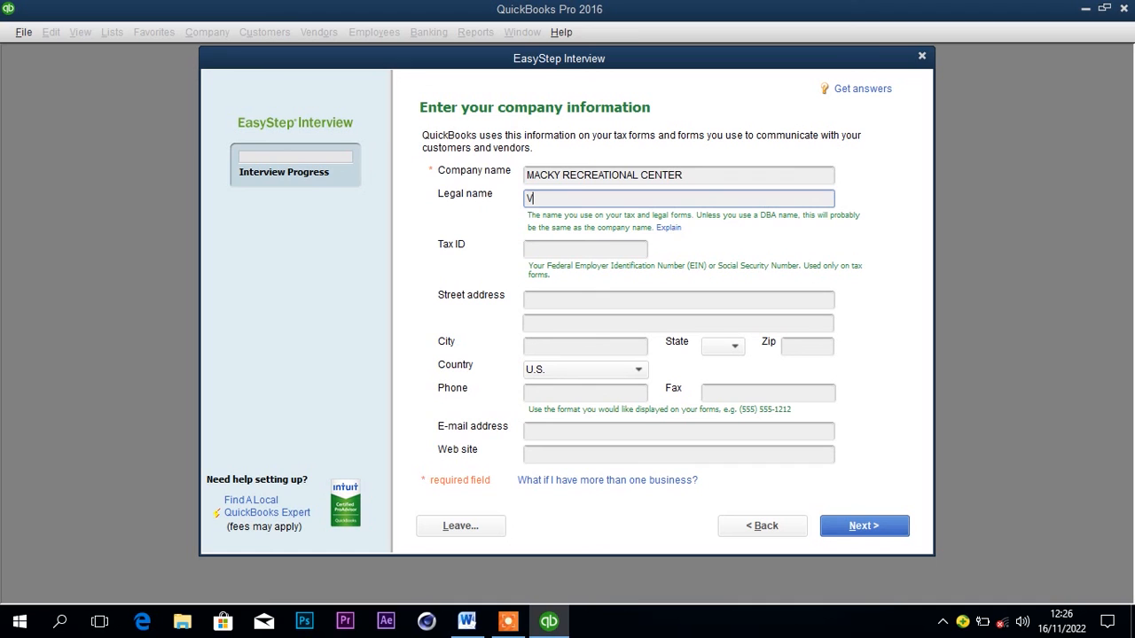
{"action": "key", "text": "BackSpace"}
{"action": "key", "text": "ctrl+v"}
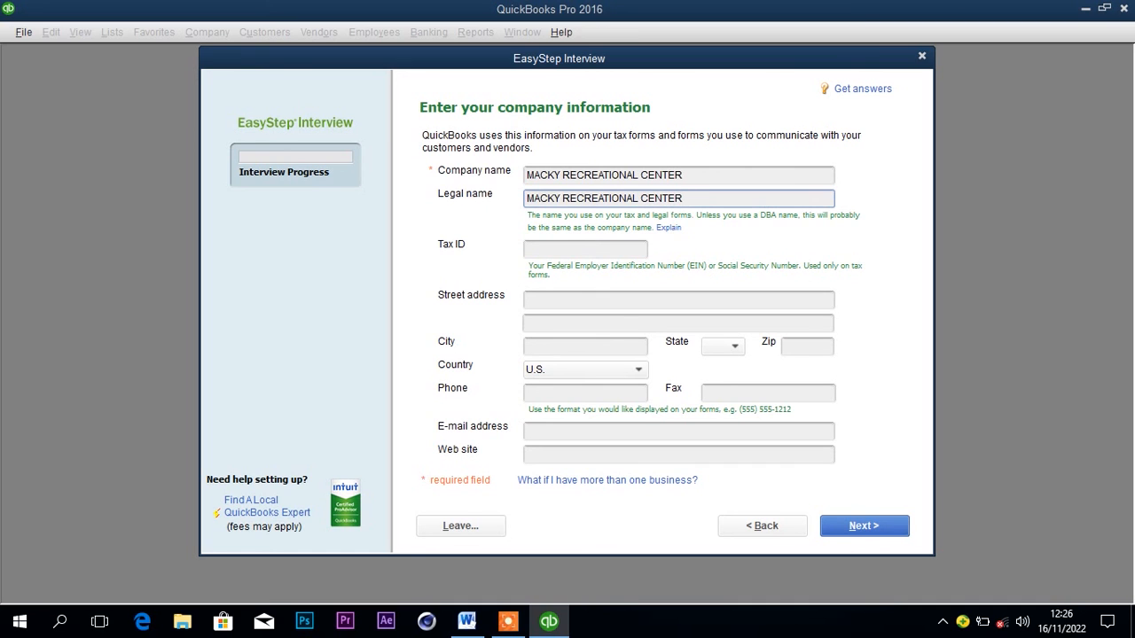
Leave the Tax ID blank, check the location in the Word document and enter the company's street address in QuickBooks.
{"action": "left_click", "coordinate": [578, 248]}
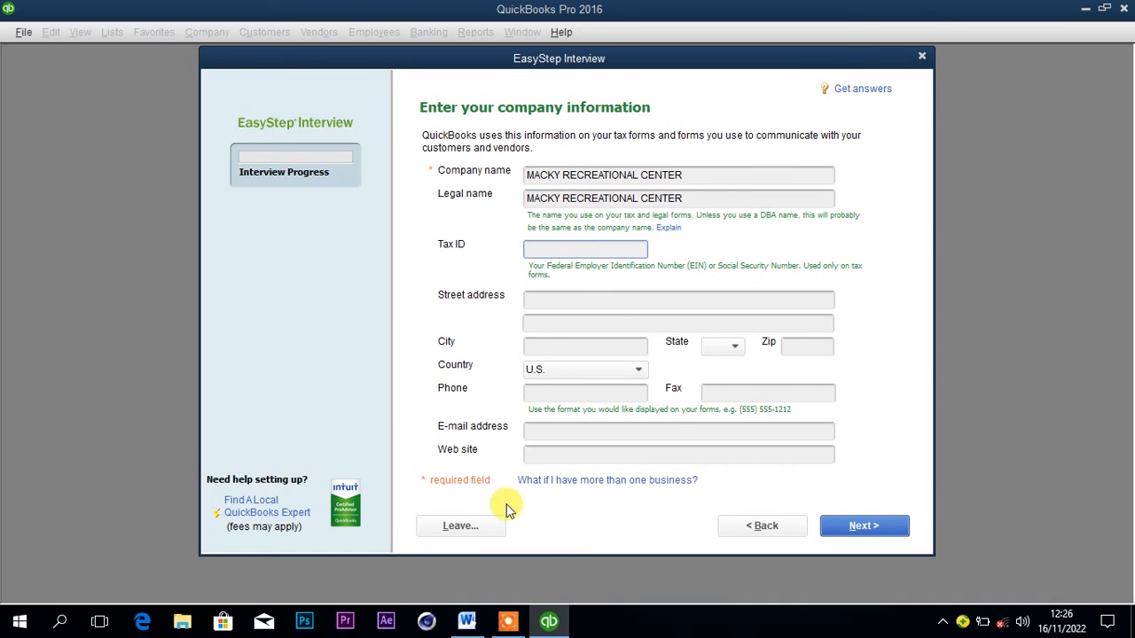
{"action": "left_click", "coordinate": [466, 620]}
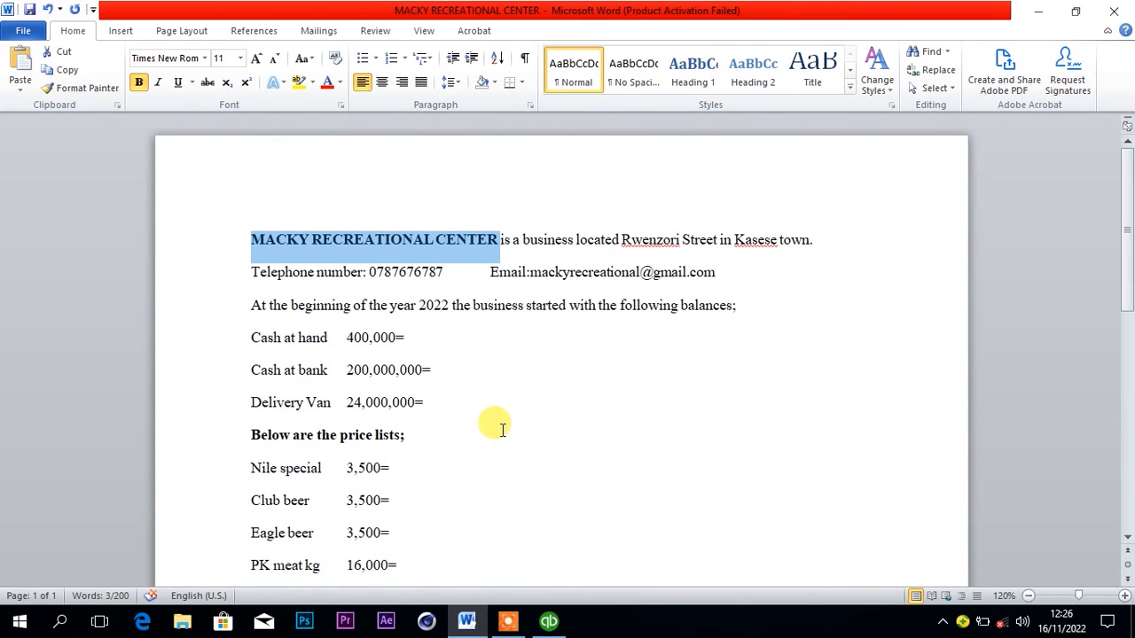
{"action": "left_click", "coordinate": [549, 623]}
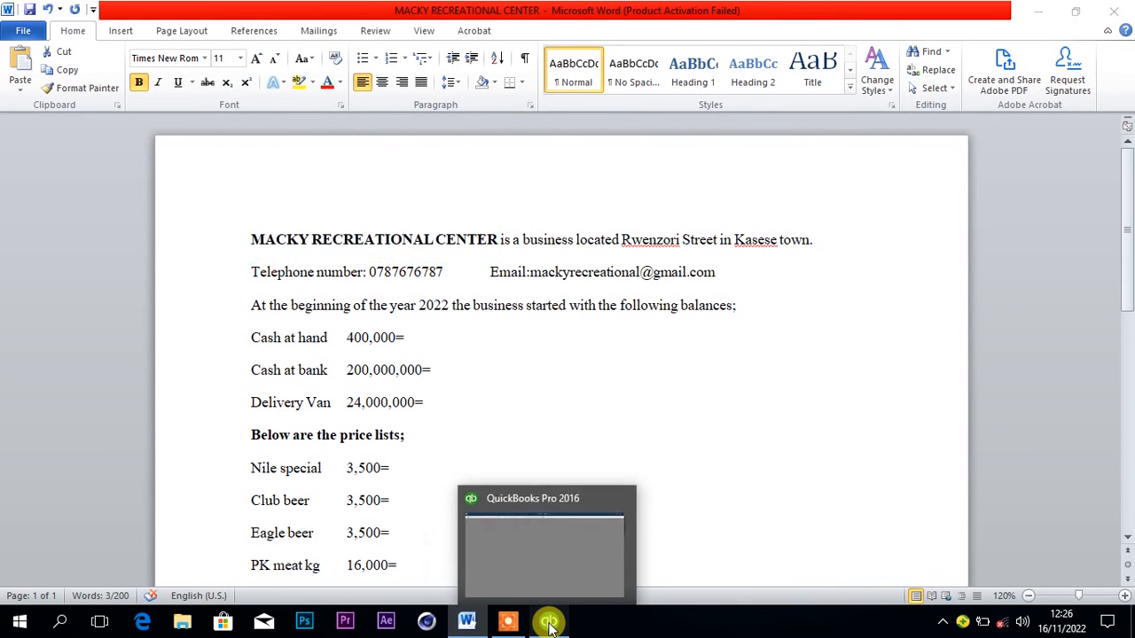
{"action": "left_click", "coordinate": [553, 299]}
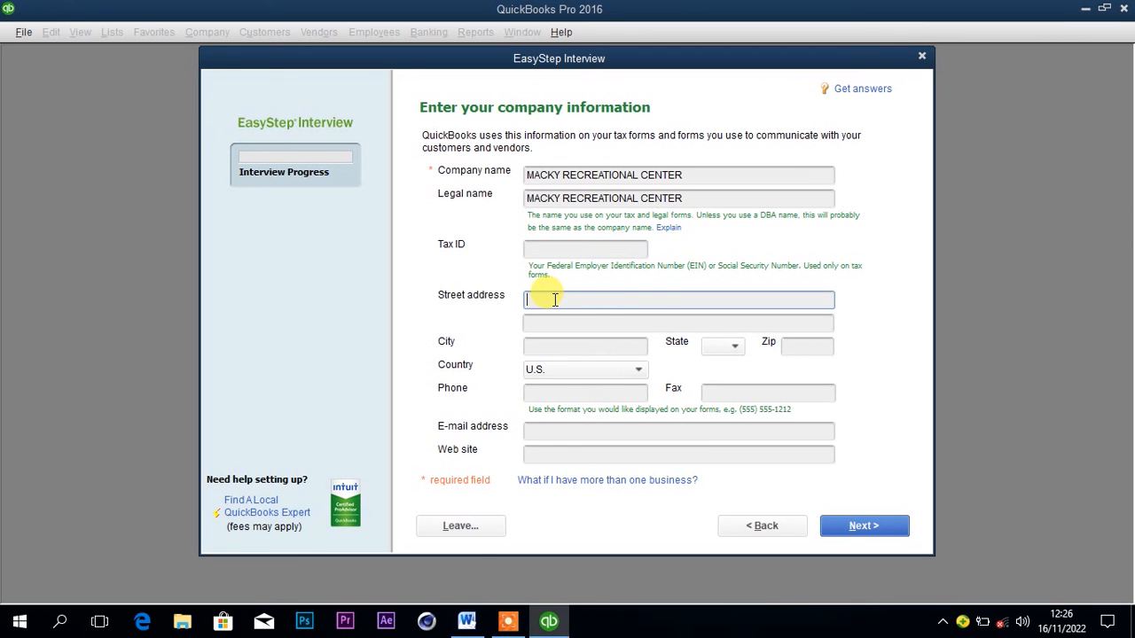
{"action": "left_click", "coordinate": [468, 621]}
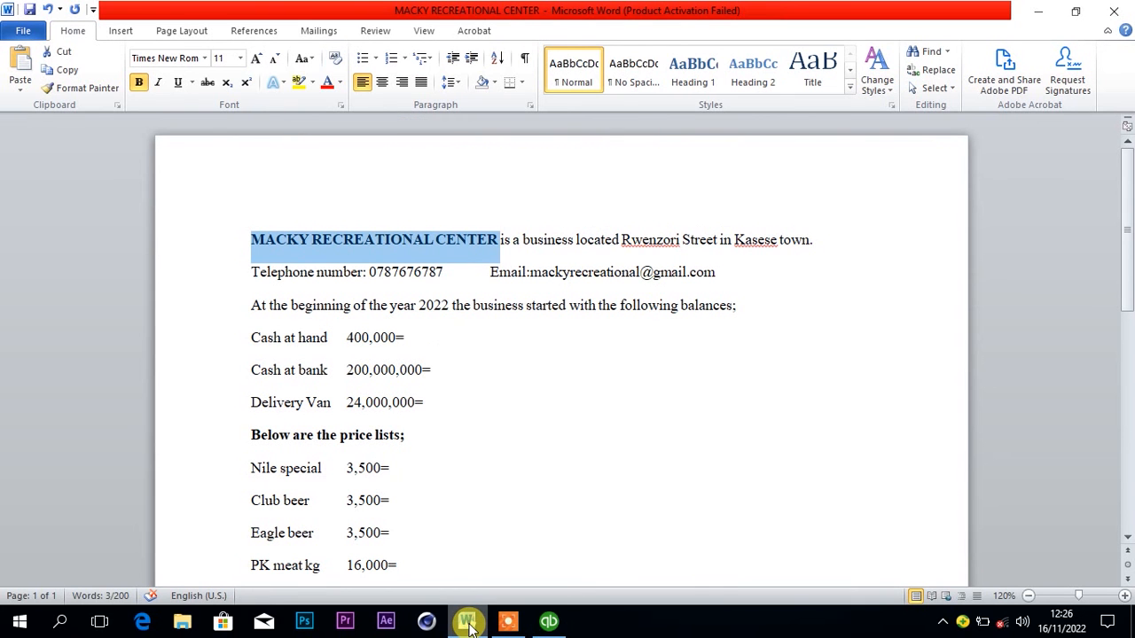
{"action": "left_click", "coordinate": [467, 621]}
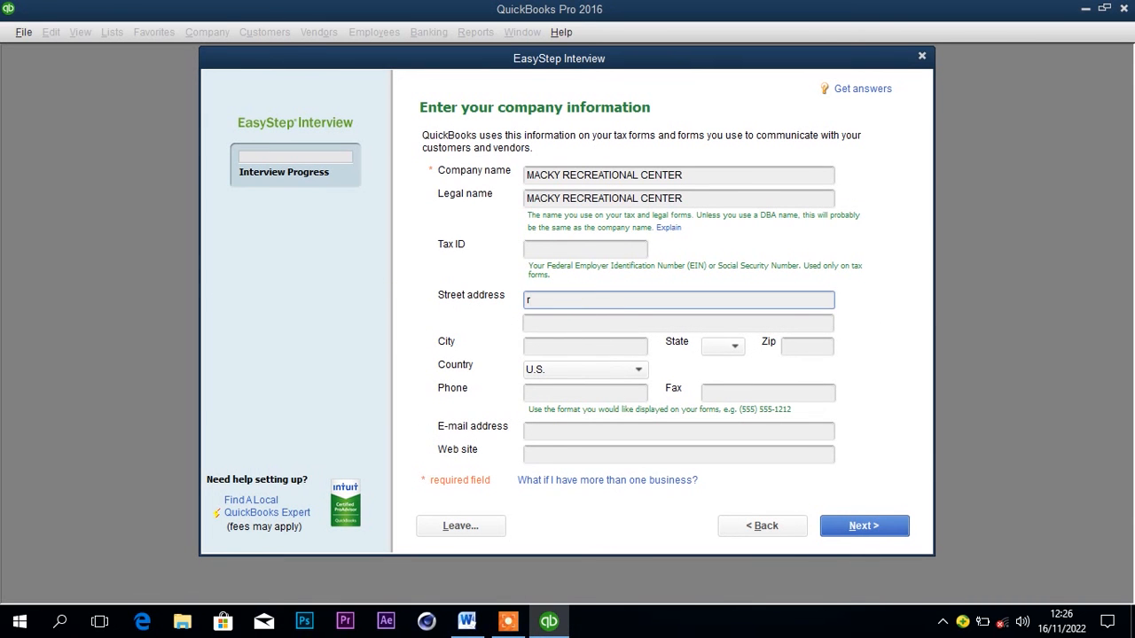
{"action": "type", "text": "Rwen"}
{"action": "type", "text": "x"}
{"action": "key", "text": "BackSpace"}
{"action": "type", "text": "zori Street"}
Fill in the company's city as given in the business document.
{"action": "left_click", "coordinate": [589, 346]}
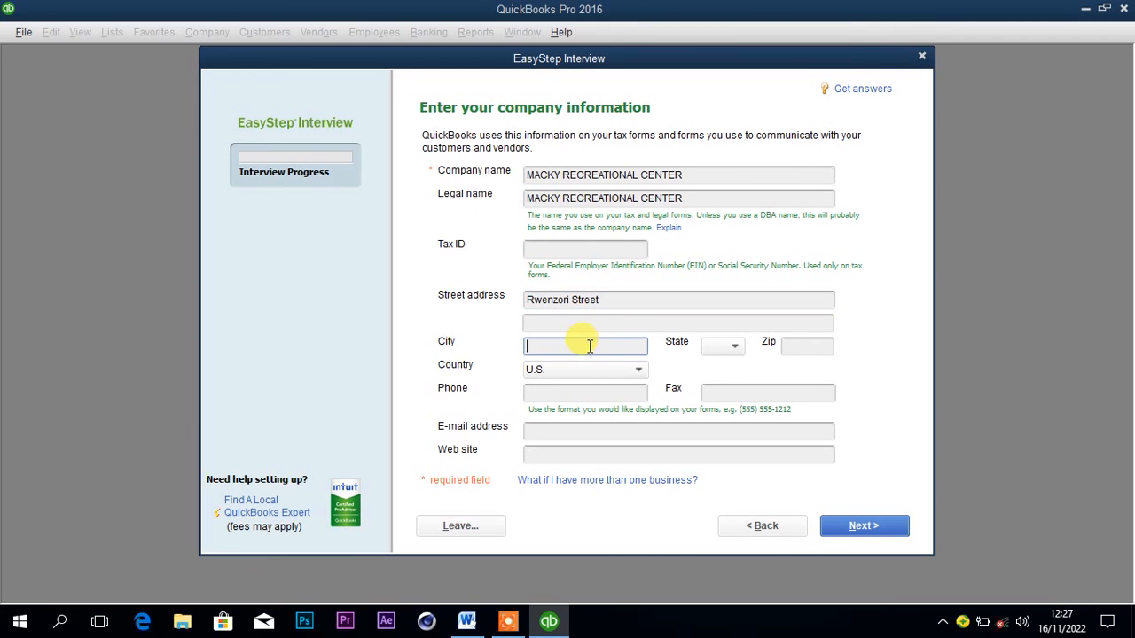
{"action": "type", "text": "K"}
{"action": "key", "text": "BackSpace"}
{"action": "type", "text": "K"}
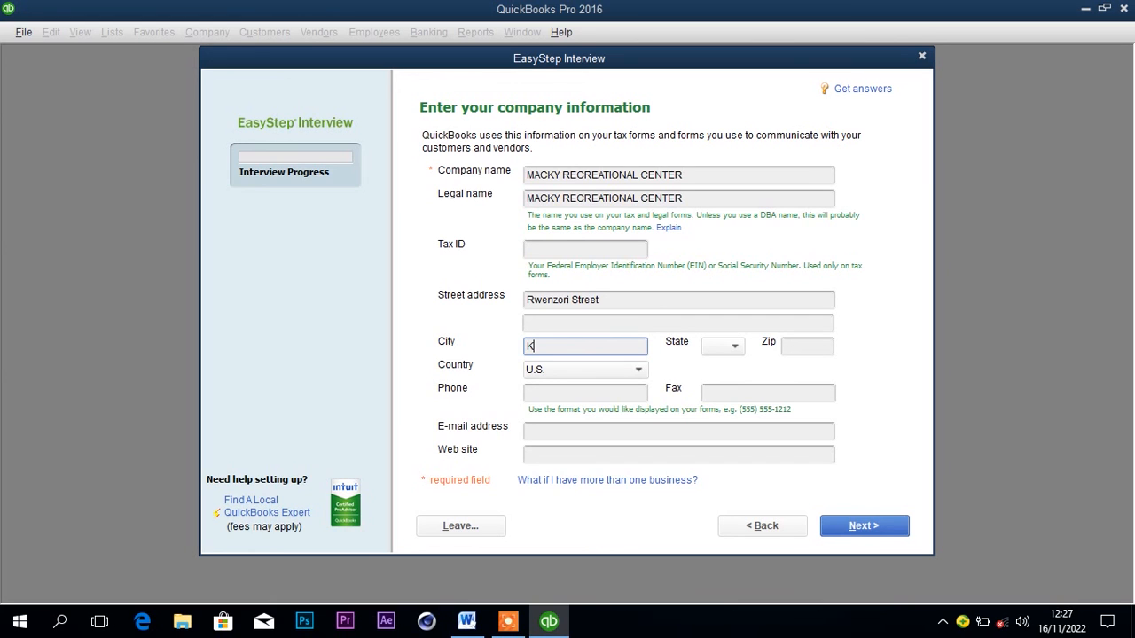
{"action": "type", "text": "asese"}
Check the business's location in the Word document and set the company's country to Other in QuickBooks.
{"action": "left_click", "coordinate": [467, 622]}
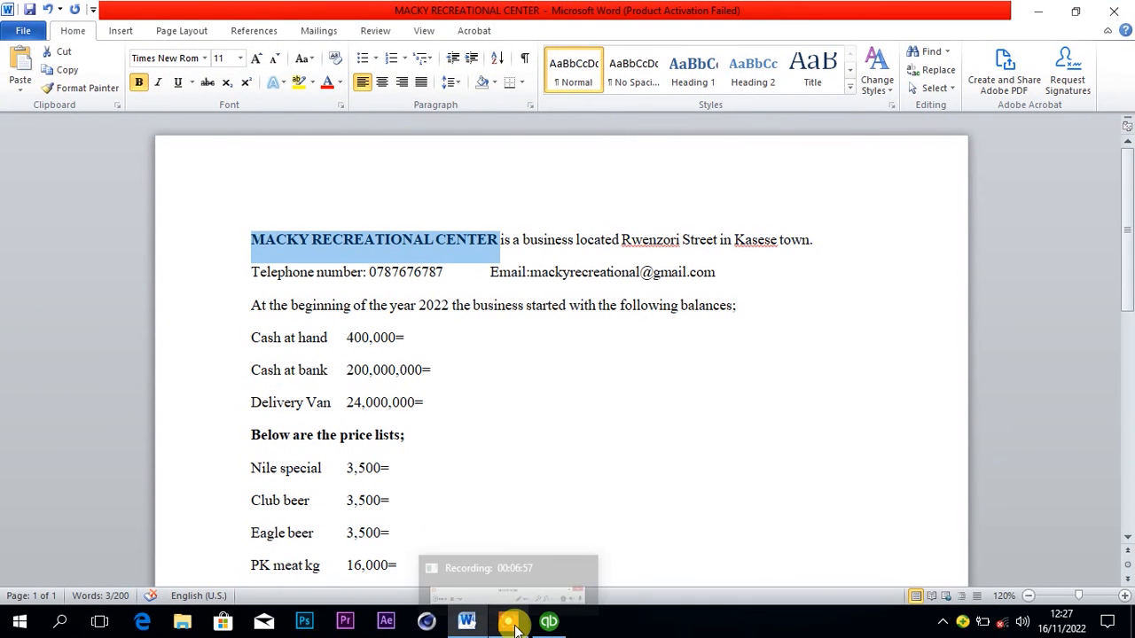
{"action": "left_click", "coordinate": [549, 623]}
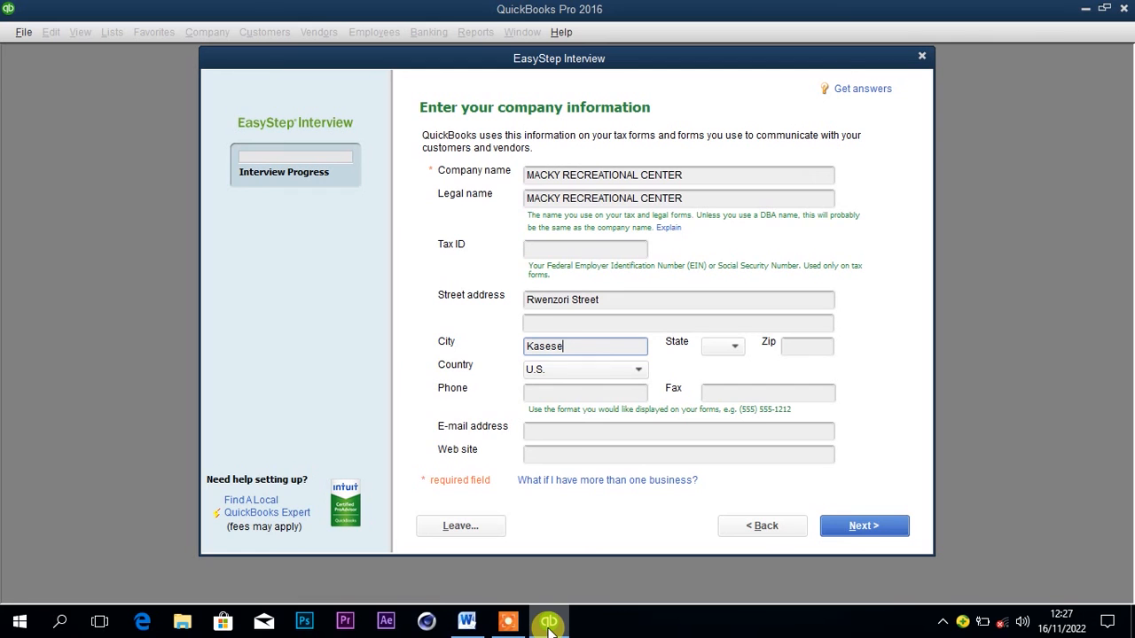
{"action": "left_click", "coordinate": [639, 370]}
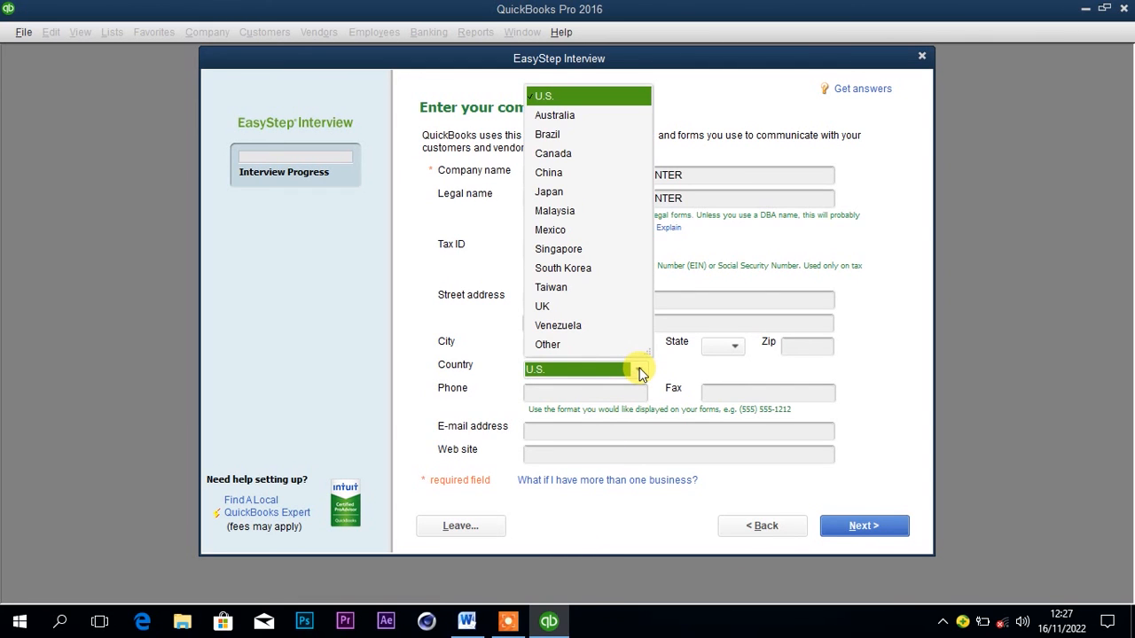
{"action": "left_click", "coordinate": [555, 344]}
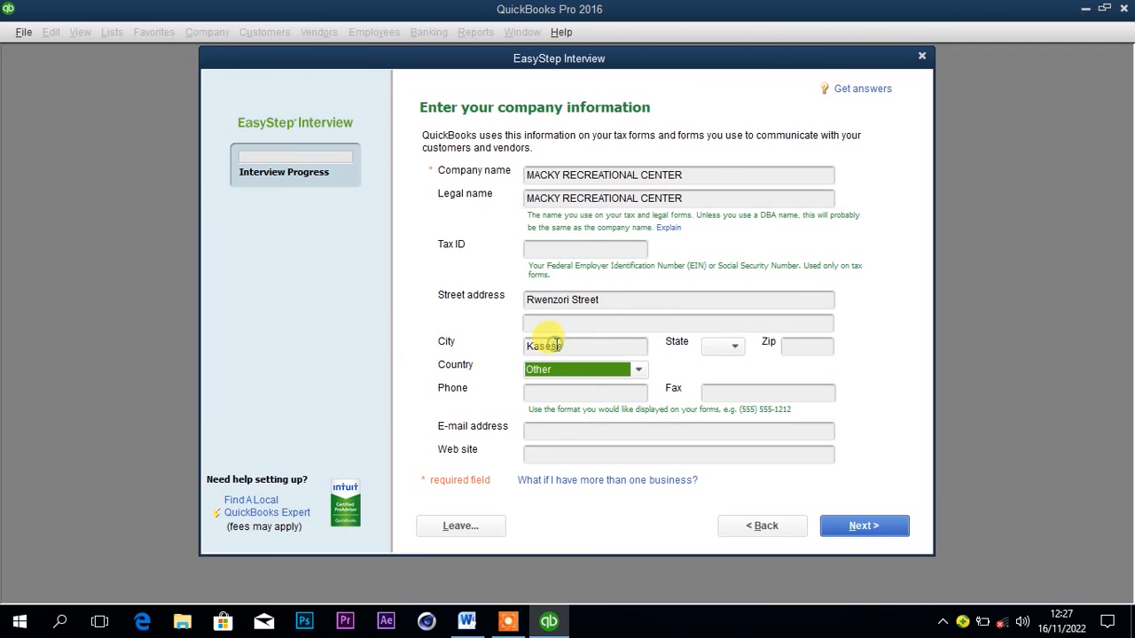
Copy the business's telephone number from the Word document into the company's phone field in QuickBooks.
{"action": "left_click", "coordinate": [586, 391]}
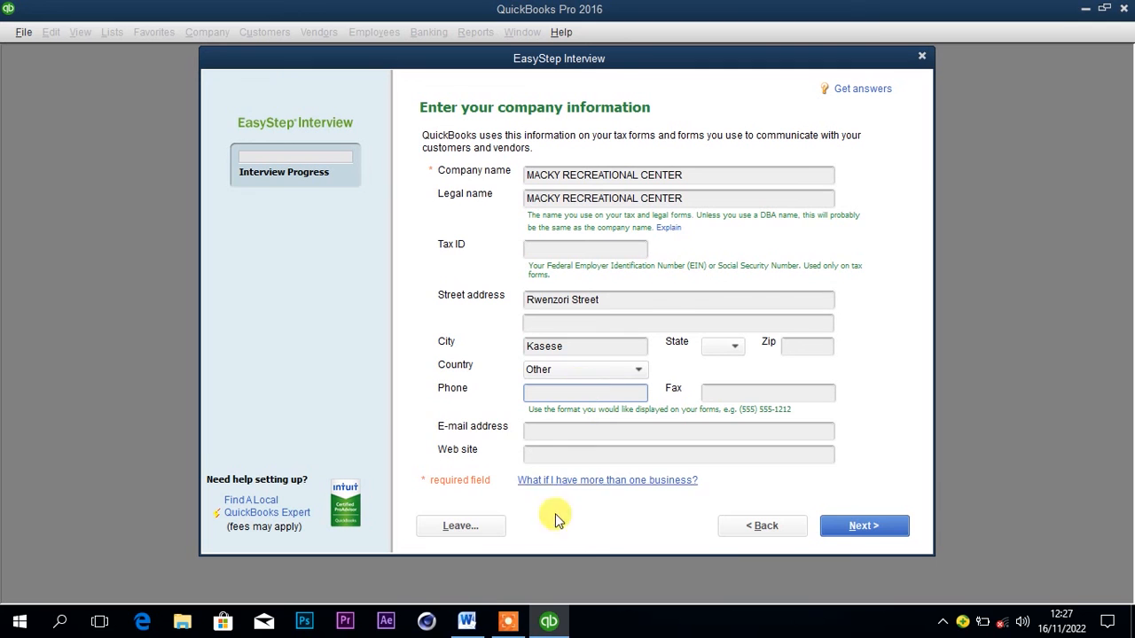
{"action": "mouse_move", "coordinate": [508, 621]}
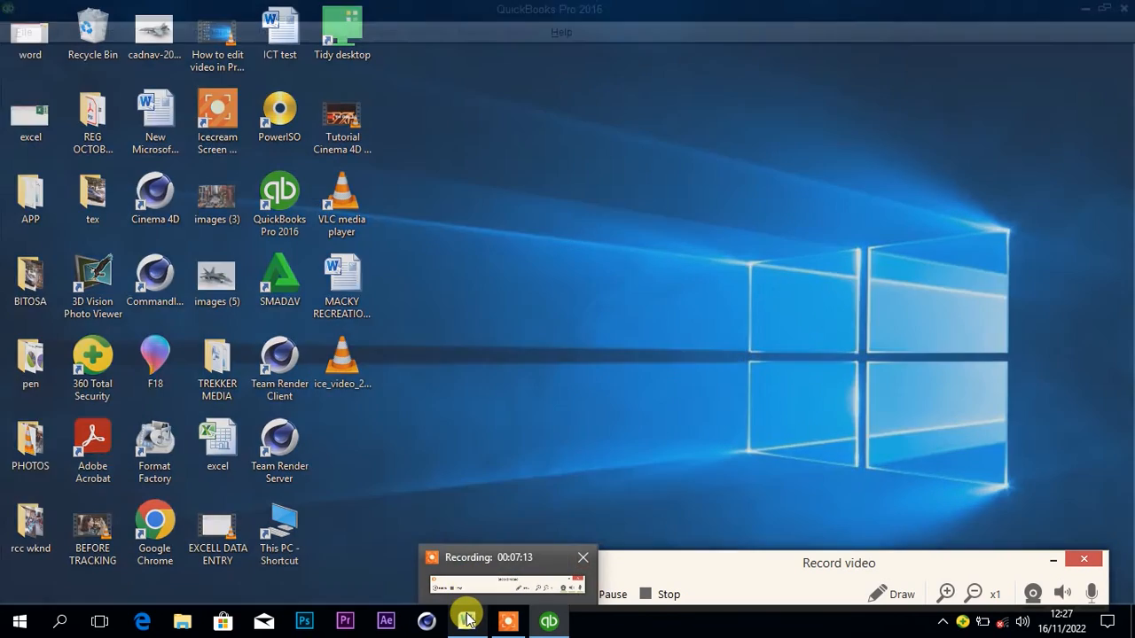
{"action": "mouse_move", "coordinate": [467, 620]}
{"action": "left_click", "coordinate": [468, 541]}
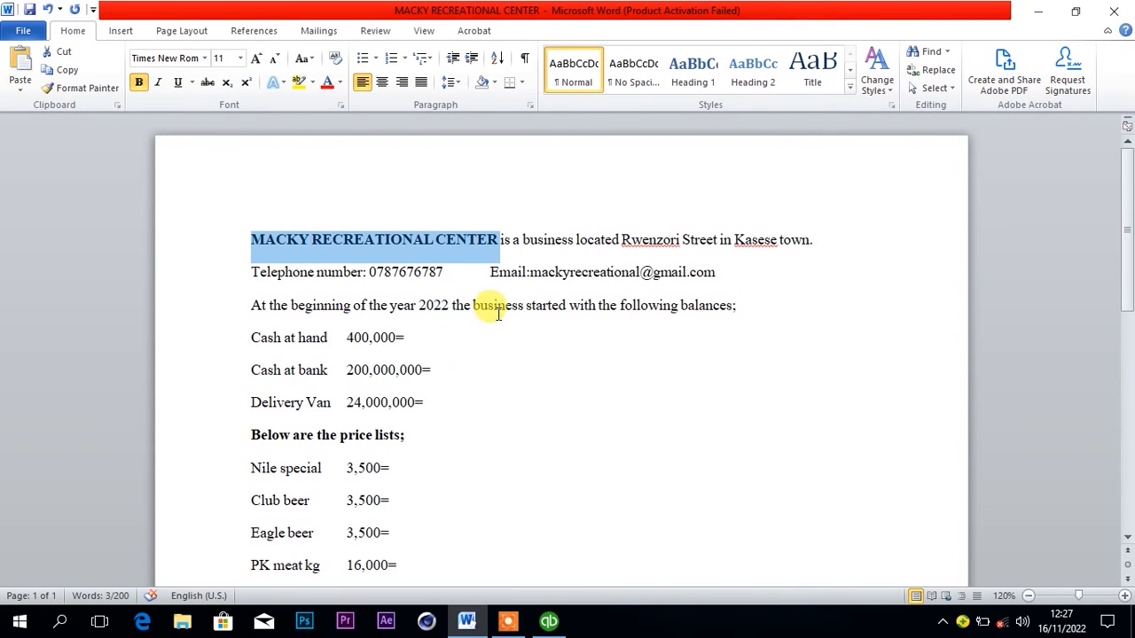
{"action": "left_click_drag", "start_coordinate": [370, 272], "coordinate": [444, 272]}
{"action": "key", "text": "ctrl+c"}
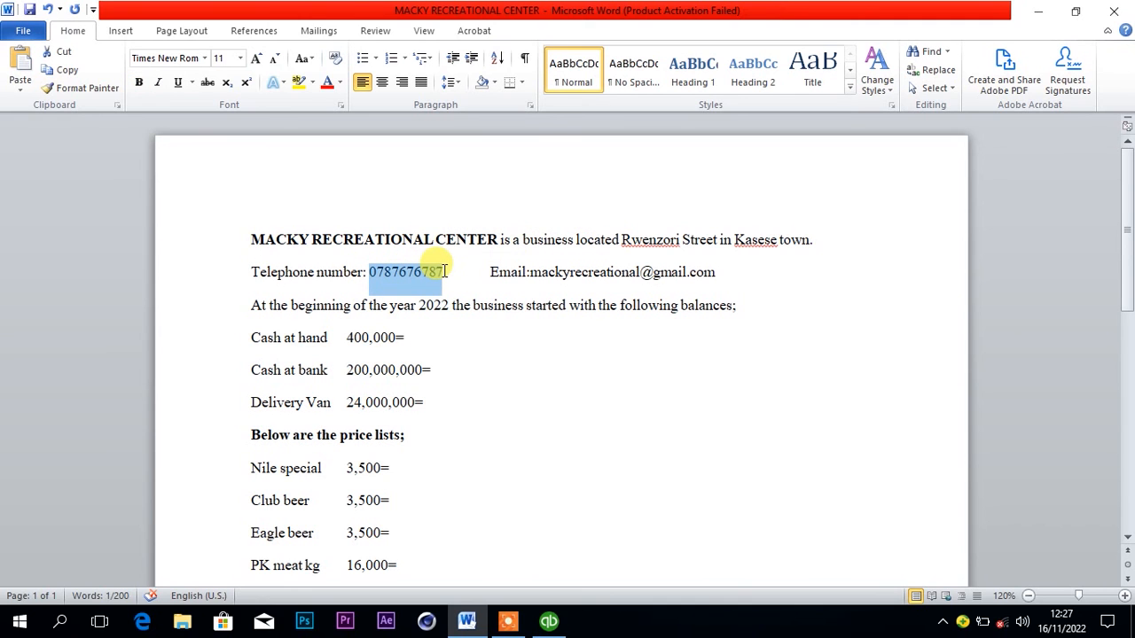
{"action": "left_click", "coordinate": [549, 620]}
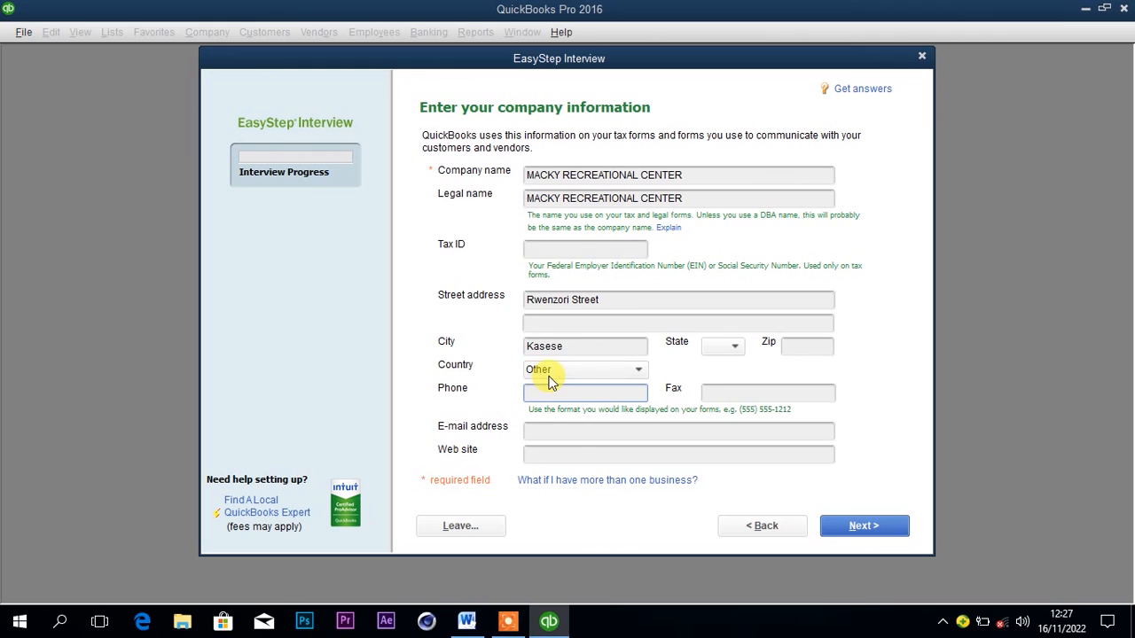
{"action": "type", "text": "V"}
{"action": "key", "text": "ctrl+v"}
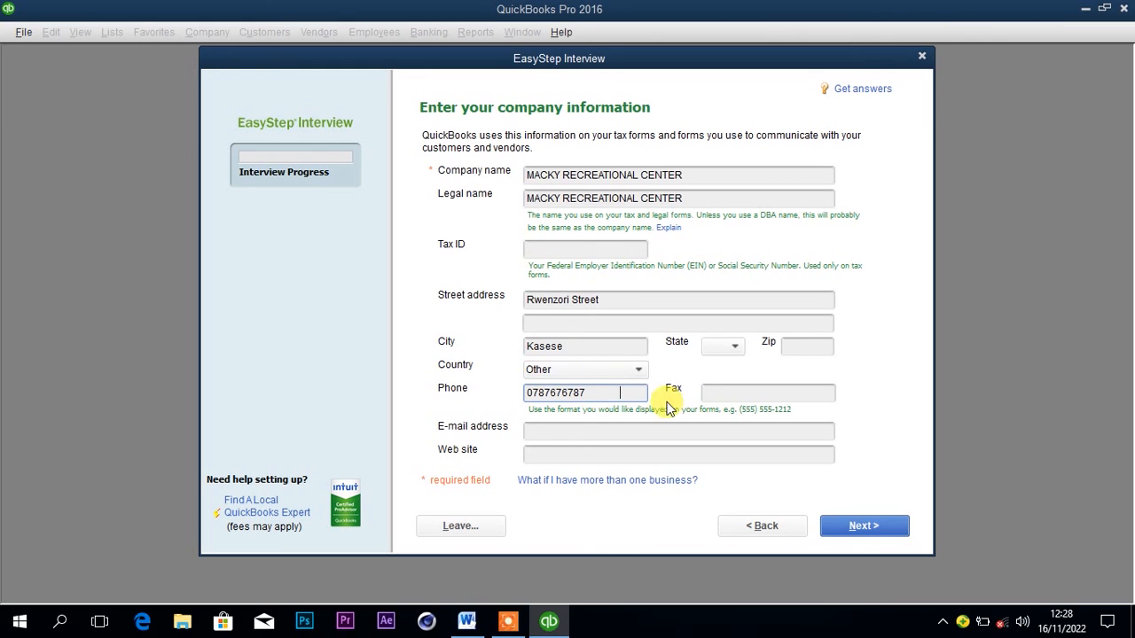
Copy the business's e-mail address from the Word document into QuickBooks and continue to the industry selection.
{"action": "left_click", "coordinate": [467, 621]}
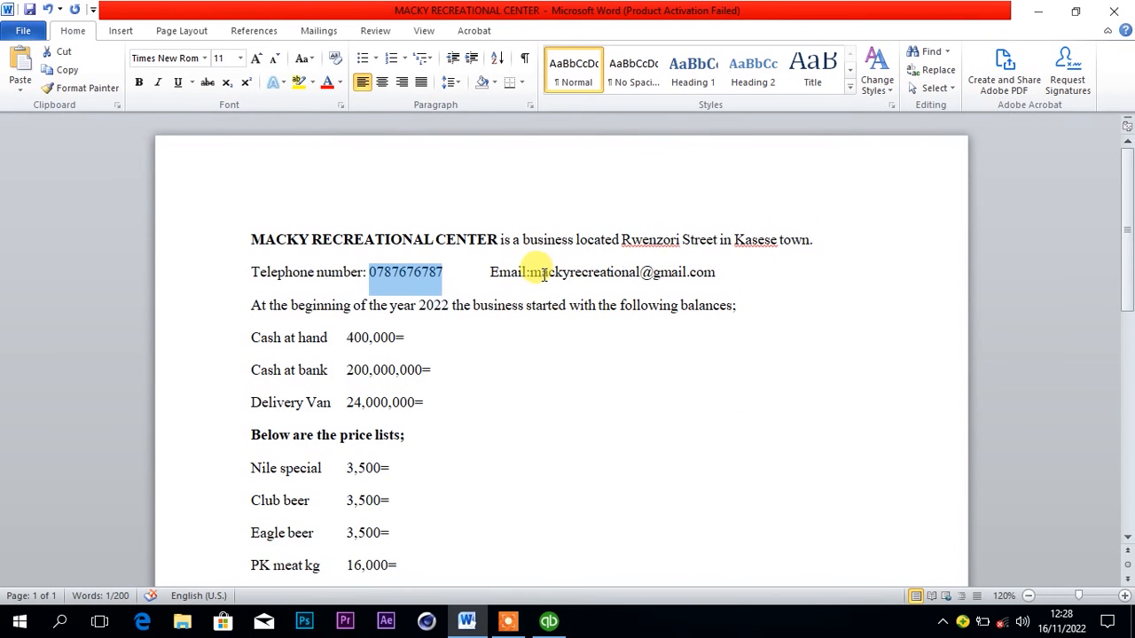
{"action": "left_click_drag", "start_coordinate": [530, 274], "coordinate": [727, 278]}
{"action": "key", "text": "ctrl+c"}
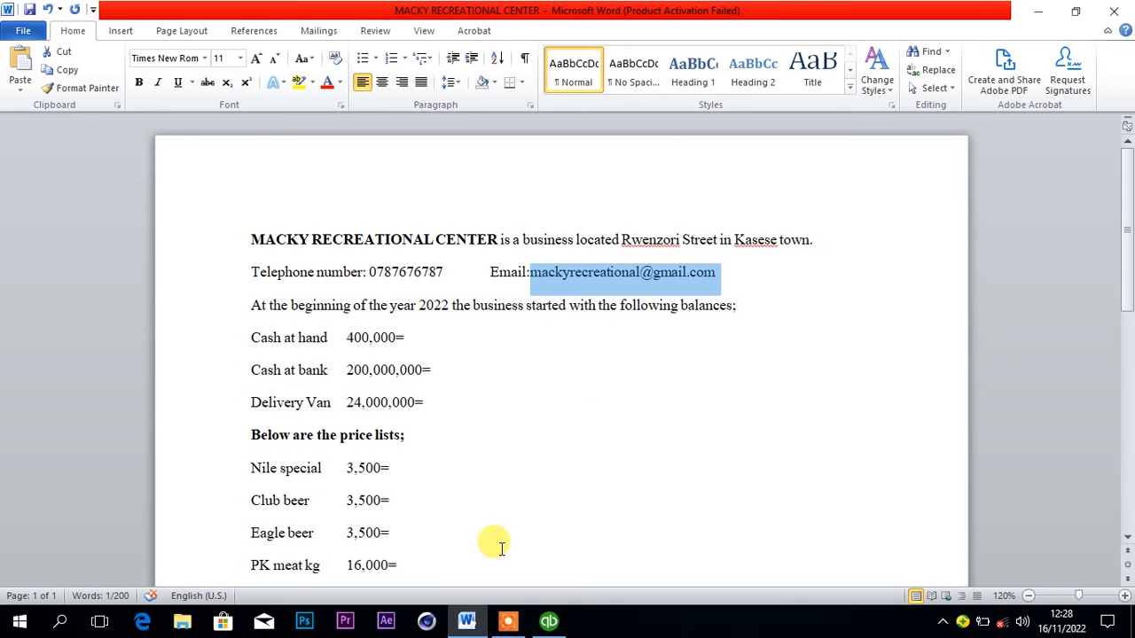
{"action": "left_click", "coordinate": [547, 624]}
{"action": "left_click", "coordinate": [576, 429]}
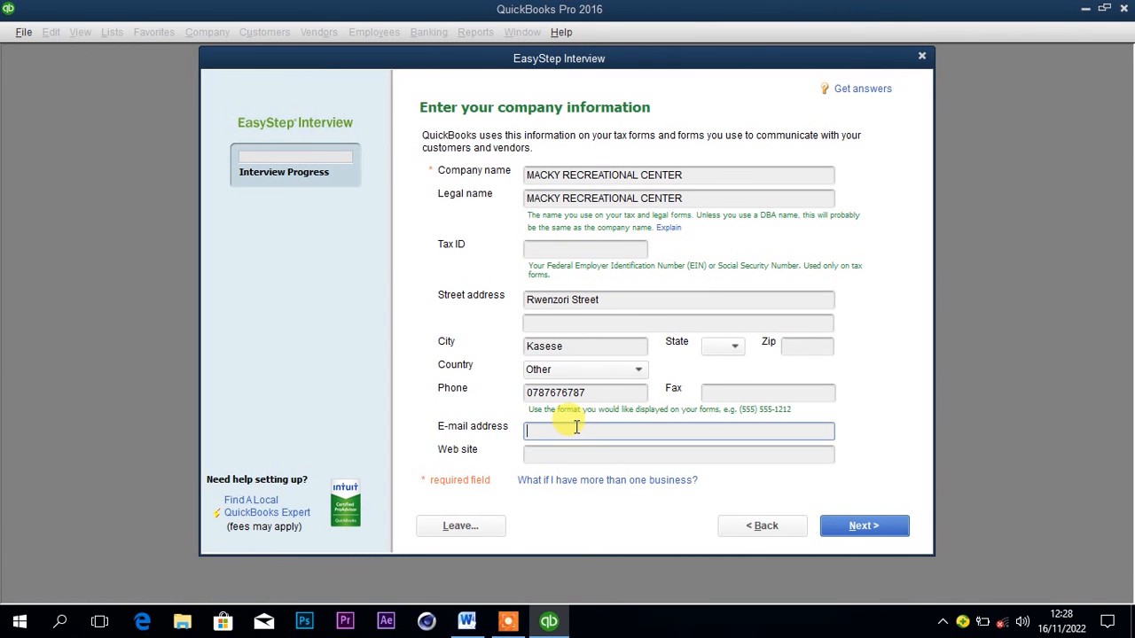
{"action": "key", "text": "ctrl+v"}
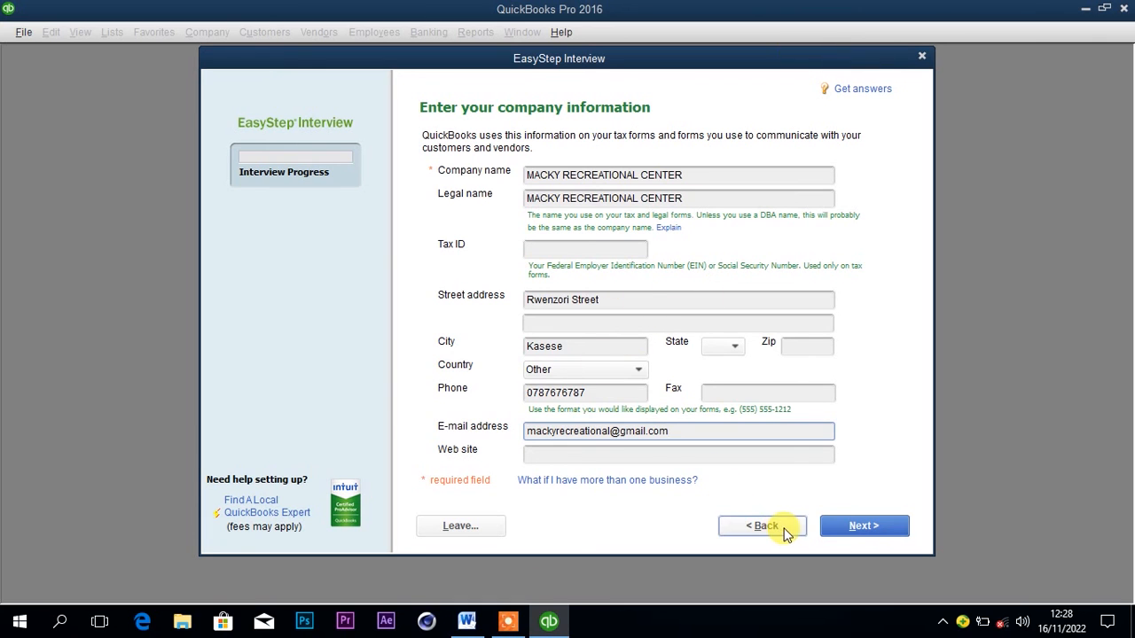
{"action": "left_click", "coordinate": [838, 527]}
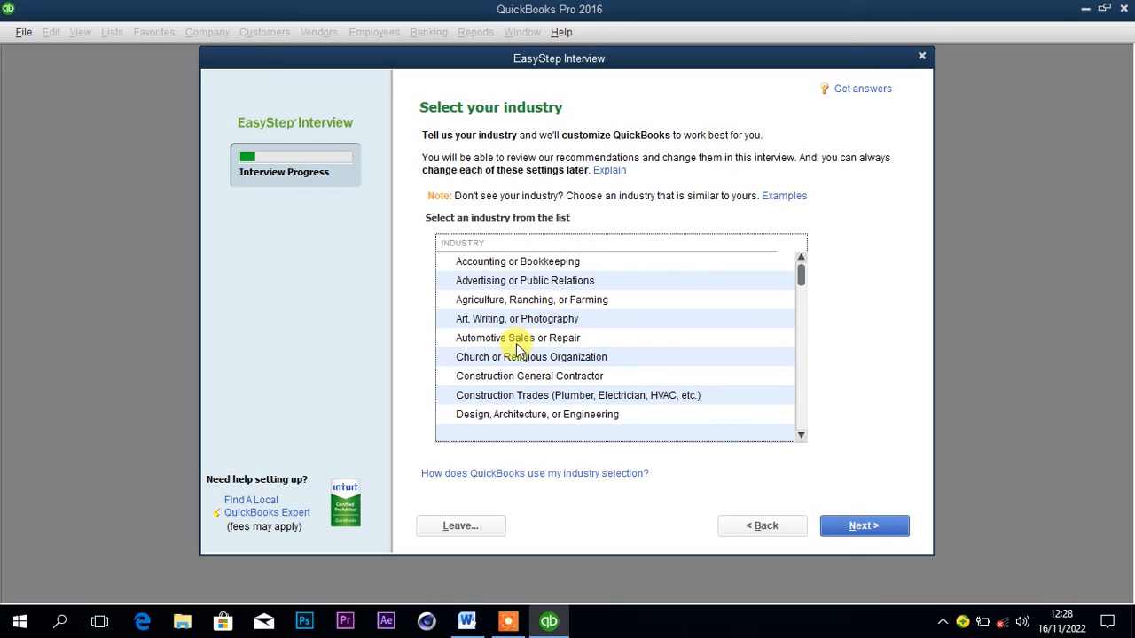
Choose Restaurant, Caterer, or Bar as the company's industry and continue to the company organization question.
{"action": "left_click", "coordinate": [800, 432]}
{"action": "left_click", "coordinate": [799, 433]}
{"action": "left_click", "coordinate": [799, 433]}
{"action": "left_click", "coordinate": [799, 433]}
{"action": "left_click", "coordinate": [800, 433]}
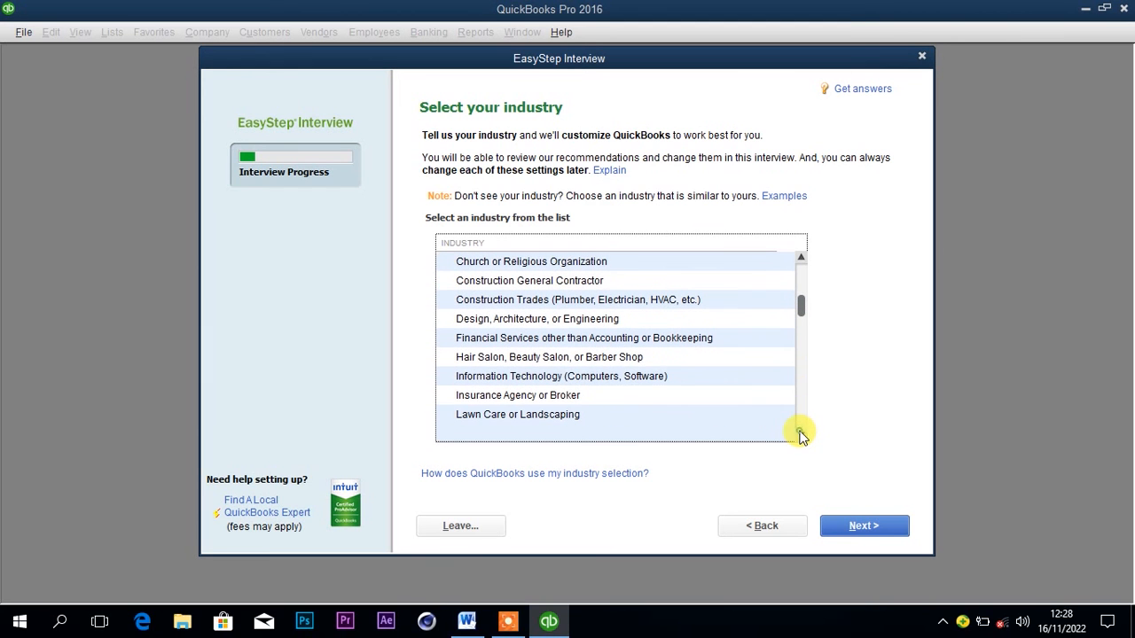
{"action": "left_click", "coordinate": [800, 433]}
{"action": "left_click", "coordinate": [799, 432]}
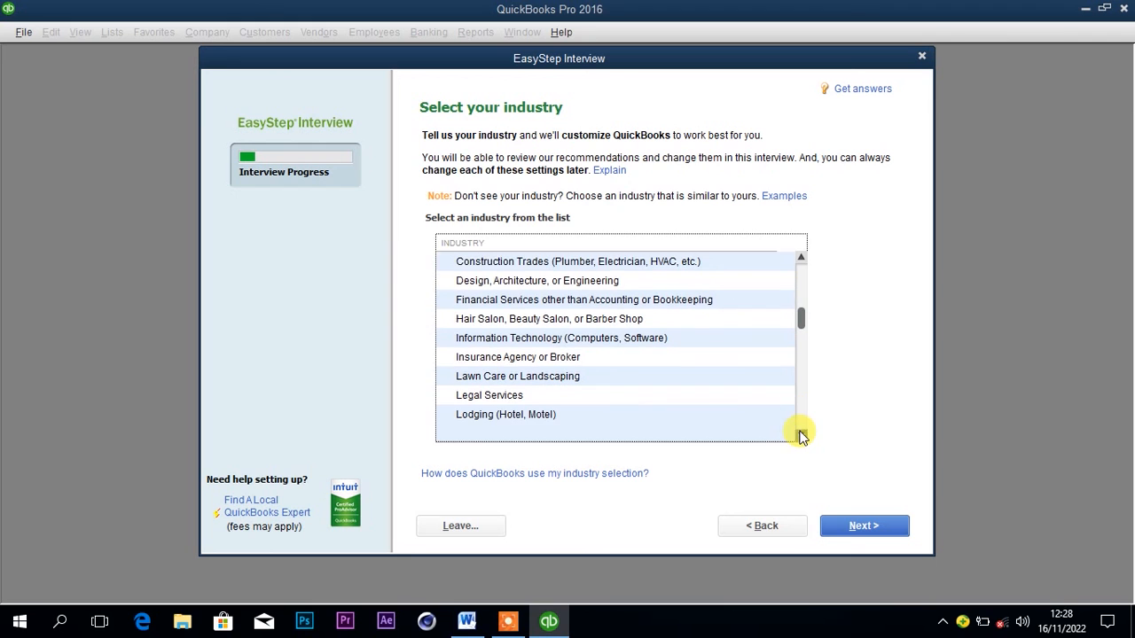
{"action": "left_click", "coordinate": [800, 432]}
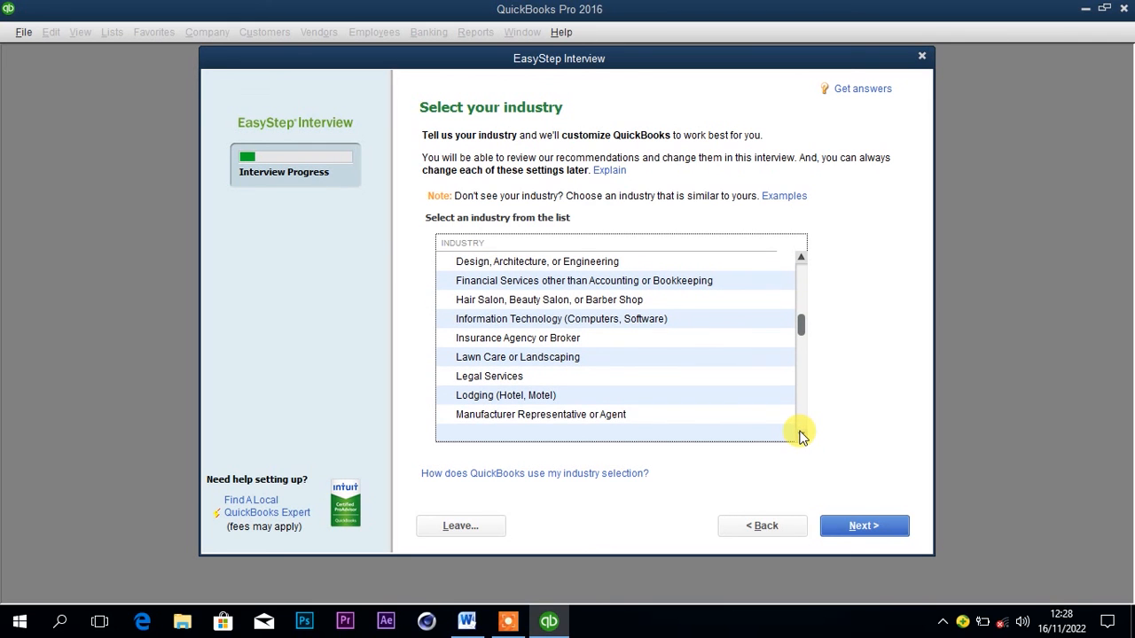
{"action": "left_click", "coordinate": [799, 433]}
{"action": "left_click", "coordinate": [800, 433]}
{"action": "left_click", "coordinate": [800, 433]}
{"action": "left_click", "coordinate": [799, 433]}
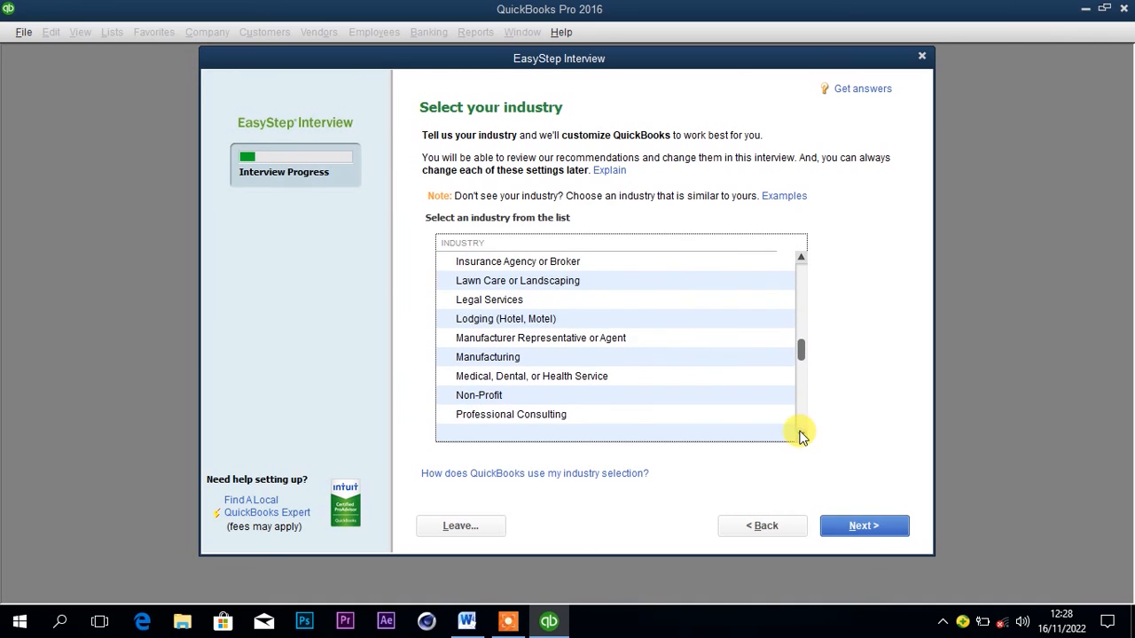
{"action": "left_click", "coordinate": [800, 433]}
{"action": "left_click", "coordinate": [800, 433]}
{"action": "left_click", "coordinate": [799, 432]}
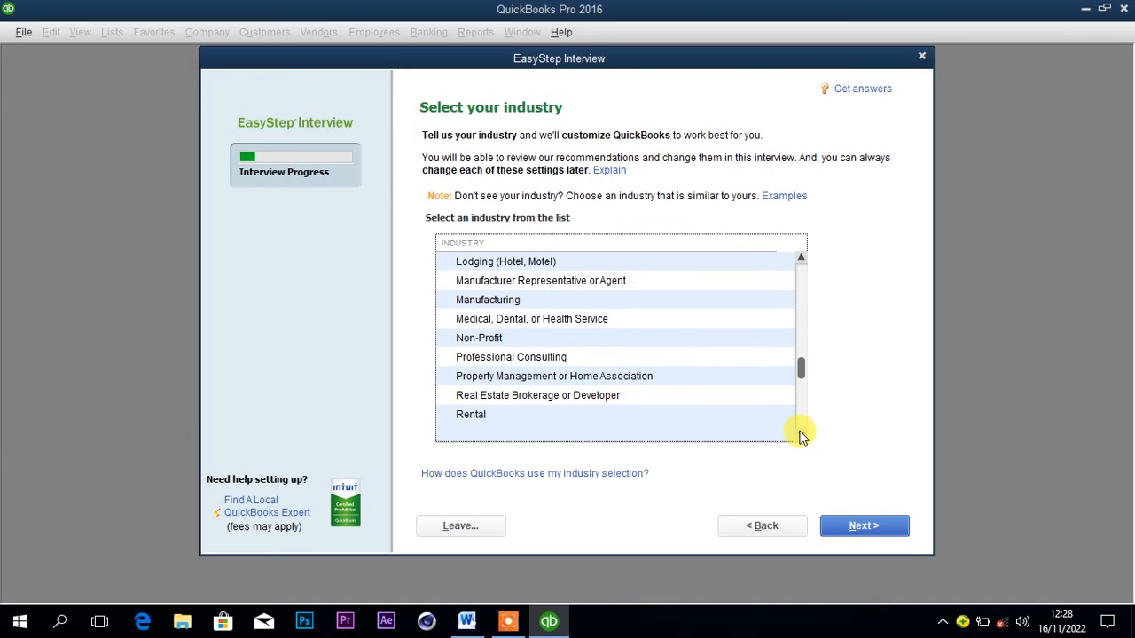
{"action": "left_click", "coordinate": [799, 433]}
{"action": "left_click", "coordinate": [799, 433]}
{"action": "left_click", "coordinate": [799, 433]}
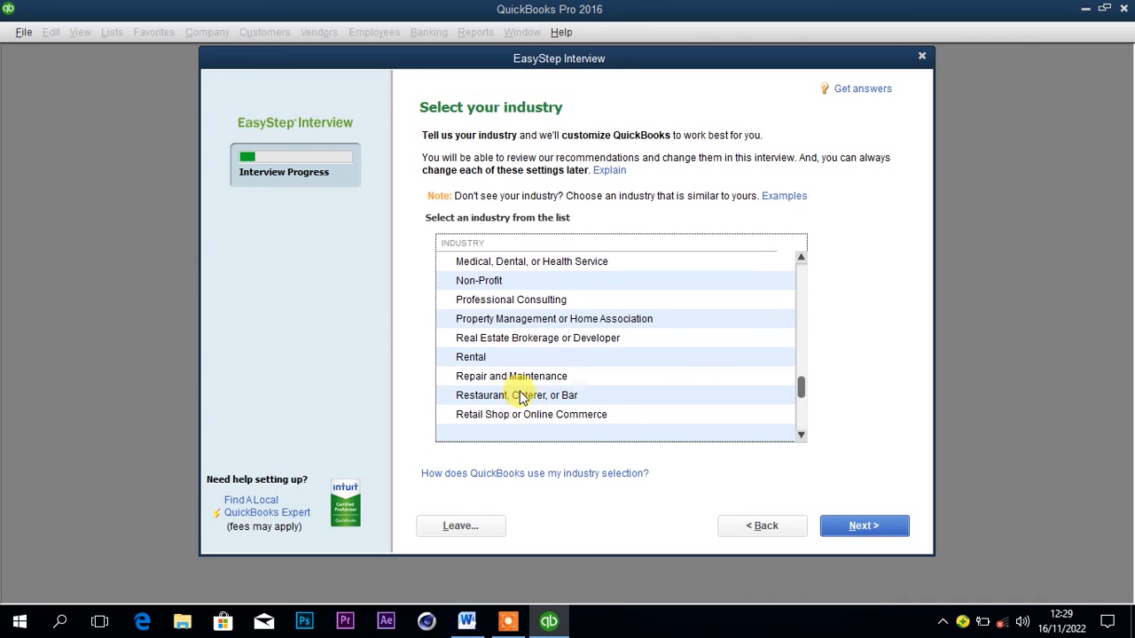
{"action": "left_click", "coordinate": [565, 396]}
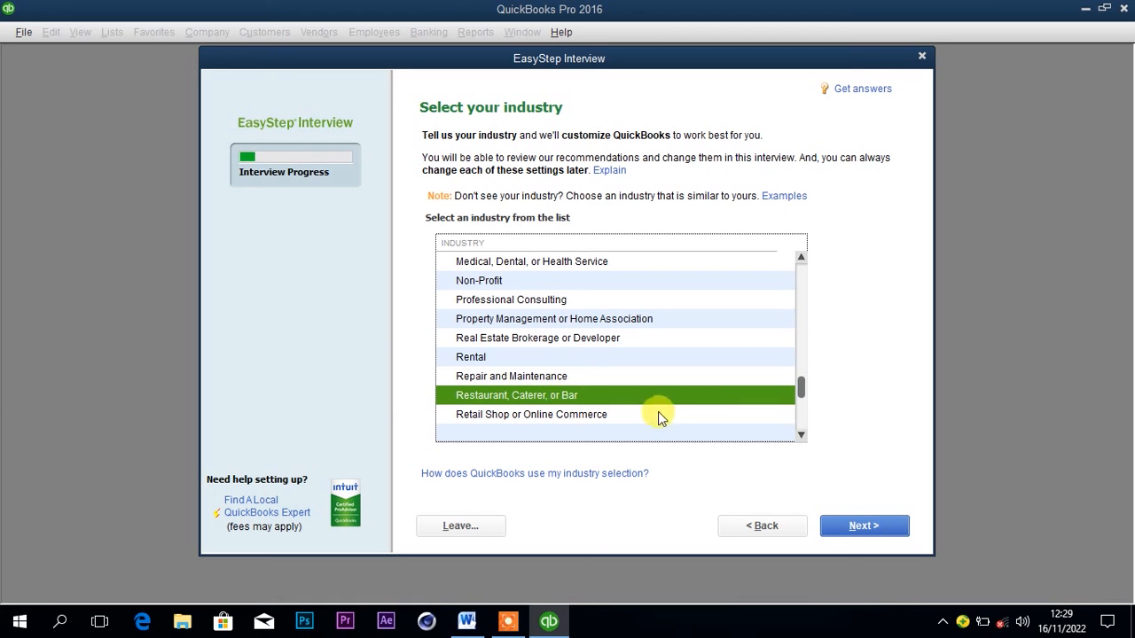
{"action": "left_click", "coordinate": [853, 526]}
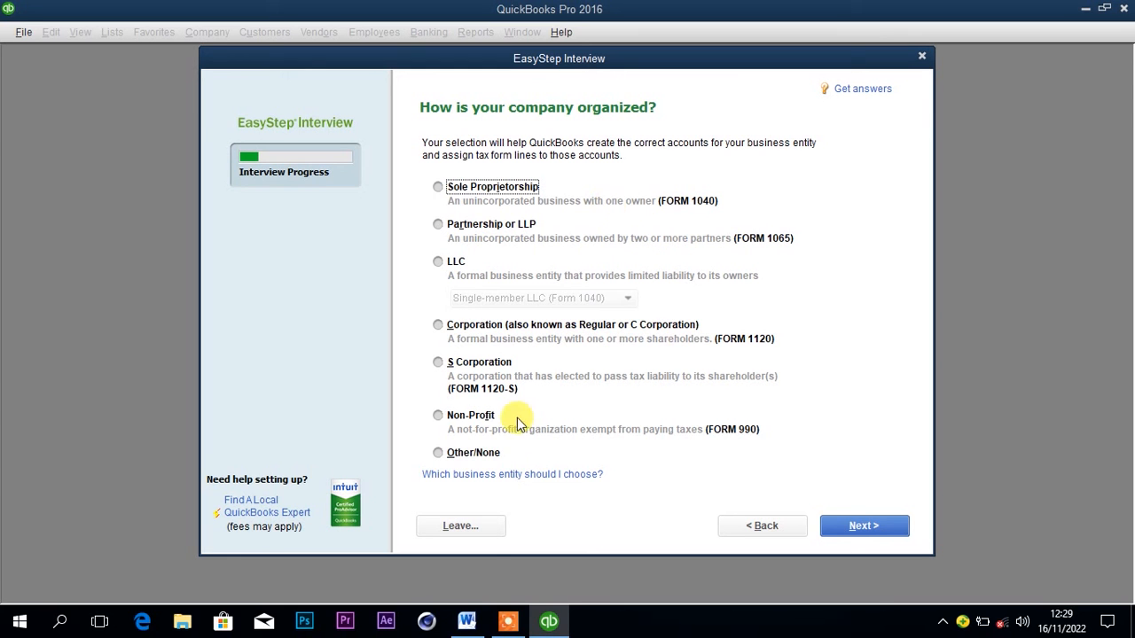
Consult the business details in the Word document and set the company's organization to Other/None in QuickBooks, continuing to the fiscal year.
{"action": "mouse_move", "coordinate": [467, 620]}
{"action": "left_click", "coordinate": [483, 523]}
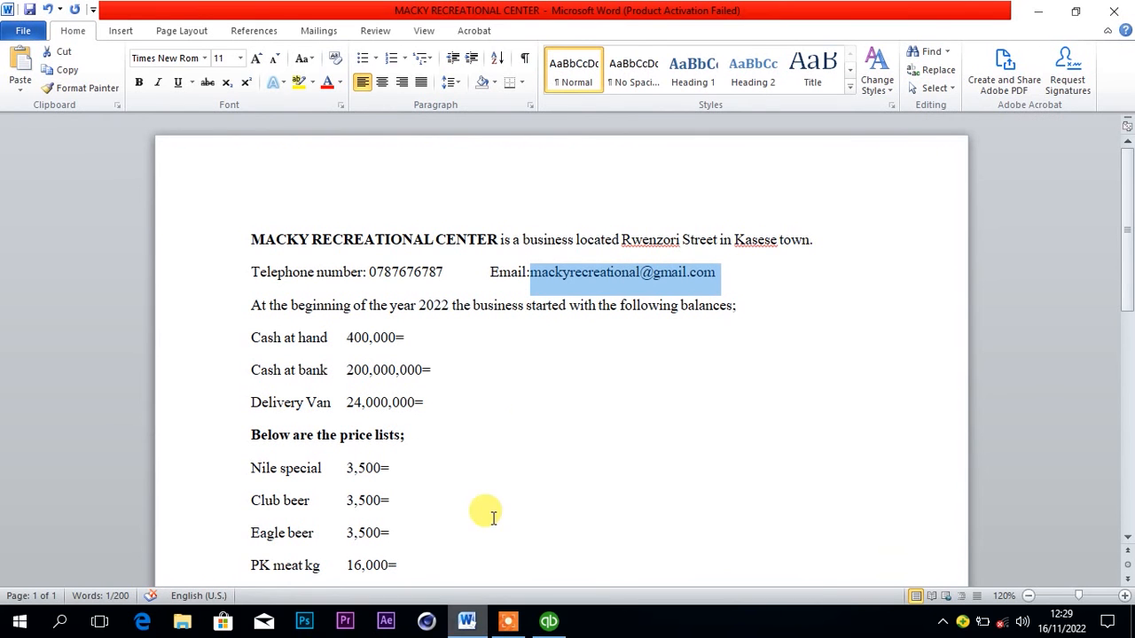
{"action": "left_click_drag", "start_coordinate": [1128, 266], "coordinate": [1126, 293]}
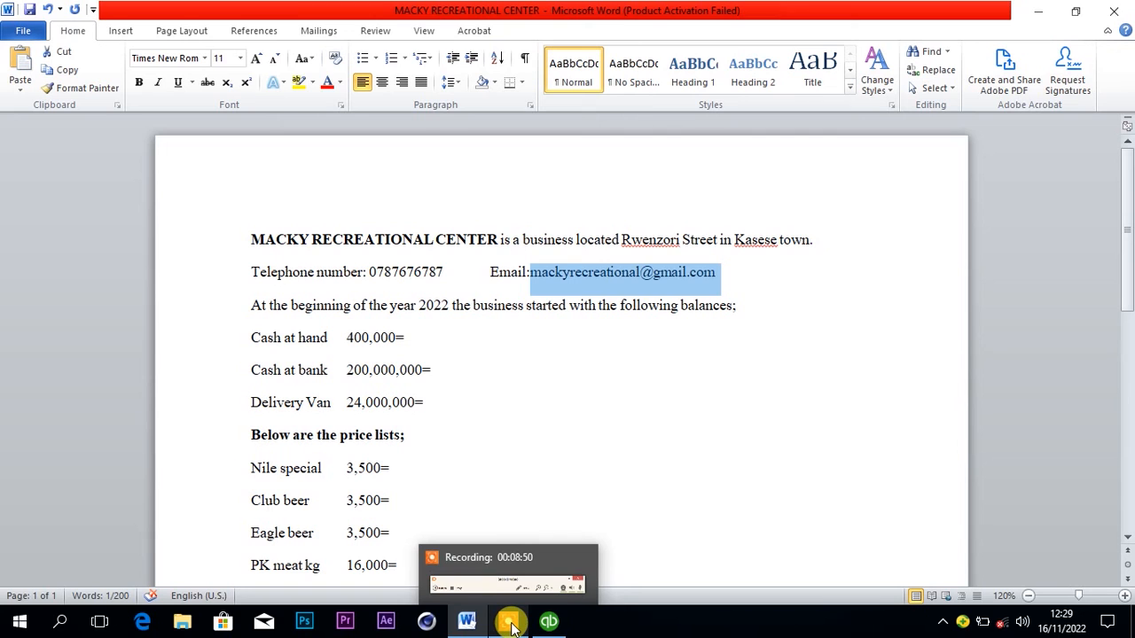
{"action": "left_click", "coordinate": [547, 623]}
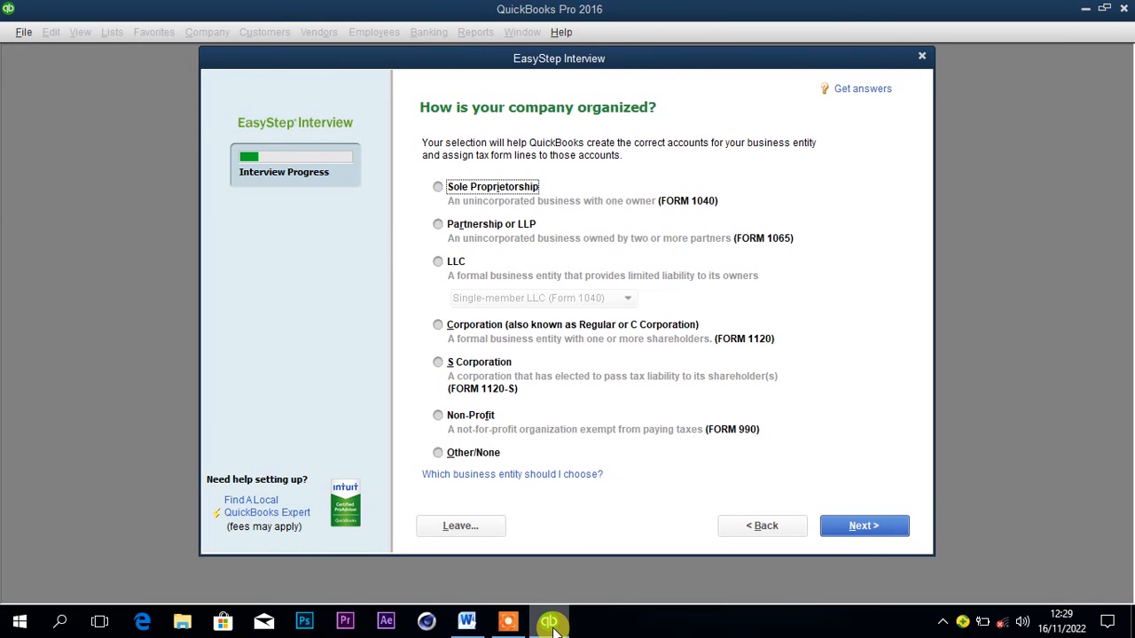
{"action": "left_click", "coordinate": [439, 454]}
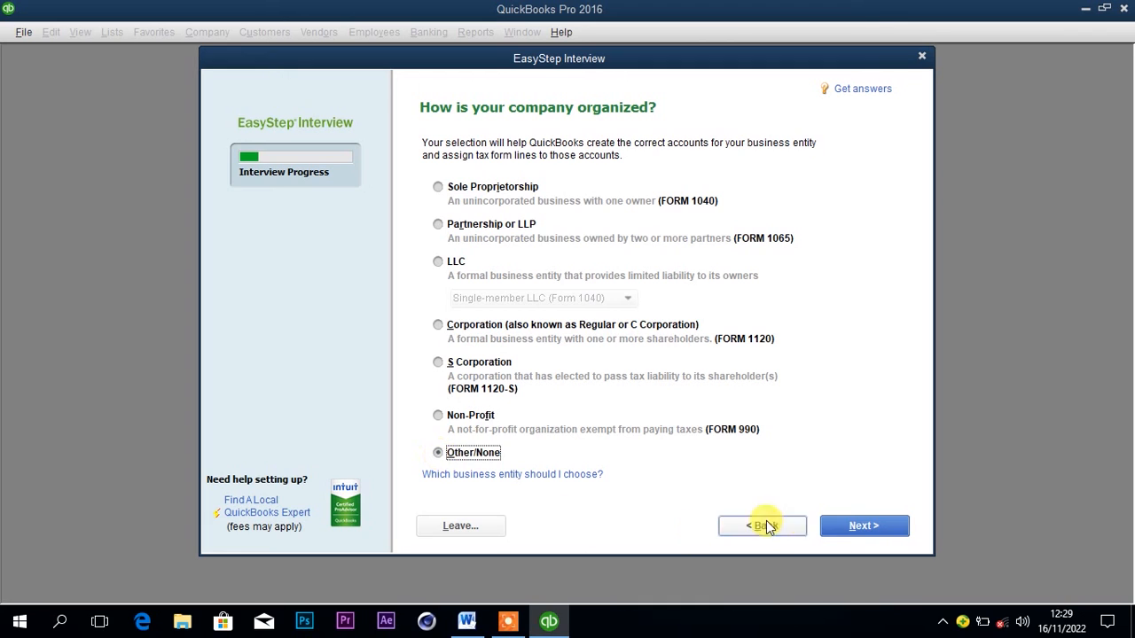
{"action": "left_click", "coordinate": [850, 526]}
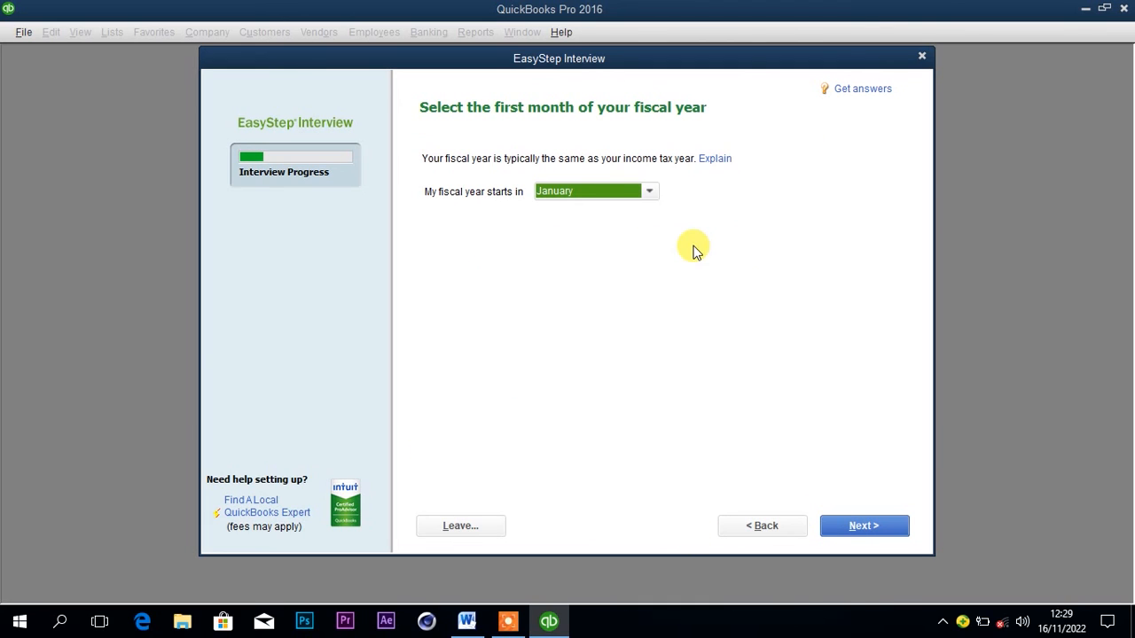
Consult the Word document, use January as the fiscal year's first month in QuickBooks and skip the optional administrator password.
{"action": "mouse_move", "coordinate": [552, 618]}
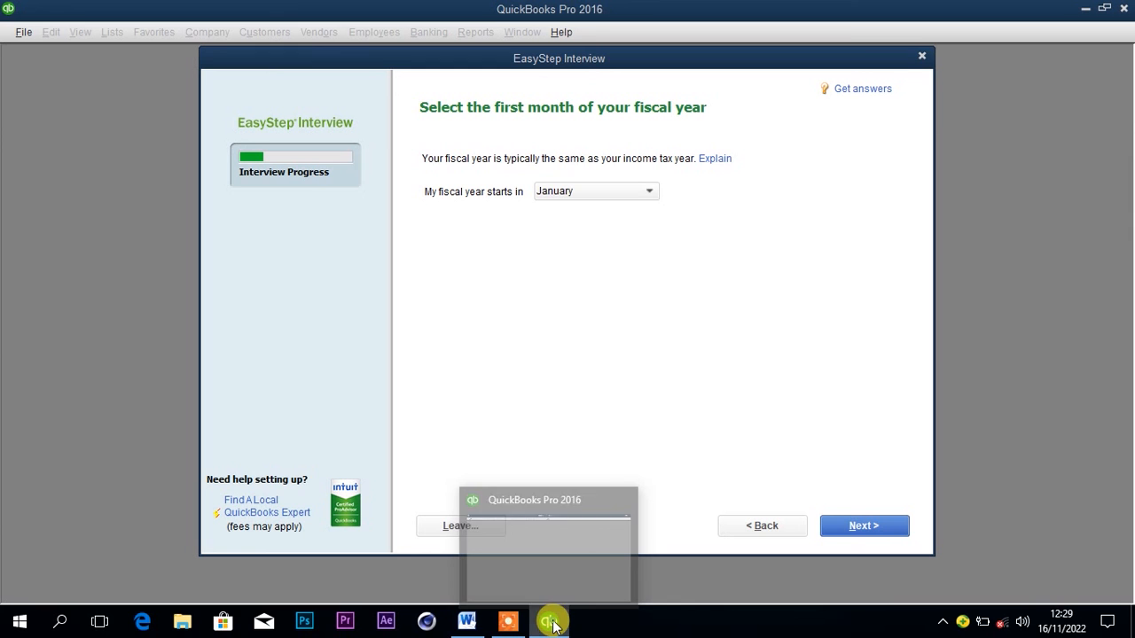
{"action": "left_click", "coordinate": [468, 621]}
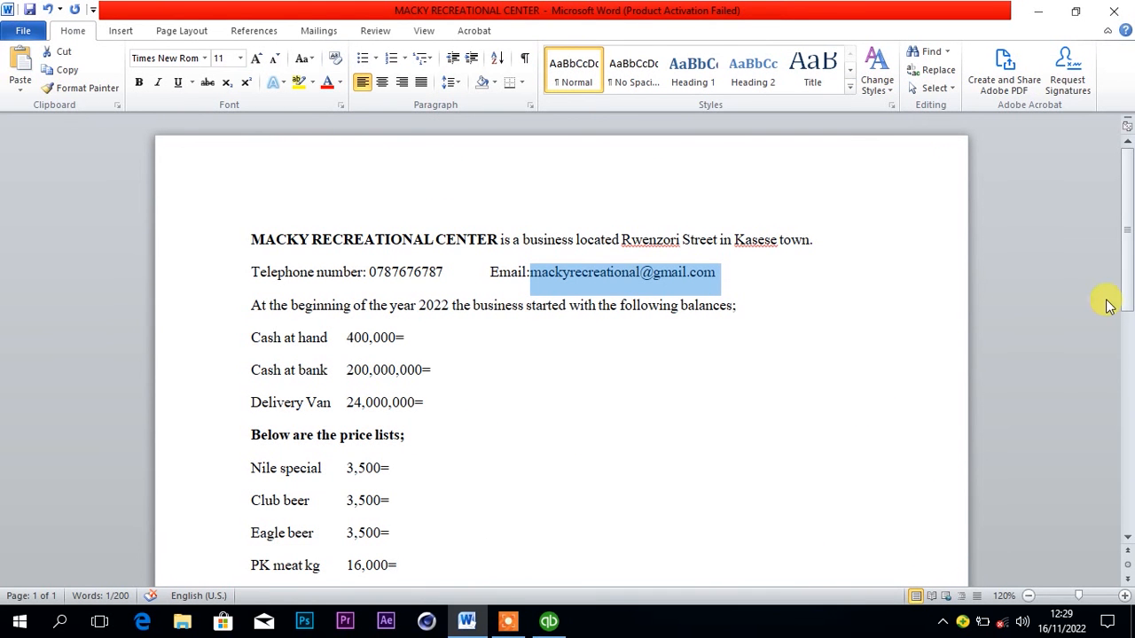
{"action": "scroll", "coordinate": [1126, 286], "scroll_direction": "down", "scroll_amount": 2}
{"action": "scroll", "coordinate": [1123, 296], "scroll_direction": "up", "scroll_amount": 2}
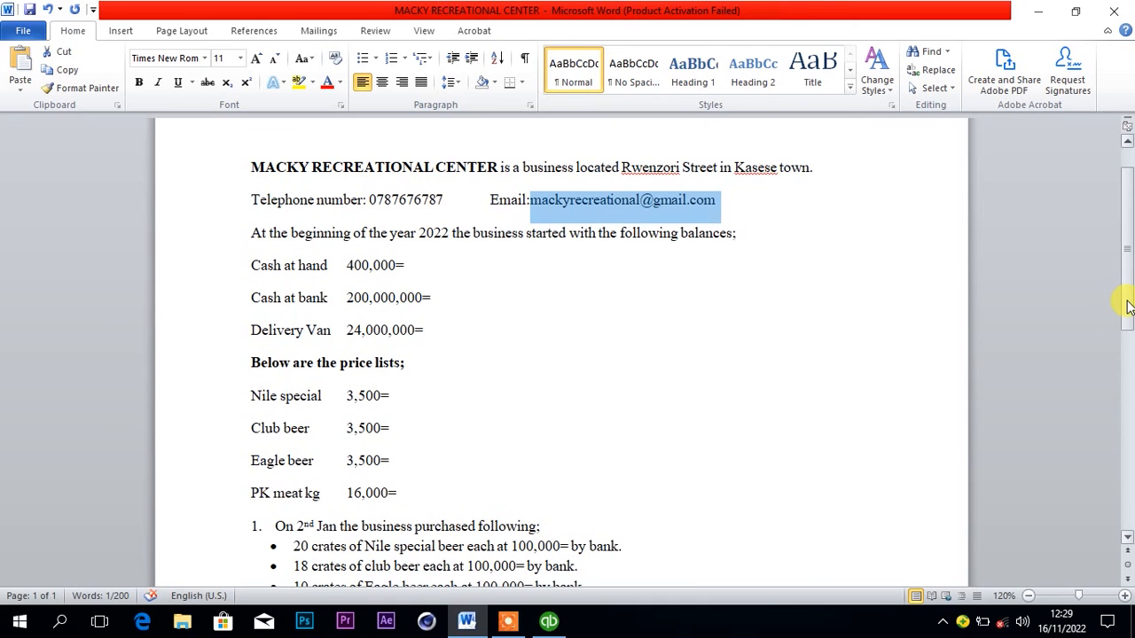
{"action": "left_click", "coordinate": [547, 621]}
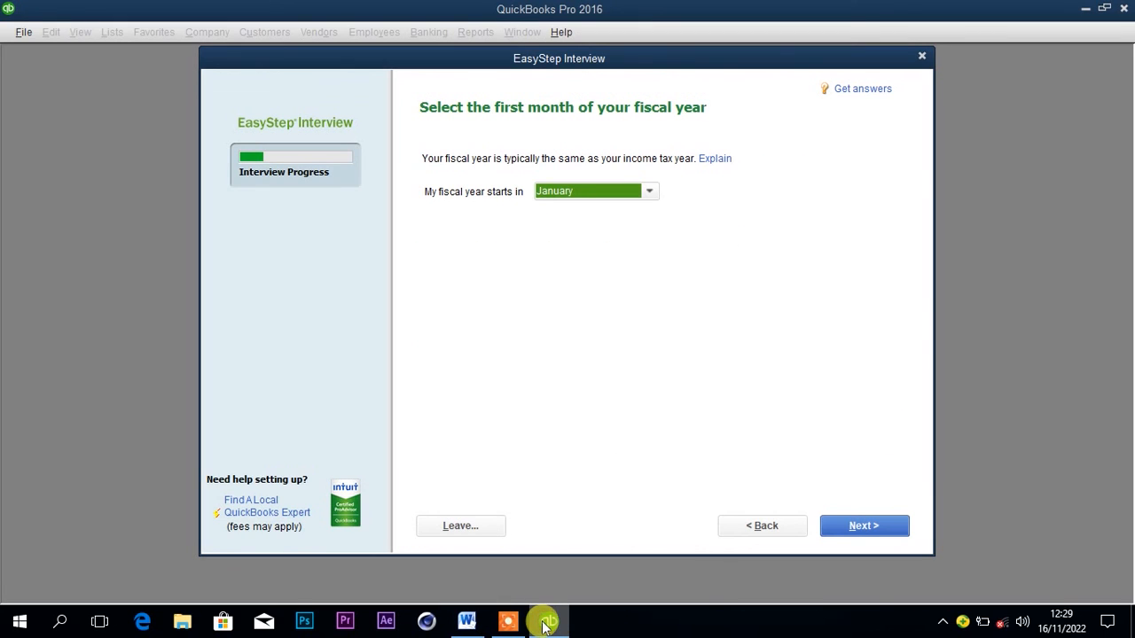
{"action": "left_click", "coordinate": [651, 194]}
{"action": "left_click", "coordinate": [643, 211]}
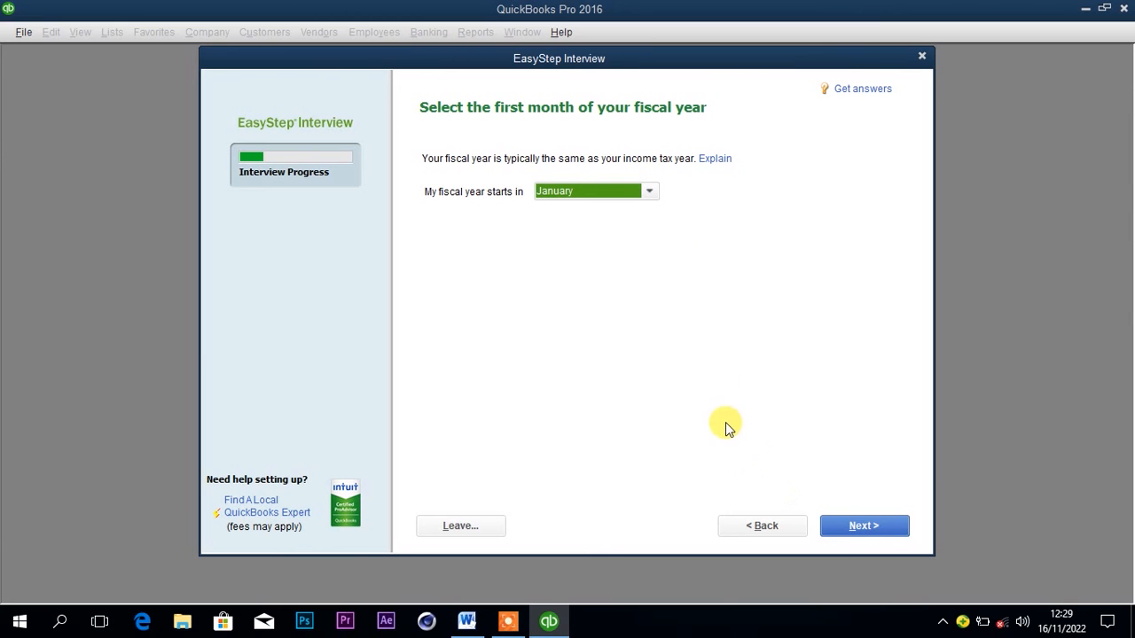
{"action": "left_click", "coordinate": [842, 528]}
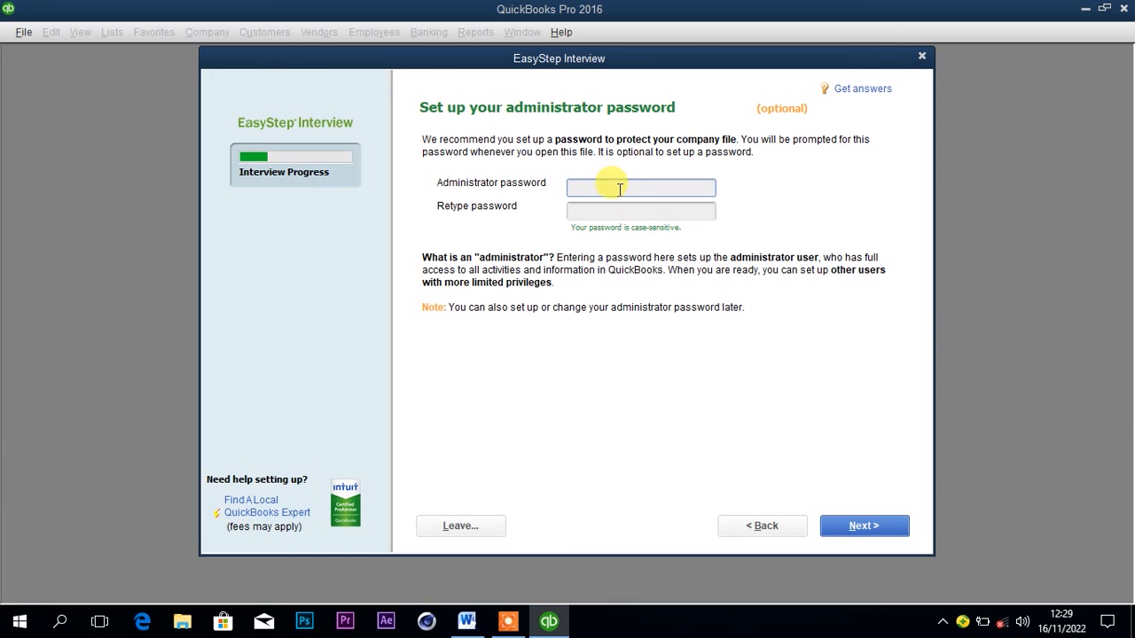
{"action": "left_click", "coordinate": [620, 189]}
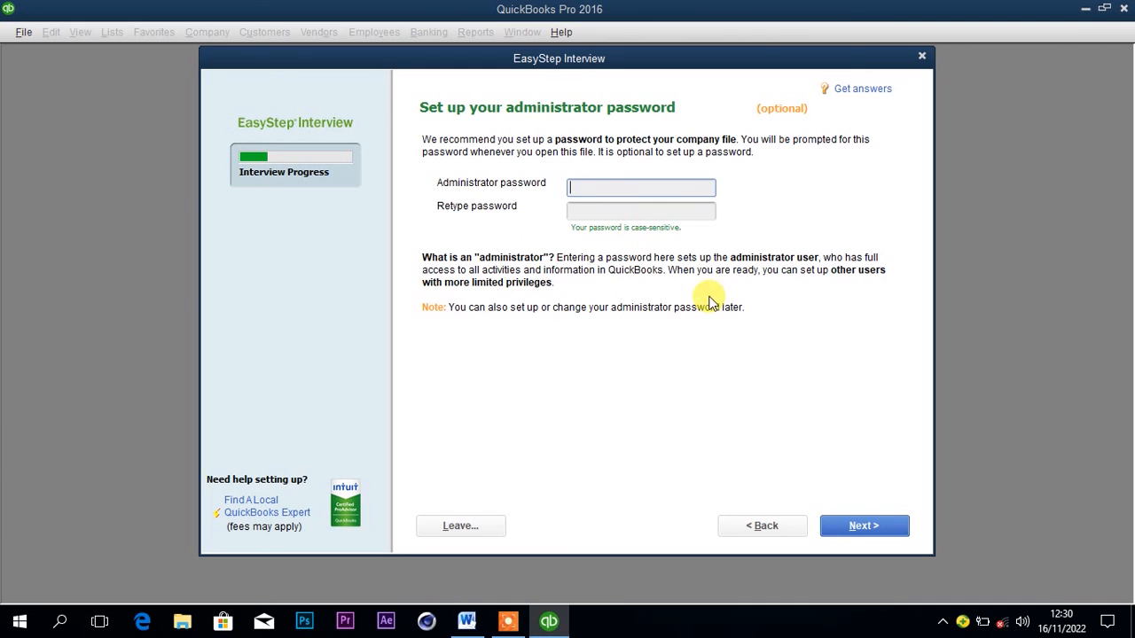
{"action": "left_click", "coordinate": [854, 525]}
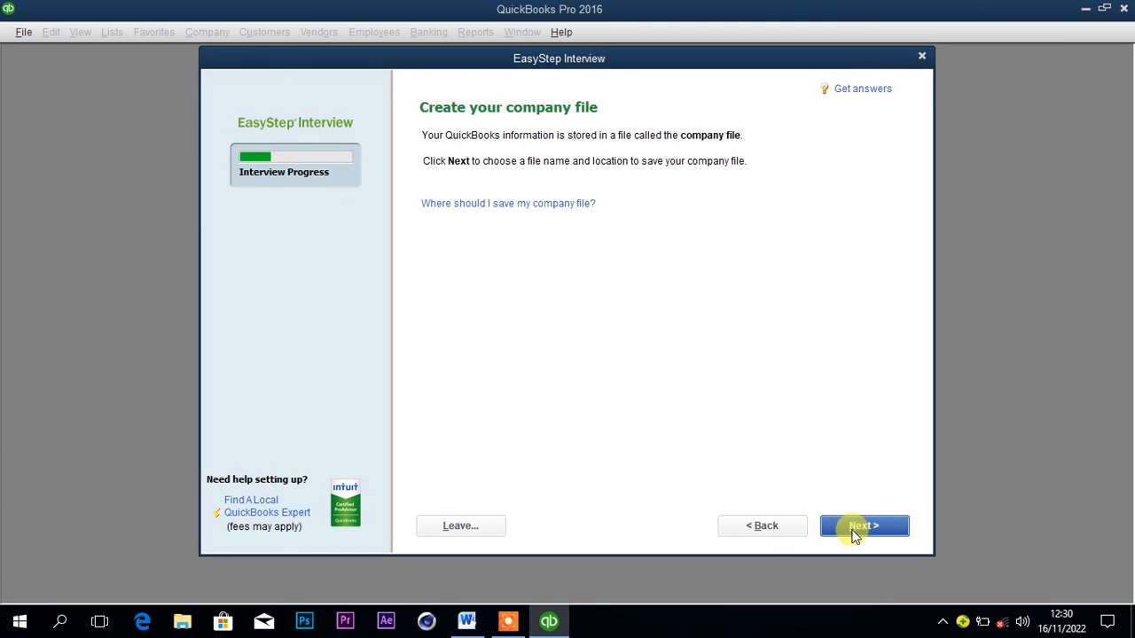
Continue to saving the new company file and choose Local Disk (F:) as its location.
{"action": "left_click", "coordinate": [857, 528]}
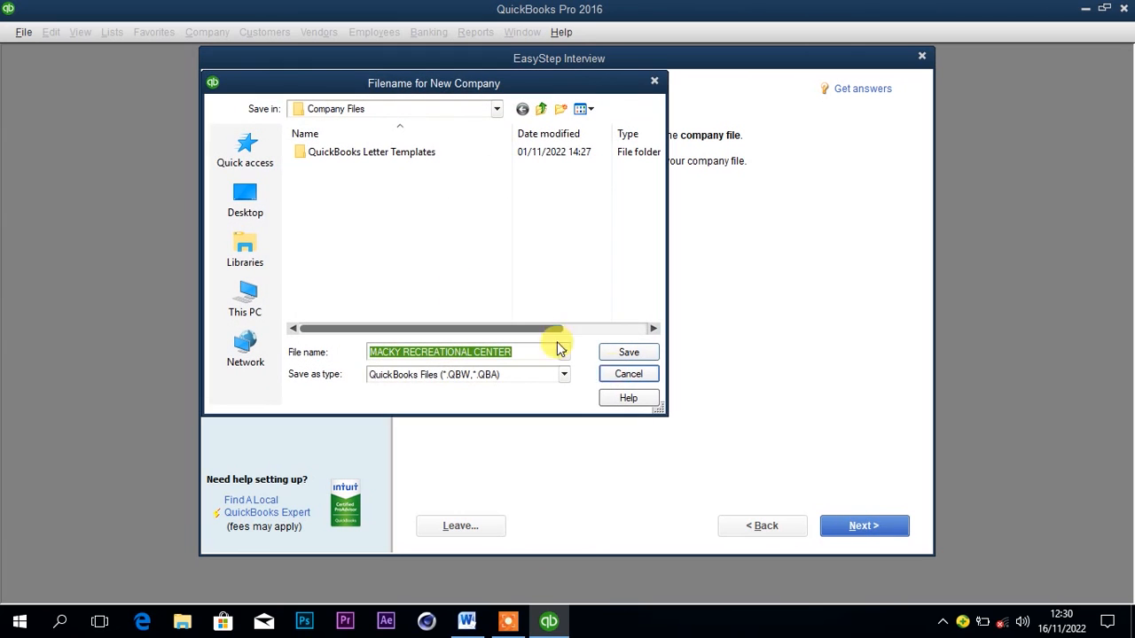
{"action": "left_click", "coordinate": [255, 304]}
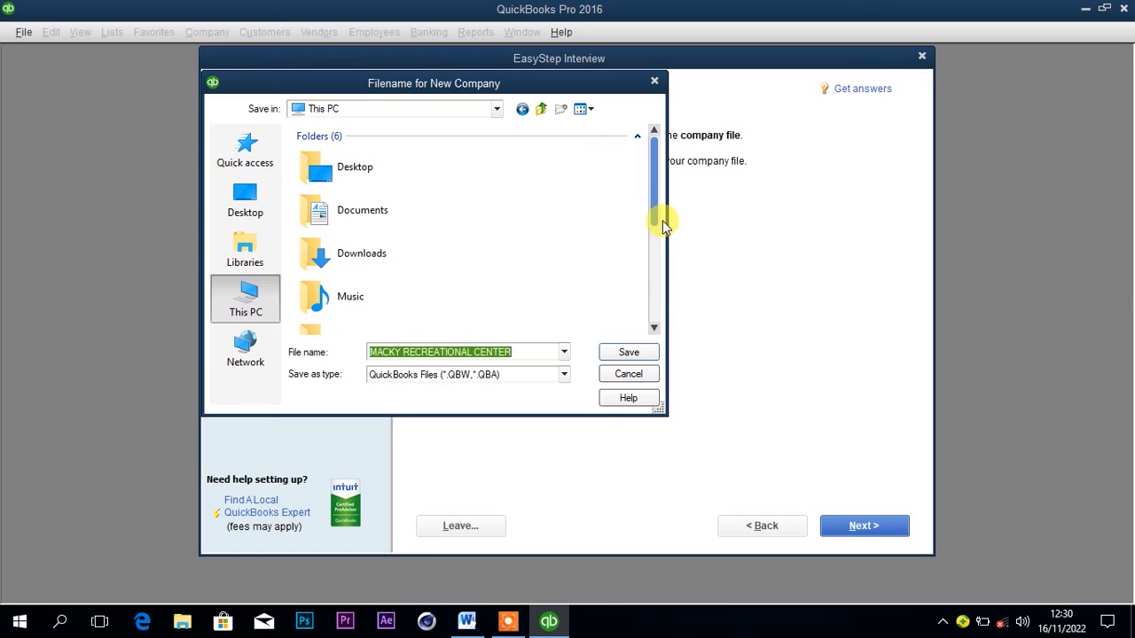
{"action": "left_click_drag", "start_coordinate": [657, 220], "coordinate": [656, 322]}
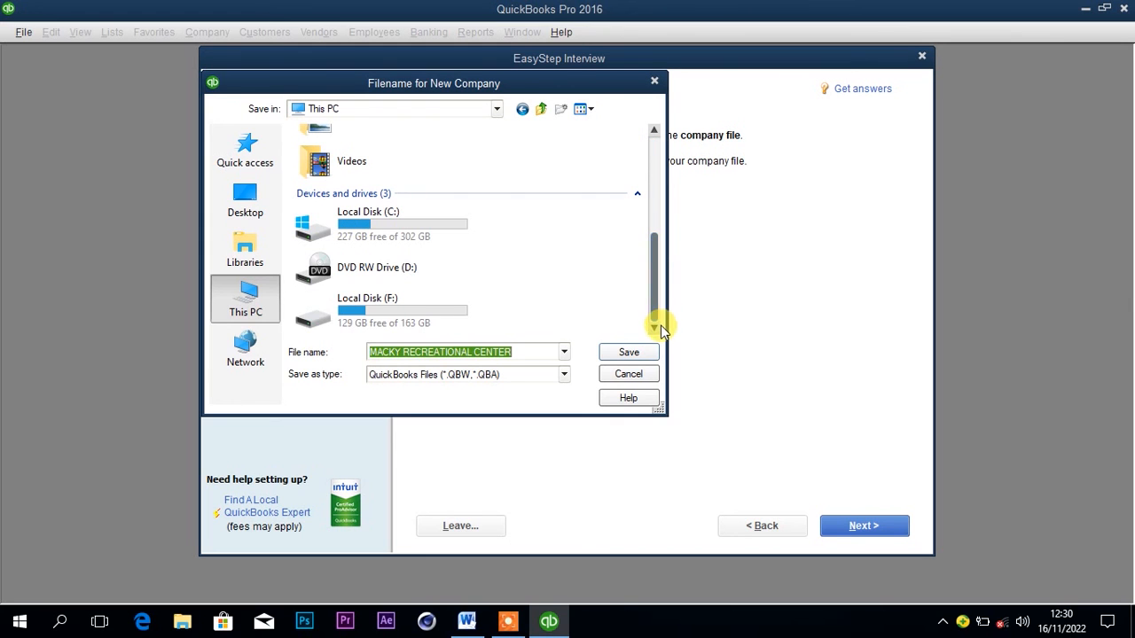
{"action": "double_click", "coordinate": [434, 310]}
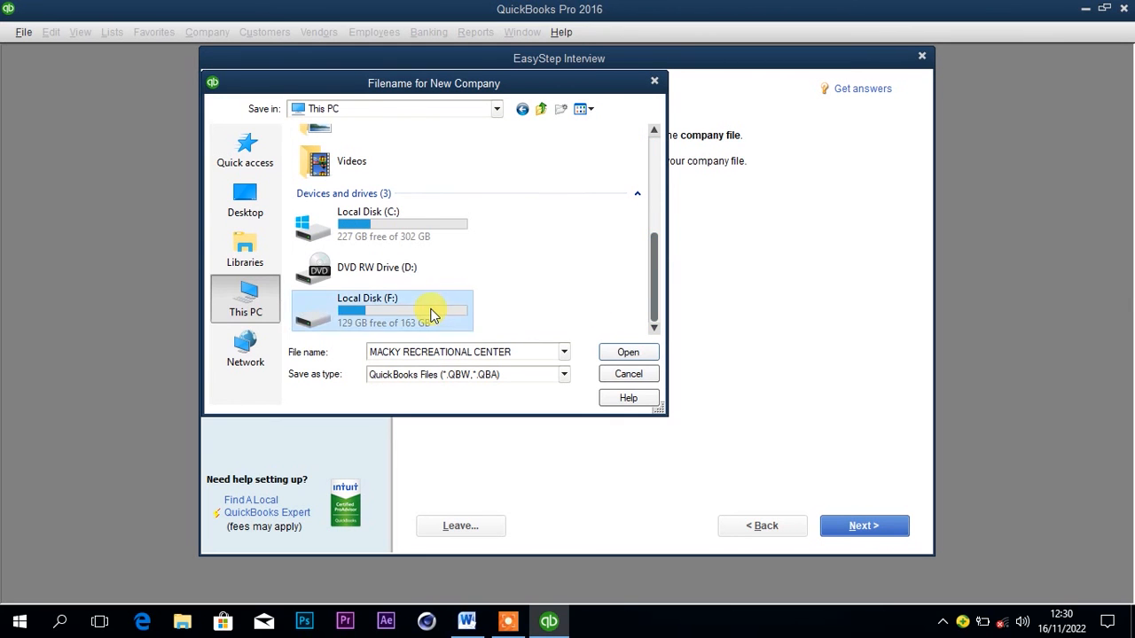
Create a folder named MACY R C and save the company file MACKY RECREATIONAL CENTER in it.
{"action": "left_click", "coordinate": [560, 108]}
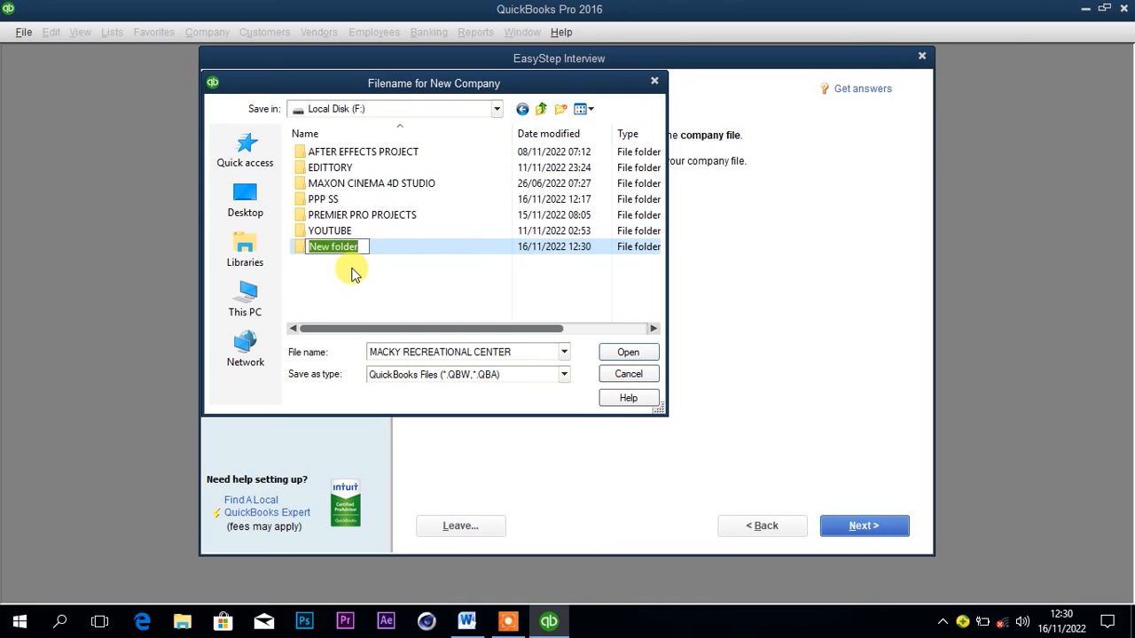
{"action": "key", "text": "BackSpace"}
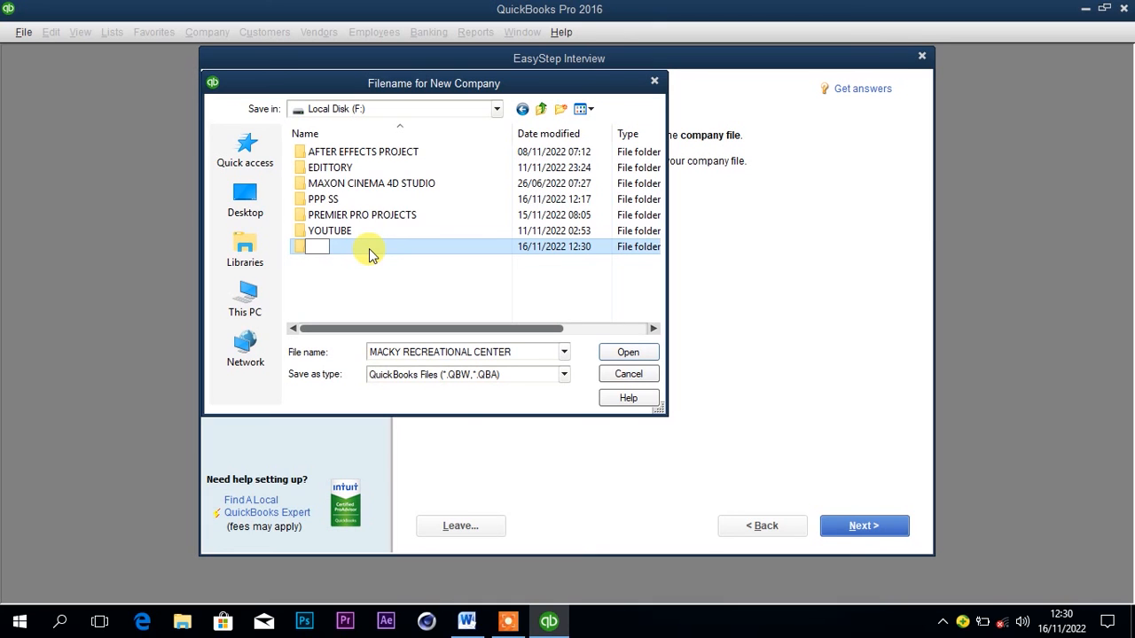
{"action": "type", "text": "m"}
{"action": "key", "text": "BackSpace"}
{"action": "type", "text": "MACY R C"}
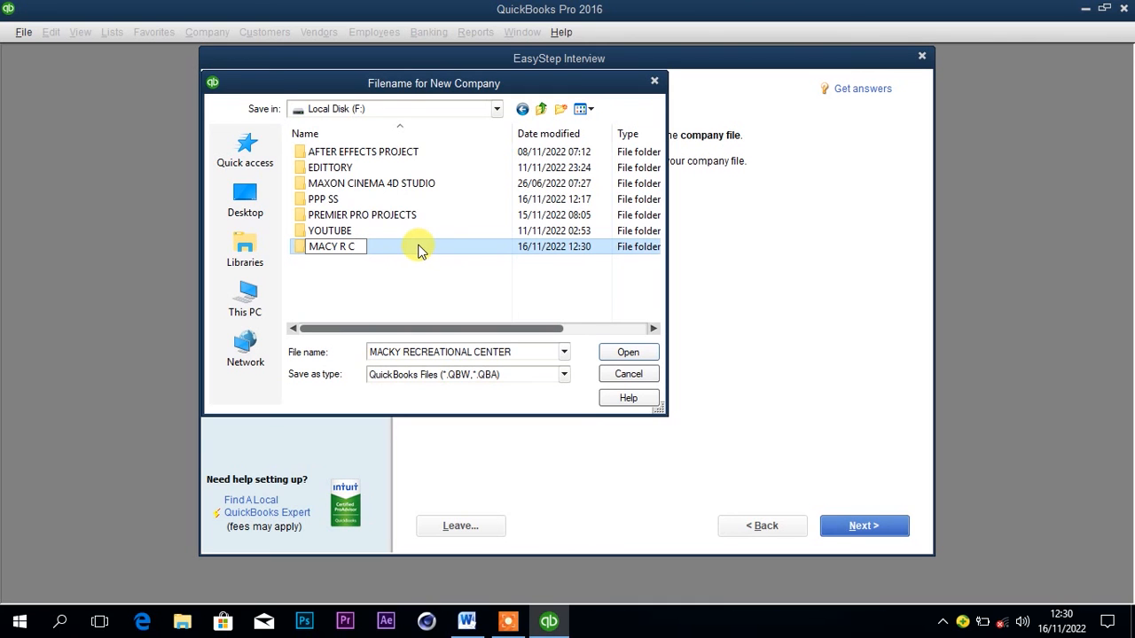
{"action": "double_click", "coordinate": [422, 248]}
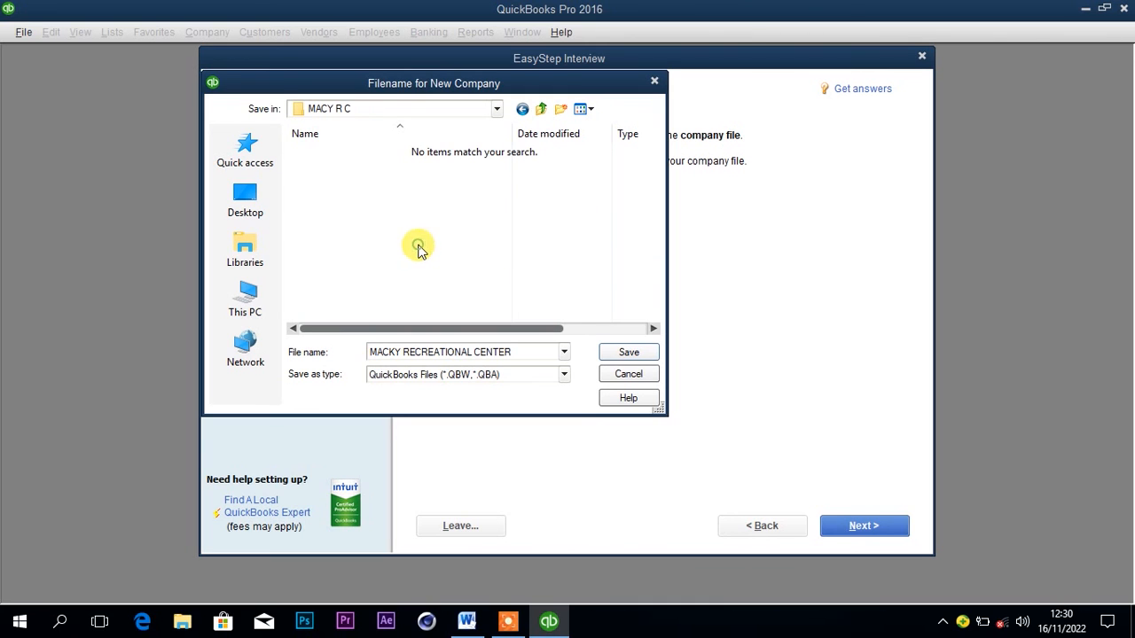
{"action": "left_click", "coordinate": [629, 354]}
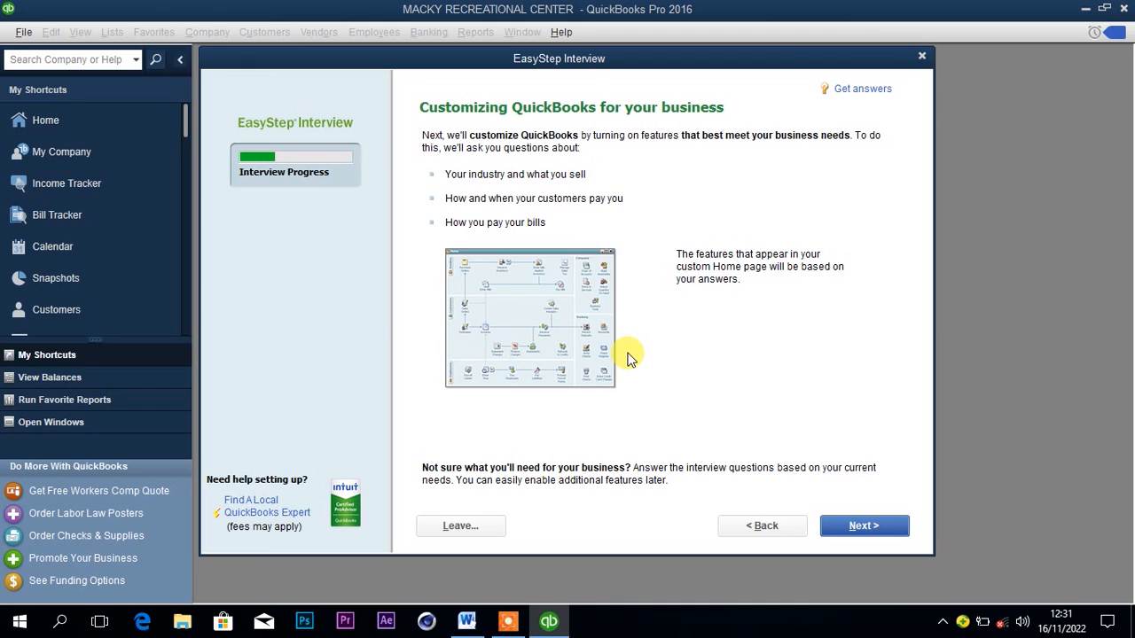
Specify that the business sells both services and products, and accept Yes for charging sales tax.
{"action": "left_click", "coordinate": [860, 527]}
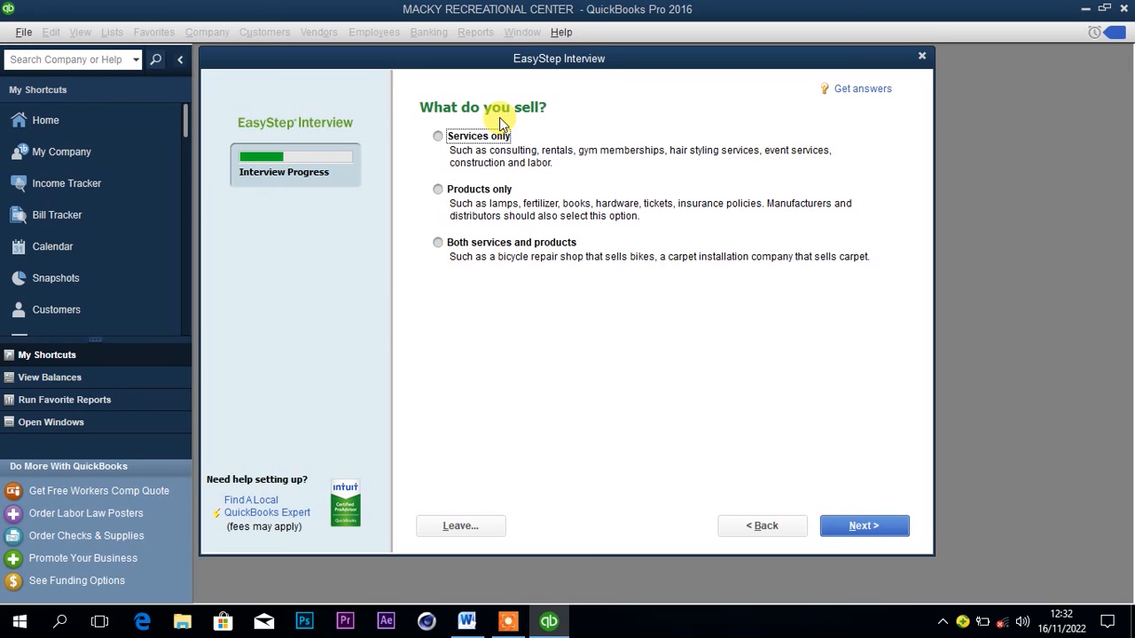
{"action": "left_click", "coordinate": [438, 243]}
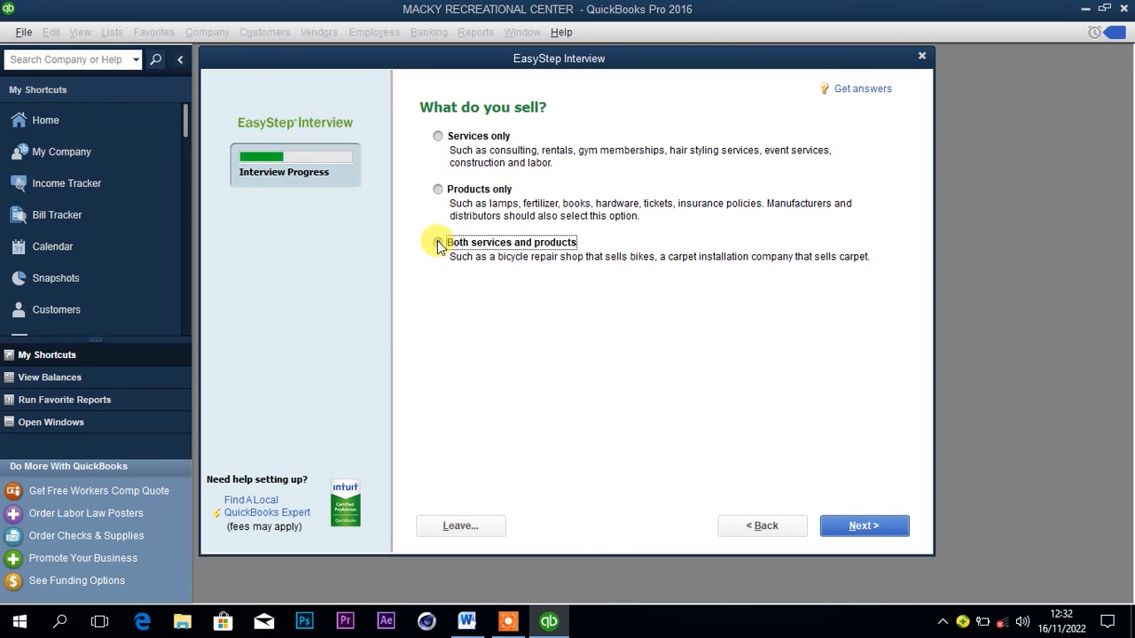
{"action": "left_click", "coordinate": [844, 525]}
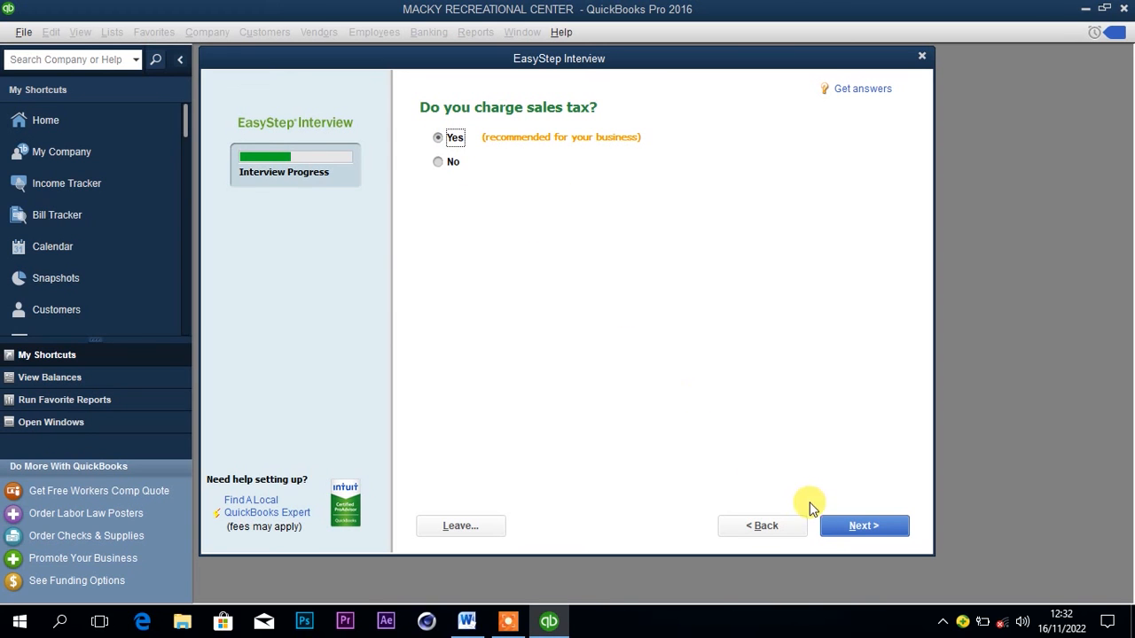
{"action": "left_click", "coordinate": [844, 527]}
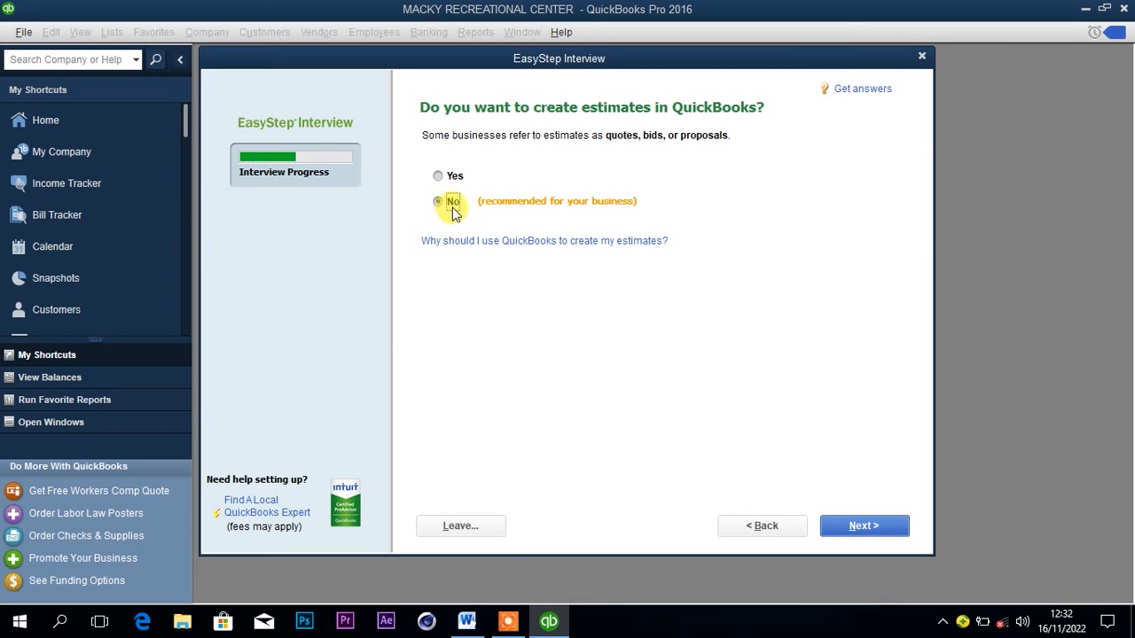
Keep No for creating estimates and choose Yes for using billing statements.
{"action": "key", "text": "Return"}
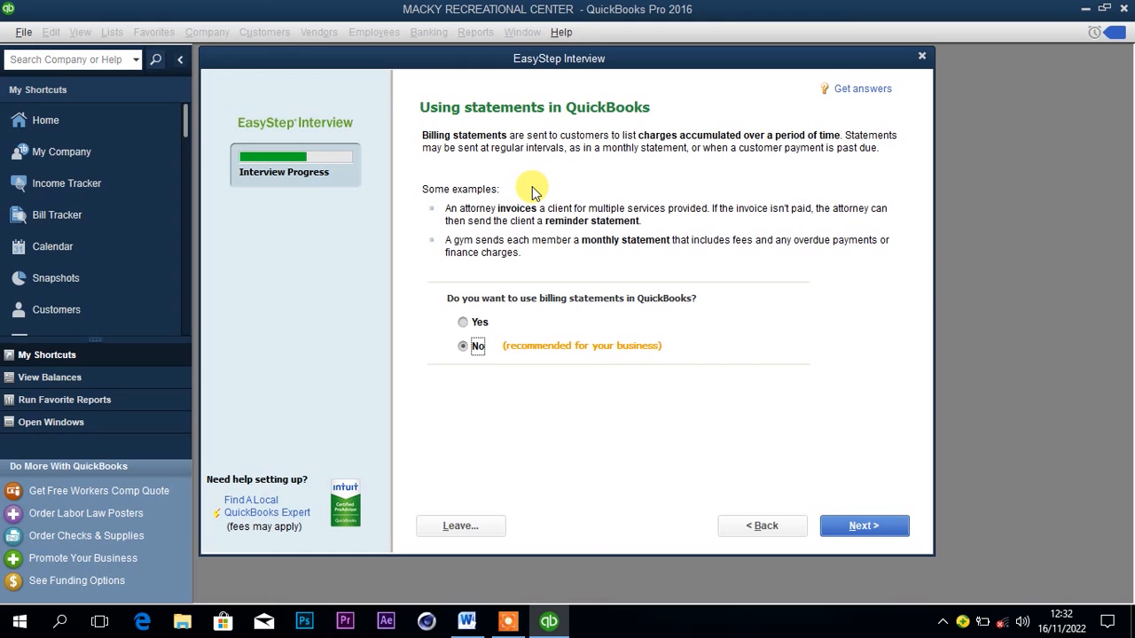
{"action": "left_click", "coordinate": [464, 323]}
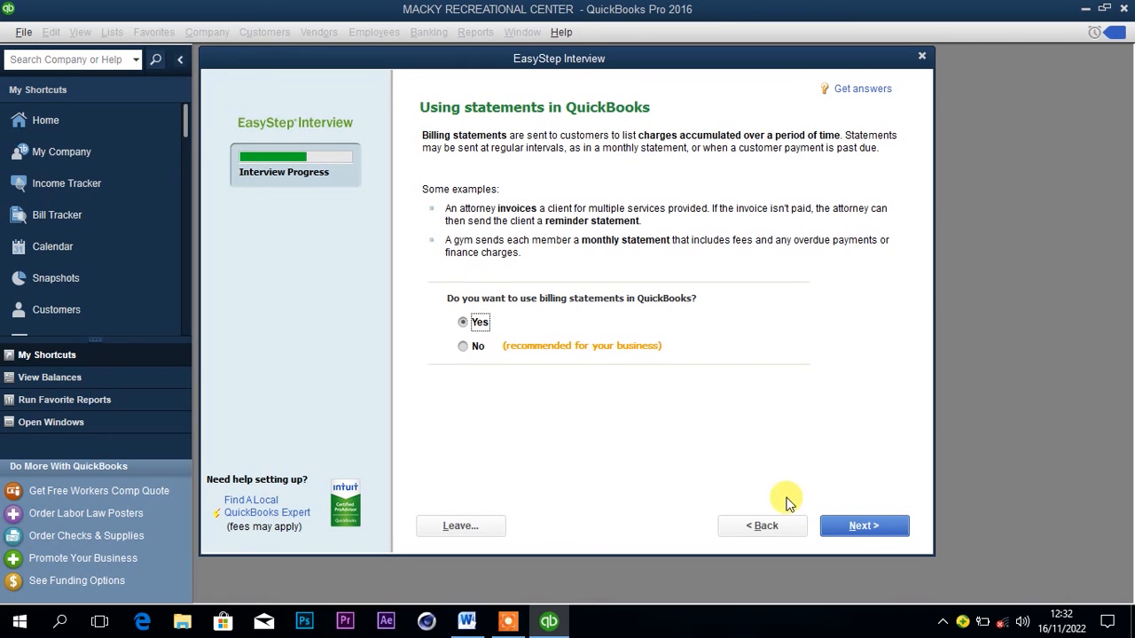
{"action": "left_click", "coordinate": [832, 526]}
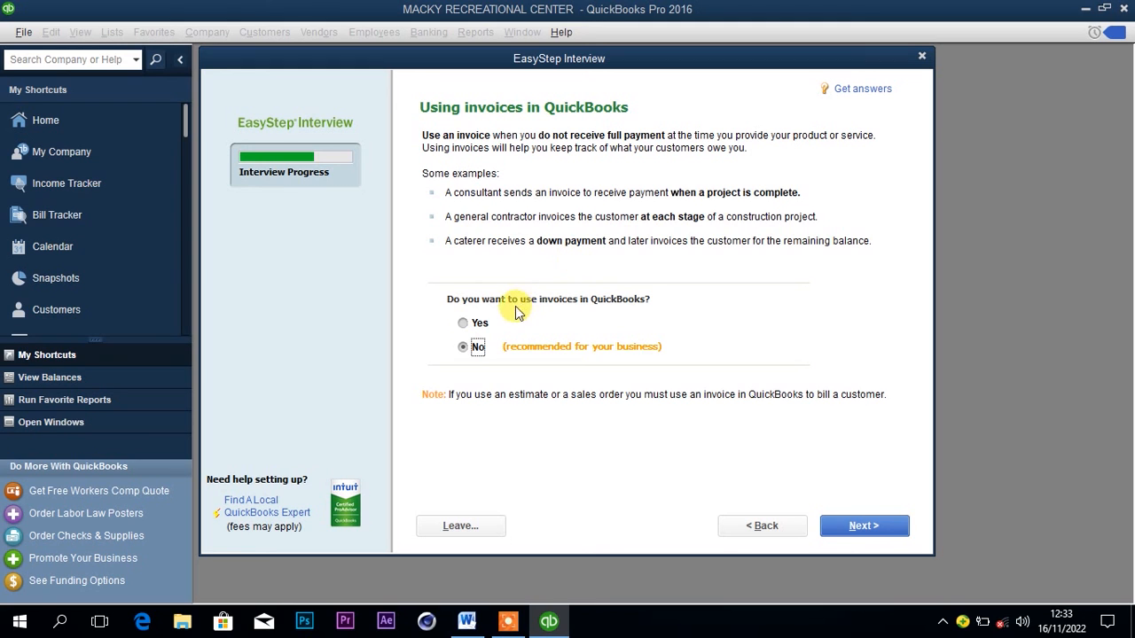
Enable invoices without progress invoicing, and keep Yes for tracking the bills owed.
{"action": "left_click", "coordinate": [462, 324]}
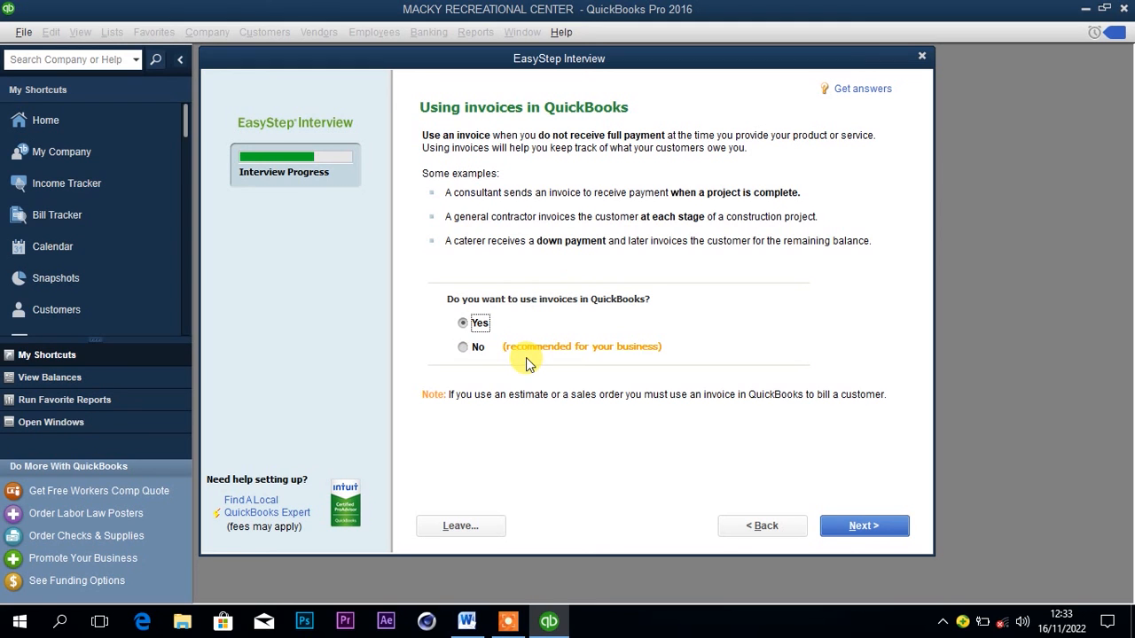
{"action": "left_click", "coordinate": [846, 523]}
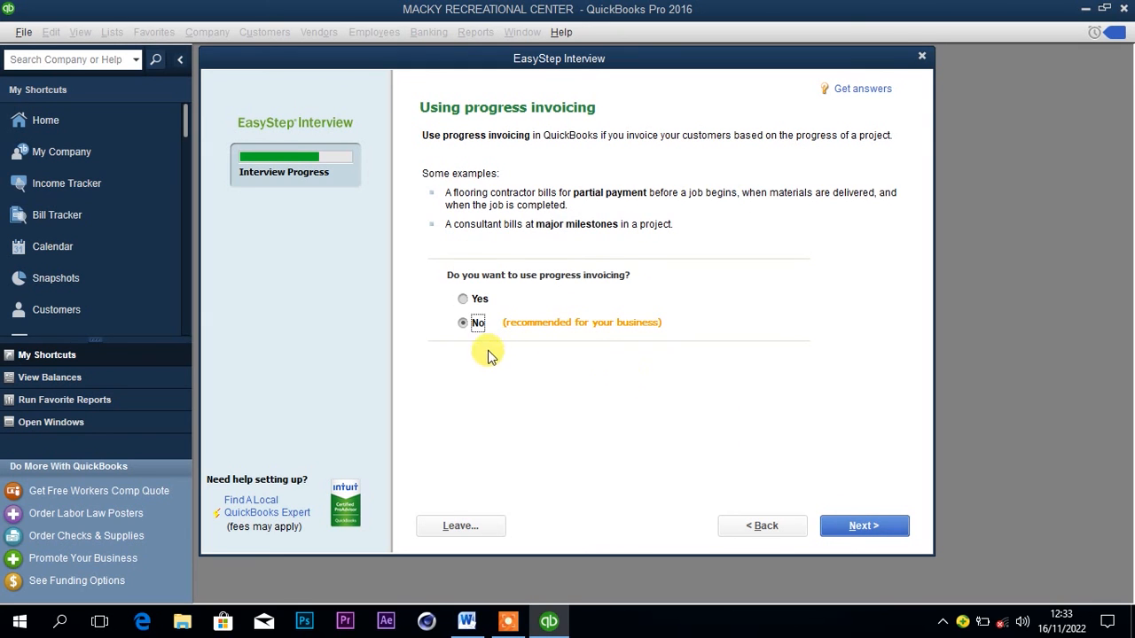
{"action": "left_click", "coordinate": [836, 526]}
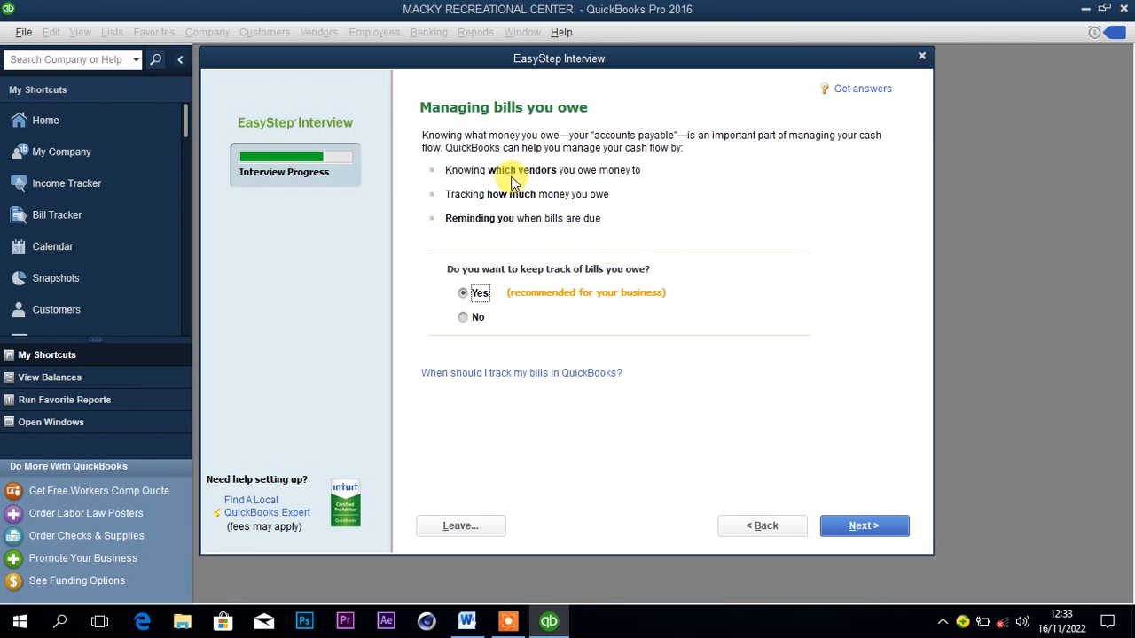
{"action": "left_click", "coordinate": [857, 529]}
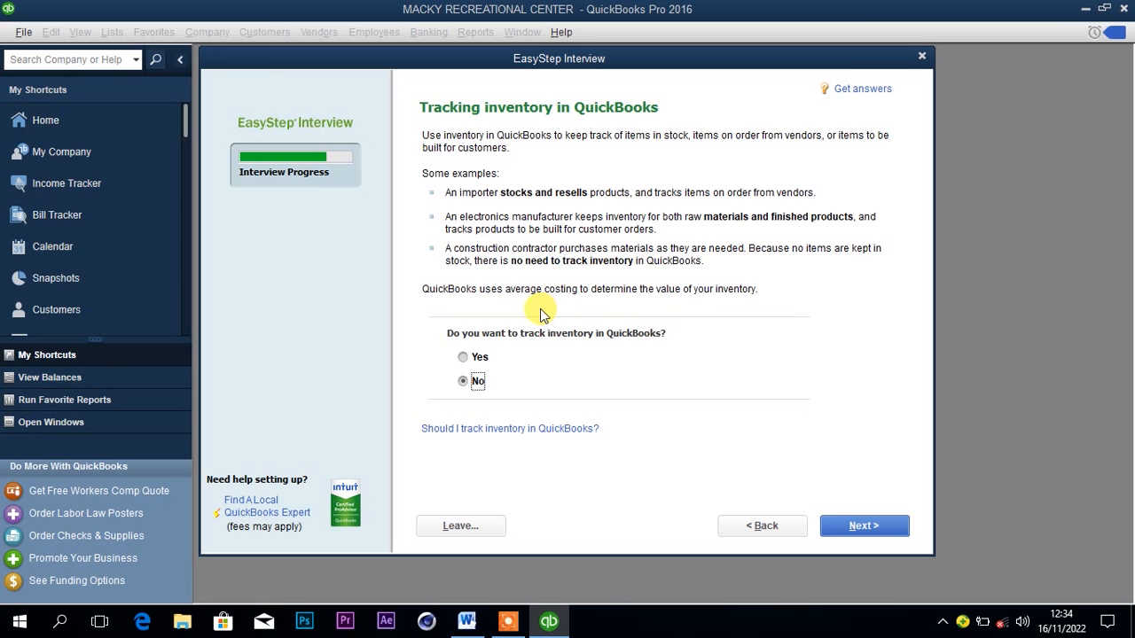
Choose Yes for both inventory tracking and time tracking, continuing to the employees question.
{"action": "left_click", "coordinate": [477, 358]}
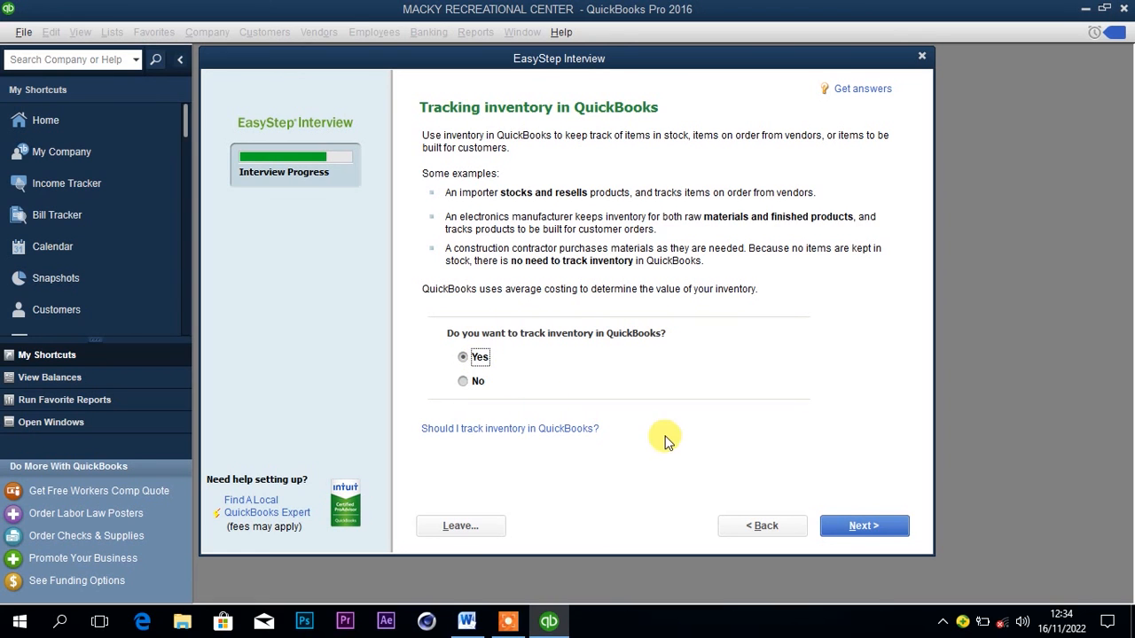
{"action": "left_click", "coordinate": [841, 529]}
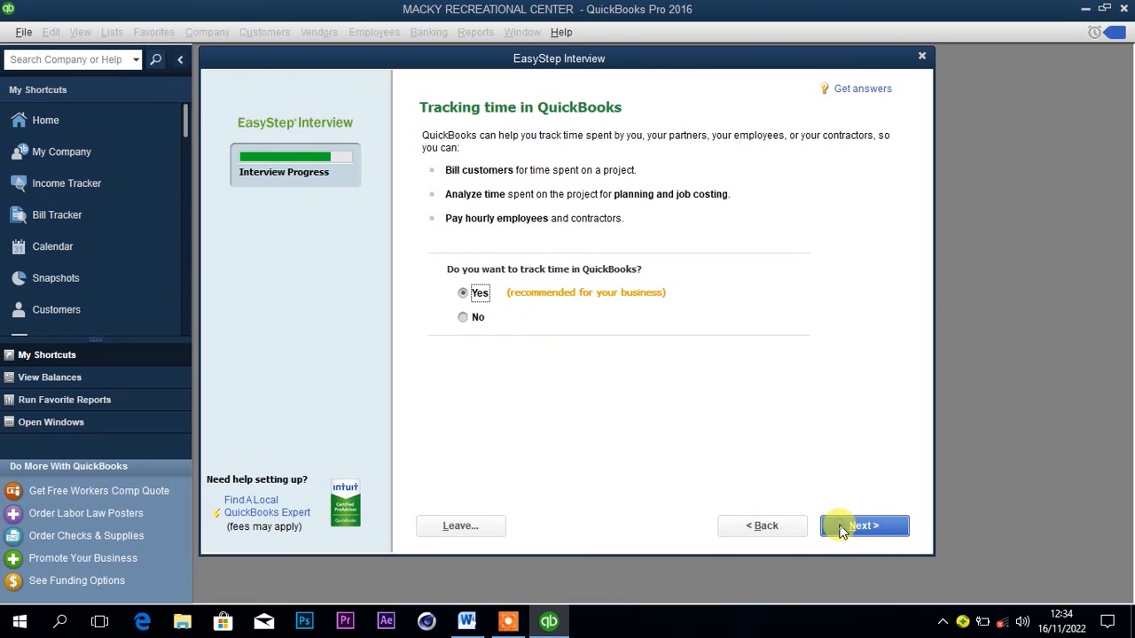
{"action": "left_click", "coordinate": [464, 292]}
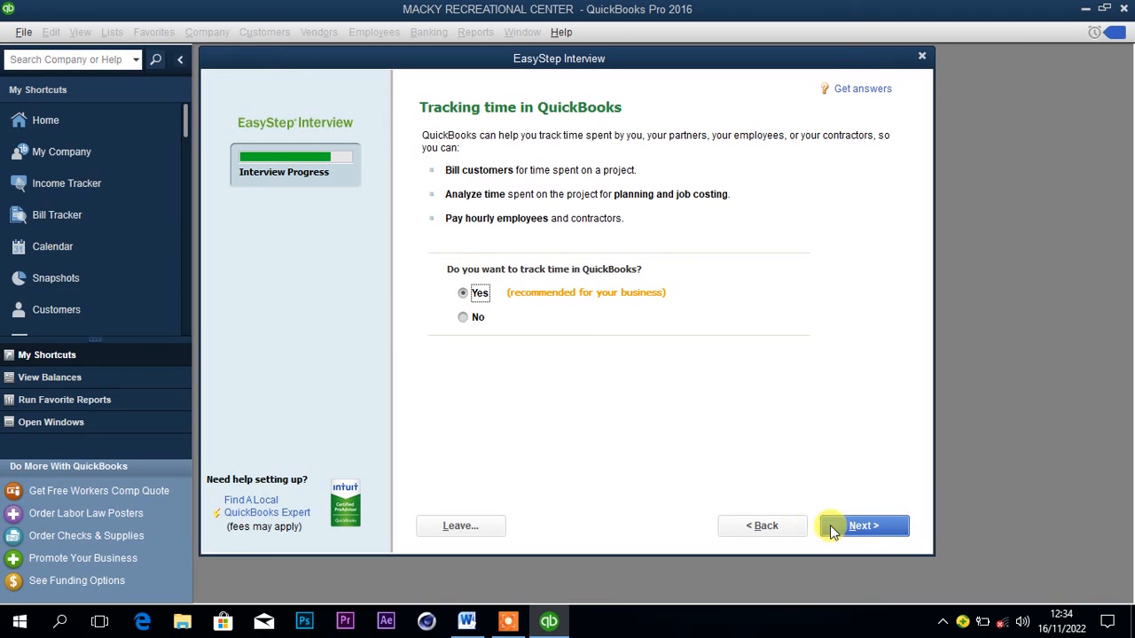
{"action": "left_click", "coordinate": [825, 527]}
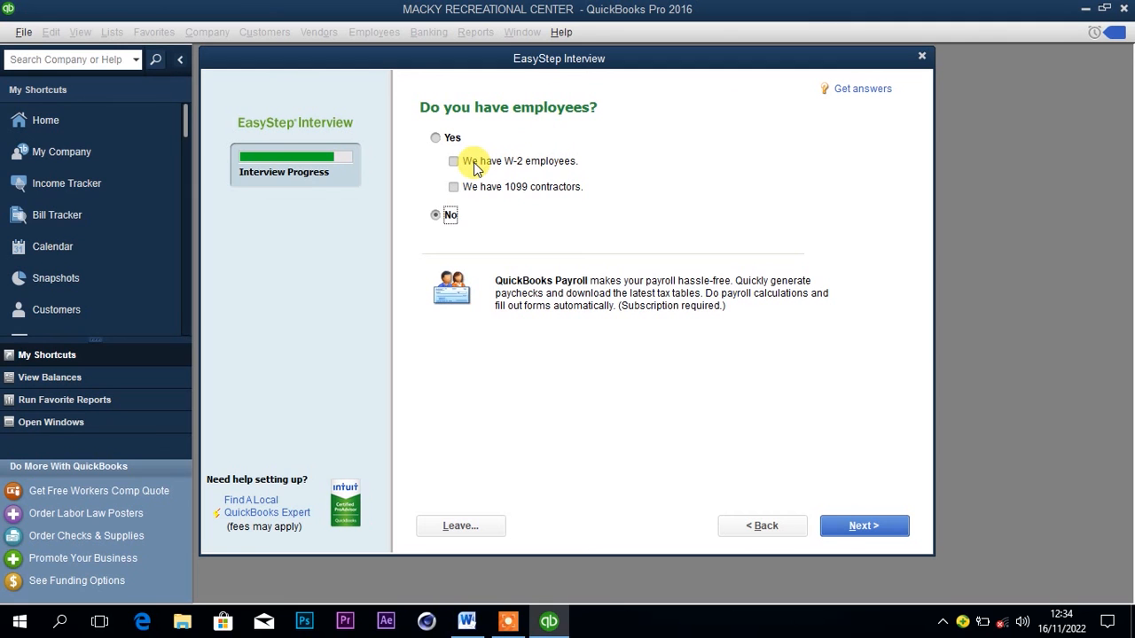
Consult the Word document, and in QuickBooks indicate that the business has both W-2 employees and 1099 contractors.
{"action": "left_click", "coordinate": [468, 621]}
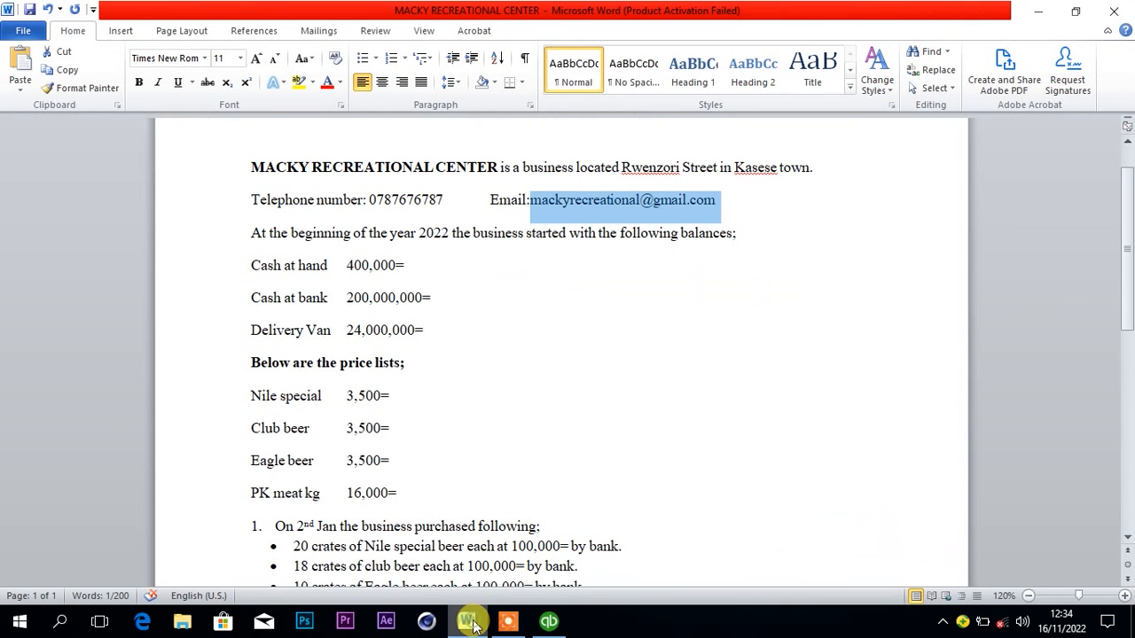
{"action": "left_click_drag", "start_coordinate": [1129, 263], "coordinate": [1123, 288]}
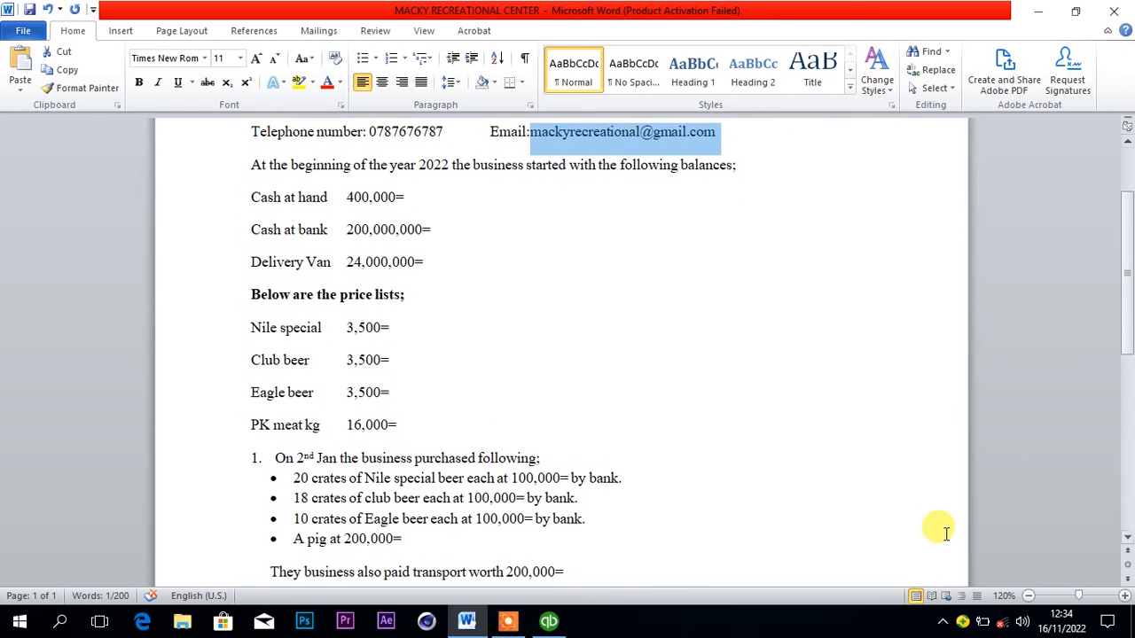
{"action": "left_click", "coordinate": [549, 622]}
{"action": "left_click", "coordinate": [454, 163]}
{"action": "left_click", "coordinate": [452, 183]}
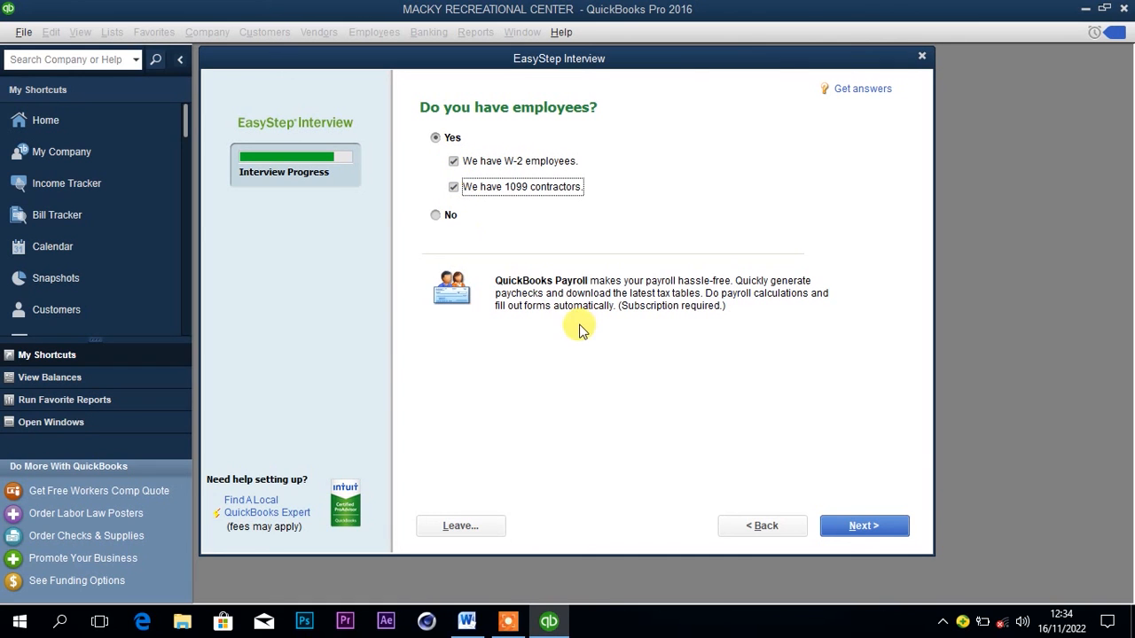
{"action": "left_click", "coordinate": [862, 527]}
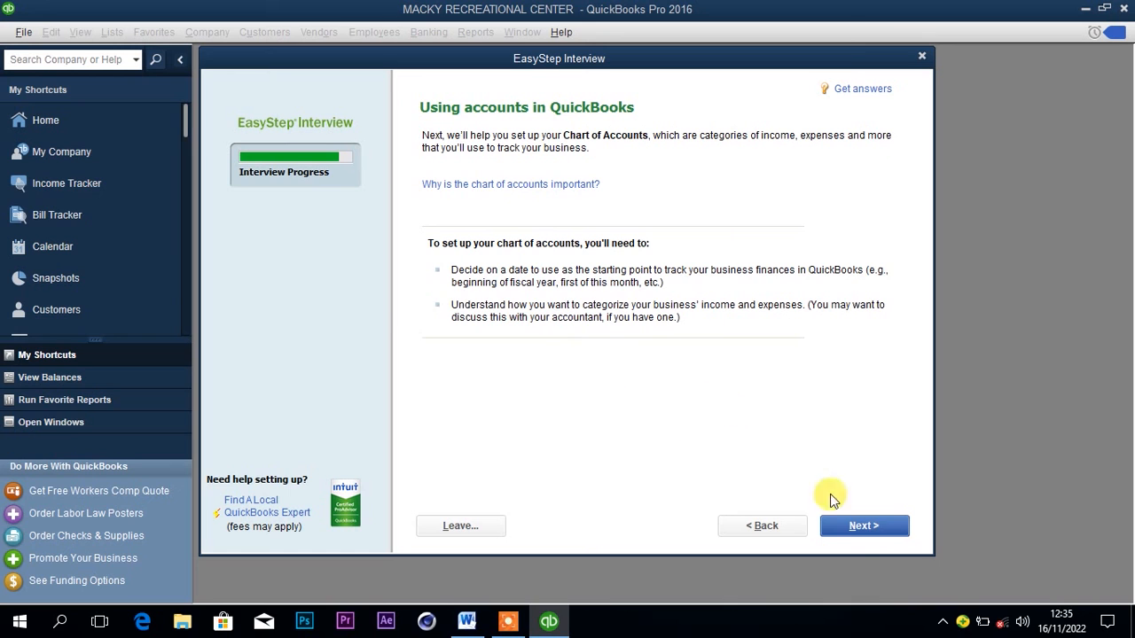
Check the transaction dates in the Word document and set the QuickBooks start date to the beginning of this fiscal year, 01/01/2022.
{"action": "left_click", "coordinate": [871, 525]}
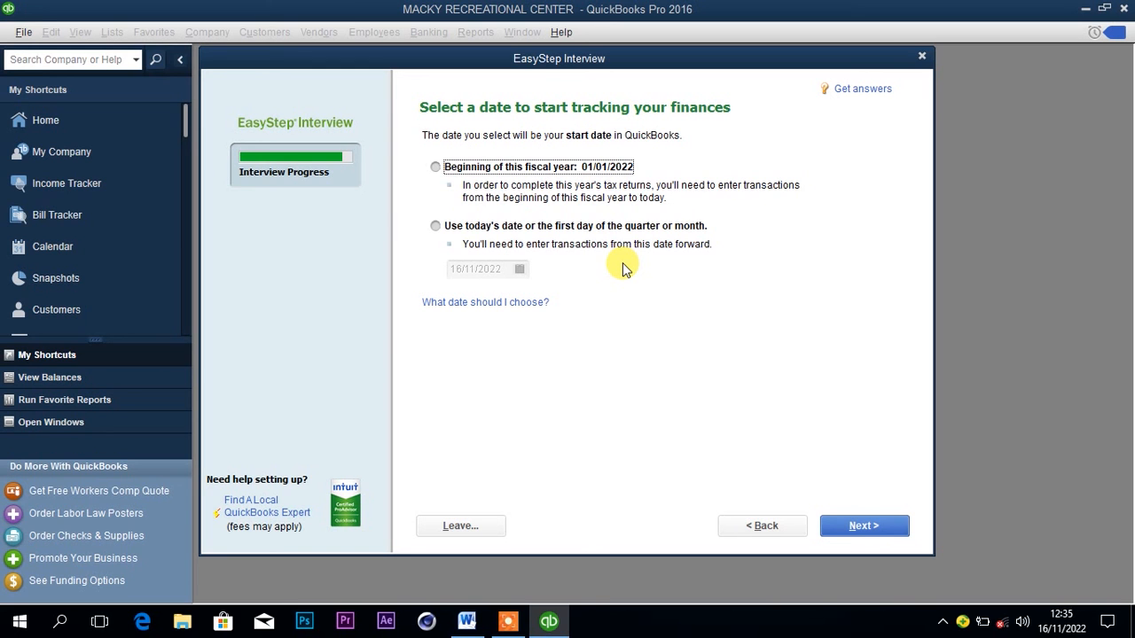
{"action": "left_click", "coordinate": [466, 622]}
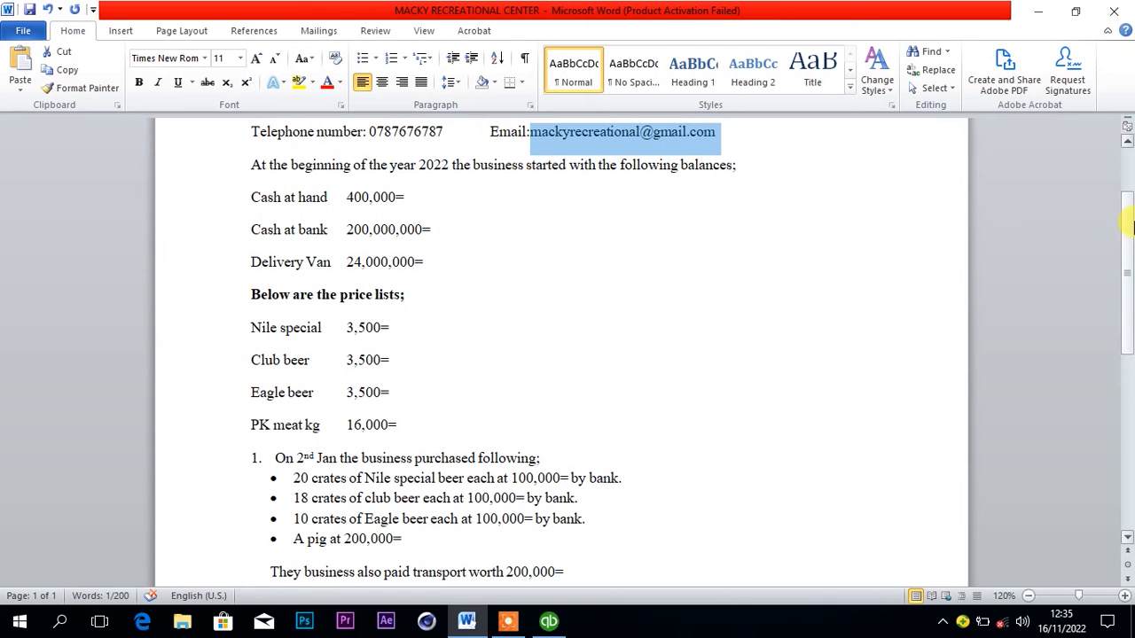
{"action": "left_click_drag", "start_coordinate": [1126, 225], "coordinate": [1042, 309]}
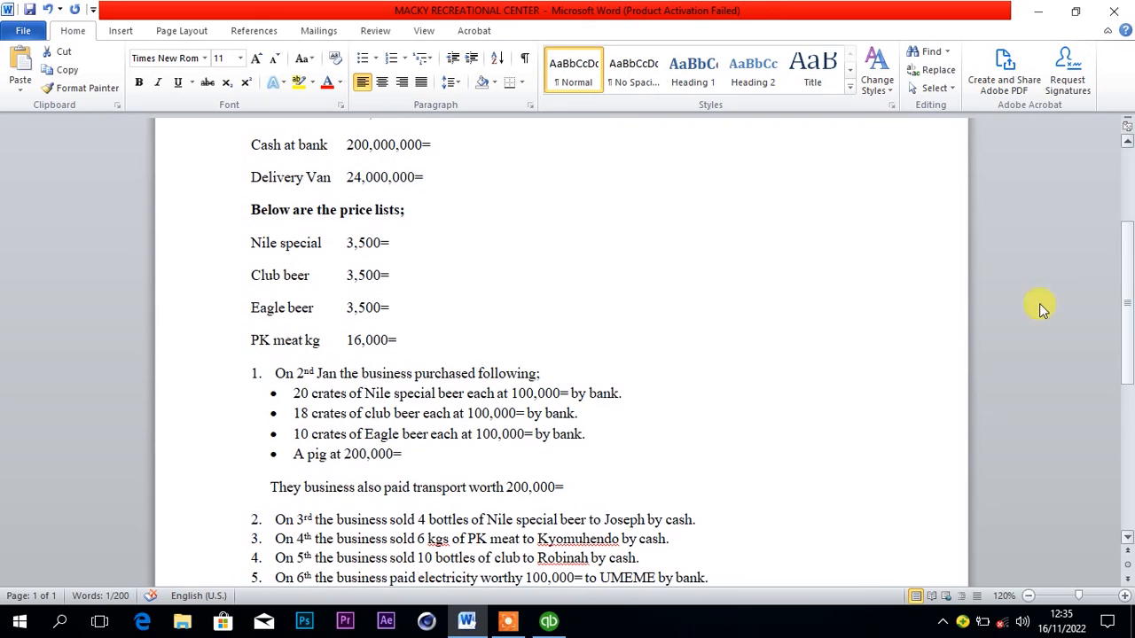
{"action": "left_click", "coordinate": [549, 620]}
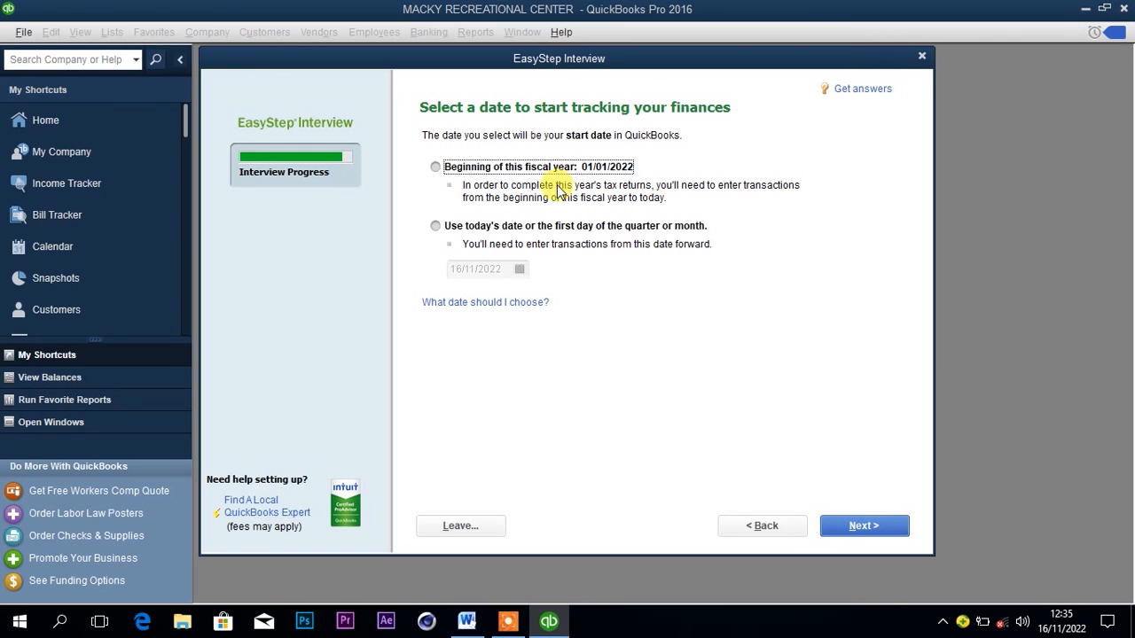
{"action": "left_click", "coordinate": [435, 227]}
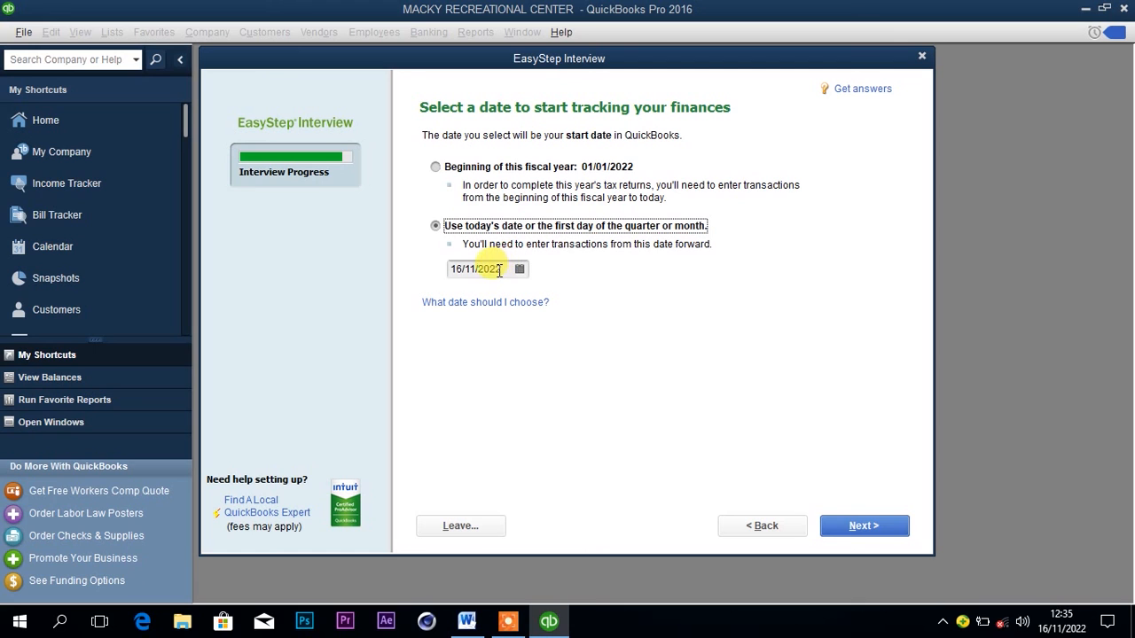
{"action": "left_click", "coordinate": [435, 167]}
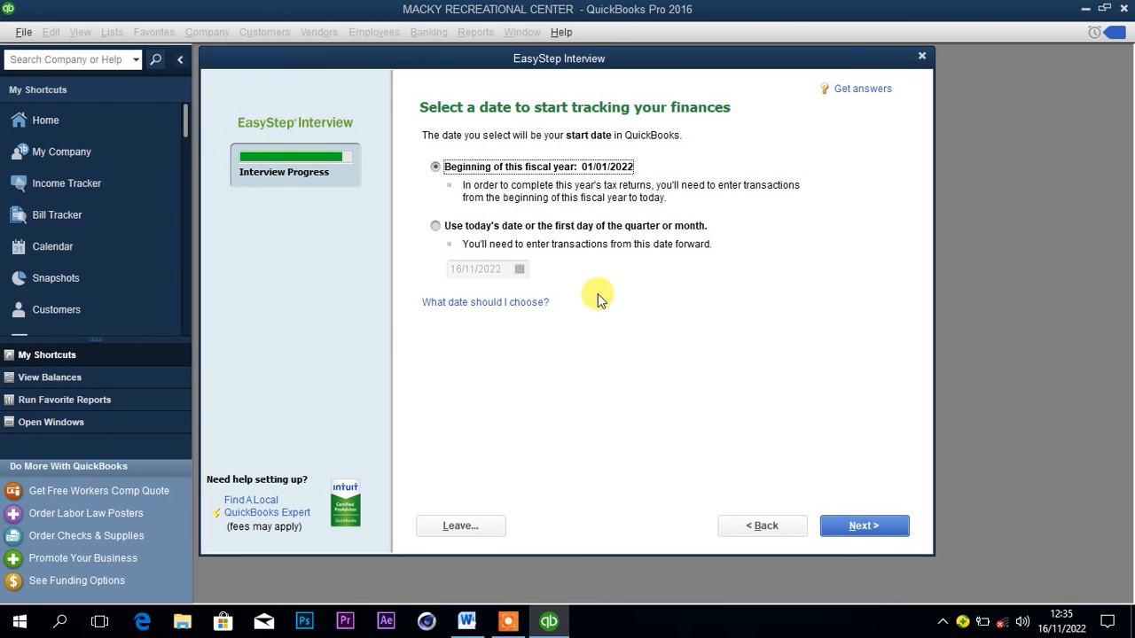
{"action": "left_click", "coordinate": [834, 527]}
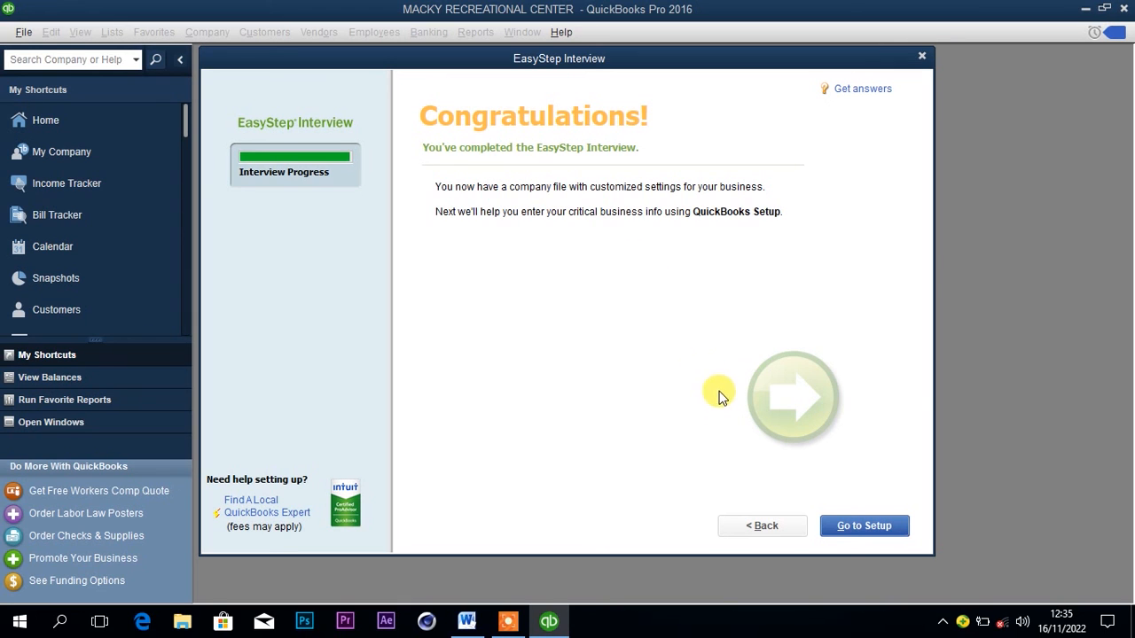
Proceed from the completed EasyStep Interview to QuickBooks Setup, and skip adding details to start working in the company file.
{"action": "left_click", "coordinate": [866, 525]}
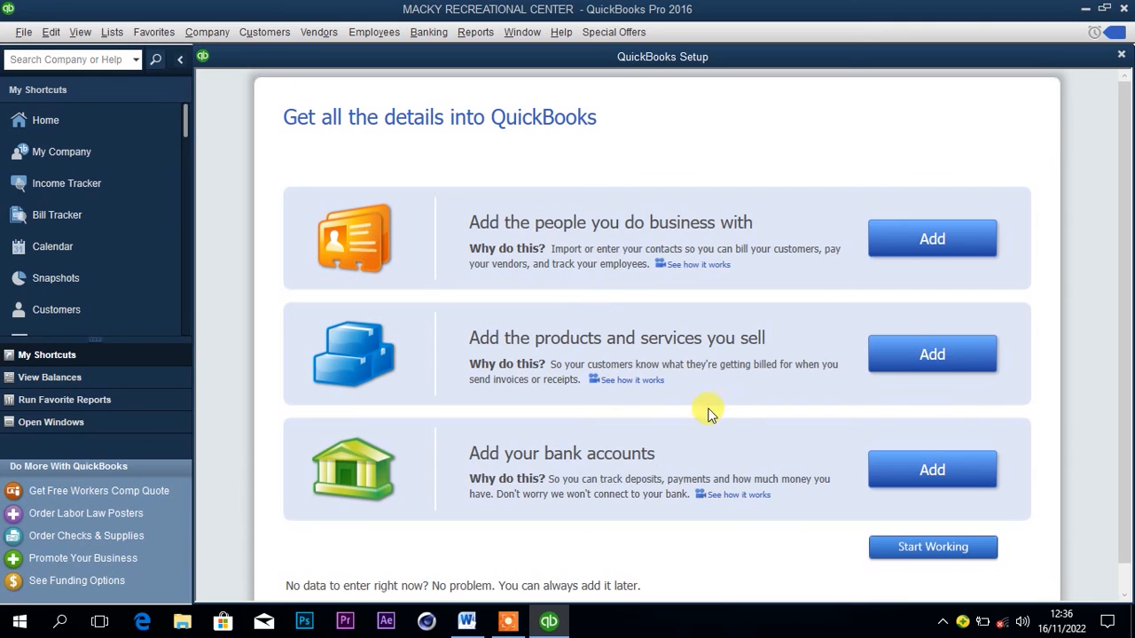
{"action": "left_click", "coordinate": [899, 554]}
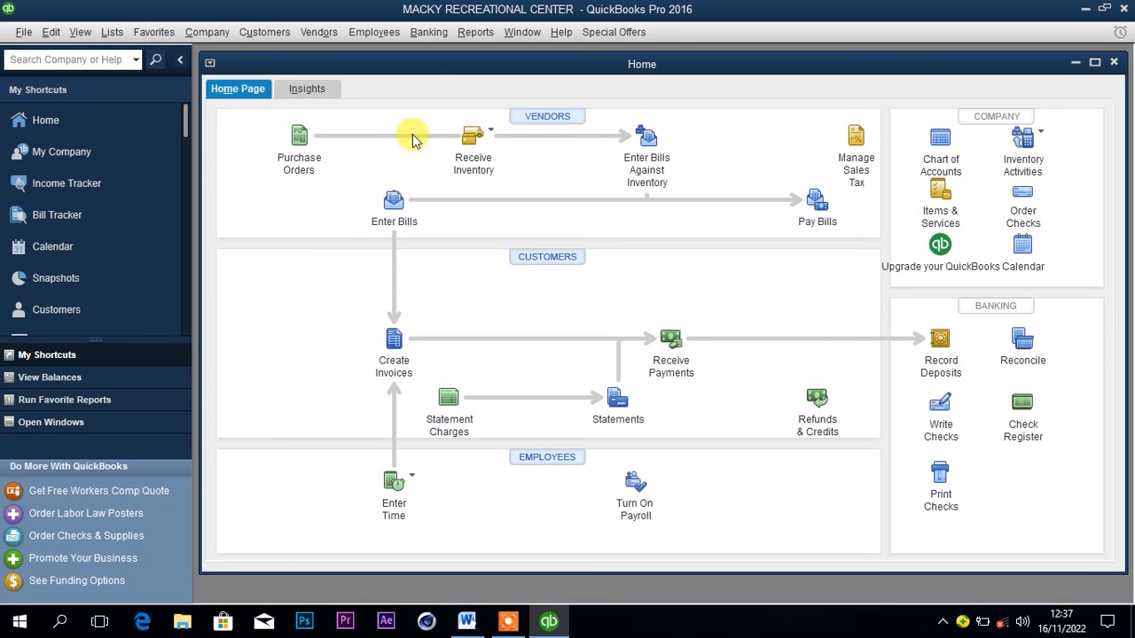
Review the business's opening balances for the beginning of 2022 in the Word document.
{"action": "left_click", "coordinate": [467, 622]}
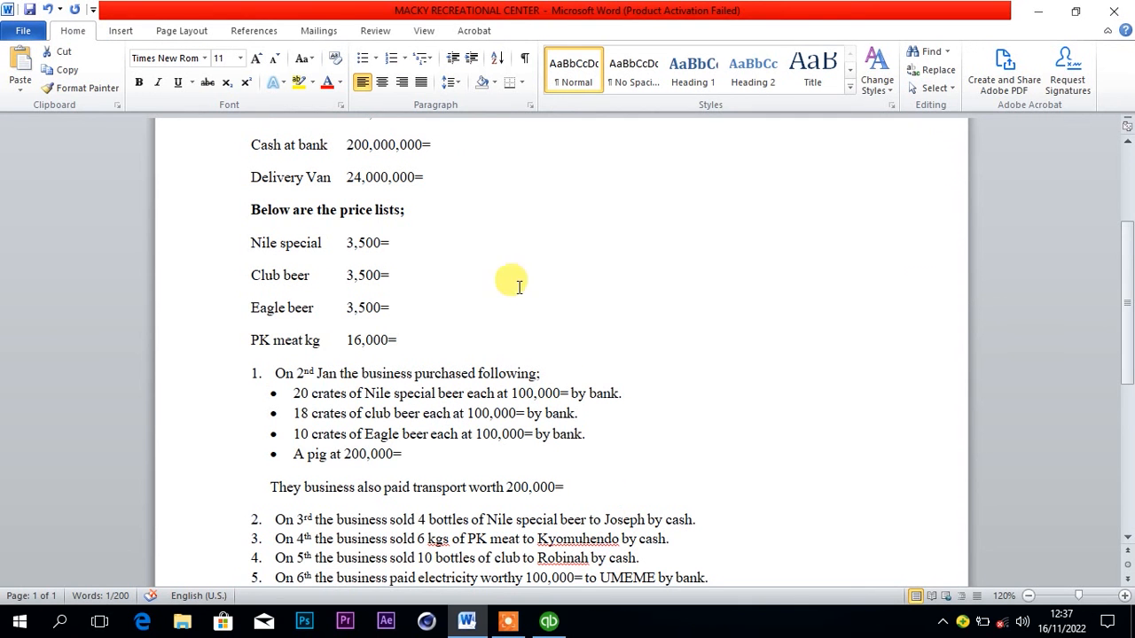
{"action": "left_click", "coordinate": [1127, 142]}
{"action": "left_click", "coordinate": [1127, 142]}
{"action": "left_click", "coordinate": [1127, 142]}
{"action": "left_click", "coordinate": [1127, 142]}
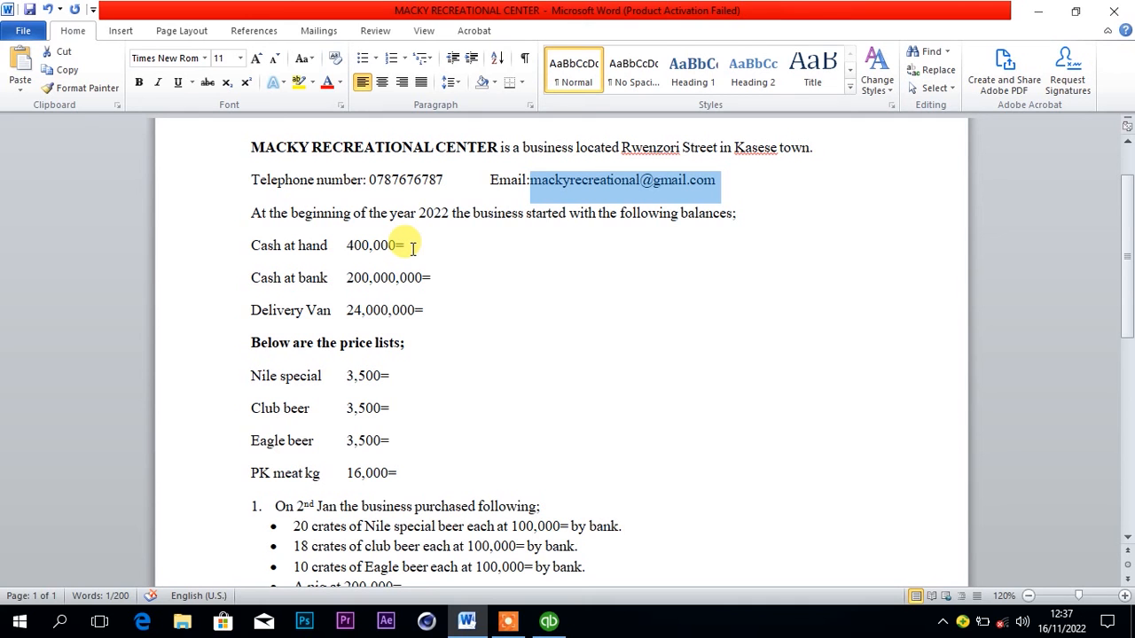
Switch to QuickBooks, open the Chart of Accounts and start a new account of type Bank.
{"action": "left_click", "coordinate": [549, 622]}
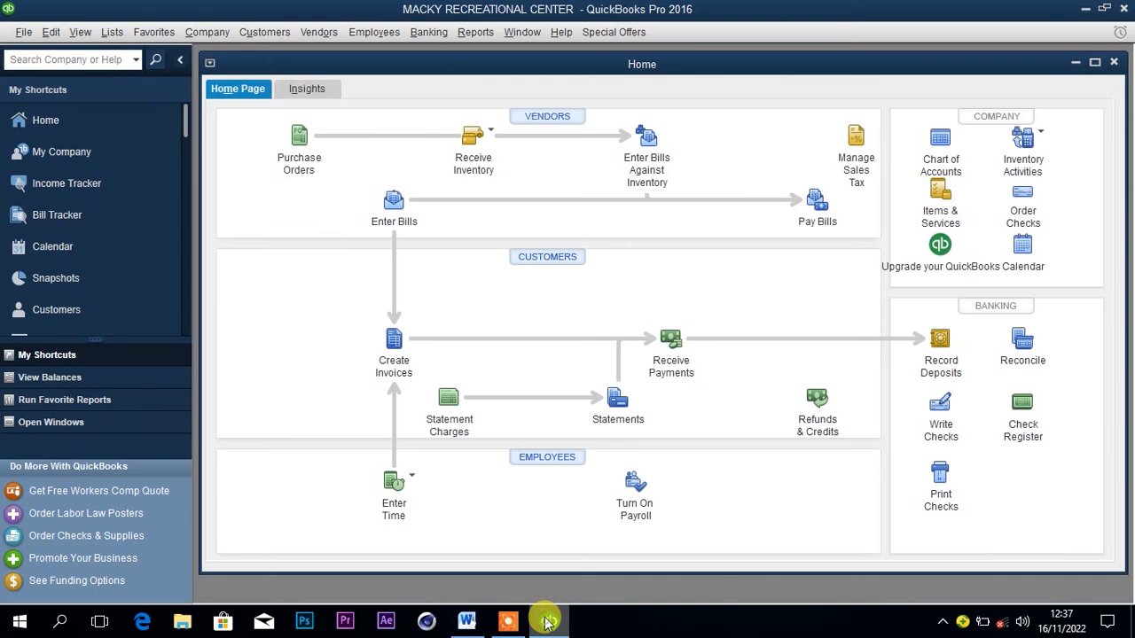
{"action": "left_click", "coordinate": [112, 32]}
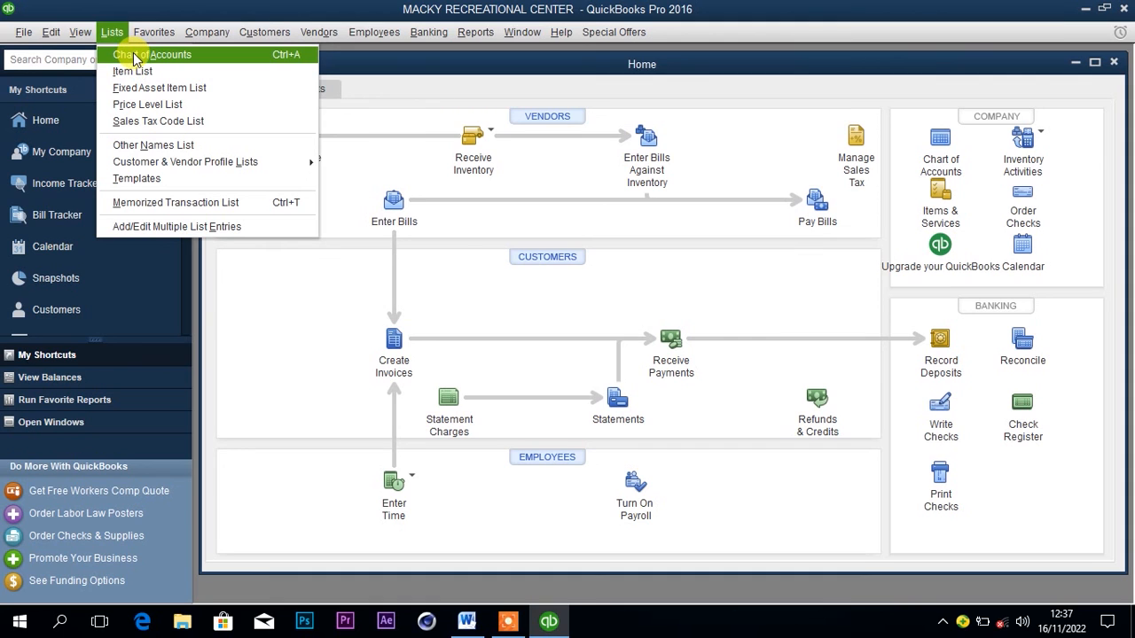
{"action": "left_click", "coordinate": [139, 57]}
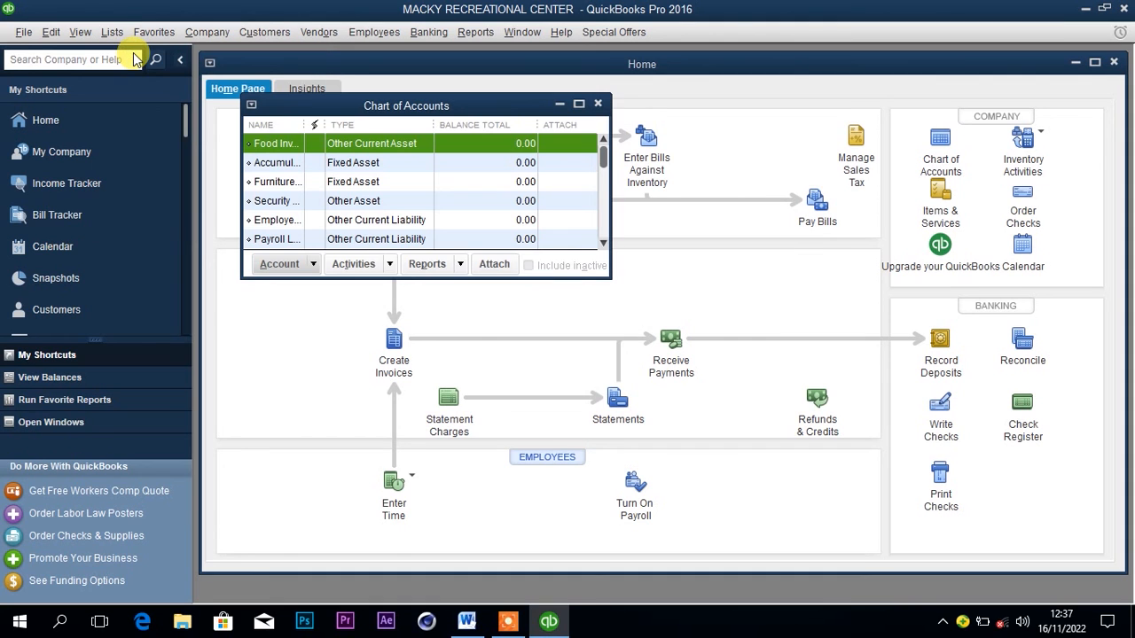
{"action": "left_click", "coordinate": [282, 266]}
{"action": "left_click", "coordinate": [287, 288]}
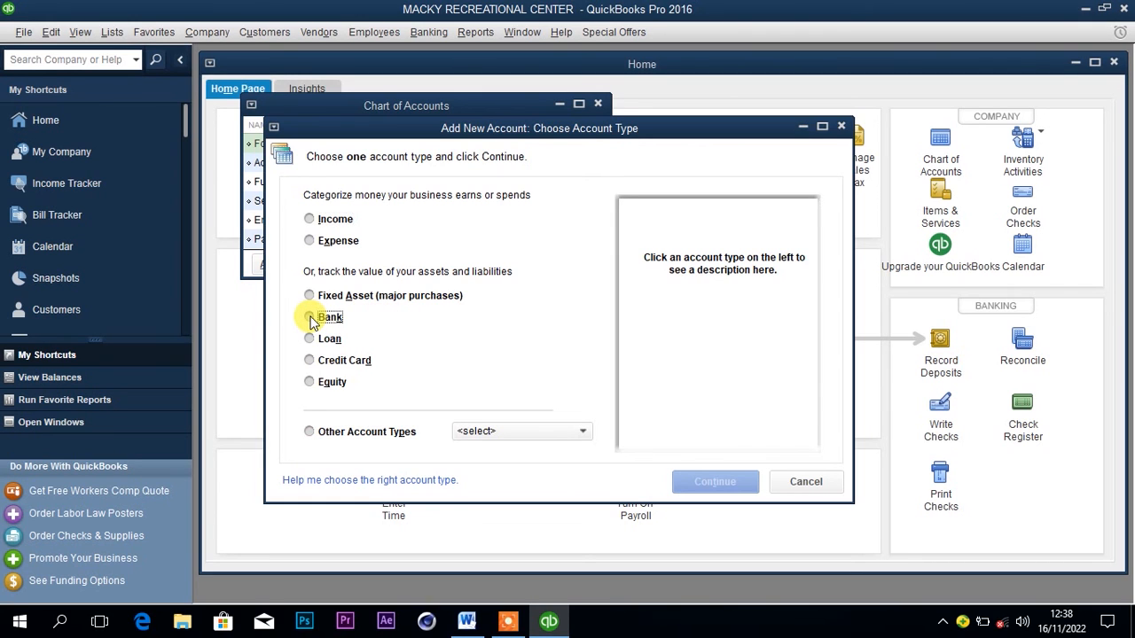
{"action": "left_click", "coordinate": [309, 317]}
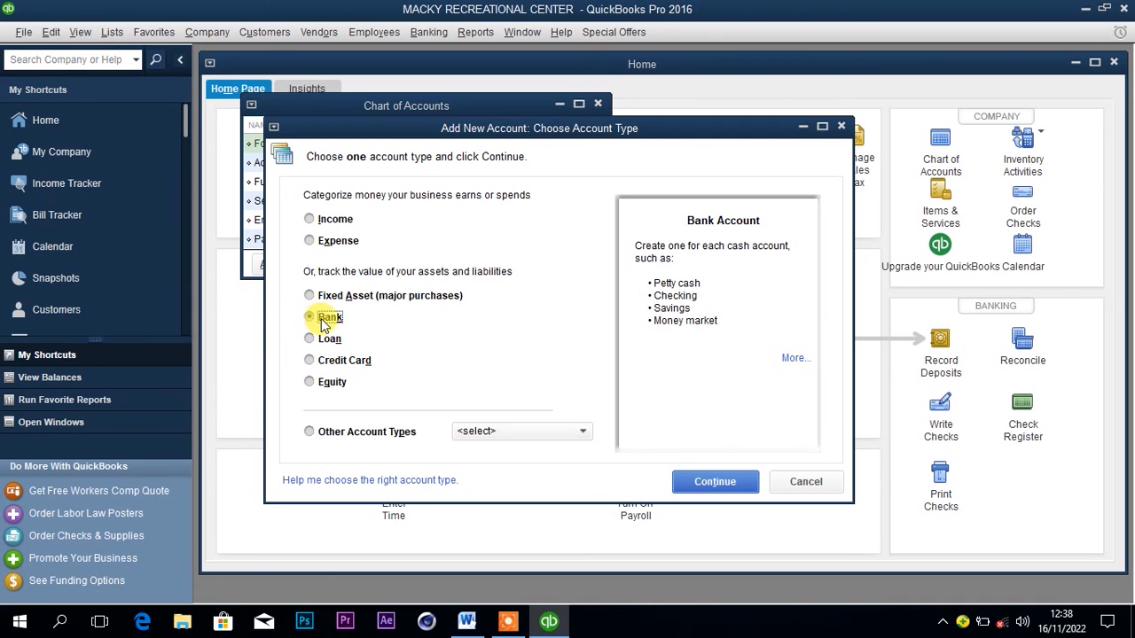
{"action": "left_click", "coordinate": [701, 484]}
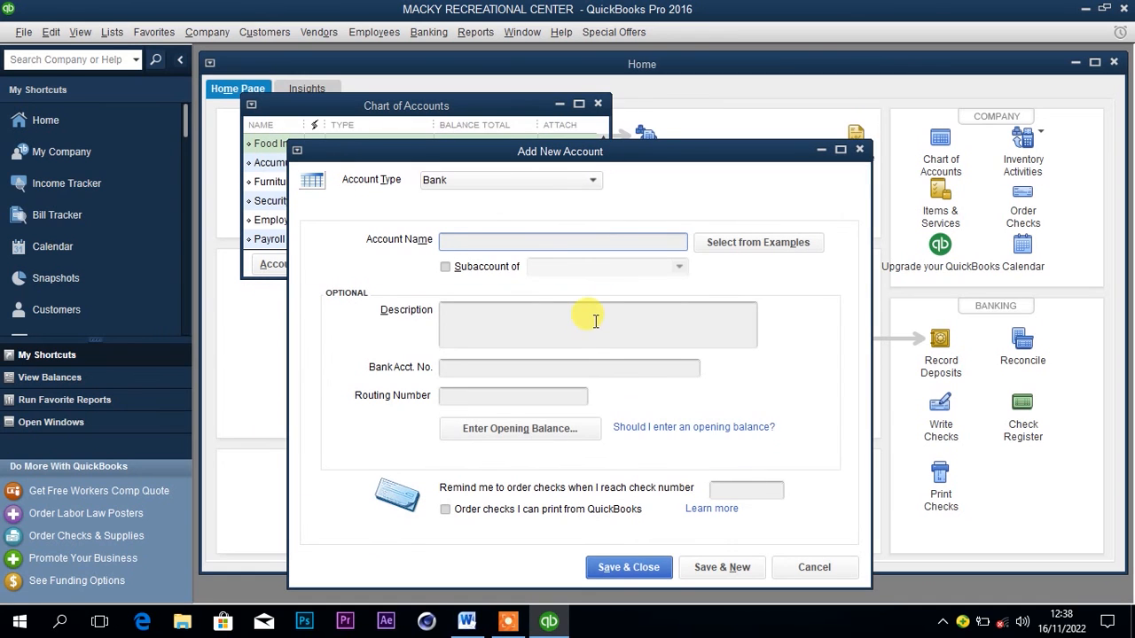
Name the new bank account Cash at hand and enter a statement ending balance of 400,000 as its opening balance.
{"action": "left_click", "coordinate": [581, 239]}
{"action": "type", "text": "Cash"}
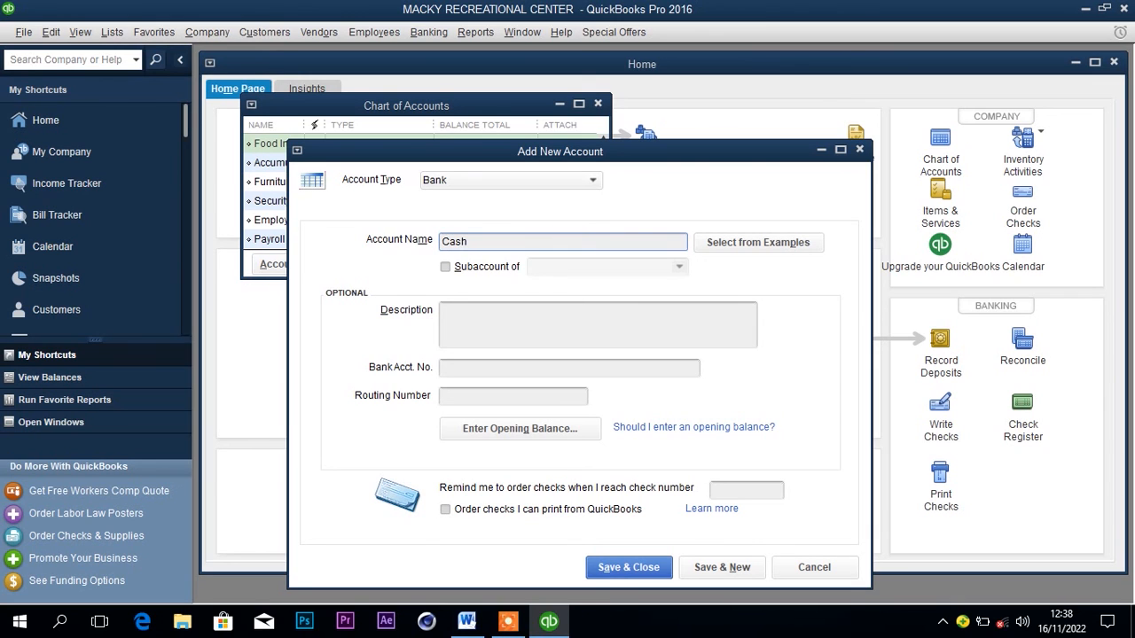
{"action": "type", "text": " at hand"}
{"action": "left_click", "coordinate": [518, 431]}
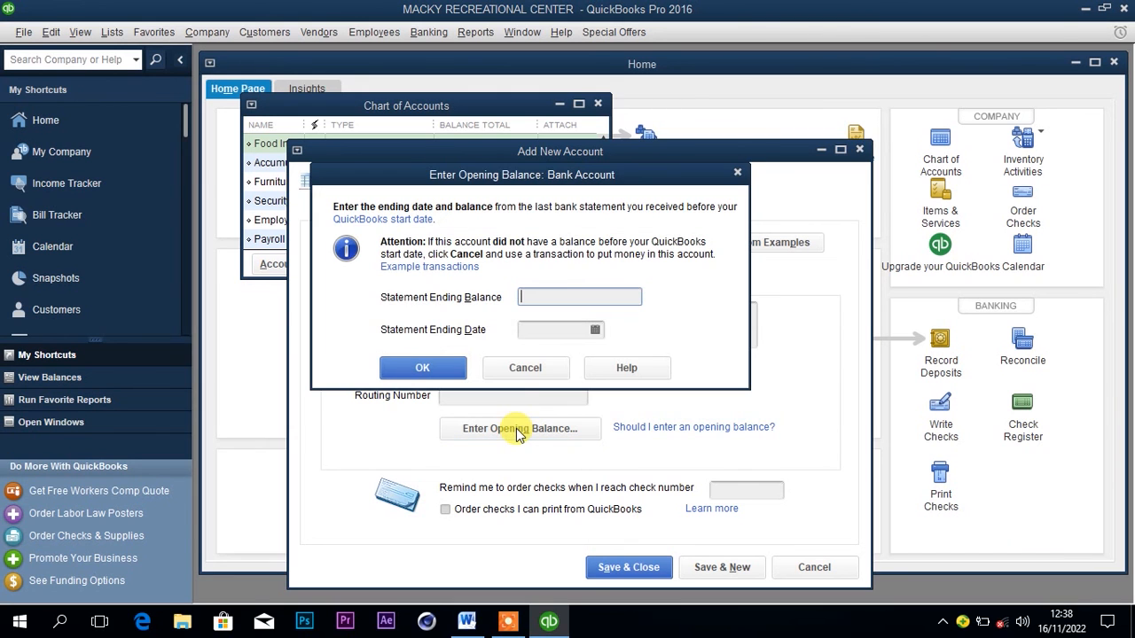
{"action": "type", "text": "400"}
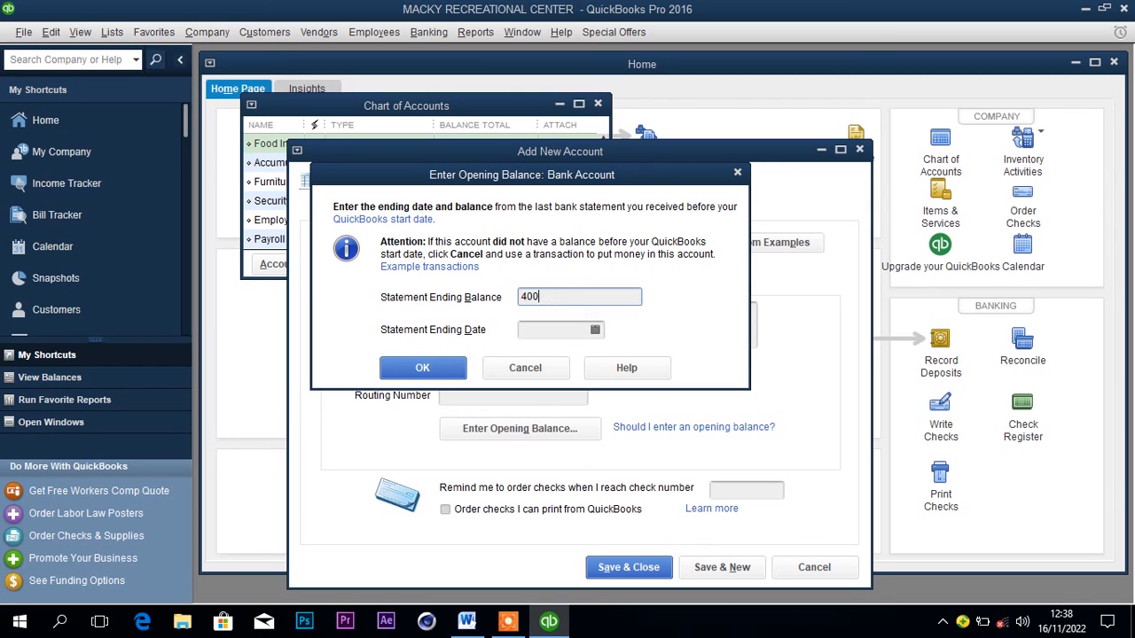
{"action": "type", "text": ".000"}
Set the statement ending date for the Cash at hand opening balance to 01/01/2022 and accept the balance.
{"action": "left_click", "coordinate": [562, 329]}
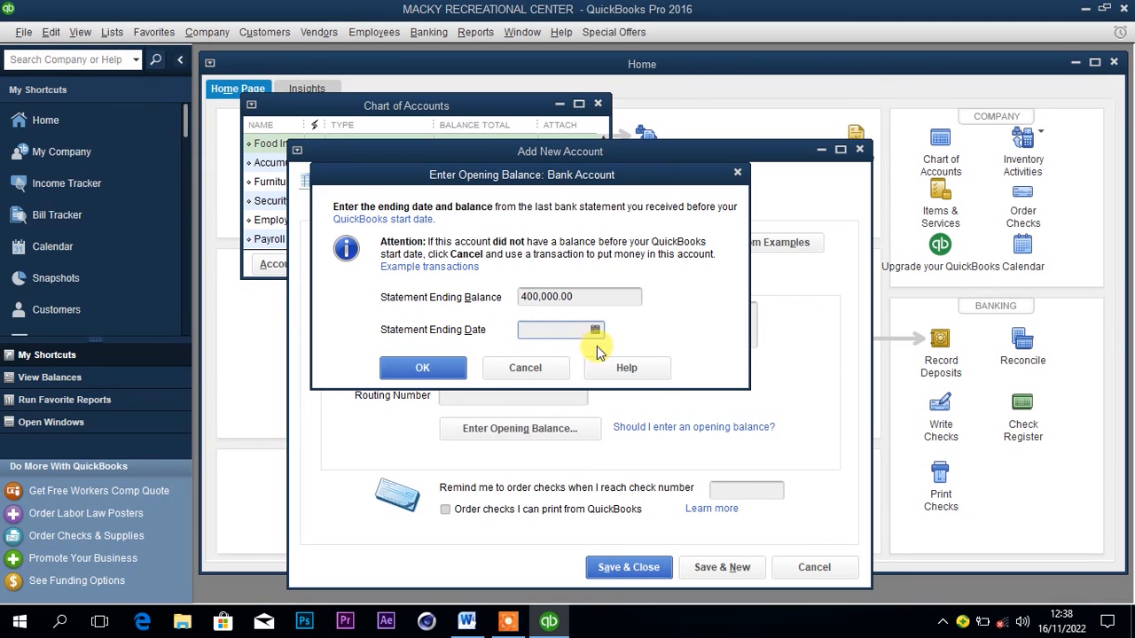
{"action": "left_click", "coordinate": [595, 329]}
{"action": "left_click", "coordinate": [537, 358]}
{"action": "left_click", "coordinate": [537, 358]}
{"action": "left_click", "coordinate": [537, 357]}
{"action": "left_click", "coordinate": [538, 358]}
{"action": "left_click", "coordinate": [537, 358]}
{"action": "left_click", "coordinate": [537, 357]}
{"action": "left_click", "coordinate": [537, 357]}
{"action": "left_click", "coordinate": [538, 357]}
{"action": "left_click", "coordinate": [537, 357]}
{"action": "left_click", "coordinate": [537, 358]}
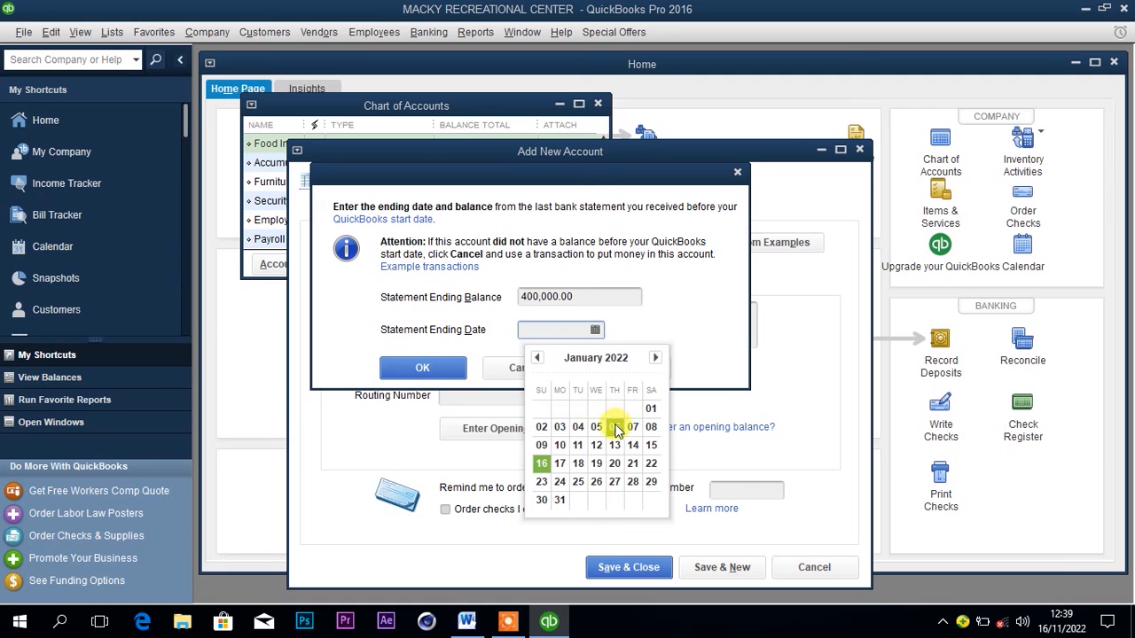
{"action": "left_click", "coordinate": [651, 409]}
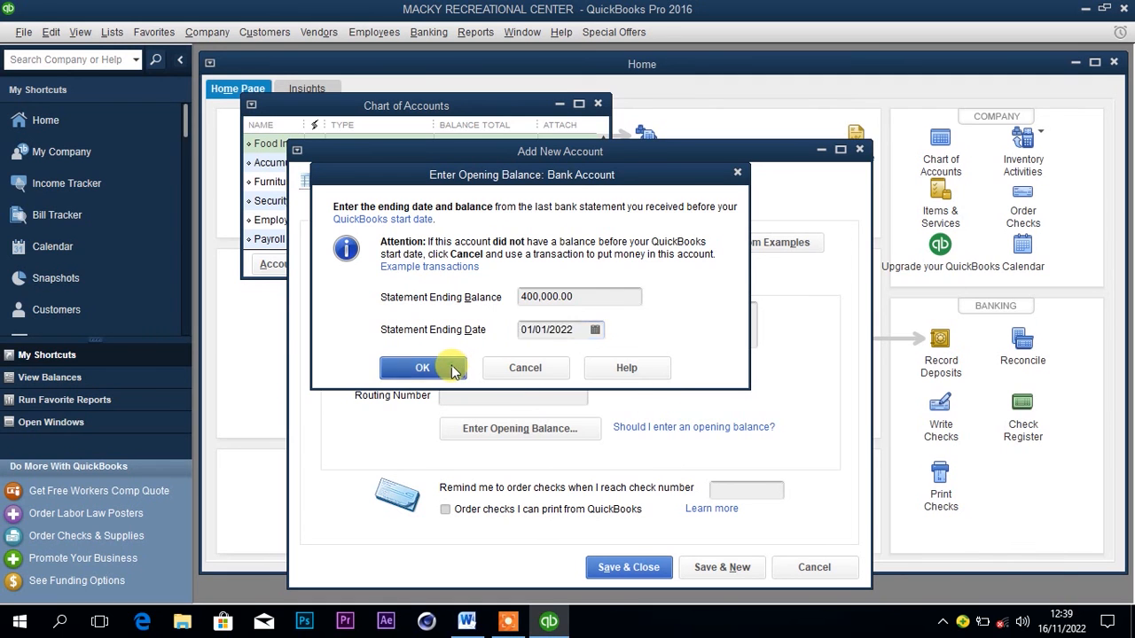
{"action": "left_click", "coordinate": [422, 368]}
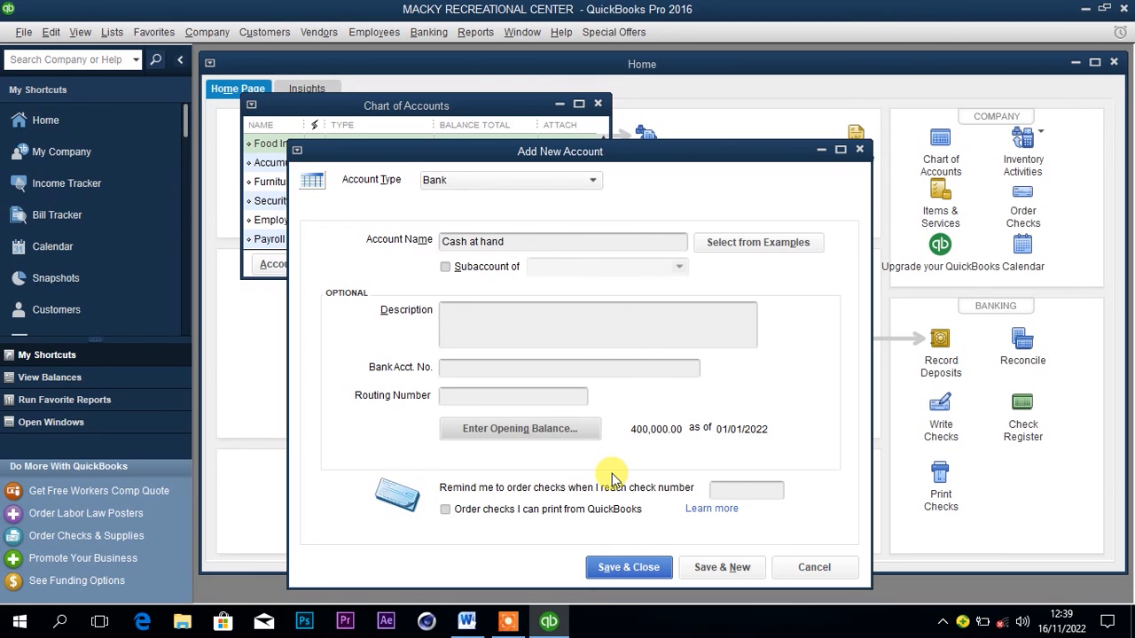
Save and close the Cash at hand account, accepting the past-dated transaction and declining the bank feed setup.
{"action": "left_click", "coordinate": [635, 566]}
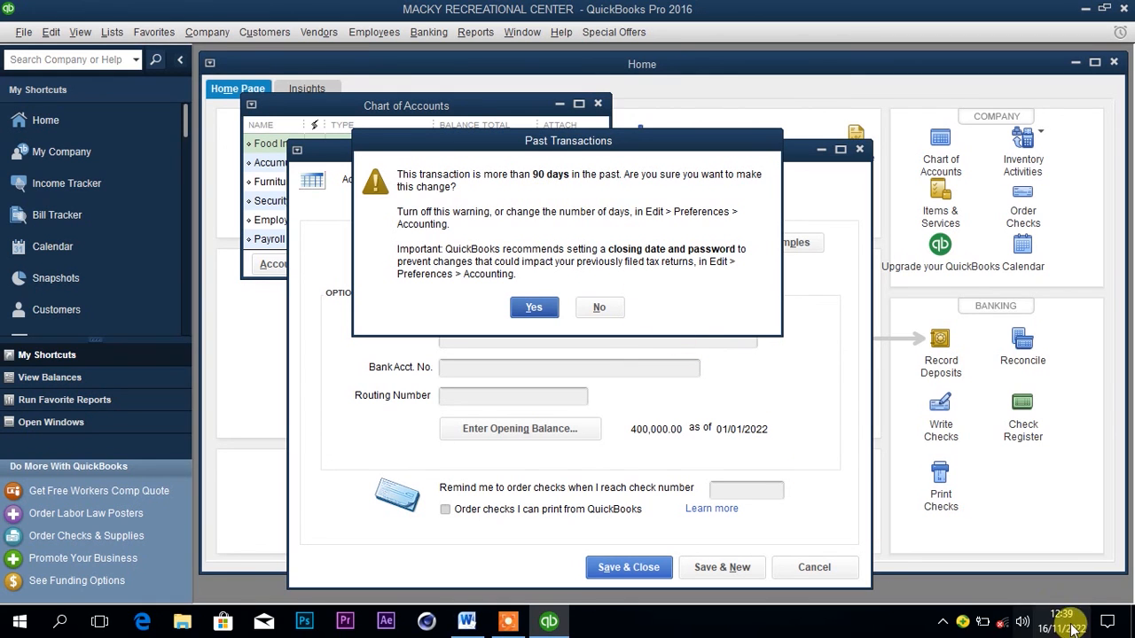
{"action": "mouse_move", "coordinate": [1058, 628]}
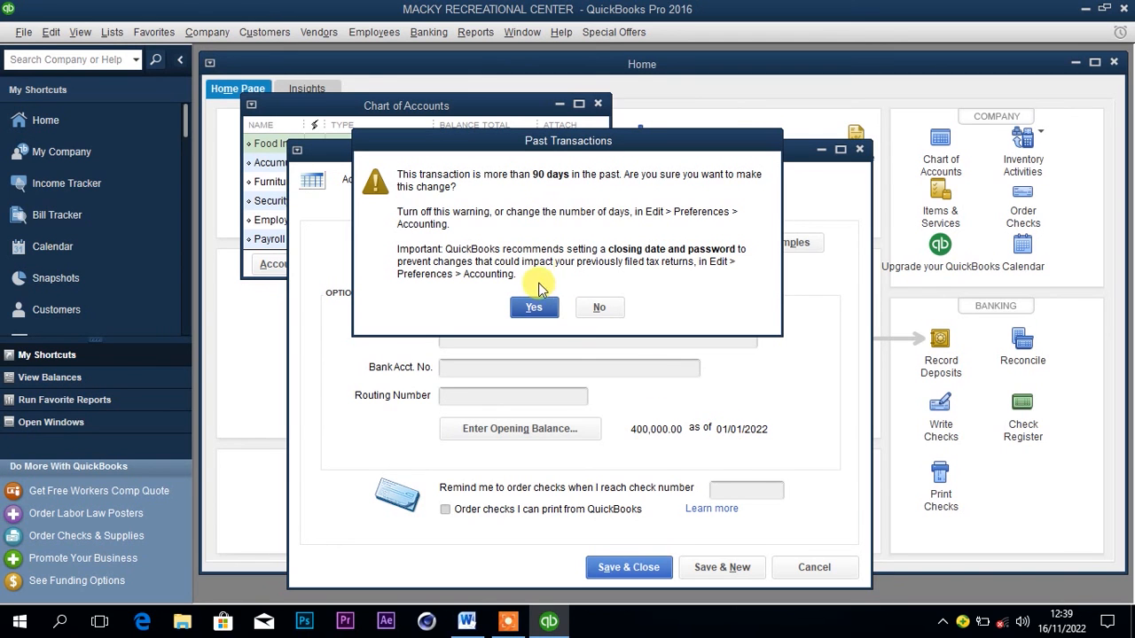
{"action": "left_click", "coordinate": [535, 309]}
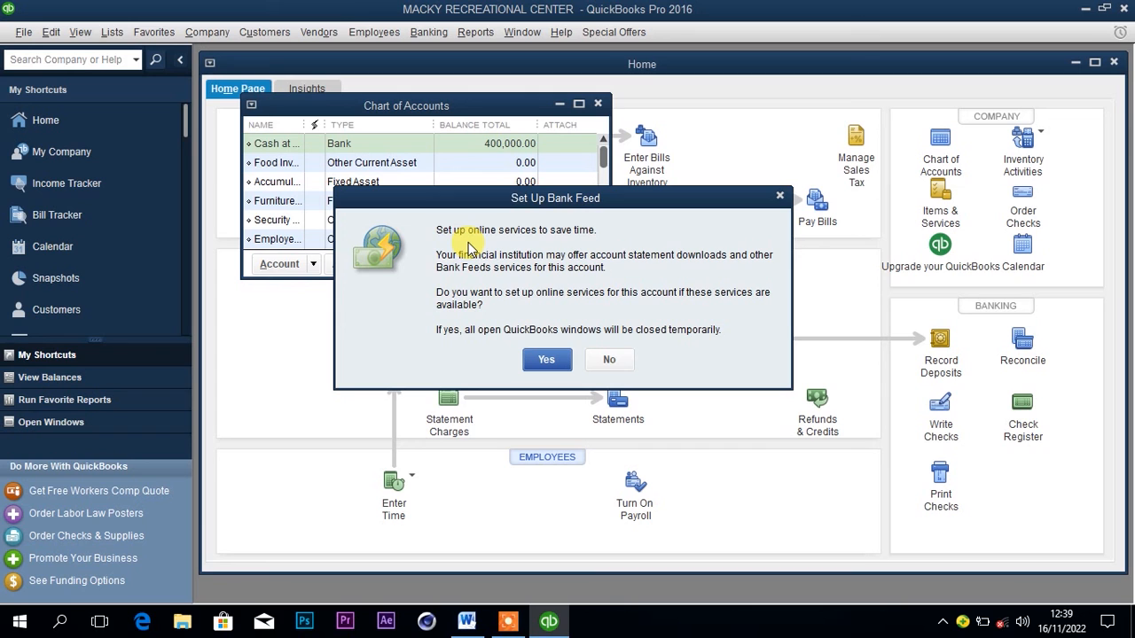
{"action": "left_click", "coordinate": [608, 360]}
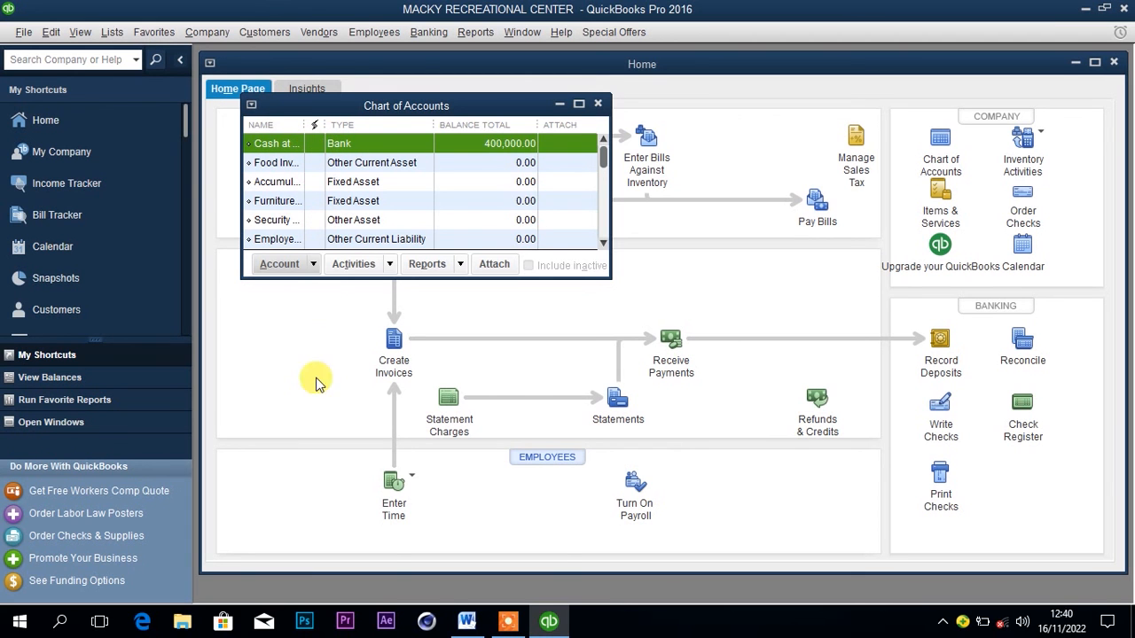
Check the next opening balance in the Word document, and start another Bank-type account in the QuickBooks Chart of Accounts.
{"action": "left_click", "coordinate": [467, 622]}
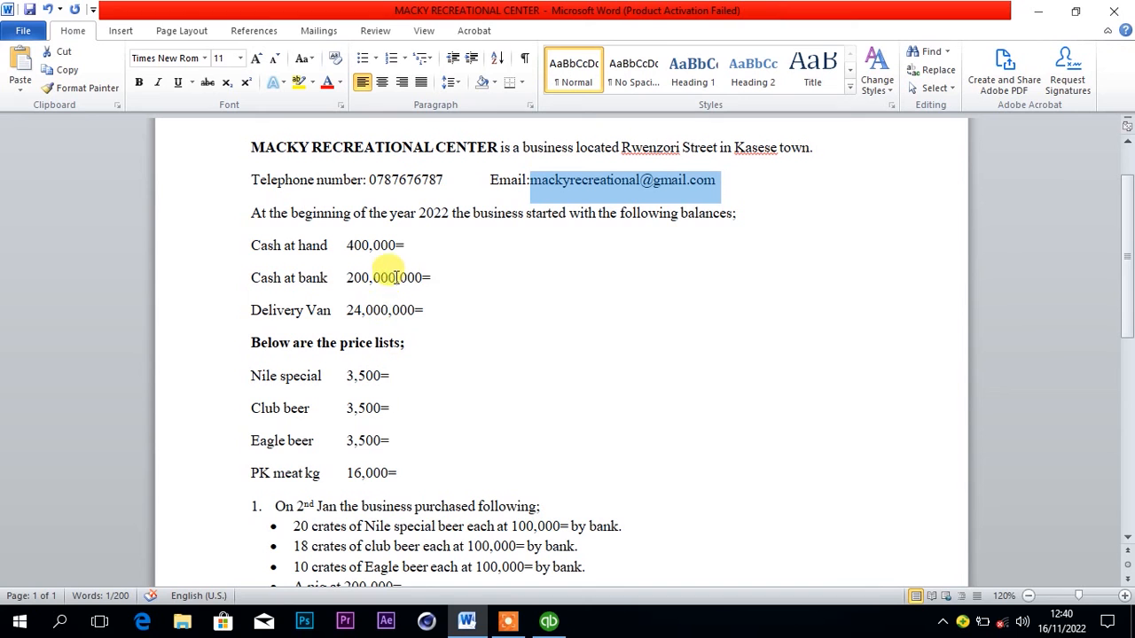
{"action": "left_click", "coordinate": [542, 619]}
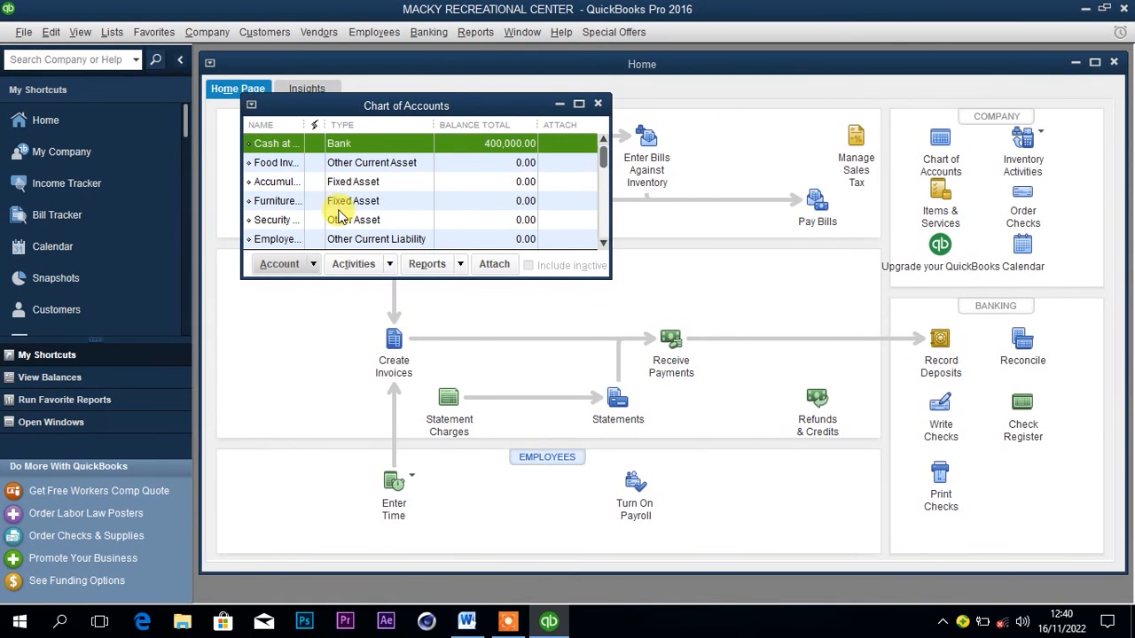
{"action": "left_click", "coordinate": [283, 268]}
{"action": "left_click", "coordinate": [292, 285]}
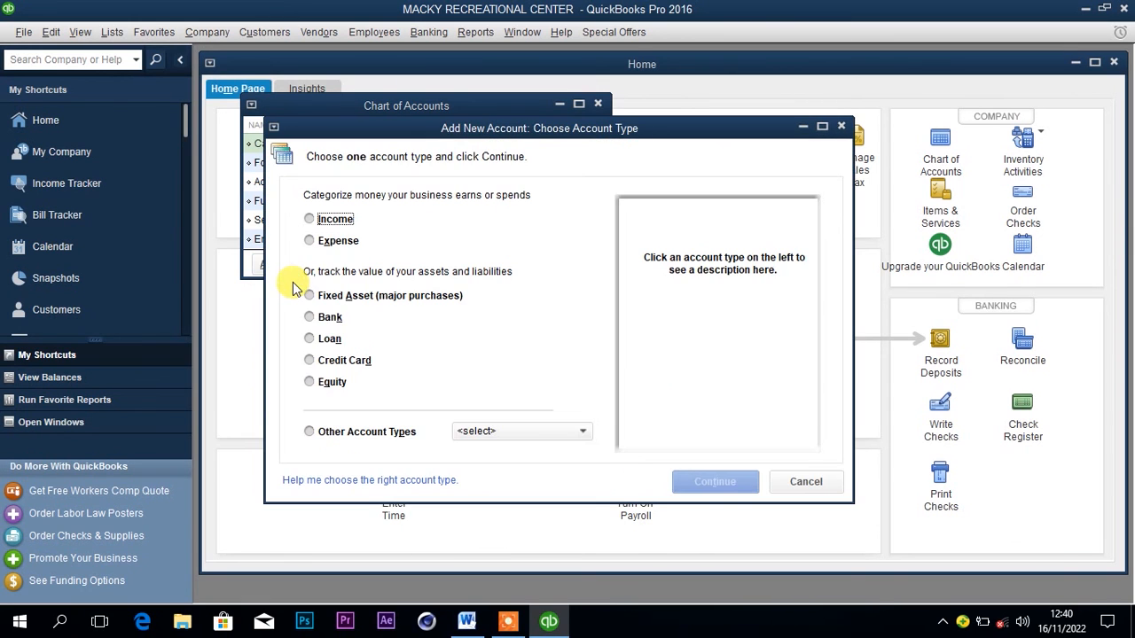
{"action": "left_click", "coordinate": [314, 321]}
{"action": "left_click", "coordinate": [689, 483]}
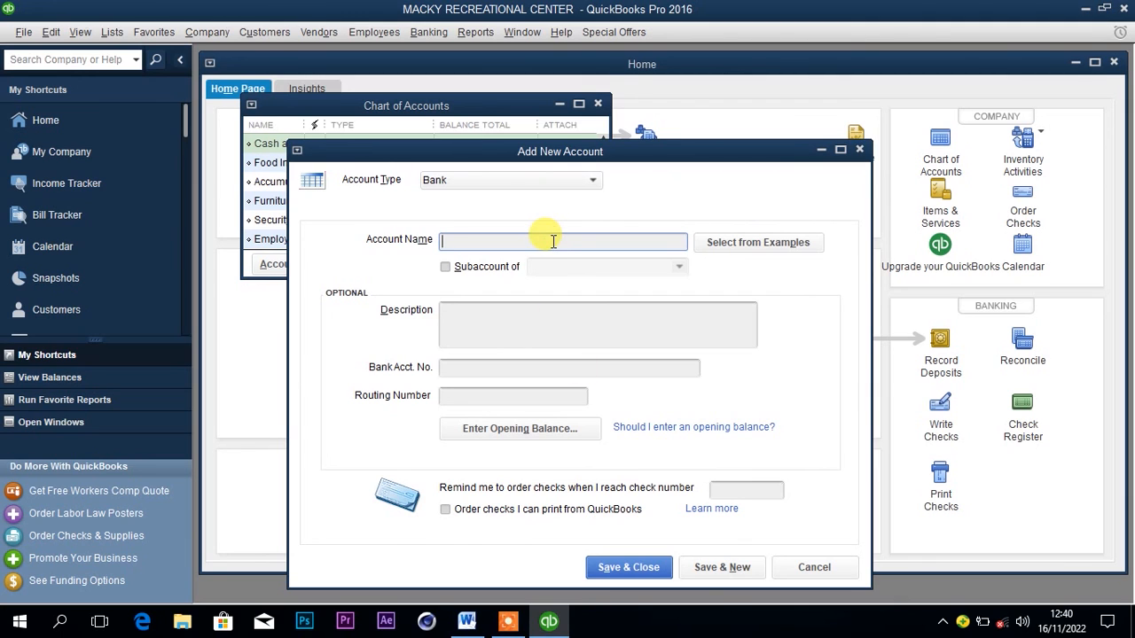
Name the new account Cash at bank and enter a statement ending balance of 200,000,000 as its opening balance.
{"action": "type", "text": "Ca"}
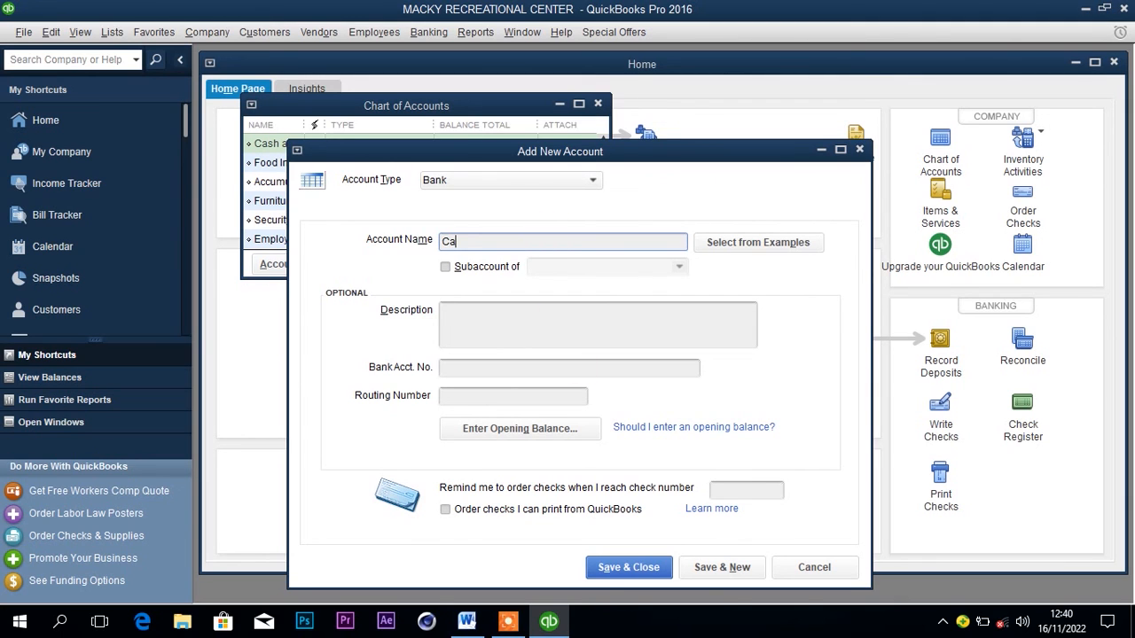
{"action": "type", "text": "sh at bank"}
{"action": "left_click", "coordinate": [517, 430]}
{"action": "left_click", "coordinate": [555, 300]}
{"action": "type", "text": "200,"}
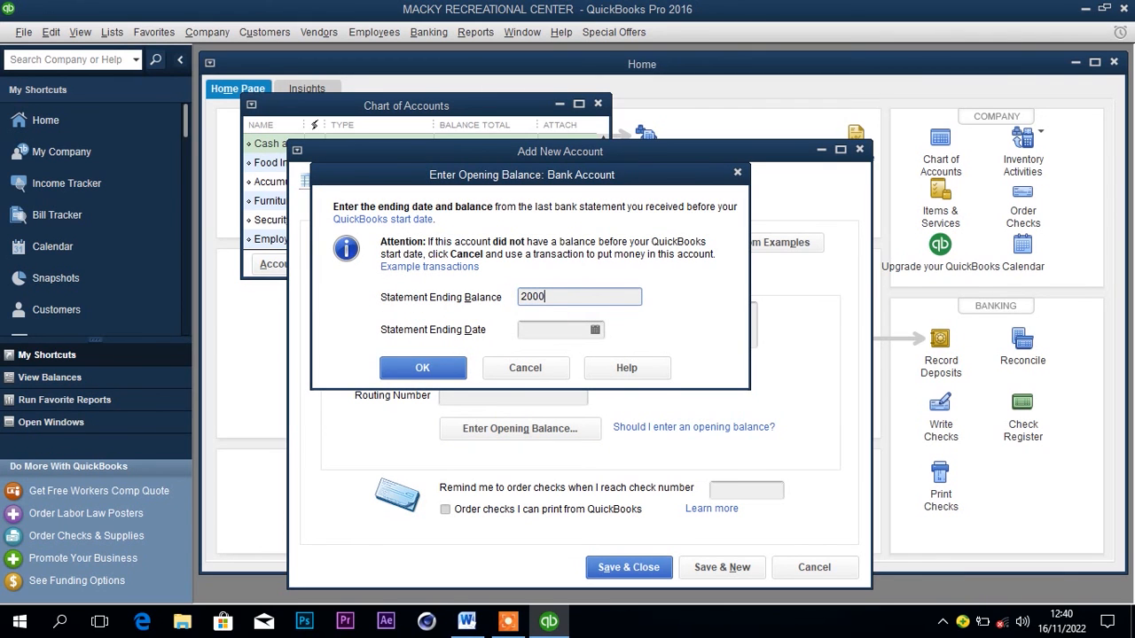
{"action": "type", "text": "000,000"}
Set the statement ending date for the Cash at bank opening balance to 01/01/2022 and accept the balance.
{"action": "left_click", "coordinate": [558, 330]}
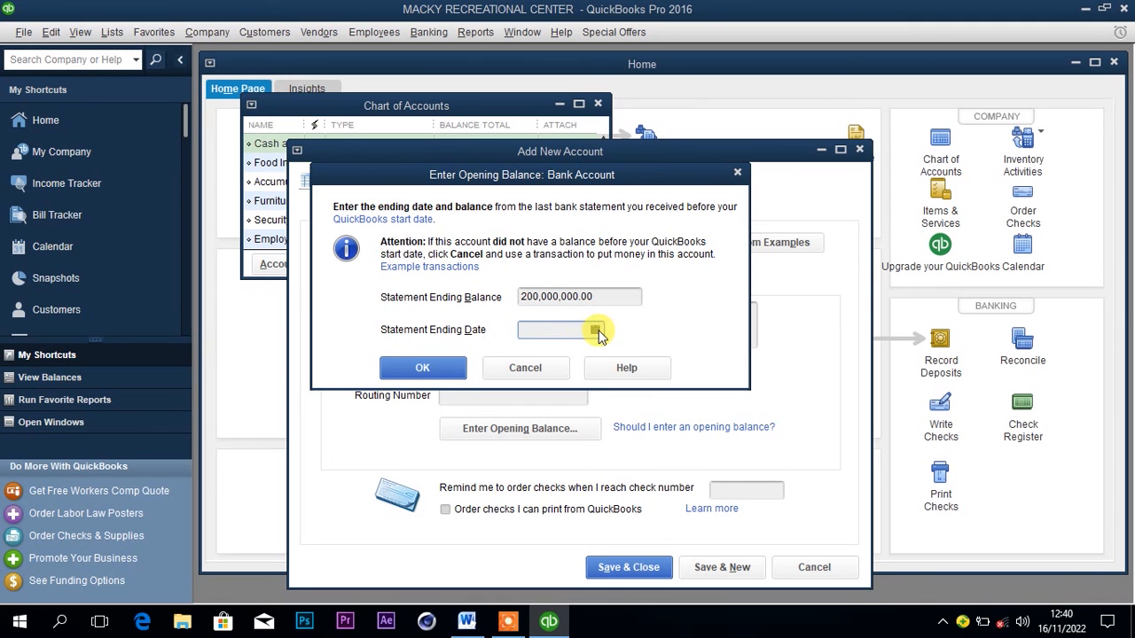
{"action": "left_click", "coordinate": [595, 330]}
{"action": "left_click", "coordinate": [536, 357]}
{"action": "left_click", "coordinate": [537, 357]}
{"action": "left_click", "coordinate": [536, 358]}
{"action": "left_click", "coordinate": [536, 357]}
{"action": "left_click", "coordinate": [536, 357]}
{"action": "left_click", "coordinate": [537, 357]}
{"action": "left_click", "coordinate": [537, 357]}
{"action": "left_click", "coordinate": [536, 357]}
{"action": "left_click", "coordinate": [537, 357]}
{"action": "left_click", "coordinate": [537, 357]}
{"action": "left_click", "coordinate": [537, 357]}
{"action": "left_click", "coordinate": [536, 357]}
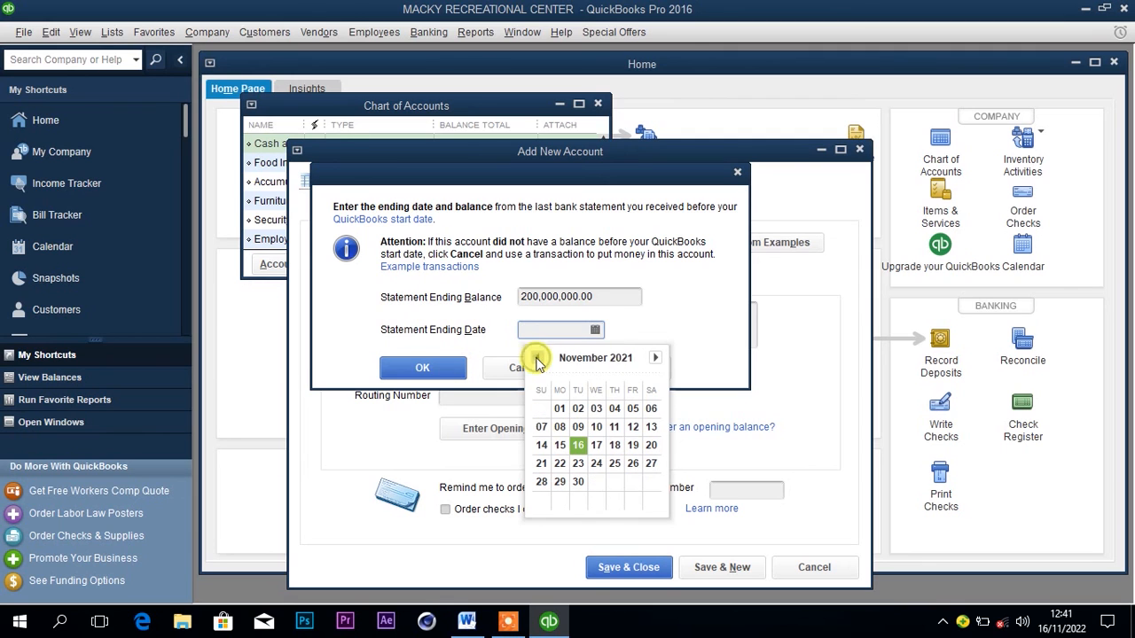
{"action": "left_click", "coordinate": [656, 357]}
{"action": "left_click", "coordinate": [655, 358]}
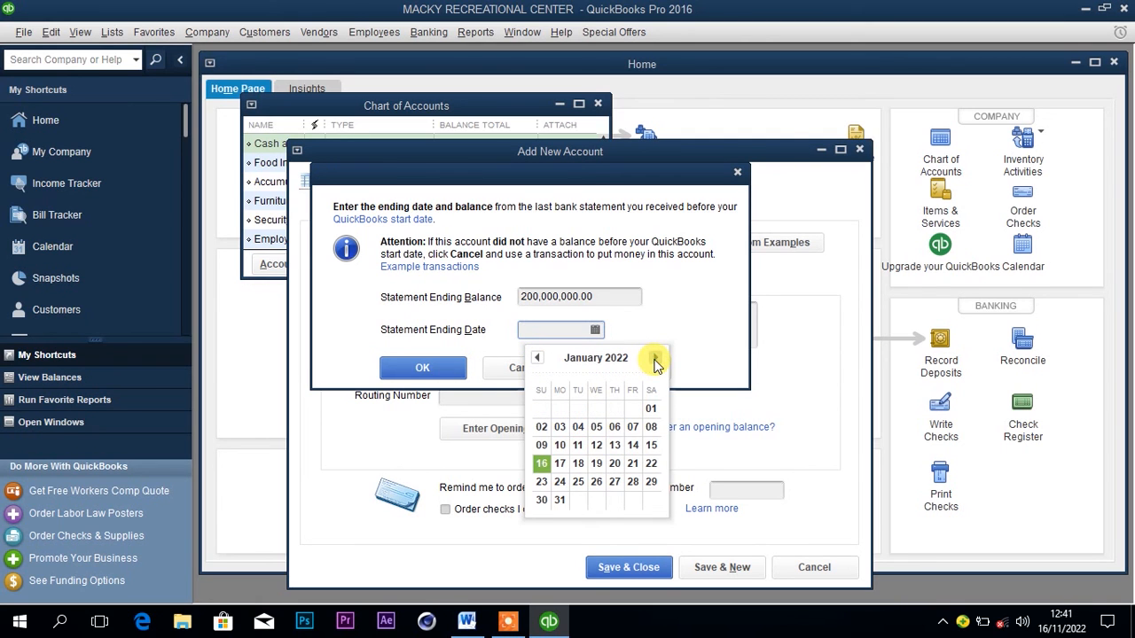
{"action": "left_click", "coordinate": [652, 409]}
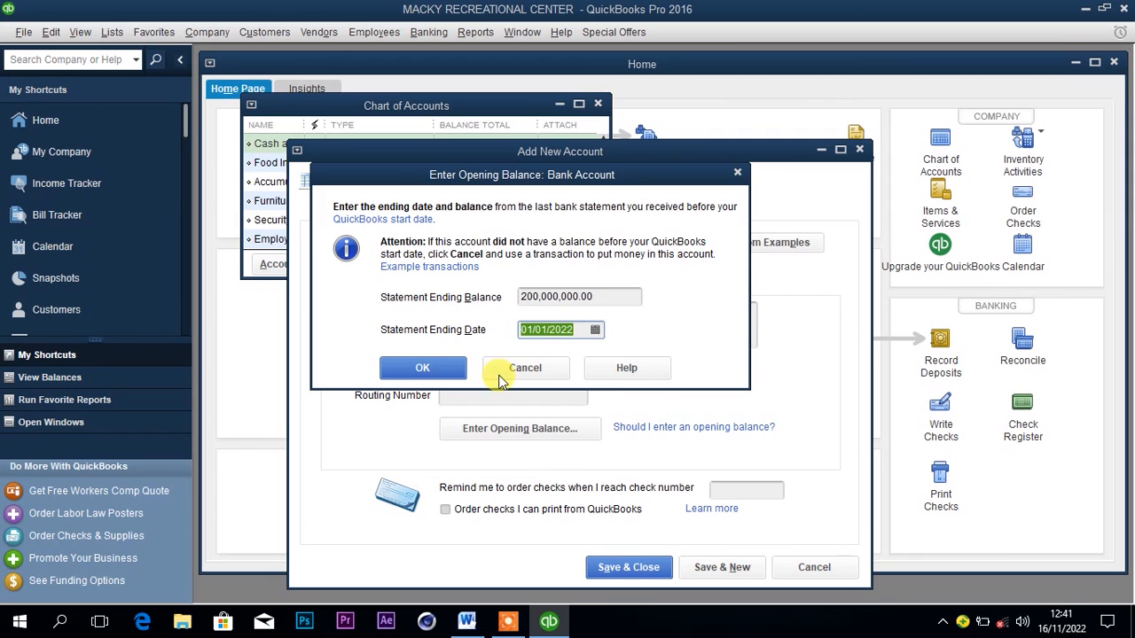
{"action": "left_click", "coordinate": [452, 372]}
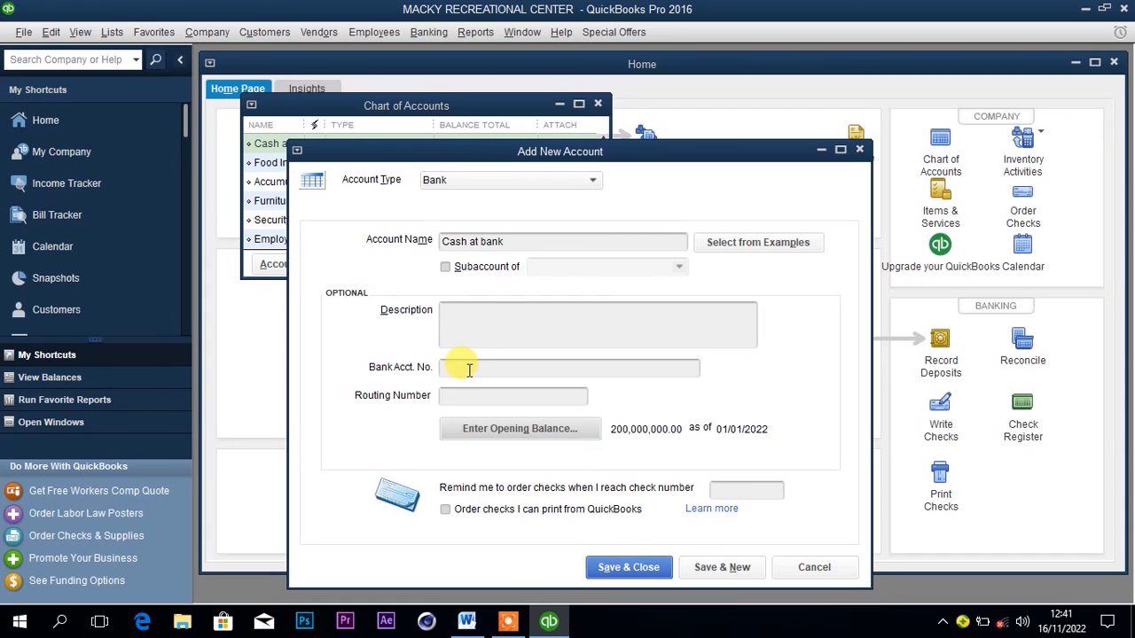
Save and close the Cash at bank account without a bank account number, accepting the past-dated transaction.
{"action": "left_click", "coordinate": [469, 369]}
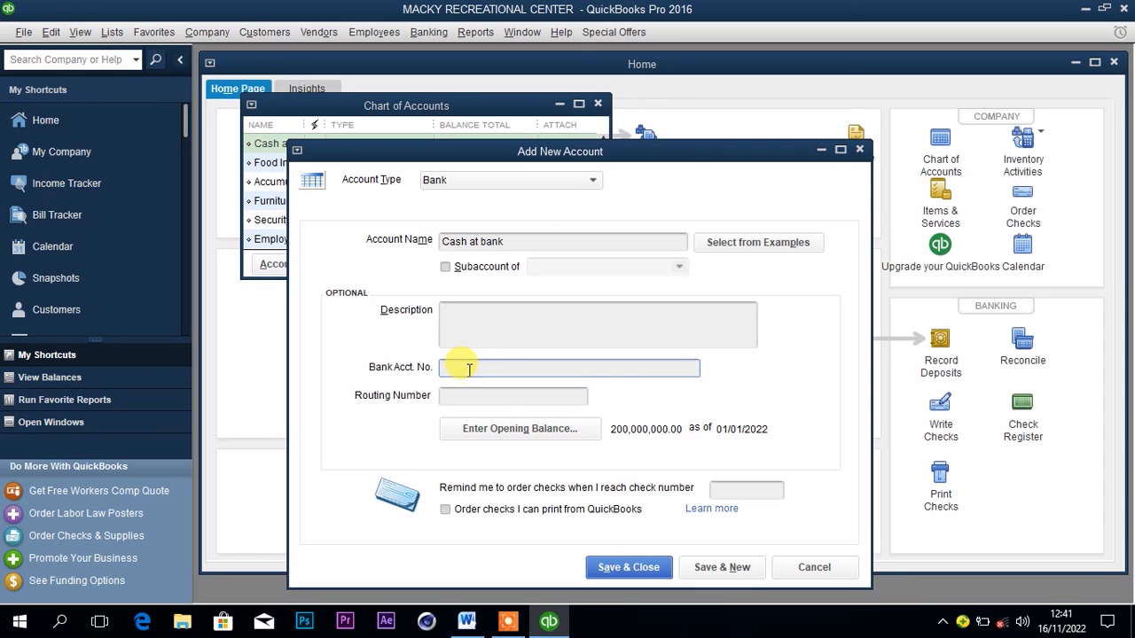
{"action": "left_click", "coordinate": [631, 572]}
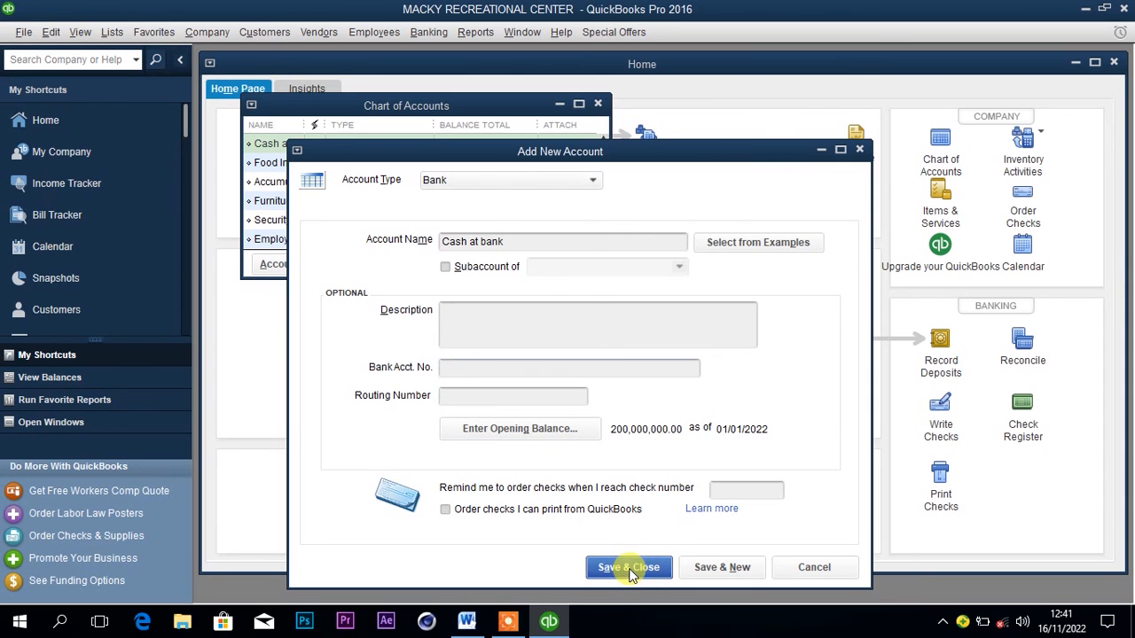
{"action": "left_click", "coordinate": [544, 309]}
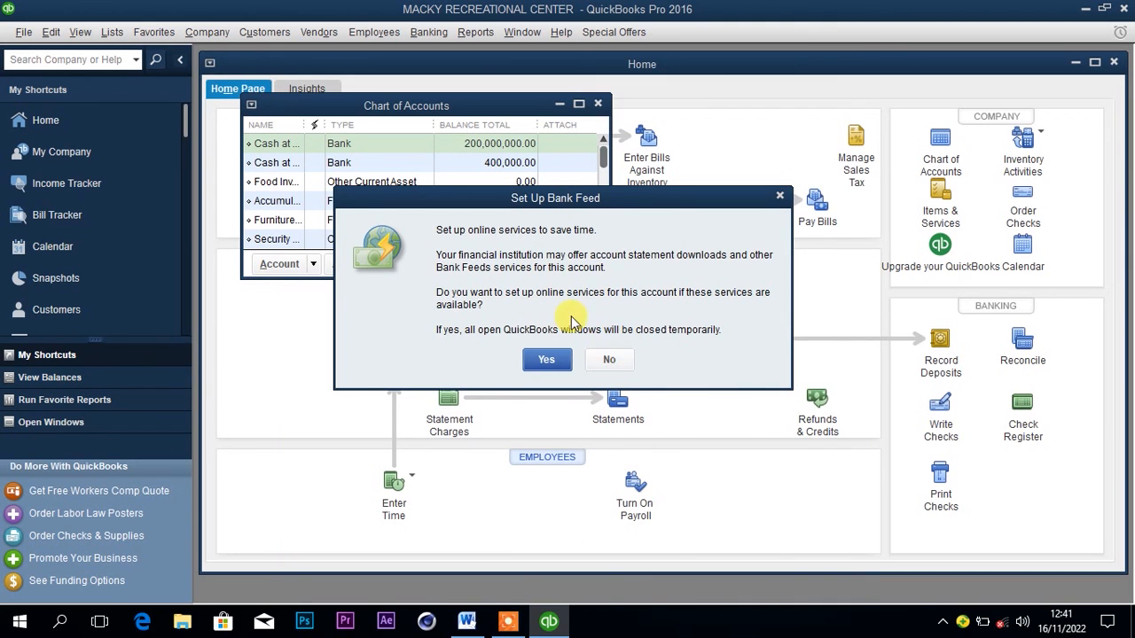
Decline the bank feed setup for the Cash at bank account, and check the next opening balance in the Word document.
{"action": "left_click", "coordinate": [609, 360]}
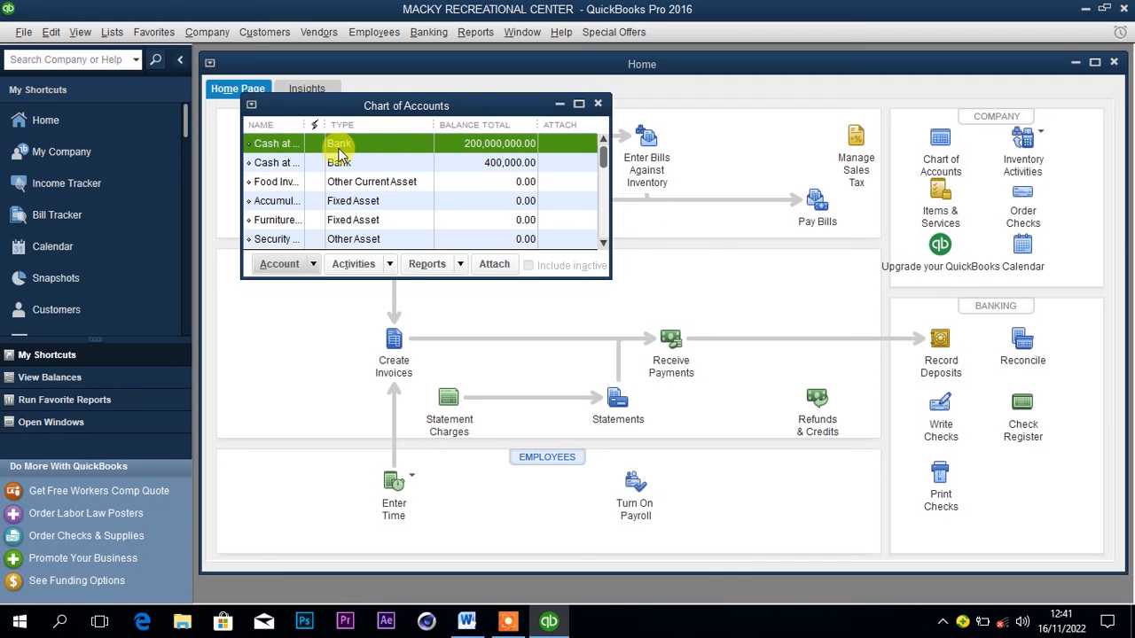
{"action": "left_click", "coordinate": [470, 624]}
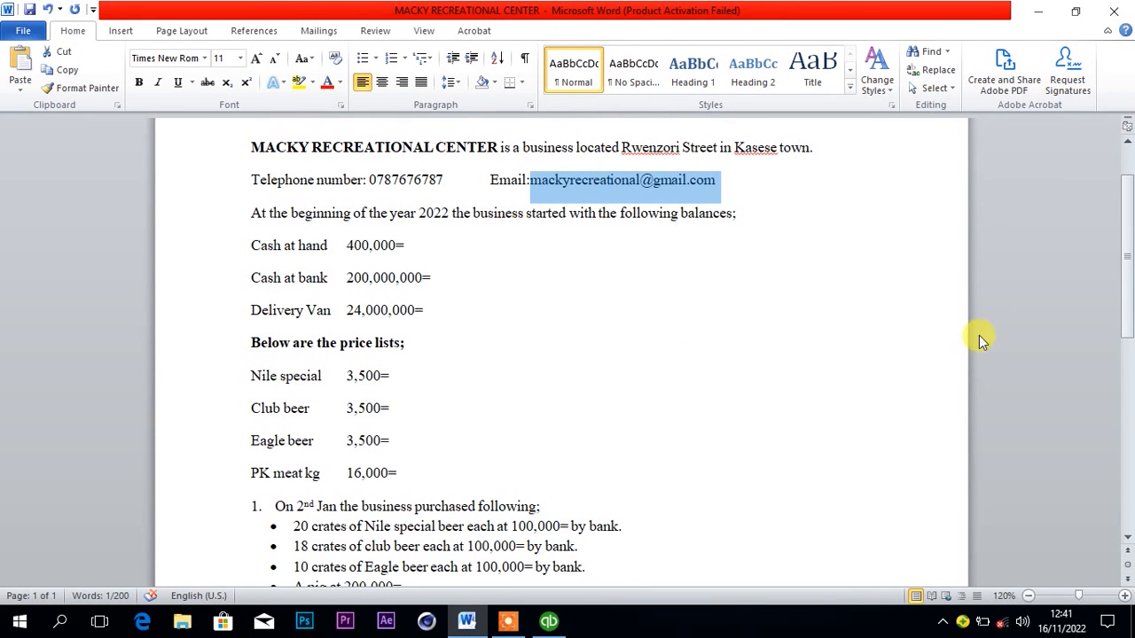
{"action": "scroll", "coordinate": [1120, 294], "scroll_direction": "down", "scroll_amount": 1}
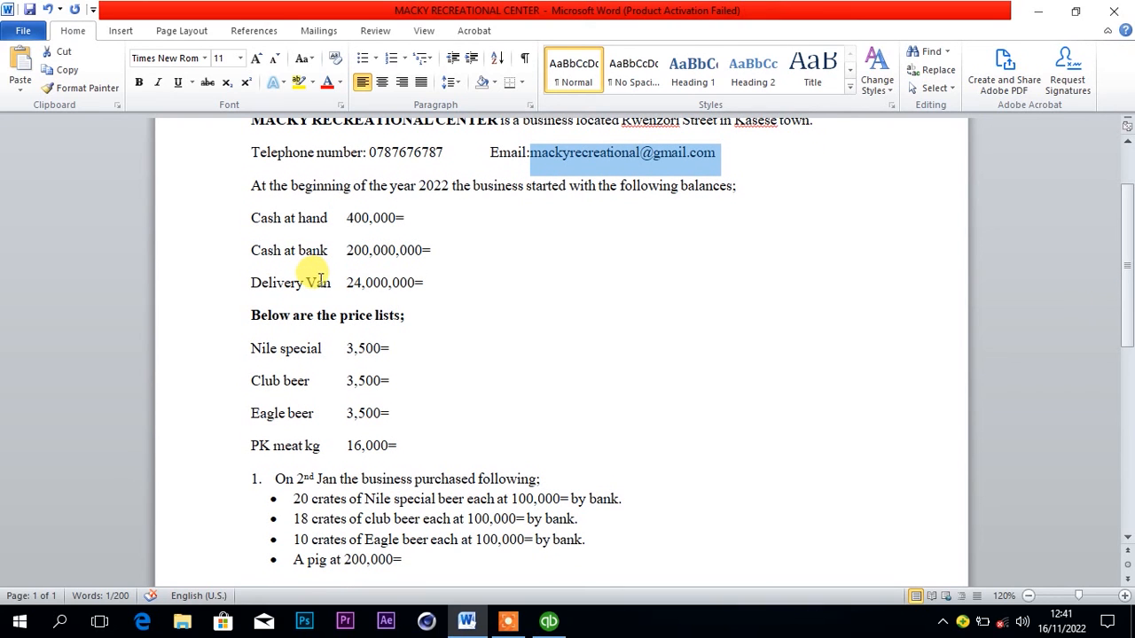
{"action": "left_click", "coordinate": [549, 623]}
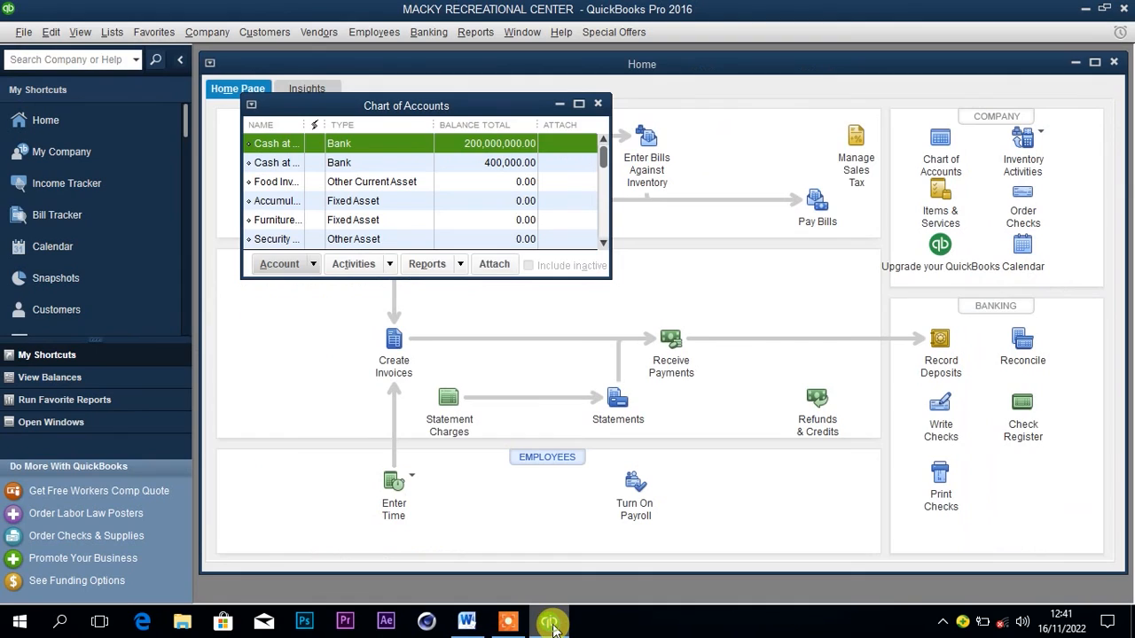
Start a new Fixed Asset account from the QuickBooks Chart of Accounts.
{"action": "left_click", "coordinate": [284, 264]}
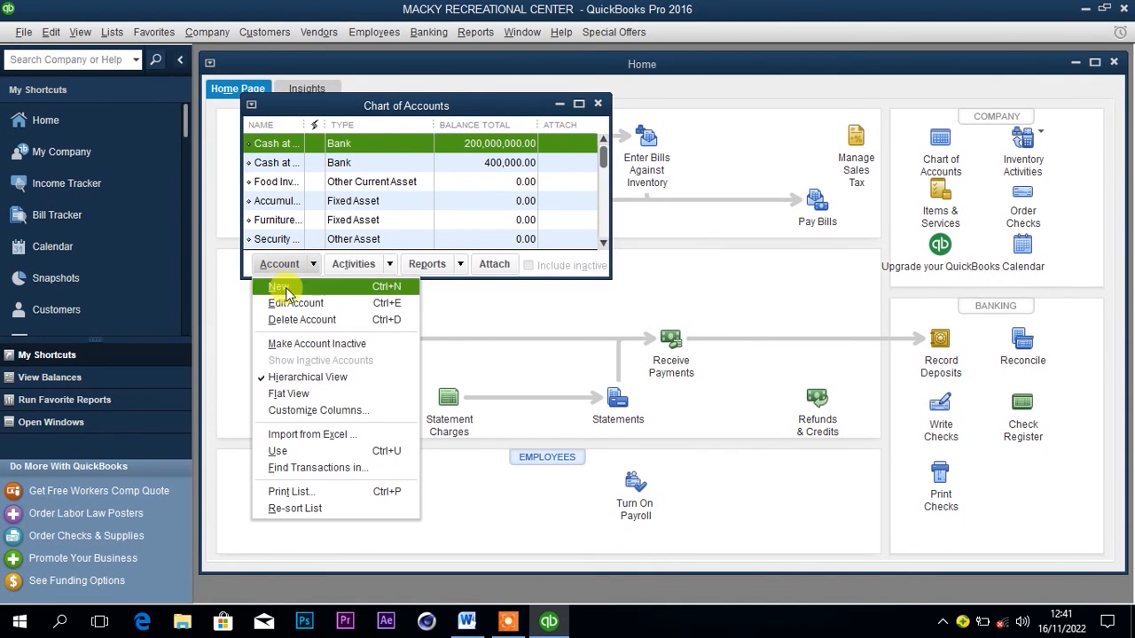
{"action": "left_click", "coordinate": [279, 284]}
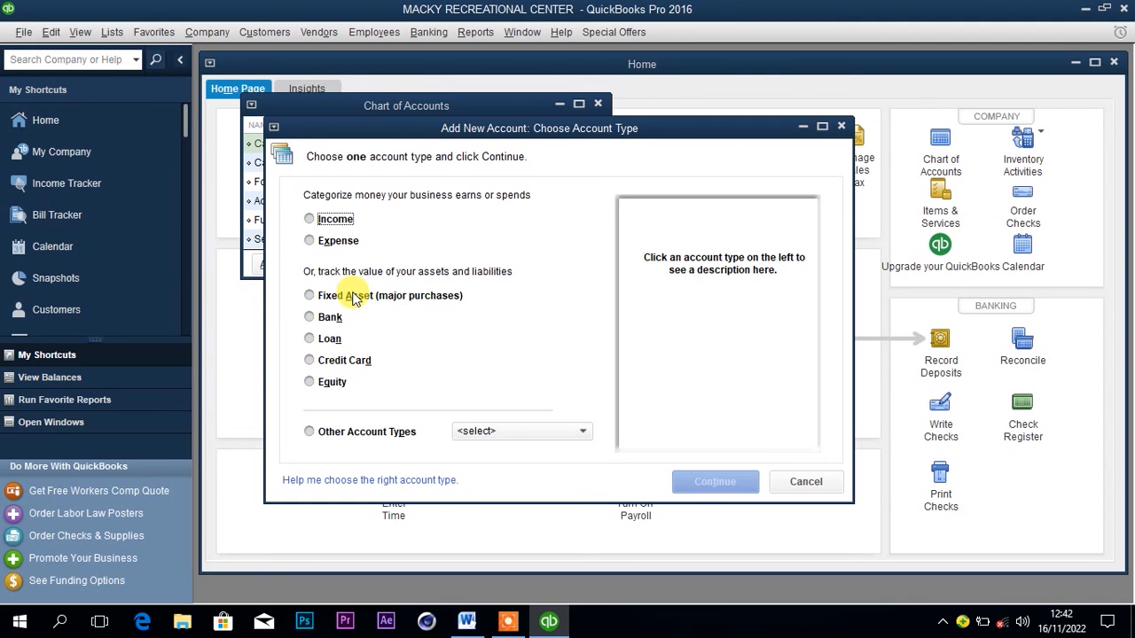
{"action": "left_click", "coordinate": [488, 432]}
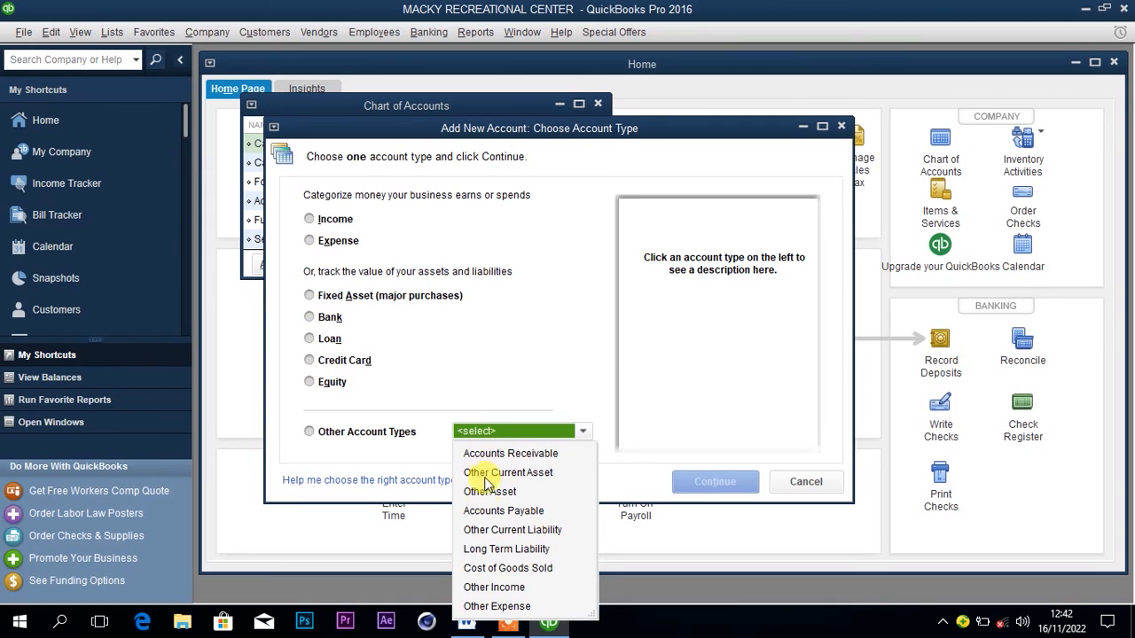
{"action": "left_click", "coordinate": [505, 393]}
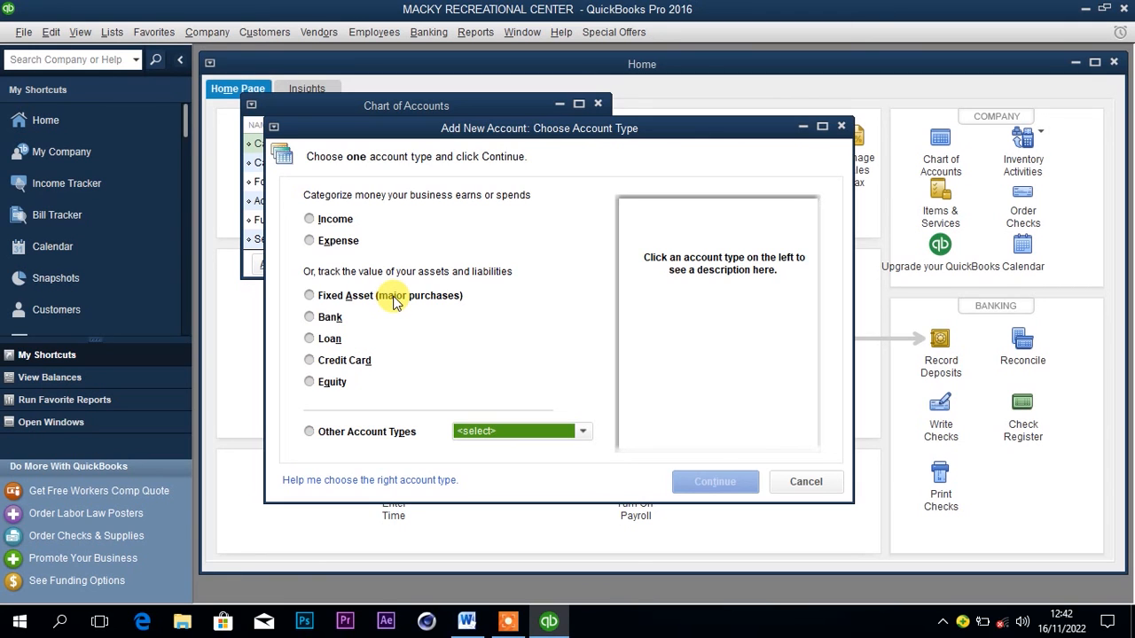
{"action": "left_click", "coordinate": [309, 296]}
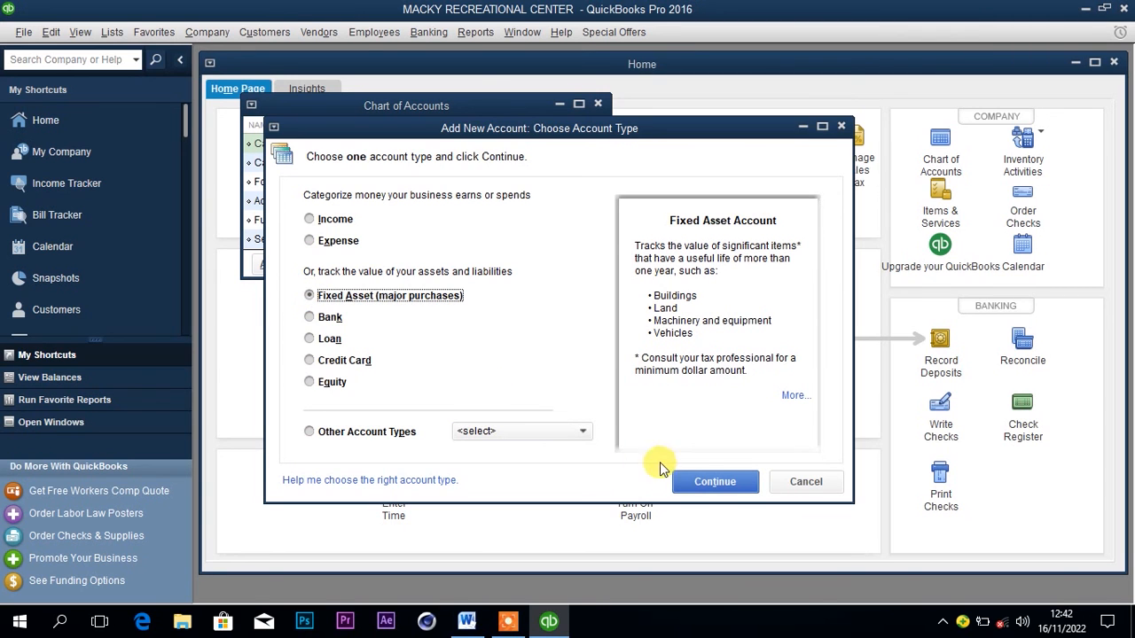
{"action": "left_click", "coordinate": [702, 484]}
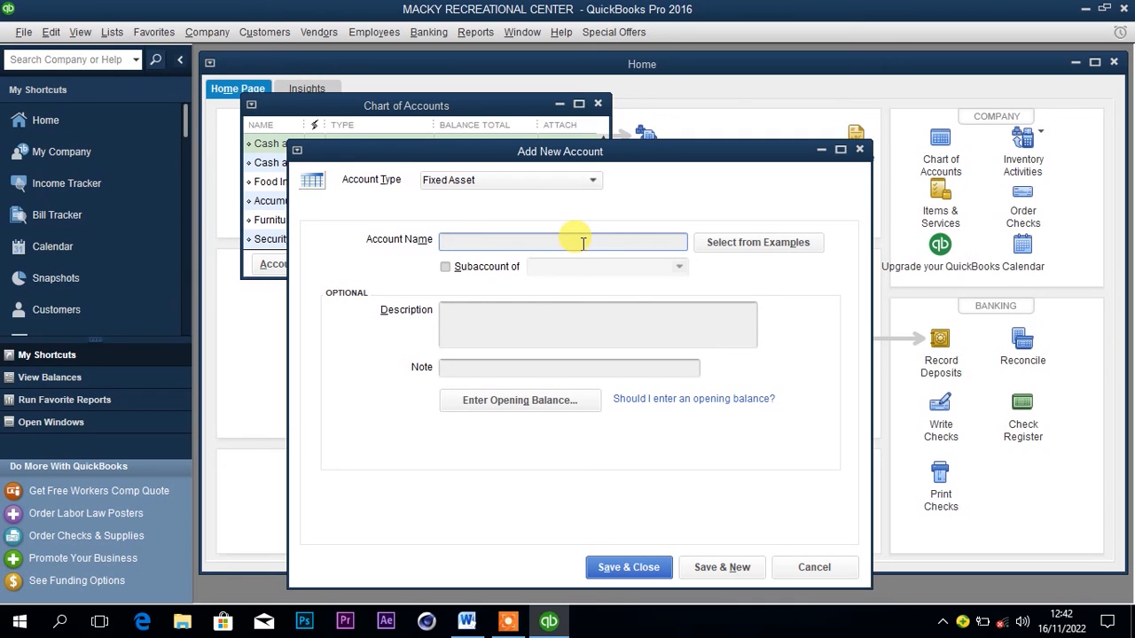
Name the new account Delivery Van and enter an opening balance of 24,000,000, checking the amount in the Word document.
{"action": "type", "text": "Delivery Van"}
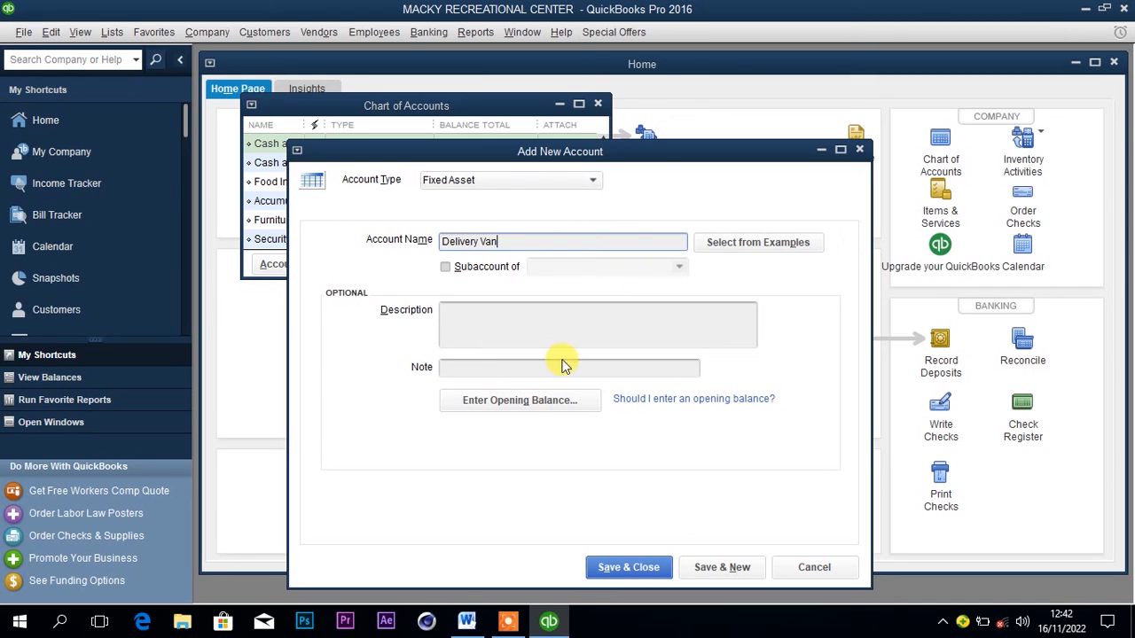
{"action": "left_click", "coordinate": [536, 403]}
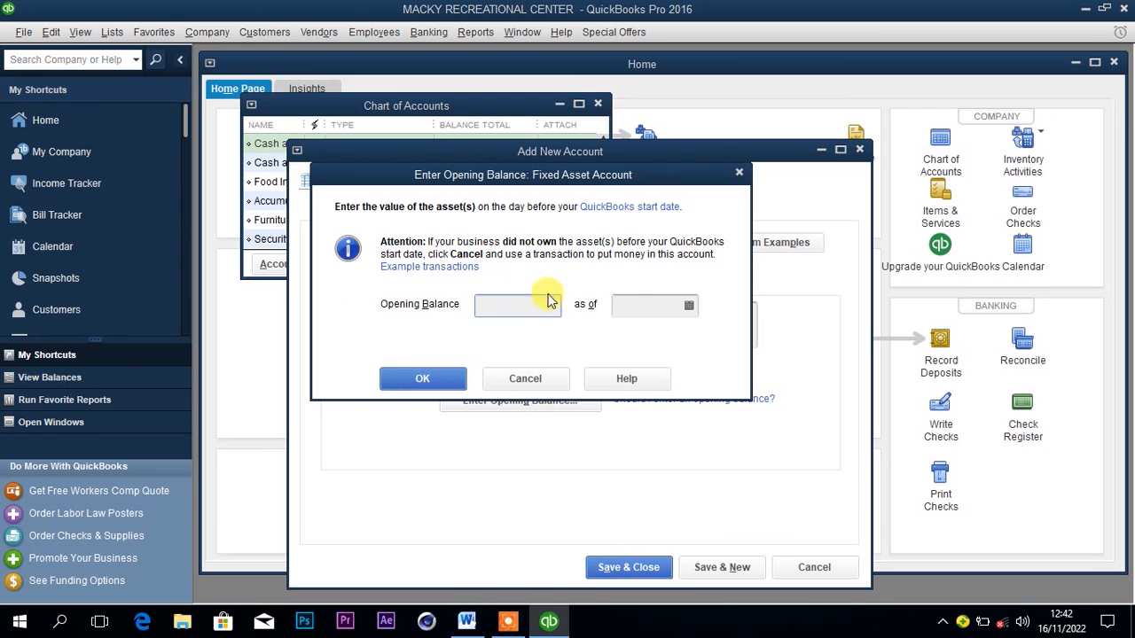
{"action": "type", "text": "24"}
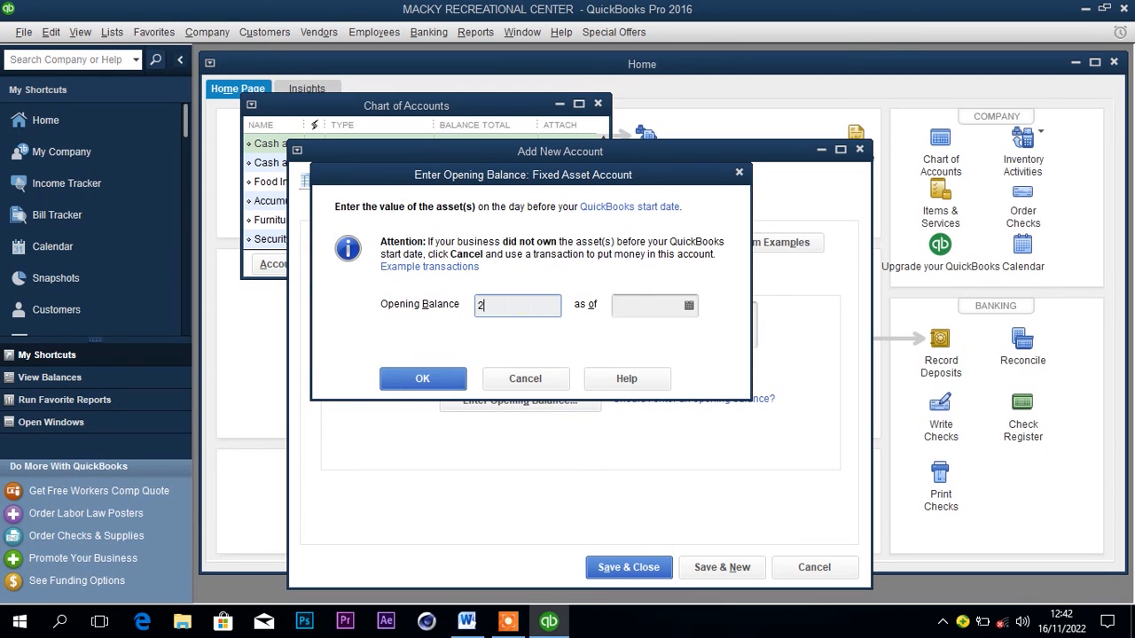
{"action": "left_click", "coordinate": [470, 623]}
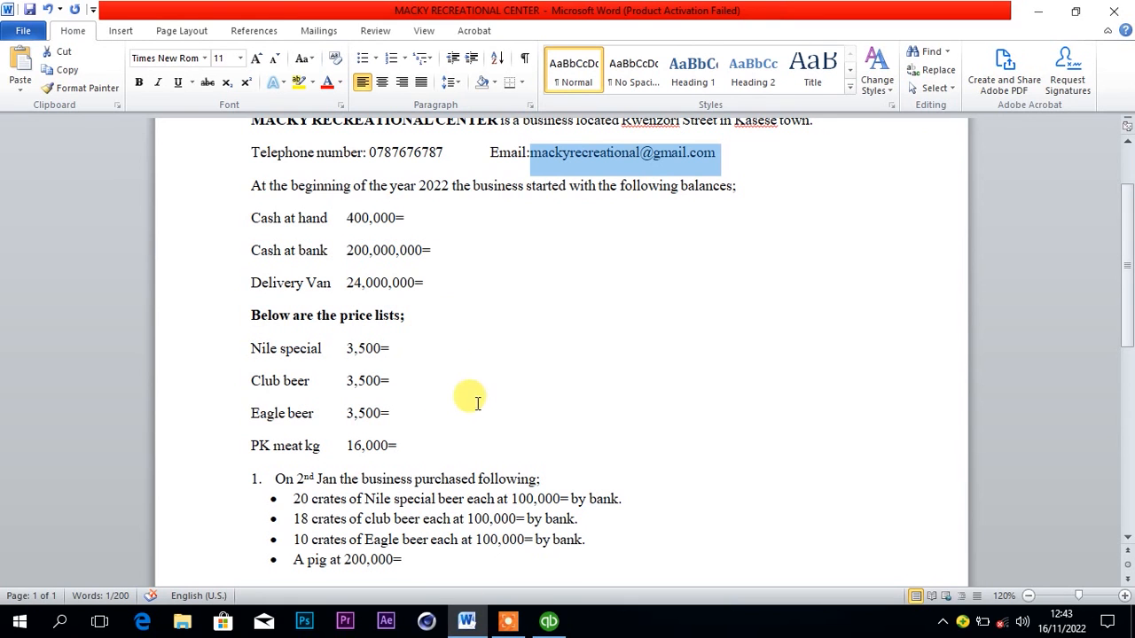
{"action": "left_click", "coordinate": [548, 623]}
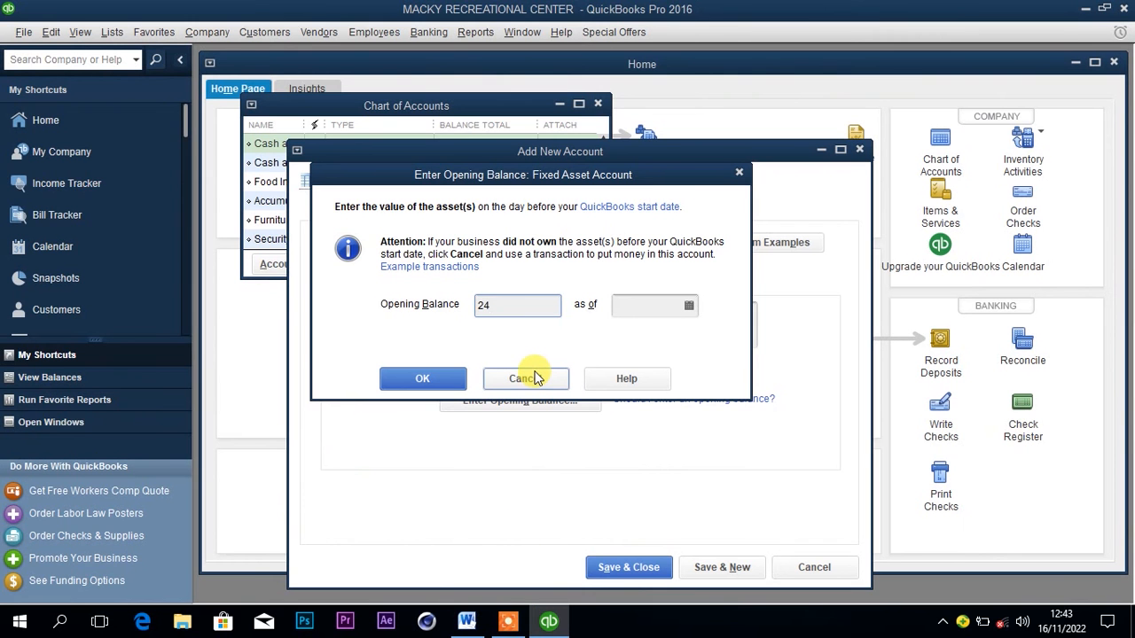
{"action": "type", "text": "00"}
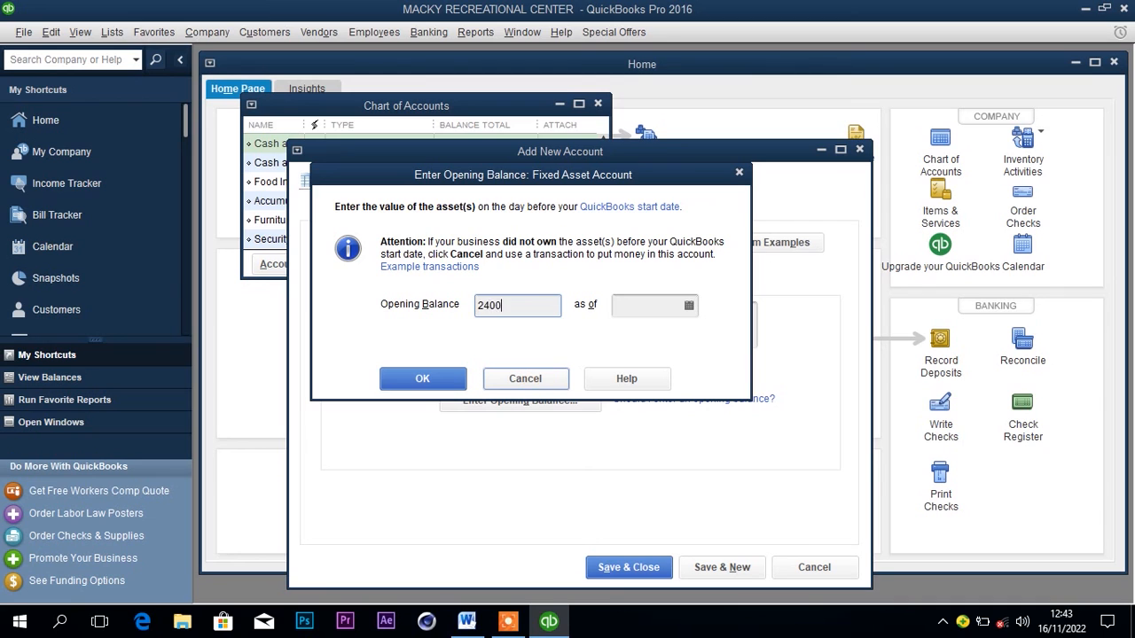
{"action": "type", "text": "0,000"}
Date the Delivery Van opening balance 01/01/2022, and save and close the account, accepting the past-dated transaction.
{"action": "left_click", "coordinate": [635, 305]}
{"action": "left_click", "coordinate": [632, 336]}
{"action": "left_click", "coordinate": [632, 336]}
{"action": "left_click", "coordinate": [631, 336]}
{"action": "left_click", "coordinate": [631, 336]}
{"action": "left_click", "coordinate": [632, 336]}
{"action": "left_click", "coordinate": [632, 336]}
{"action": "left_click", "coordinate": [631, 336]}
{"action": "left_click", "coordinate": [631, 336]}
{"action": "left_click", "coordinate": [632, 336]}
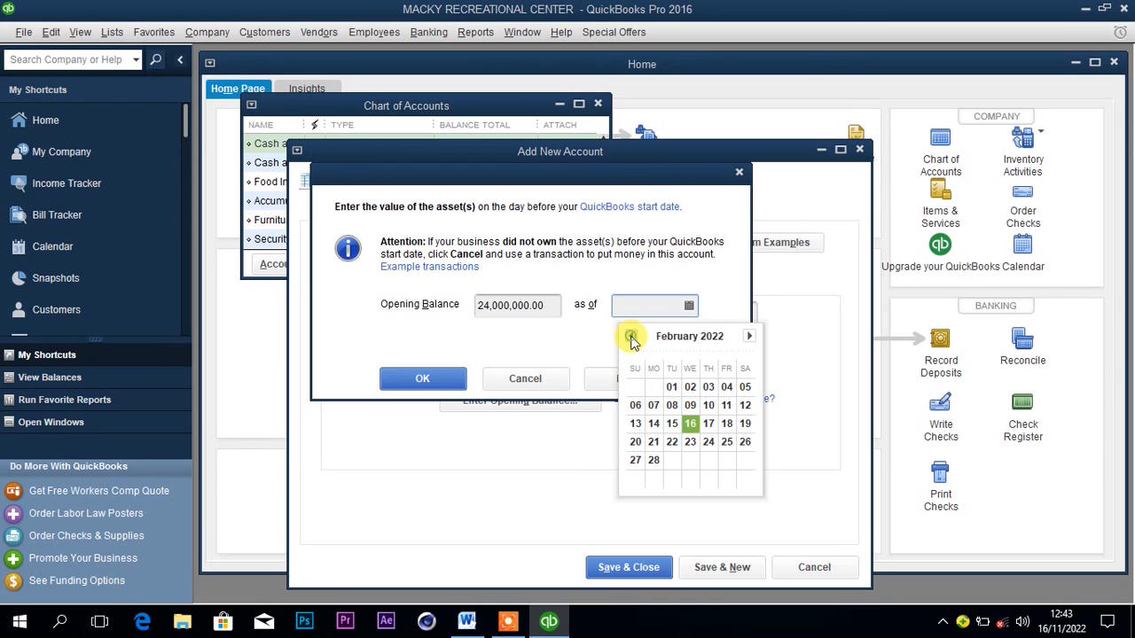
{"action": "left_click", "coordinate": [631, 336]}
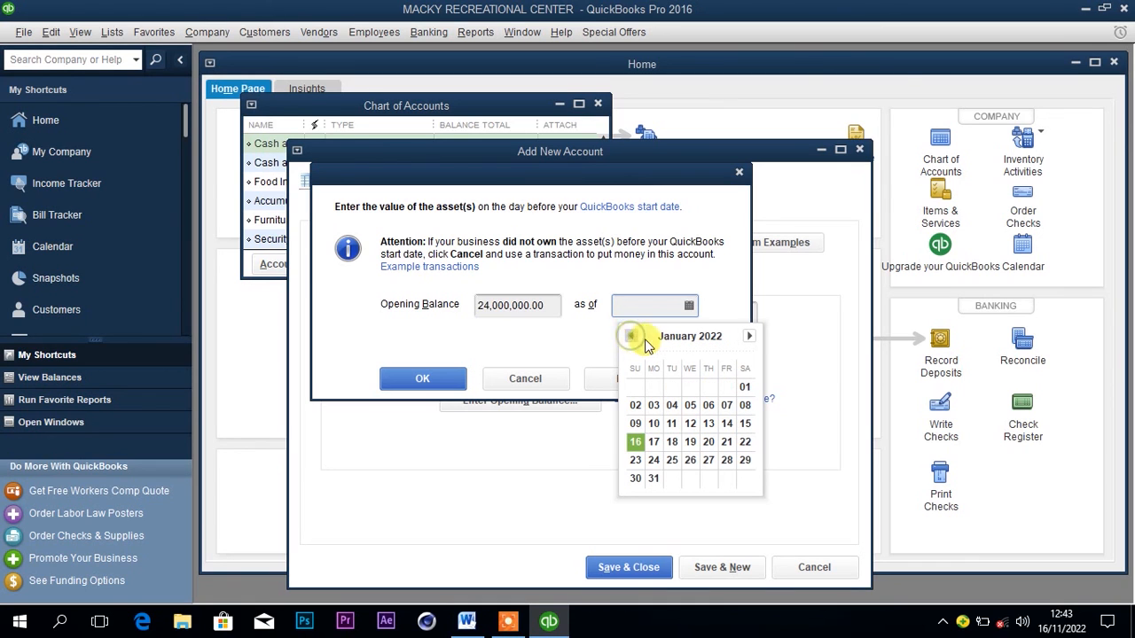
{"action": "left_click", "coordinate": [745, 388]}
{"action": "left_click", "coordinate": [426, 386]}
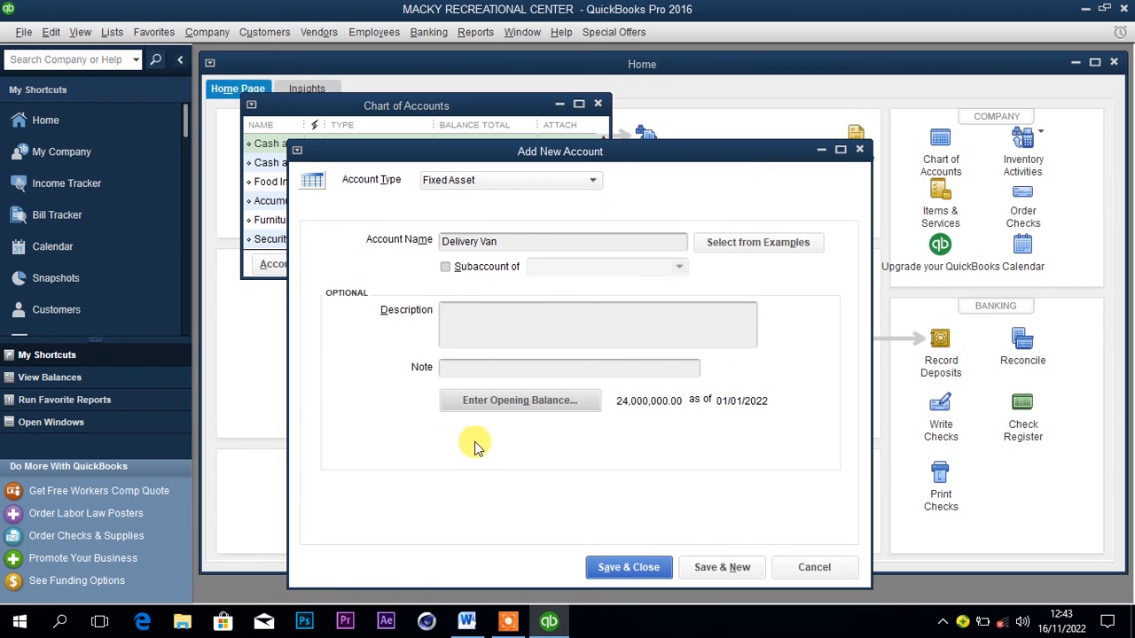
{"action": "left_click", "coordinate": [612, 568]}
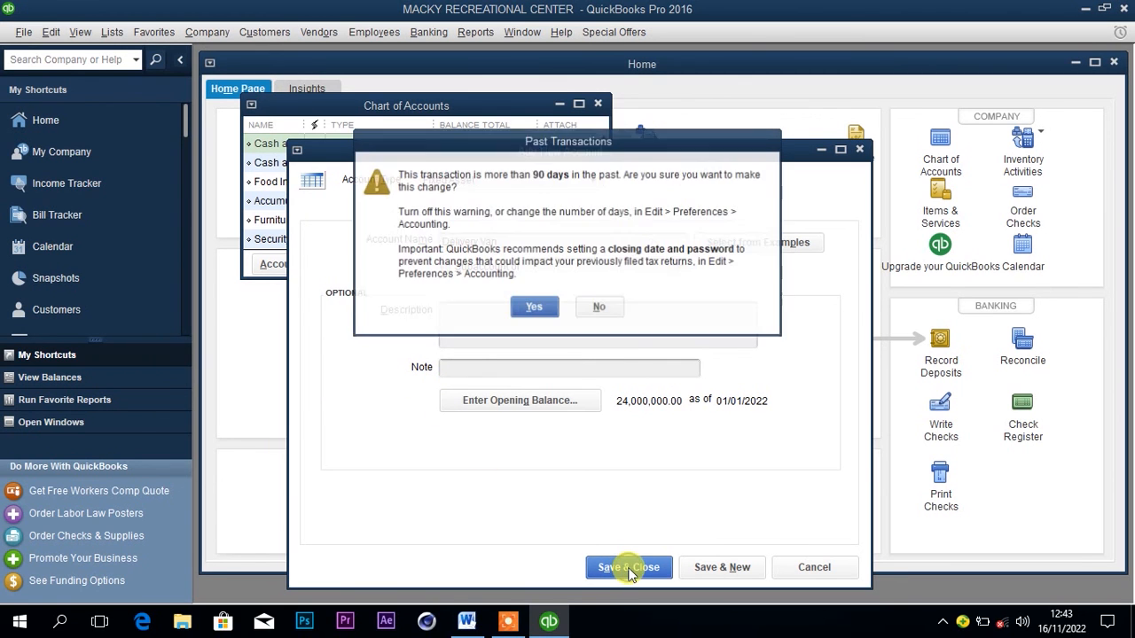
{"action": "left_click", "coordinate": [536, 311]}
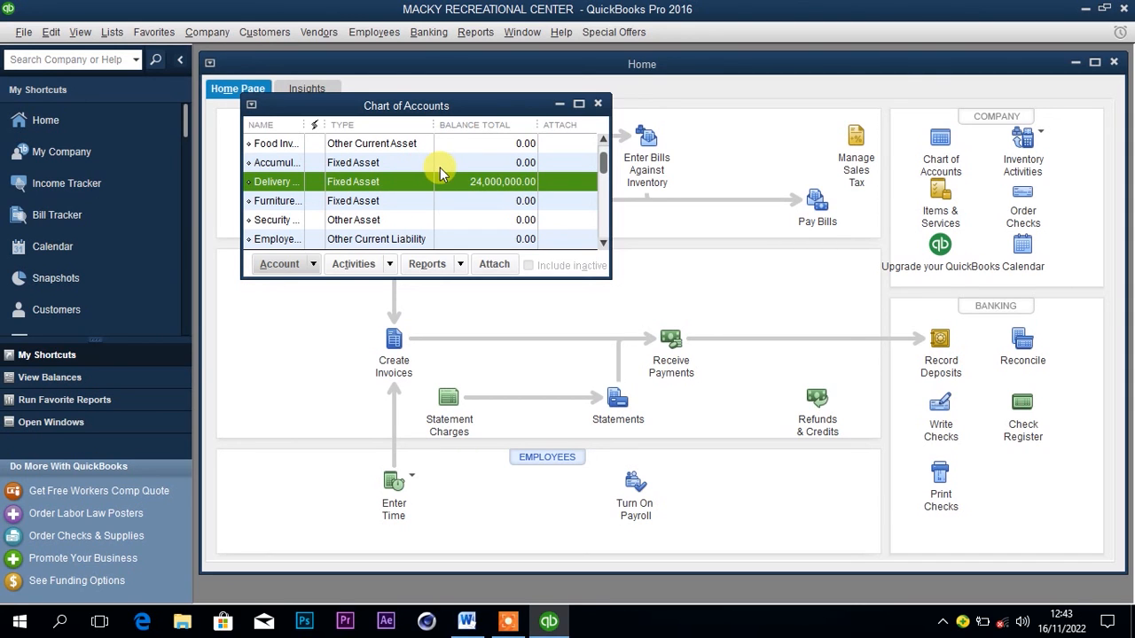
Review the opening balances in the Chart of Accounts with the Name column widened to show full account names, and close the list.
{"action": "scroll", "coordinate": [604, 154], "scroll_direction": "up", "scroll_amount": 2}
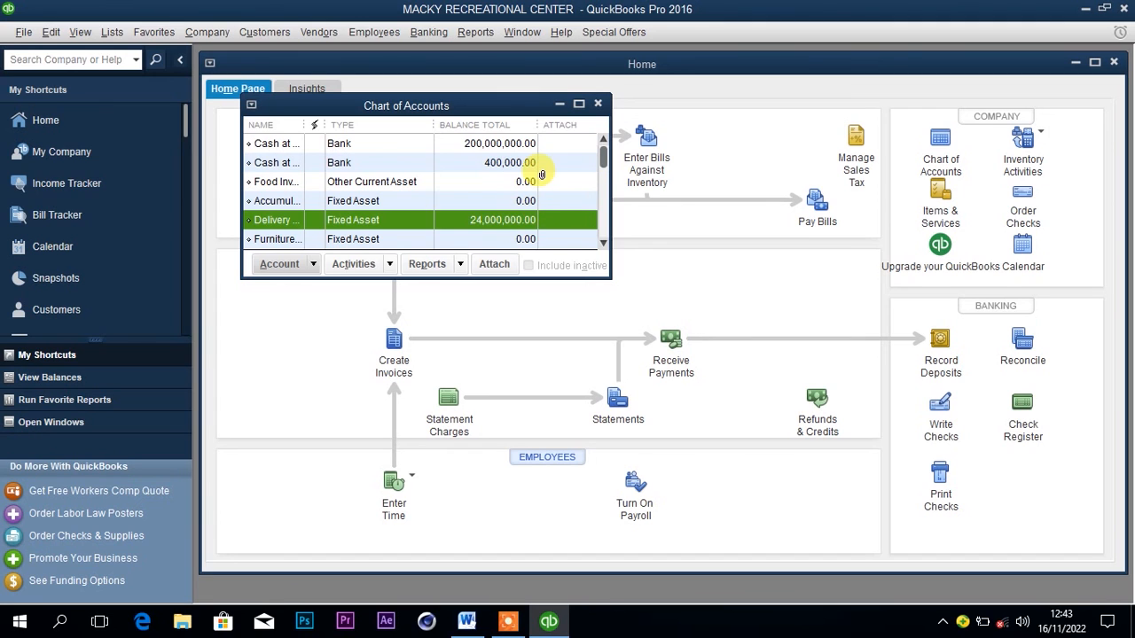
{"action": "left_click", "coordinate": [498, 165]}
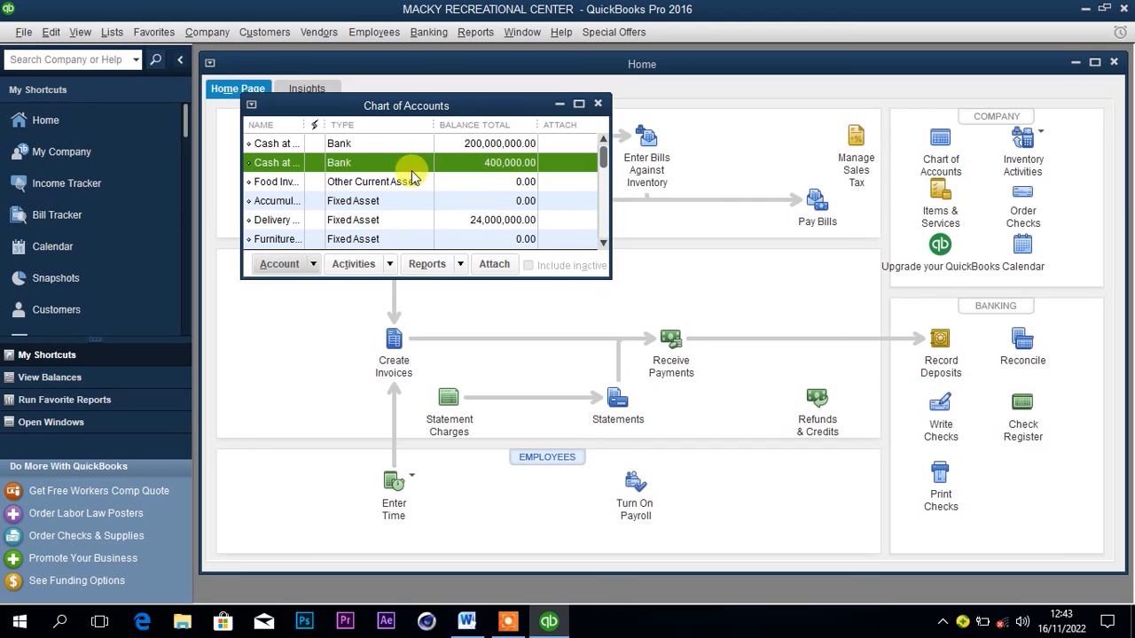
{"action": "left_click_drag", "start_coordinate": [324, 125], "coordinate": [378, 126]}
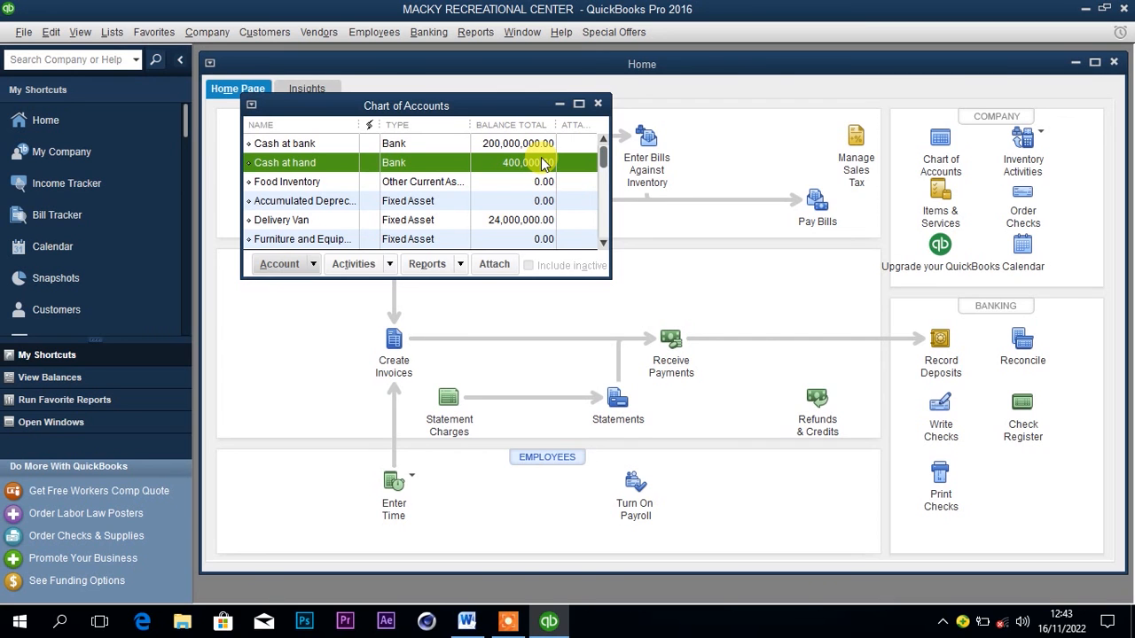
{"action": "left_click", "coordinate": [598, 103]}
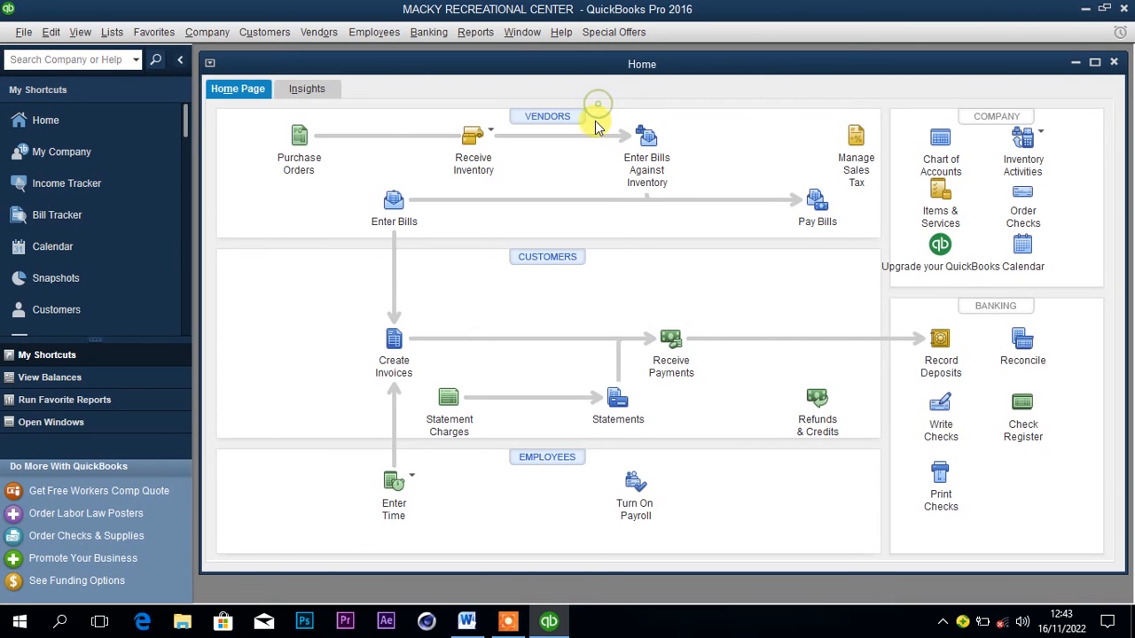
Switch to the Word document and review the price list and the January transactions.
{"action": "left_click", "coordinate": [468, 620]}
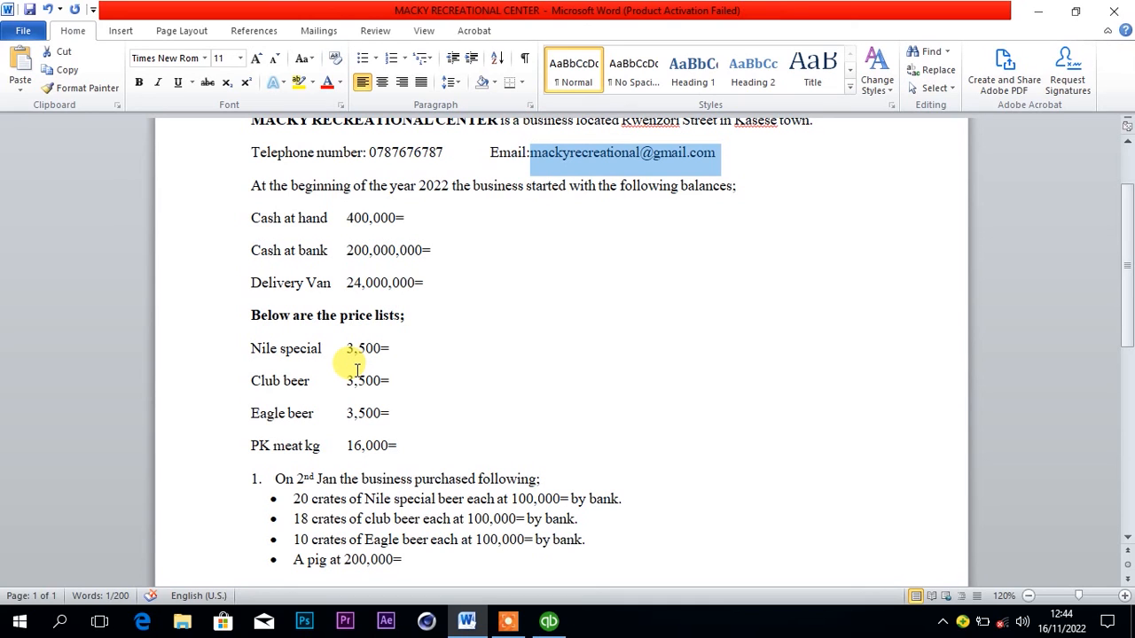
{"action": "left_click", "coordinate": [392, 375]}
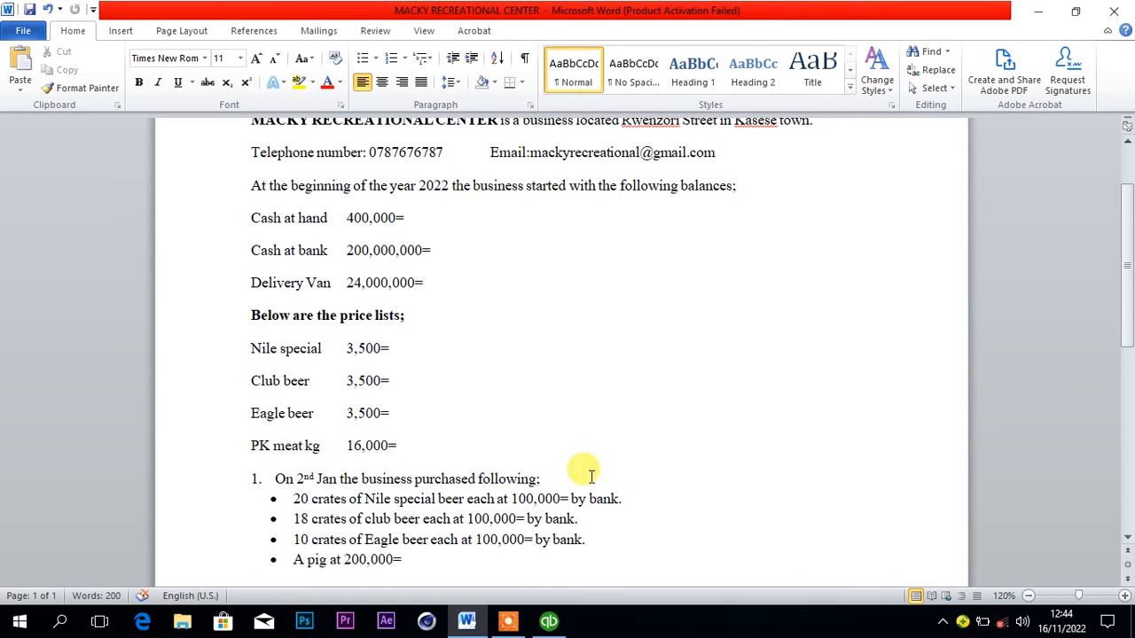
{"action": "scroll", "coordinate": [953, 315], "scroll_direction": "down", "scroll_amount": 2}
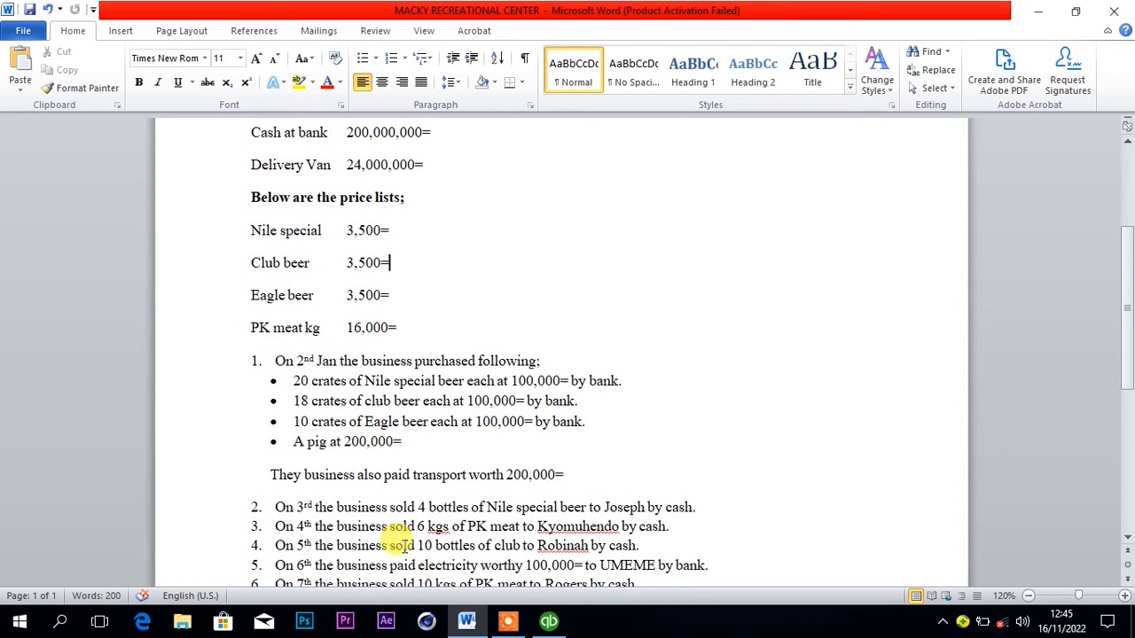
Switch to QuickBooks and start a new account of type Cost of Goods Sold from the Chart of Accounts.
{"action": "left_click", "coordinate": [549, 624]}
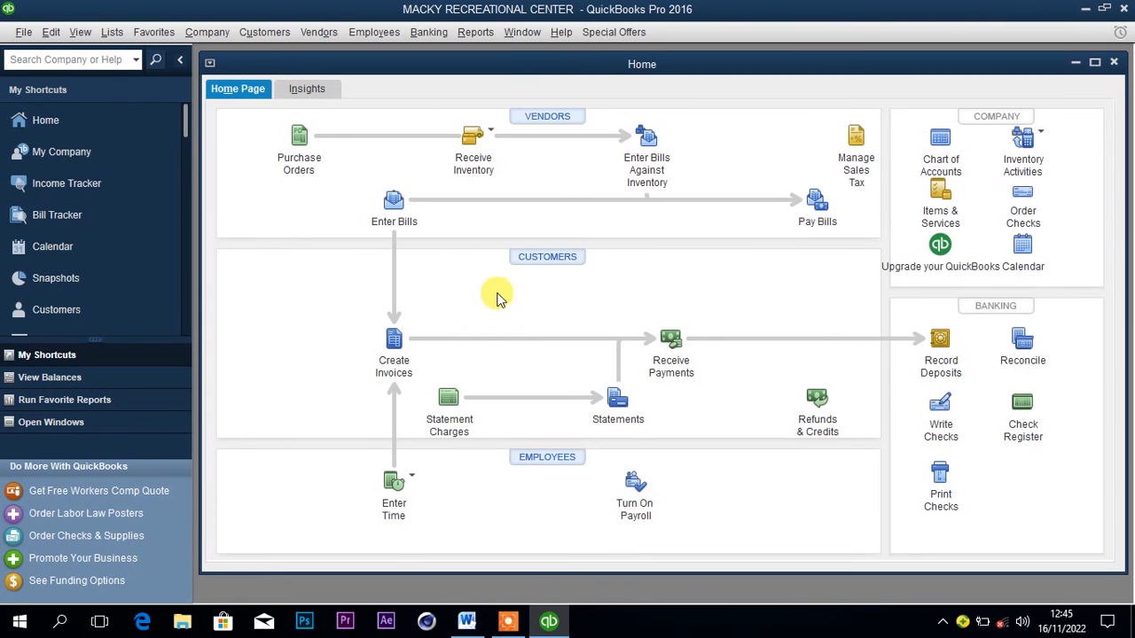
{"action": "left_click", "coordinate": [115, 35]}
{"action": "left_click", "coordinate": [133, 54]}
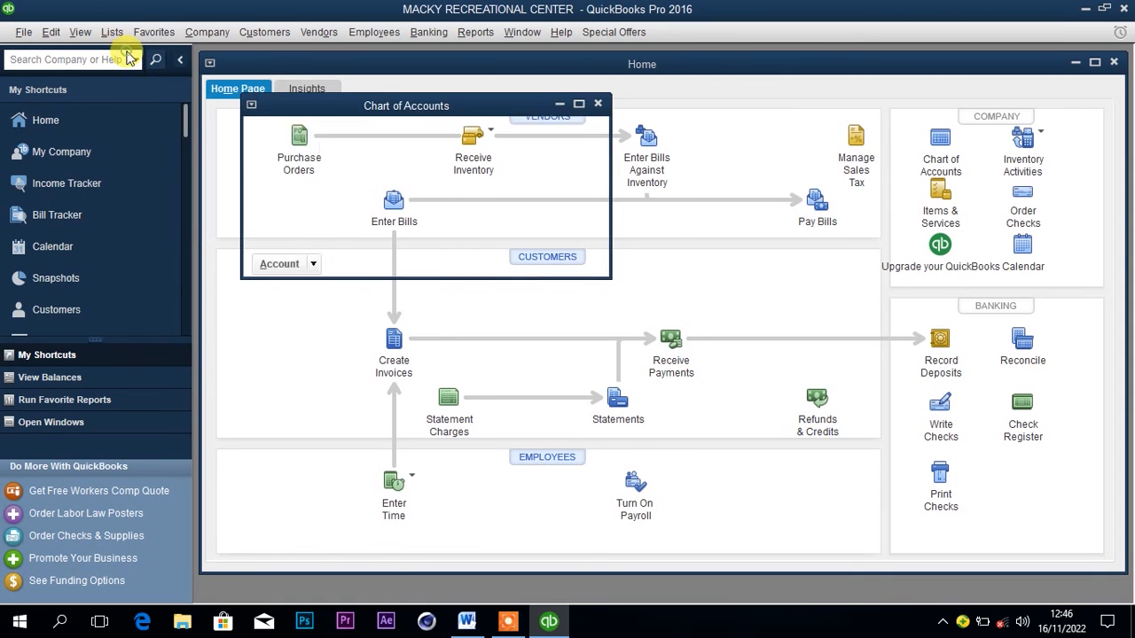
{"action": "left_click", "coordinate": [282, 265]}
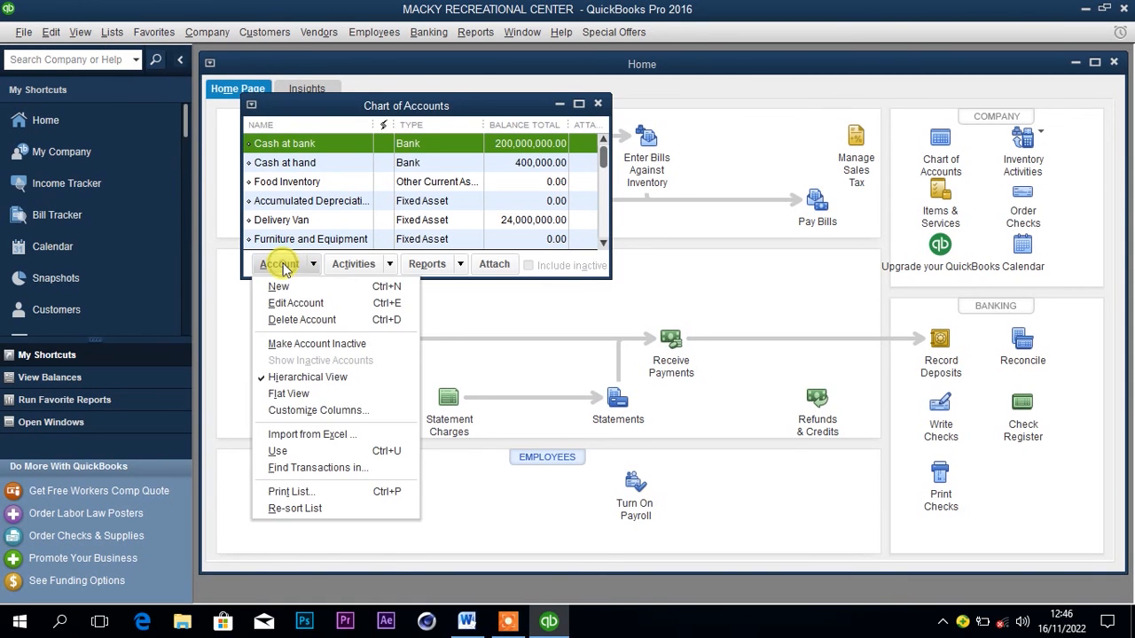
{"action": "left_click", "coordinate": [280, 287]}
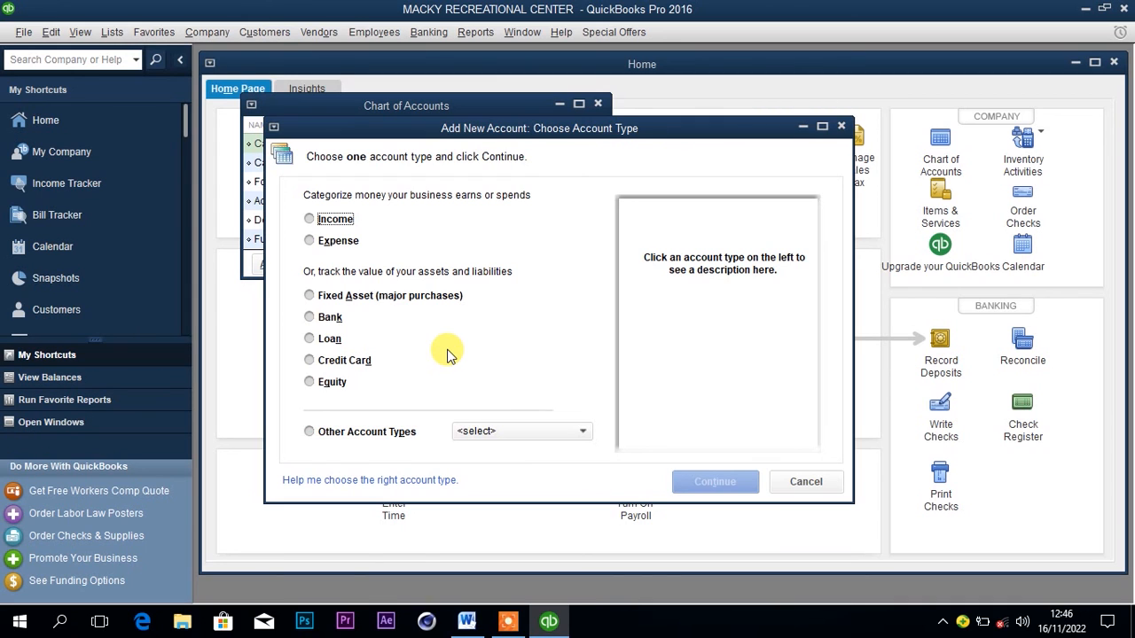
{"action": "left_click", "coordinate": [492, 431]}
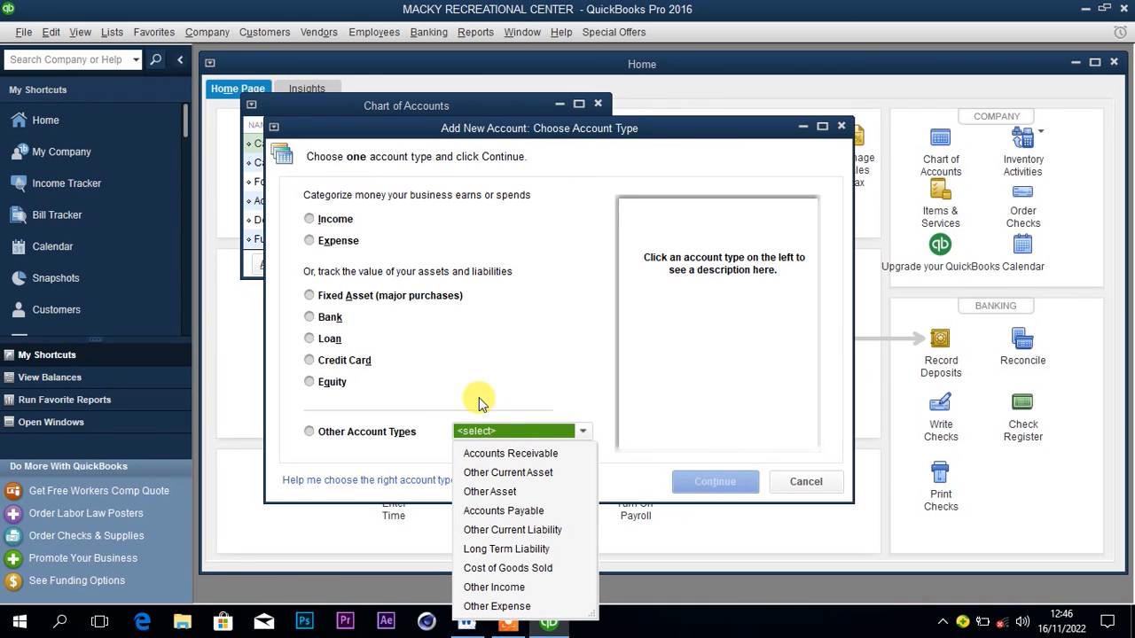
{"action": "left_click", "coordinate": [460, 435]}
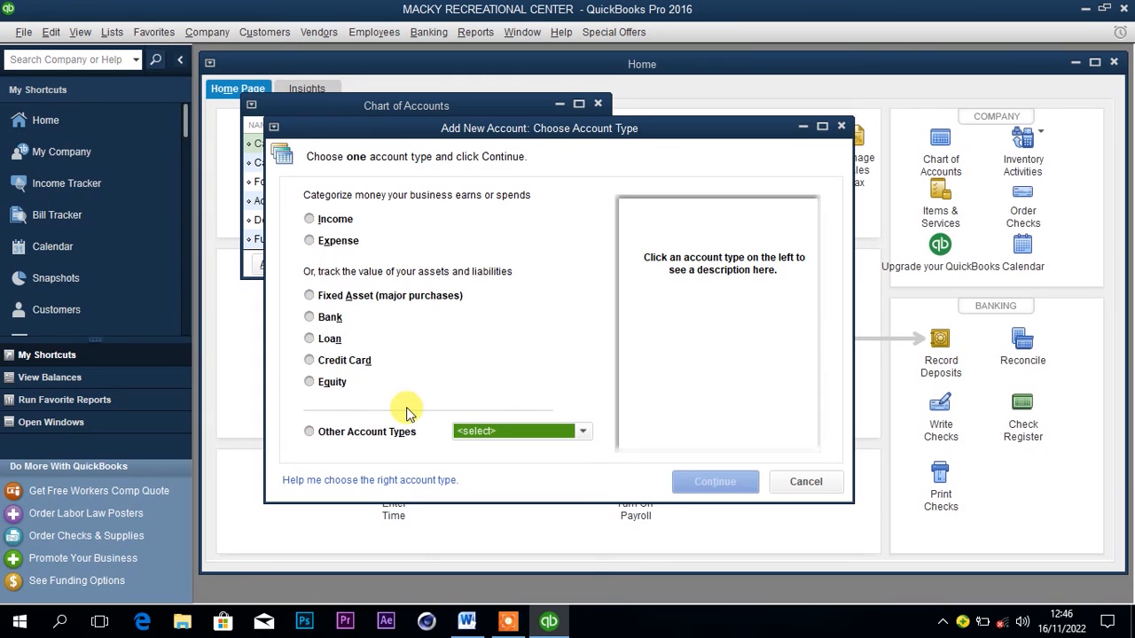
{"action": "left_click", "coordinate": [478, 432]}
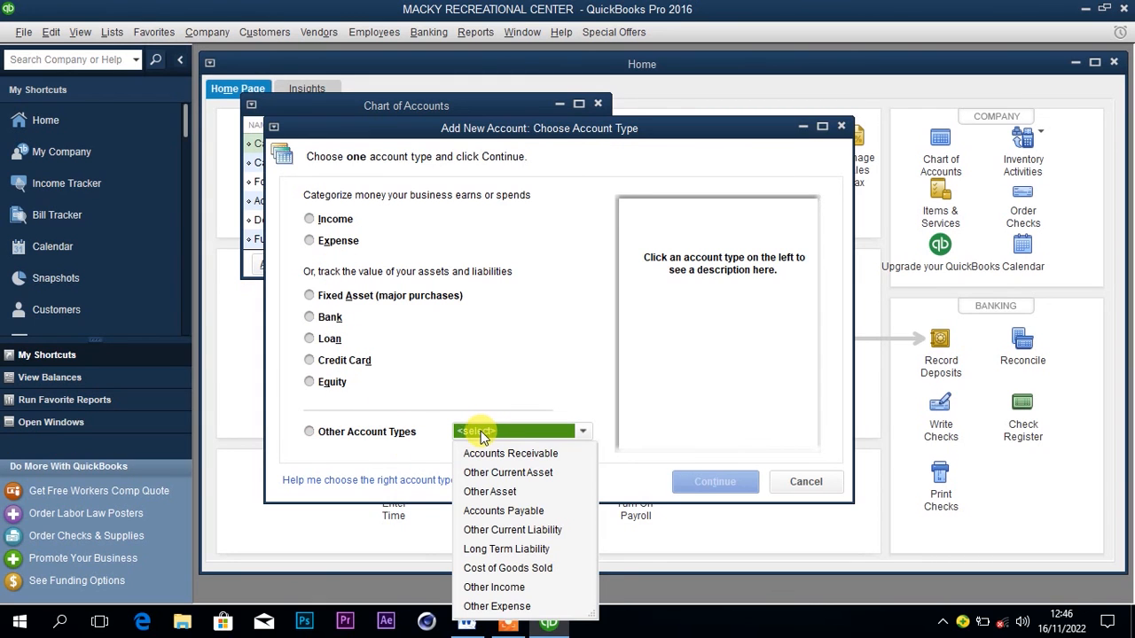
{"action": "left_click", "coordinate": [511, 570]}
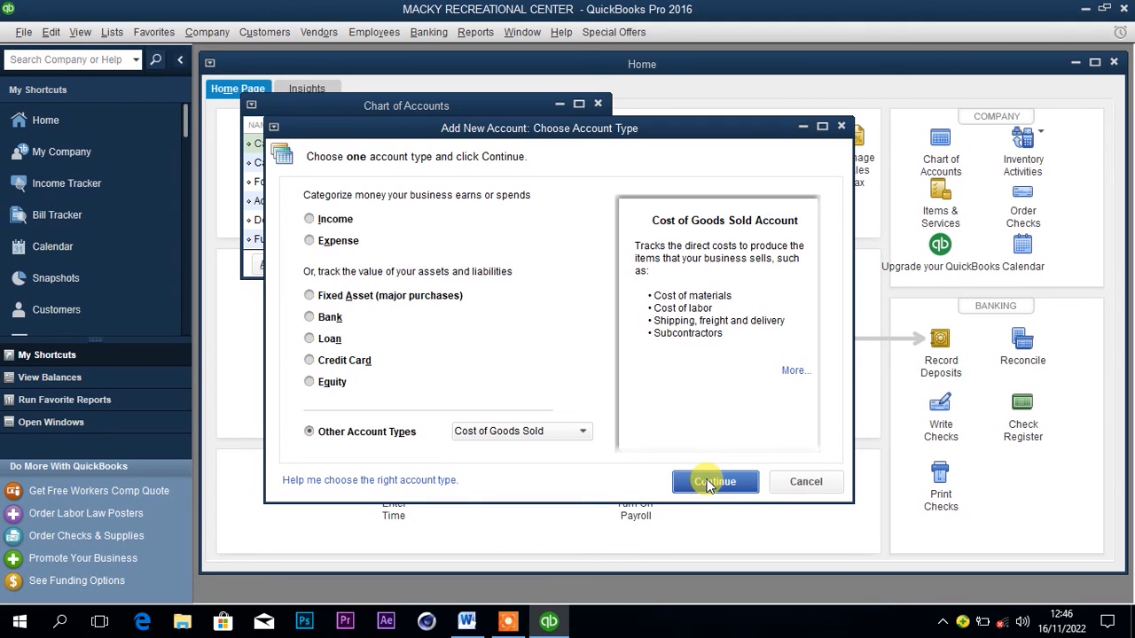
{"action": "left_click", "coordinate": [709, 483]}
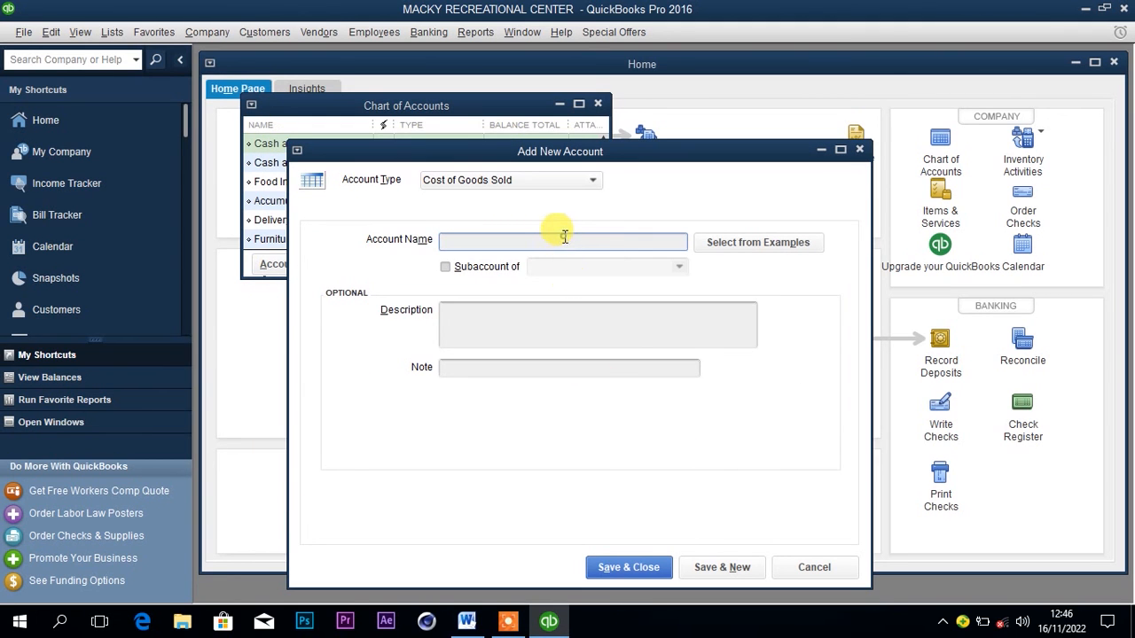
Name the new Cost of Goods Sold account Nile special Purchases, and save and close it.
{"action": "type", "text": "P"}
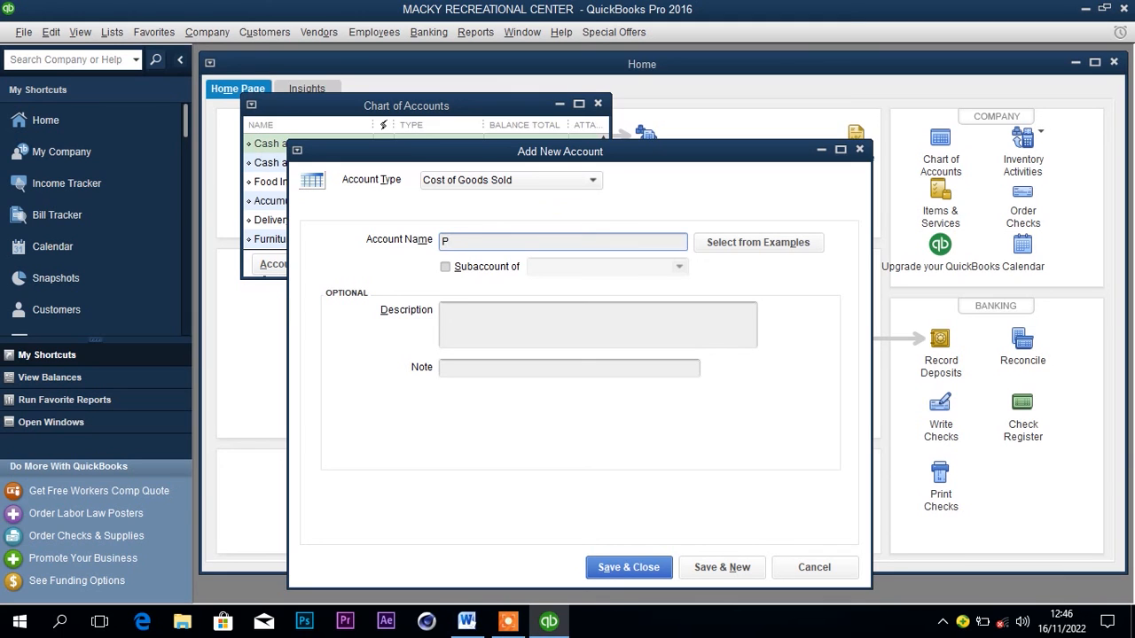
{"action": "type", "text": "U"}
{"action": "type", "text": "P"}
{"action": "key", "text": "BackSpace"}
{"action": "type", "text": "Nile special Purchases"}
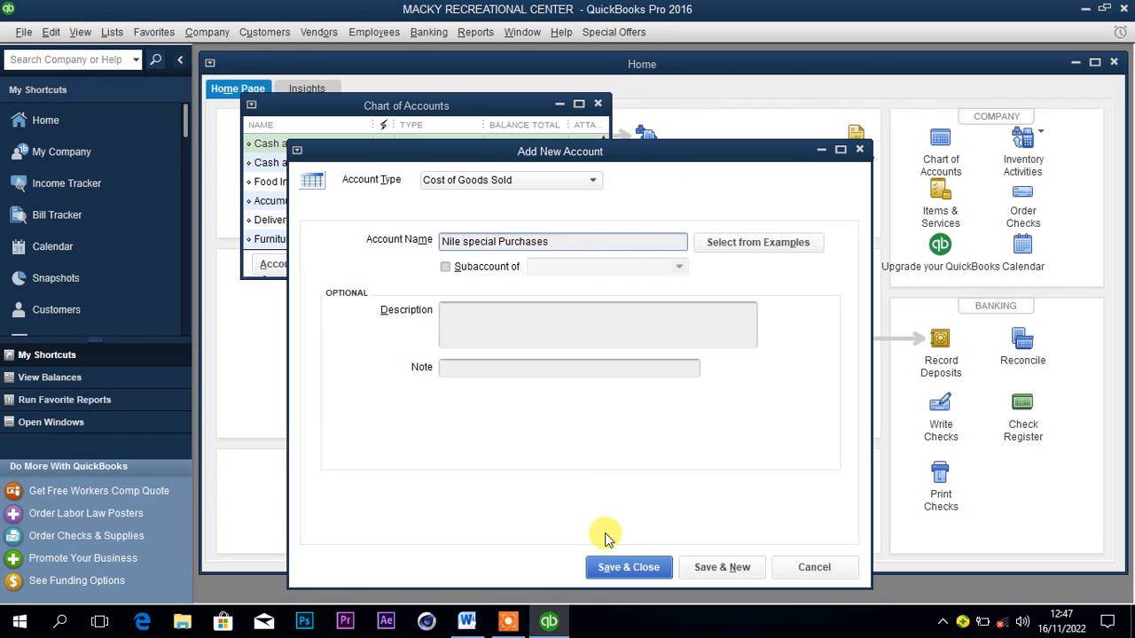
{"action": "left_click", "coordinate": [611, 569]}
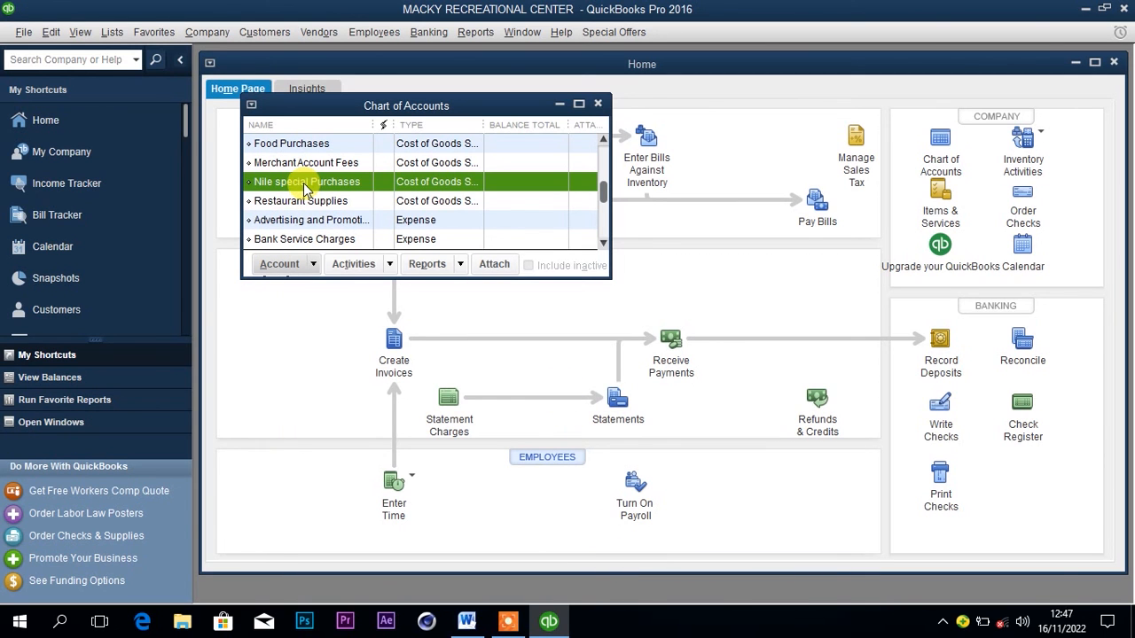
Create another Cost of Goods Sold account named Club beer Purchases, and save and close it.
{"action": "left_click", "coordinate": [284, 263]}
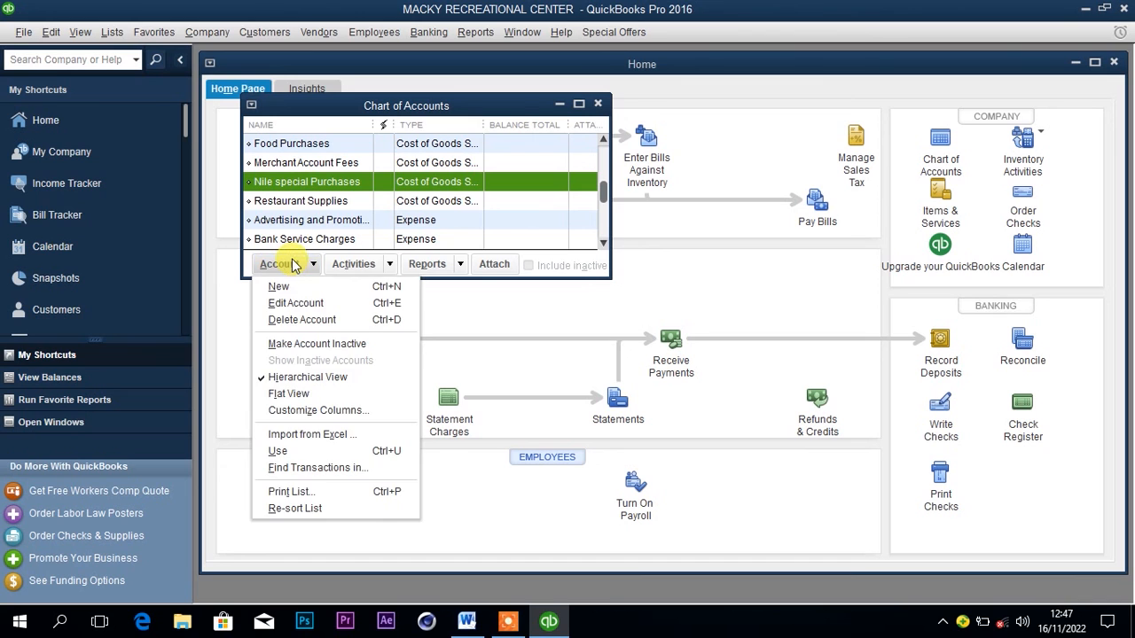
{"action": "left_click", "coordinate": [293, 289]}
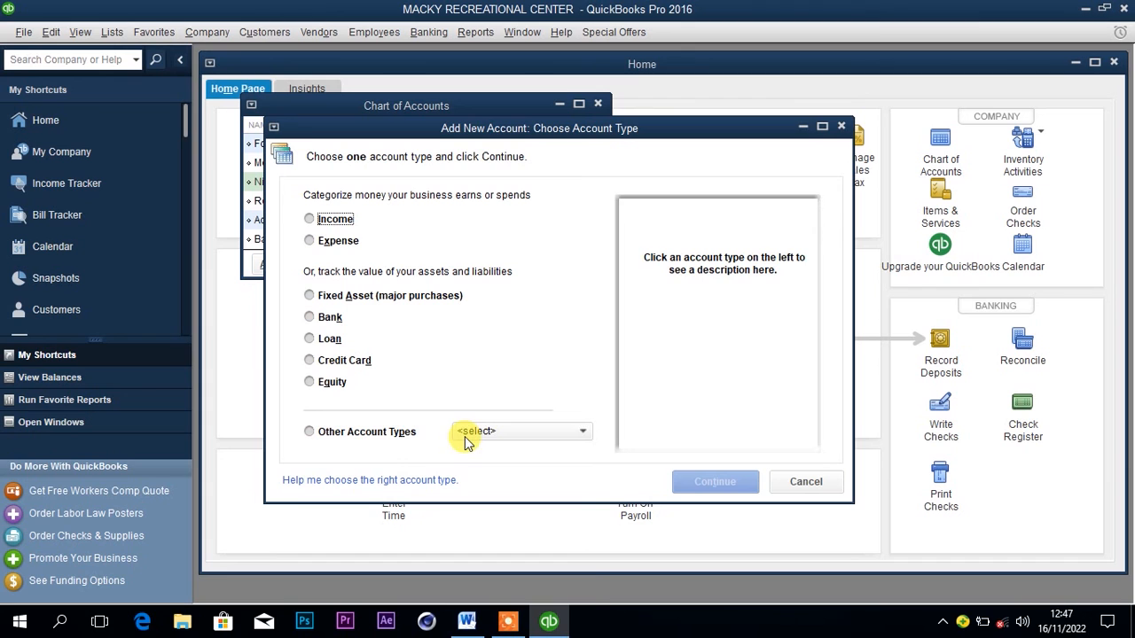
{"action": "left_click", "coordinate": [366, 430]}
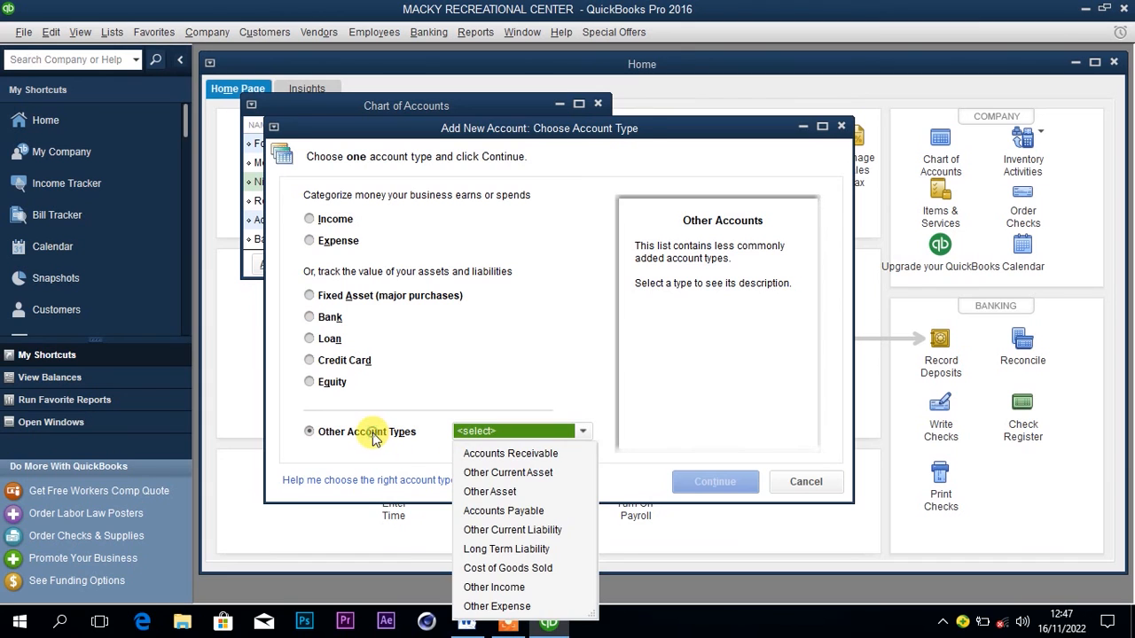
{"action": "left_click", "coordinate": [514, 568]}
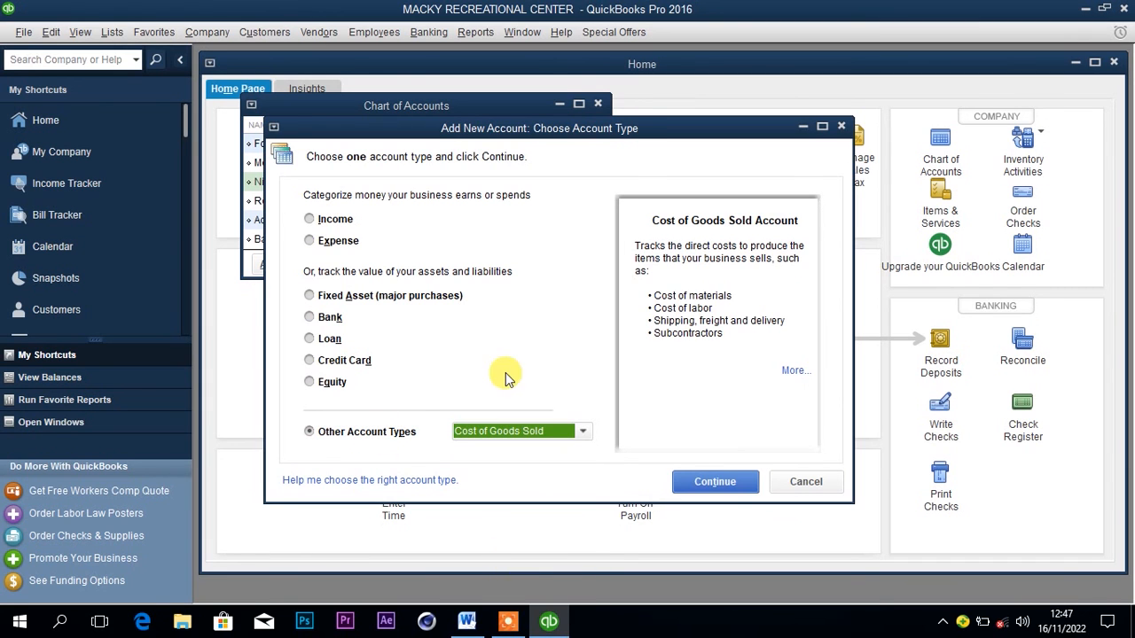
{"action": "left_click", "coordinate": [694, 481]}
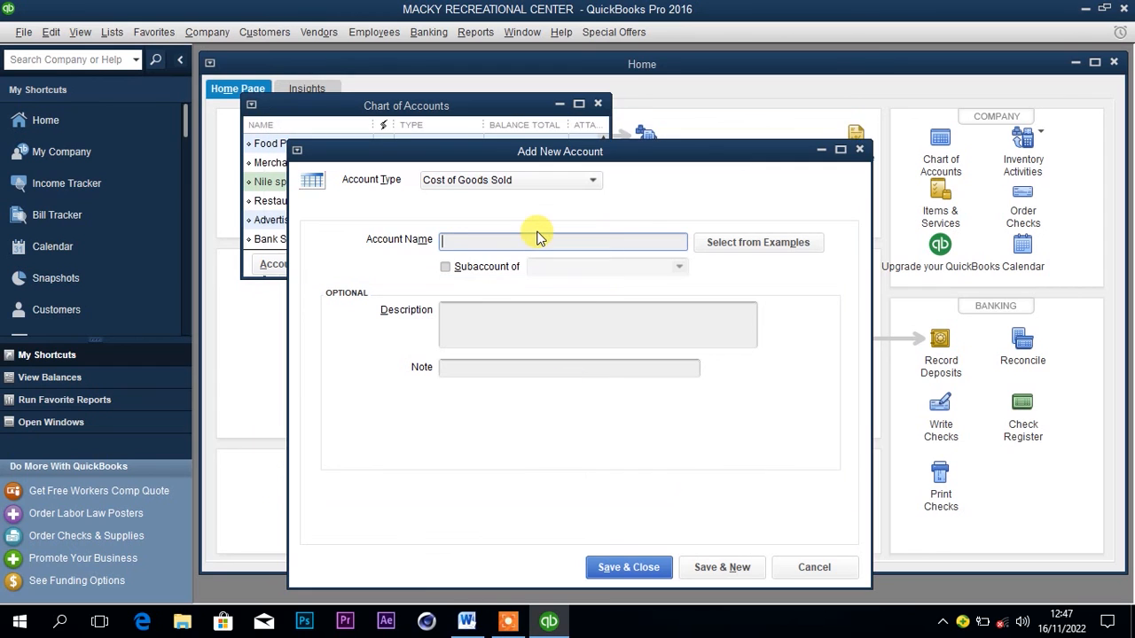
{"action": "type", "text": "Club beer Purchases"}
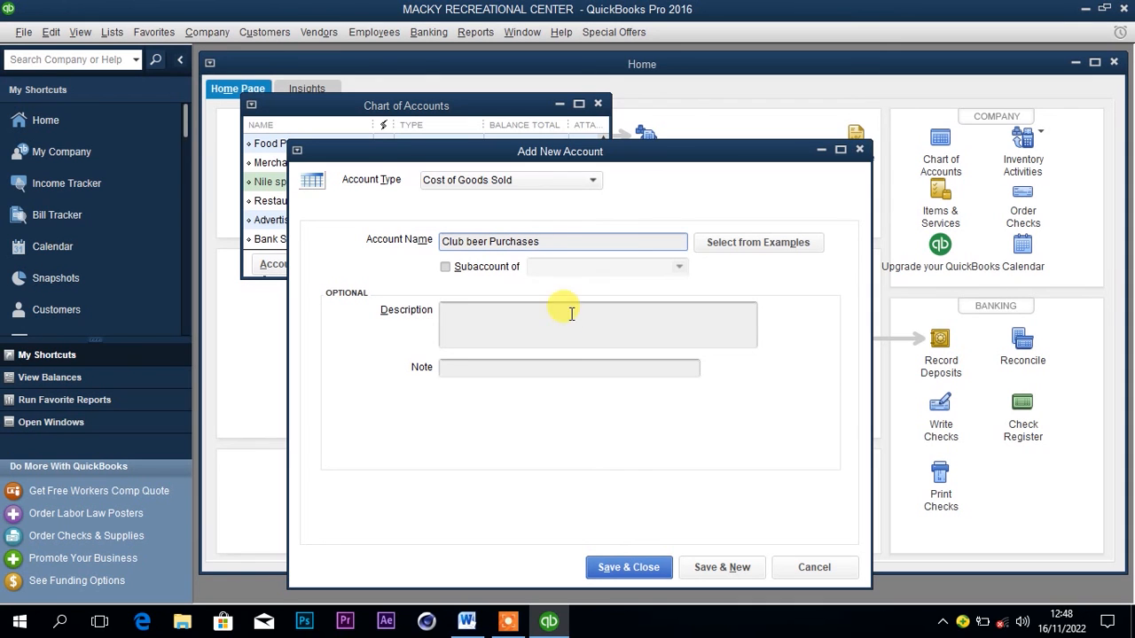
{"action": "left_click", "coordinate": [610, 568]}
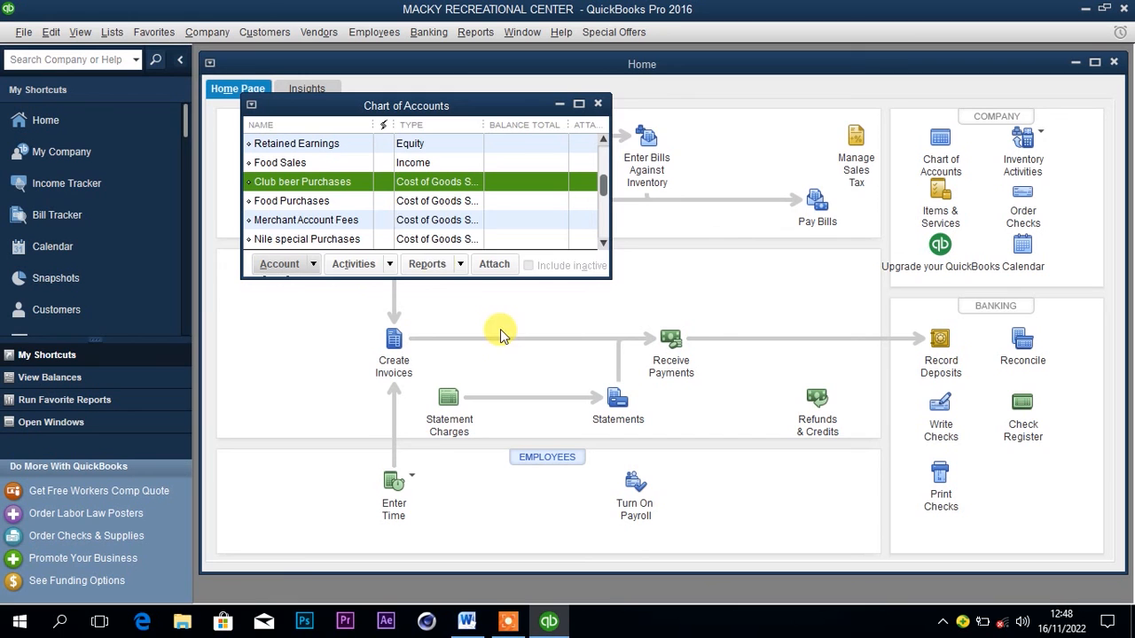
Check the next purchased item in the Word document, and start another Cost of Goods Sold account in QuickBooks.
{"action": "left_click", "coordinate": [467, 620]}
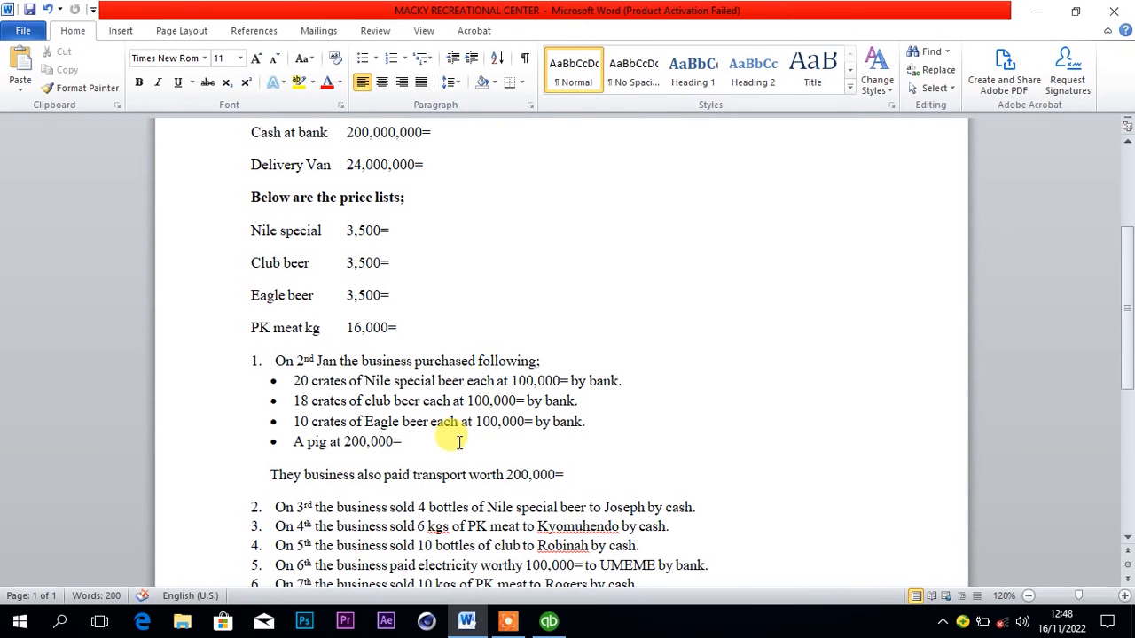
{"action": "mouse_move", "coordinate": [486, 628]}
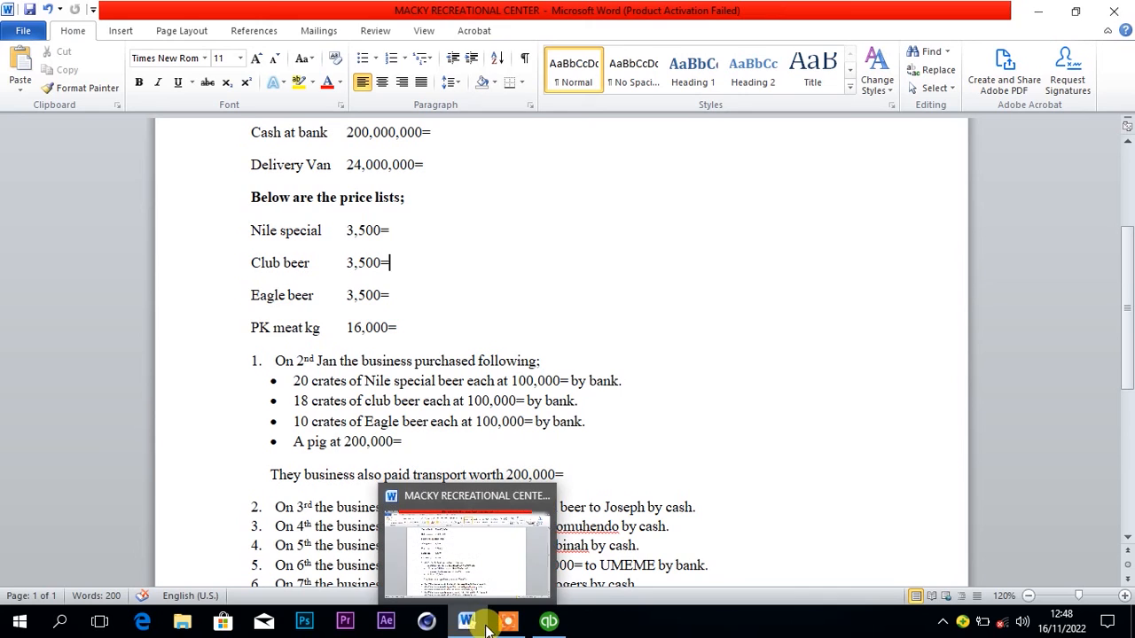
{"action": "left_click", "coordinate": [549, 621]}
{"action": "left_click", "coordinate": [297, 265]}
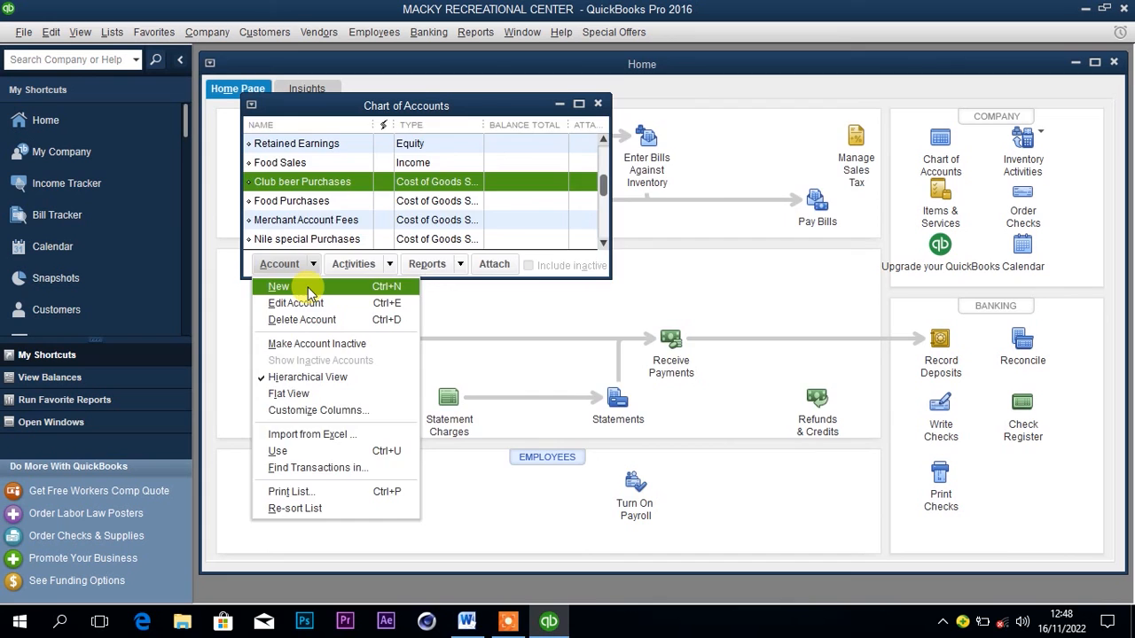
{"action": "left_click", "coordinate": [306, 288]}
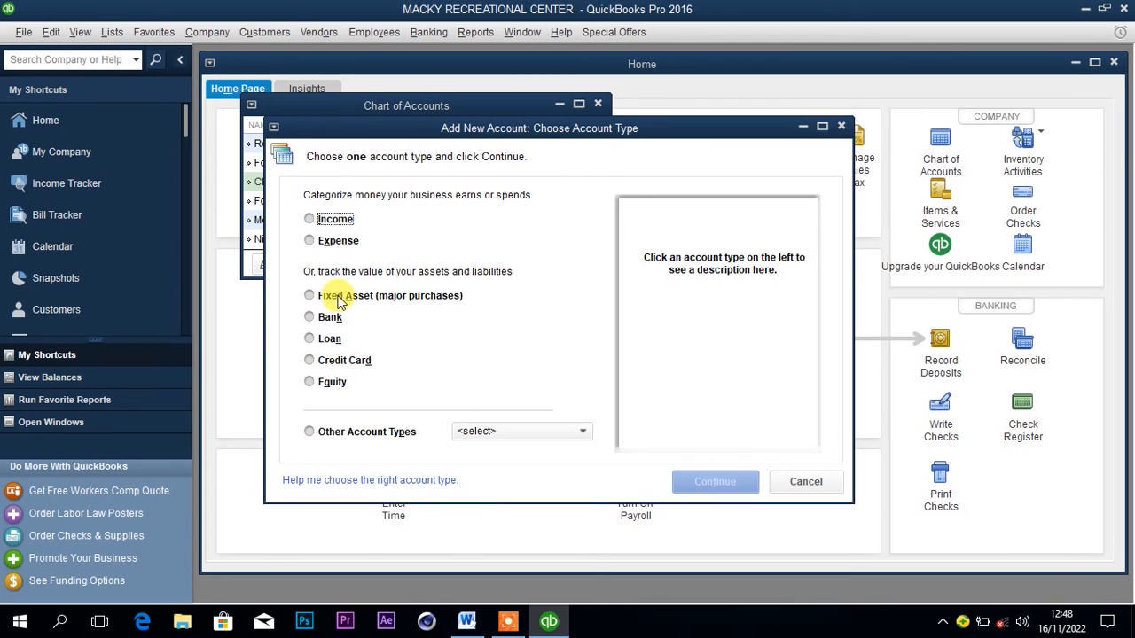
{"action": "left_click", "coordinate": [359, 432]}
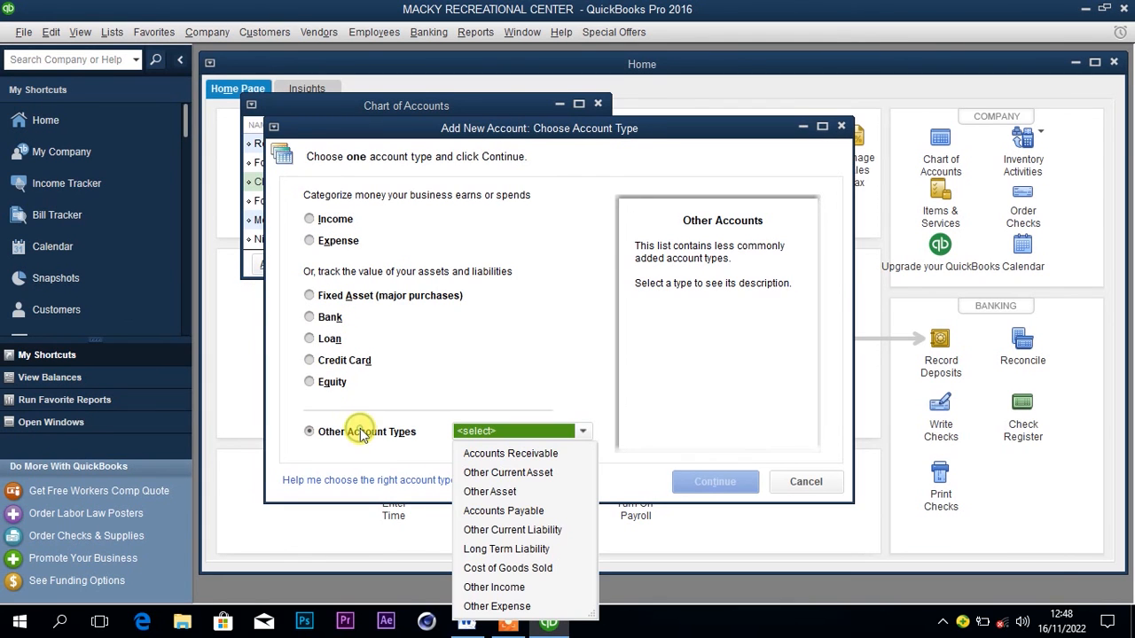
{"action": "left_click", "coordinate": [486, 568]}
{"action": "left_click", "coordinate": [715, 481]}
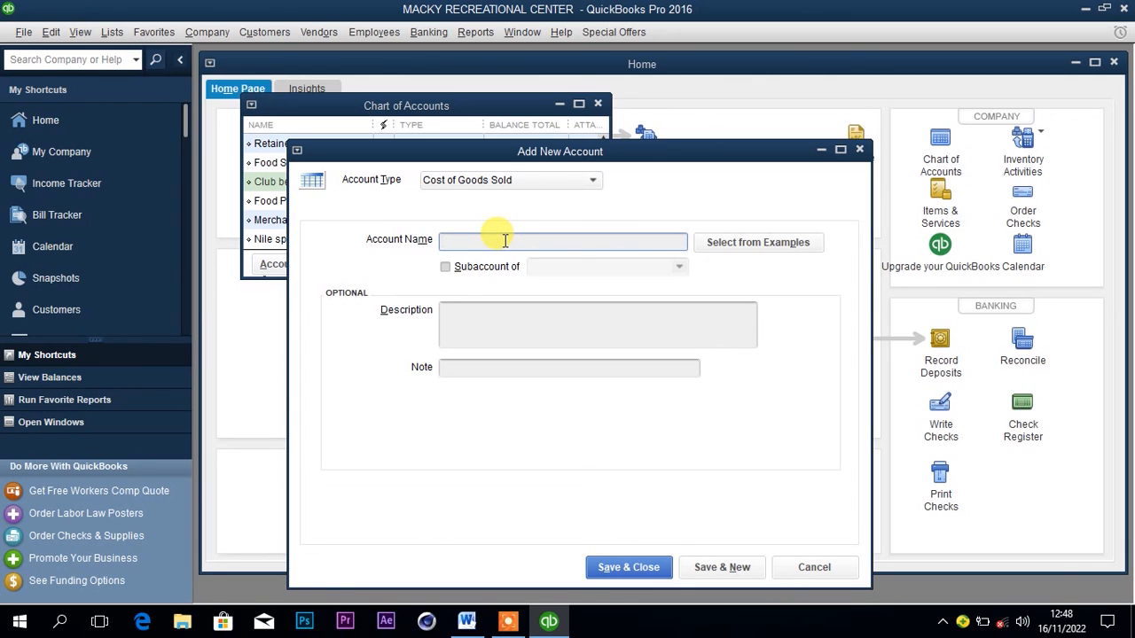
Name the new Cost of Goods Sold account Eagle beer Purchases, and save and close it.
{"action": "mouse_move", "coordinate": [468, 619]}
{"action": "type", "text": "E"}
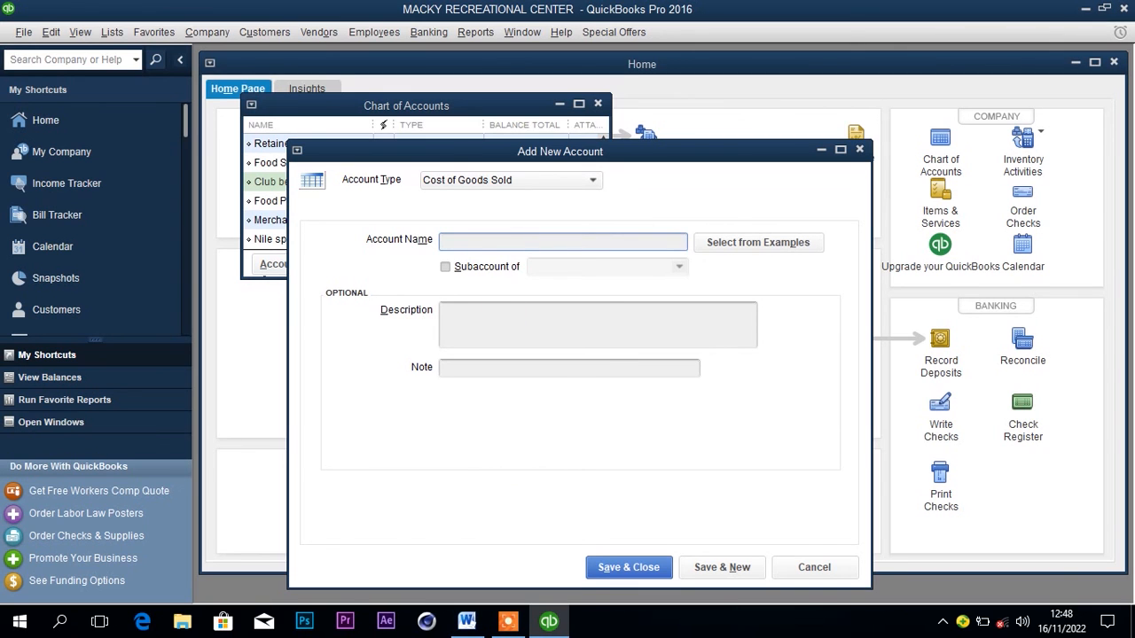
{"action": "type", "text": "agle beer Purchaes"}
{"action": "key", "text": "BackSpace"}
{"action": "key", "text": "BackSpace"}
{"action": "type", "text": "ses"}
{"action": "left_click", "coordinate": [621, 568]}
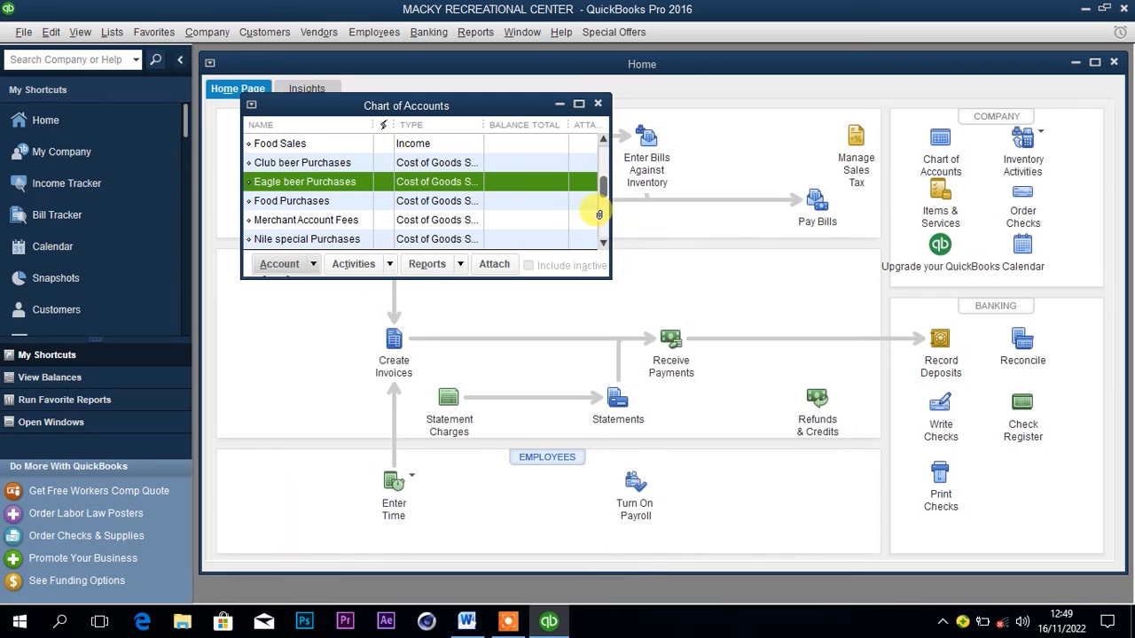
Review the Cost of Goods Sold accounts, including Food Purchases, in the Chart of Accounts, and close the list.
{"action": "left_click", "coordinate": [603, 243]}
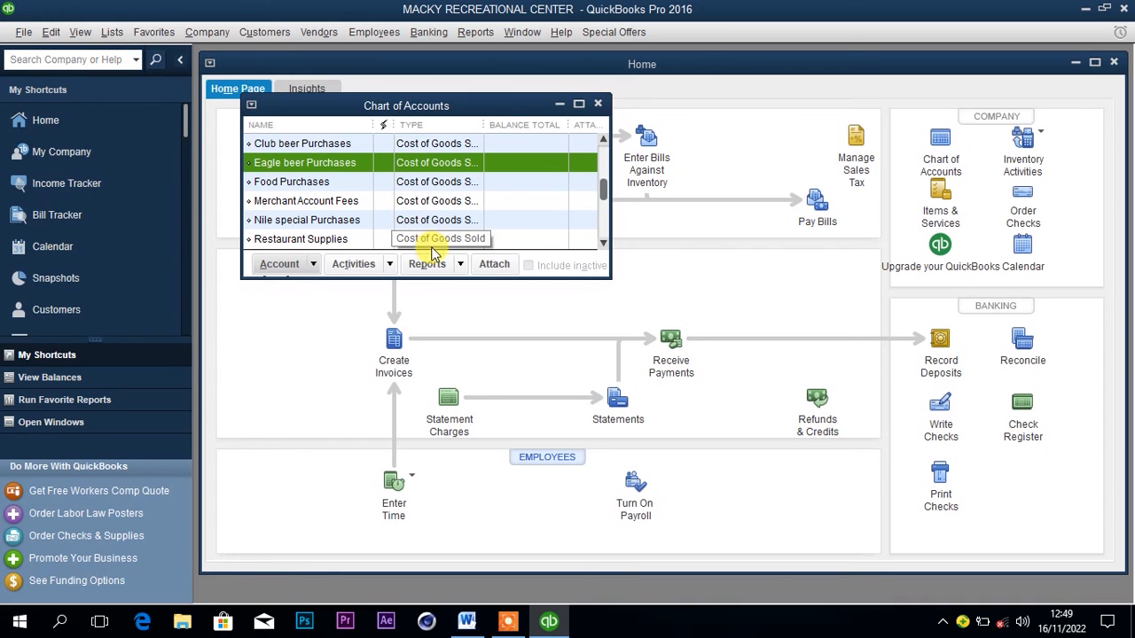
{"action": "scroll", "coordinate": [601, 197], "scroll_direction": "down", "scroll_amount": 1}
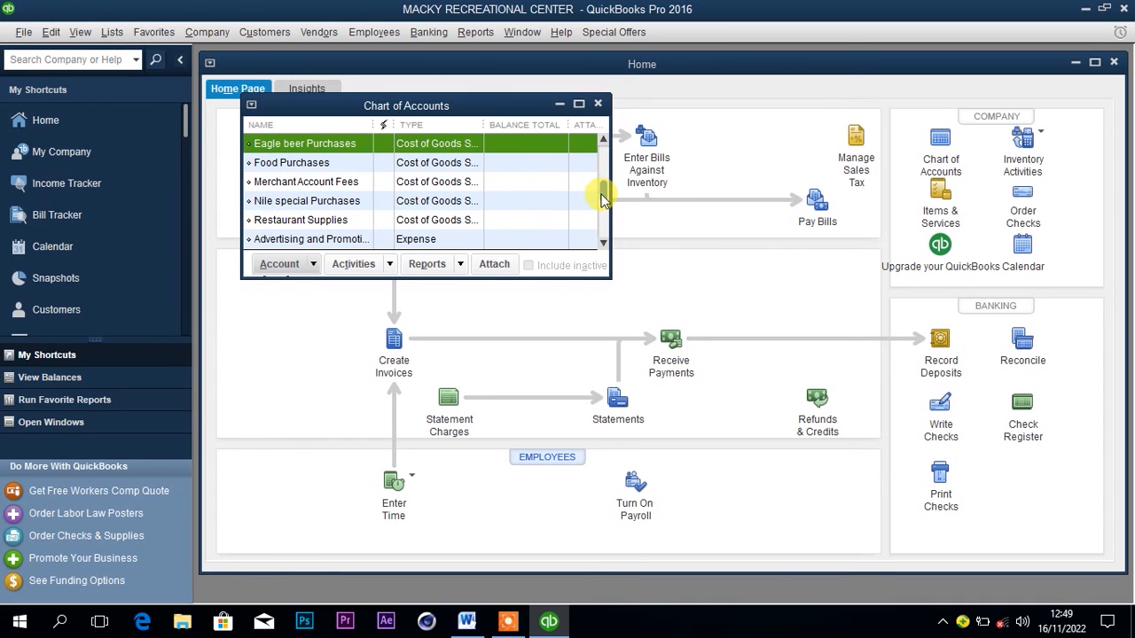
{"action": "scroll", "coordinate": [606, 195], "scroll_direction": "up", "scroll_amount": 2}
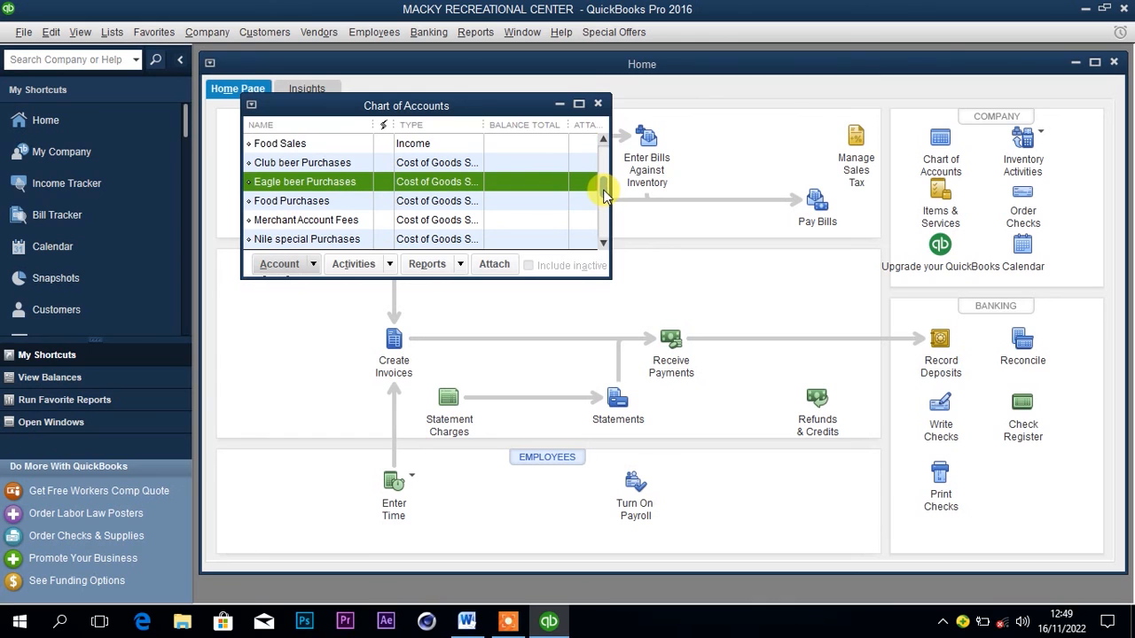
{"action": "left_click", "coordinate": [327, 202]}
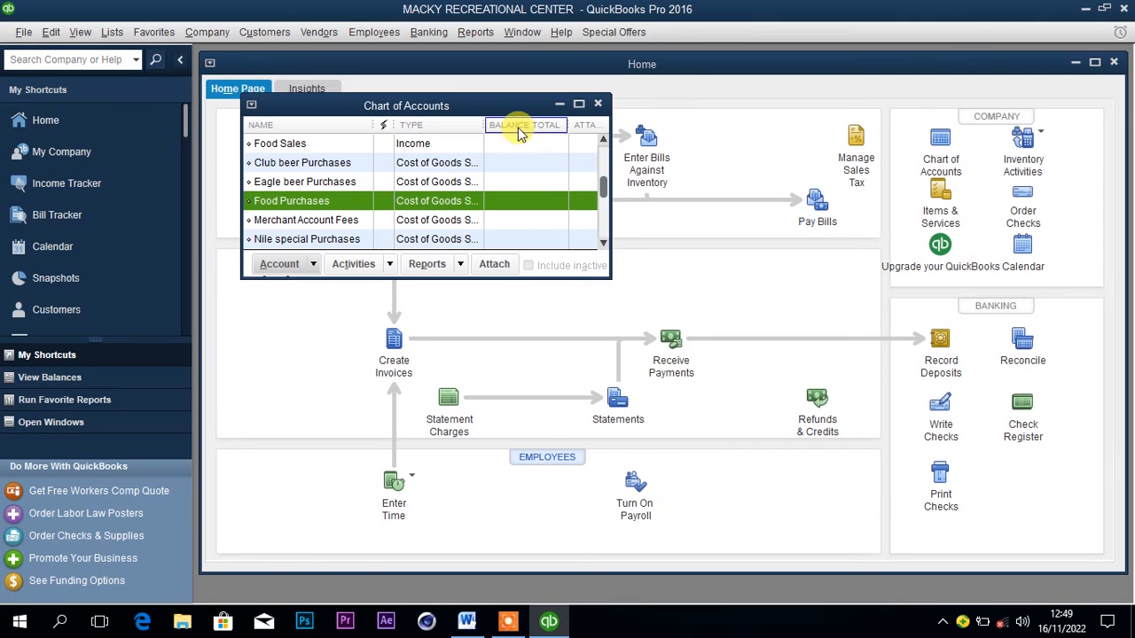
{"action": "left_click", "coordinate": [598, 103]}
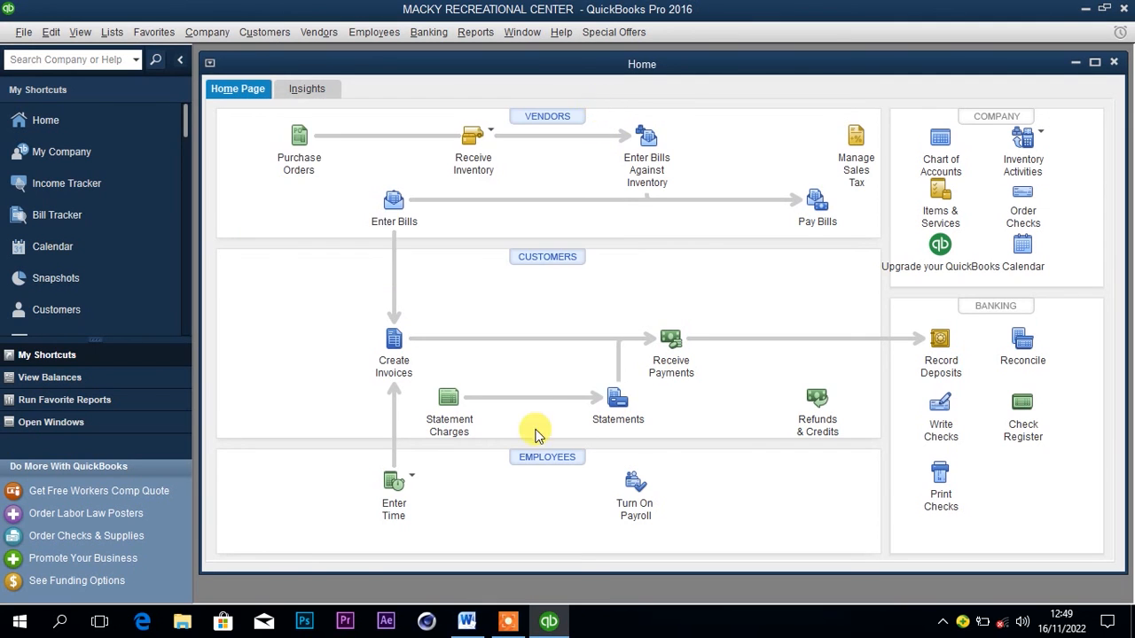
Recheck the 2nd January purchases in the Word document, and return to QuickBooks to start writing a check.
{"action": "left_click", "coordinate": [549, 621]}
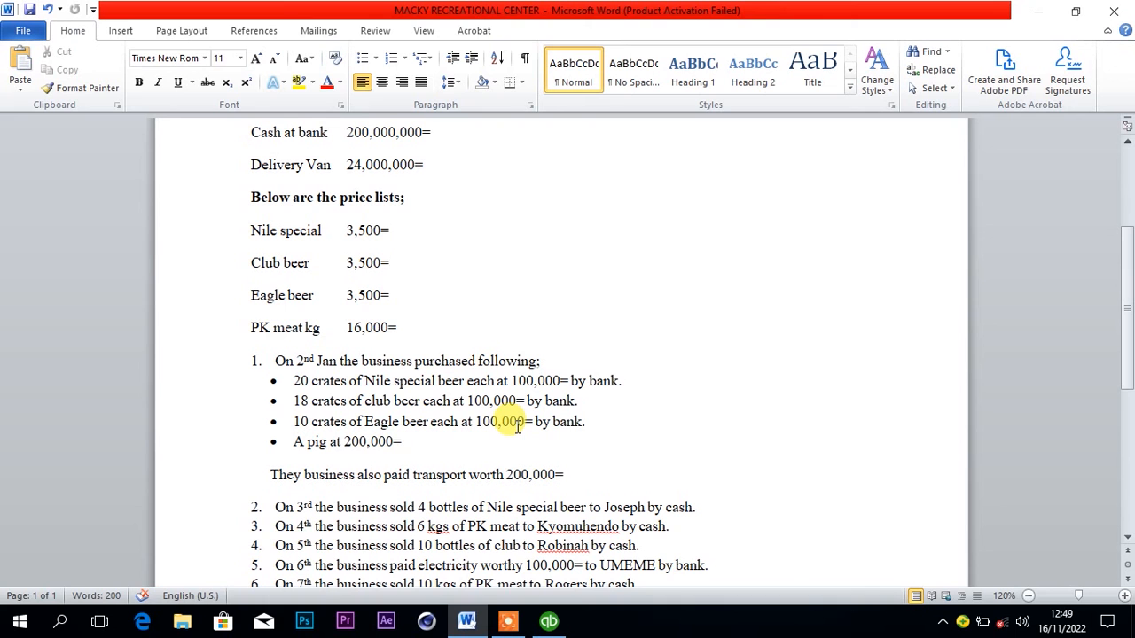
{"action": "left_click", "coordinate": [552, 623]}
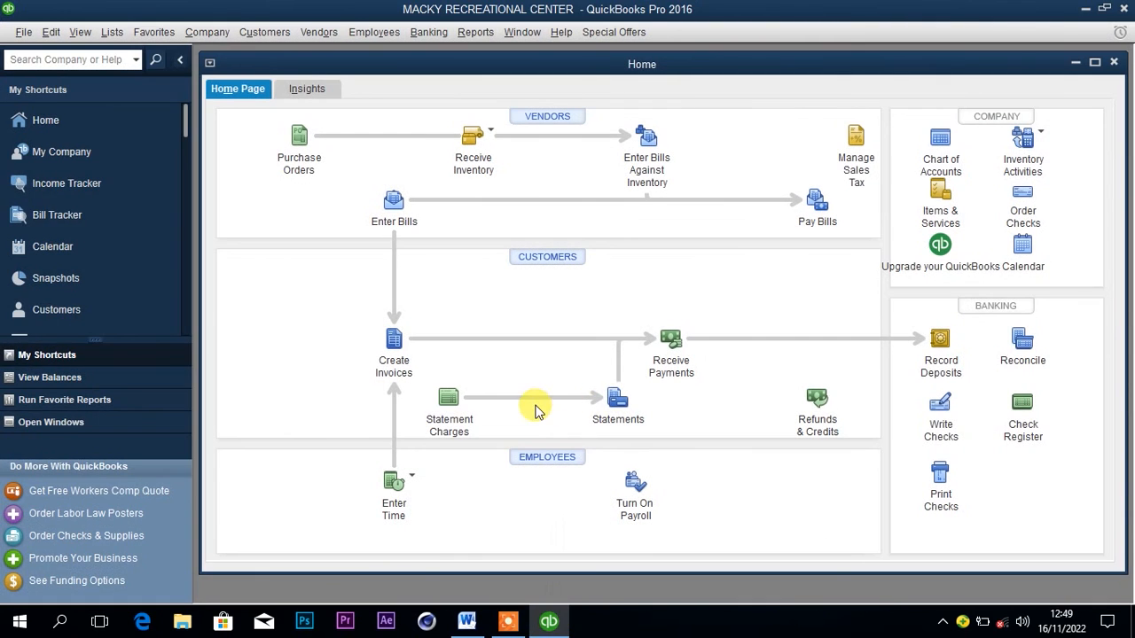
{"action": "left_click", "coordinate": [466, 623]}
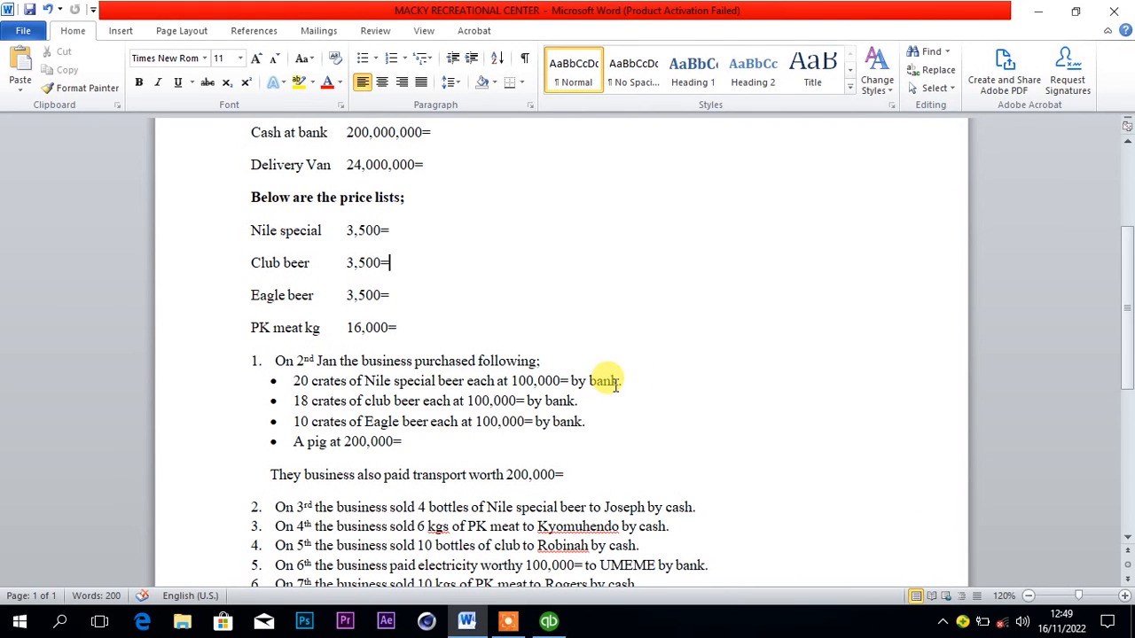
{"action": "left_click", "coordinate": [551, 620]}
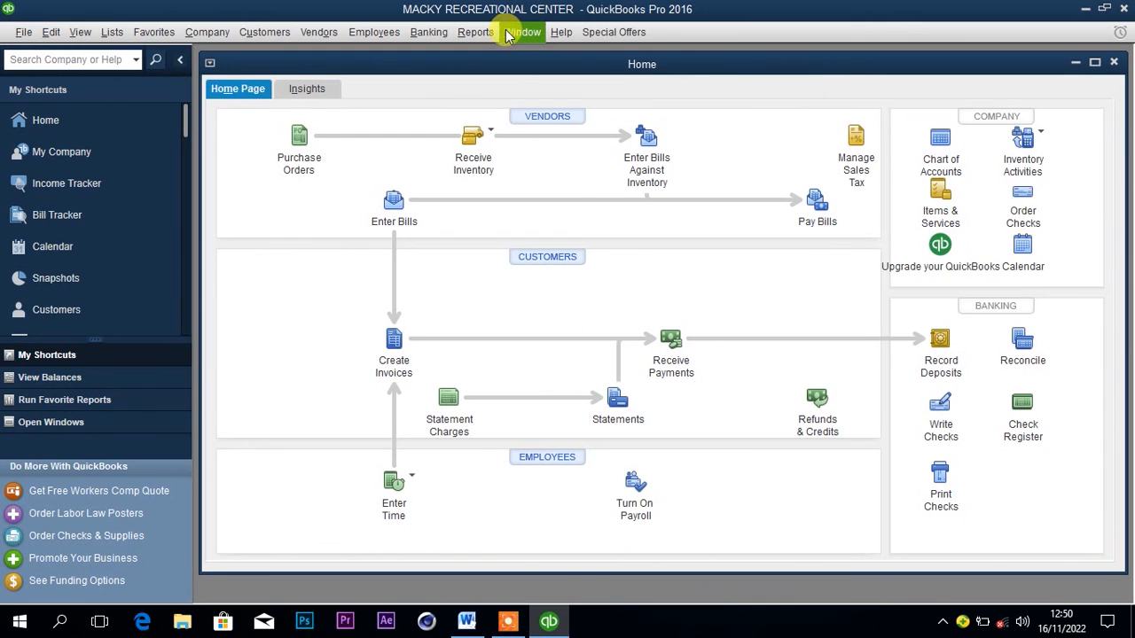
{"action": "left_click", "coordinate": [431, 35]}
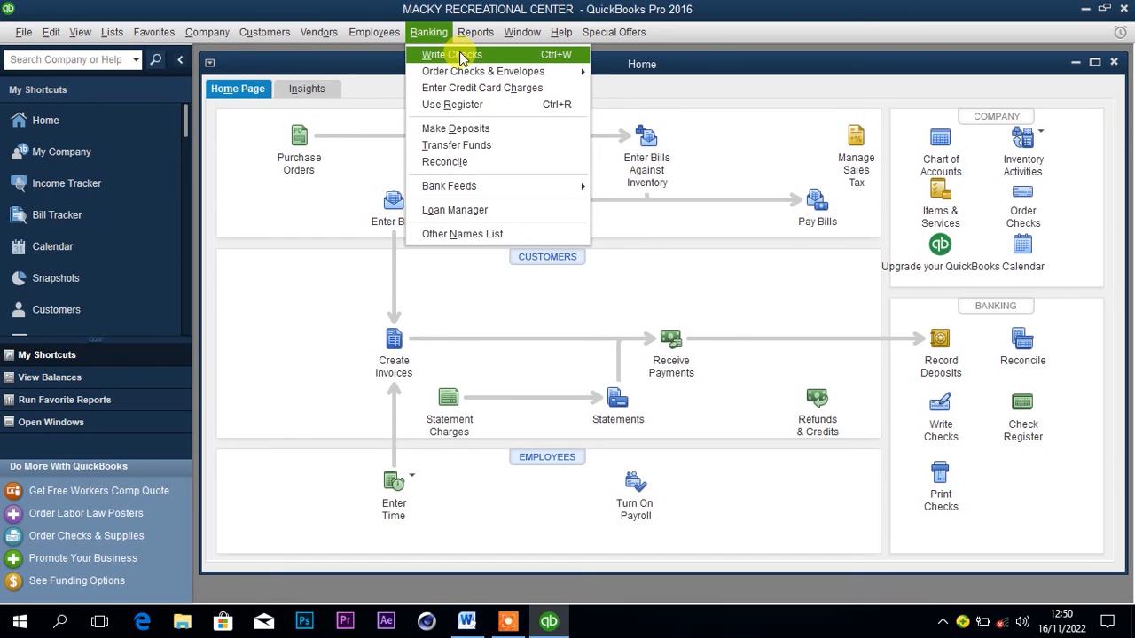
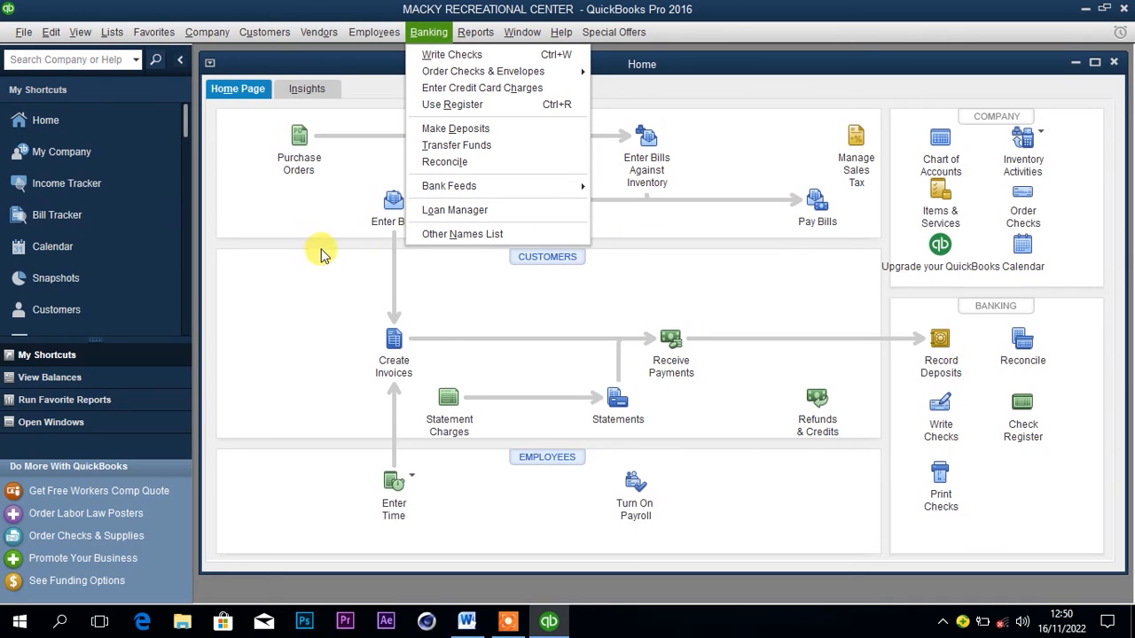
{"action": "left_click", "coordinate": [315, 294]}
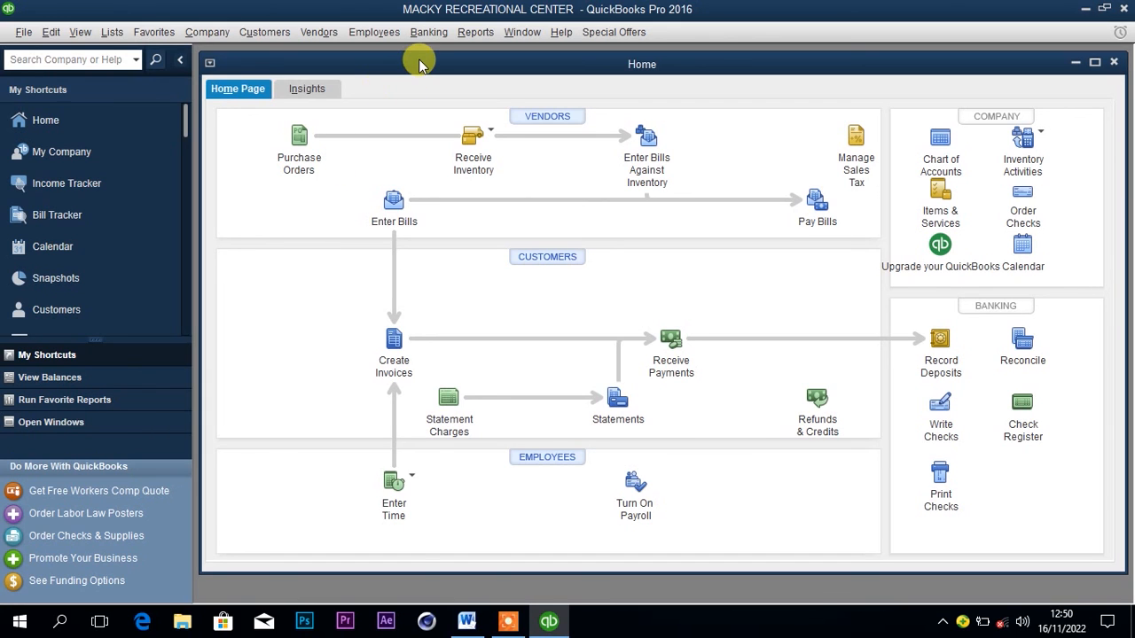
{"action": "left_click", "coordinate": [429, 34]}
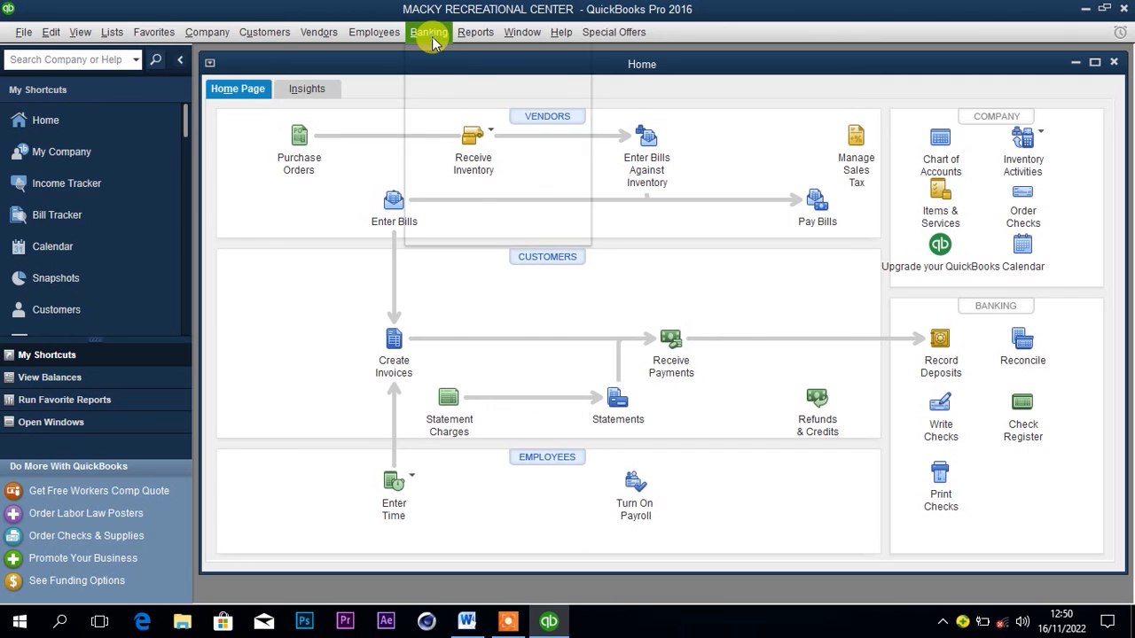
{"action": "left_click", "coordinate": [354, 181]}
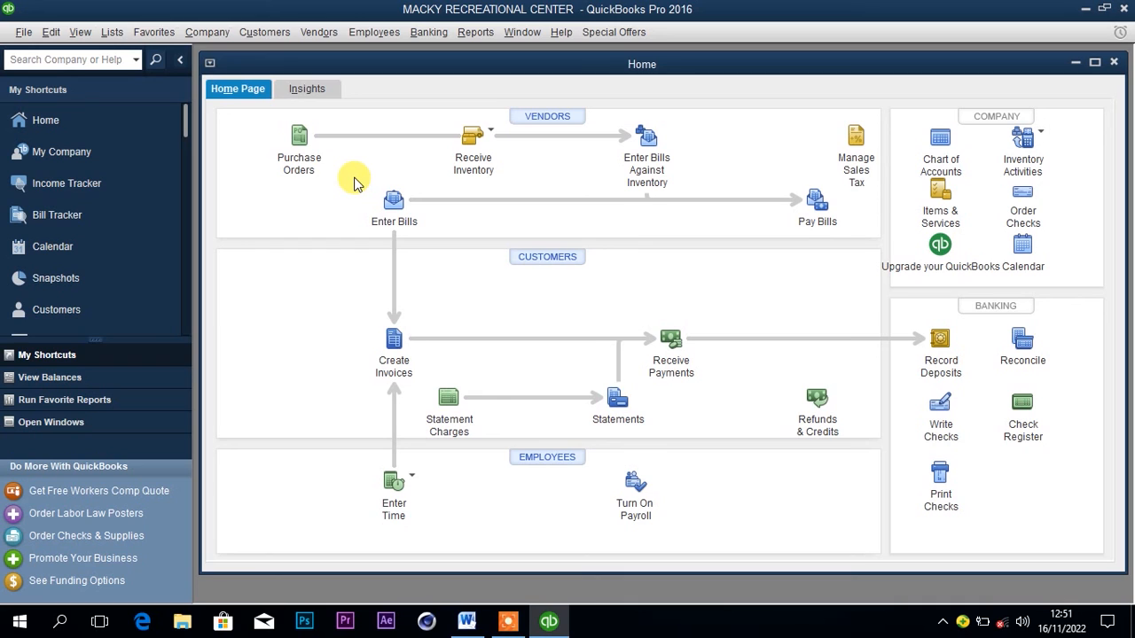
Start a new vendor in the Vendor Center and name it Nile browries.
{"action": "left_click", "coordinate": [320, 32]}
{"action": "left_click", "coordinate": [332, 54]}
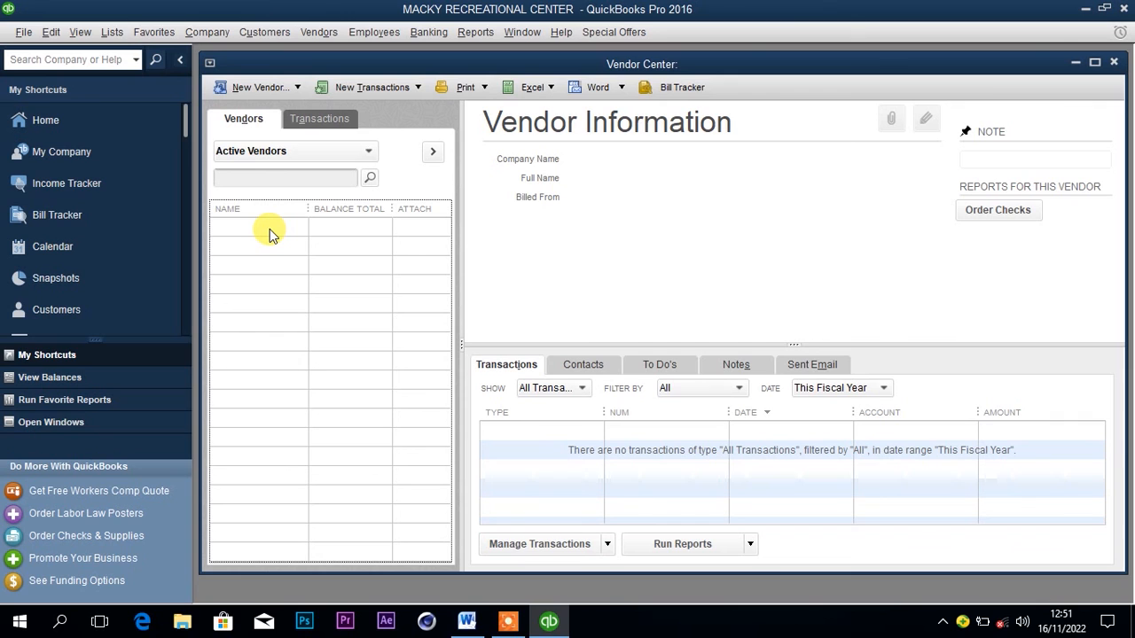
{"action": "right_click", "coordinate": [270, 230]}
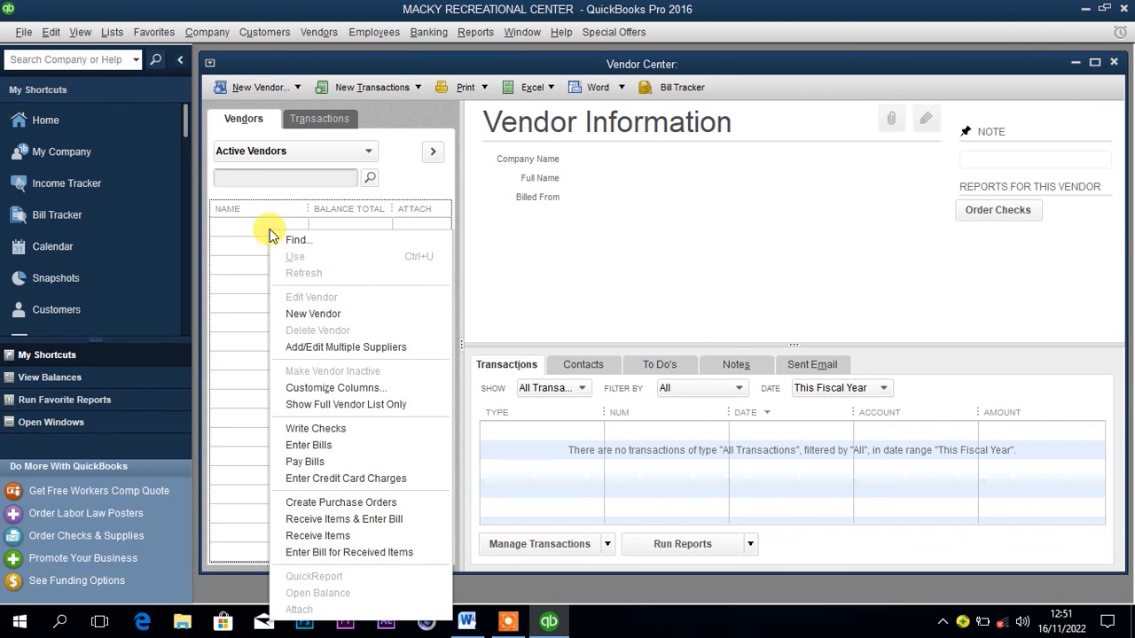
{"action": "left_click", "coordinate": [305, 316]}
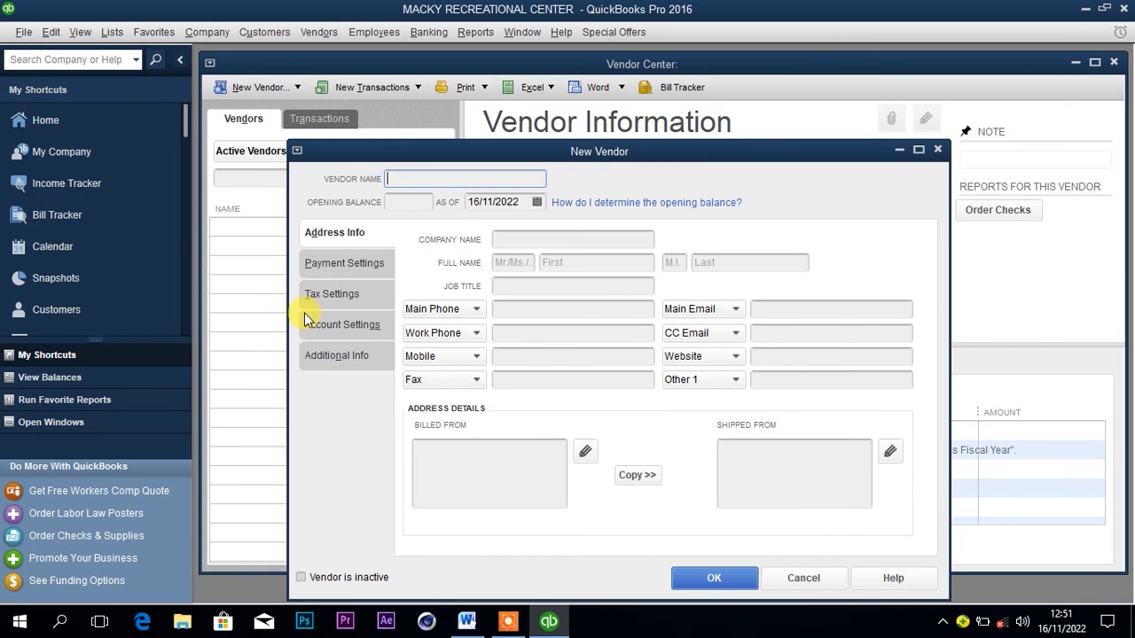
{"action": "type", "text": "Nil"}
{"action": "key", "text": "BackSpace"}
{"action": "type", "text": "b"}
{"action": "key", "text": "BackSpace"}
{"action": "type", "text": "ies"}
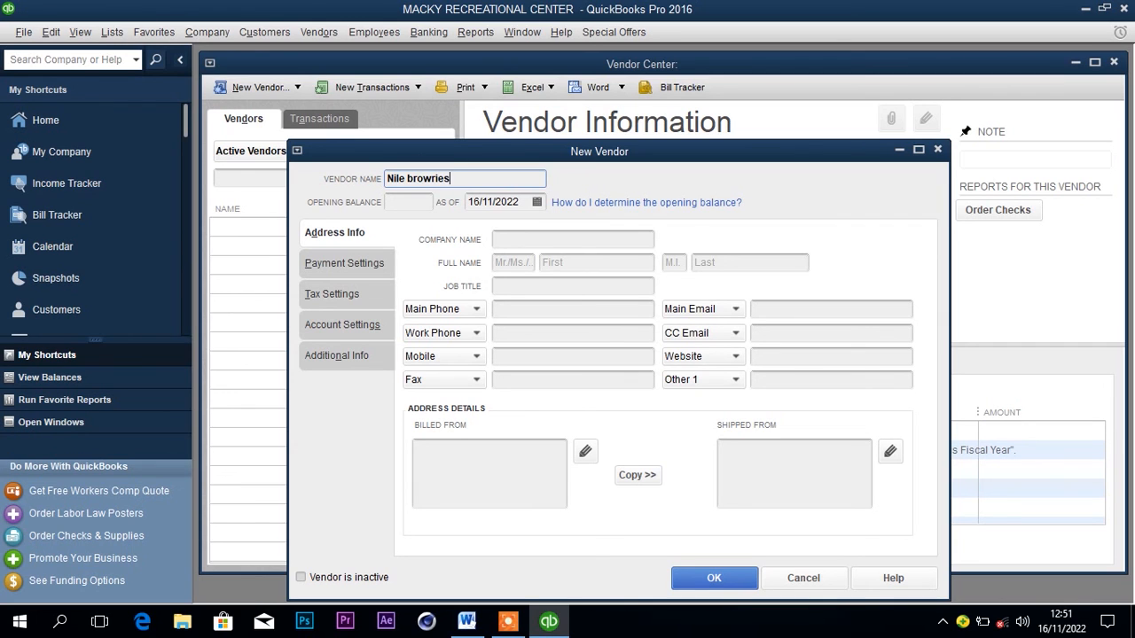
Set the new vendor's opening balance date to 01/01/2022 and save the vendor.
{"action": "left_click", "coordinate": [536, 204]}
{"action": "left_click", "coordinate": [537, 205]}
{"action": "left_click", "coordinate": [485, 231]}
{"action": "left_click", "coordinate": [485, 231]}
{"action": "left_click", "coordinate": [485, 230]}
{"action": "left_click", "coordinate": [485, 231]}
{"action": "left_click", "coordinate": [485, 231]}
{"action": "left_click", "coordinate": [485, 230]}
{"action": "left_click", "coordinate": [485, 230]}
{"action": "left_click", "coordinate": [485, 230]}
{"action": "left_click", "coordinate": [485, 231]}
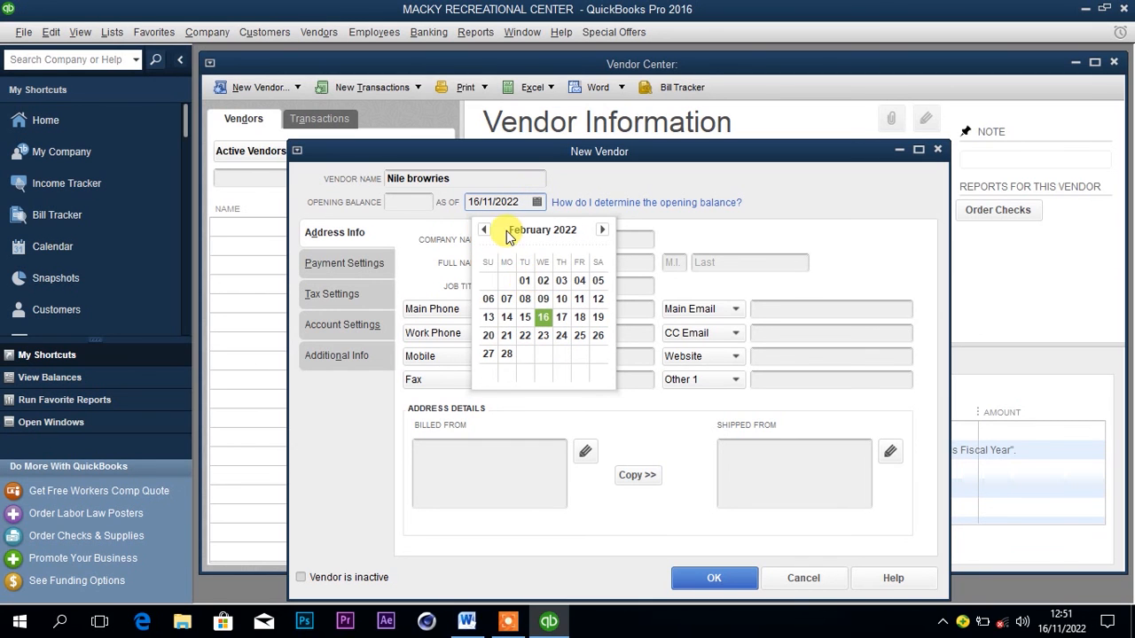
{"action": "left_click", "coordinate": [486, 231]}
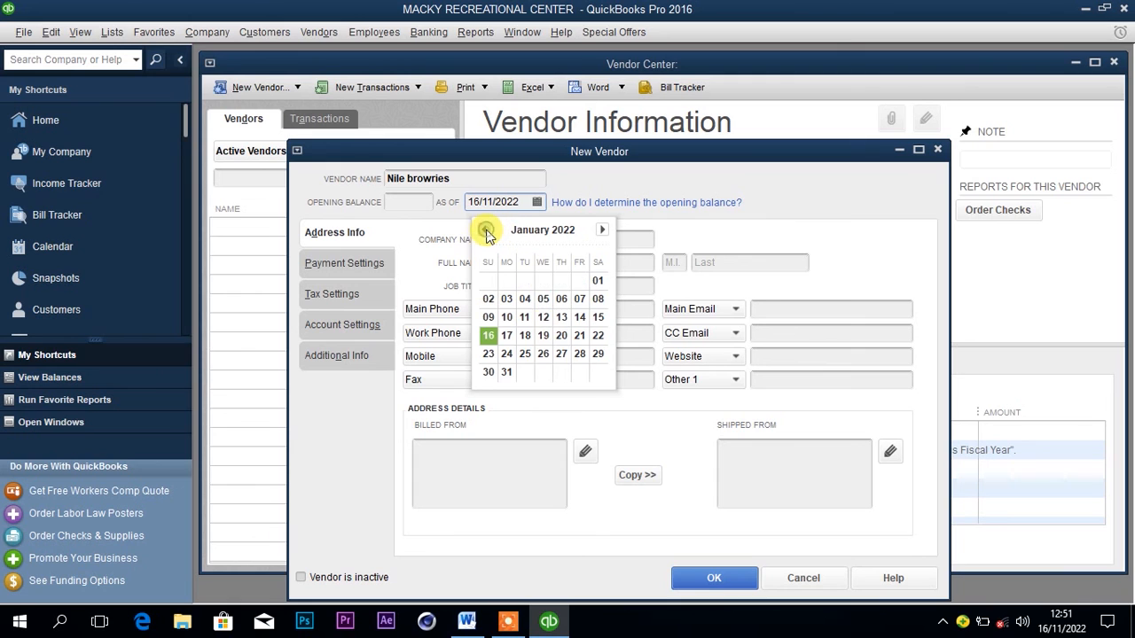
{"action": "left_click", "coordinate": [597, 280]}
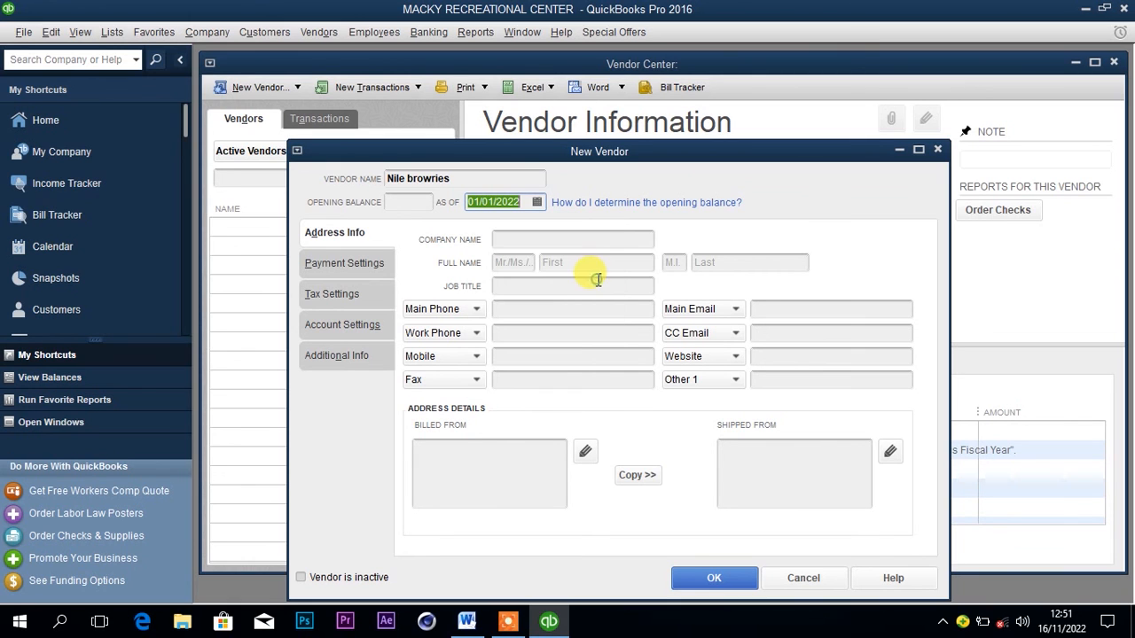
{"action": "left_click", "coordinate": [704, 579]}
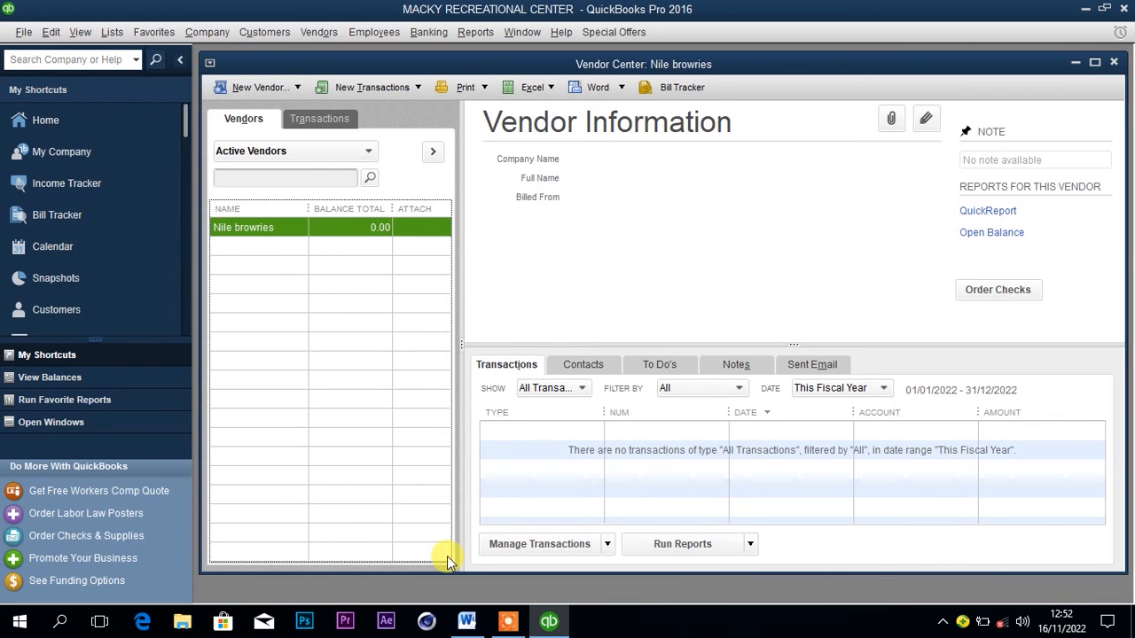
Check the 2nd January purchases in the Word document, and start a check to the vendor Nile browries in QuickBooks.
{"action": "left_click", "coordinate": [467, 623]}
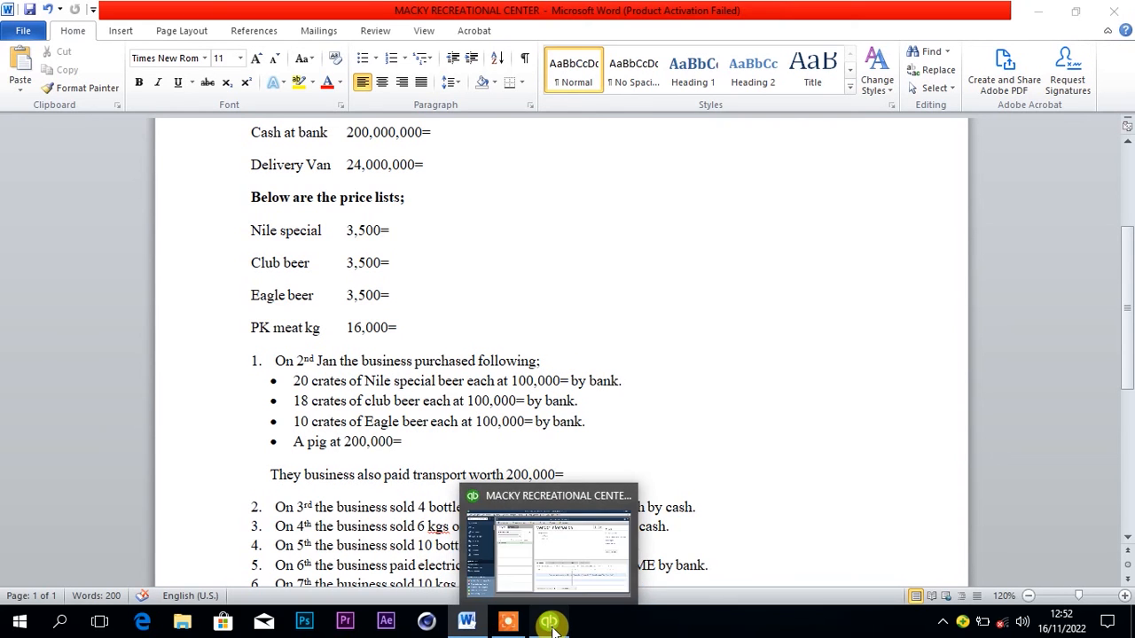
{"action": "left_click", "coordinate": [485, 436]}
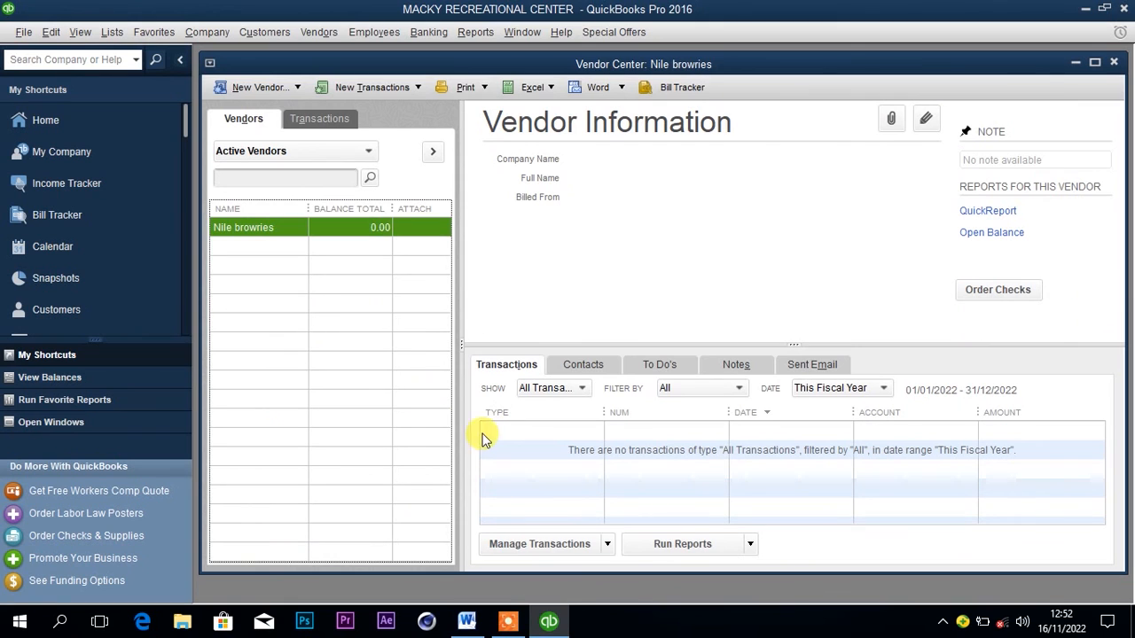
{"action": "right_click", "coordinate": [366, 232]}
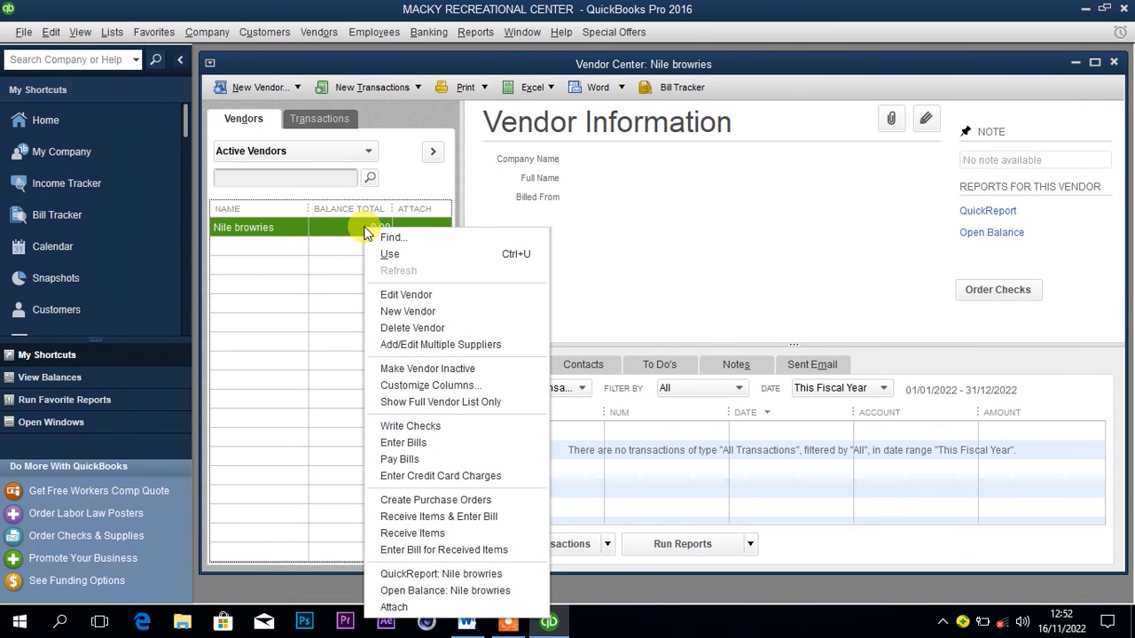
{"action": "left_click", "coordinate": [407, 422]}
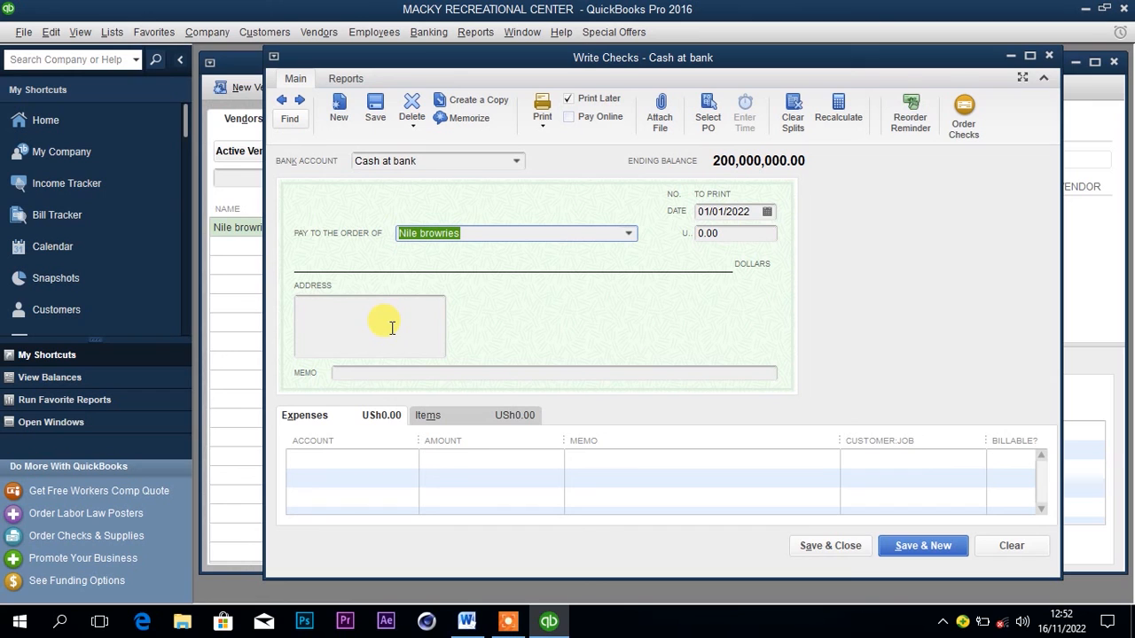
Choose Nile special Purchases as the account on the check's first expense line.
{"action": "left_click", "coordinate": [402, 458]}
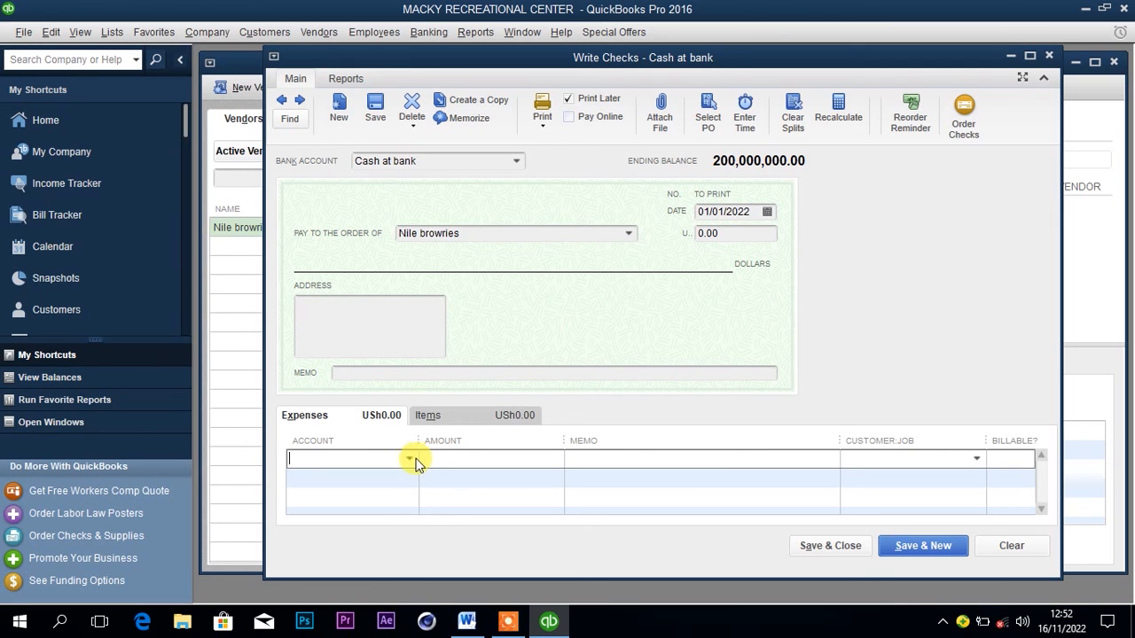
{"action": "left_click", "coordinate": [409, 458]}
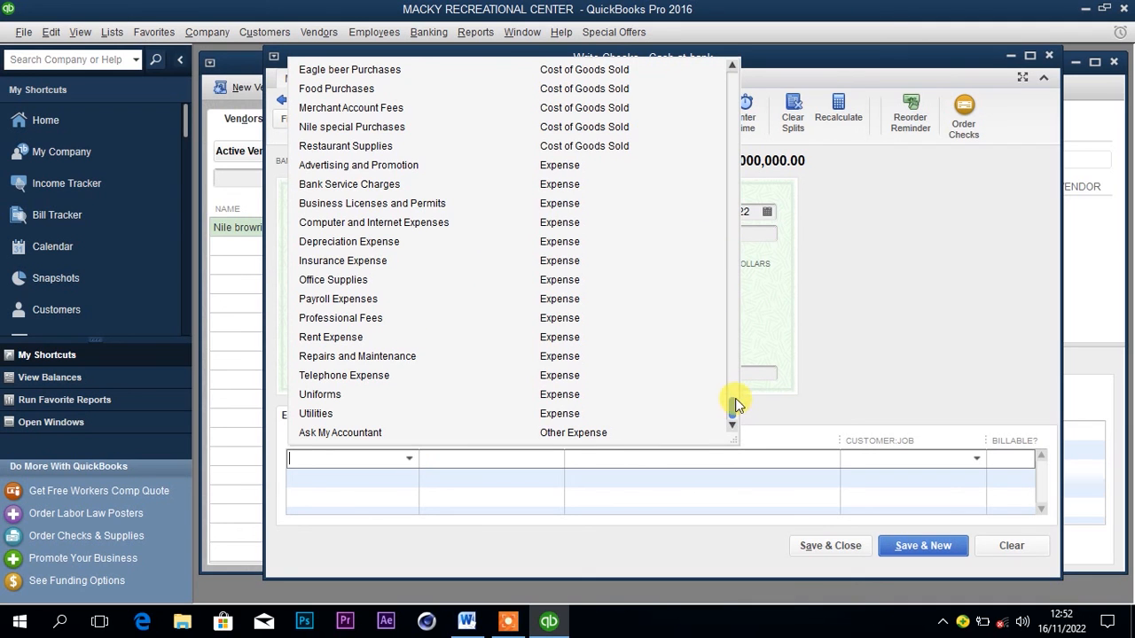
{"action": "left_click_drag", "start_coordinate": [734, 405], "coordinate": [731, 385]}
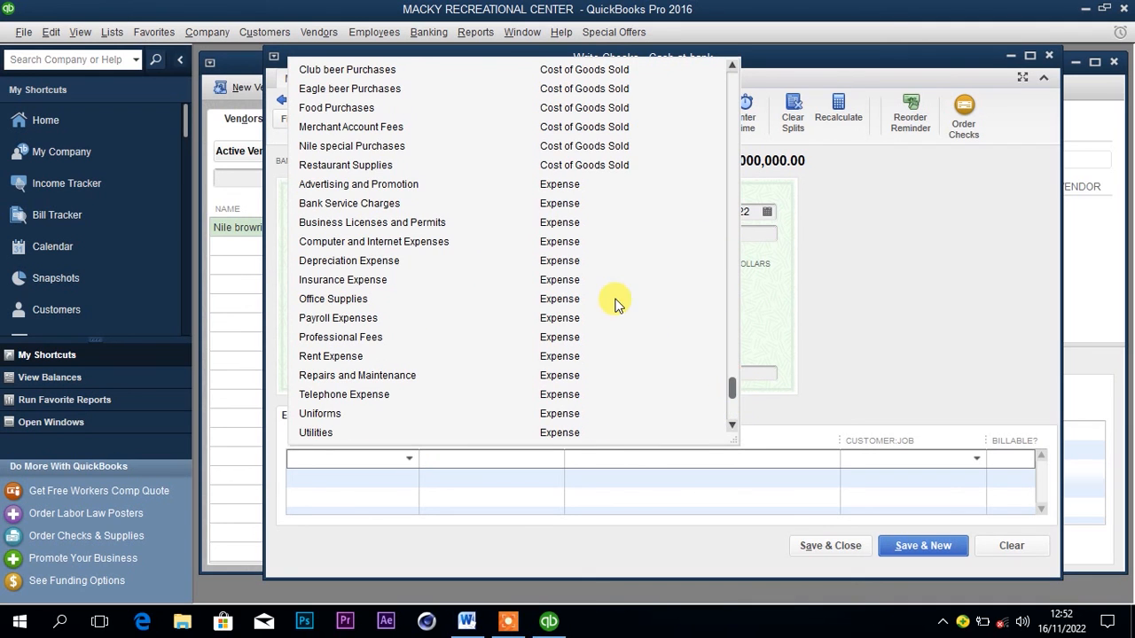
{"action": "left_click", "coordinate": [393, 147]}
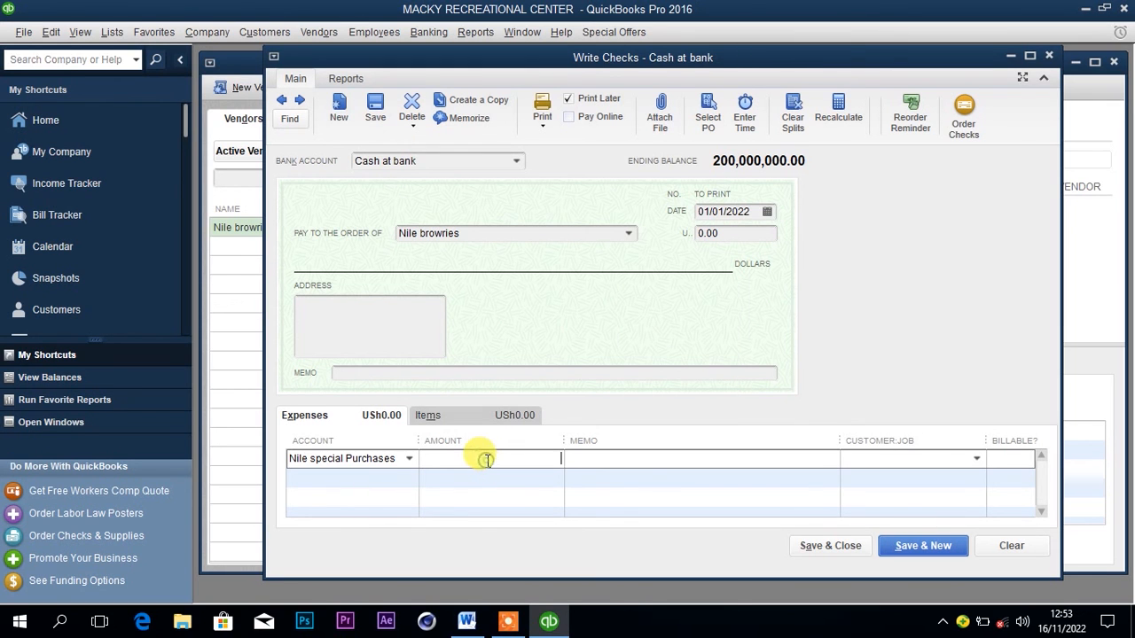
Check the Nile special crate quantity and price in the Word document, and enter 2000000 as the expense line's amount in QuickBooks.
{"action": "left_click", "coordinate": [467, 620]}
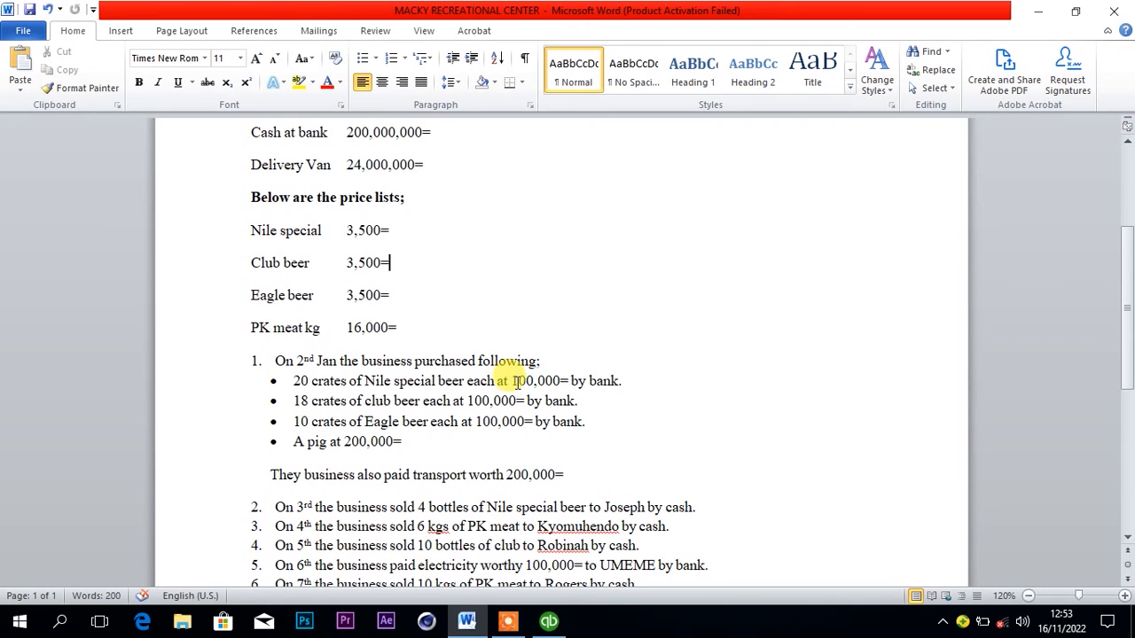
{"action": "mouse_move", "coordinate": [548, 626]}
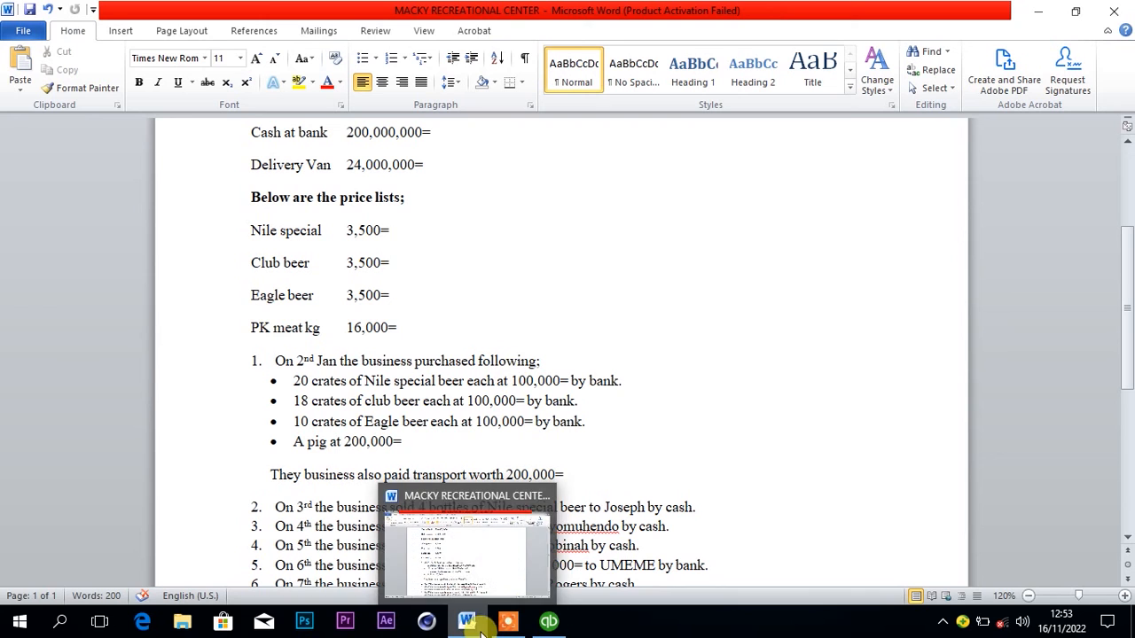
{"action": "left_click", "coordinate": [548, 624]}
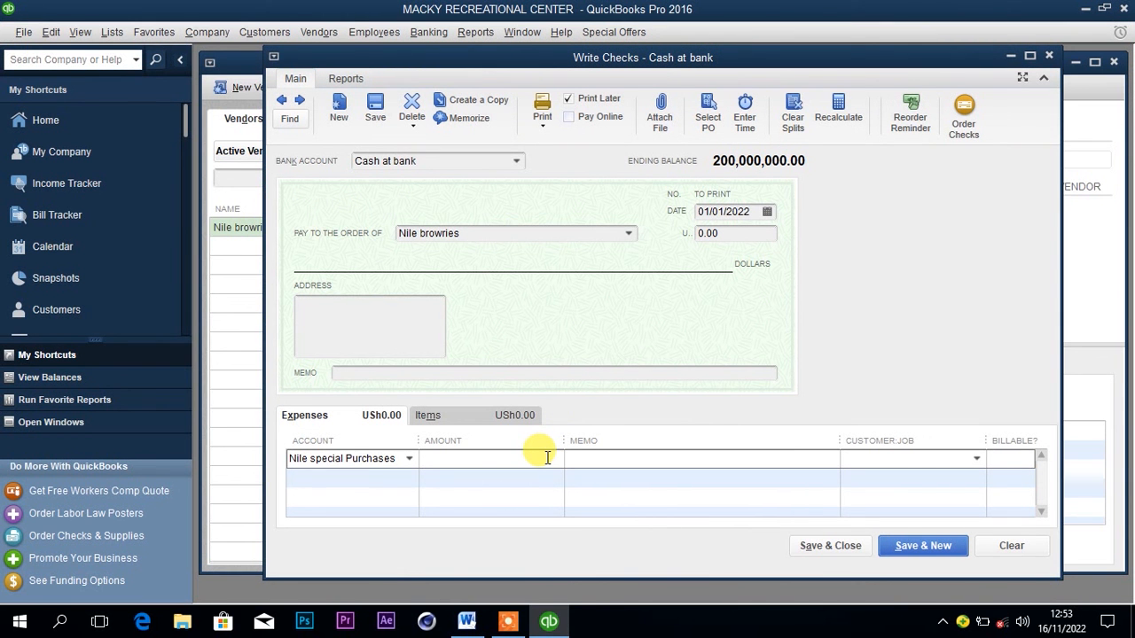
{"action": "type", "text": "2"}
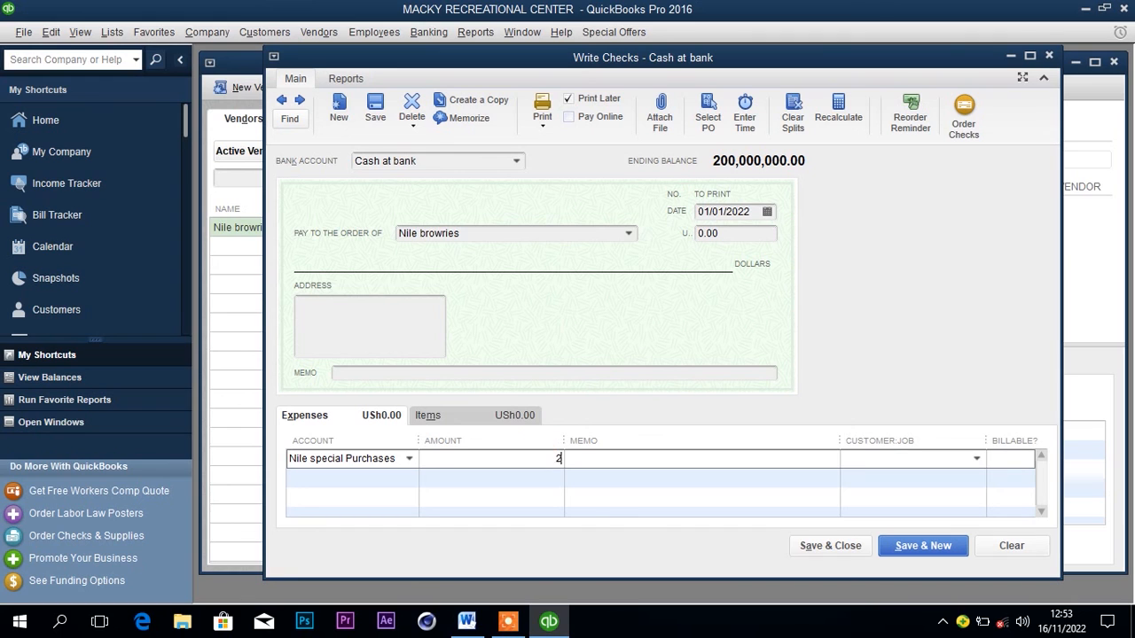
{"action": "type", "text": "000000"}
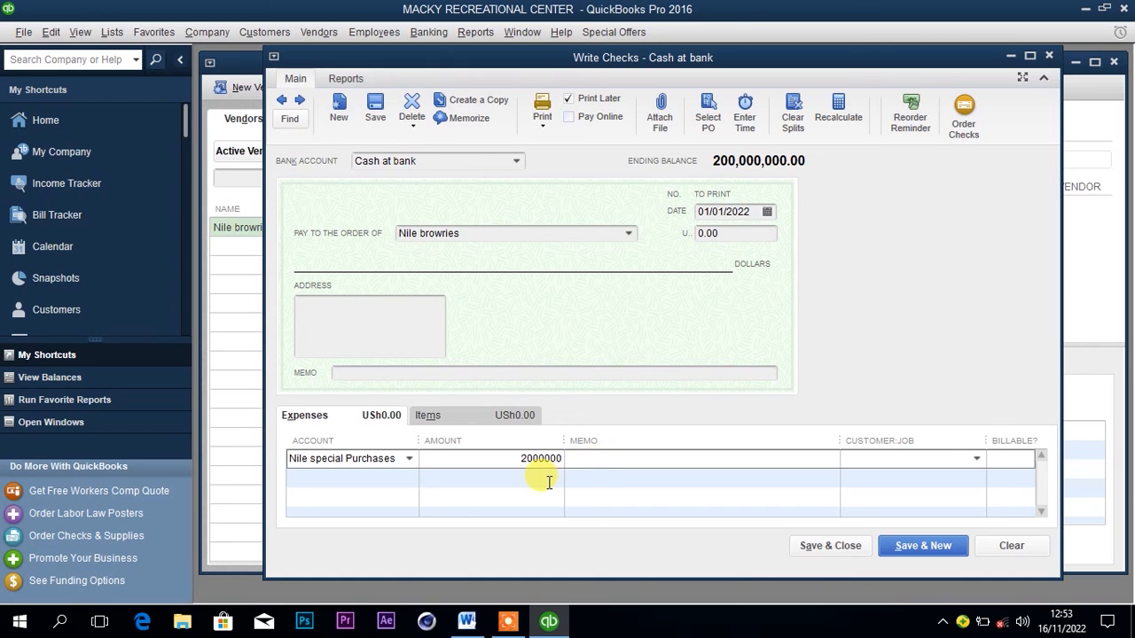
{"action": "key", "text": "Down"}
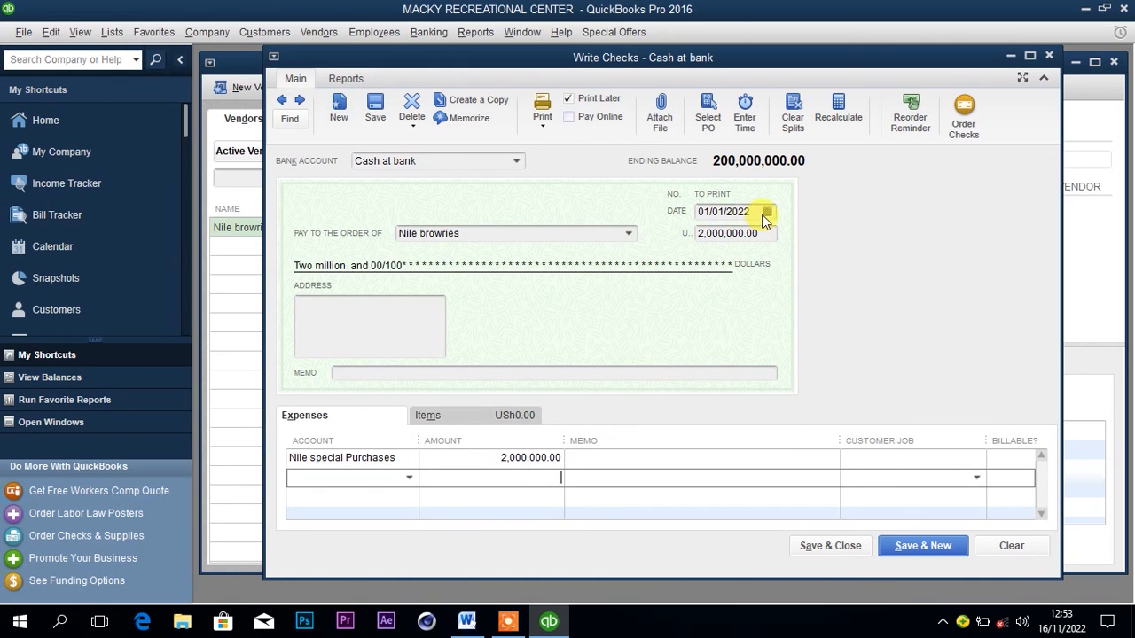
Check the purchase date in the Word document, and set the check's date to 02/01/2022 in QuickBooks.
{"action": "mouse_move", "coordinate": [477, 633]}
{"action": "left_click", "coordinate": [461, 532]}
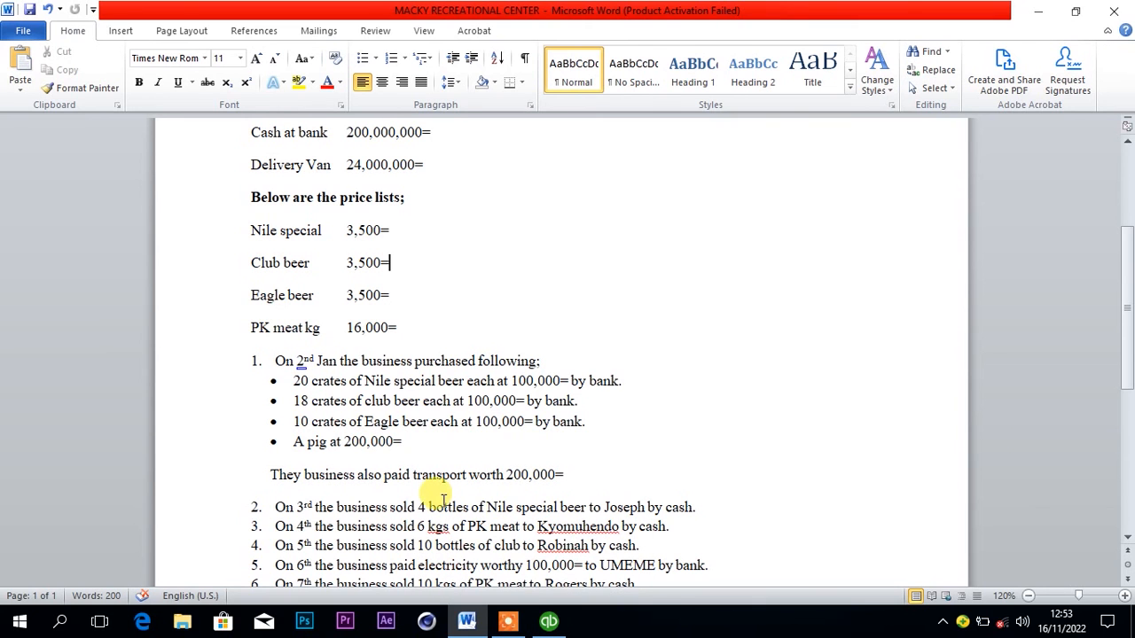
{"action": "left_click", "coordinate": [549, 622]}
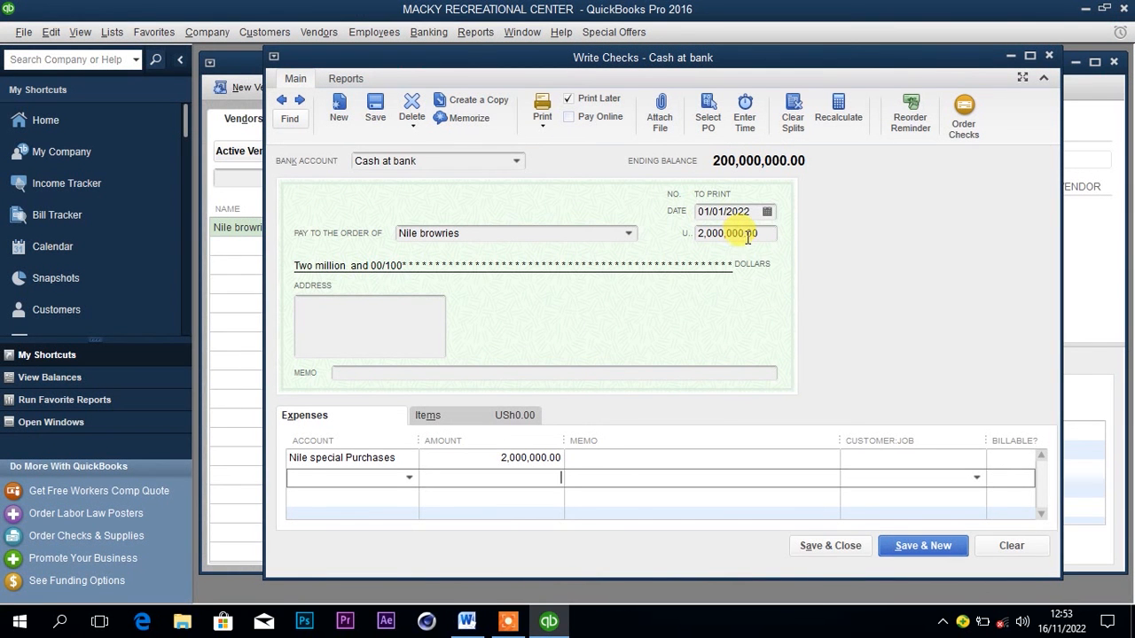
{"action": "left_click", "coordinate": [767, 211]}
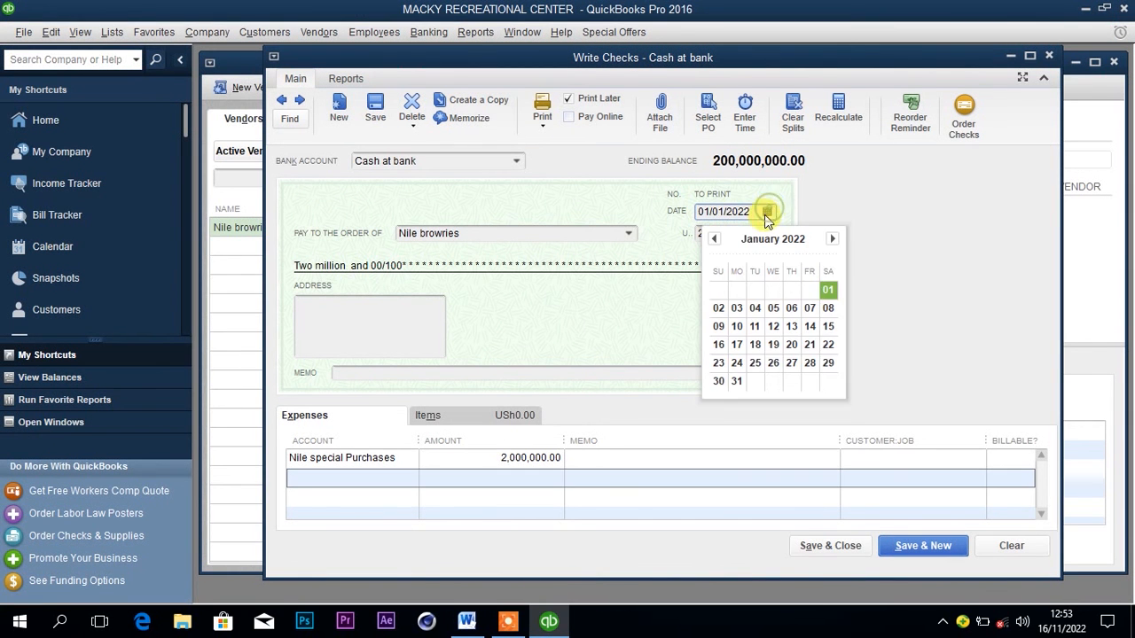
{"action": "left_click", "coordinate": [718, 308]}
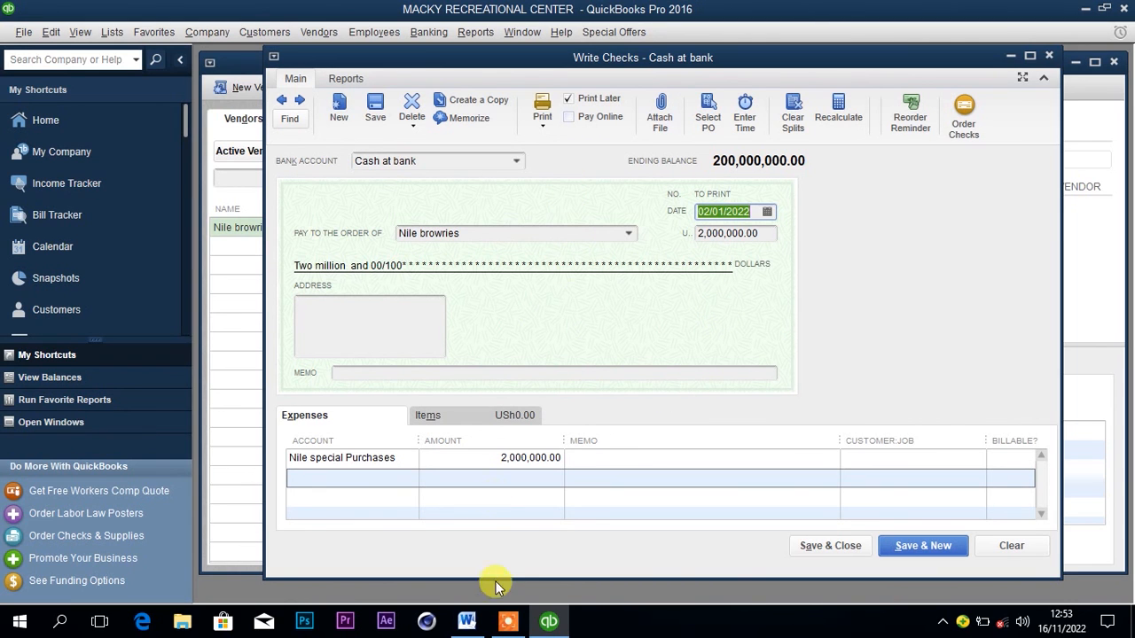
Check the Nile special payment method in the Word document, then try Cash at hand as the check's bank account and switch back to Cash at bank.
{"action": "left_click", "coordinate": [466, 620]}
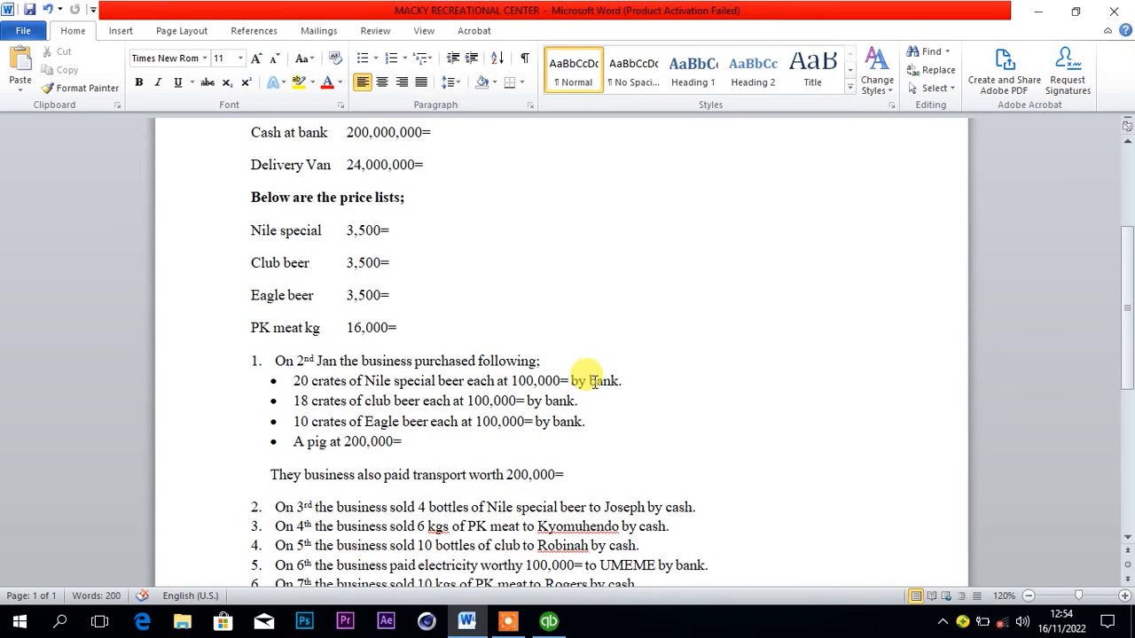
{"action": "left_click", "coordinate": [549, 620]}
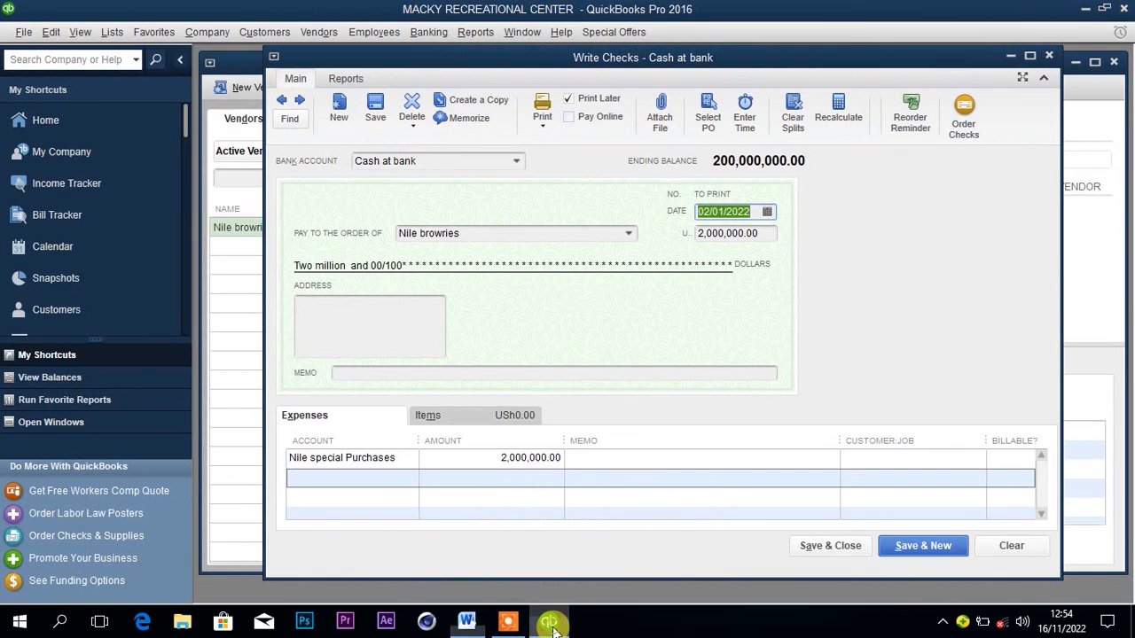
{"action": "left_click", "coordinate": [516, 162]}
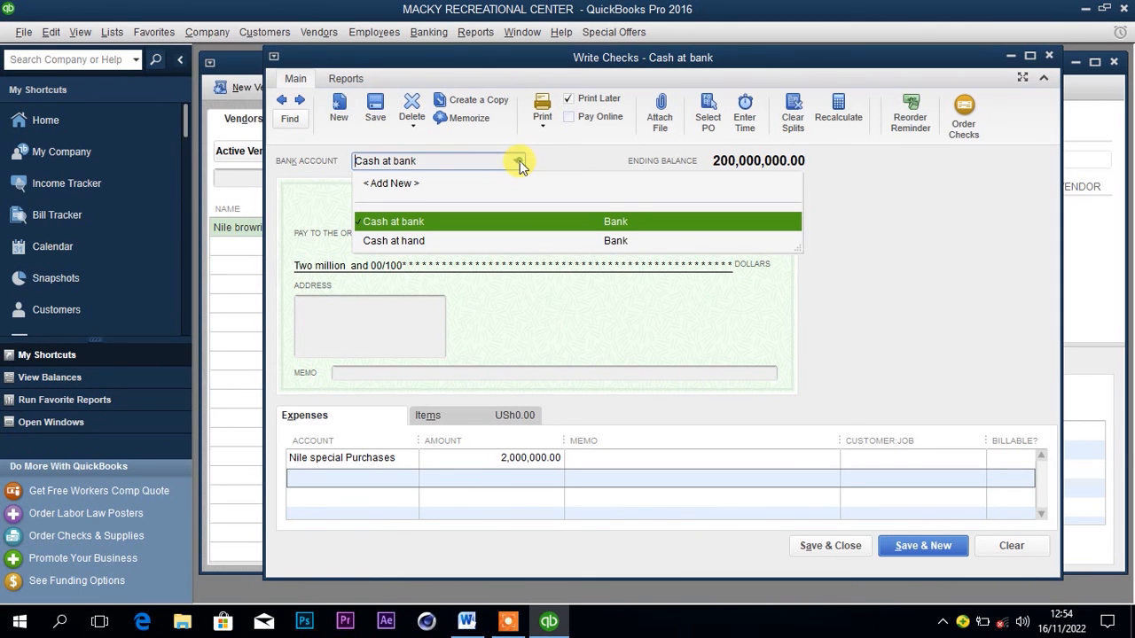
{"action": "left_click", "coordinate": [420, 240]}
{"action": "left_click", "coordinate": [644, 293]}
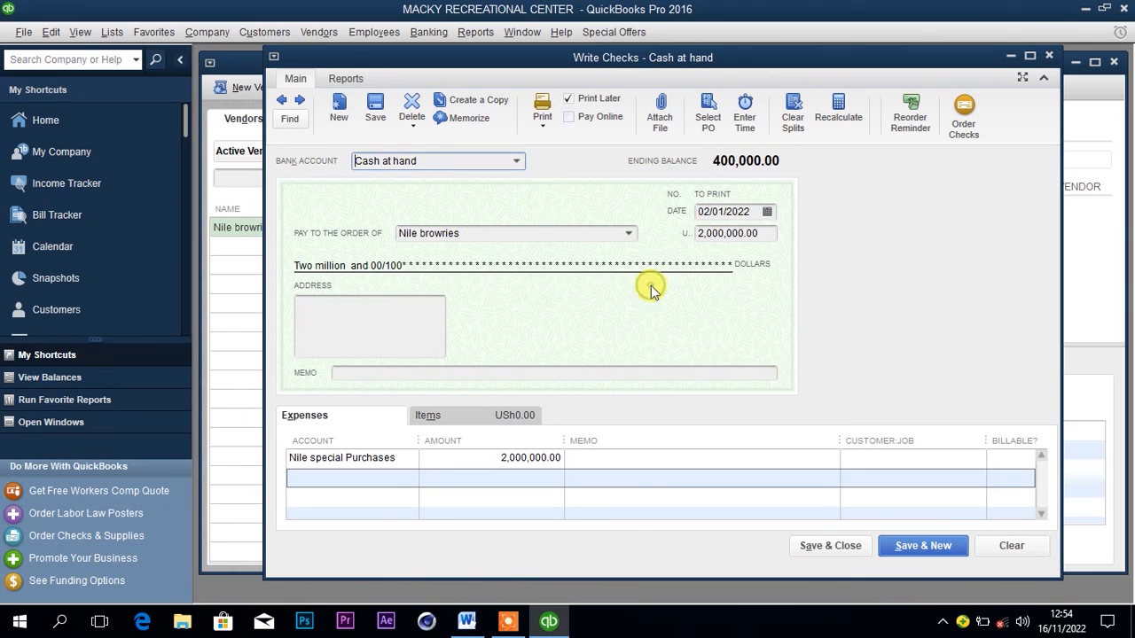
{"action": "left_click", "coordinate": [514, 162]}
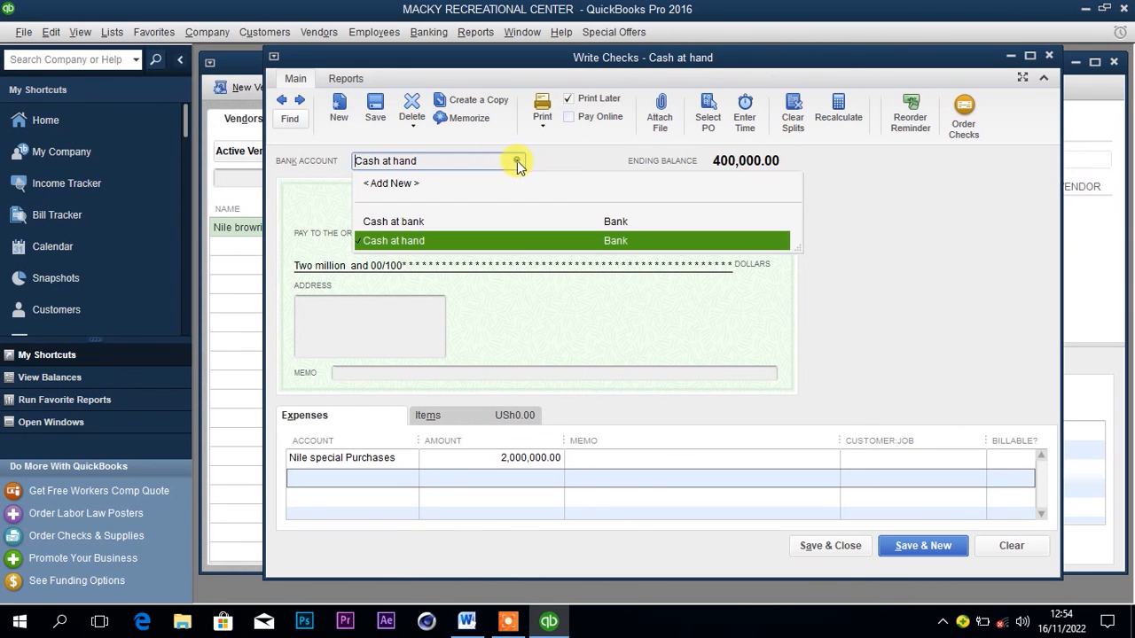
{"action": "left_click", "coordinate": [404, 221]}
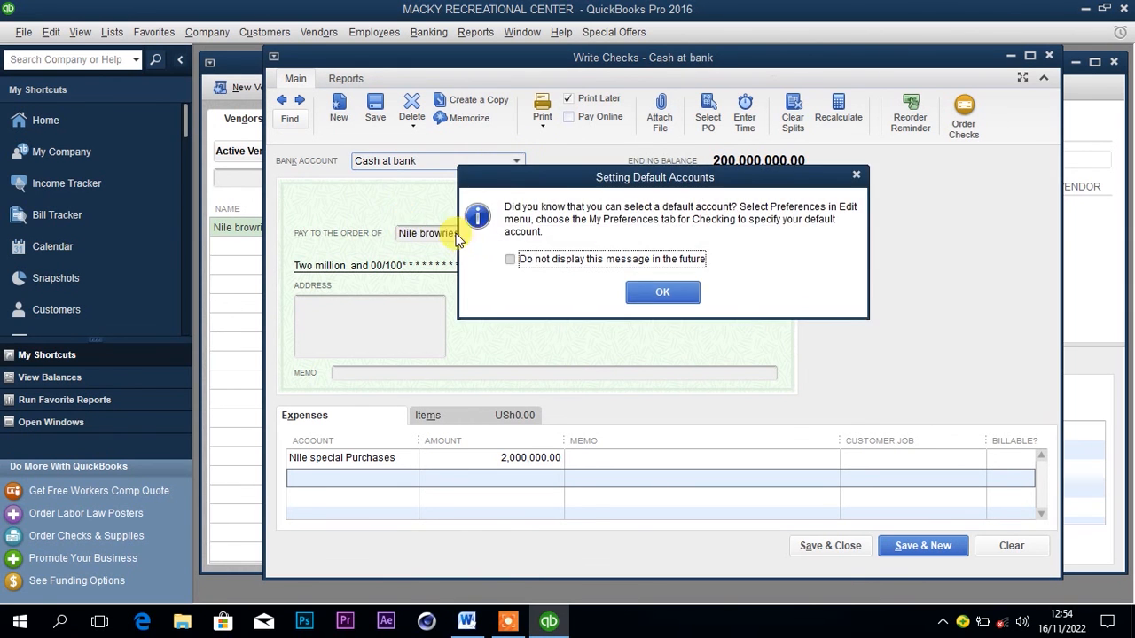
Save and close the Nile special check, dismissing the default-account notice and accepting the past transaction date.
{"action": "left_click", "coordinate": [648, 293]}
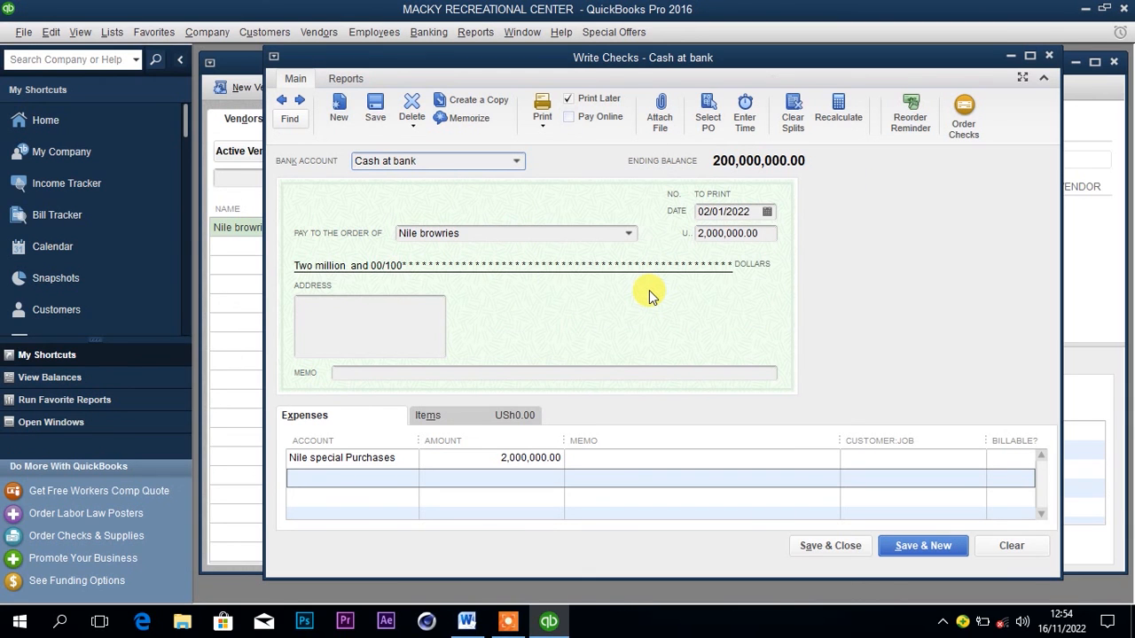
{"action": "left_click", "coordinate": [833, 547]}
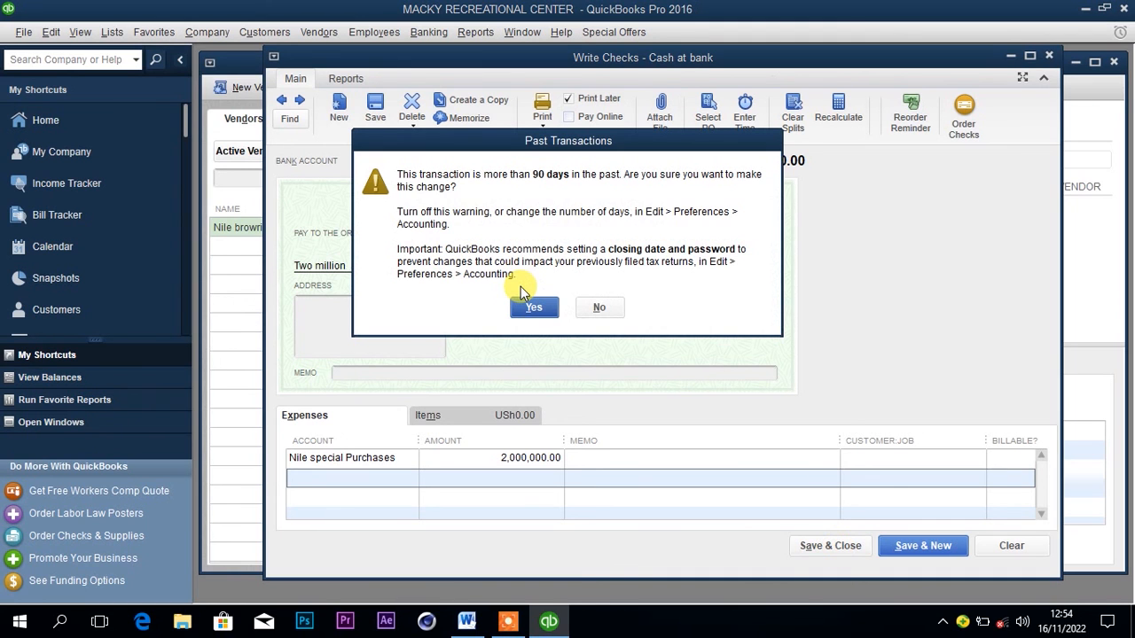
{"action": "left_click", "coordinate": [534, 307]}
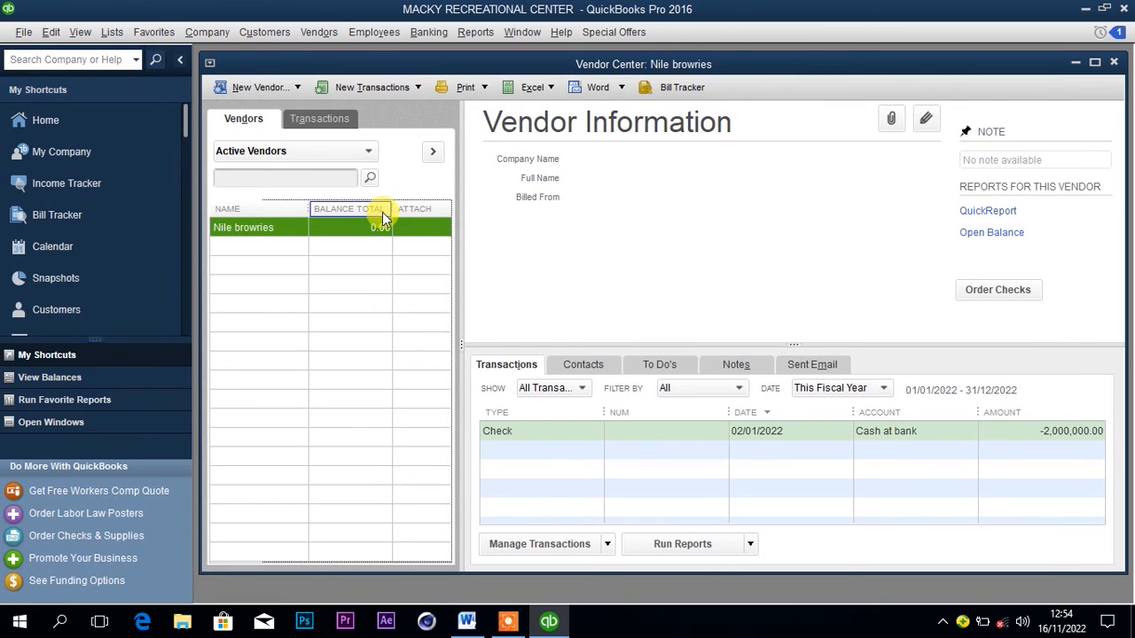
Check the Cash at bank balance in the chart of accounts, and close the list.
{"action": "left_click", "coordinate": [114, 36]}
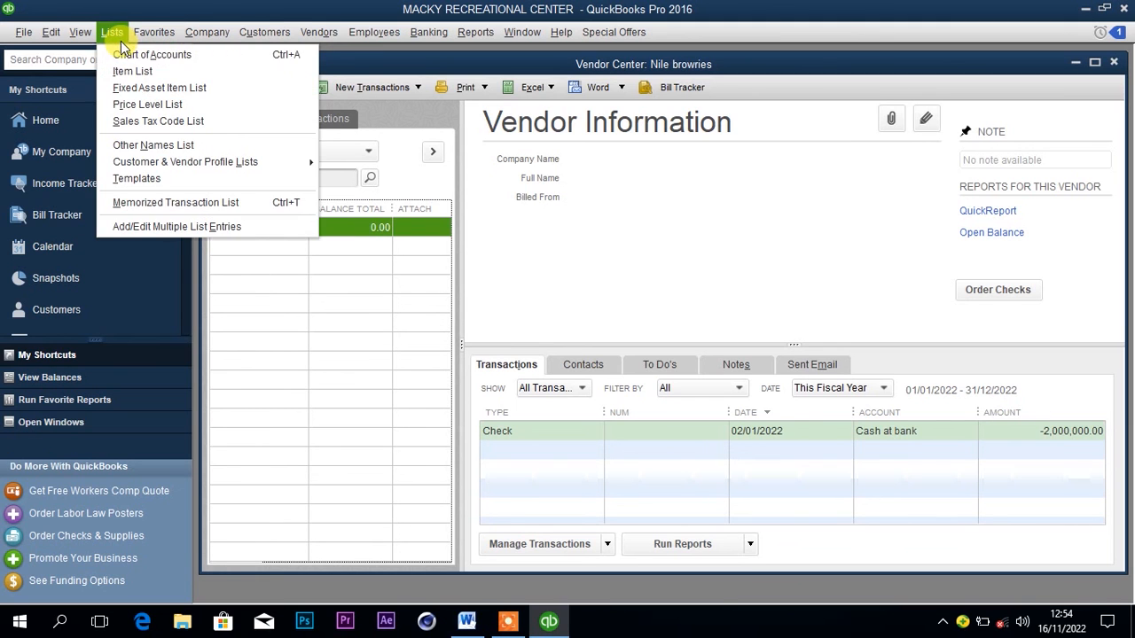
{"action": "left_click", "coordinate": [133, 54]}
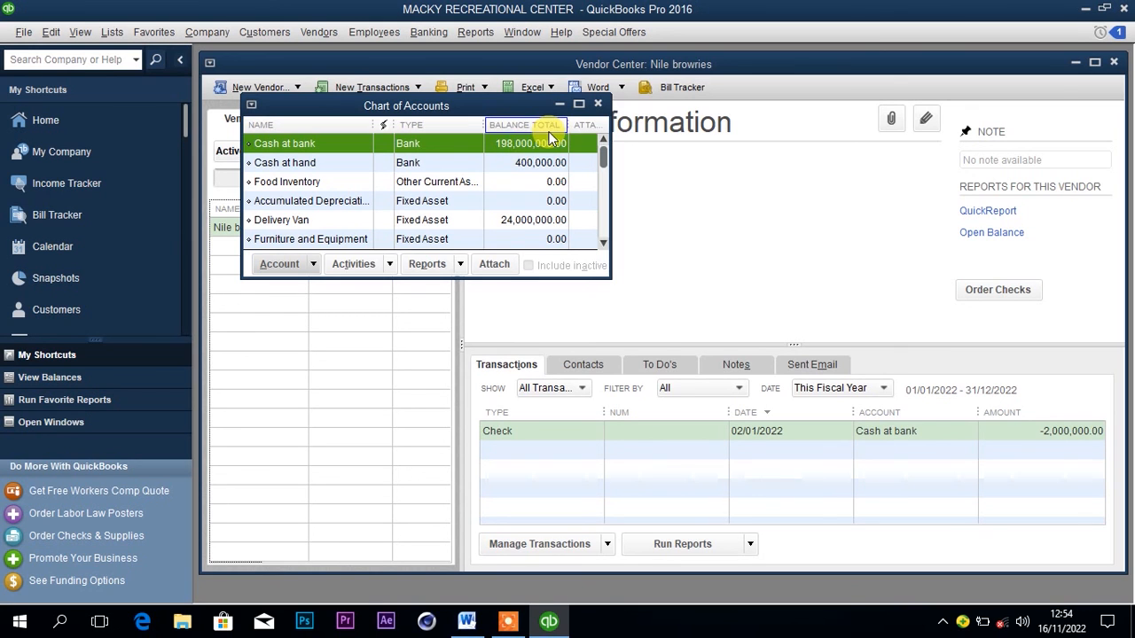
{"action": "left_click", "coordinate": [597, 106]}
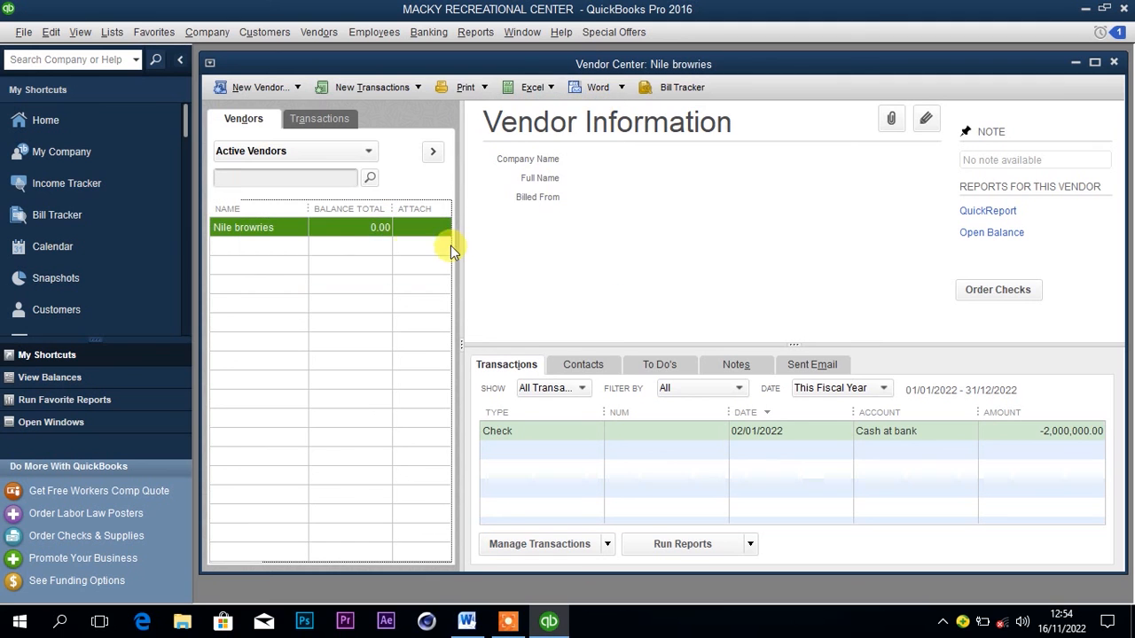
Review the club beer purchase in the Word document, then start a new check in QuickBooks and clear its payee.
{"action": "left_click", "coordinate": [467, 621]}
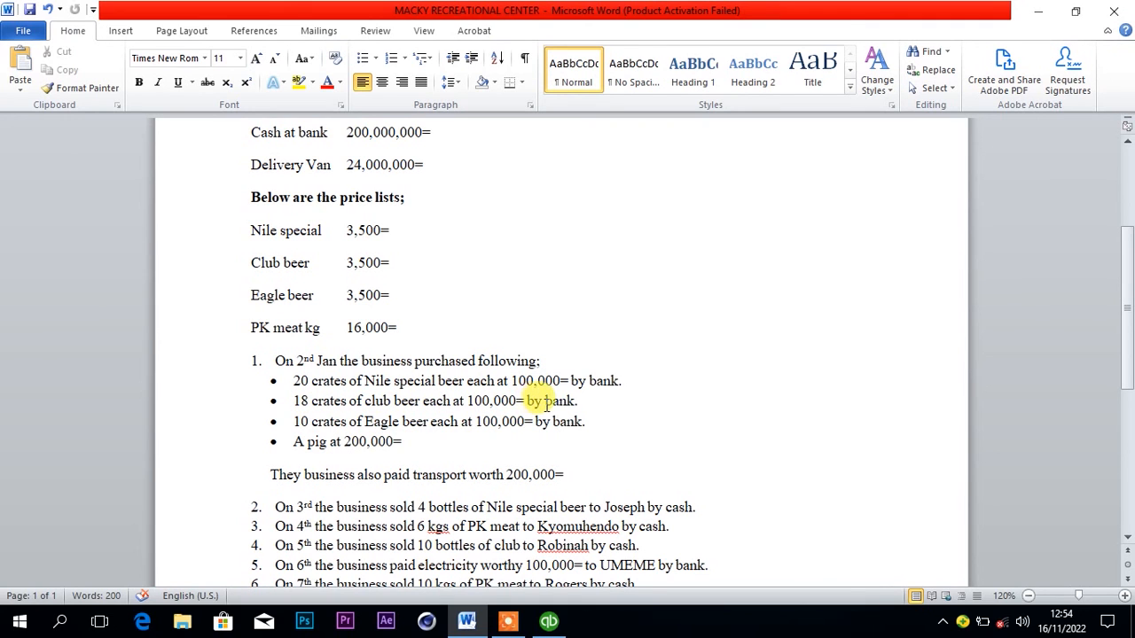
{"action": "left_click", "coordinate": [550, 623]}
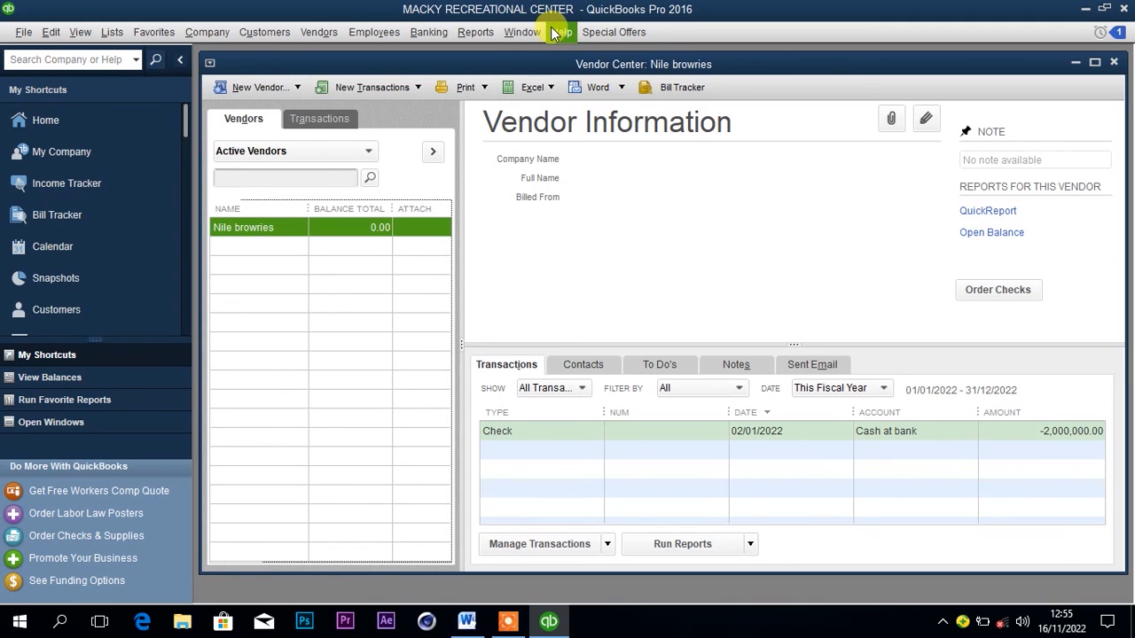
{"action": "left_click", "coordinate": [429, 32]}
{"action": "left_click", "coordinate": [440, 51]}
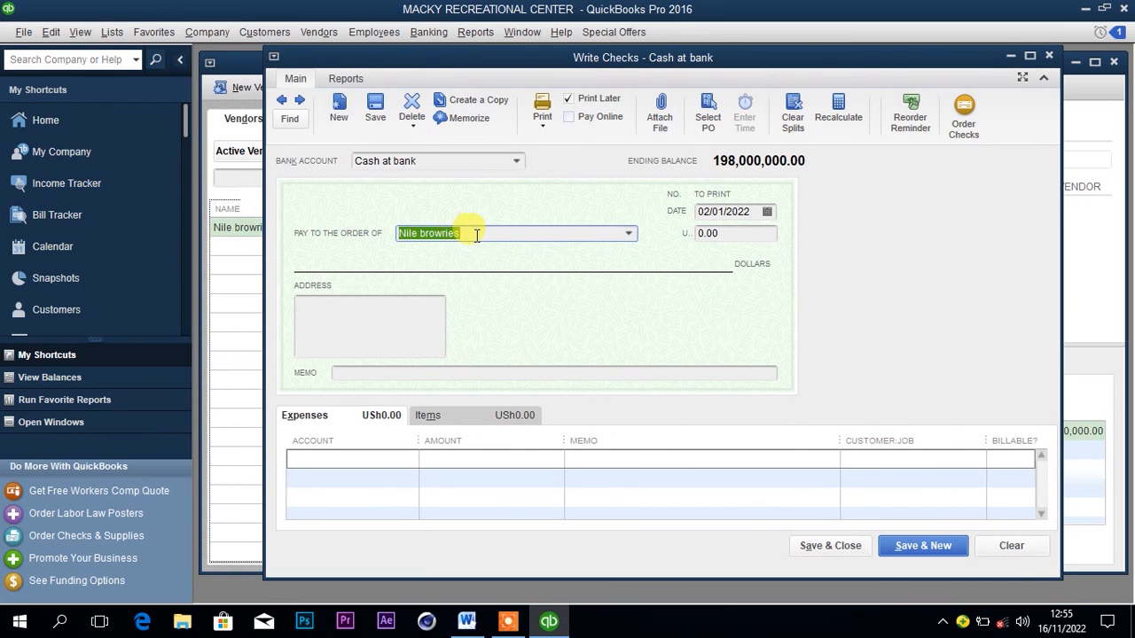
{"action": "key", "text": "BackSpace"}
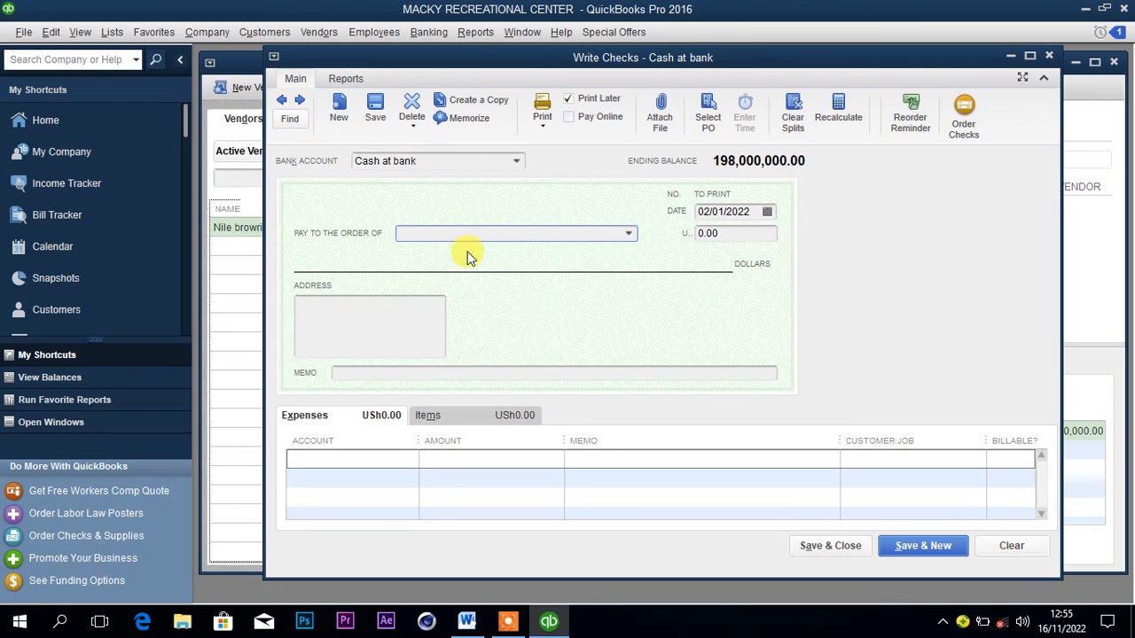
{"action": "left_click", "coordinate": [399, 322]}
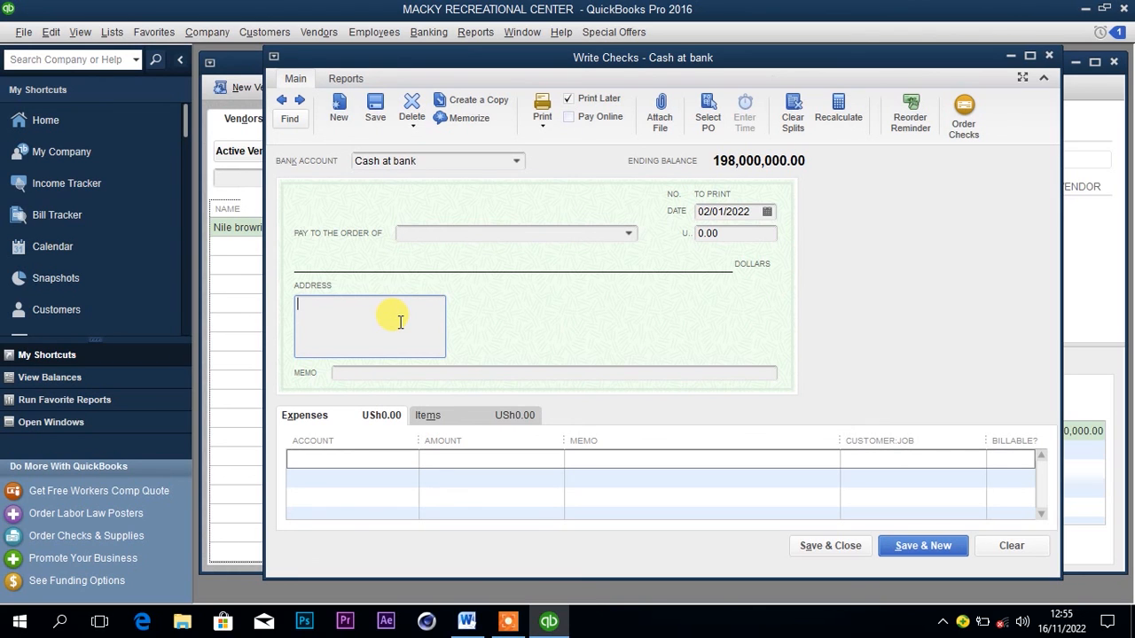
Recheck the purchase list in the Word document, and choose Club beer Purchases as the account on the check's first expense line in QuickBooks.
{"action": "left_click", "coordinate": [368, 460]}
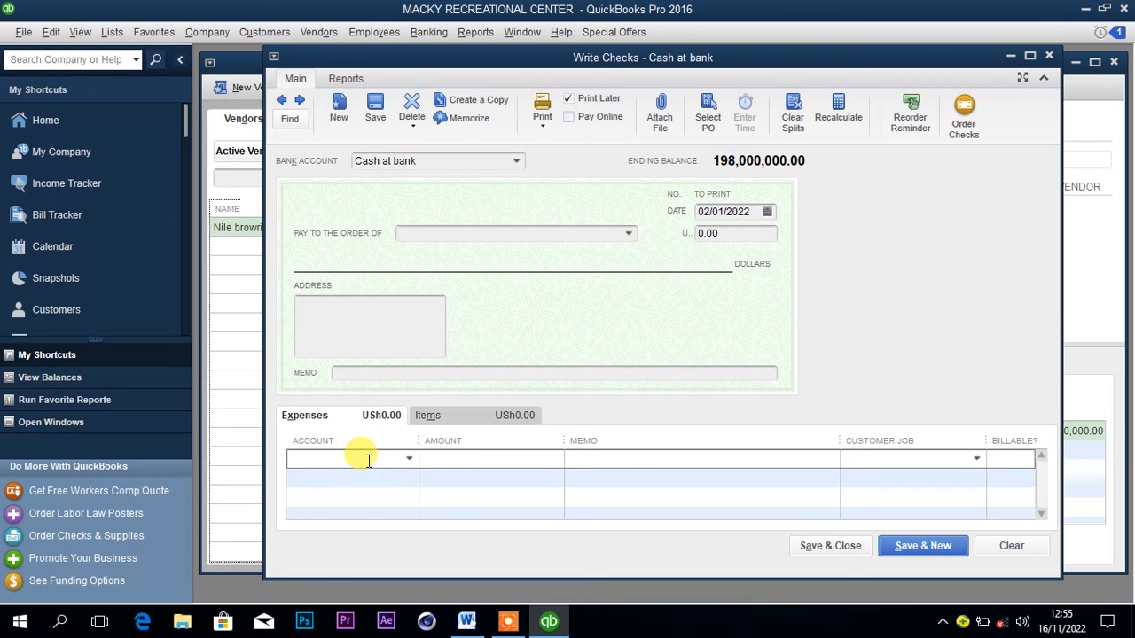
{"action": "left_click", "coordinate": [468, 621]}
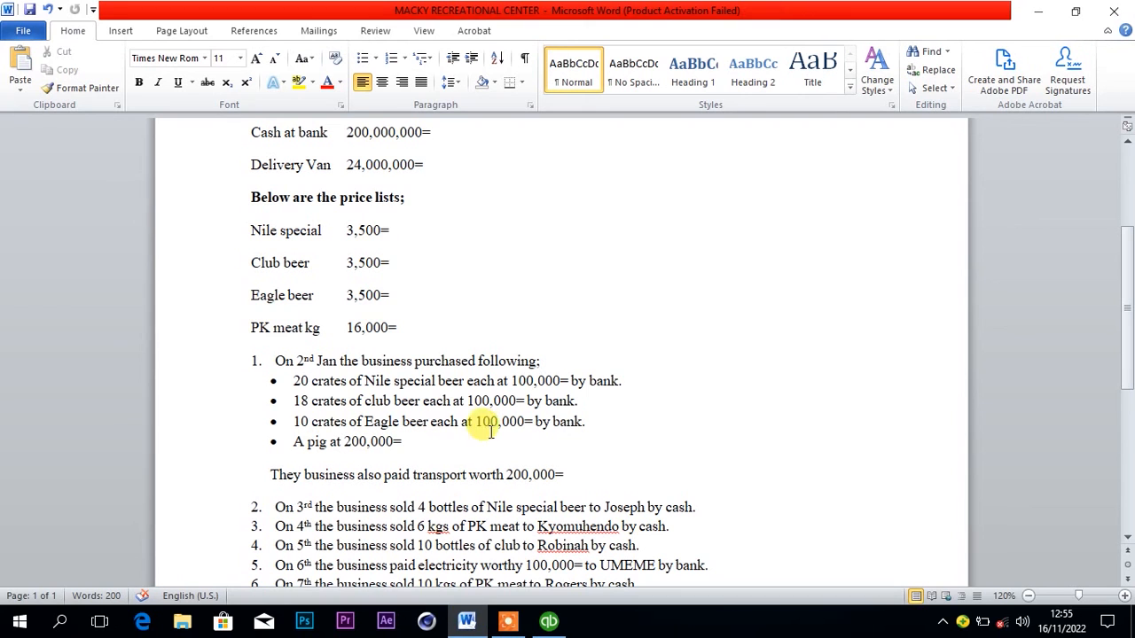
{"action": "left_click", "coordinate": [545, 624]}
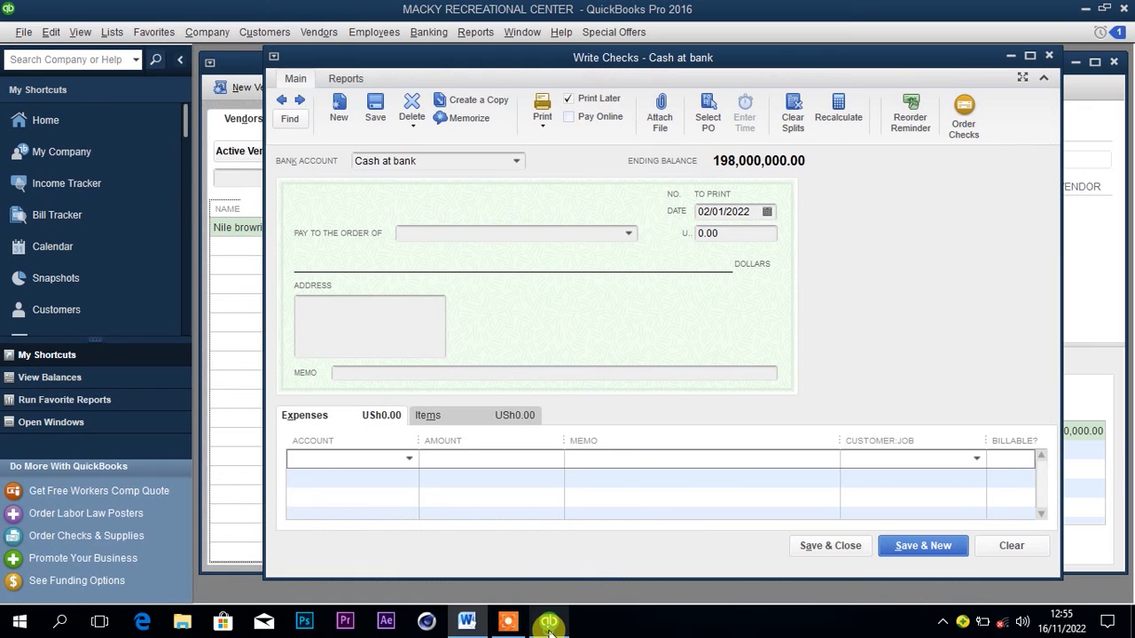
{"action": "left_click", "coordinate": [408, 459]}
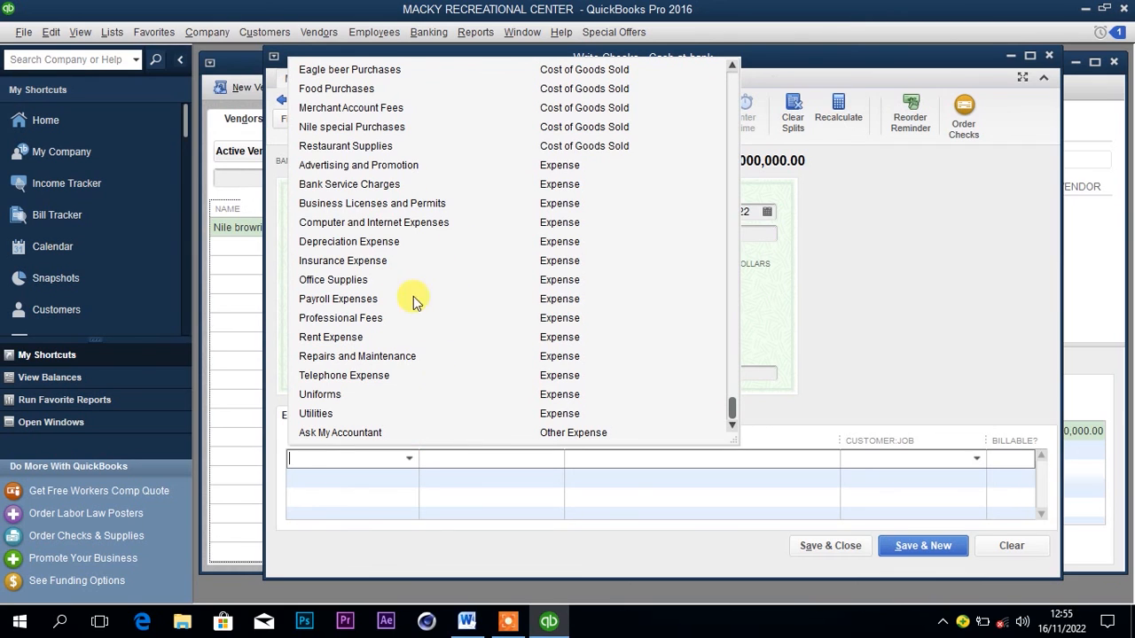
{"action": "left_click", "coordinate": [731, 66]}
{"action": "left_click", "coordinate": [731, 66]}
{"action": "left_click", "coordinate": [732, 66]}
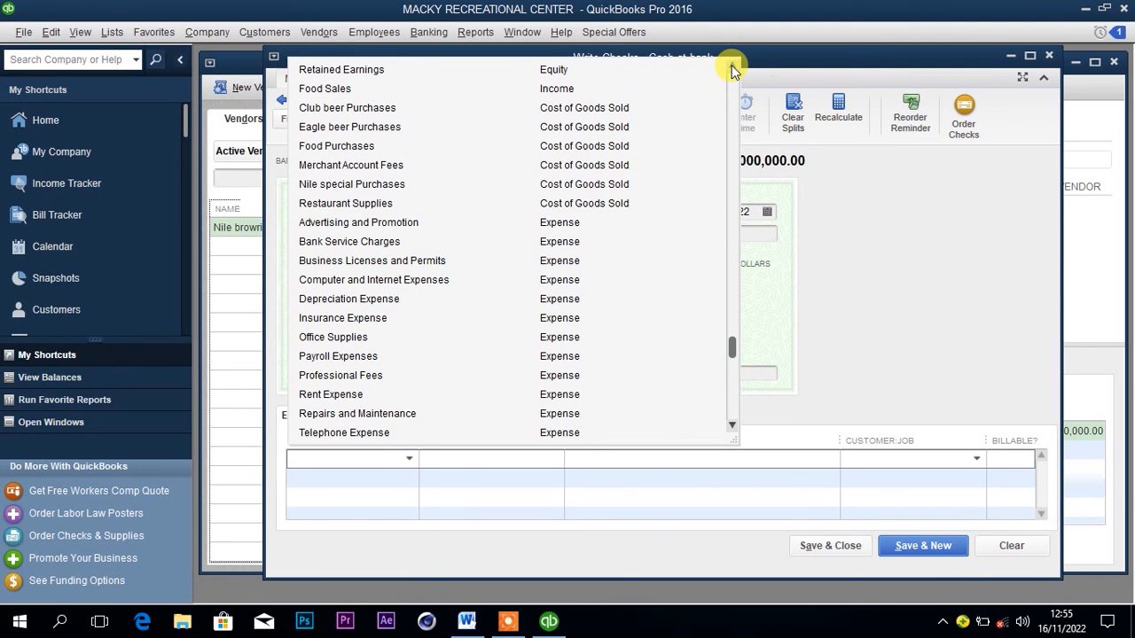
{"action": "left_click", "coordinate": [383, 108]}
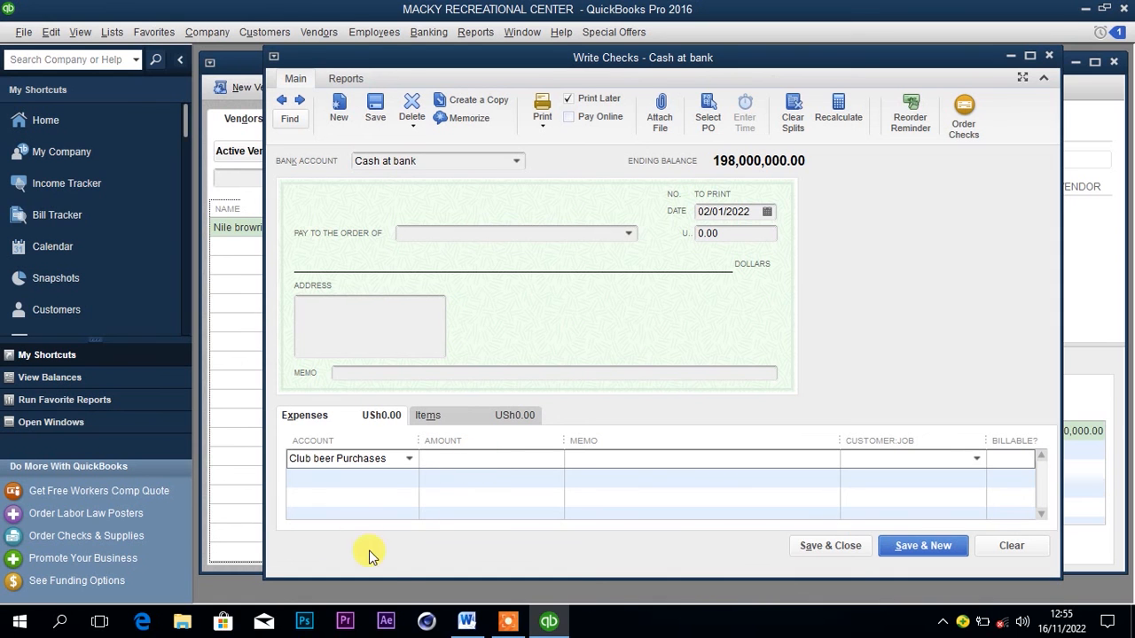
Check the club beer quantity and price in the Word document, and multiply 18 by 100,000 in Calculator.
{"action": "mouse_move", "coordinate": [512, 627]}
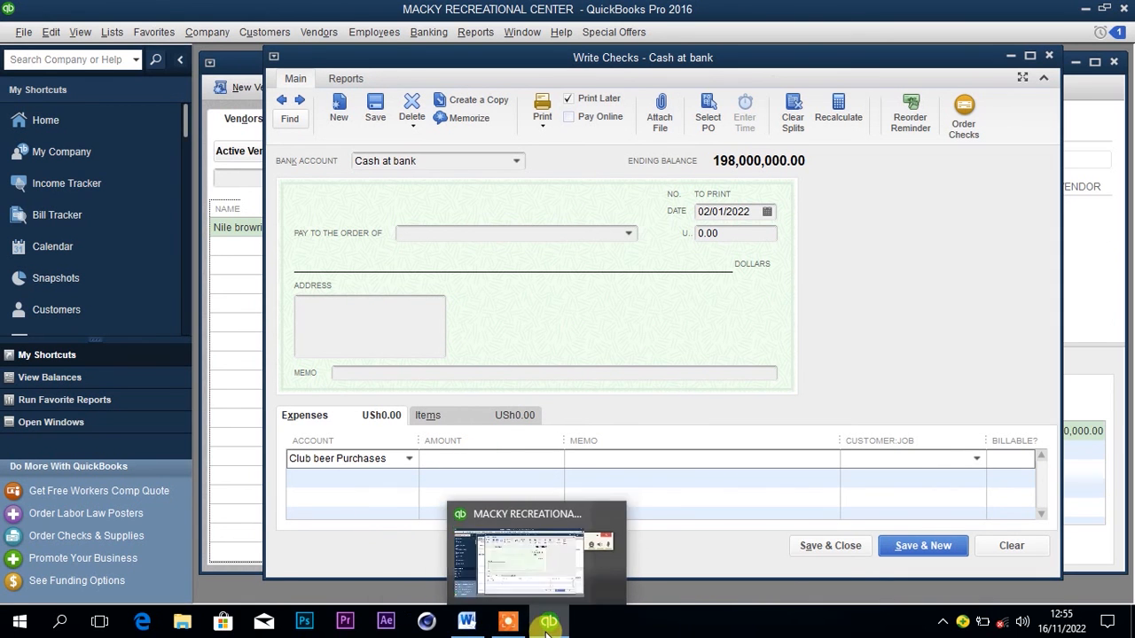
{"action": "left_click", "coordinate": [467, 622]}
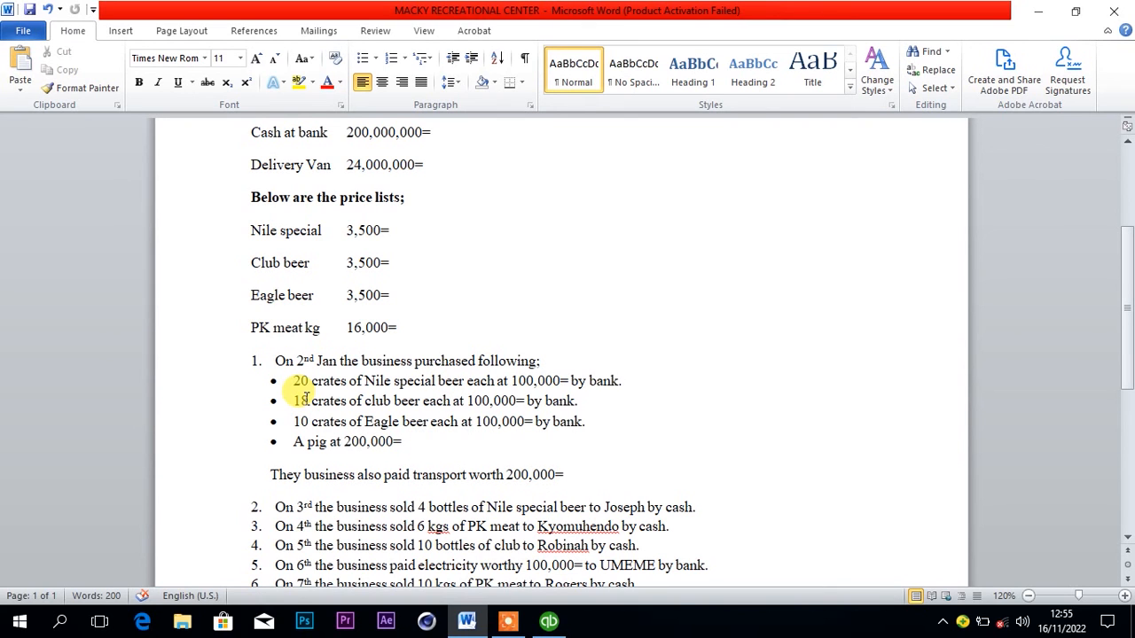
{"action": "left_click", "coordinate": [15, 624]}
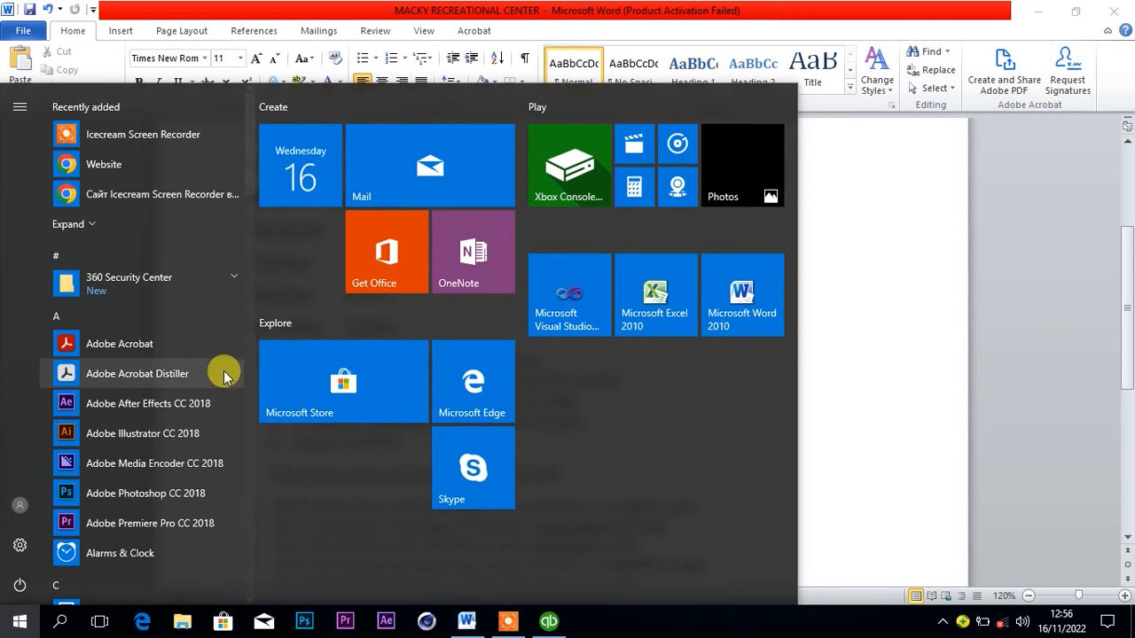
{"action": "left_click", "coordinate": [633, 190]}
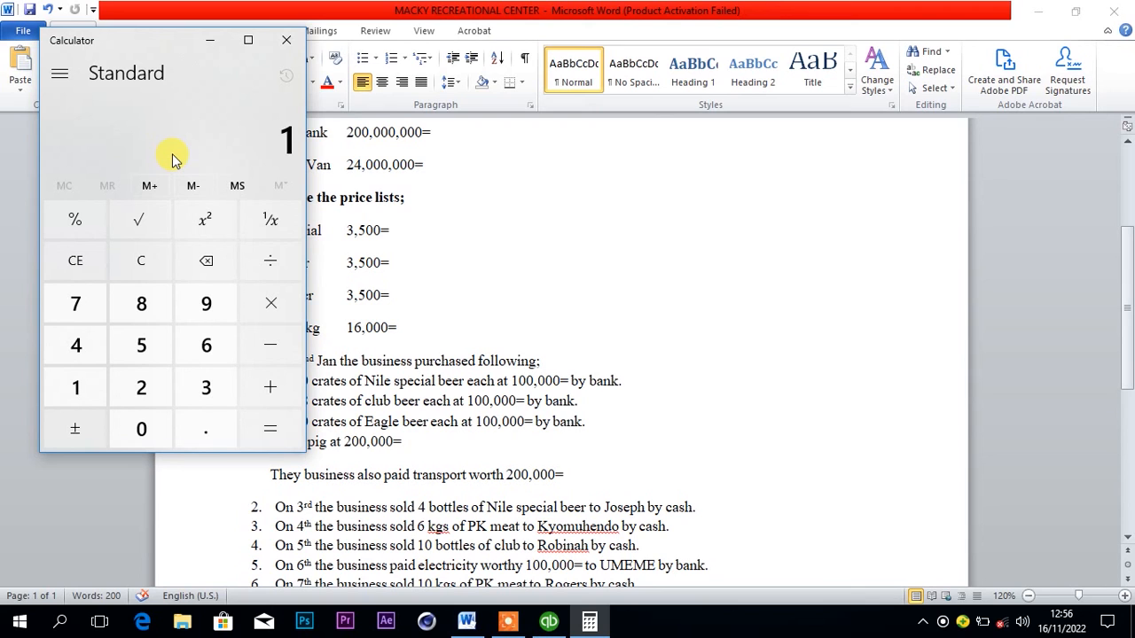
{"action": "type", "text": "8"}
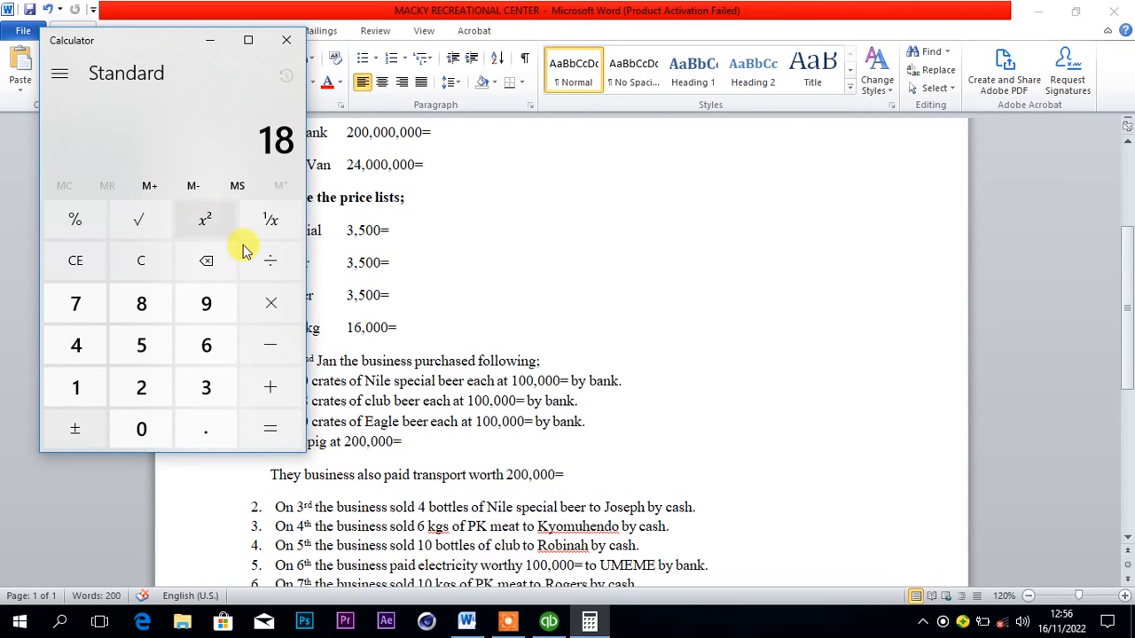
{"action": "left_click", "coordinate": [290, 314]}
{"action": "type", "text": "1"}
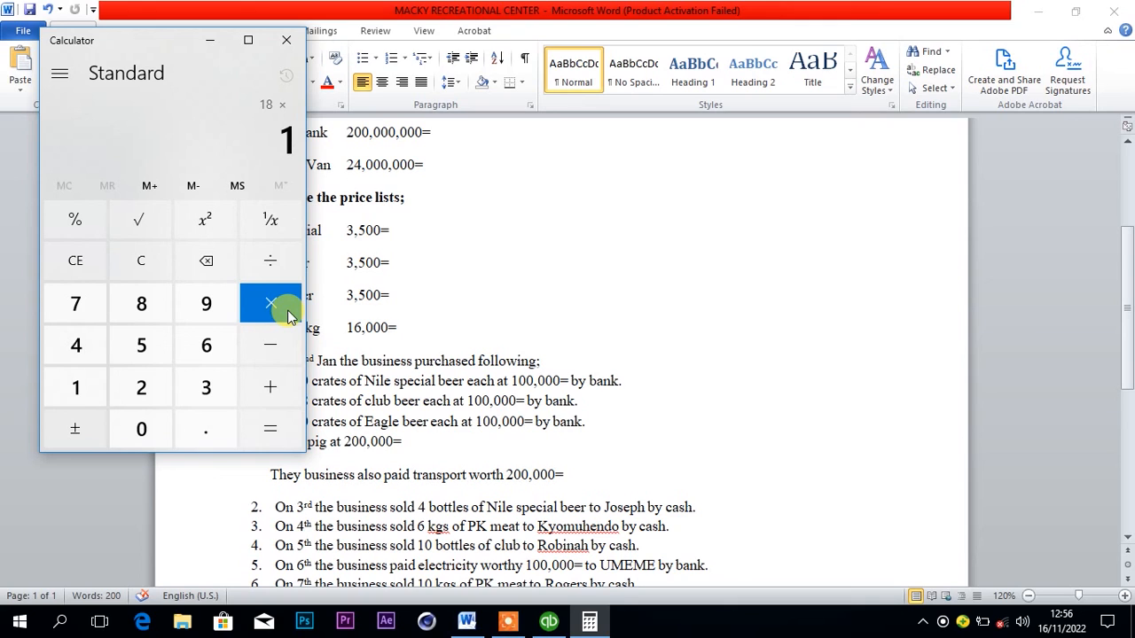
{"action": "type", "text": "00,000"}
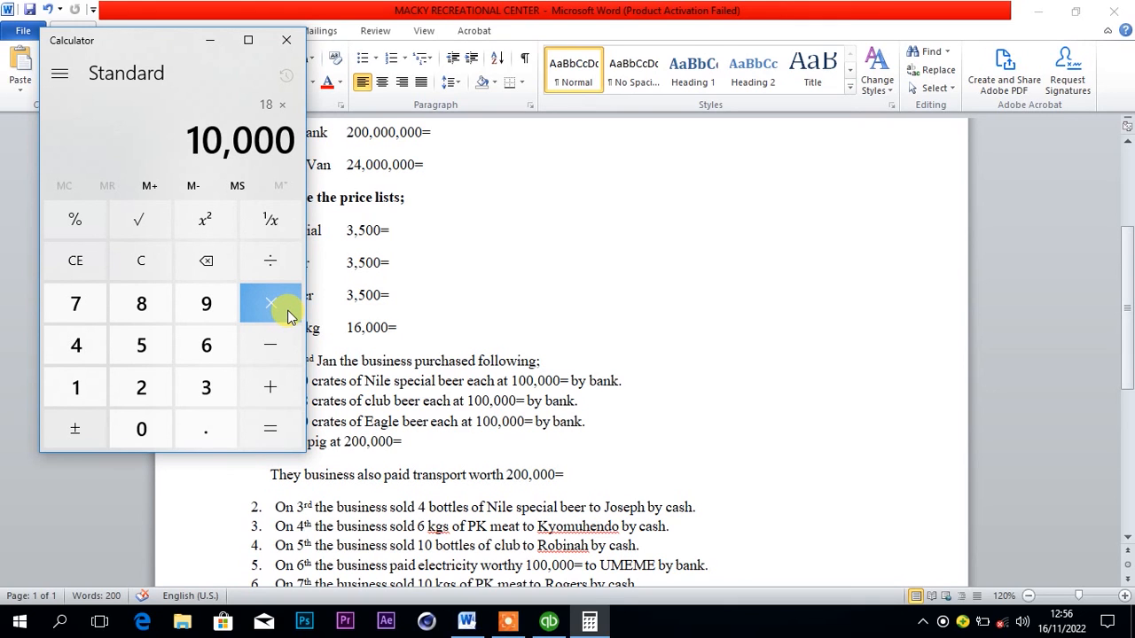
{"action": "key", "text": "Return"}
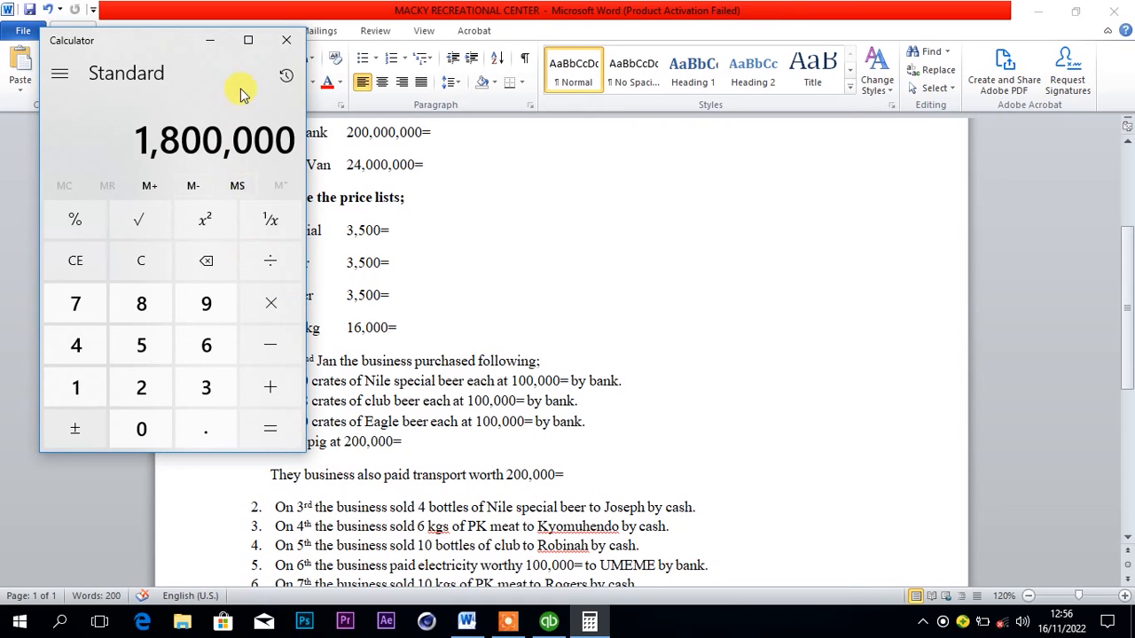
{"action": "left_click", "coordinate": [220, 46]}
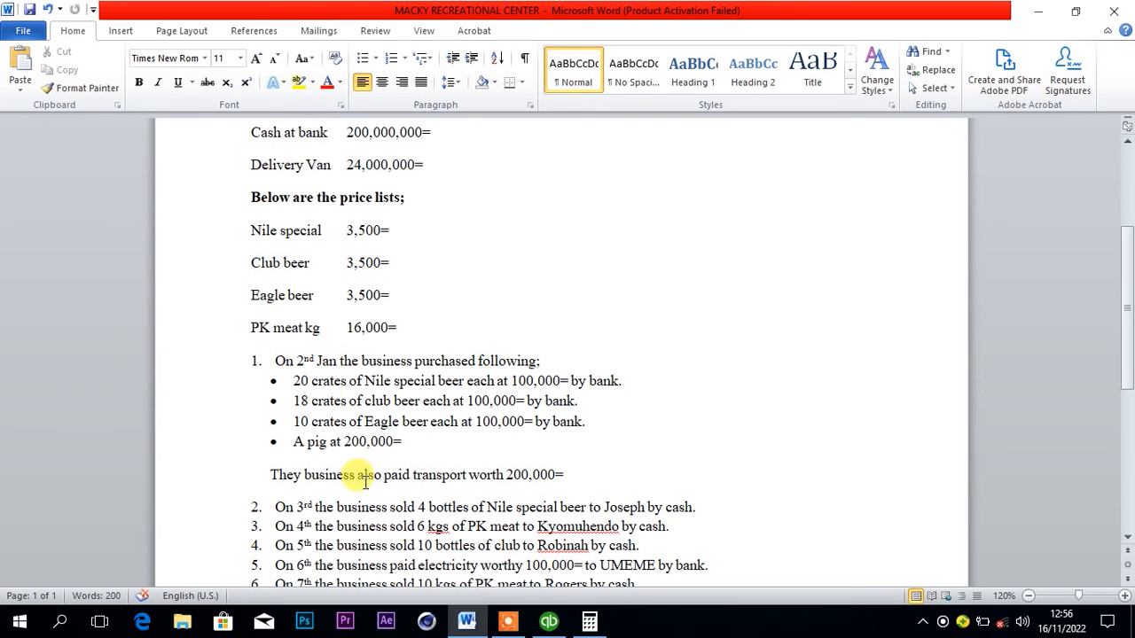
Enter 1800000 as the Club beer Purchases amount on the QuickBooks check, and set the check's date to 02/01/2022.
{"action": "left_click", "coordinate": [549, 624]}
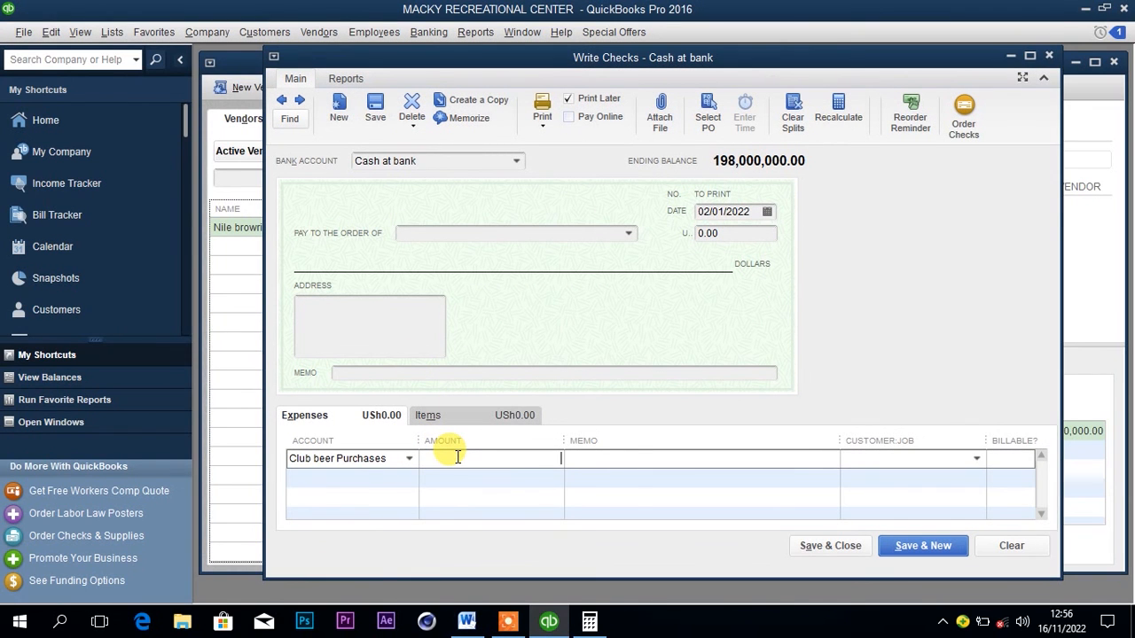
{"action": "type", "text": "1,"}
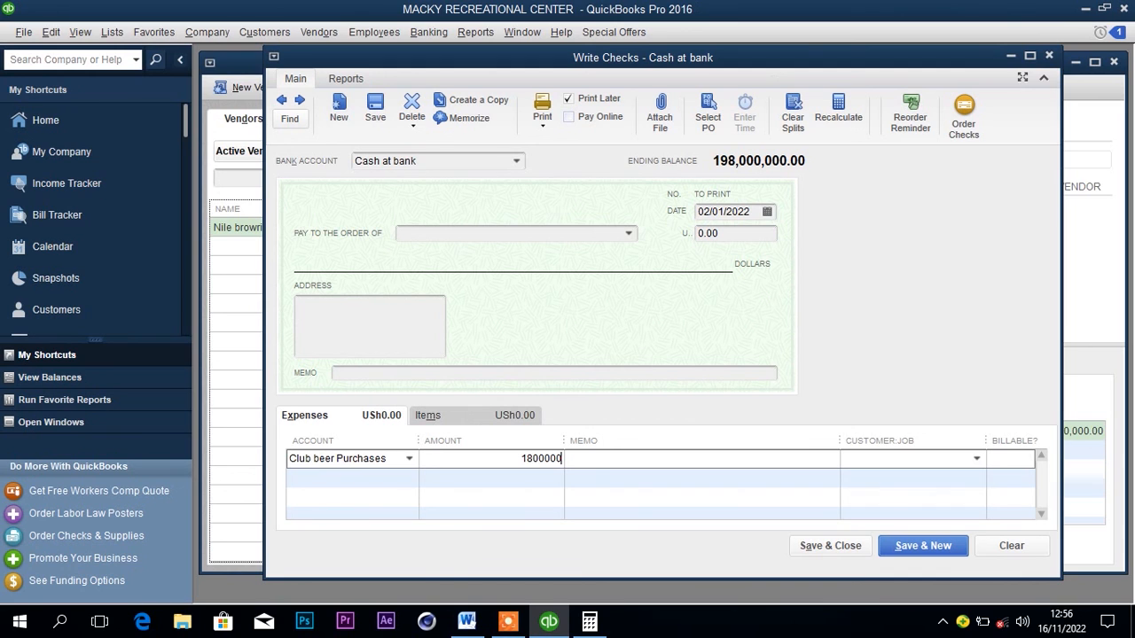
{"action": "type", "text": "800,000"}
{"action": "left_click", "coordinate": [768, 212]}
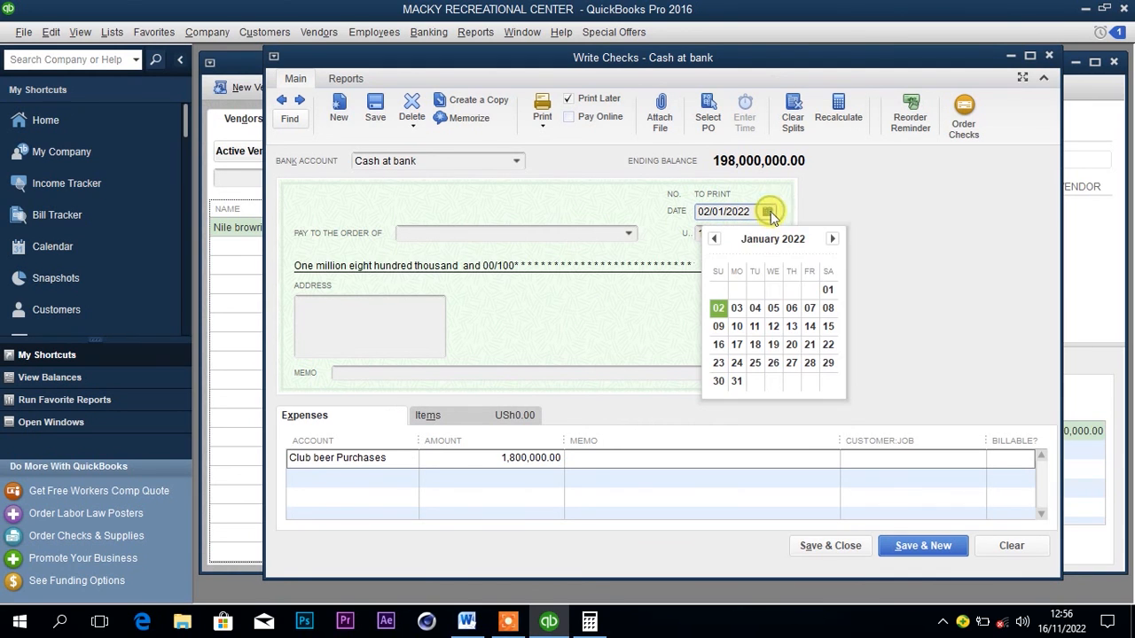
{"action": "left_click", "coordinate": [719, 309]}
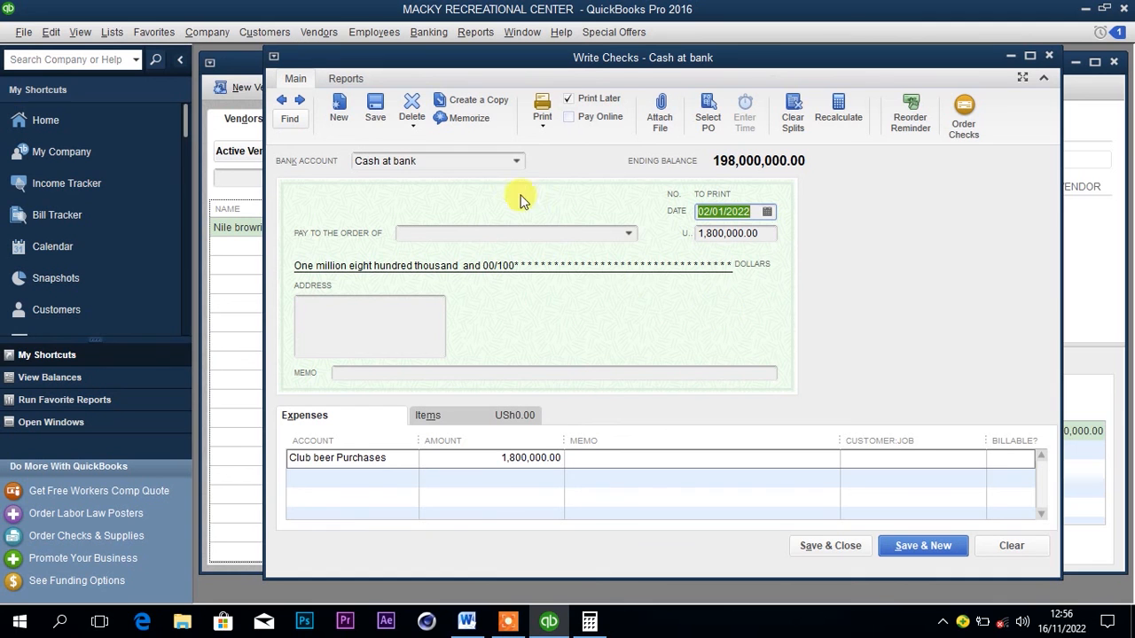
Check the club beer payment method in the Word document, then save and close the QuickBooks check, accepting its past date.
{"action": "left_click", "coordinate": [466, 621]}
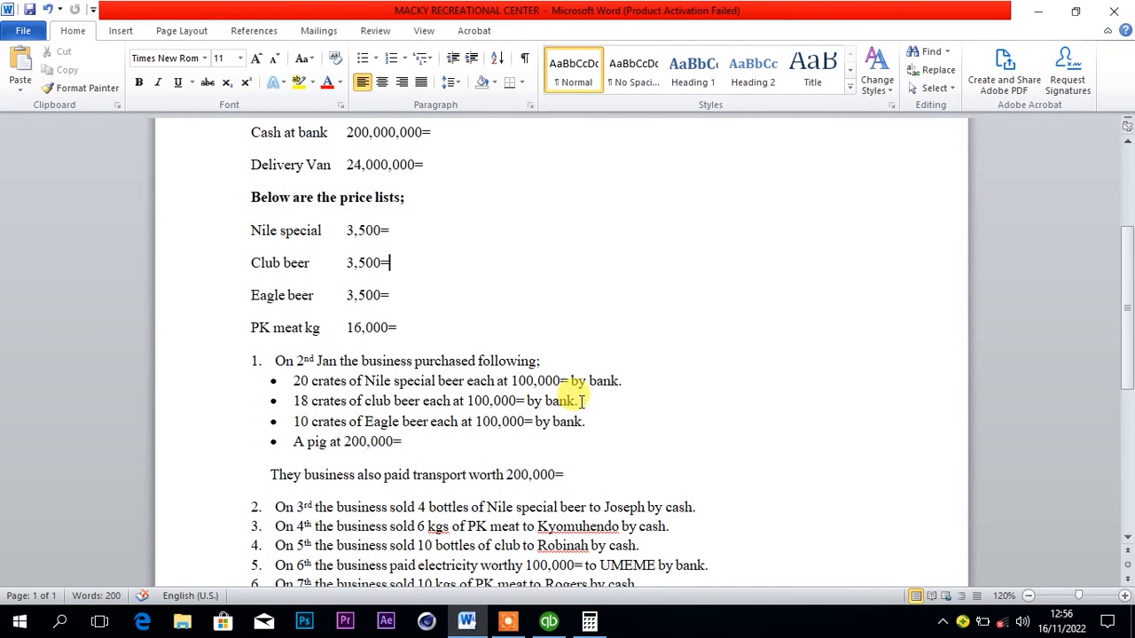
{"action": "left_click", "coordinate": [549, 621]}
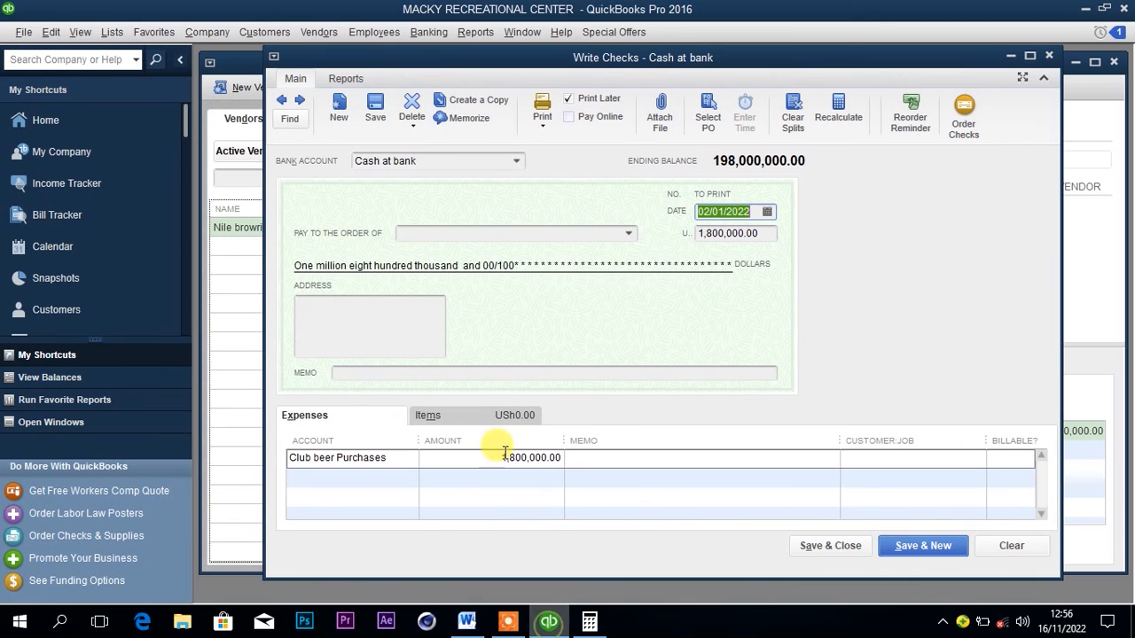
{"action": "left_click", "coordinate": [462, 373]}
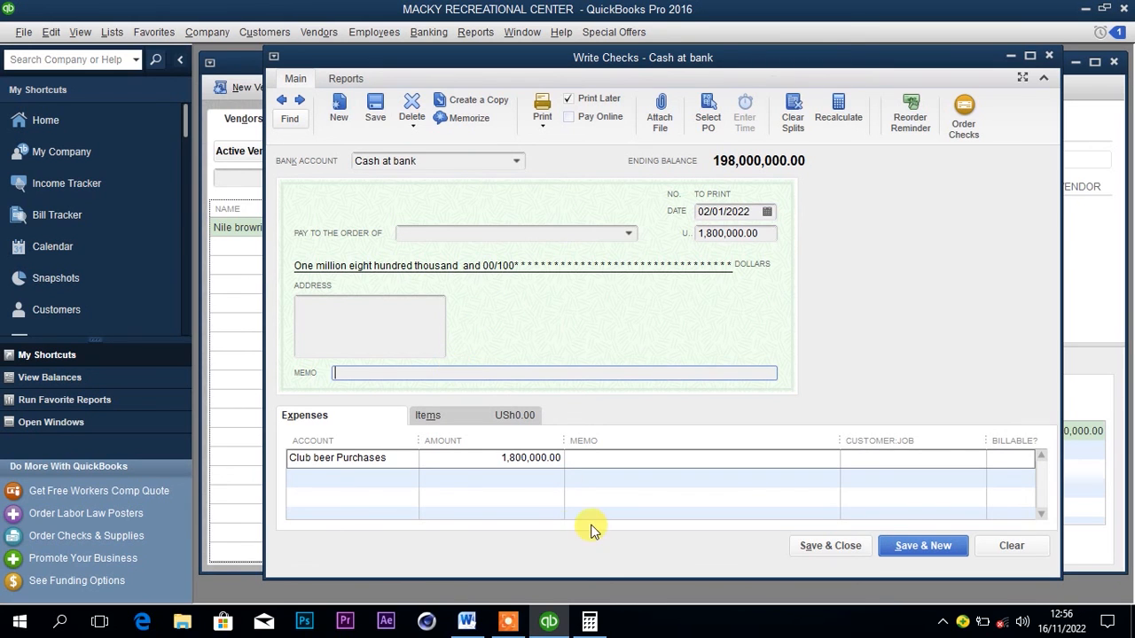
{"action": "left_click", "coordinate": [822, 546]}
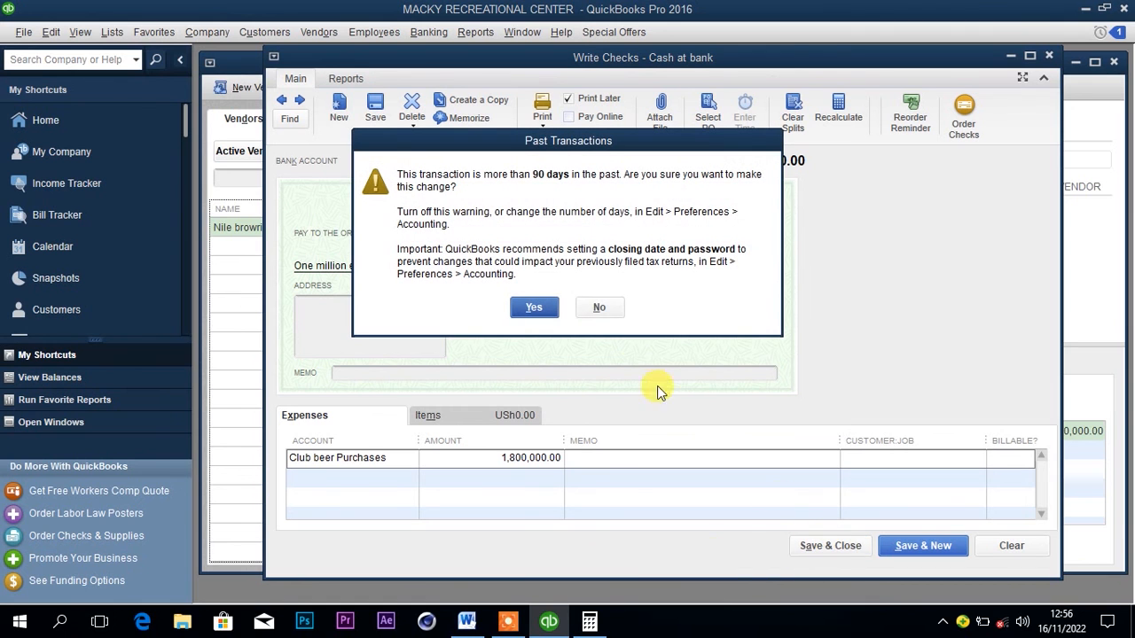
{"action": "left_click", "coordinate": [535, 308]}
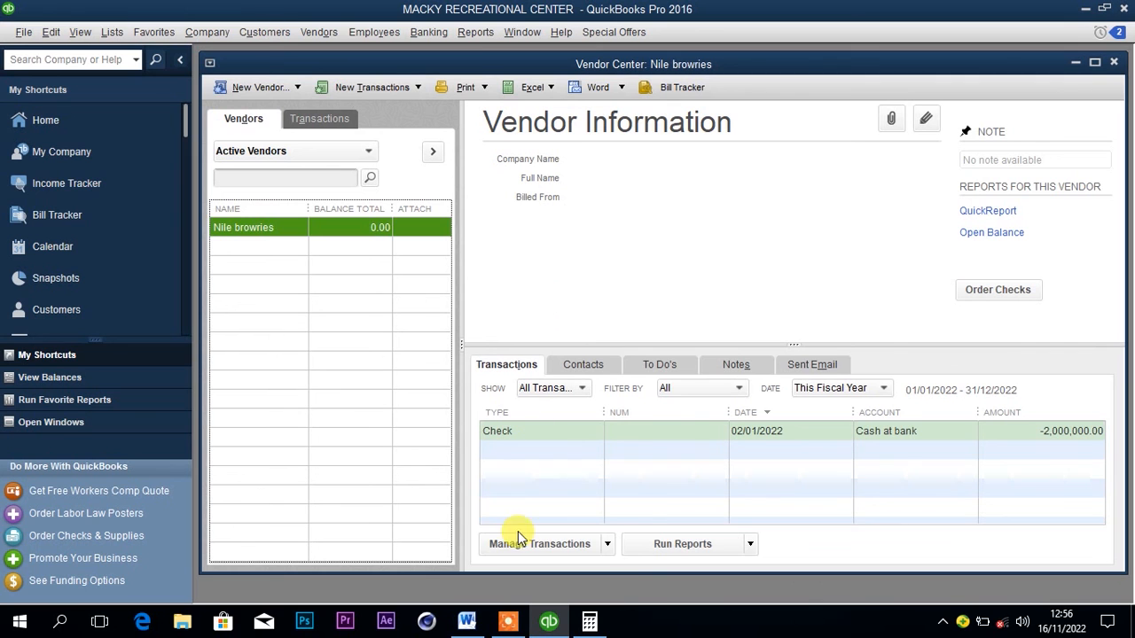
Check the Eagle beer purchase in the Word document, then start a QuickBooks check to Nile browries with Eagle beer Purchases as the expense account.
{"action": "left_click", "coordinate": [476, 628]}
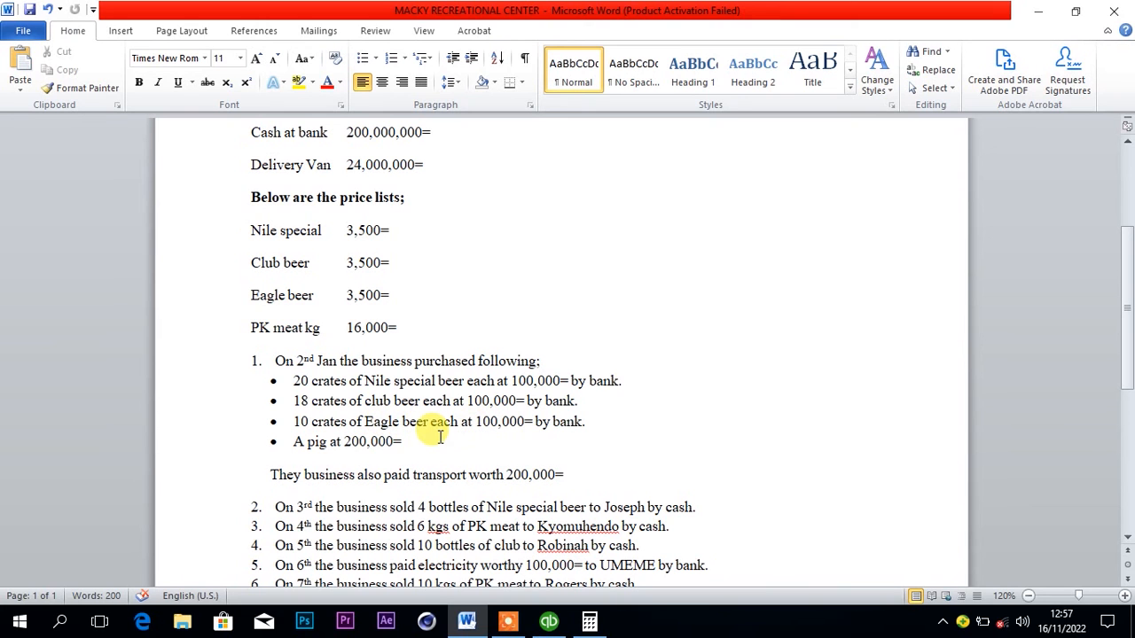
{"action": "left_click", "coordinate": [552, 622]}
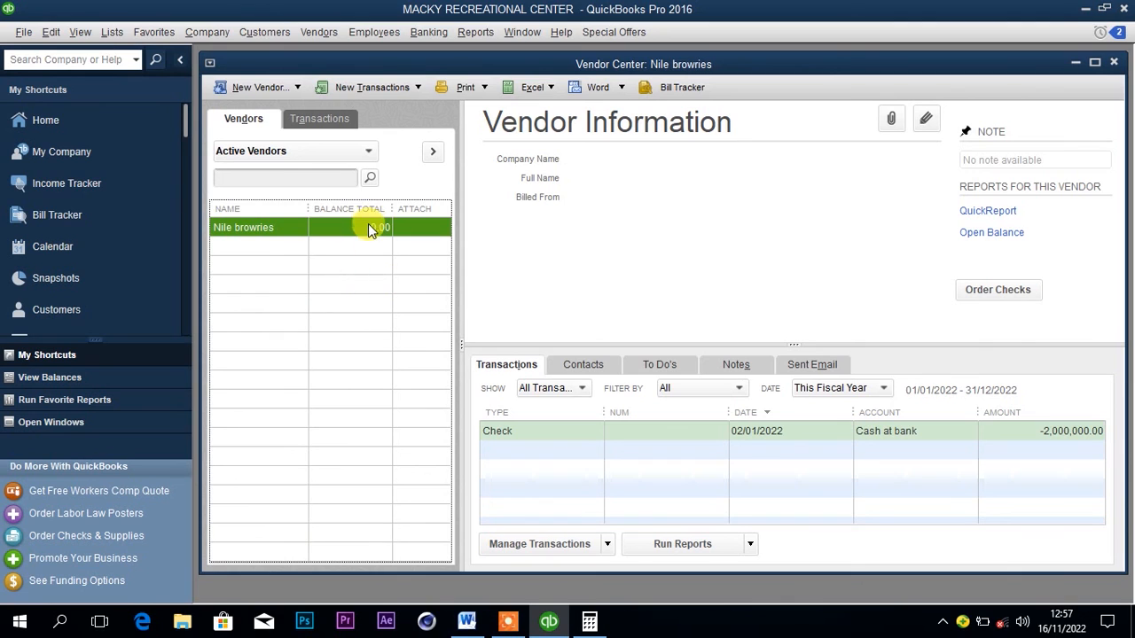
{"action": "right_click", "coordinate": [314, 225]}
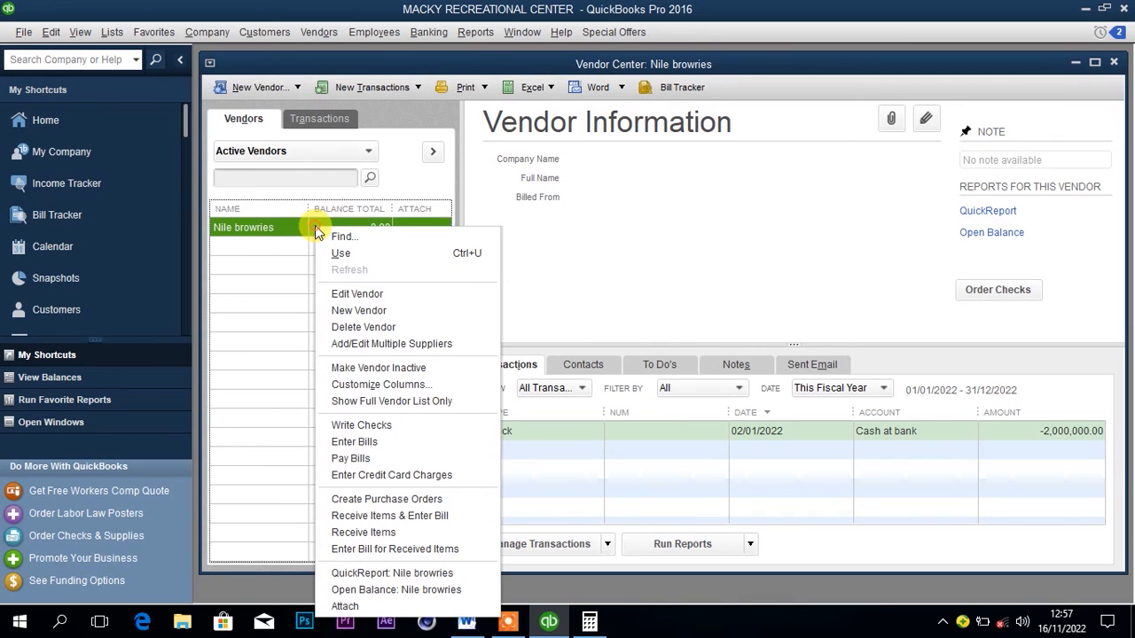
{"action": "left_click", "coordinate": [373, 430]}
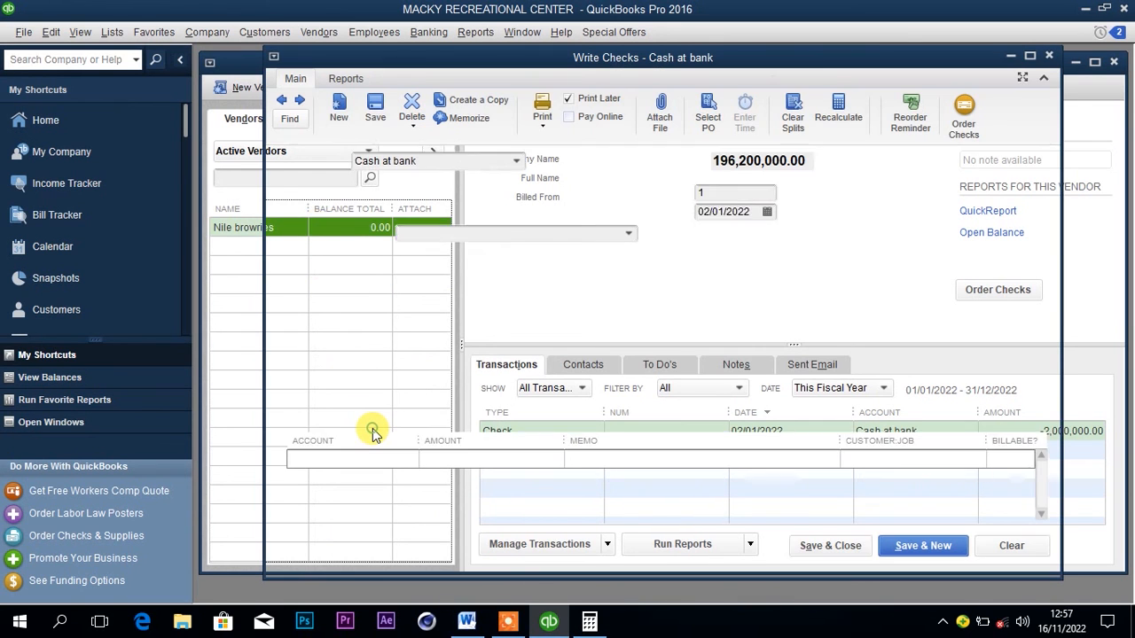
{"action": "left_click", "coordinate": [370, 461]}
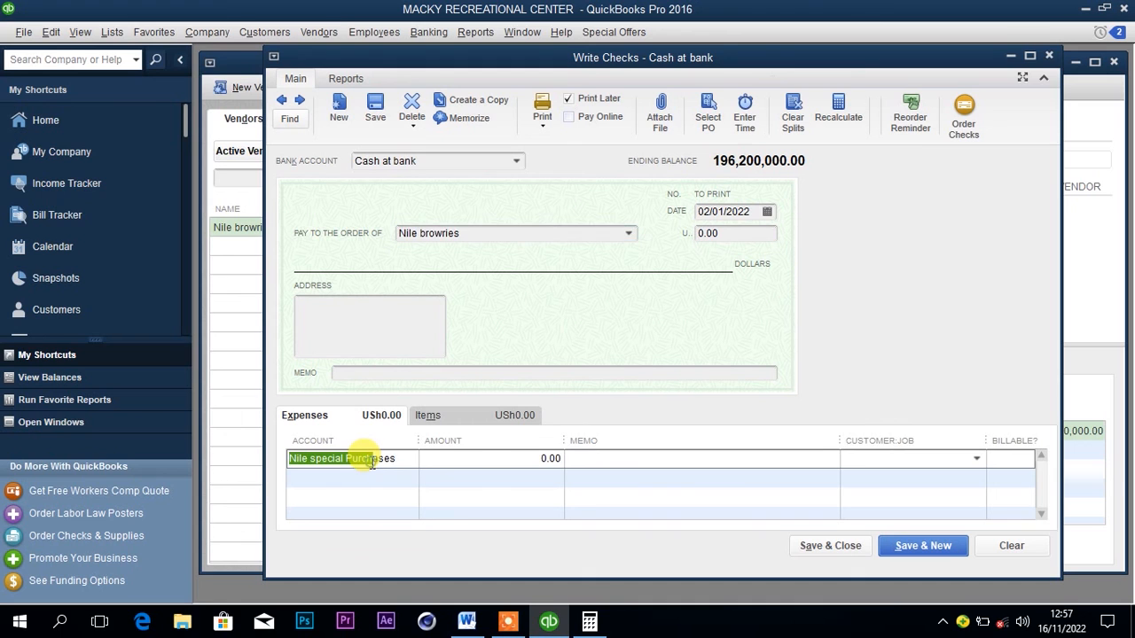
{"action": "left_click", "coordinate": [409, 459]}
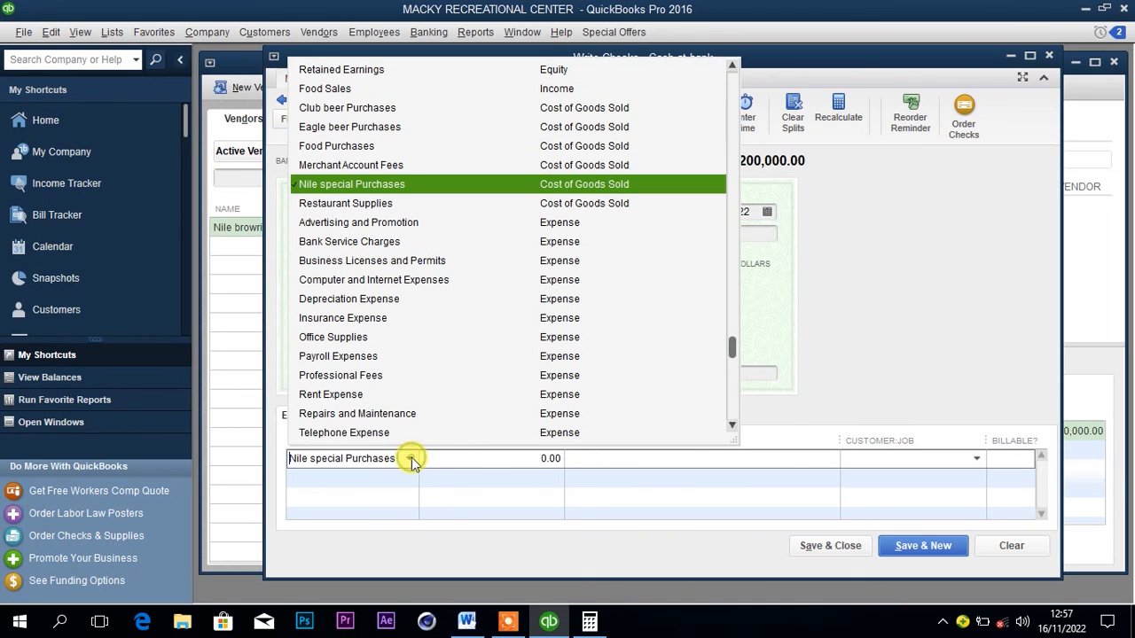
{"action": "left_click", "coordinate": [375, 127]}
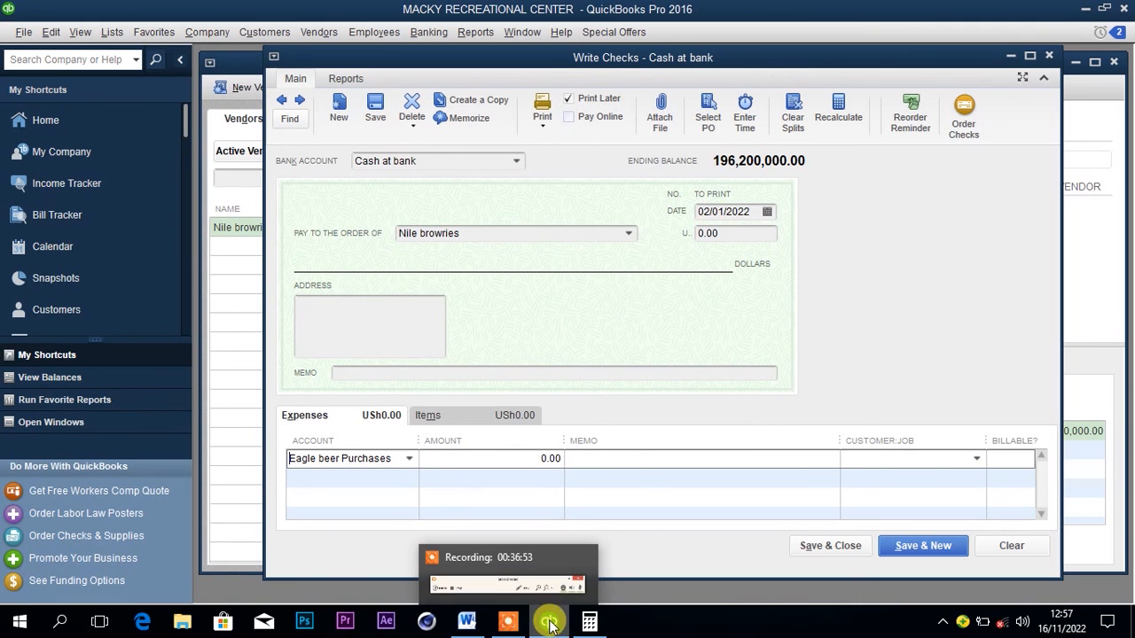
Recheck the Eagle beer quantity, unit price and payment method in the Word document's 2nd January purchase list.
{"action": "left_click", "coordinate": [467, 622]}
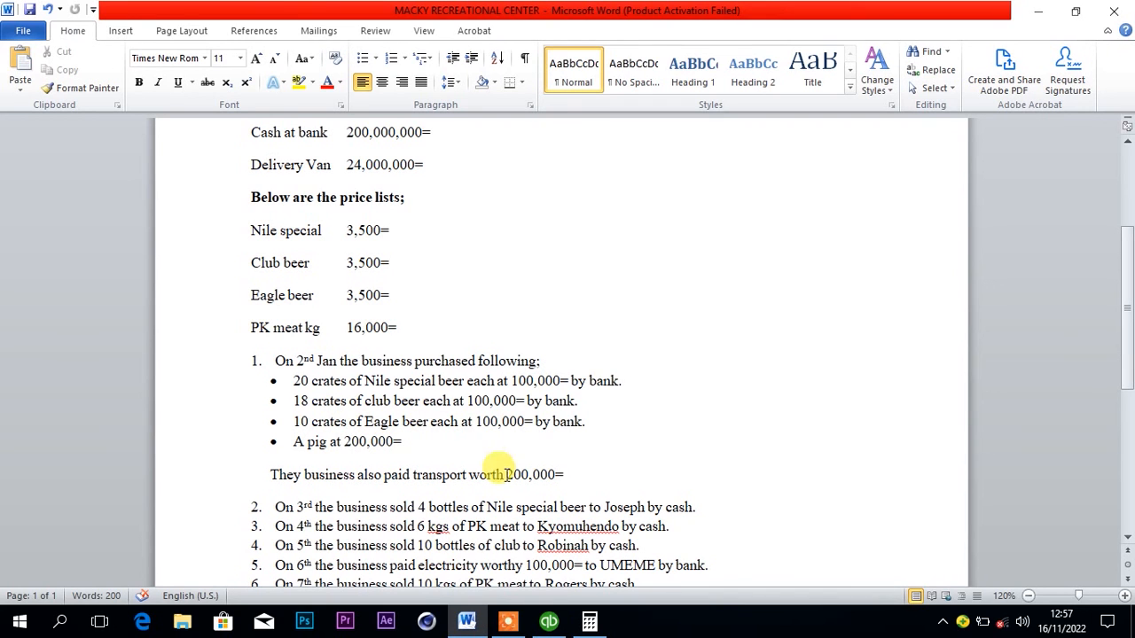
{"action": "left_click", "coordinate": [548, 623]}
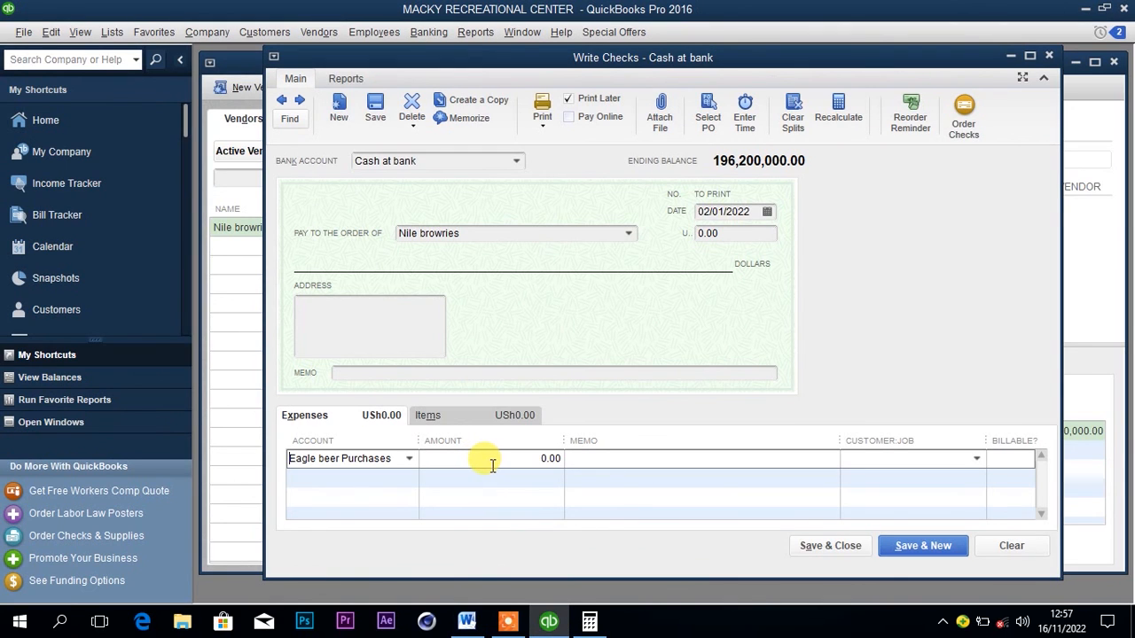
{"action": "left_click", "coordinate": [468, 623]}
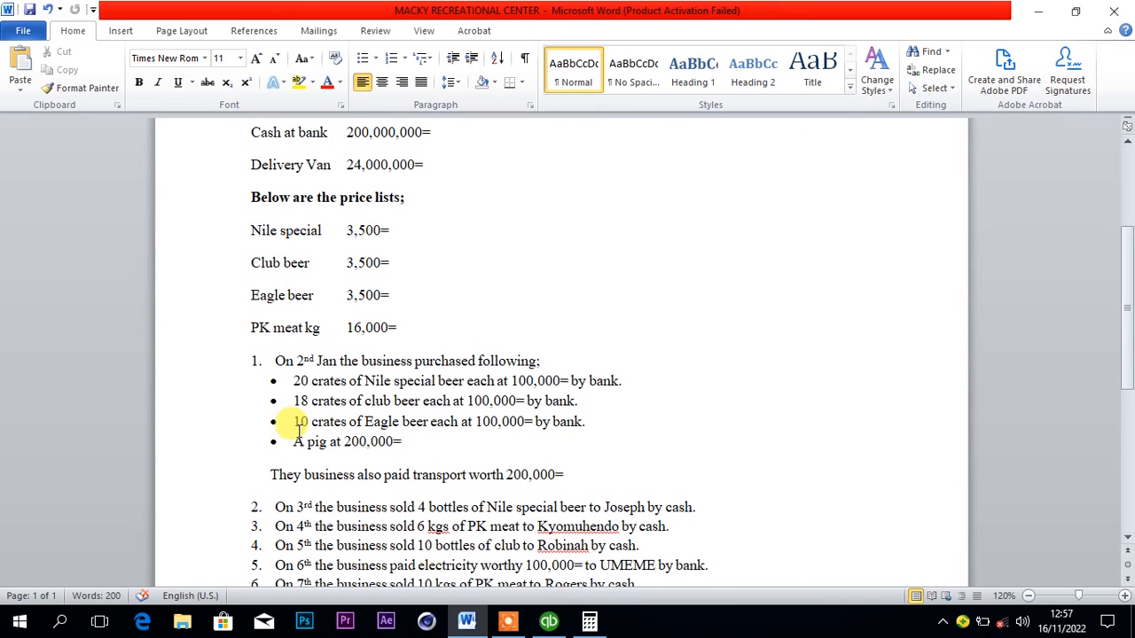
Enter 1000000 as the Eagle beer Purchases amount on the QuickBooks check, then save and close it, accepting its past date.
{"action": "left_click", "coordinate": [551, 625]}
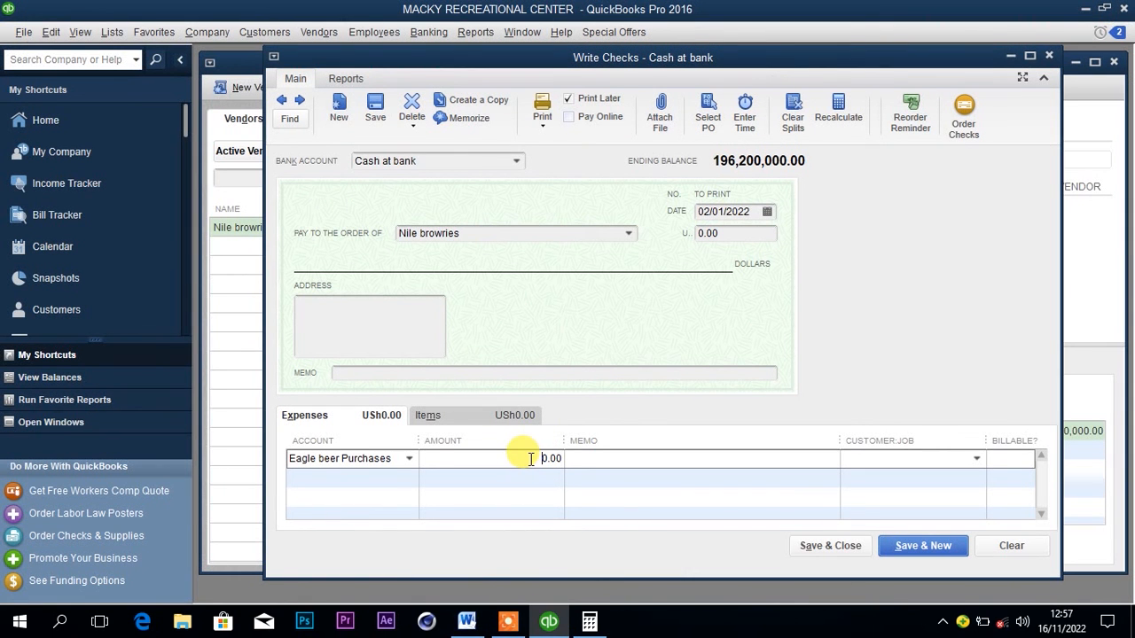
{"action": "type", "text": "100000"}
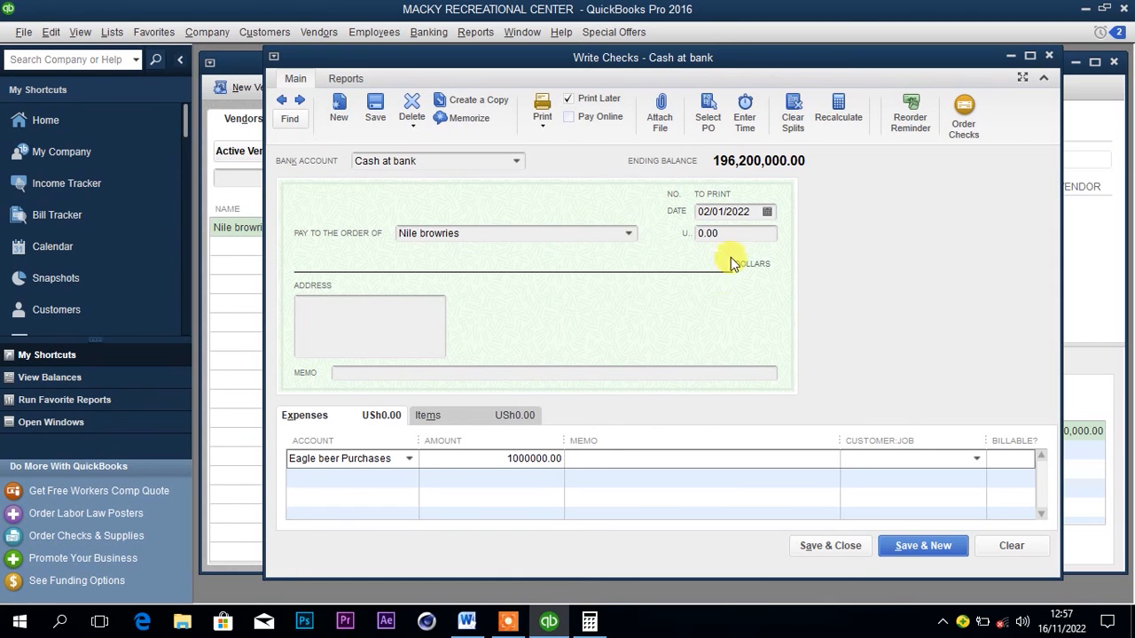
{"action": "left_click", "coordinate": [693, 456]}
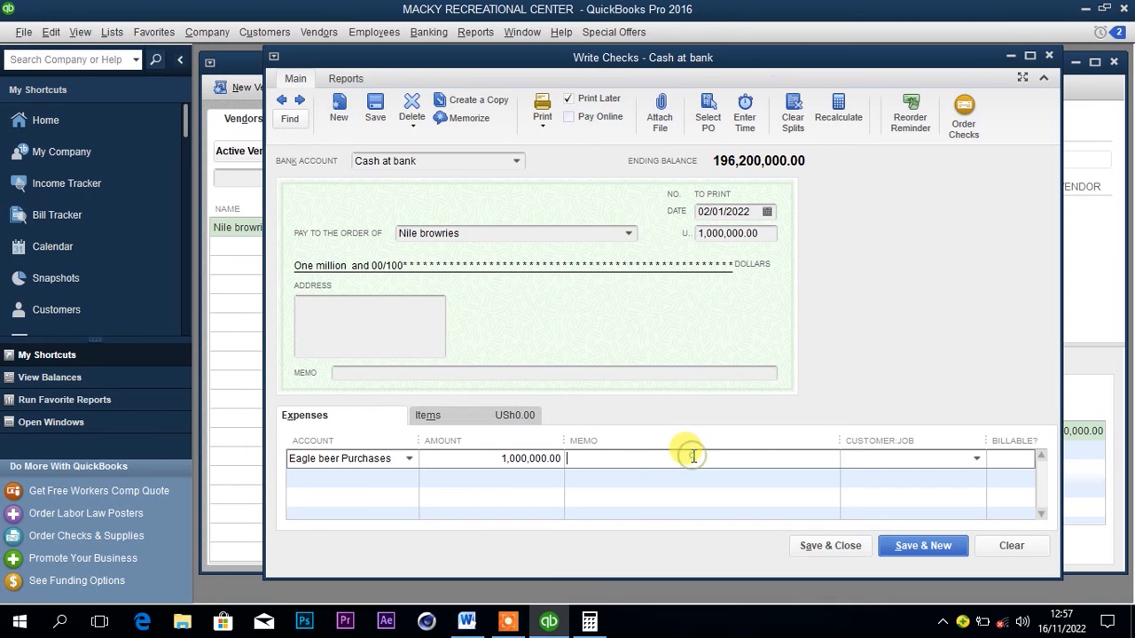
{"action": "left_click", "coordinate": [817, 543]}
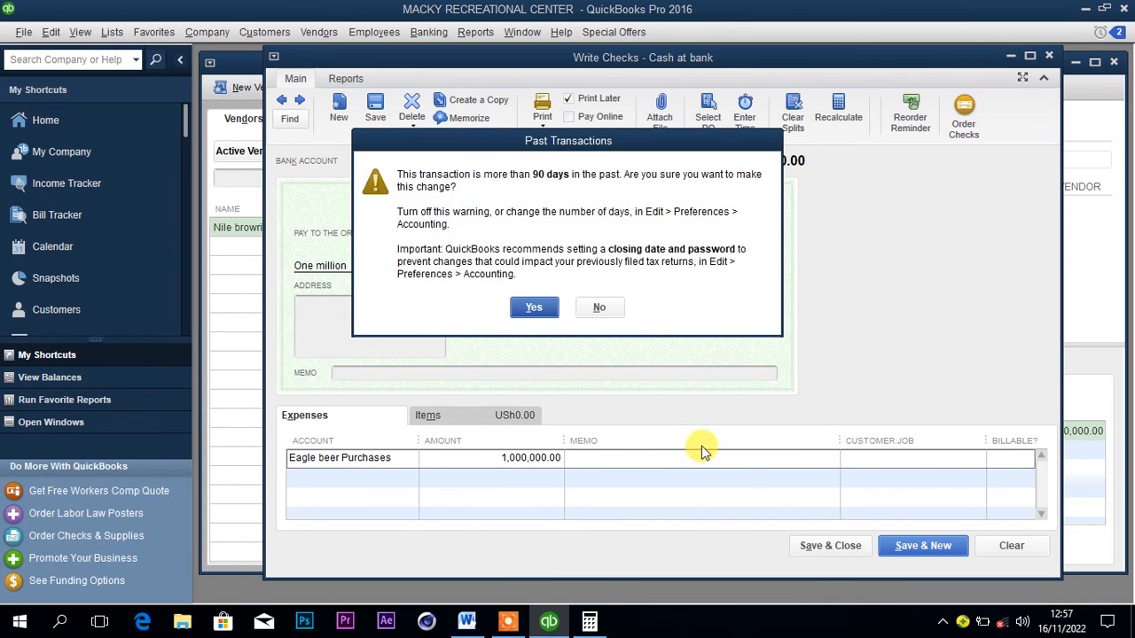
{"action": "left_click", "coordinate": [534, 307]}
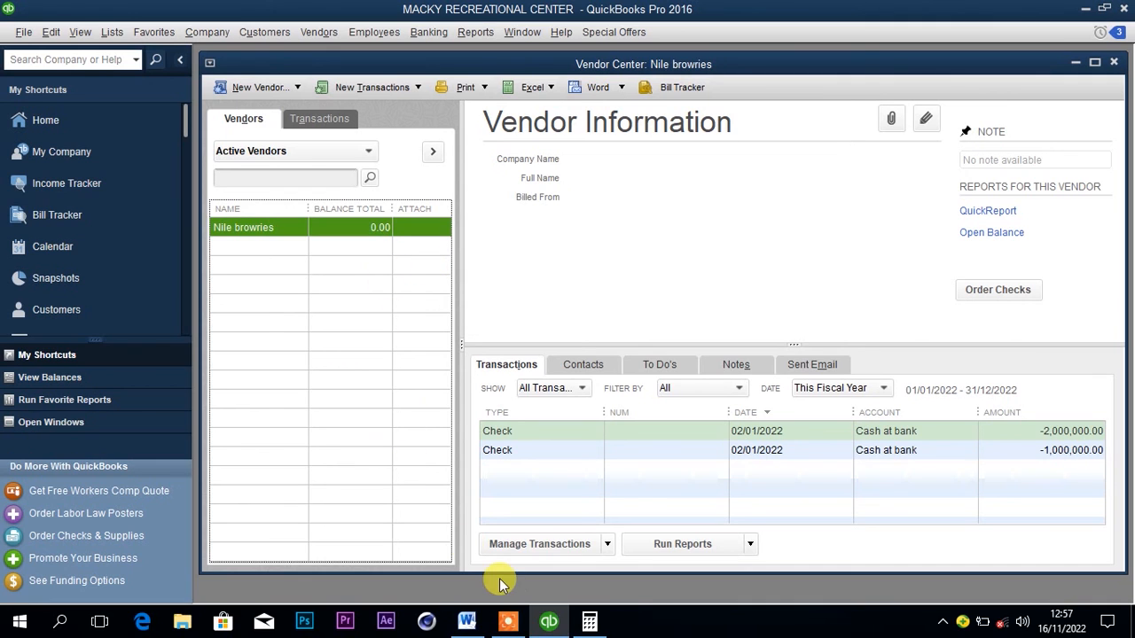
Check the pig purchase in the Word document, then start a QuickBooks check to Nile browries with Food Purchases as the expense account.
{"action": "mouse_move", "coordinate": [553, 624]}
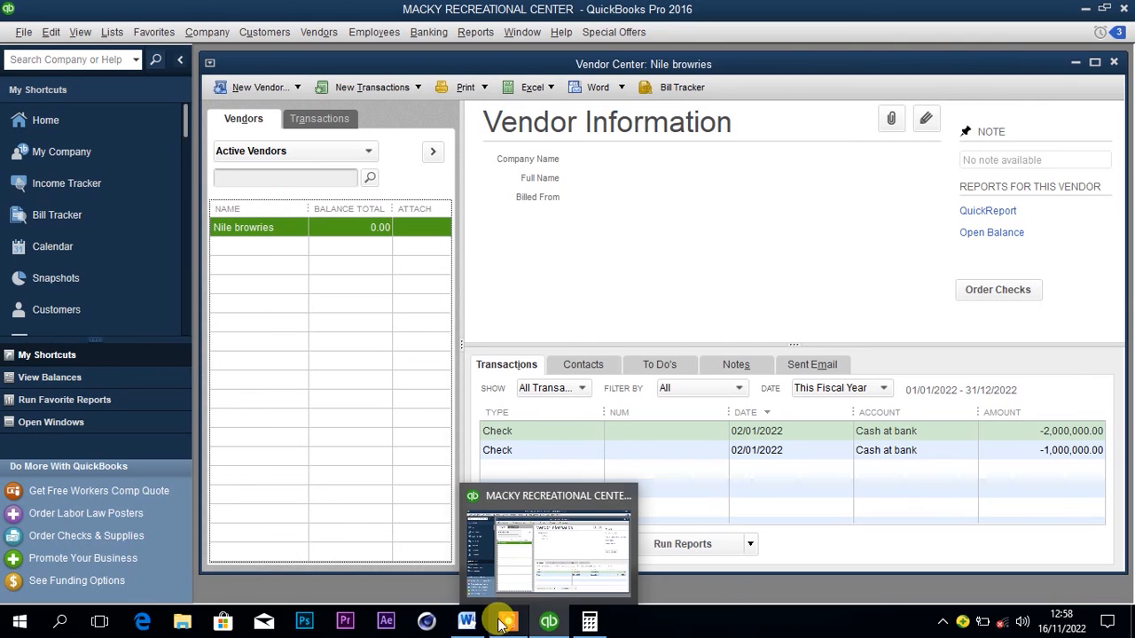
{"action": "left_click", "coordinate": [467, 623]}
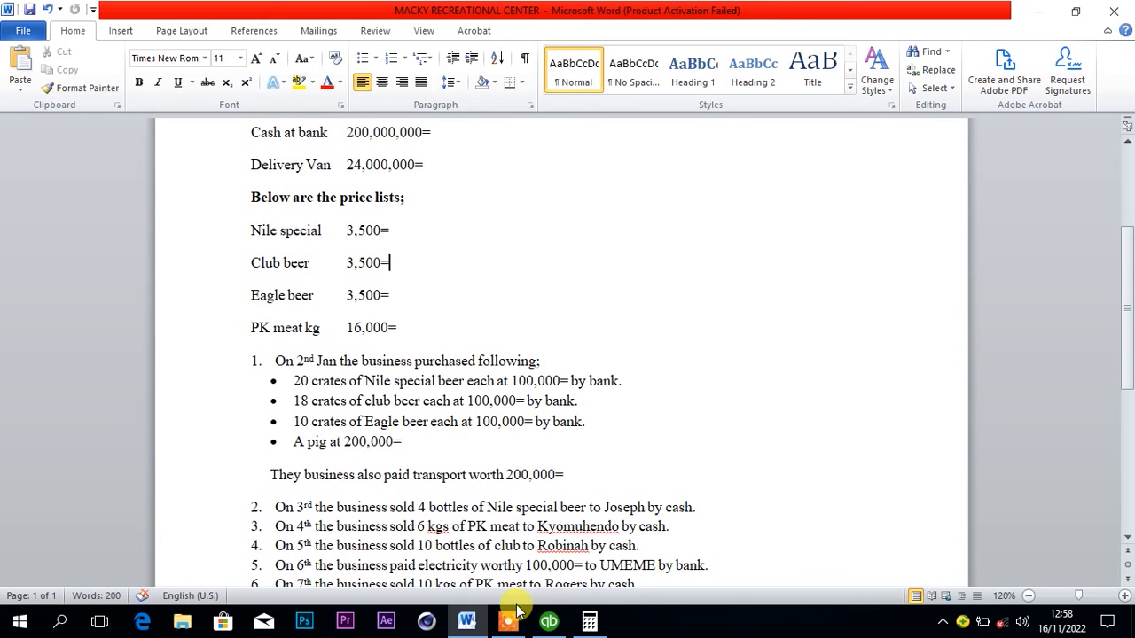
{"action": "left_click", "coordinate": [550, 622]}
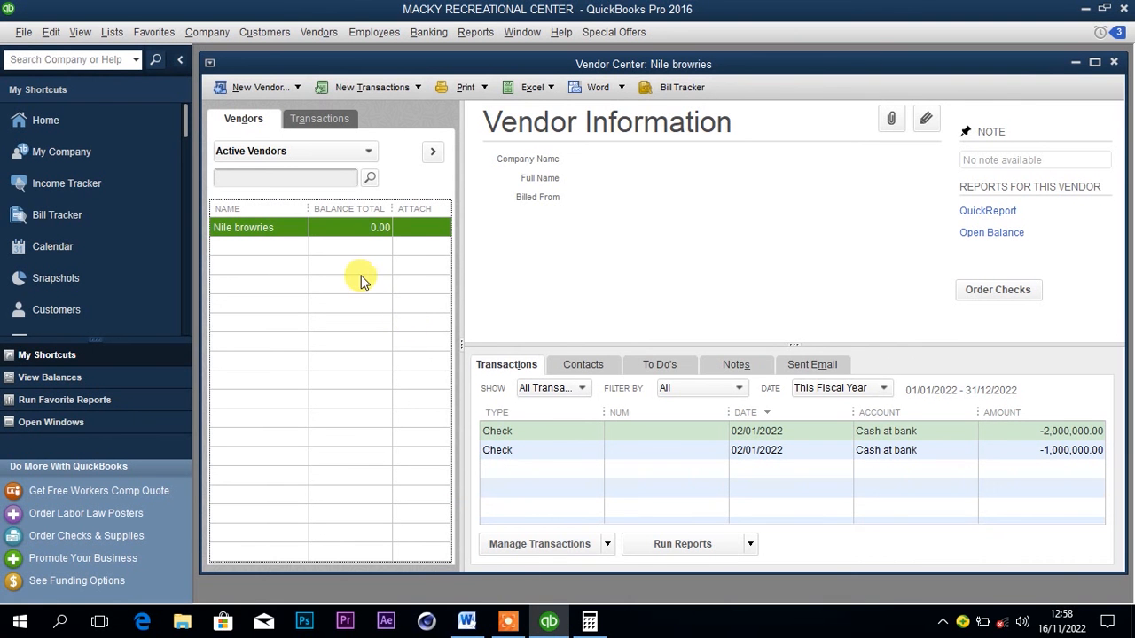
{"action": "right_click", "coordinate": [302, 230]}
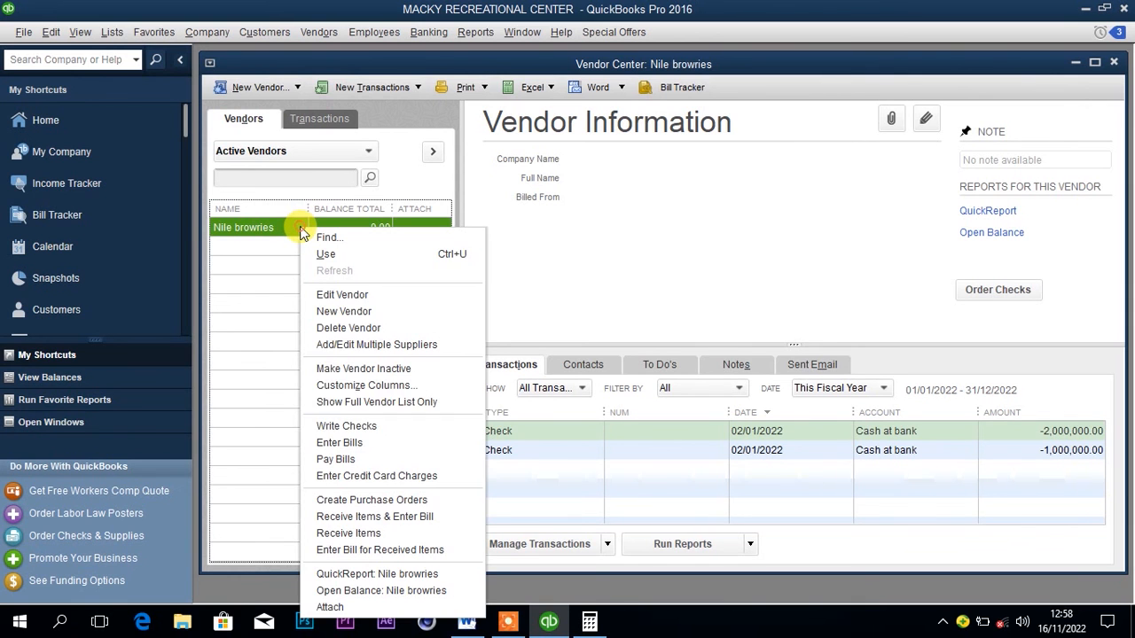
{"action": "left_click", "coordinate": [356, 426]}
{"action": "left_click", "coordinate": [390, 456]}
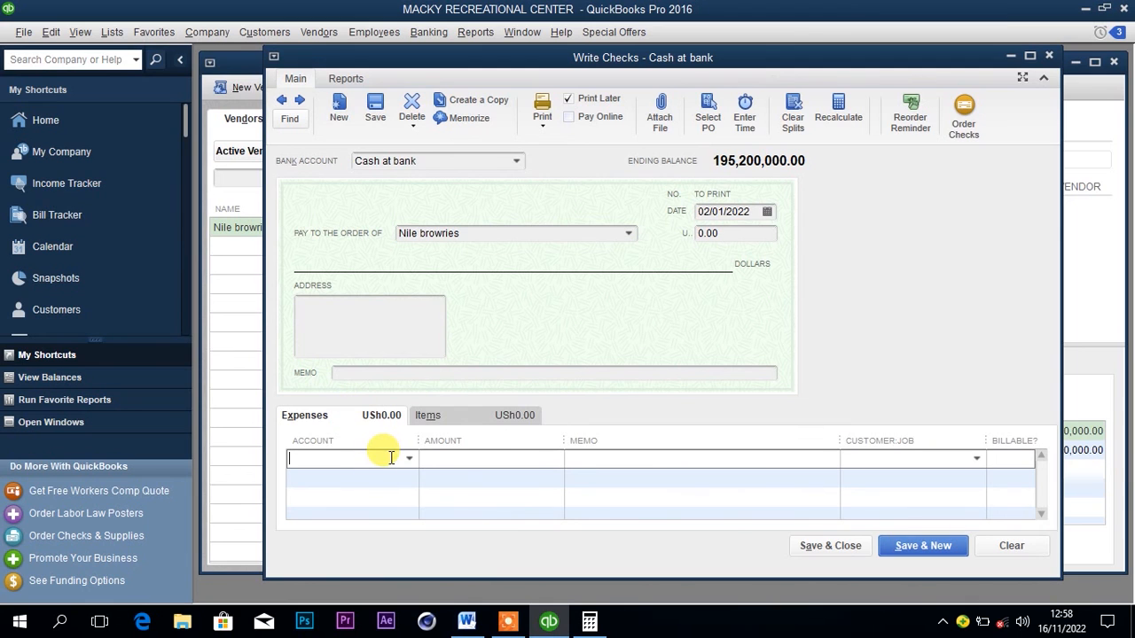
{"action": "type", "text": "Food Purchases"}
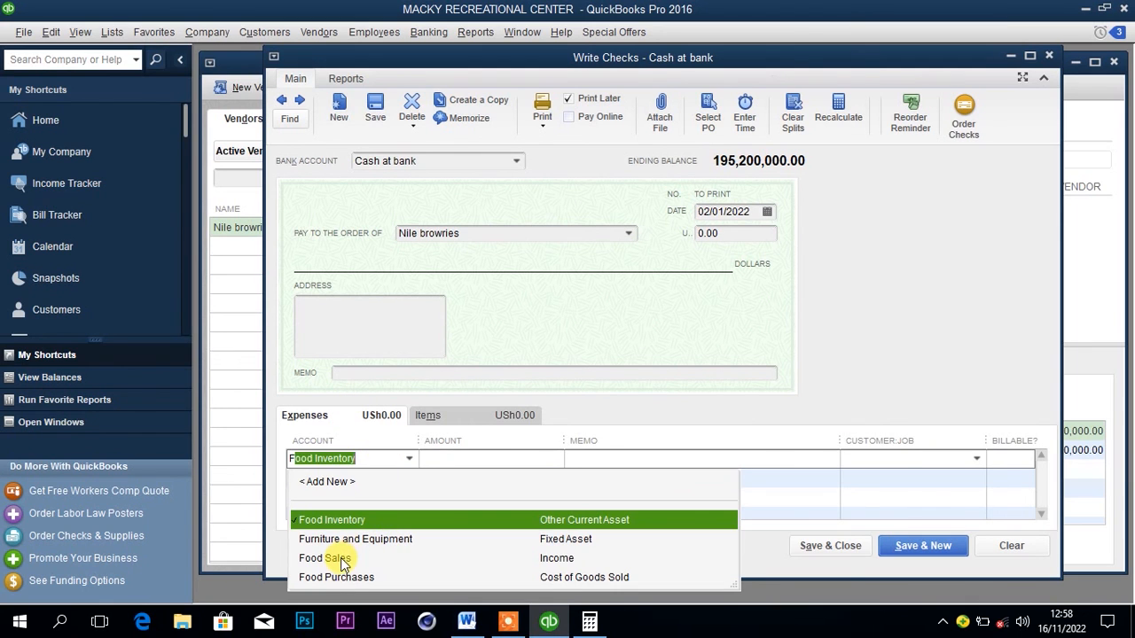
{"action": "left_click", "coordinate": [345, 576]}
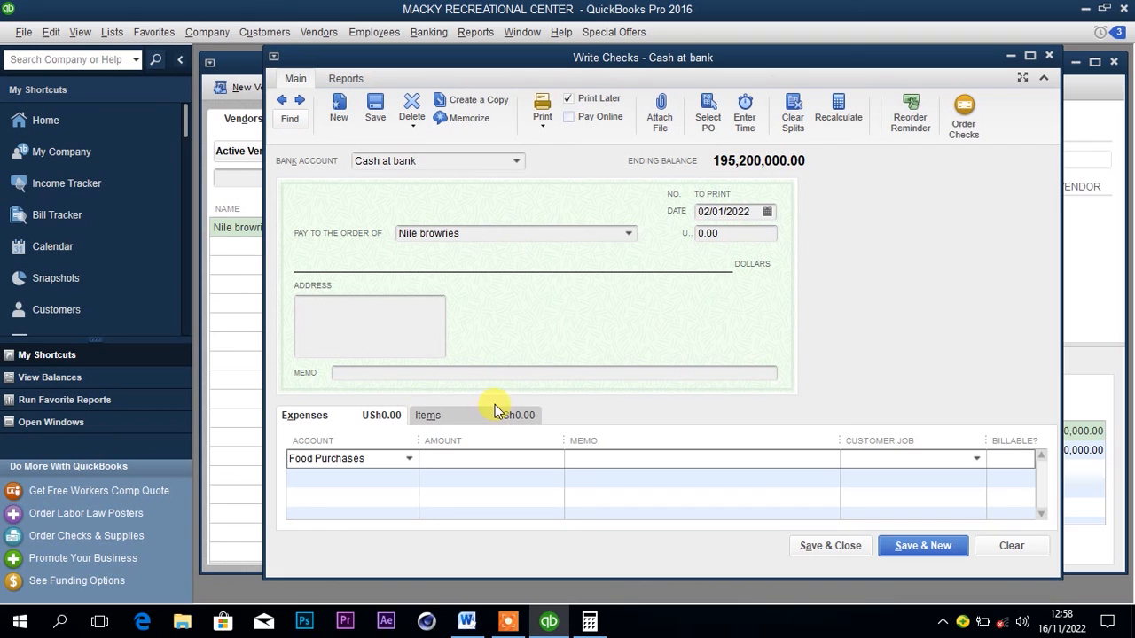
Enter 200,000 as the Food Purchases amount on the check, and check the pig's payment details in the Word document.
{"action": "left_click", "coordinate": [505, 456]}
{"action": "type", "text": "200,000"}
{"action": "left_click", "coordinate": [606, 459]}
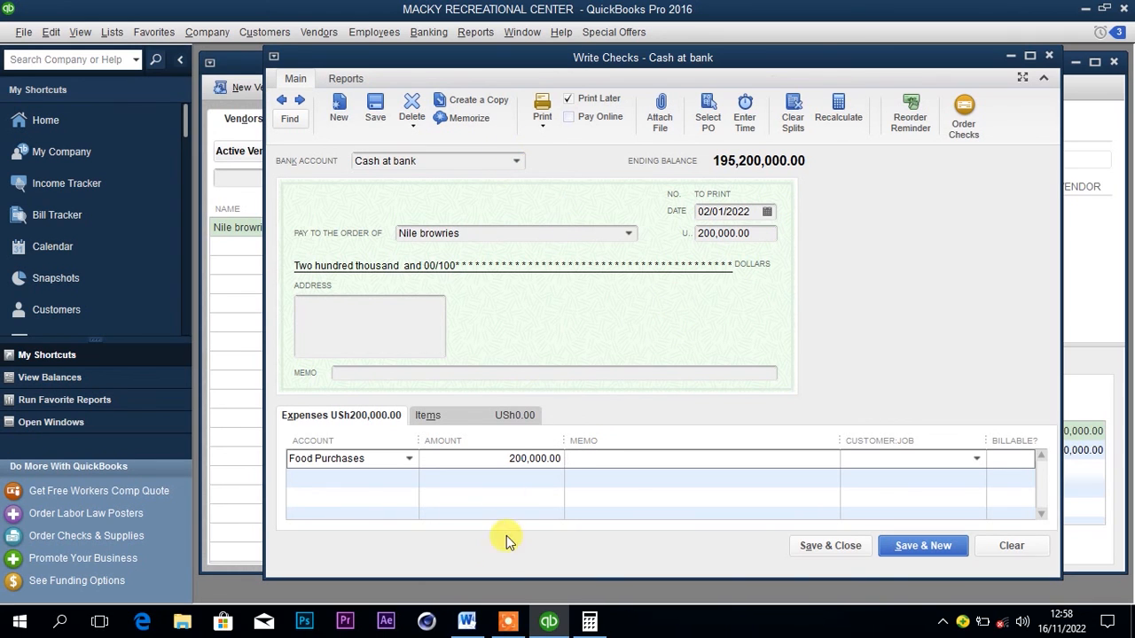
{"action": "left_click", "coordinate": [467, 623]}
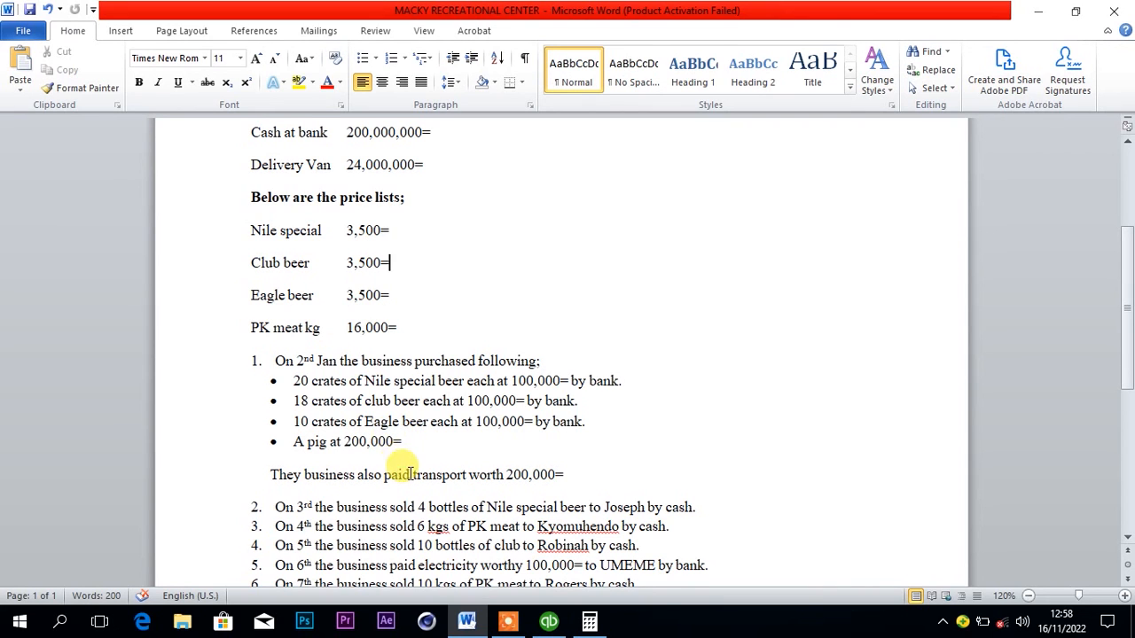
{"action": "mouse_move", "coordinate": [549, 623]}
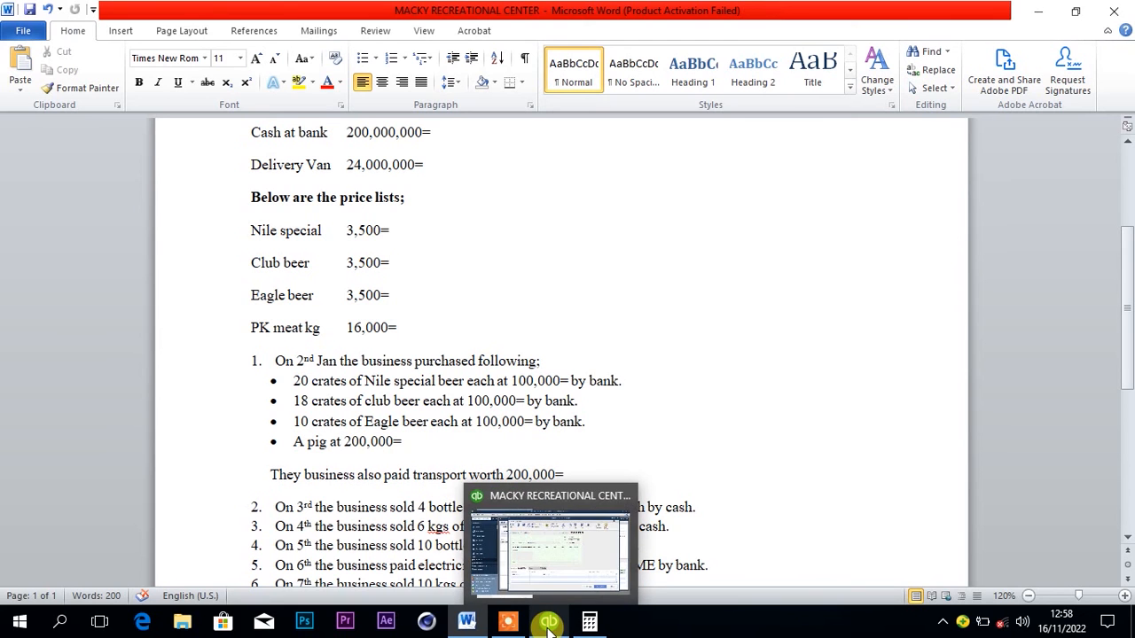
{"action": "left_click", "coordinate": [474, 628]}
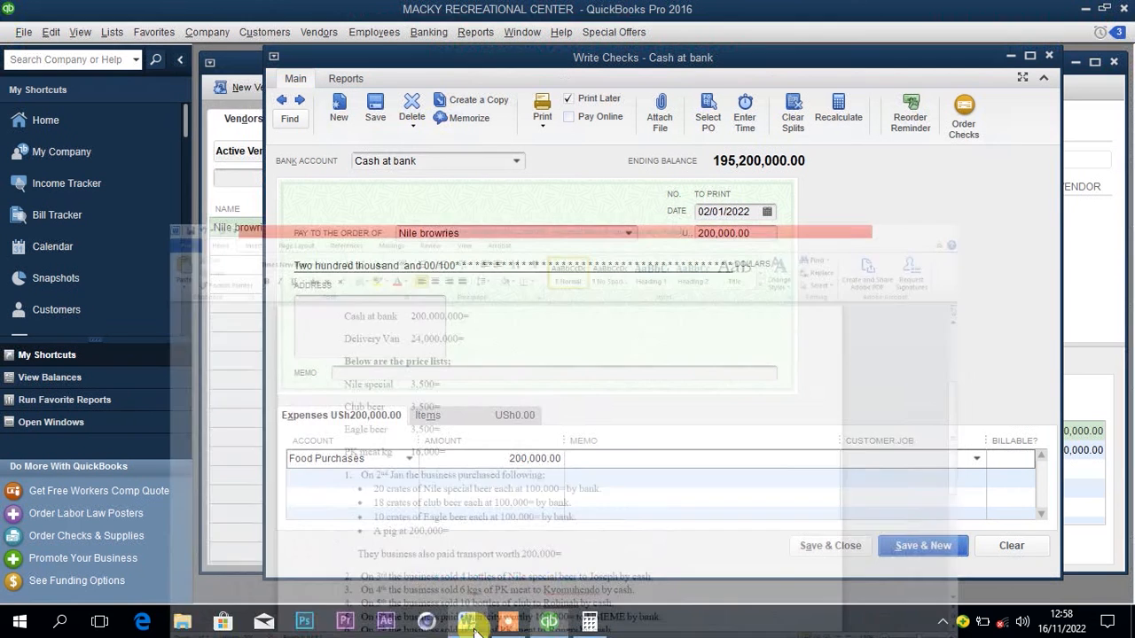
Set the QuickBooks check's bank account to Cash at hand, then save and close the check, accepting its past date.
{"action": "left_click", "coordinate": [518, 165]}
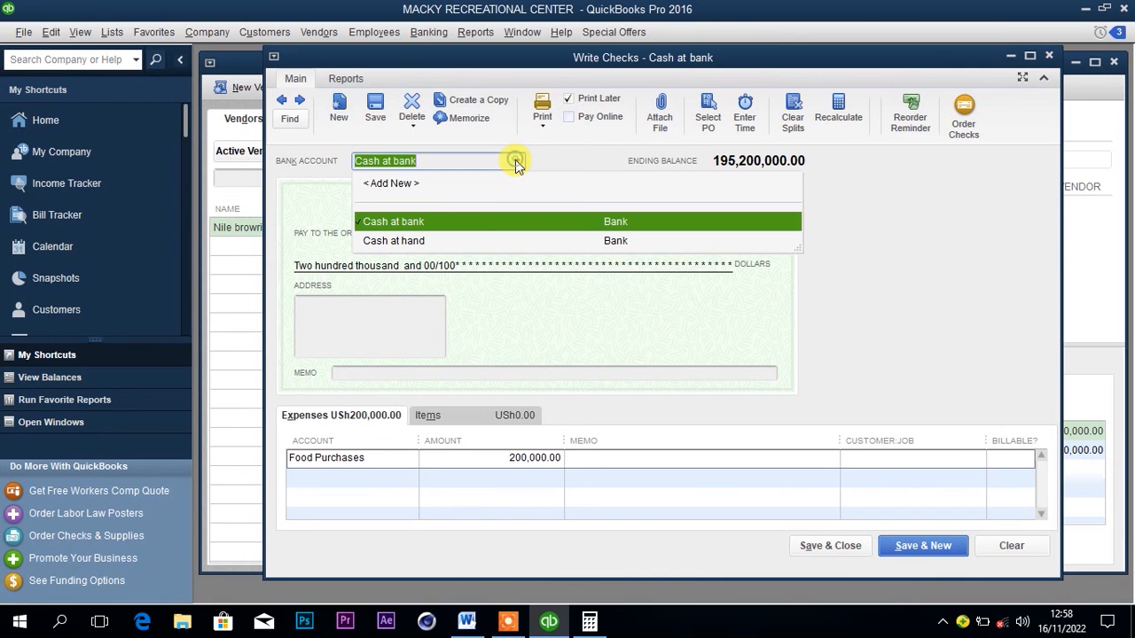
{"action": "left_click", "coordinate": [427, 241]}
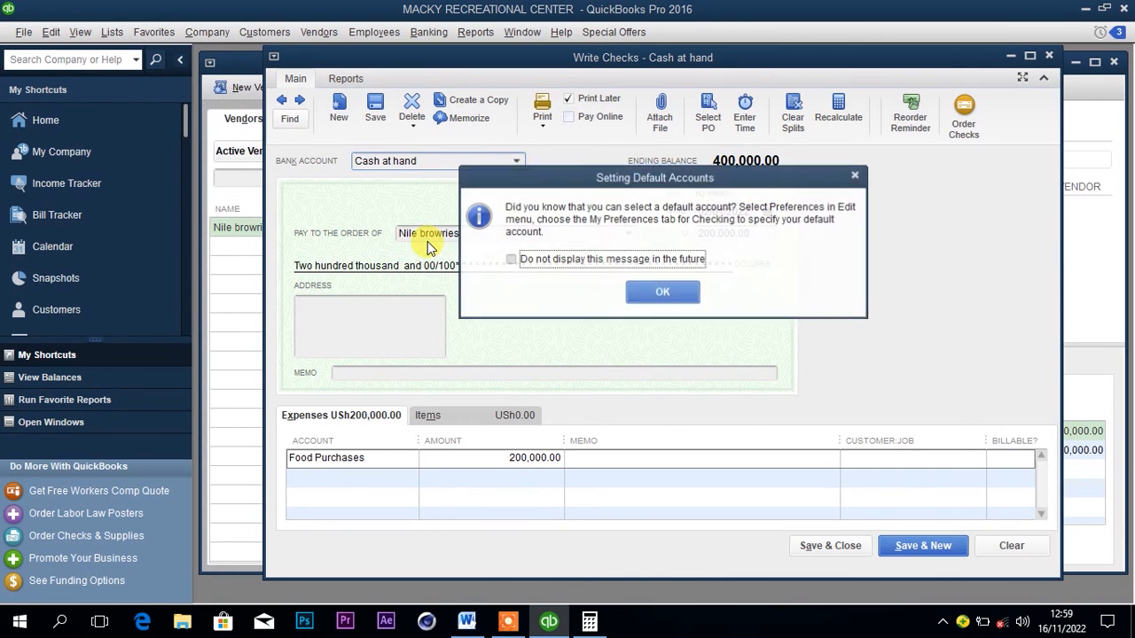
{"action": "left_click", "coordinate": [661, 290]}
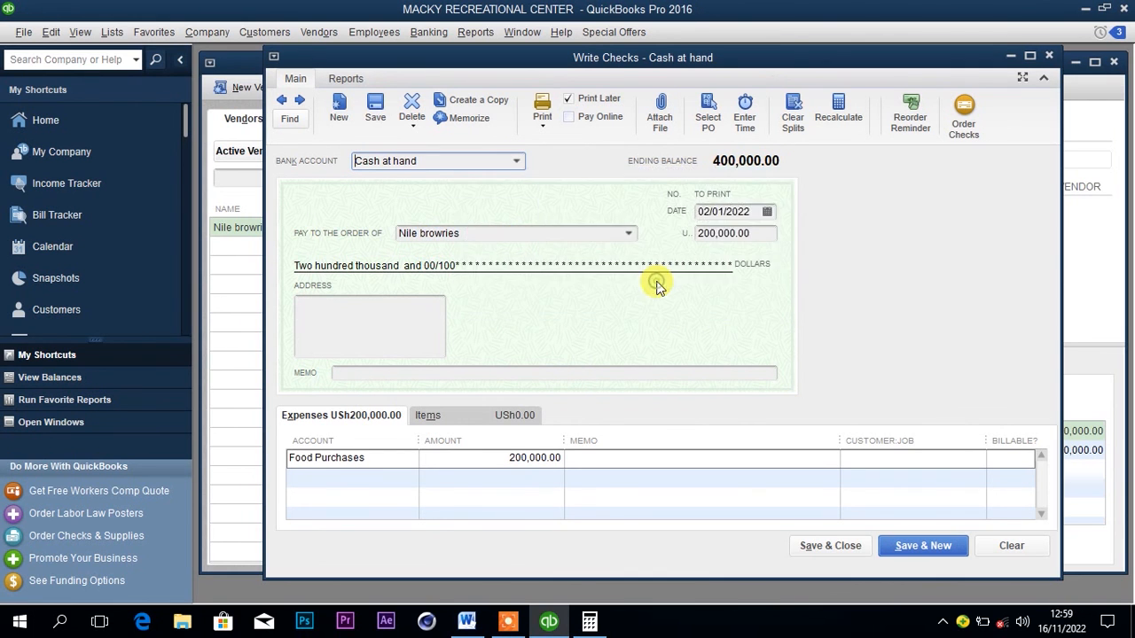
{"action": "left_click", "coordinate": [817, 551]}
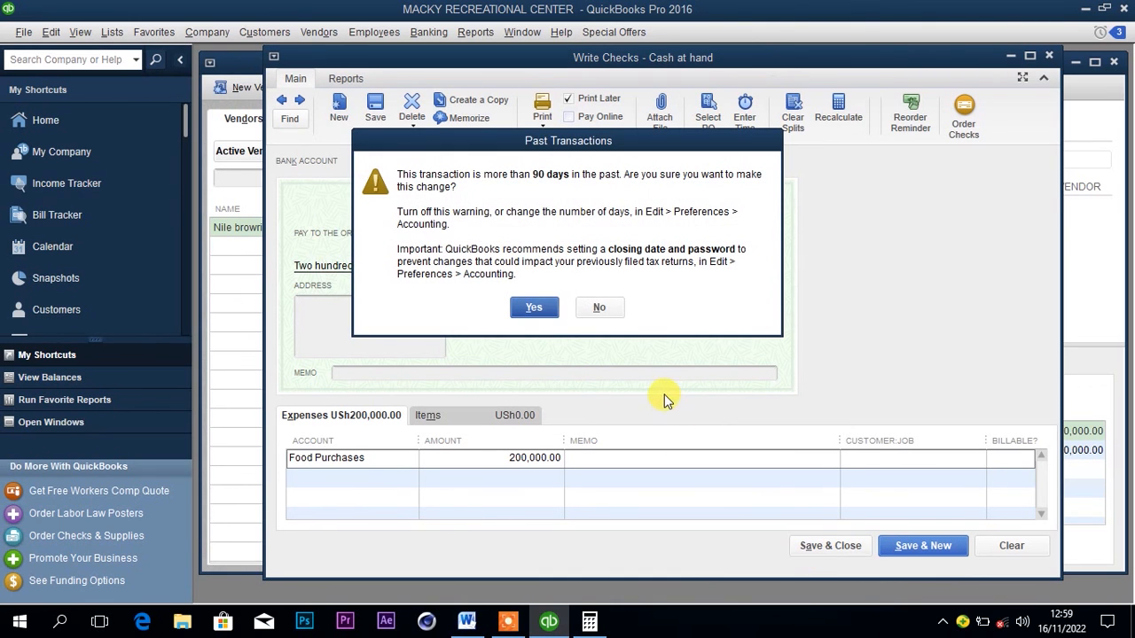
{"action": "left_click", "coordinate": [534, 307]}
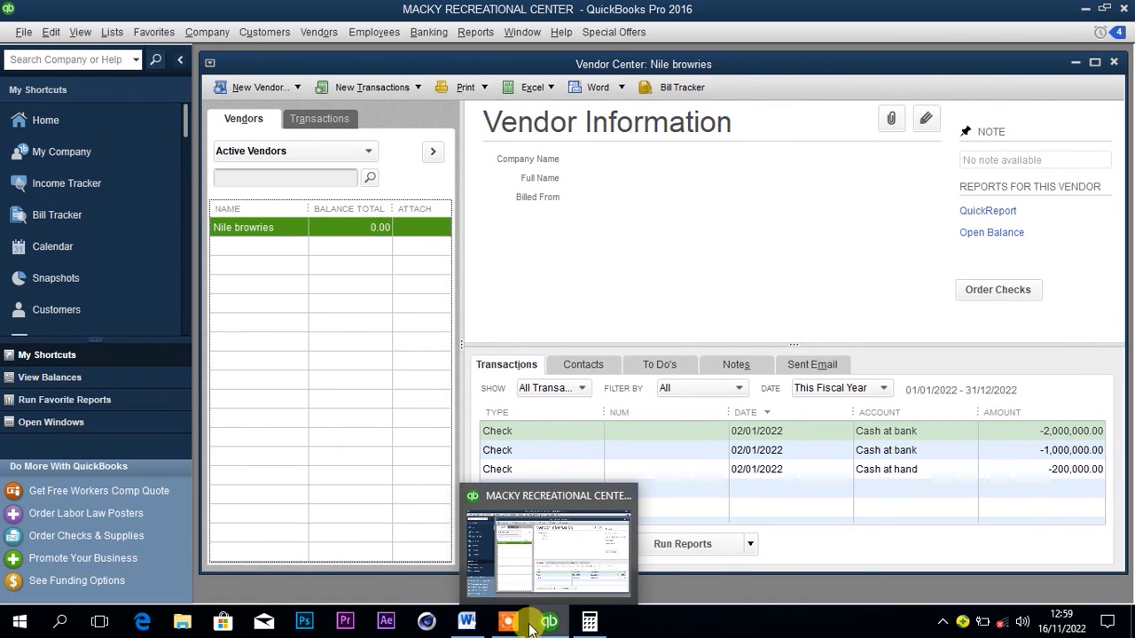
Check the transport payment in the Word document, then start a QuickBooks check with the payee left blank.
{"action": "left_click", "coordinate": [472, 623]}
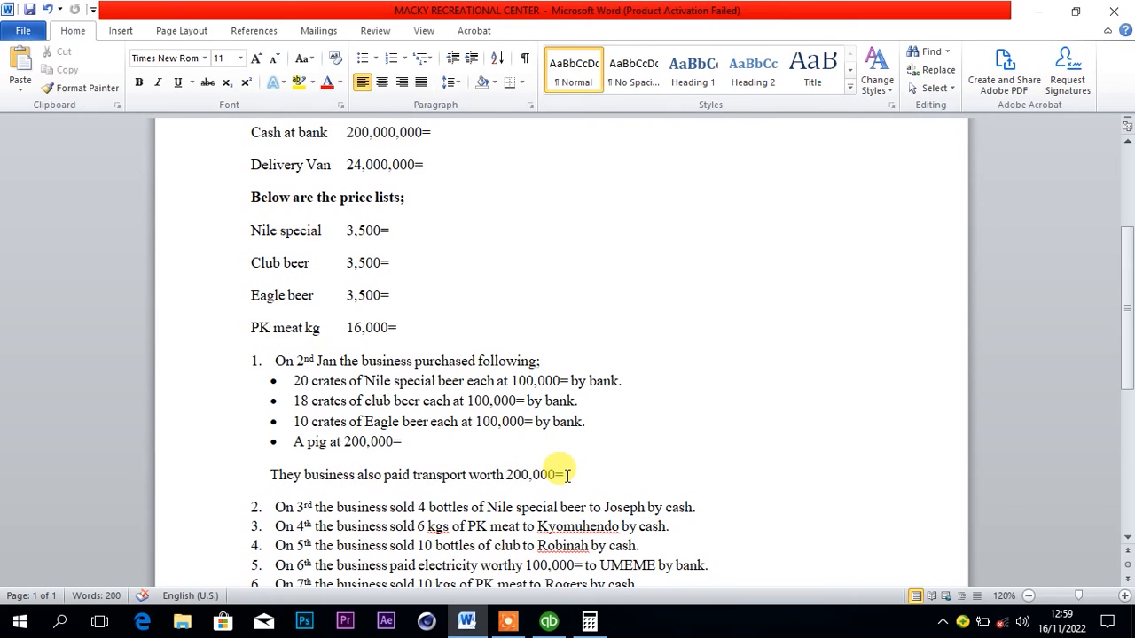
{"action": "left_click", "coordinate": [547, 619]}
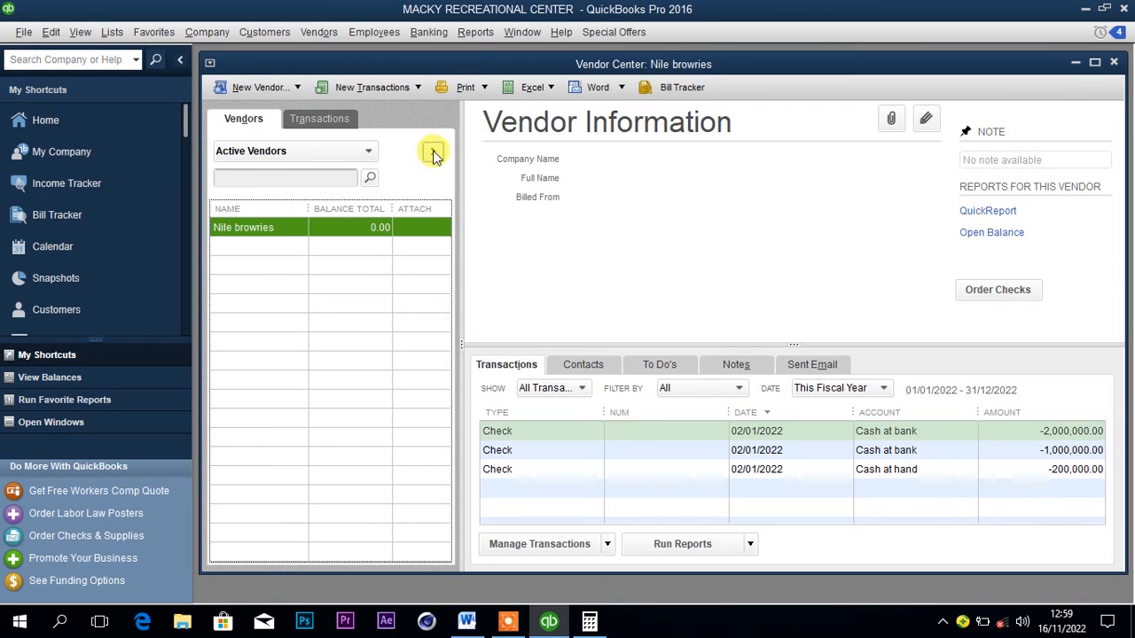
{"action": "left_click", "coordinate": [425, 34]}
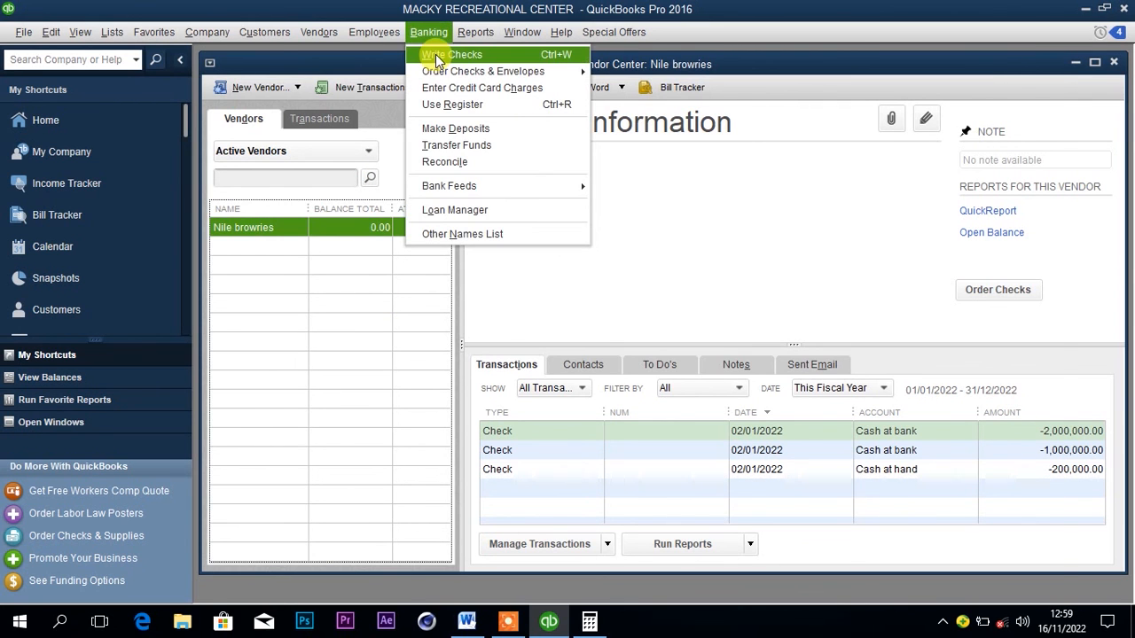
{"action": "left_click", "coordinate": [435, 54]}
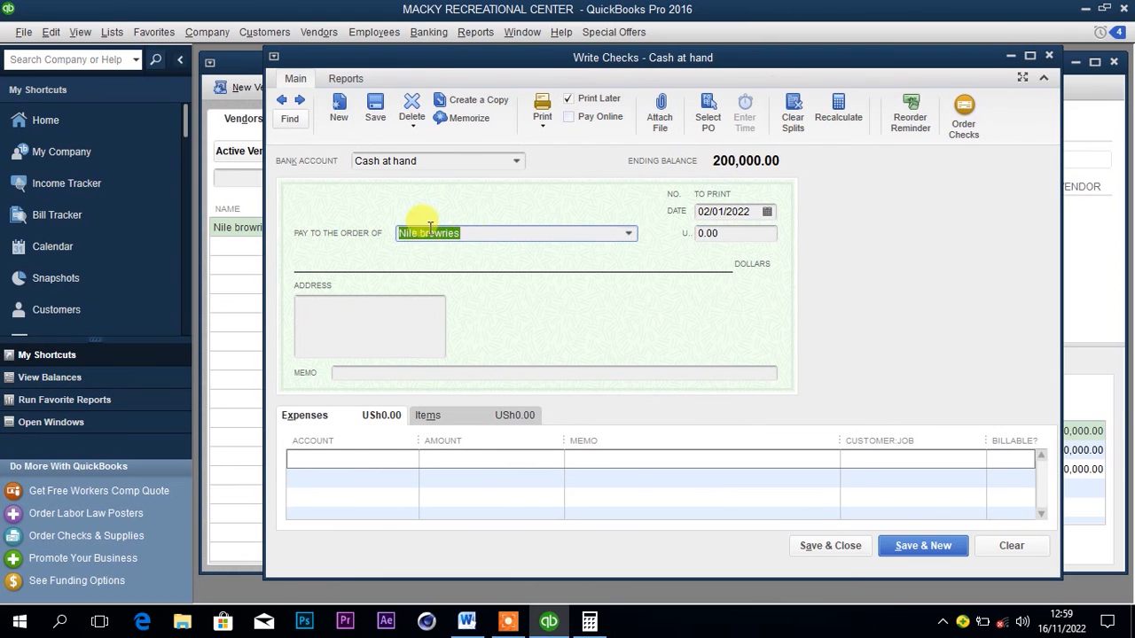
{"action": "key", "text": "BackSpace"}
Enter Transport as the expense account on the check's first expense line.
{"action": "left_click", "coordinate": [362, 458]}
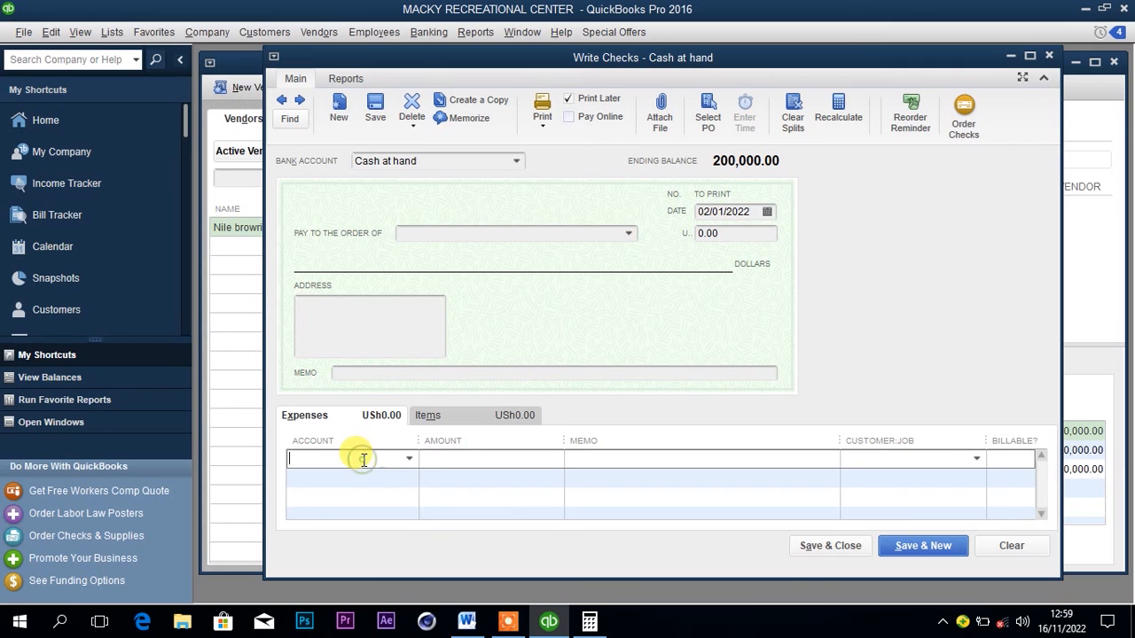
{"action": "type", "text": "T"}
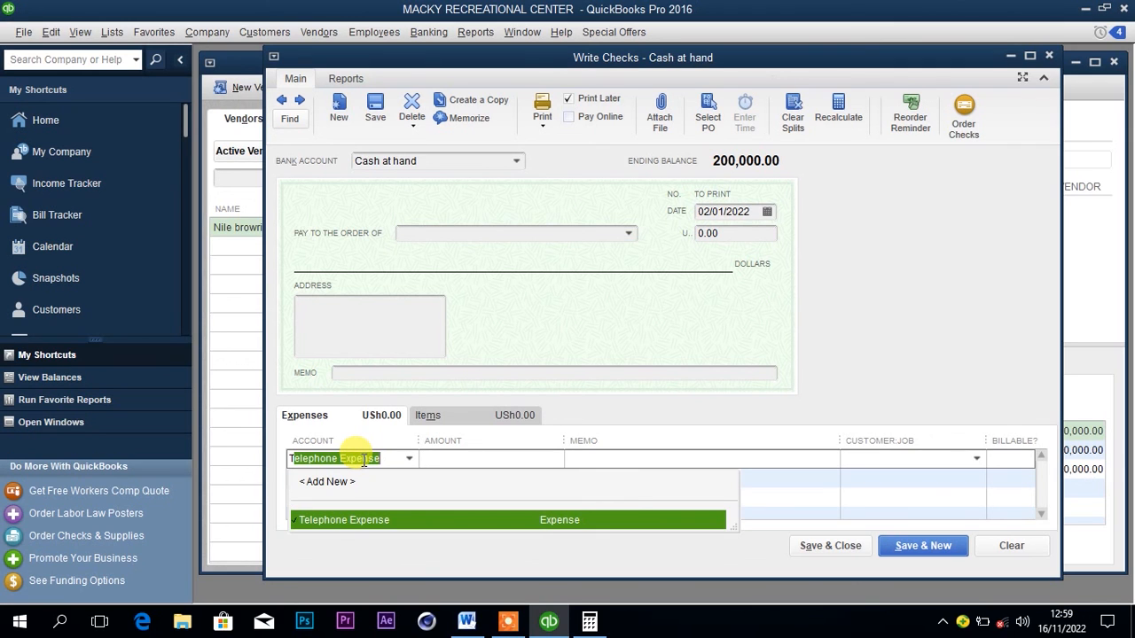
{"action": "type", "text": "r"}
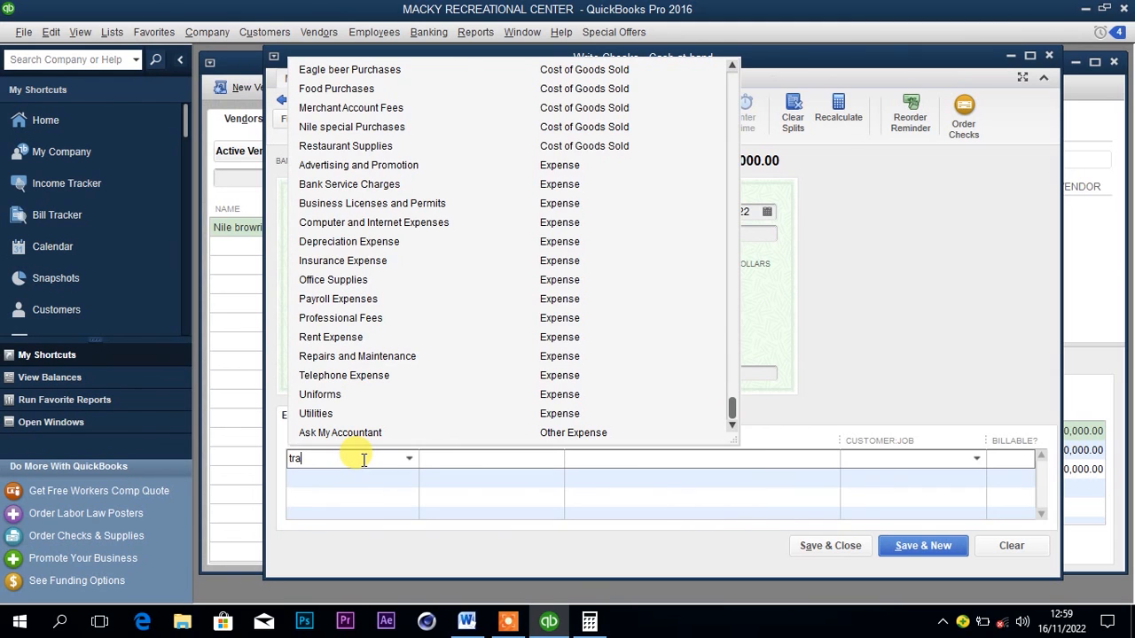
{"action": "type", "text": "a"}
{"action": "key", "text": "BackSpace"}
{"action": "key", "text": "BackSpace"}
{"action": "key", "text": "BackSpace"}
{"action": "key", "text": "BackSpace"}
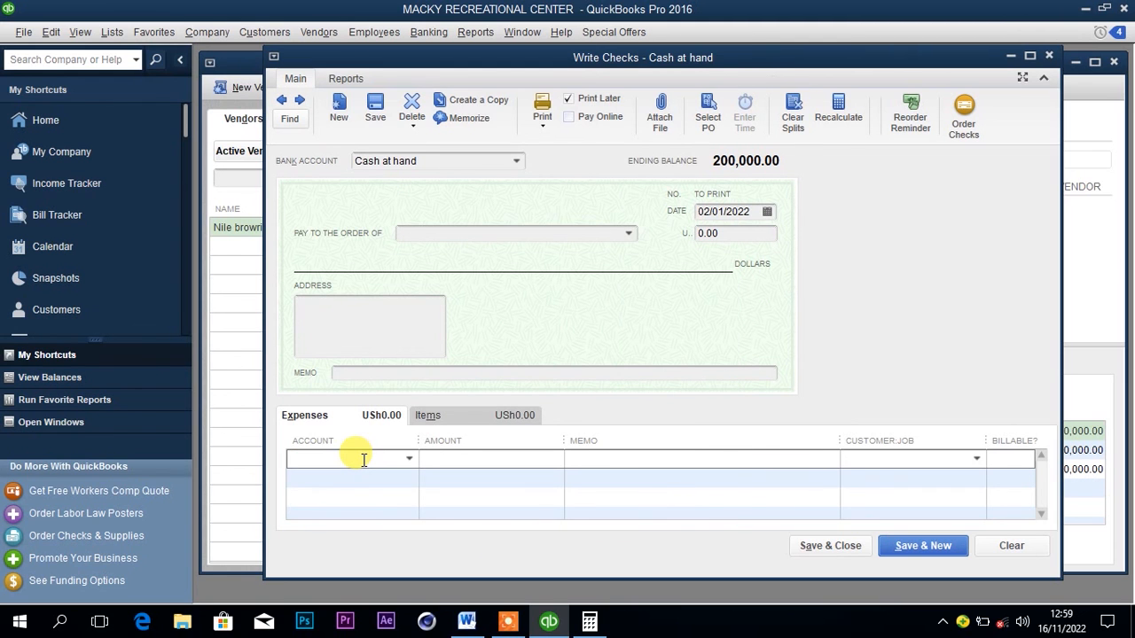
{"action": "type", "text": "Transport"}
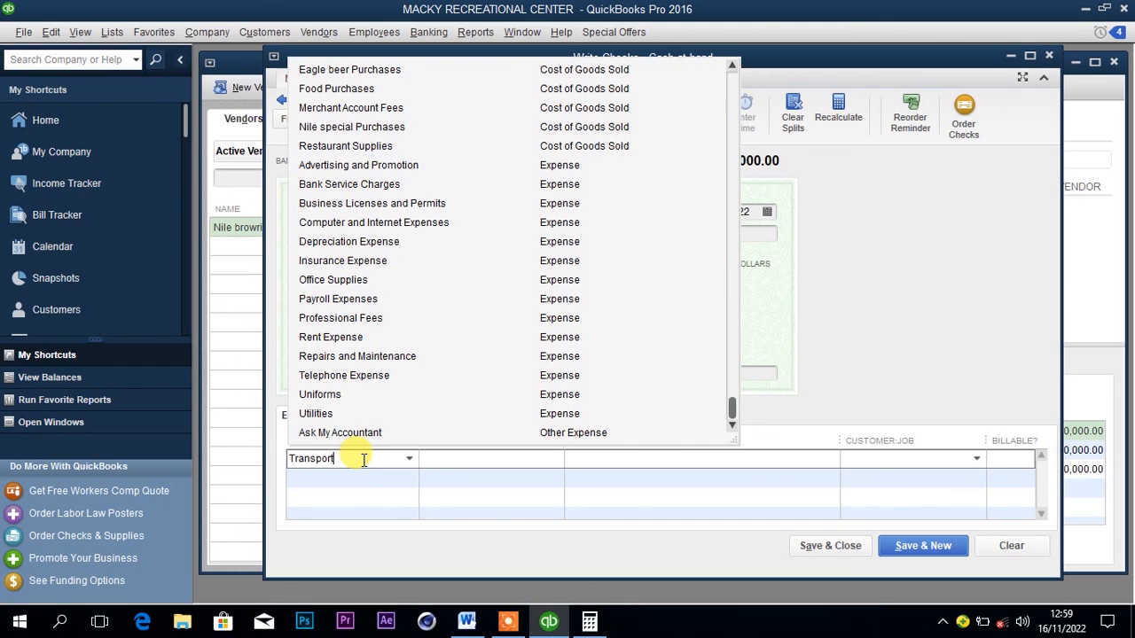
Set up Transport as a new Expense account and enter 200,000 as its amount on the check.
{"action": "left_click", "coordinate": [450, 463]}
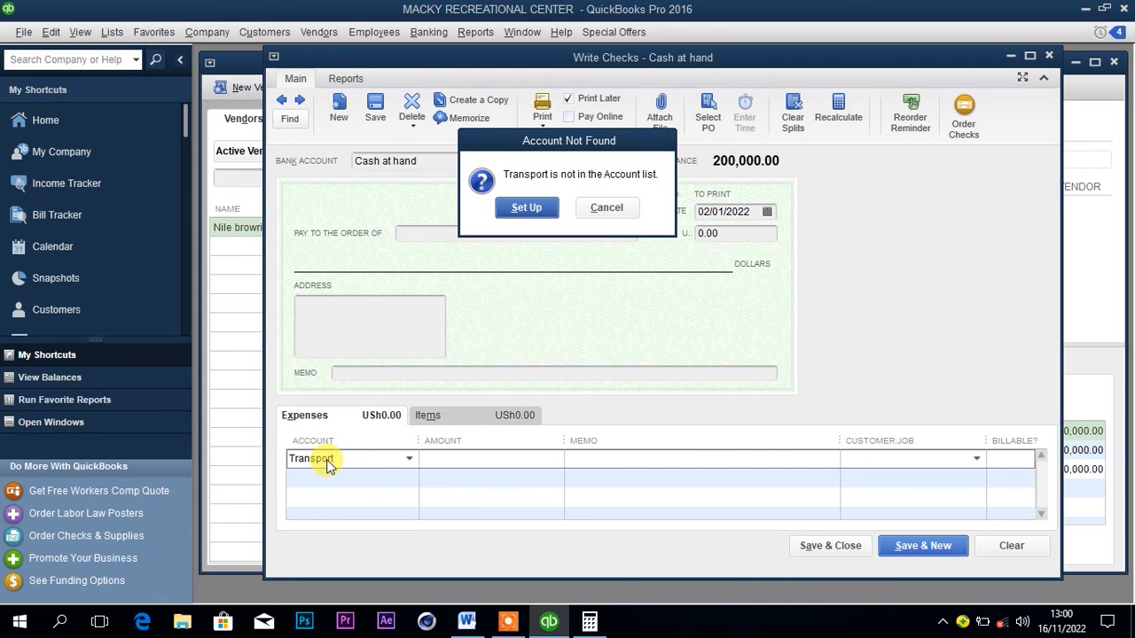
{"action": "left_click", "coordinate": [524, 206]}
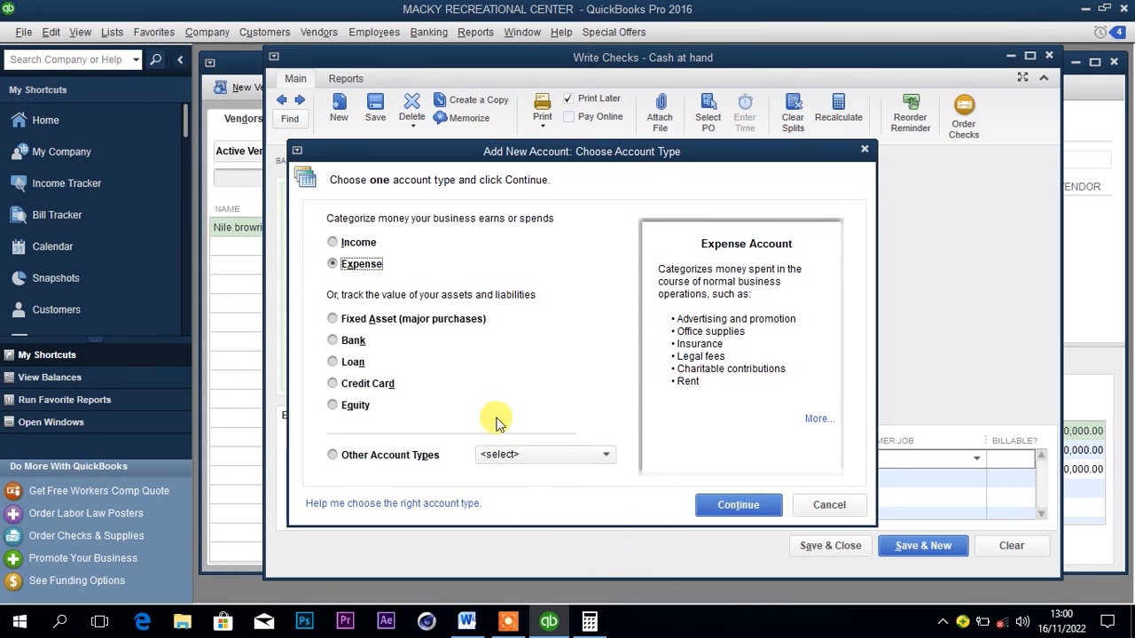
{"action": "left_click", "coordinate": [713, 493]}
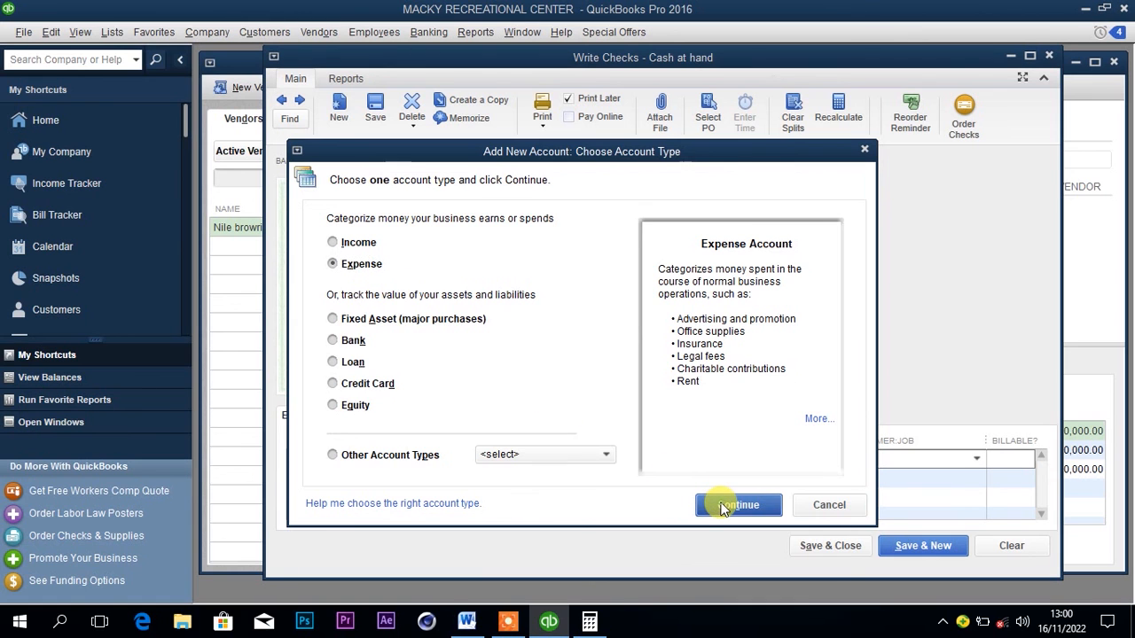
{"action": "left_click", "coordinate": [792, 501]}
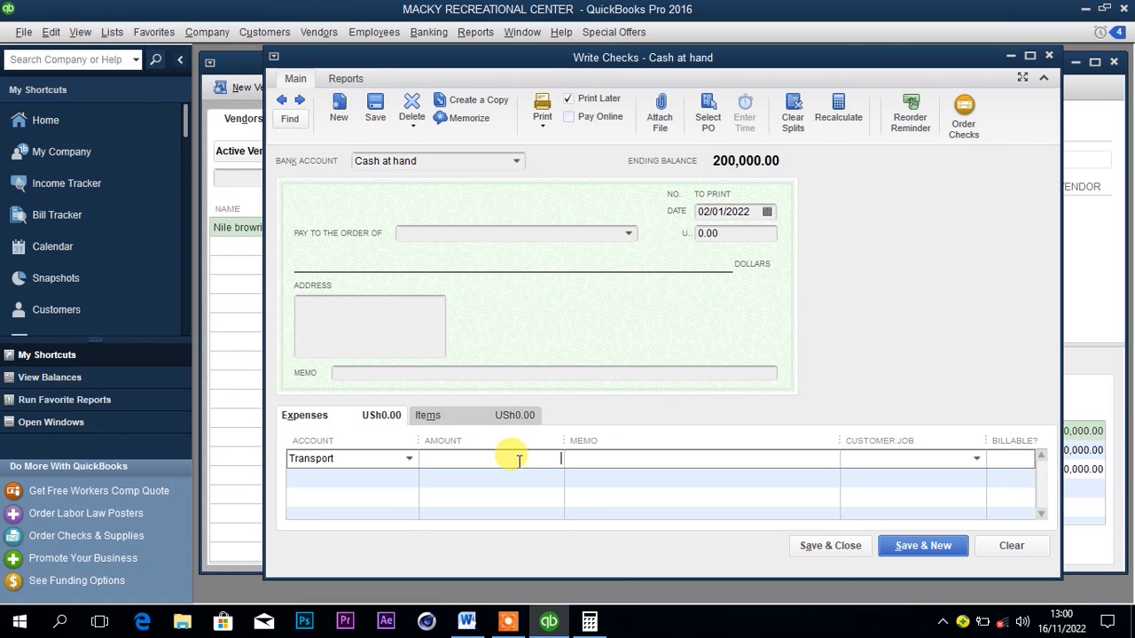
{"action": "type", "text": "200000"}
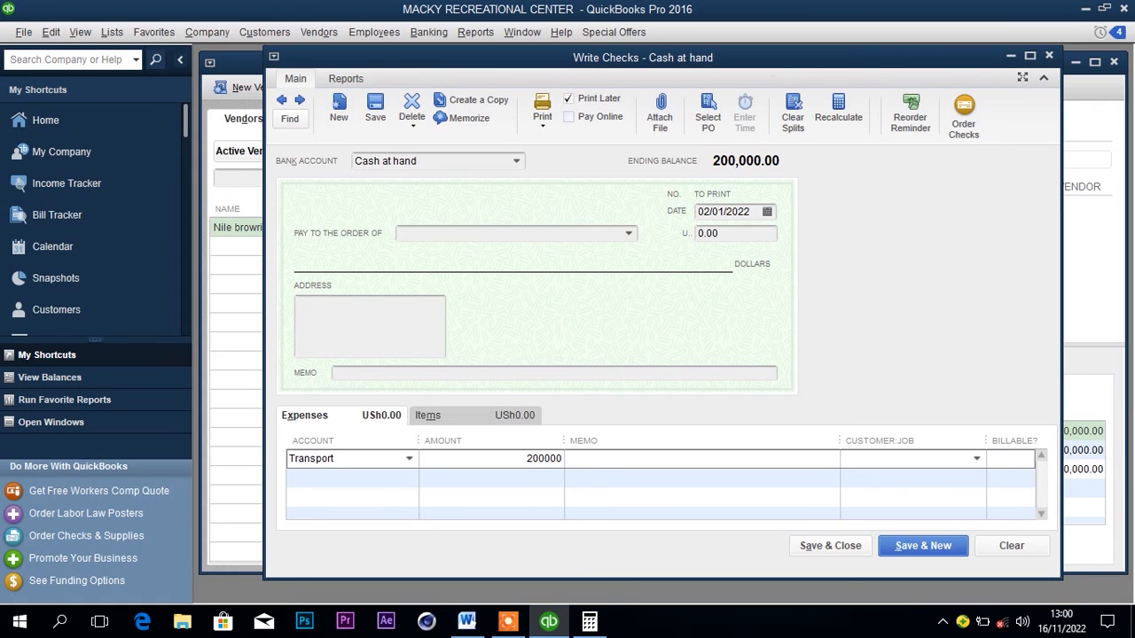
{"action": "left_click", "coordinate": [588, 458]}
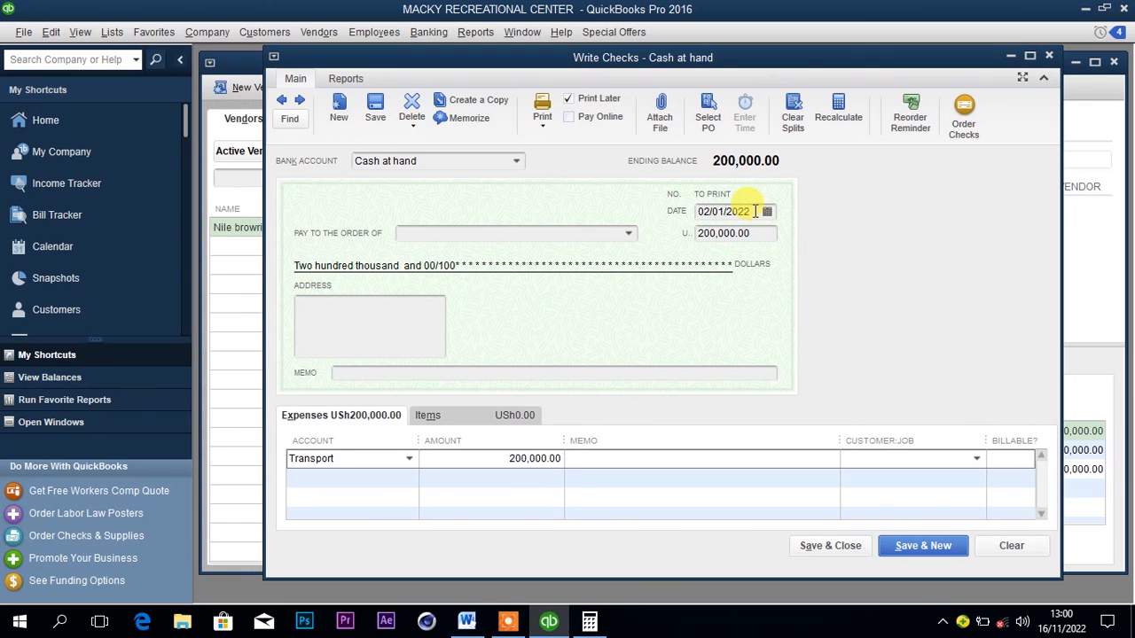
Set the check's bank account to Cash at bank, then save and close the check, accepting its past date.
{"action": "left_click", "coordinate": [518, 162]}
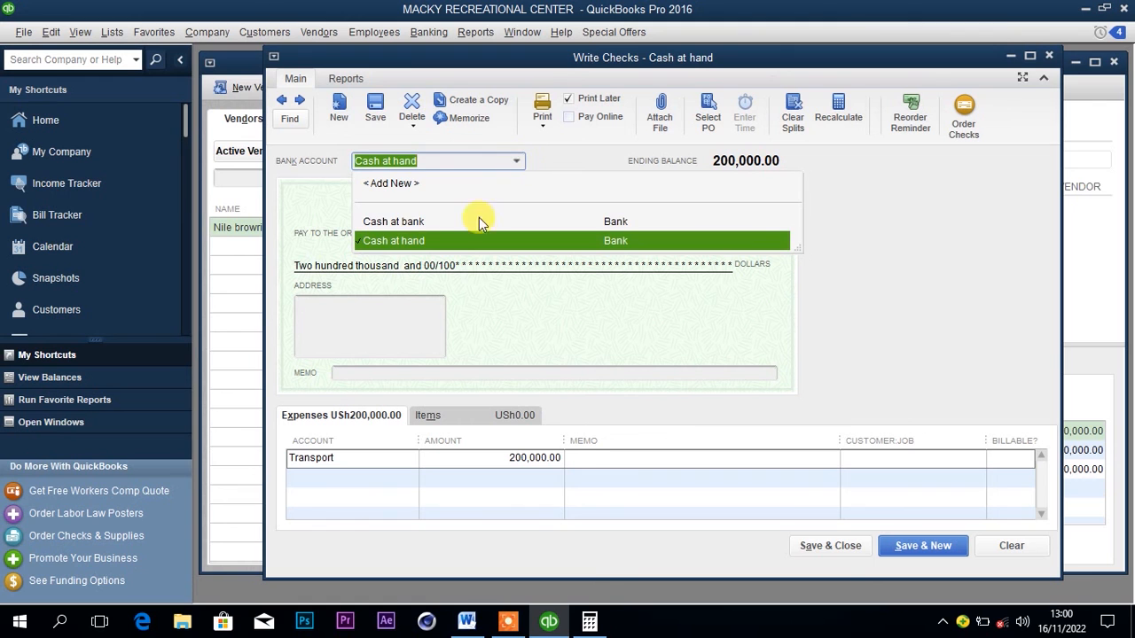
{"action": "left_click", "coordinate": [438, 222]}
{"action": "left_click", "coordinate": [506, 286]}
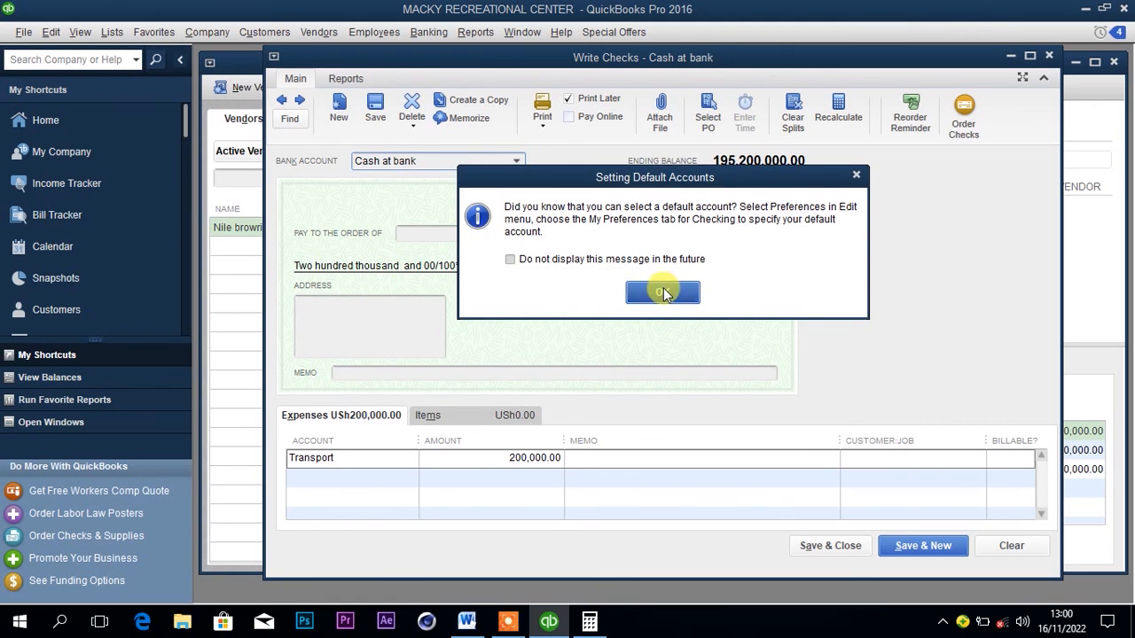
{"action": "left_click", "coordinate": [663, 289]}
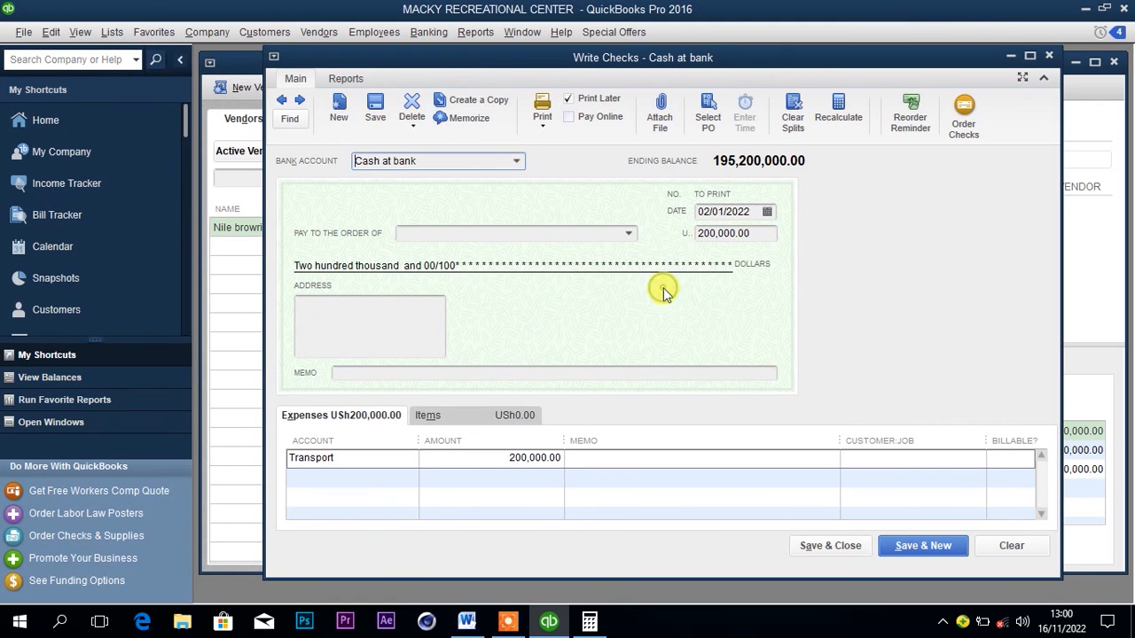
{"action": "left_click", "coordinate": [839, 546]}
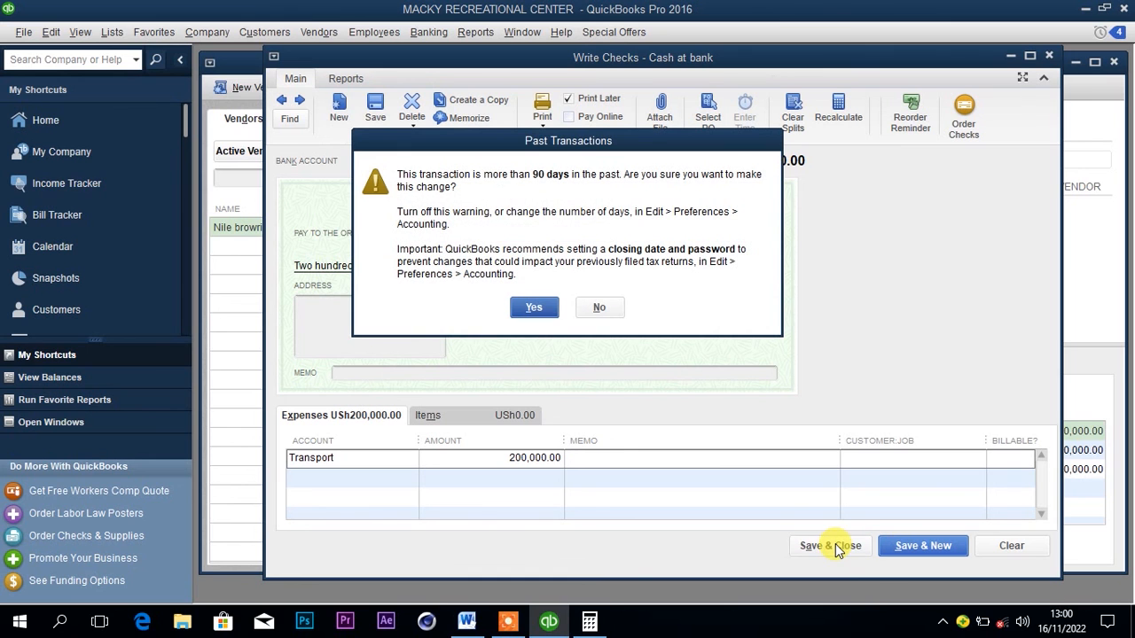
{"action": "left_click", "coordinate": [536, 308]}
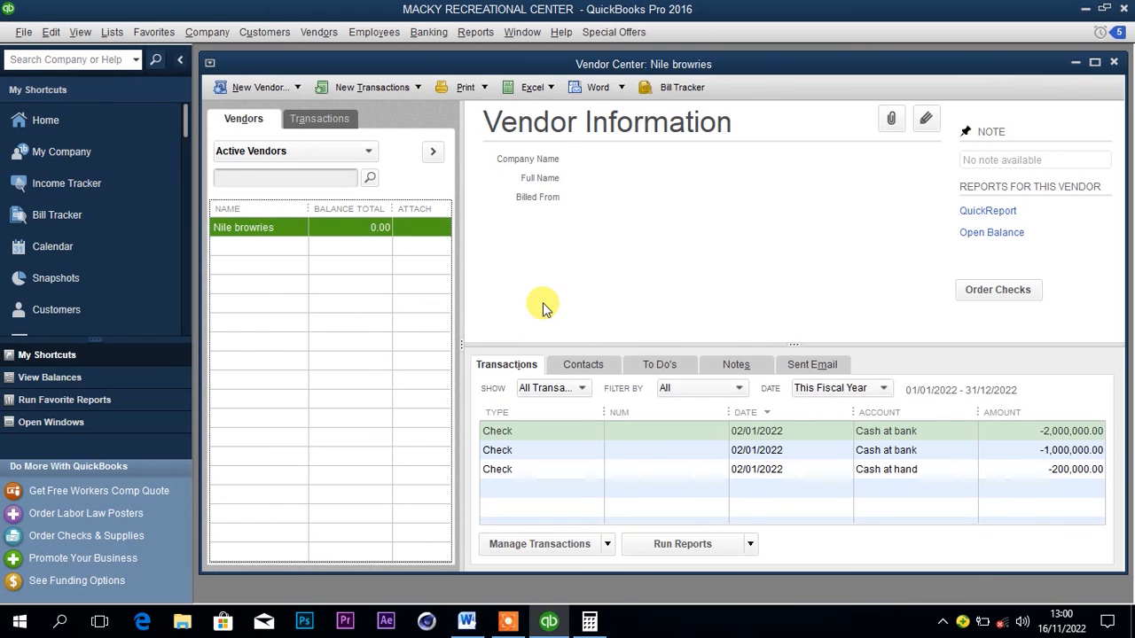
Review the remaining January transactions in the Word document, then open the Customer Center in QuickBooks.
{"action": "left_click", "coordinate": [470, 622]}
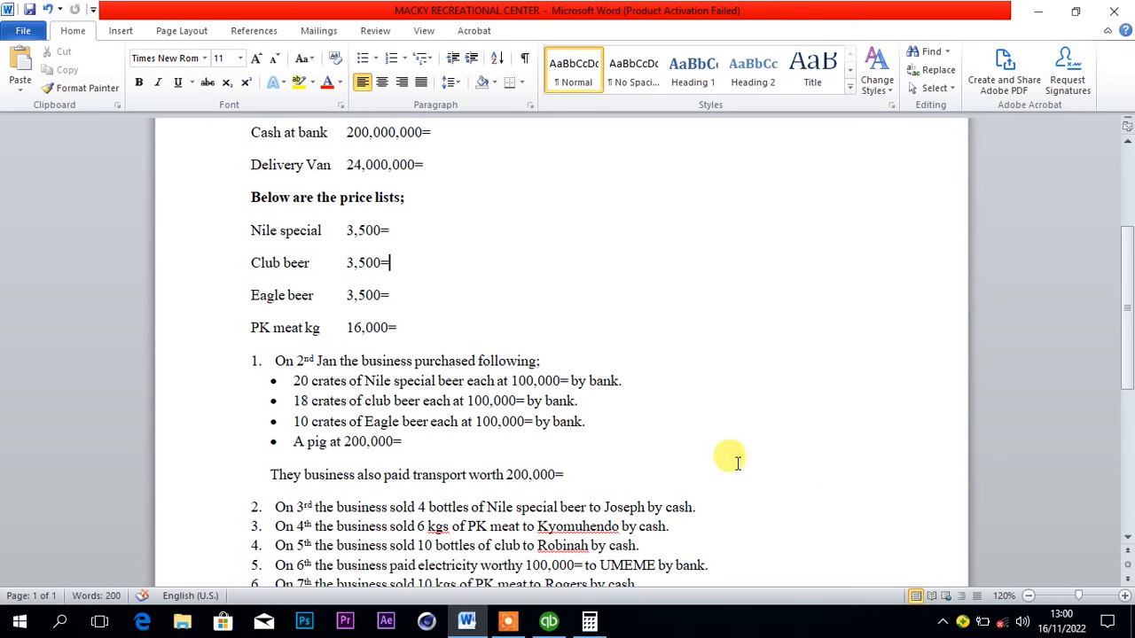
{"action": "left_click_drag", "start_coordinate": [1128, 355], "coordinate": [1128, 392]}
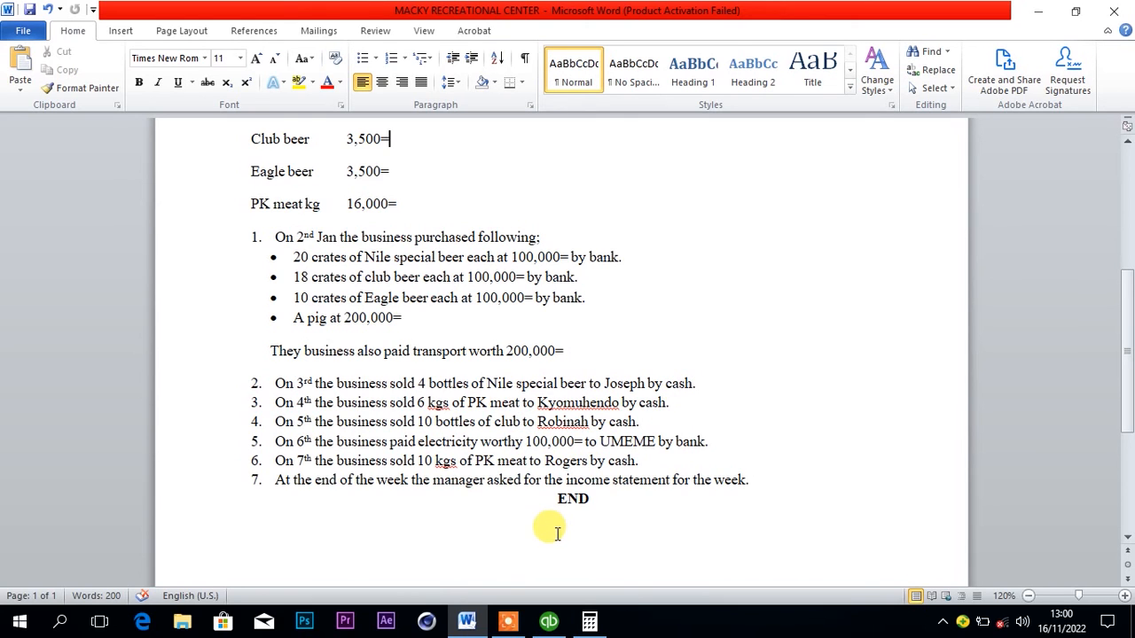
{"action": "left_click", "coordinate": [549, 620]}
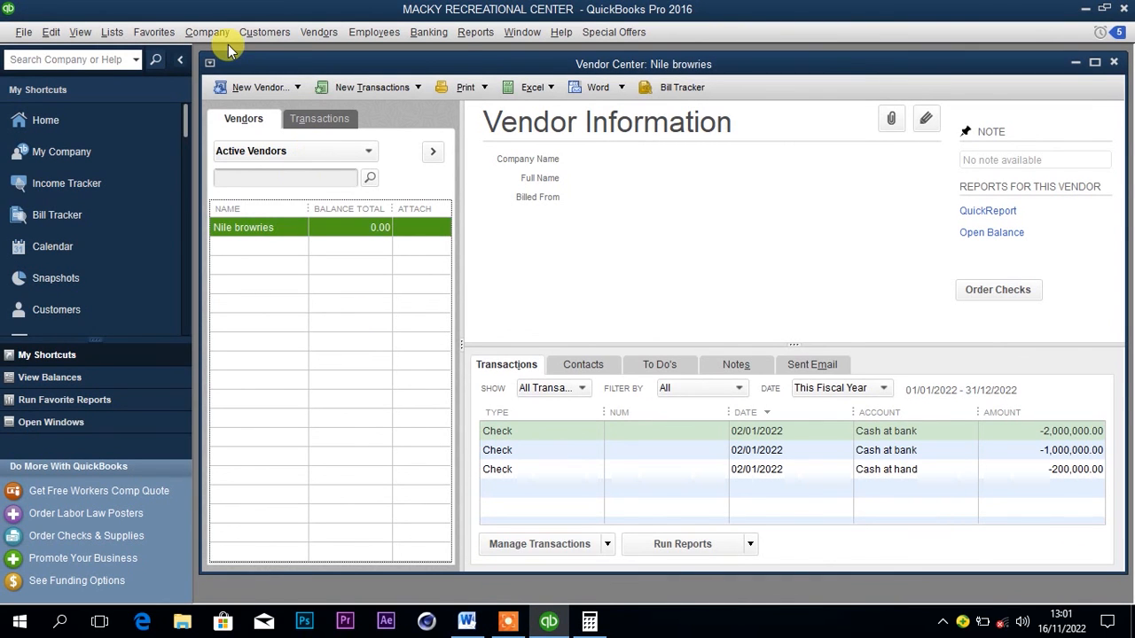
{"action": "left_click", "coordinate": [263, 34]}
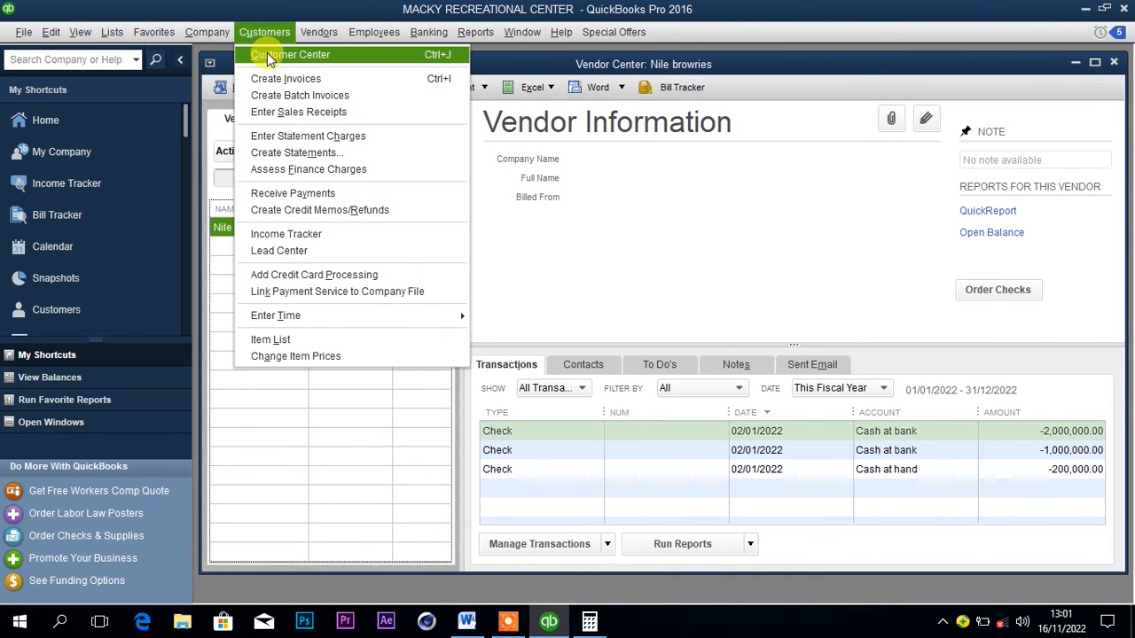
{"action": "left_click", "coordinate": [269, 56]}
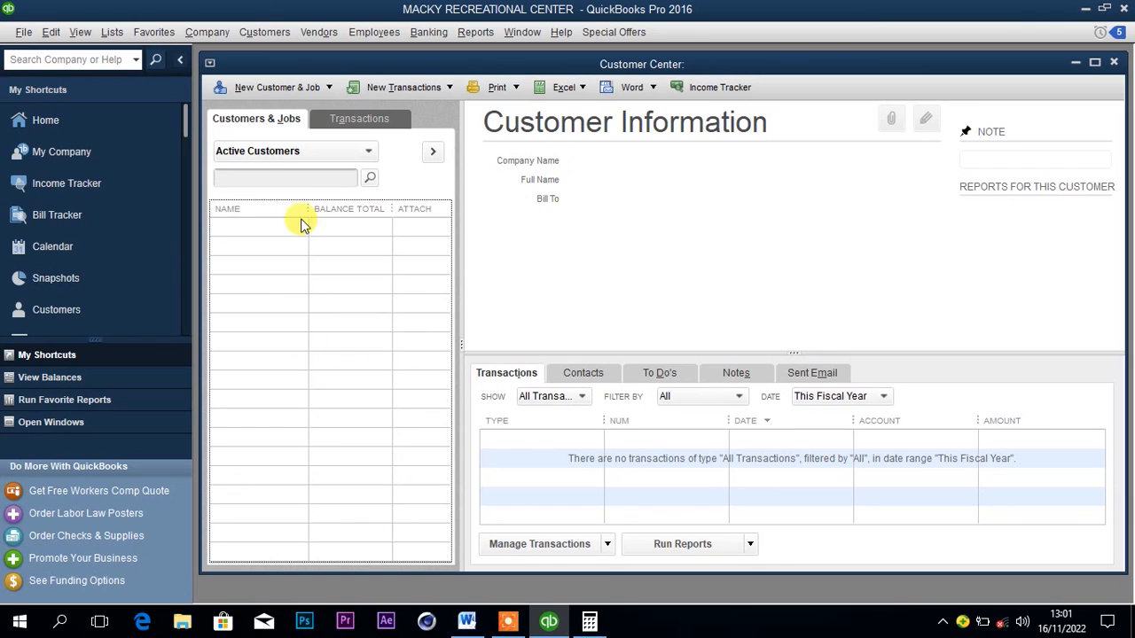
Start a new customer record and enter the name of the Nile special beer buyer.
{"action": "left_click", "coordinate": [291, 89]}
{"action": "left_click", "coordinate": [286, 108]}
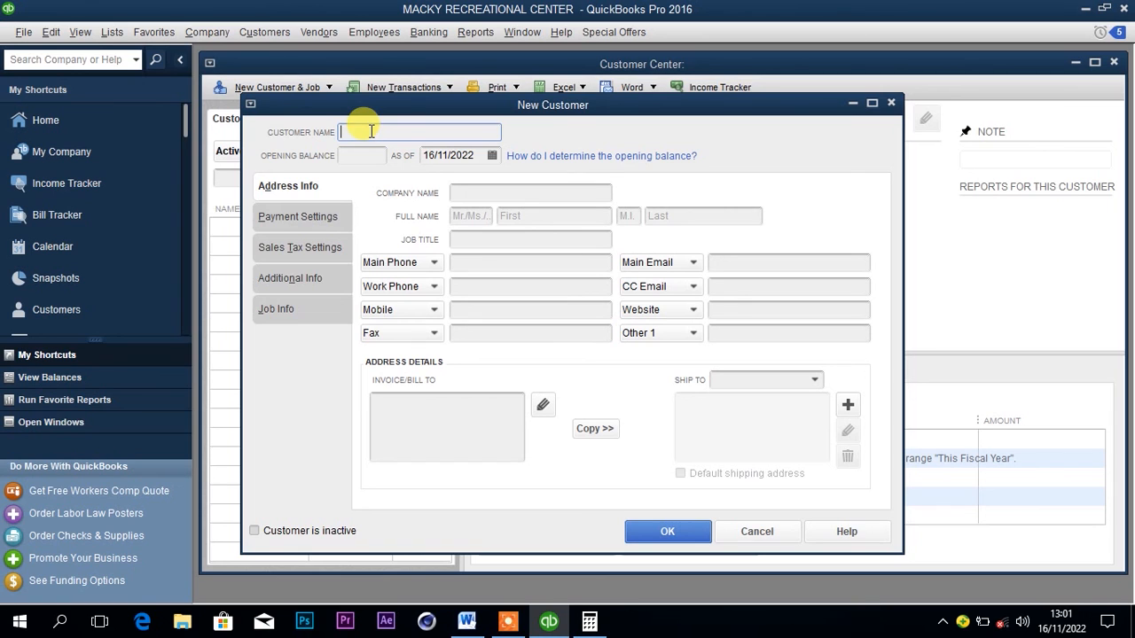
{"action": "type", "text": "Jo"}
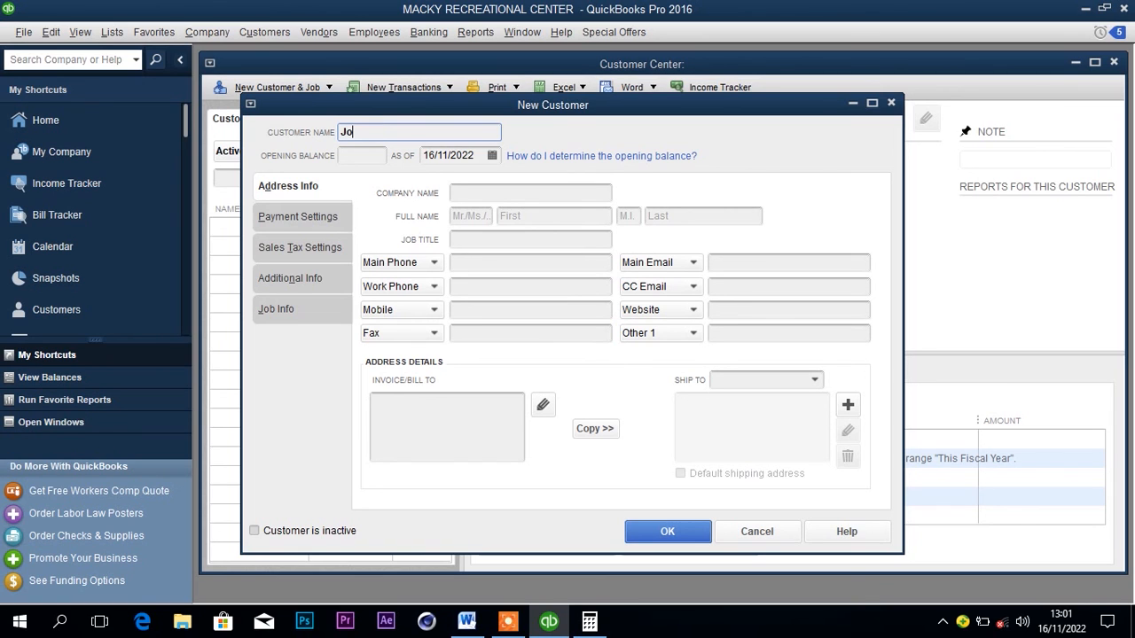
{"action": "type", "text": "seph"}
Check the date of the Nile special beer sale in the Word document, then return to the QuickBooks customer form.
{"action": "left_click", "coordinate": [492, 156]}
{"action": "left_click", "coordinate": [439, 184]}
{"action": "left_click", "coordinate": [439, 183]}
{"action": "left_click", "coordinate": [439, 183]}
{"action": "left_click", "coordinate": [467, 621]}
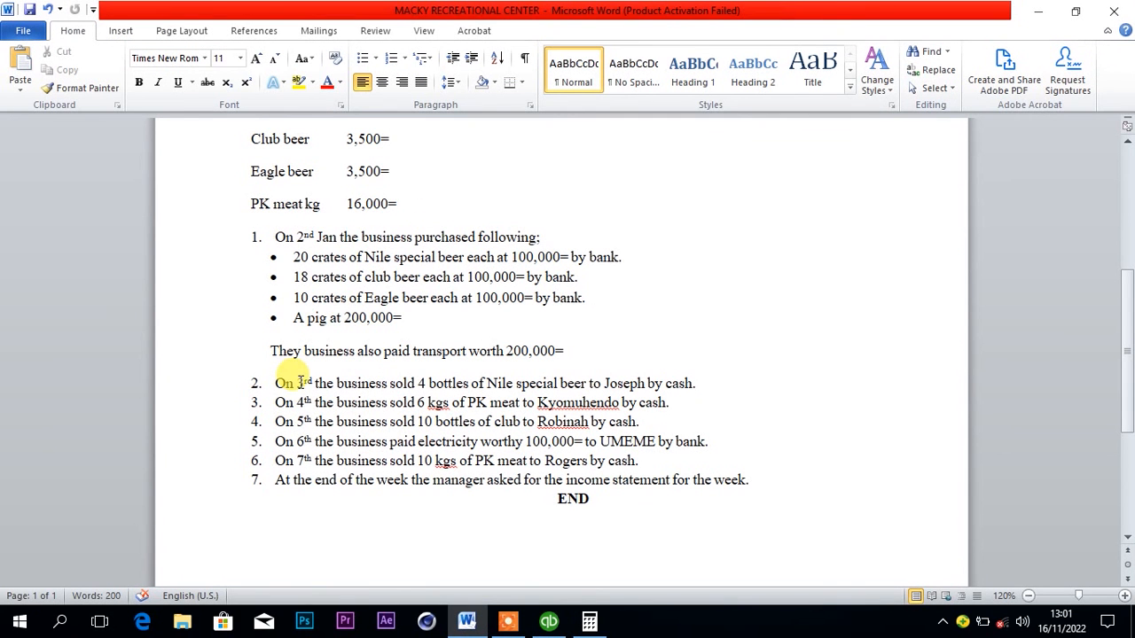
{"action": "left_click", "coordinate": [460, 623]}
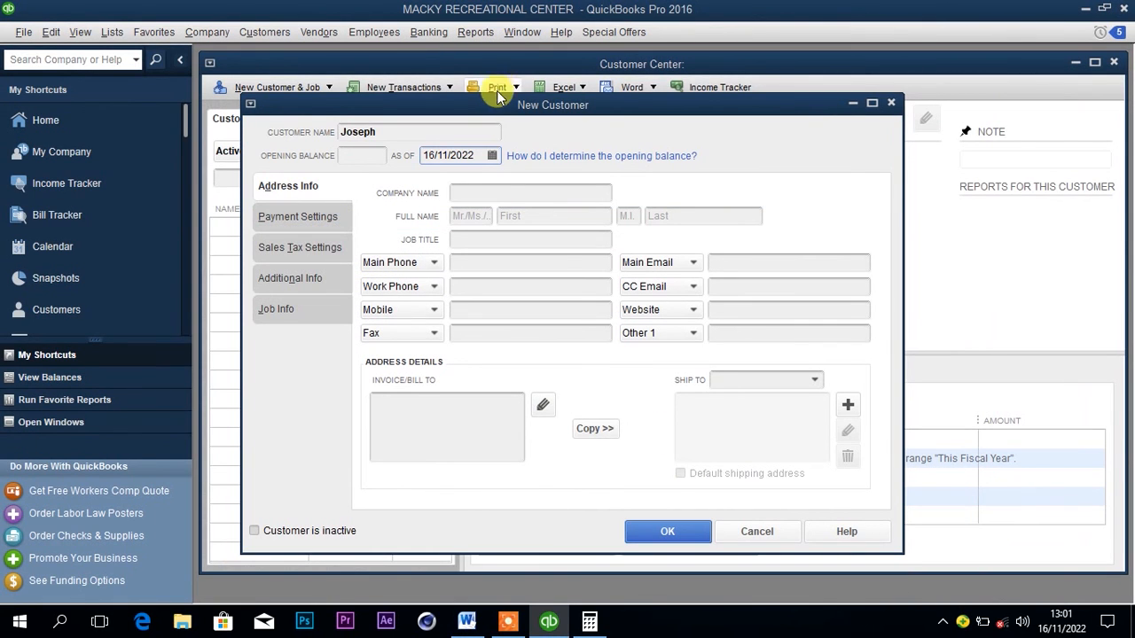
Set the new customer's opening balance date to 03/01/2022 and save the customer.
{"action": "left_click", "coordinate": [492, 156]}
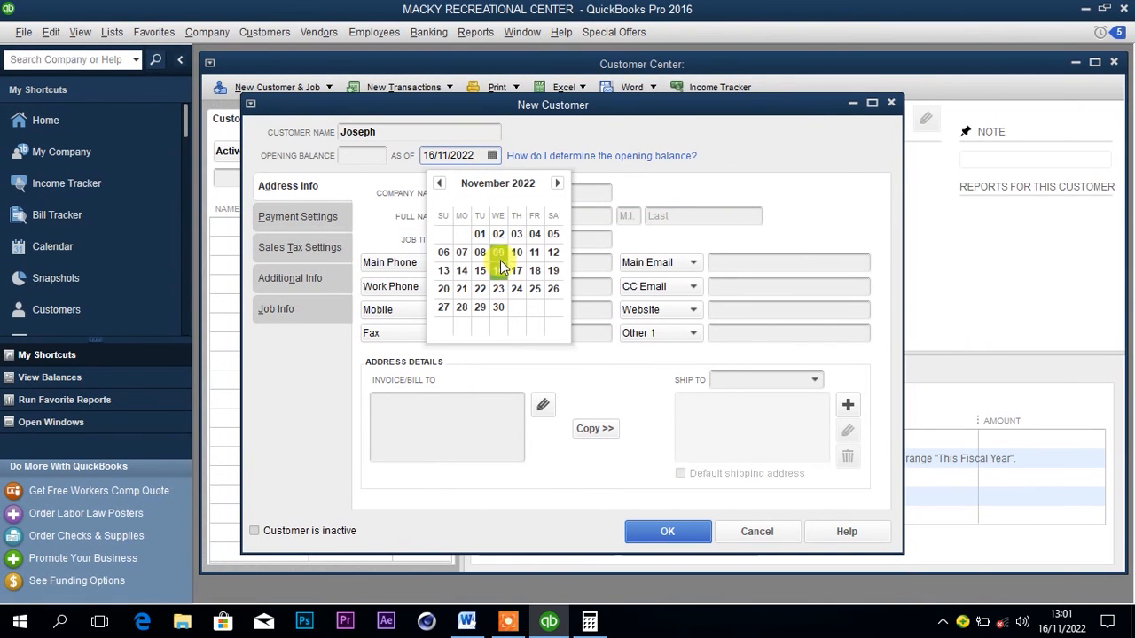
{"action": "left_click", "coordinate": [445, 272]}
{"action": "left_click", "coordinate": [492, 156]}
{"action": "left_click", "coordinate": [439, 184]}
{"action": "left_click", "coordinate": [439, 184]}
{"action": "left_click", "coordinate": [439, 184]}
{"action": "left_click", "coordinate": [439, 185]}
{"action": "left_click", "coordinate": [438, 185]}
{"action": "left_click", "coordinate": [439, 184]}
{"action": "left_click", "coordinate": [439, 184]}
{"action": "left_click", "coordinate": [439, 184]}
{"action": "left_click", "coordinate": [439, 184]}
{"action": "left_click", "coordinate": [439, 185]}
{"action": "left_click", "coordinate": [439, 184]}
{"action": "left_click", "coordinate": [439, 184]}
{"action": "left_click", "coordinate": [557, 183]}
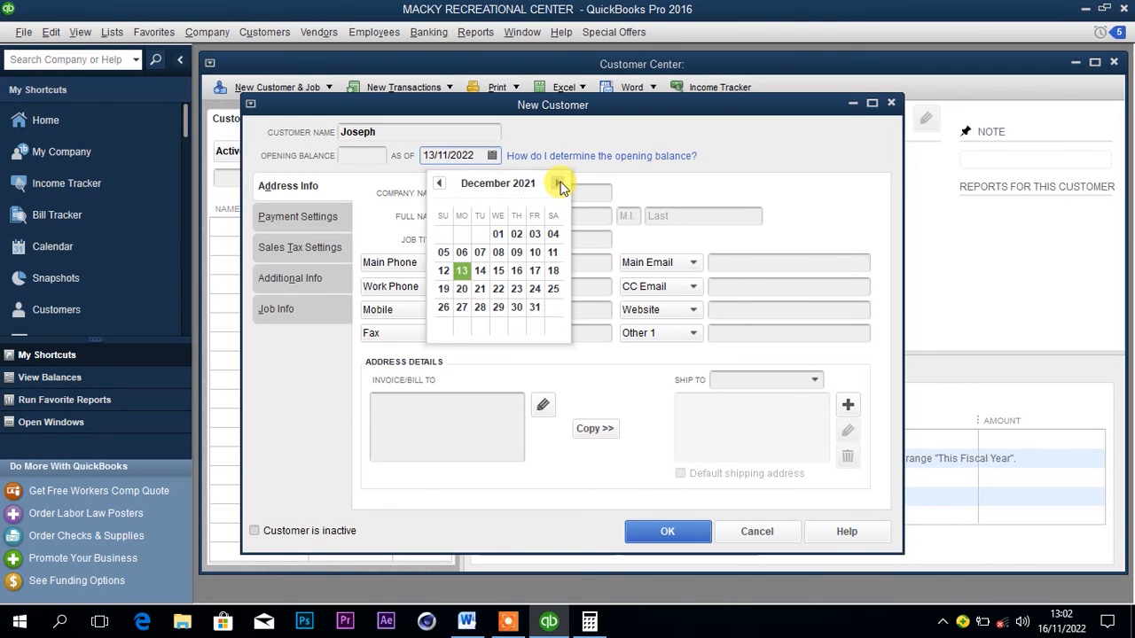
{"action": "left_click", "coordinate": [557, 182]}
{"action": "left_click", "coordinate": [463, 252]}
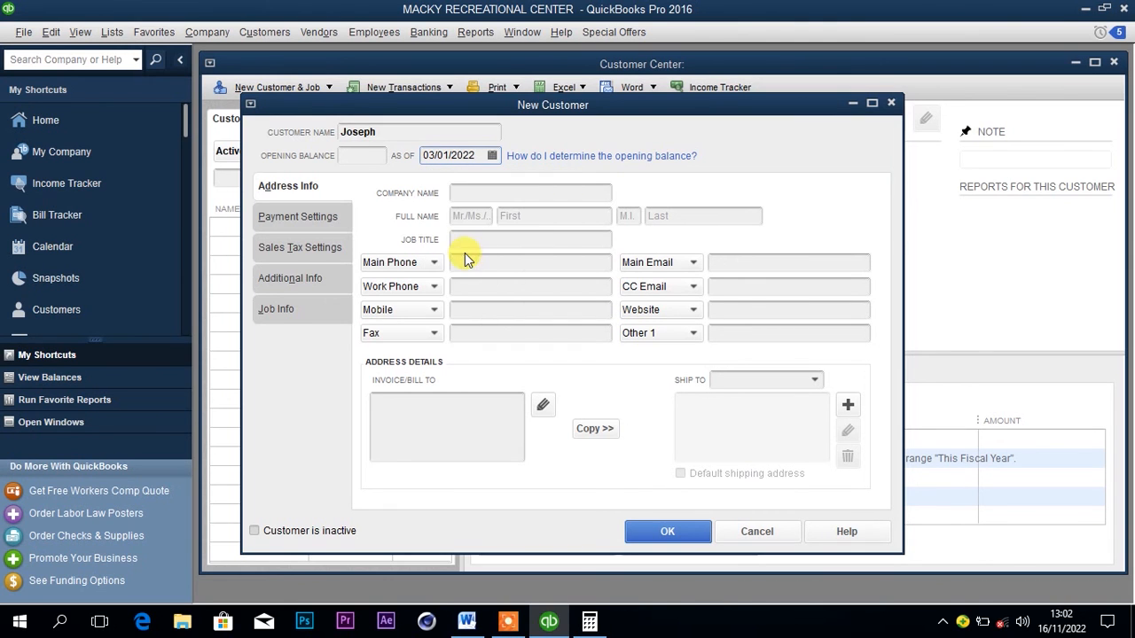
{"action": "left_click", "coordinate": [647, 530]}
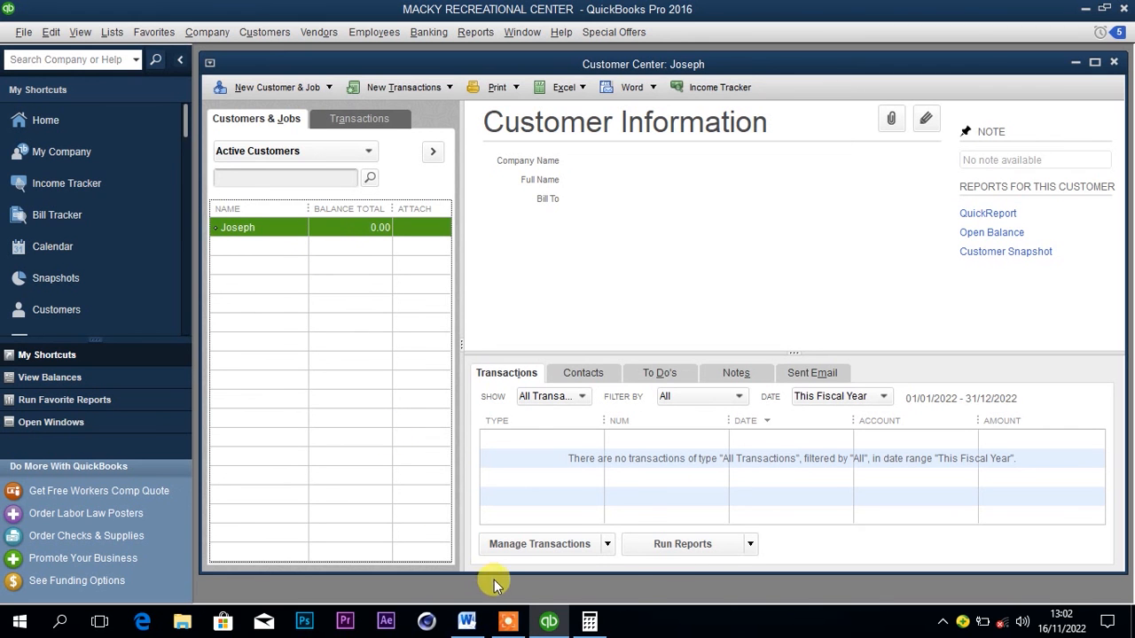
{"action": "left_click", "coordinate": [550, 624]}
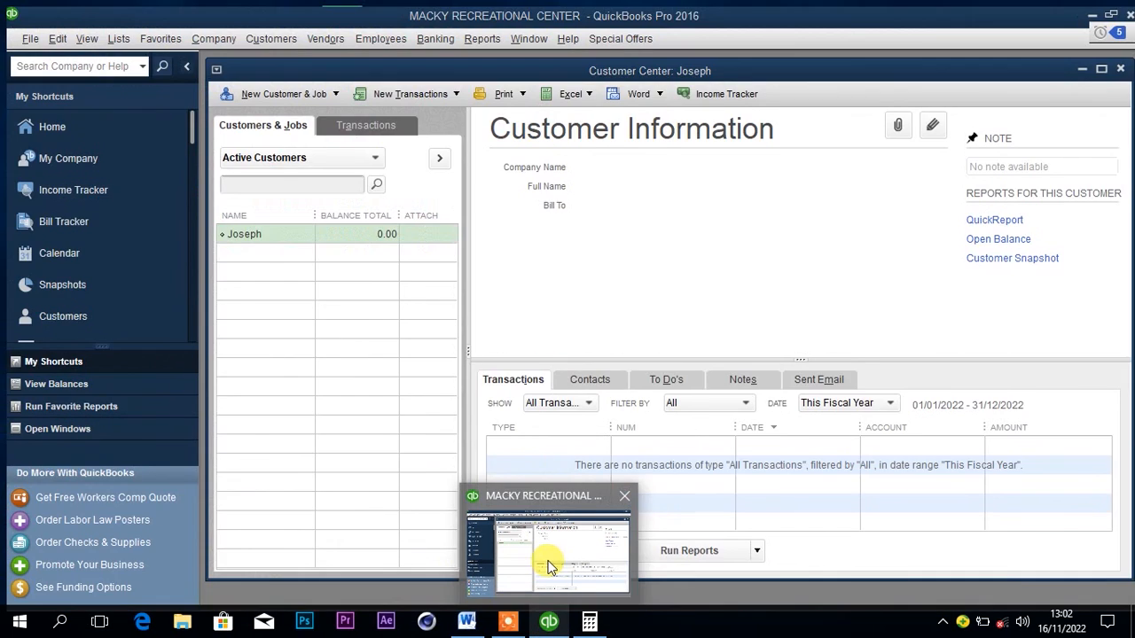
{"action": "left_click", "coordinate": [536, 559]}
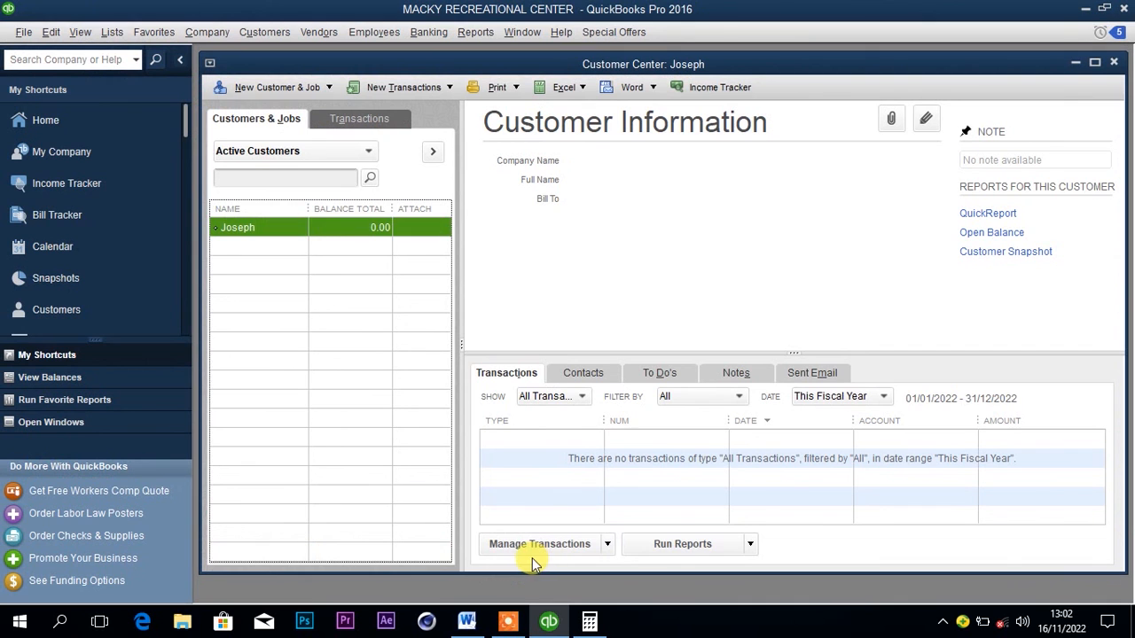
Check the Nile special beer sale in the Word document, then start a new item from the QuickBooks Item List.
{"action": "left_click", "coordinate": [466, 621]}
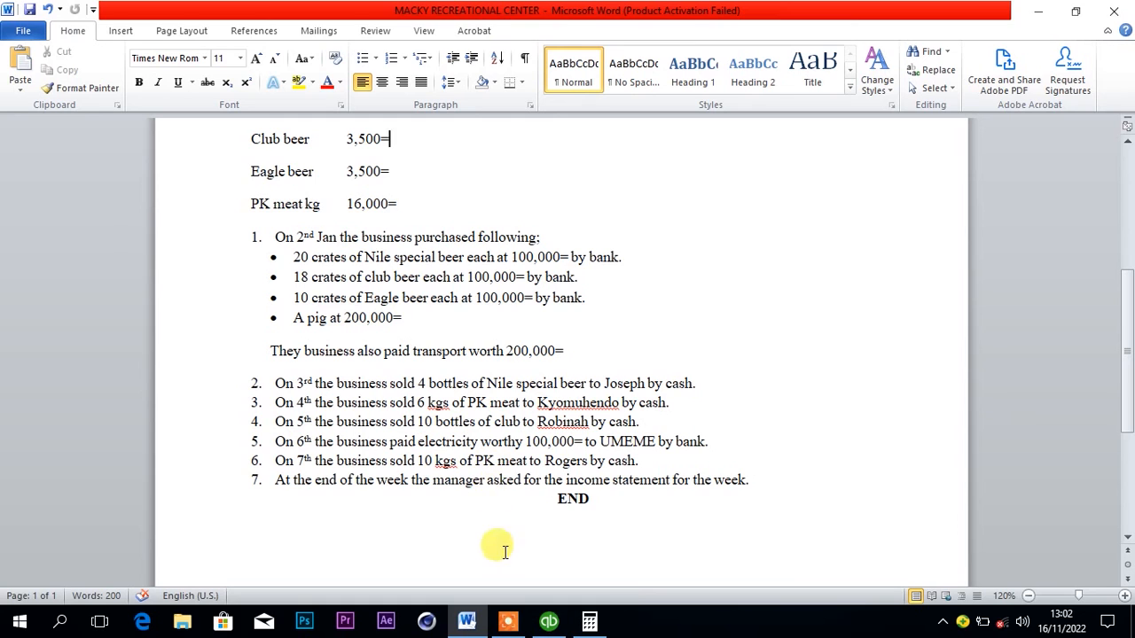
{"action": "left_click", "coordinate": [548, 623]}
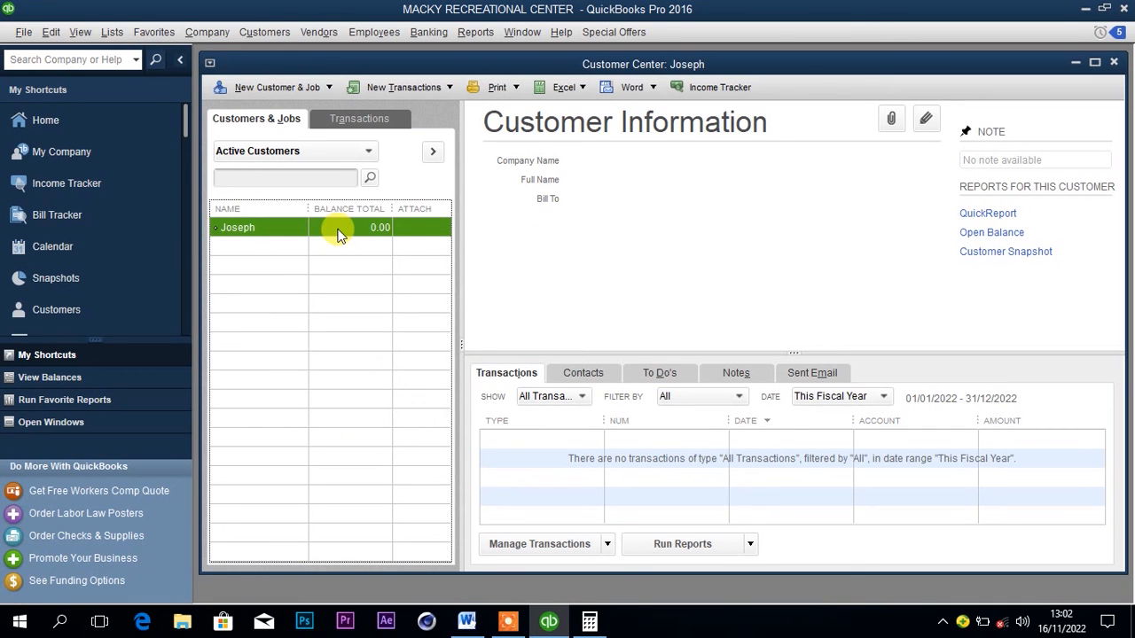
{"action": "left_click", "coordinate": [111, 33]}
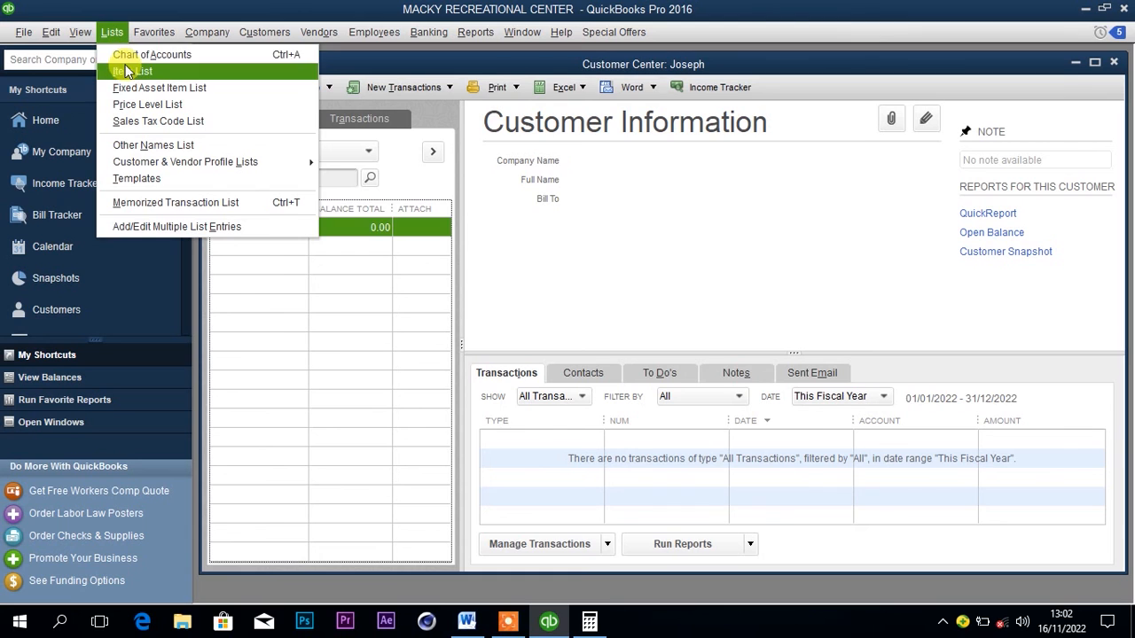
{"action": "left_click", "coordinate": [126, 70]}
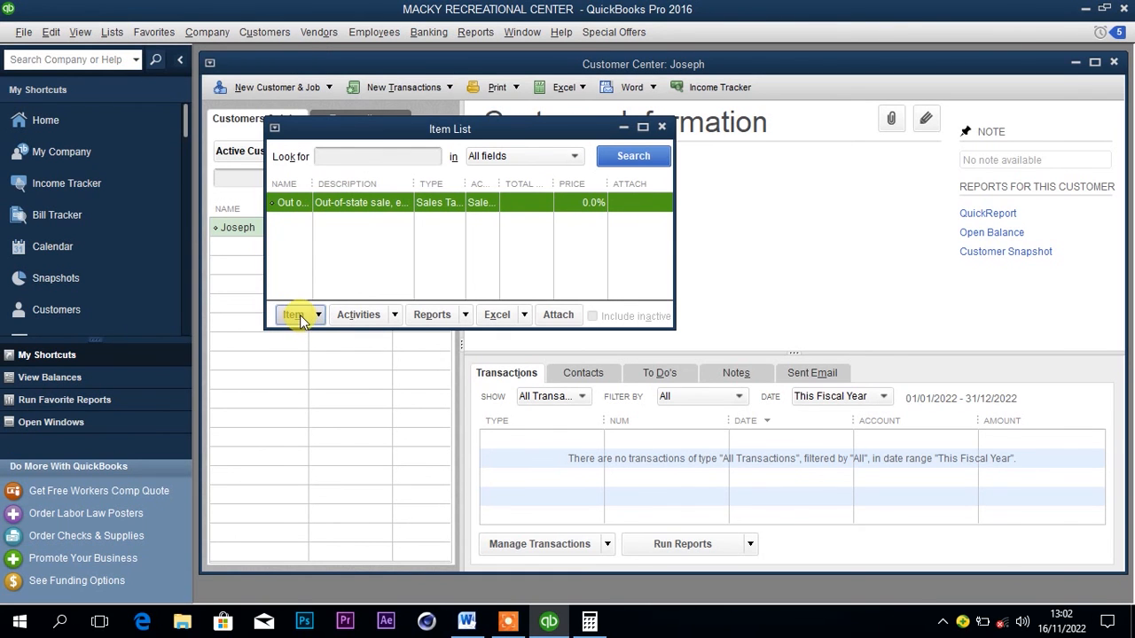
{"action": "left_click", "coordinate": [300, 315]}
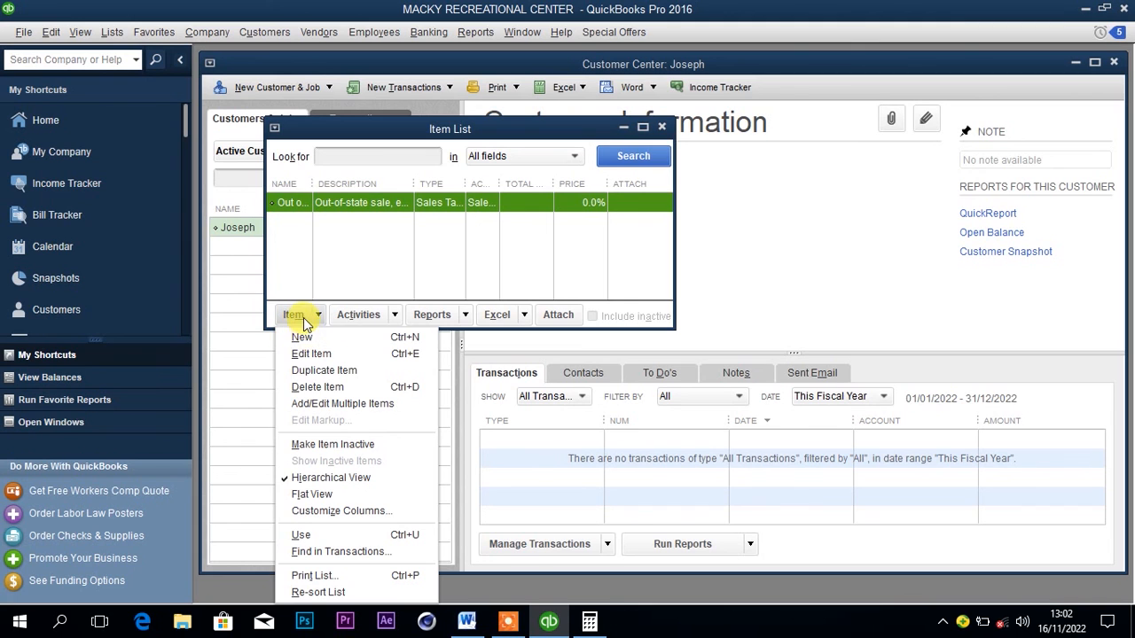
{"action": "left_click", "coordinate": [301, 336]}
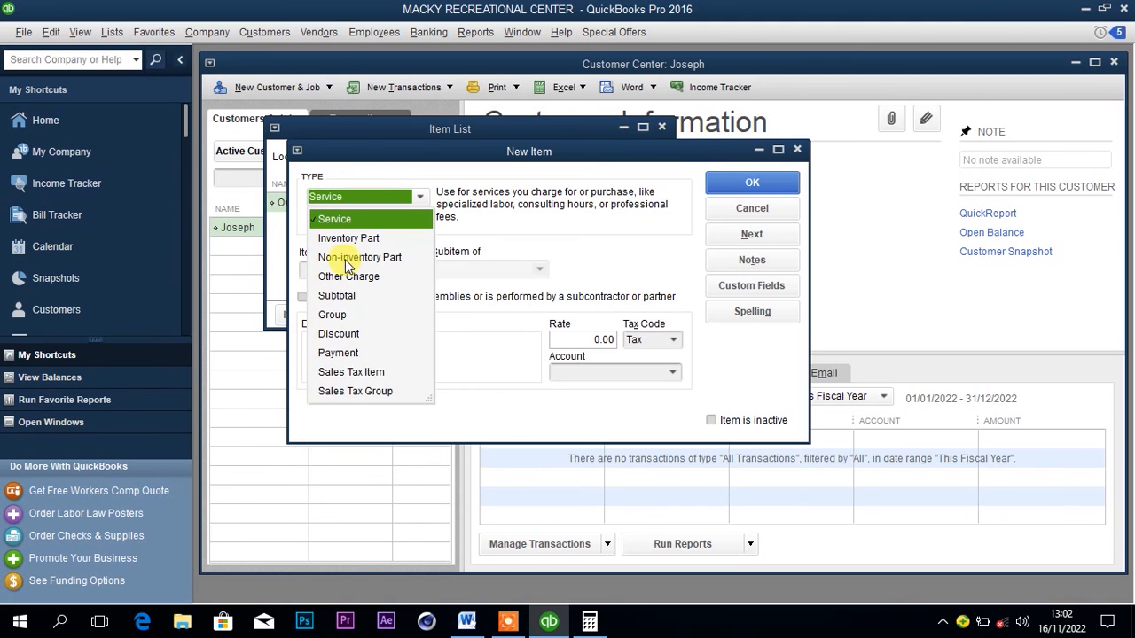
Set the new item's type to Non-inventory Part and name it Nile special.
{"action": "left_click", "coordinate": [352, 262]}
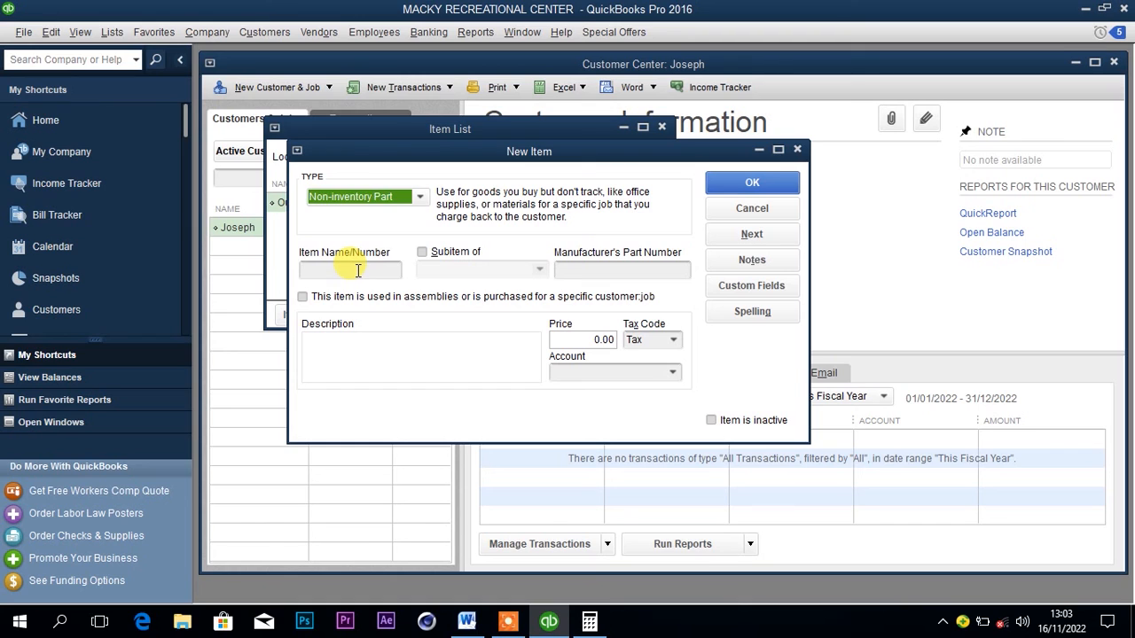
{"action": "left_click", "coordinate": [357, 270]}
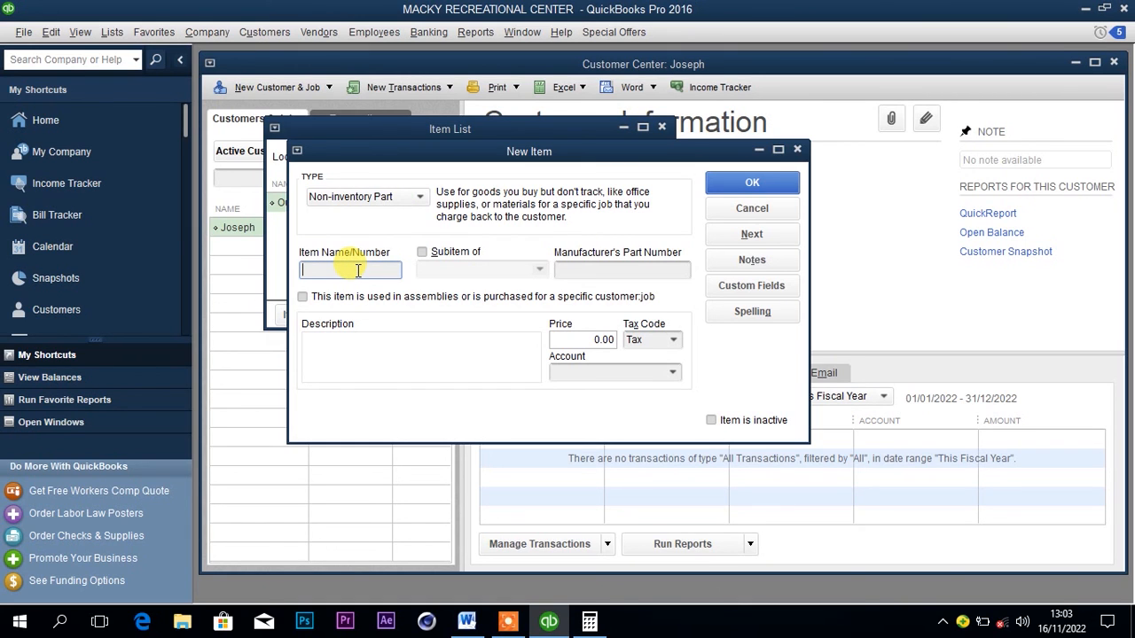
{"action": "type", "text": "Ni"}
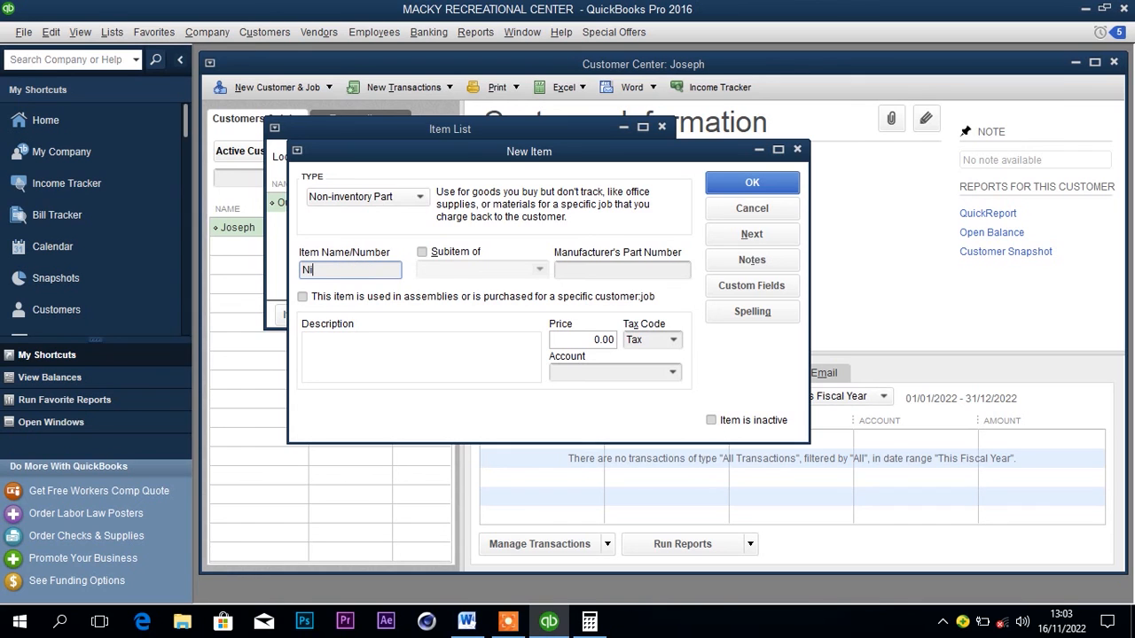
{"action": "type", "text": "le special"}
{"action": "left_click", "coordinate": [572, 268]}
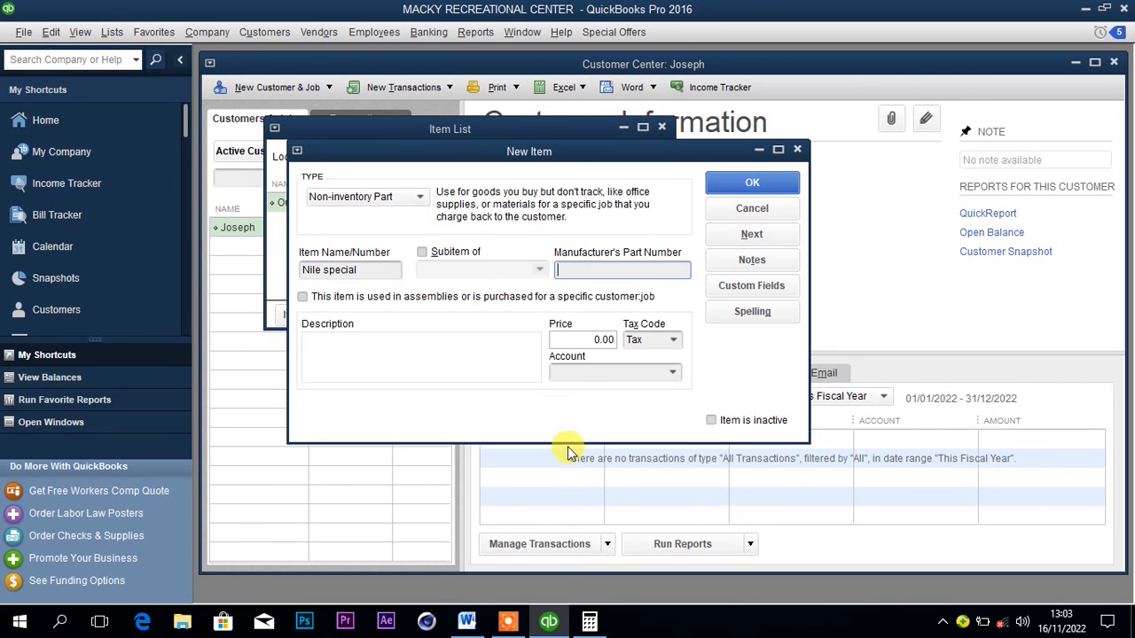
Look up the Nile special price in the Word document's price list, then return to the QuickBooks item form.
{"action": "left_click", "coordinate": [467, 621]}
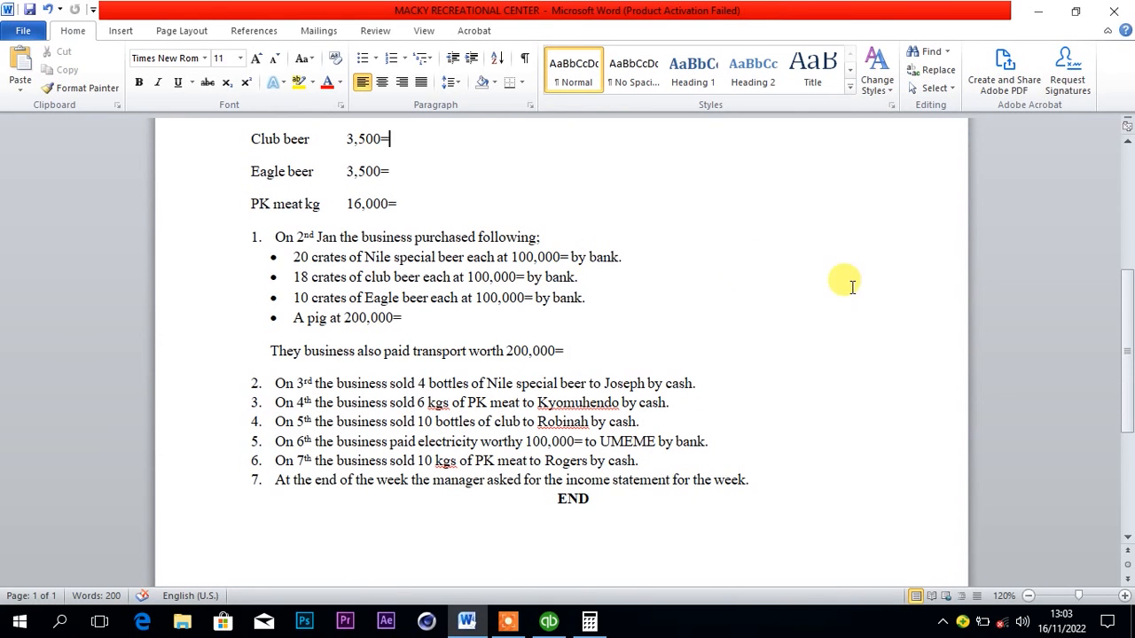
{"action": "left_click", "coordinate": [1127, 141]}
{"action": "left_click", "coordinate": [1127, 141]}
{"action": "left_click", "coordinate": [1124, 135]}
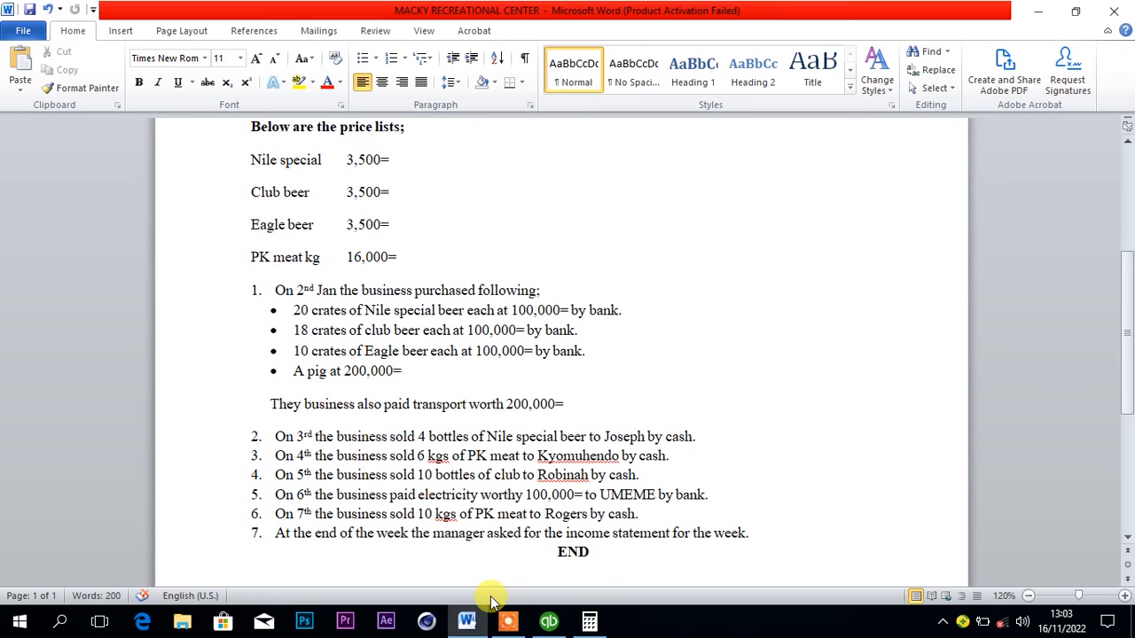
{"action": "left_click", "coordinate": [549, 622]}
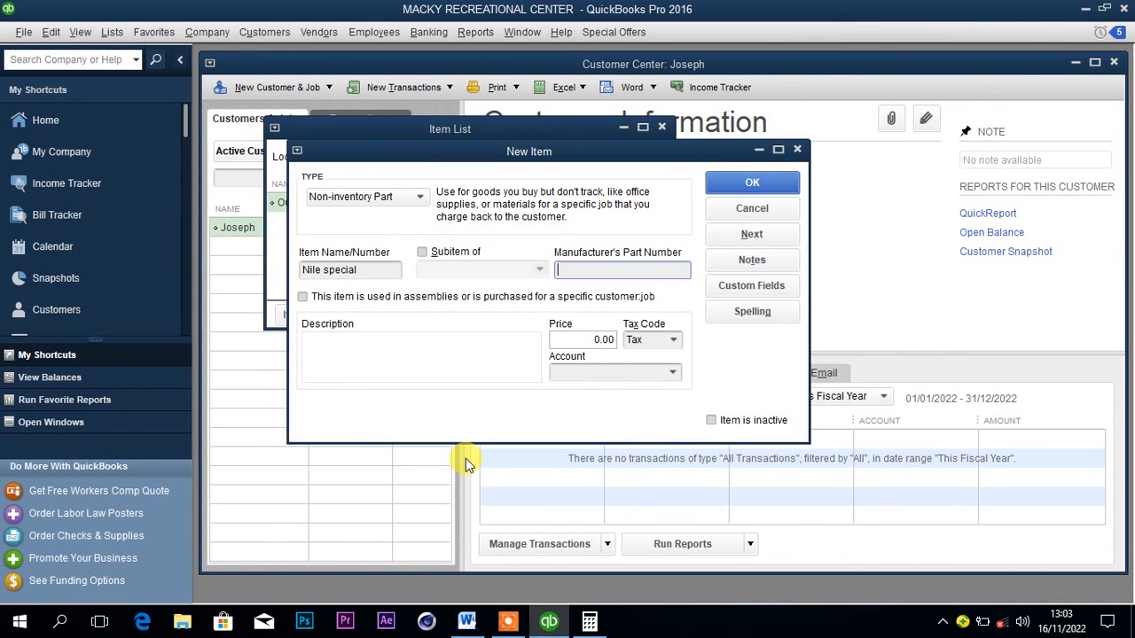
Set the Nile special item's price to 35,000.00.
{"action": "type", "text": "3500"}
{"action": "key", "text": "BackSpace"}
{"action": "key", "text": "BackSpace"}
{"action": "key", "text": "BackSpace"}
{"action": "key", "text": "BackSpace"}
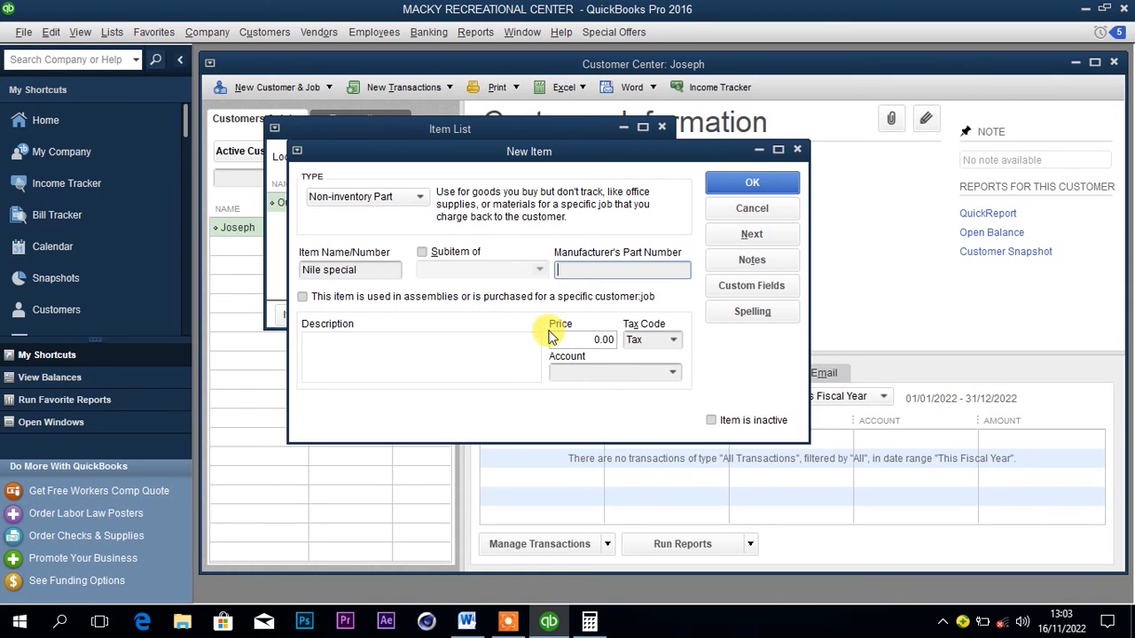
{"action": "left_click", "coordinate": [573, 342]}
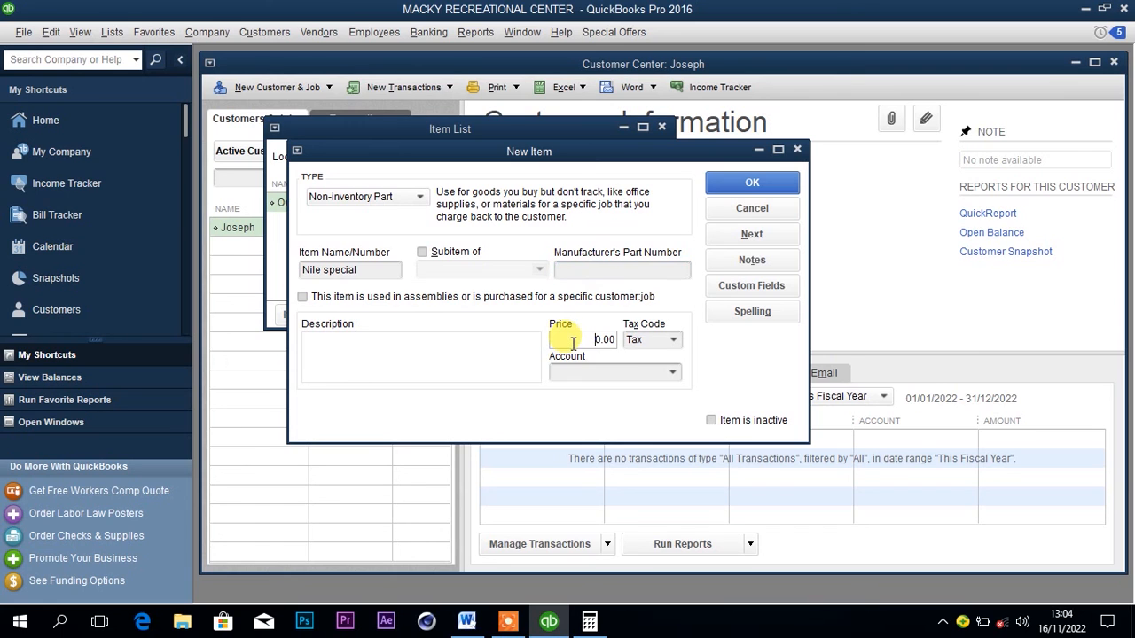
{"action": "type", "text": "35000"}
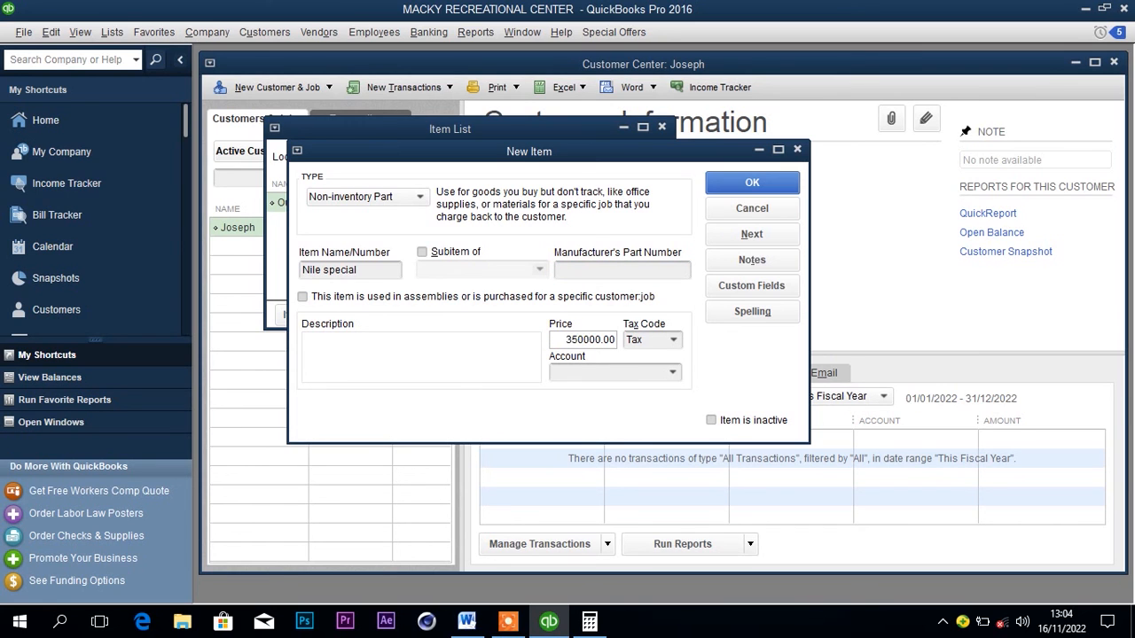
{"action": "left_click", "coordinate": [596, 340]}
{"action": "key", "text": "BackSpace"}
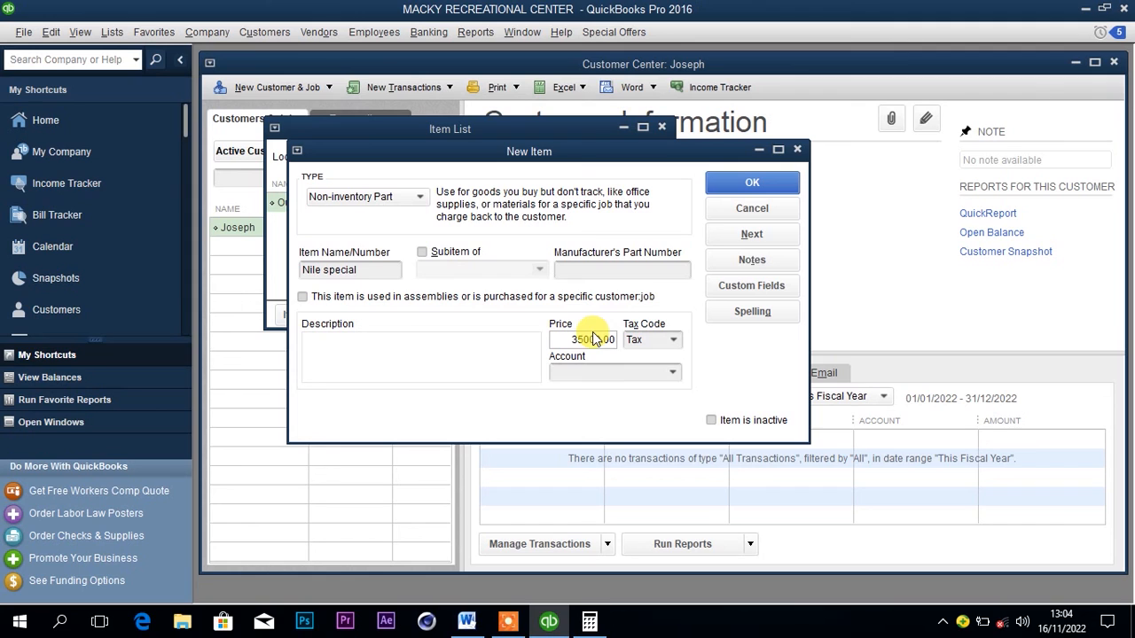
Enter Nile special income as the item's account, reusing the item name and correcting the misspelled ending.
{"action": "left_click", "coordinate": [614, 373]}
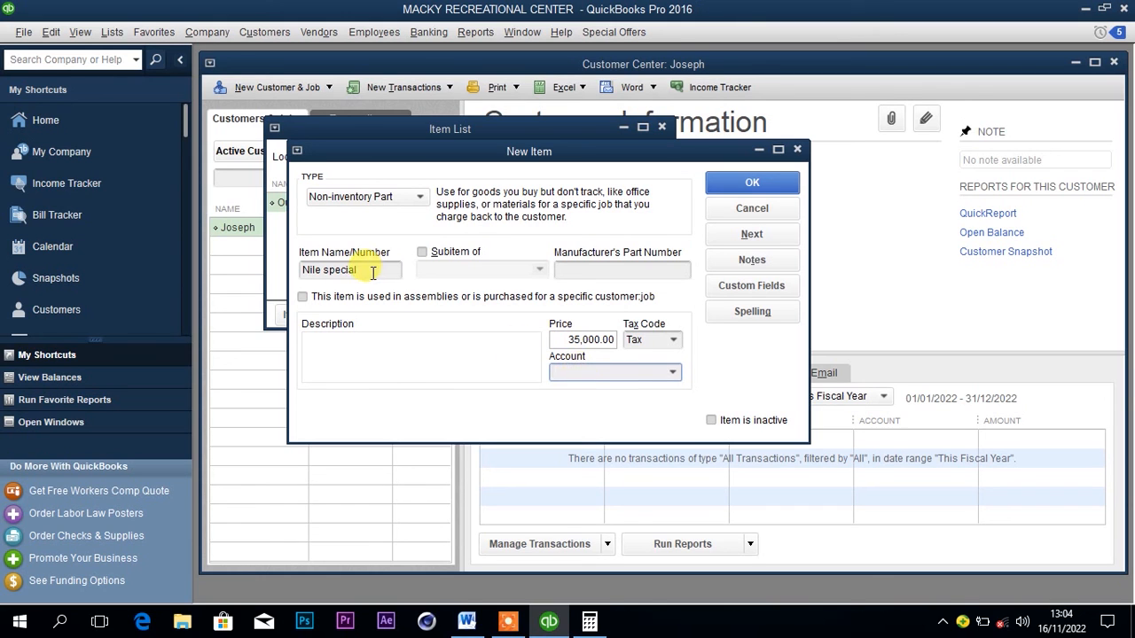
{"action": "left_click_drag", "start_coordinate": [373, 272], "coordinate": [300, 277]}
{"action": "key", "text": "ctrl+c"}
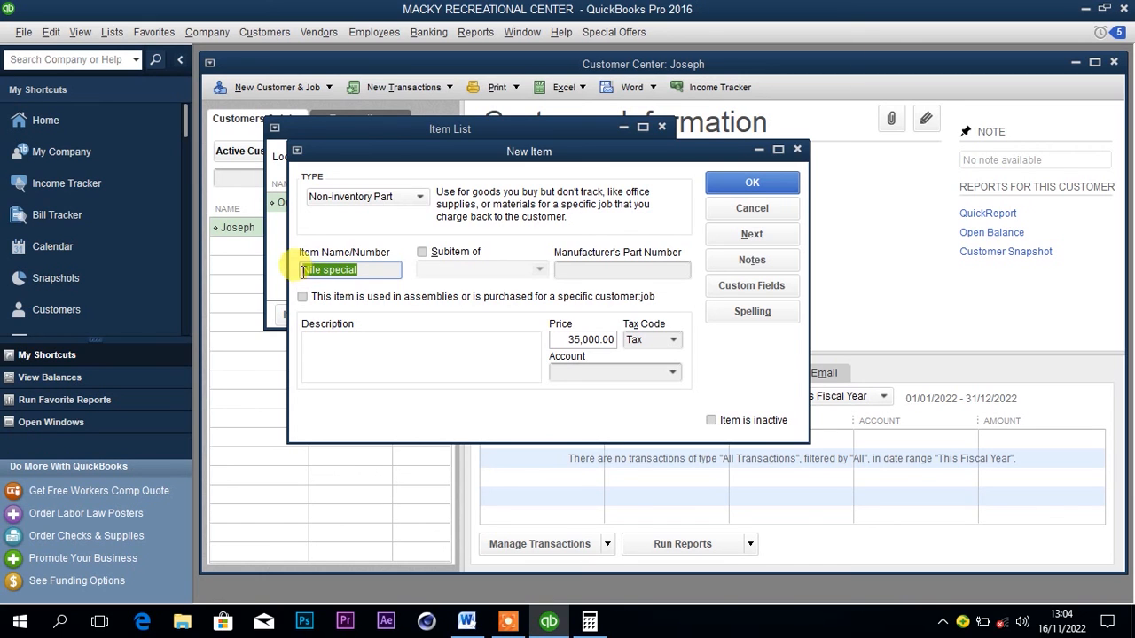
{"action": "left_click", "coordinate": [564, 373]}
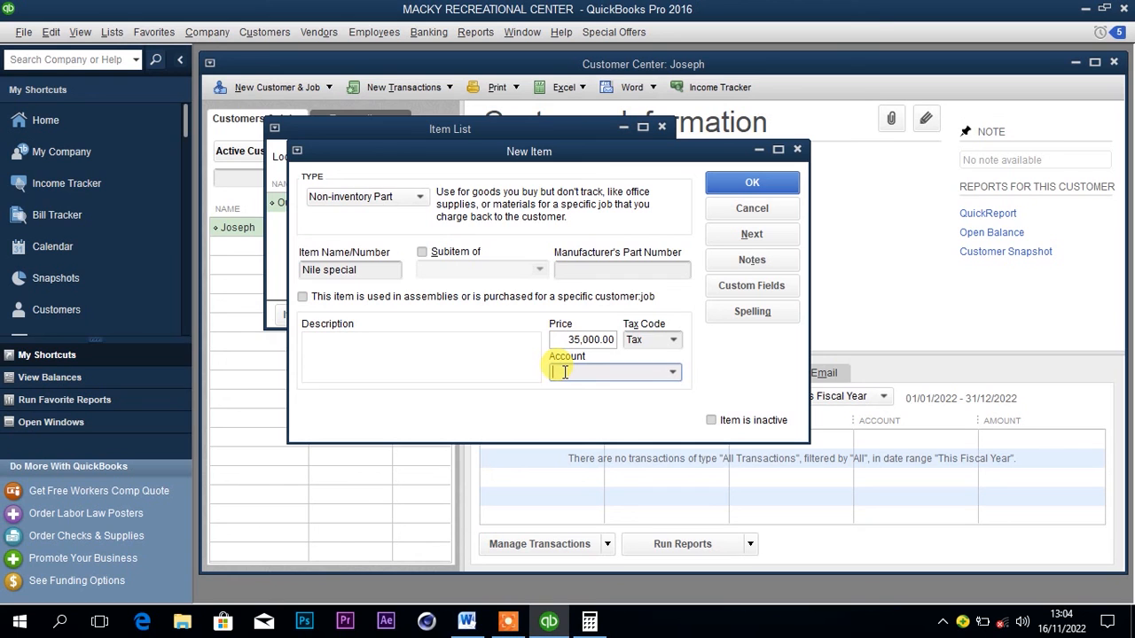
{"action": "key", "text": "ctrl+v"}
{"action": "type", "text": "inco"}
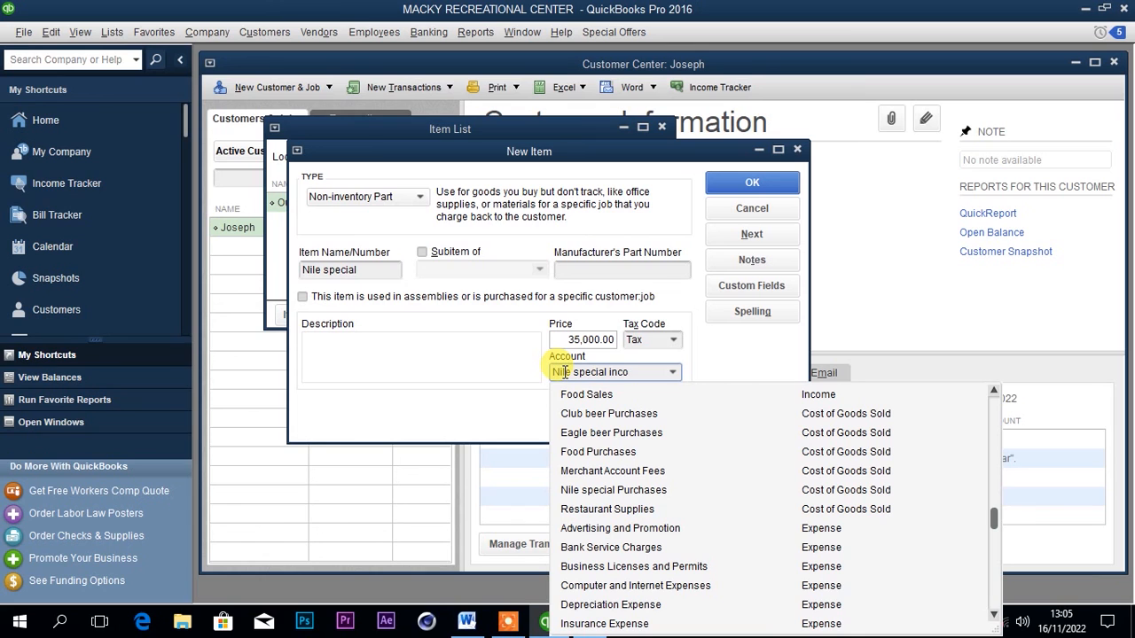
{"action": "type", "text": "ne"}
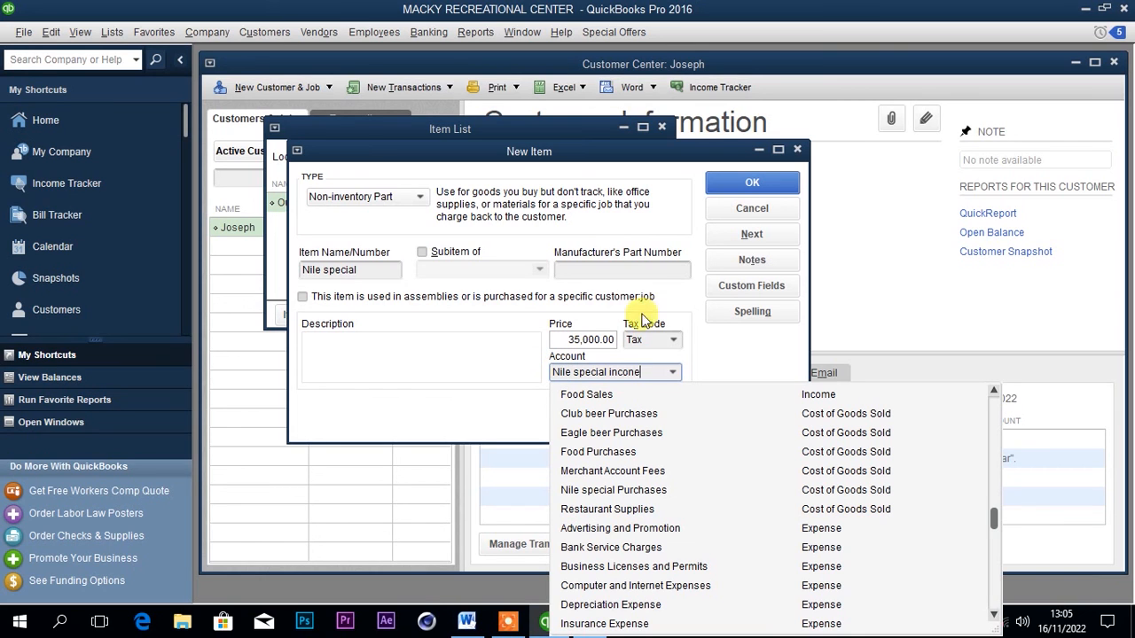
{"action": "left_click", "coordinate": [742, 183]}
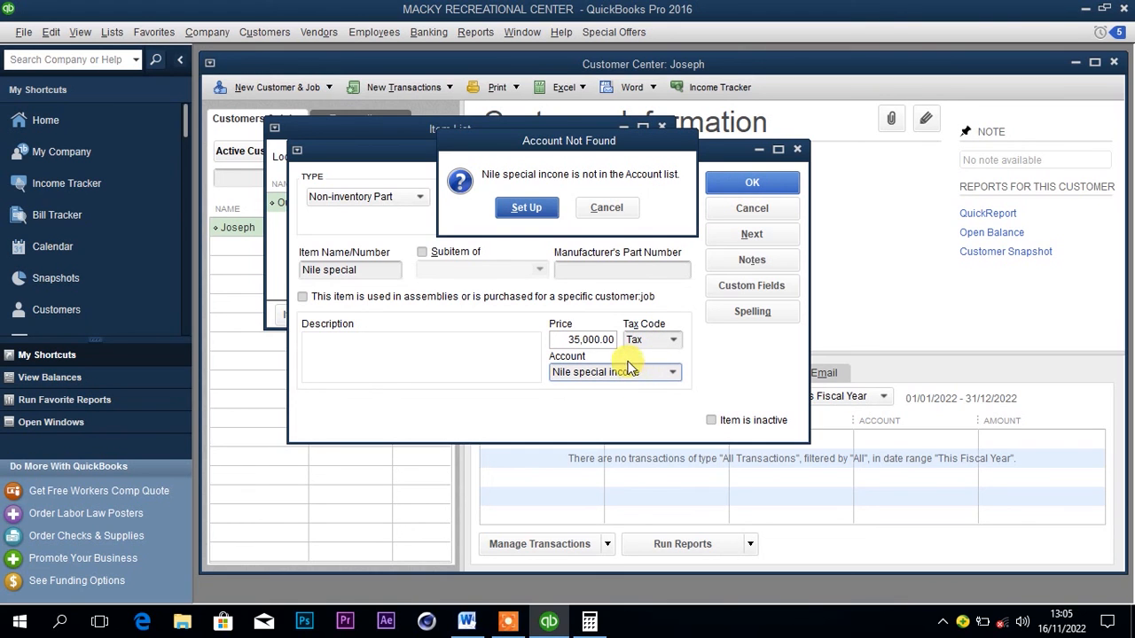
{"action": "left_click", "coordinate": [612, 209]}
{"action": "left_click", "coordinate": [633, 371]}
{"action": "key", "text": "BackSpace"}
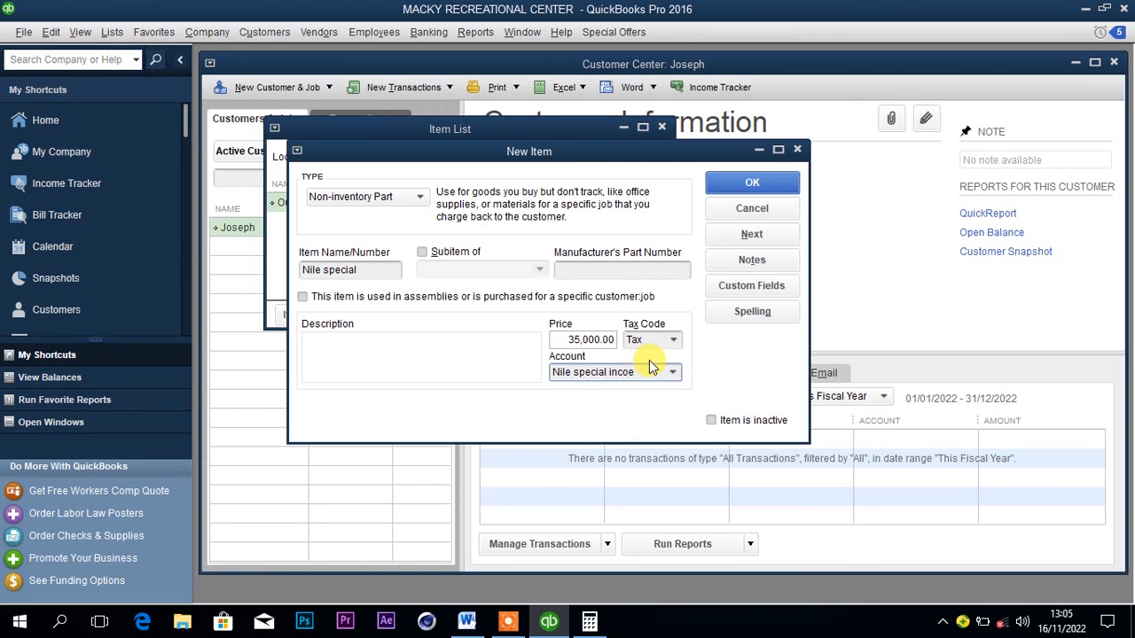
{"action": "type", "text": "me"}
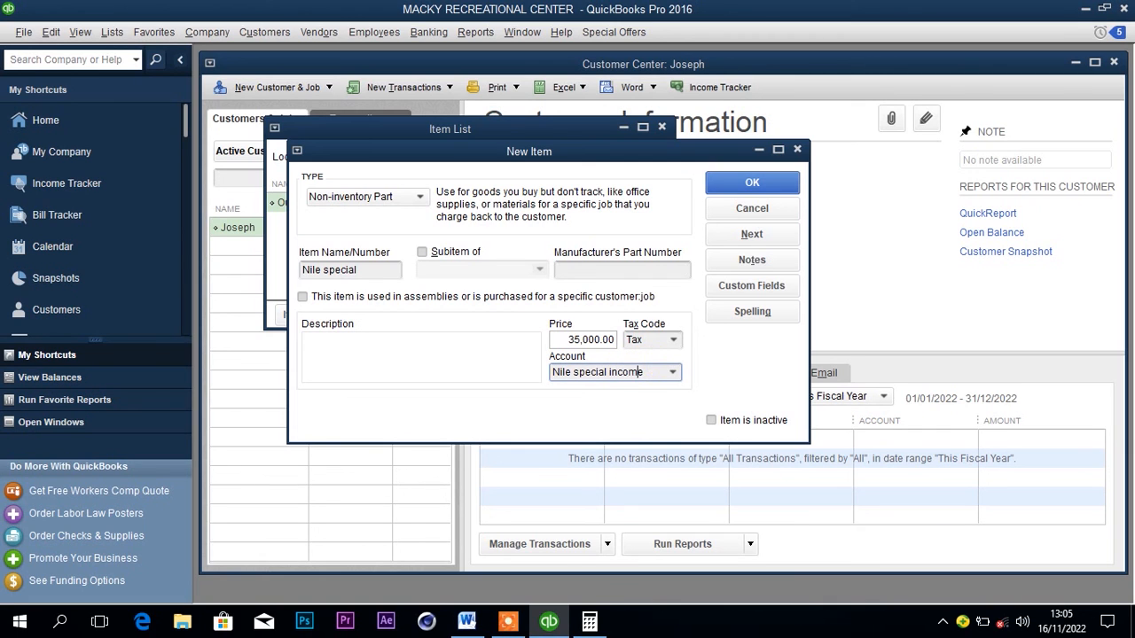
Set up Nile special income as a new account of type Income and save the Nile special item.
{"action": "left_click", "coordinate": [737, 180]}
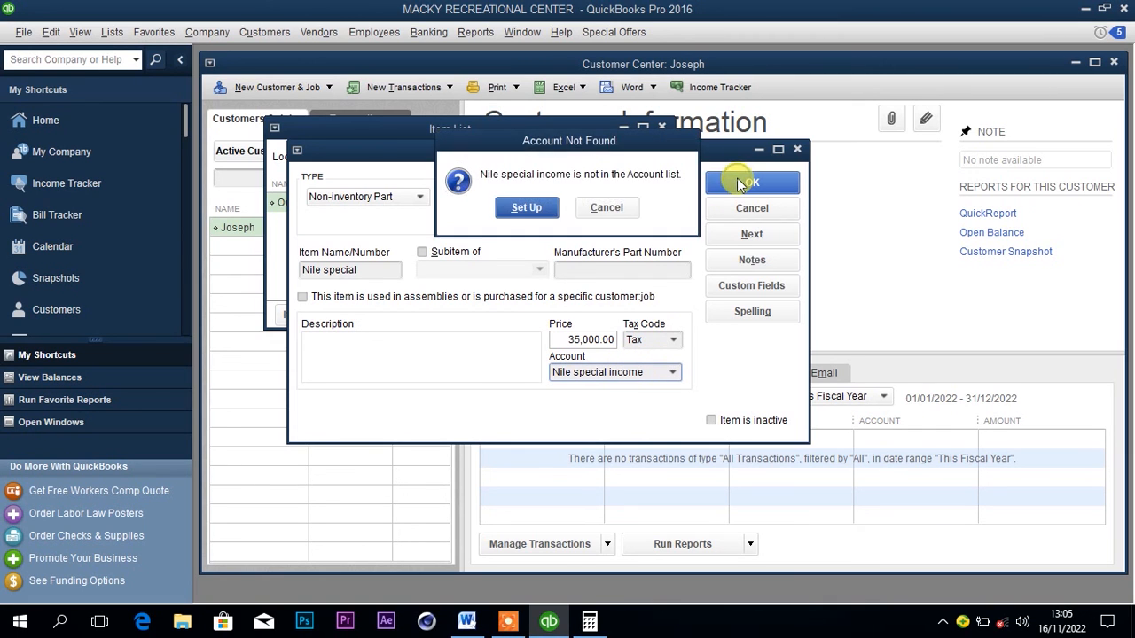
{"action": "left_click", "coordinate": [527, 208]}
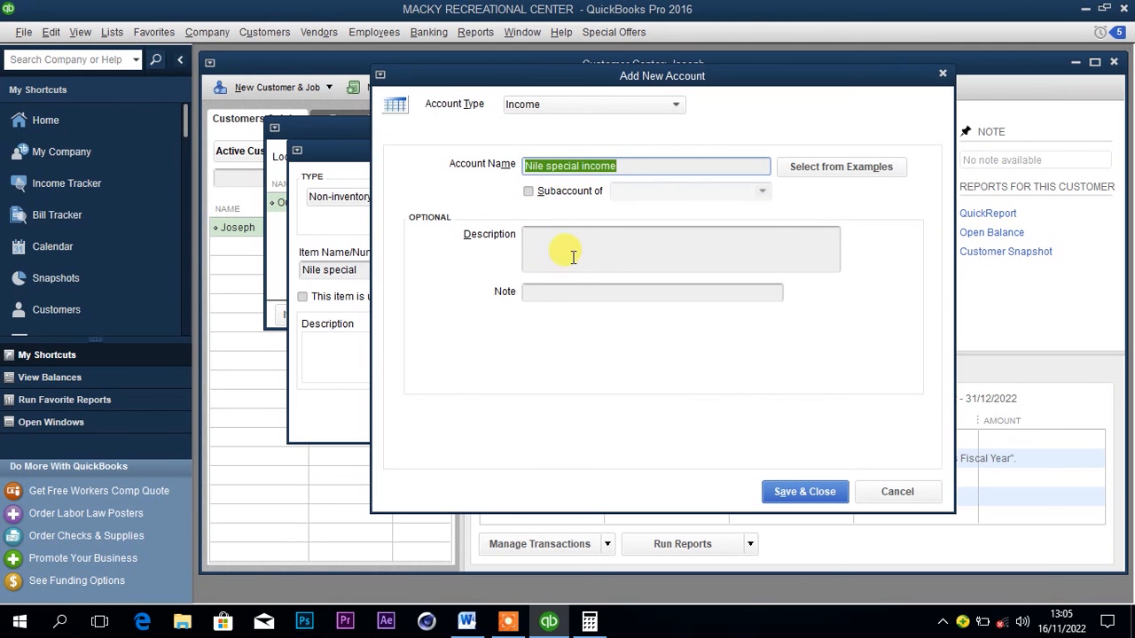
{"action": "left_click", "coordinate": [802, 491]}
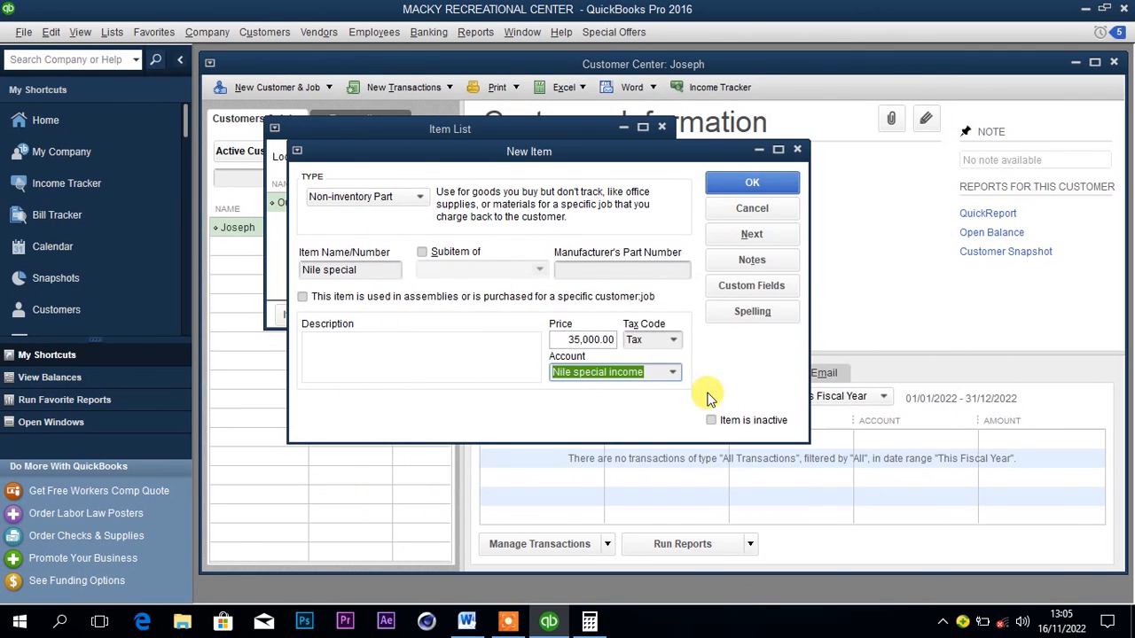
{"action": "left_click", "coordinate": [753, 182]}
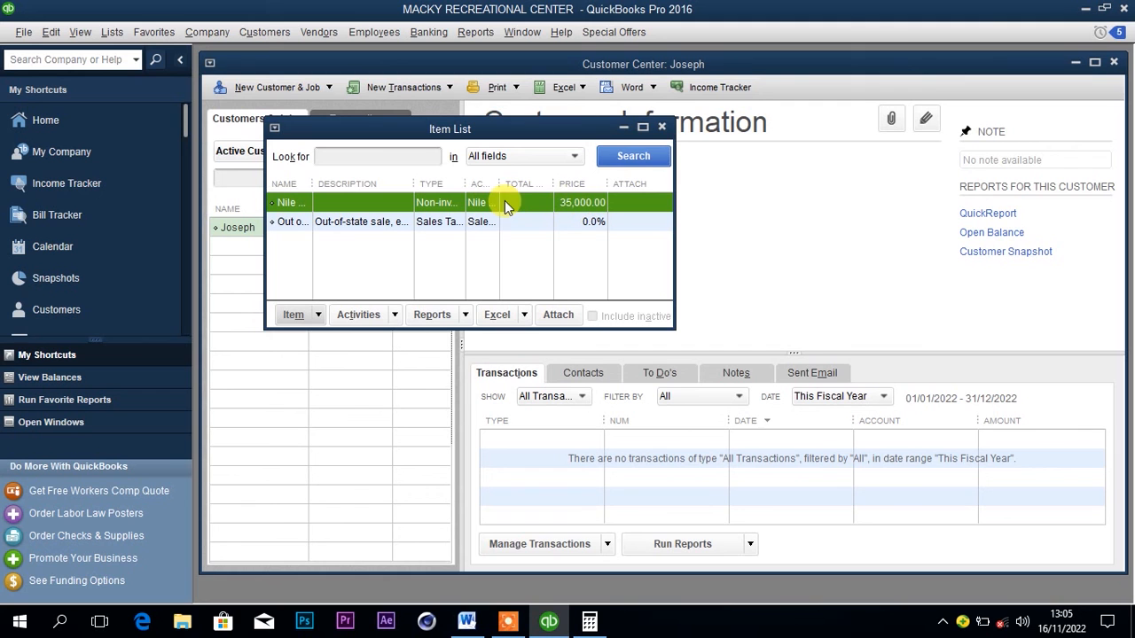
Check the price list and sales in the Word document, then return to QuickBooks and close the Item List.
{"action": "left_click", "coordinate": [467, 622]}
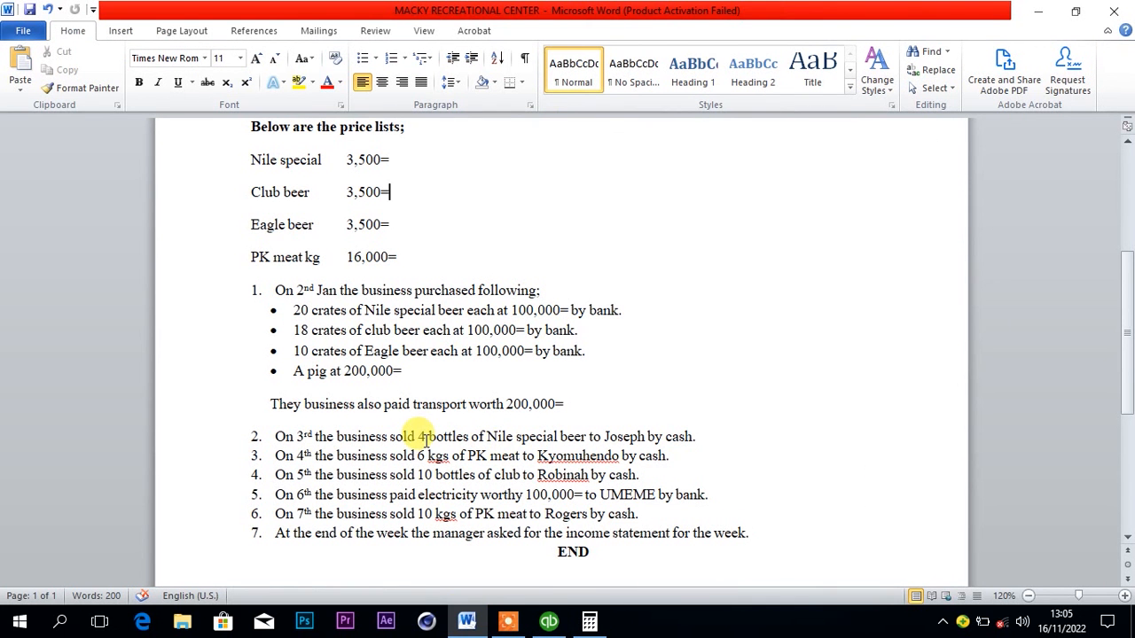
{"action": "left_click", "coordinate": [549, 624]}
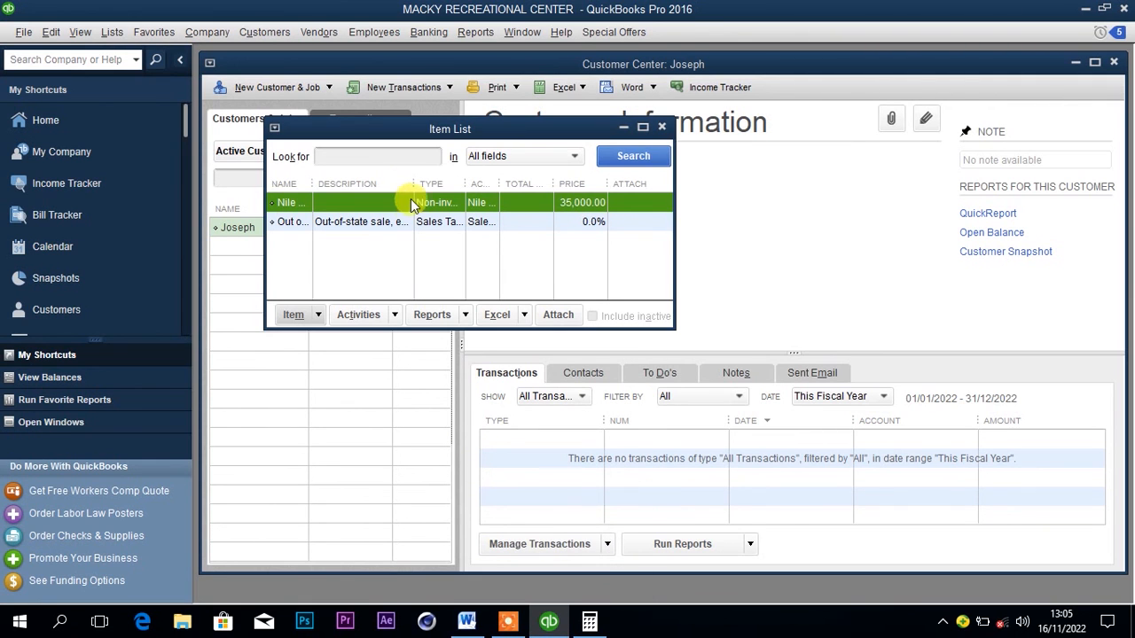
{"action": "left_click", "coordinate": [662, 126]}
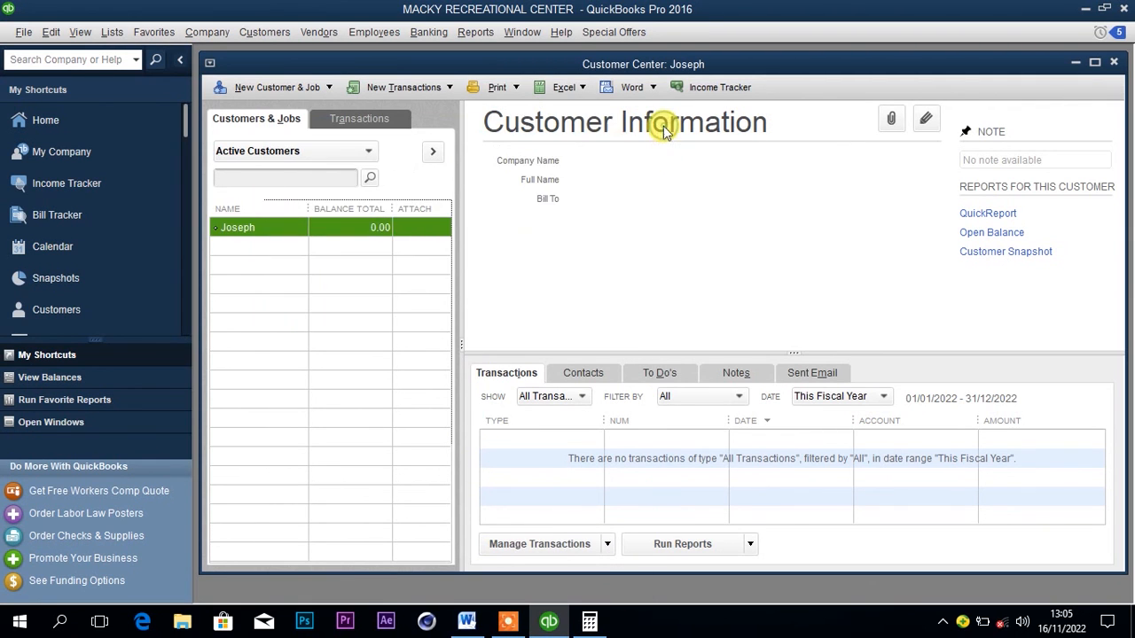
Start a sales receipt for the Nile special beer customer and check the sale's details in the Word document.
{"action": "right_click", "coordinate": [299, 233]}
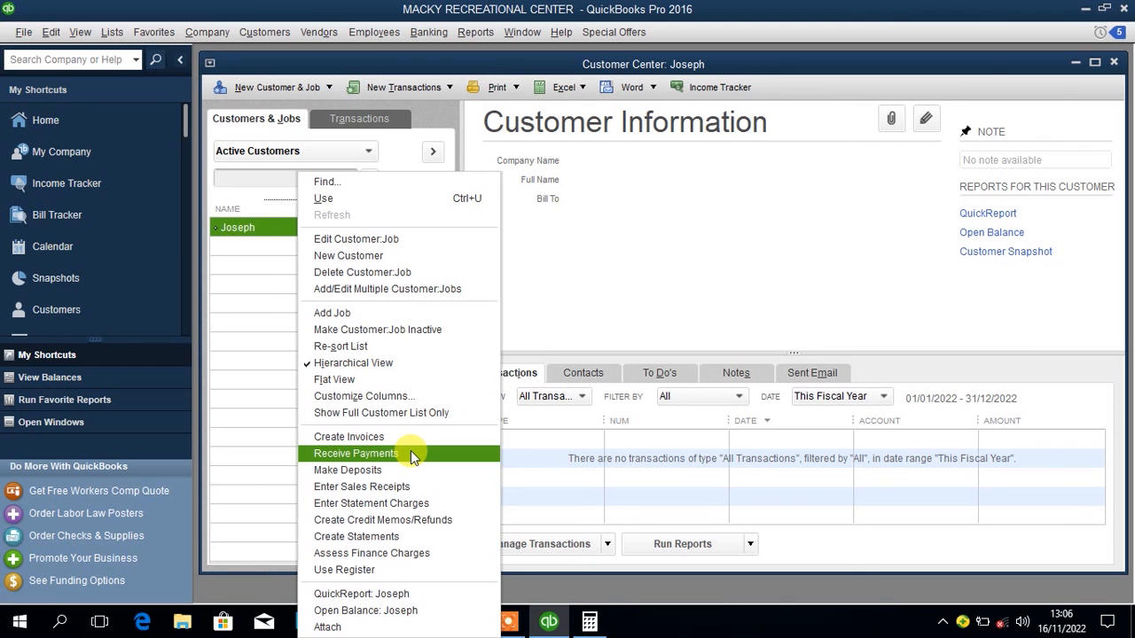
{"action": "left_click", "coordinate": [378, 488]}
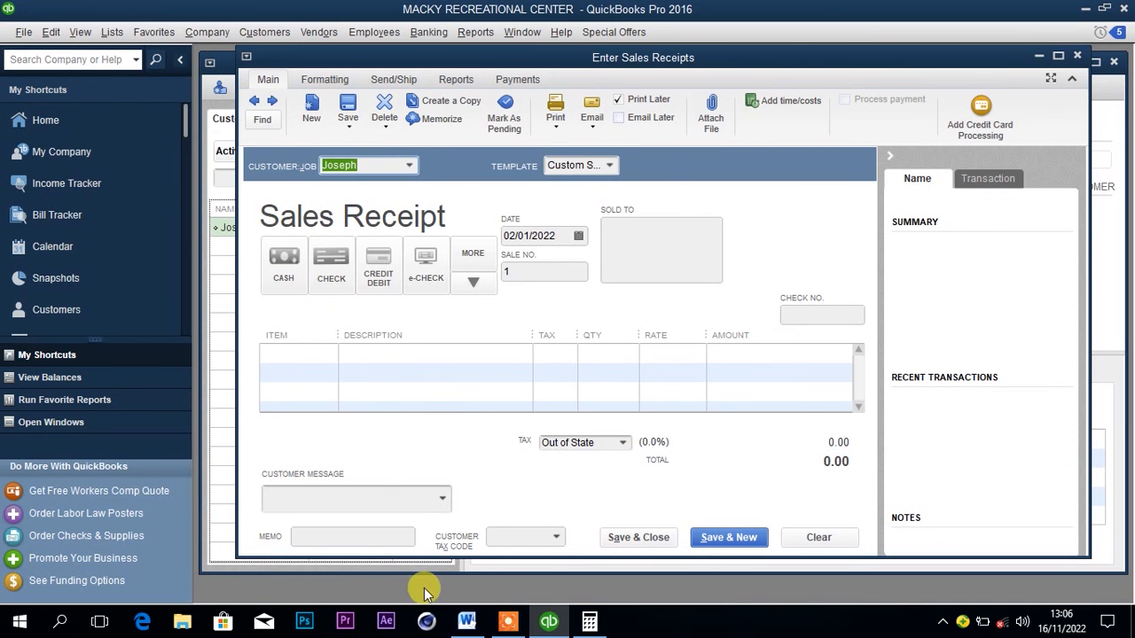
{"action": "left_click", "coordinate": [474, 628]}
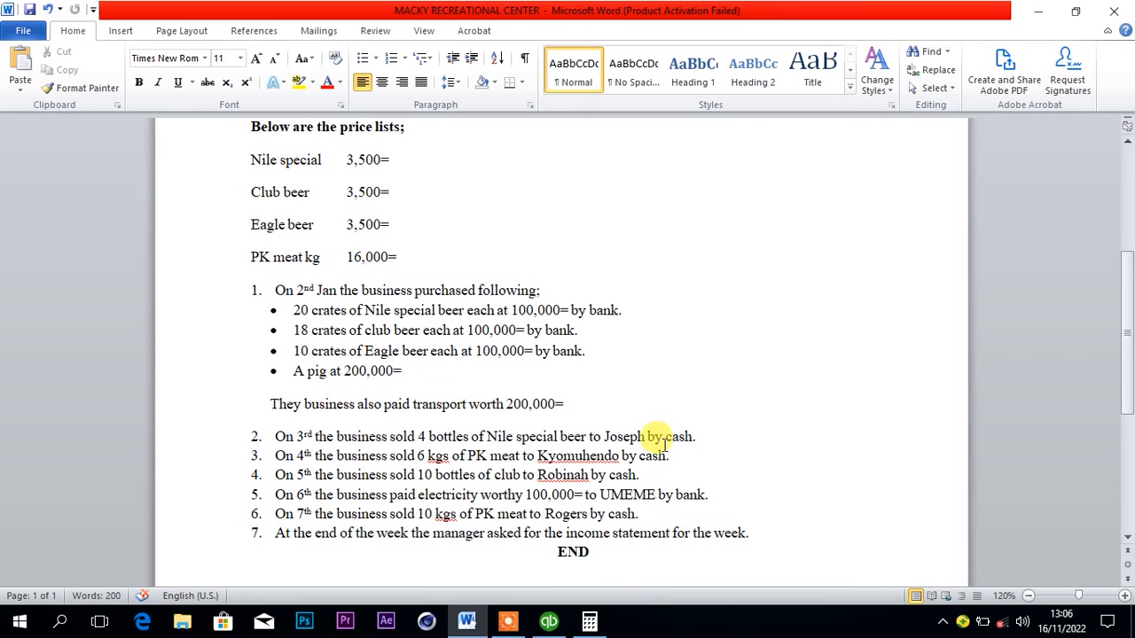
Switch back to QuickBooks and complete the sales receipt with payment by cash and a quantity of 4 Nile special.
{"action": "left_click", "coordinate": [550, 623]}
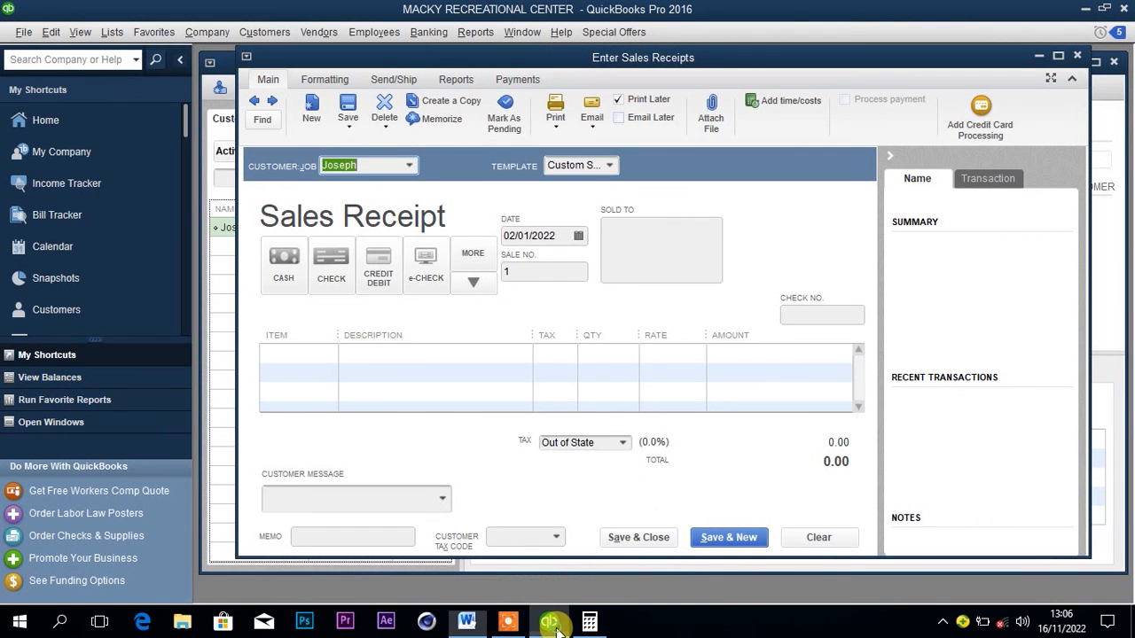
{"action": "left_click", "coordinate": [288, 271]}
{"action": "left_click", "coordinate": [308, 354]}
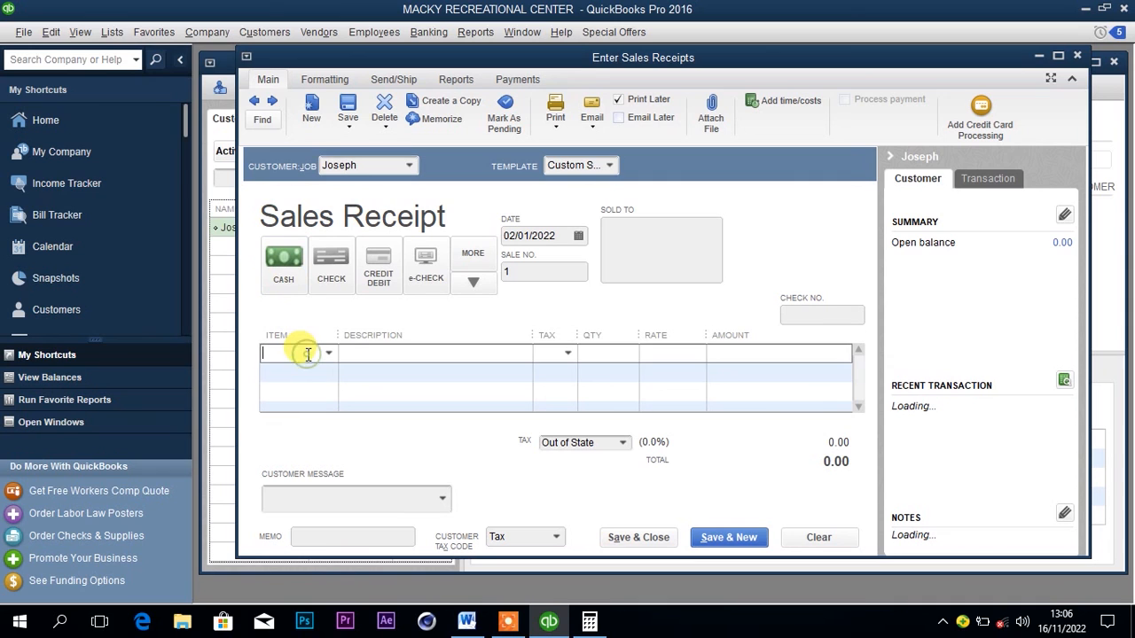
{"action": "type", "text": "Nile special"}
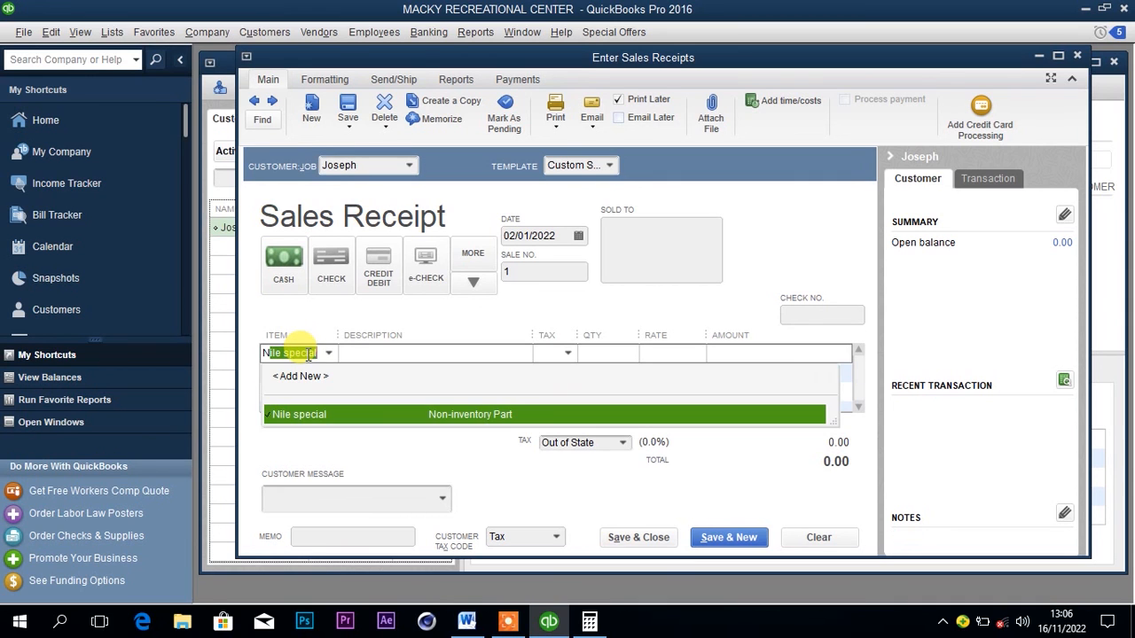
{"action": "left_click", "coordinate": [352, 415]}
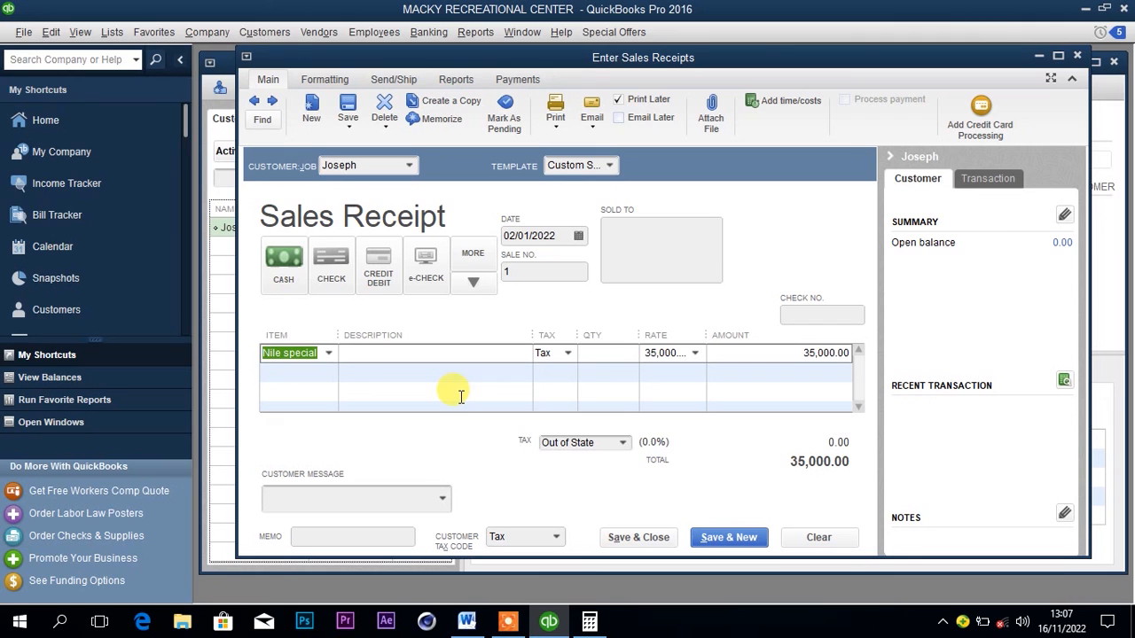
{"action": "left_click", "coordinate": [612, 354]}
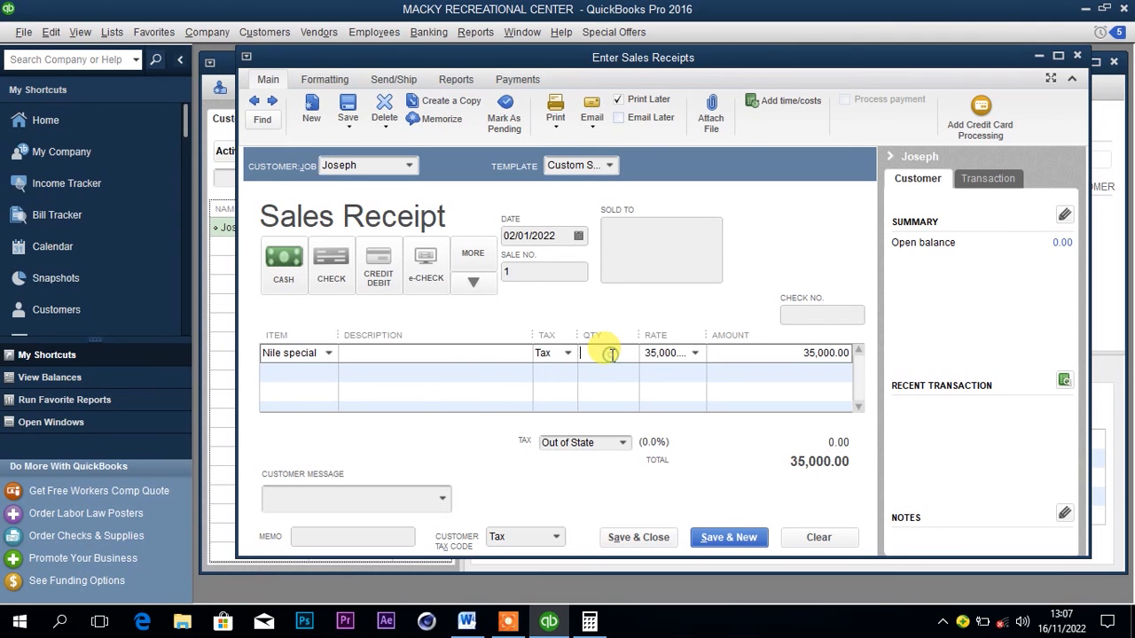
{"action": "type", "text": "4"}
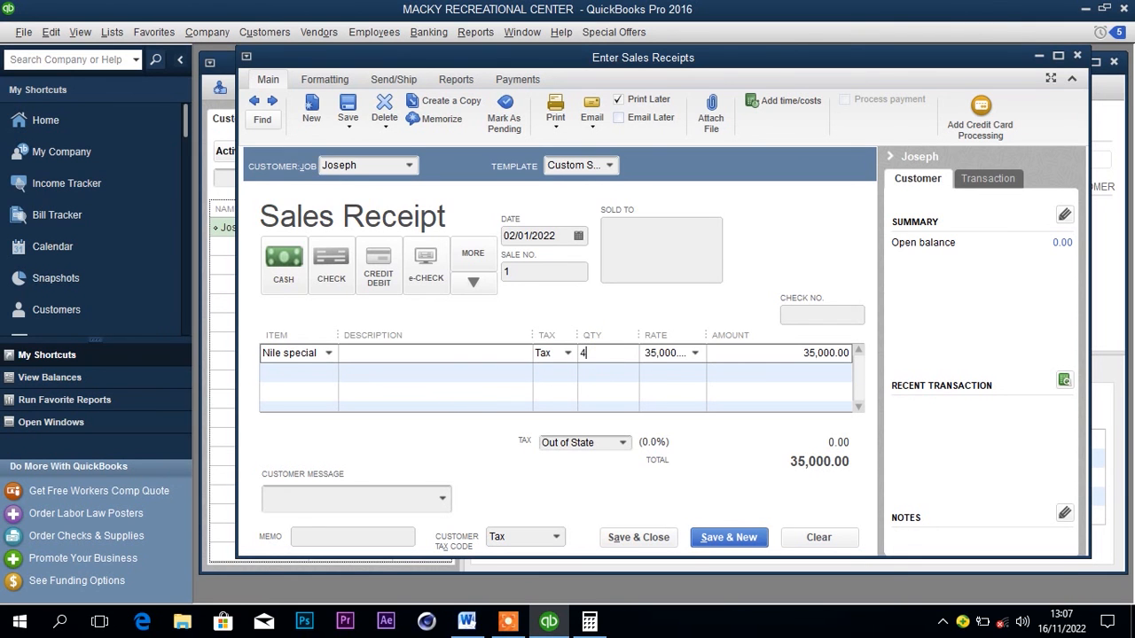
{"action": "left_click", "coordinate": [564, 376]}
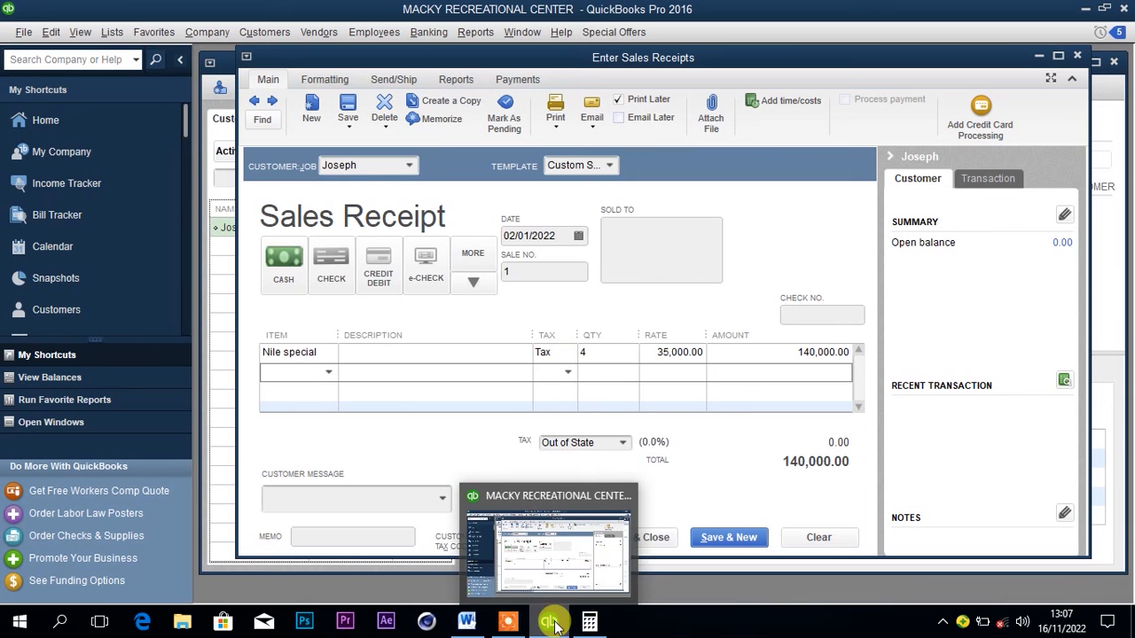
Check the sale's date in the Word document, set the sales receipt's date to 03/01/2022 in QuickBooks, and save and close it.
{"action": "left_click", "coordinate": [477, 627]}
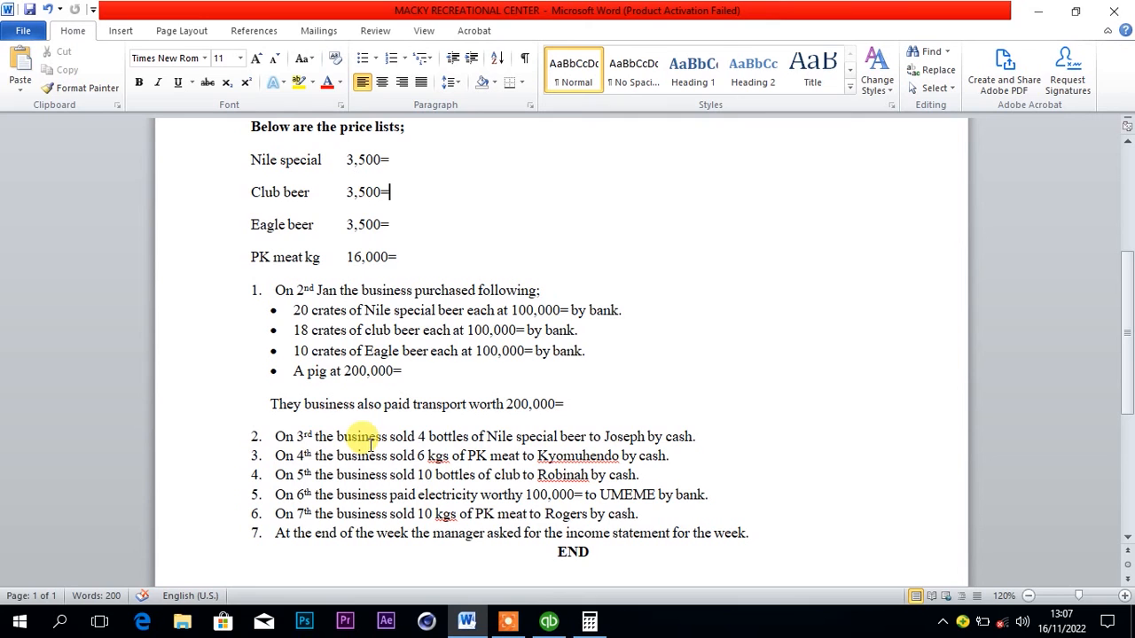
{"action": "left_click", "coordinate": [547, 620]}
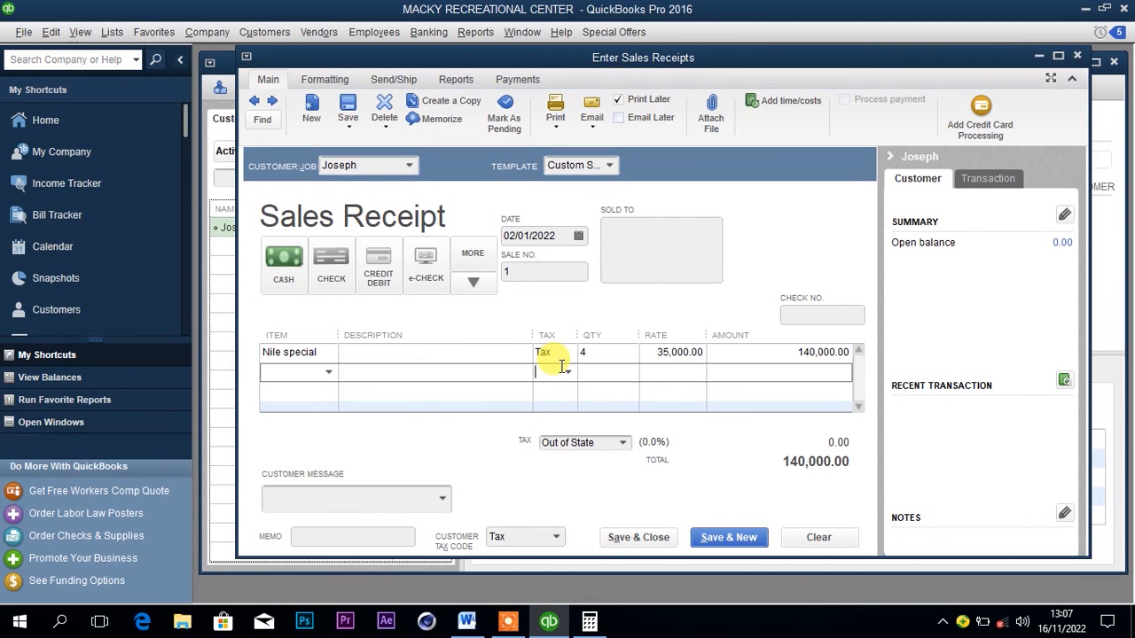
{"action": "left_click", "coordinate": [579, 237]}
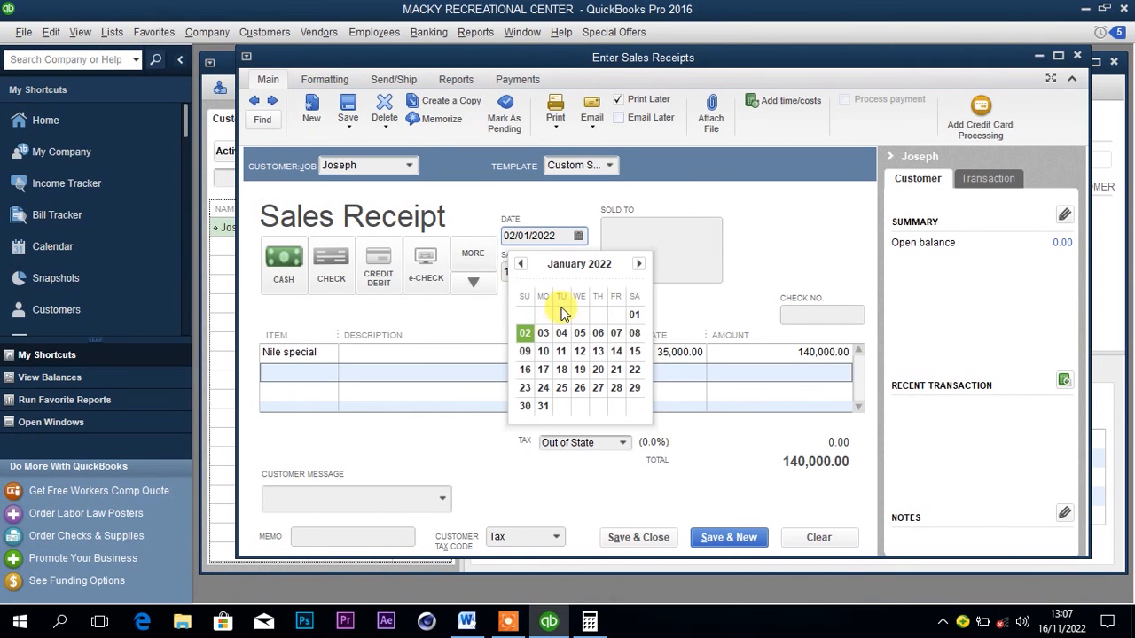
{"action": "left_click", "coordinate": [543, 334]}
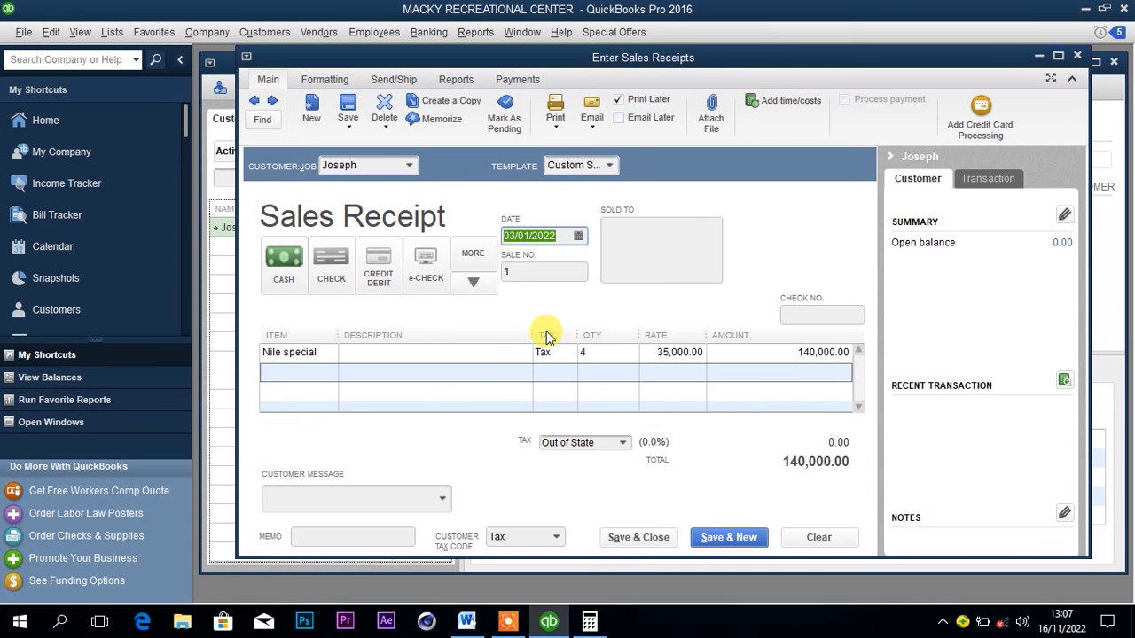
{"action": "left_click", "coordinate": [664, 541]}
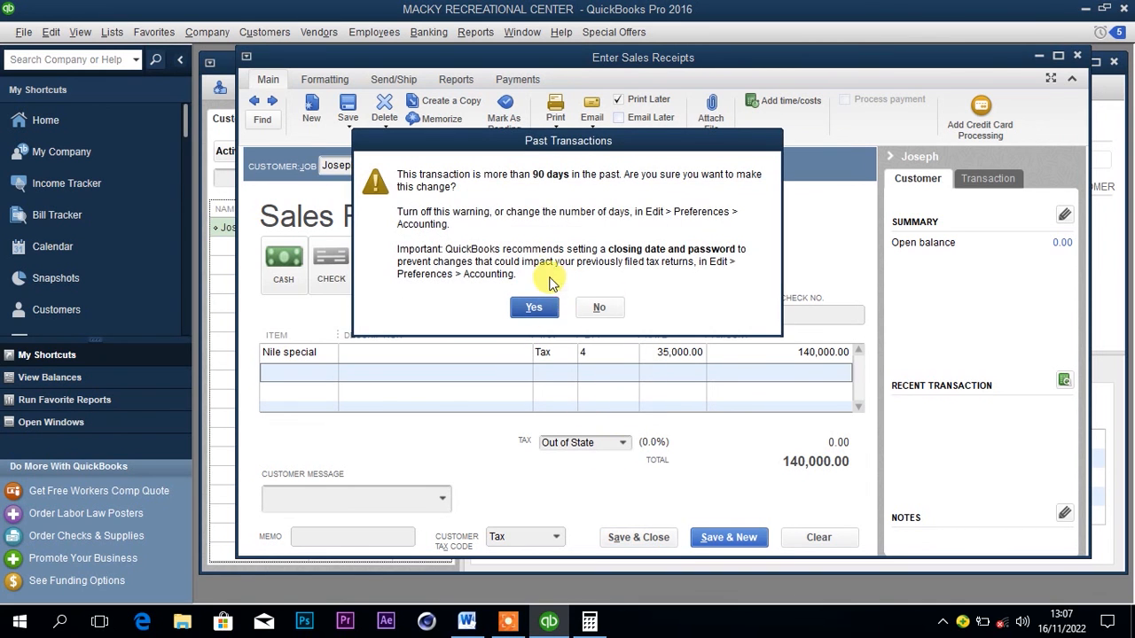
{"action": "left_click", "coordinate": [532, 311]}
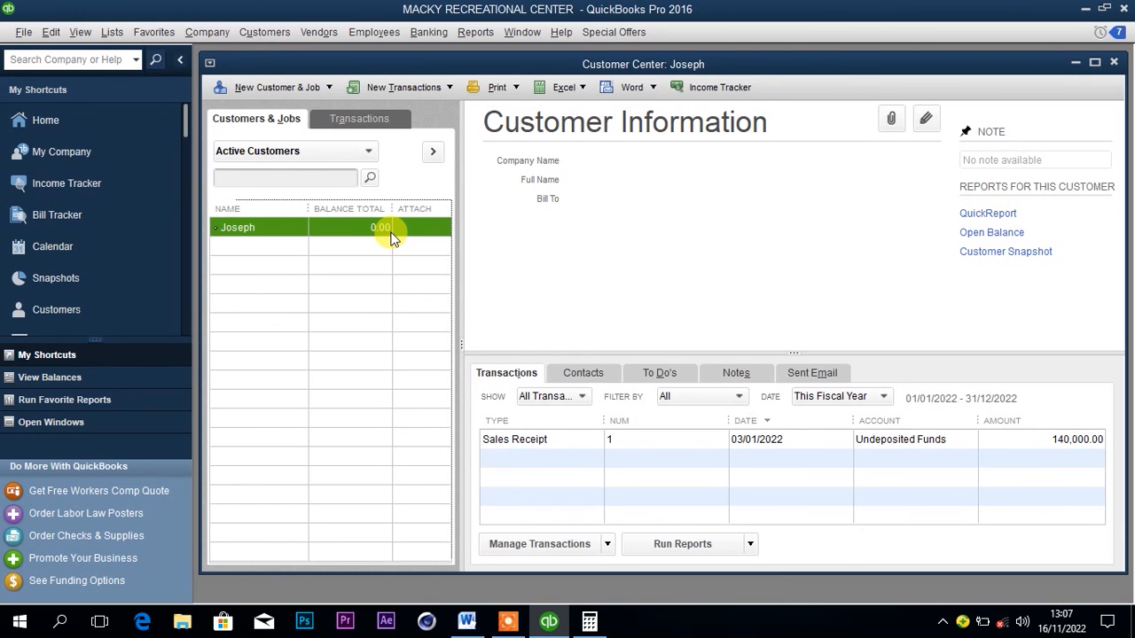
Start a bank deposit and include the cash payment from the 03/01/2022 sales receipt.
{"action": "left_click", "coordinate": [435, 40]}
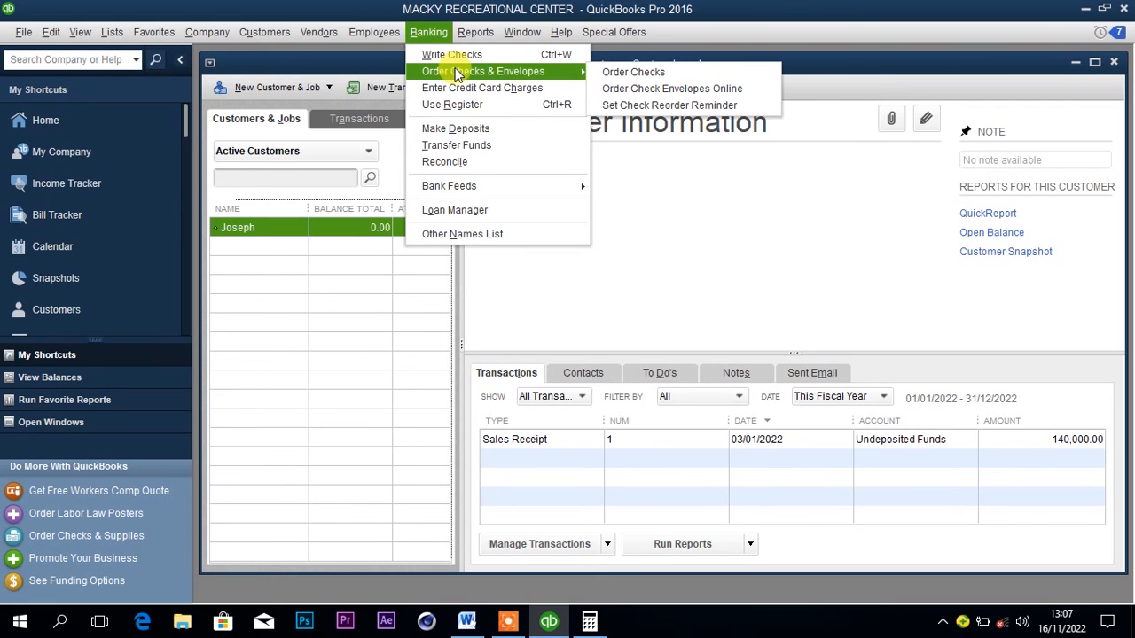
{"action": "left_click", "coordinate": [456, 129]}
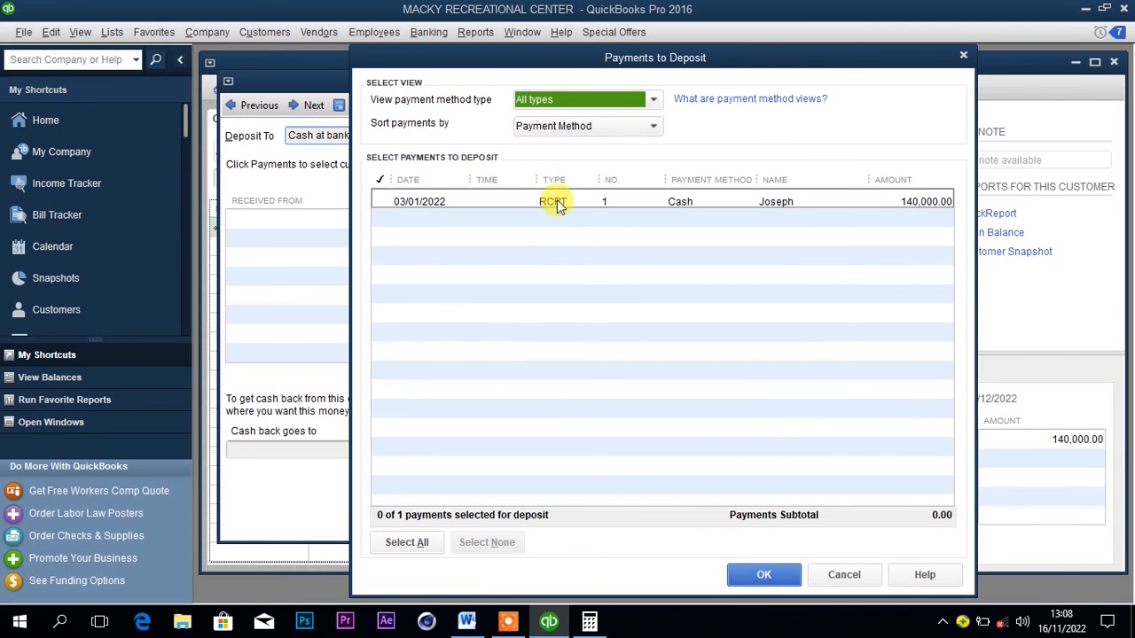
{"action": "left_click", "coordinate": [525, 202]}
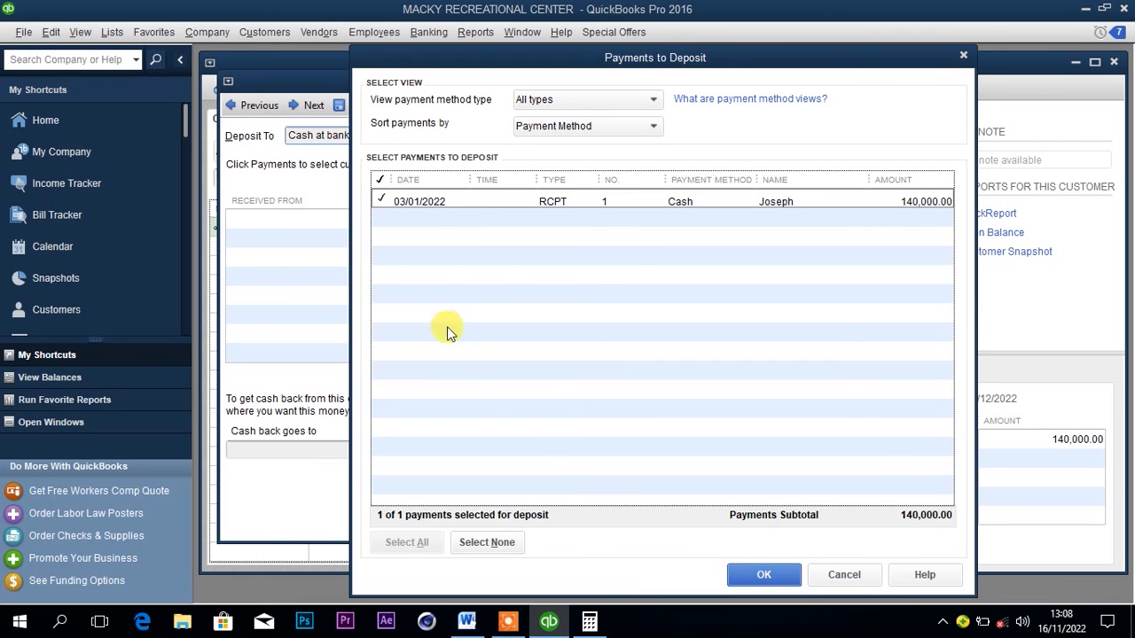
{"action": "left_click", "coordinate": [761, 574]}
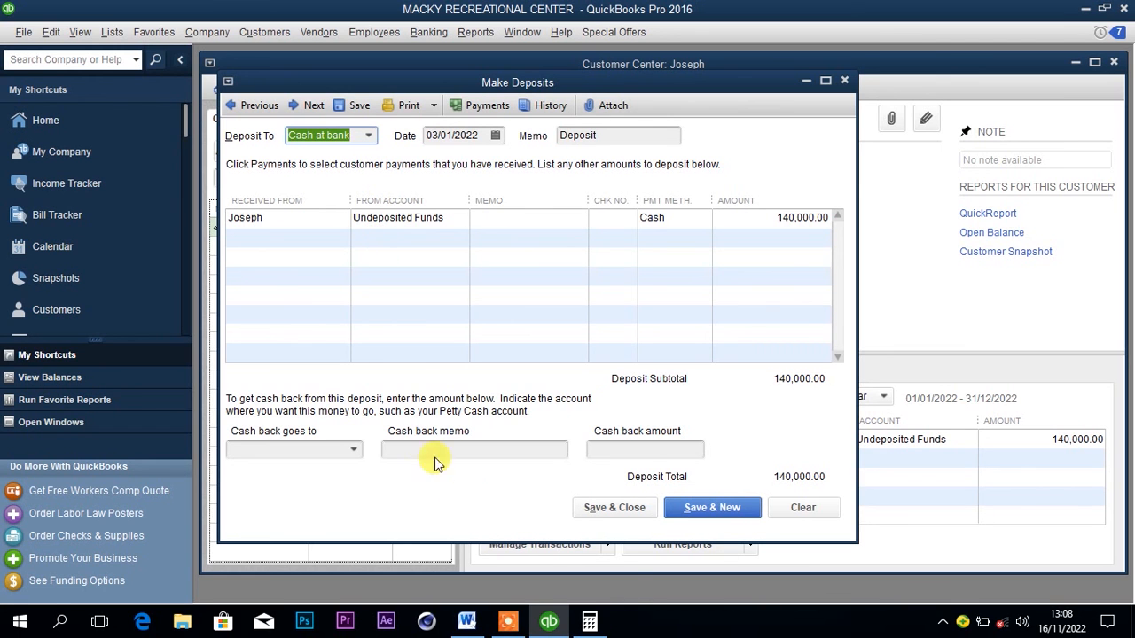
Check the payment method in the Word document, then set the QuickBooks deposit's account to Cash at hand and save it.
{"action": "left_click", "coordinate": [468, 622]}
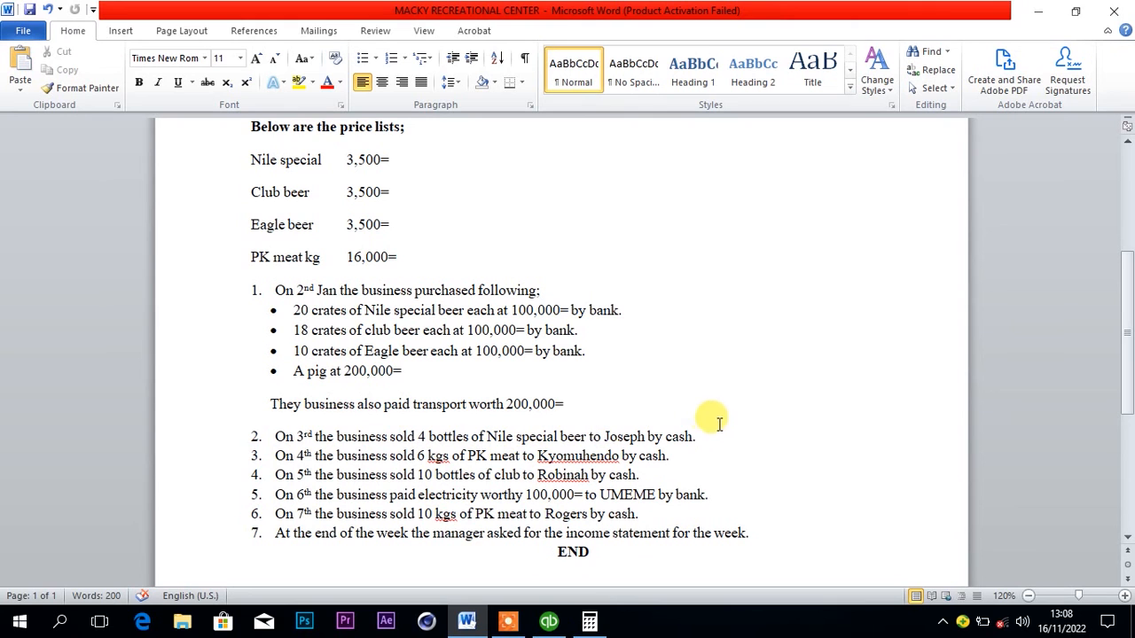
{"action": "left_click", "coordinate": [549, 620]}
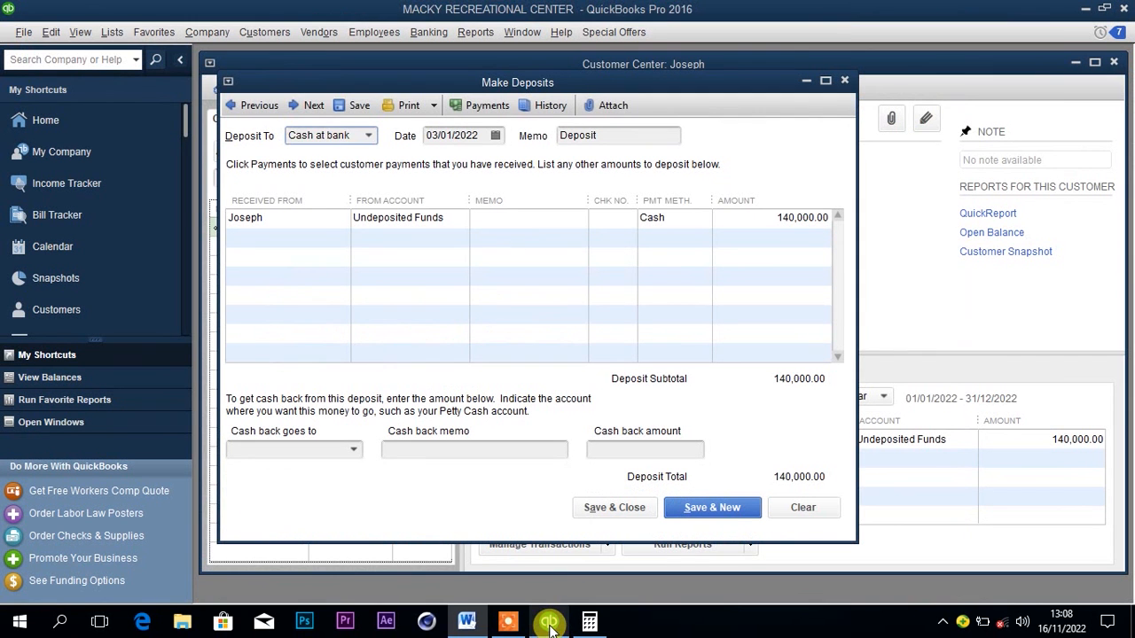
{"action": "left_click", "coordinate": [366, 139]}
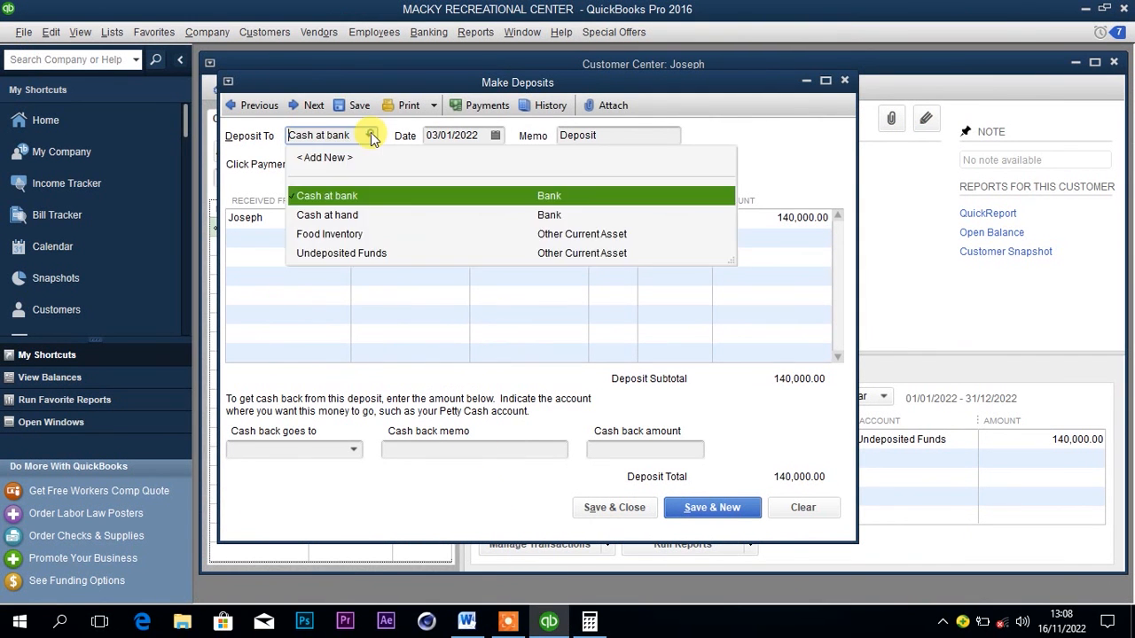
{"action": "left_click", "coordinate": [344, 218]}
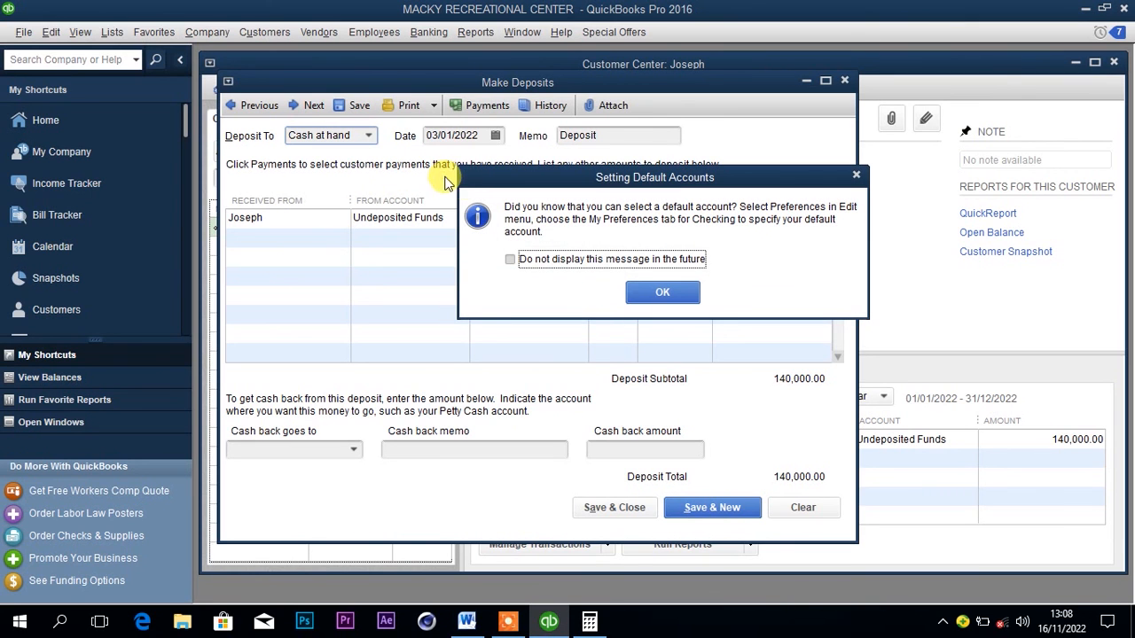
{"action": "left_click", "coordinate": [652, 292]}
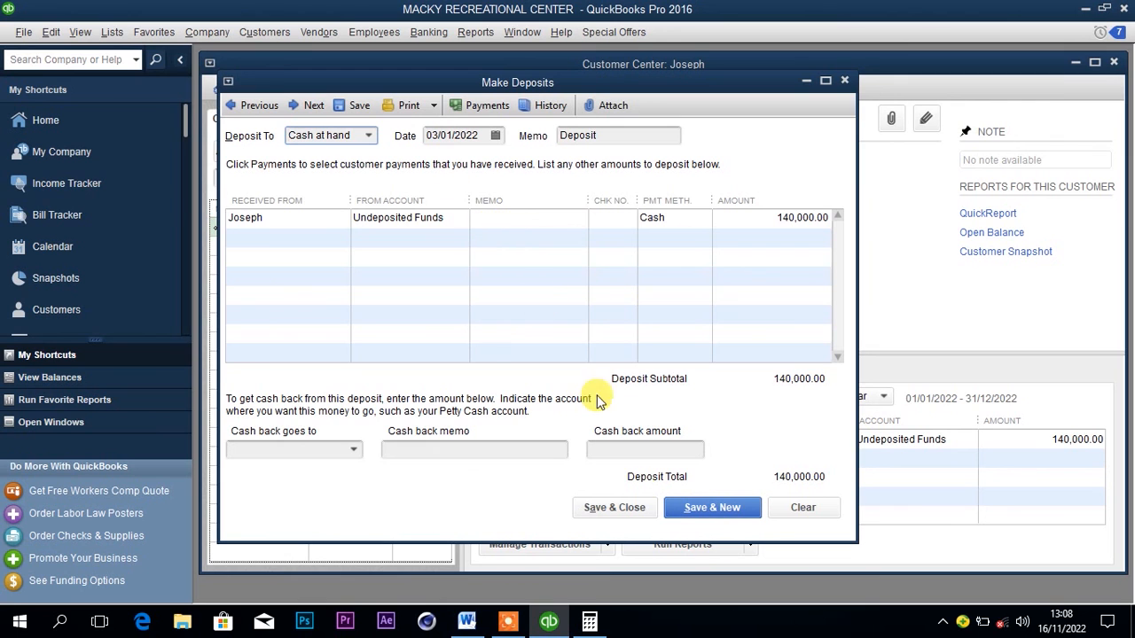
{"action": "left_click", "coordinate": [626, 507]}
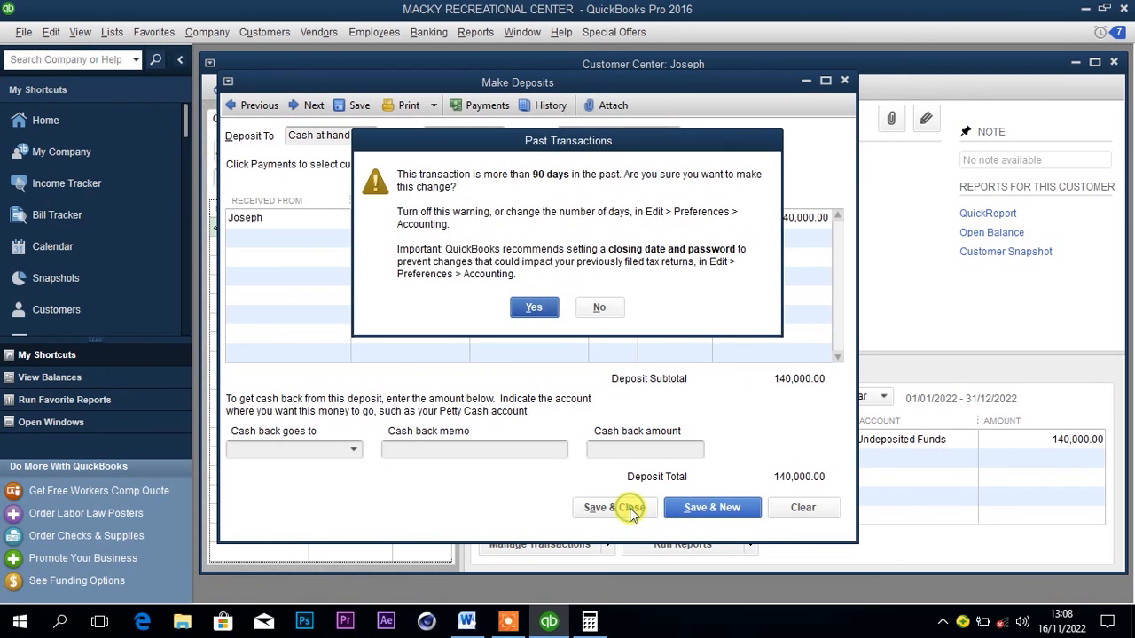
{"action": "left_click", "coordinate": [535, 307]}
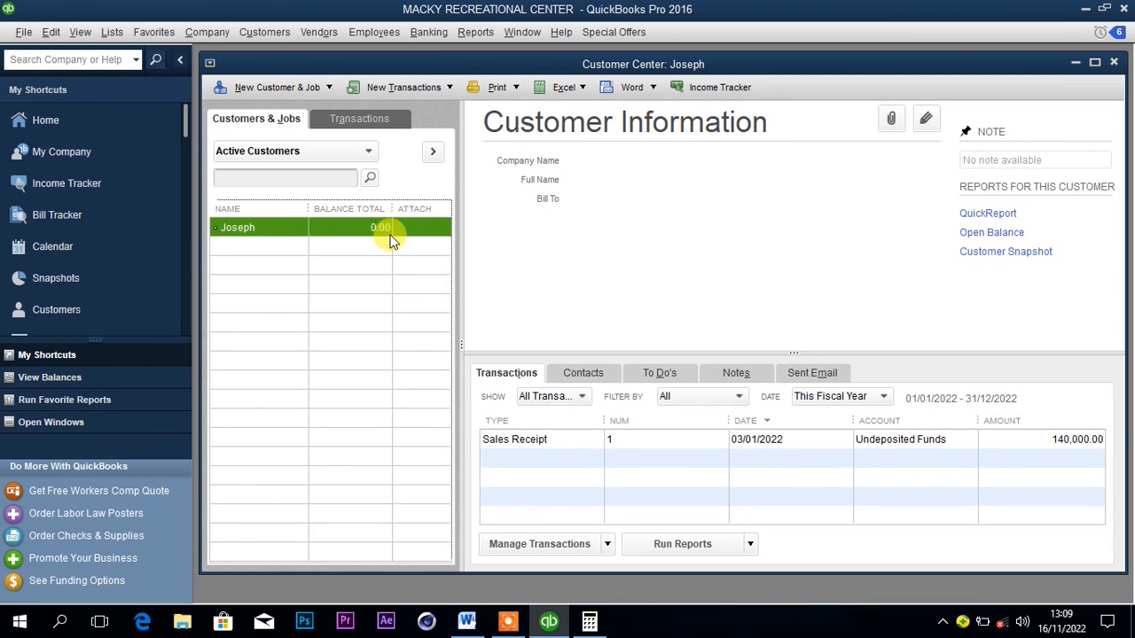
Check the customer and details of the 4th January PK meat sale in the Word document, then return to QuickBooks.
{"action": "left_click", "coordinate": [466, 621]}
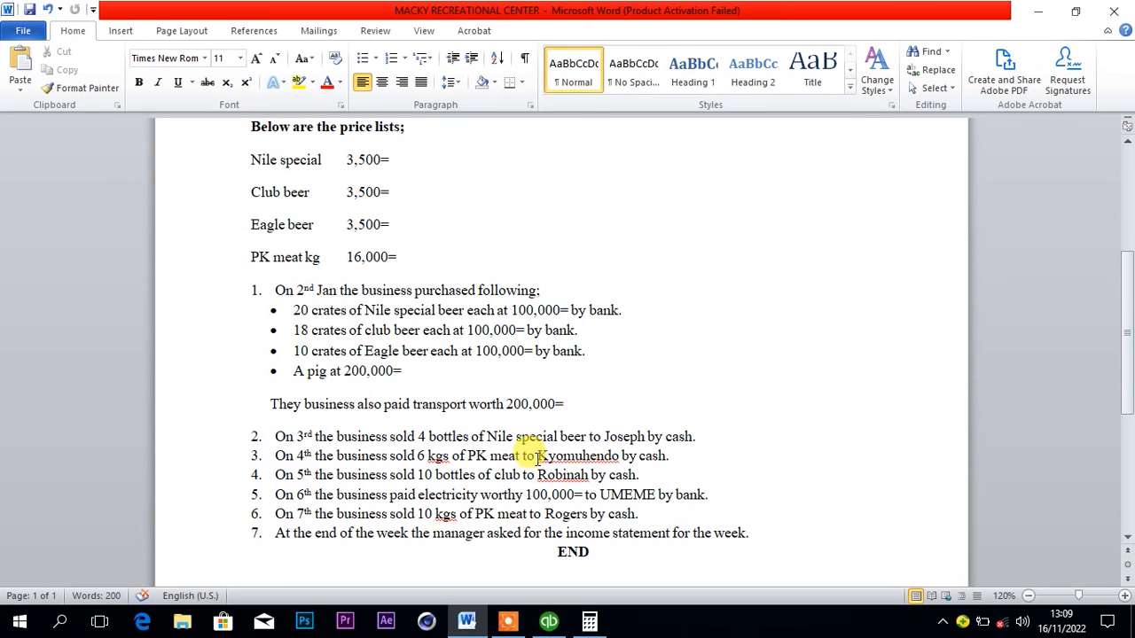
{"action": "left_click_drag", "start_coordinate": [538, 454], "coordinate": [621, 463]}
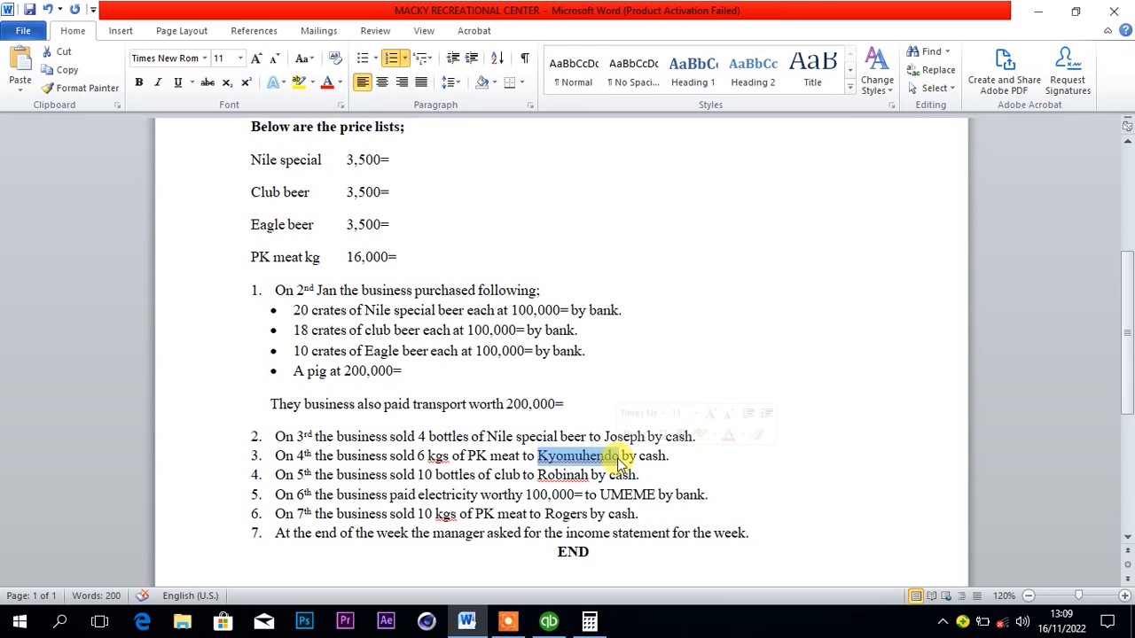
{"action": "left_click", "coordinate": [640, 473]}
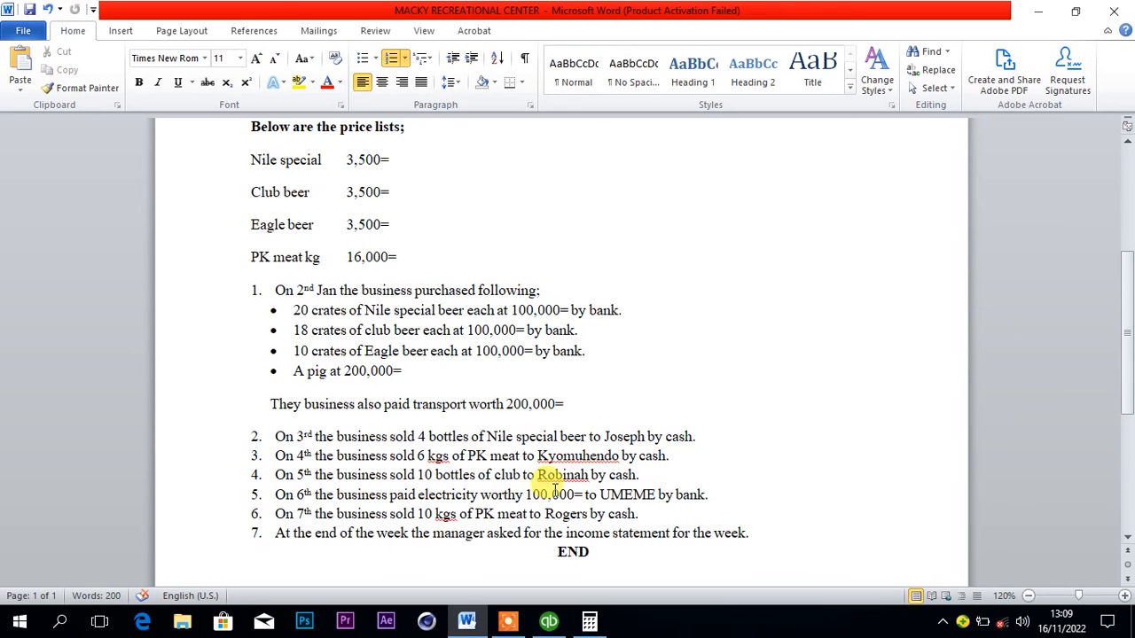
{"action": "left_click", "coordinate": [550, 623]}
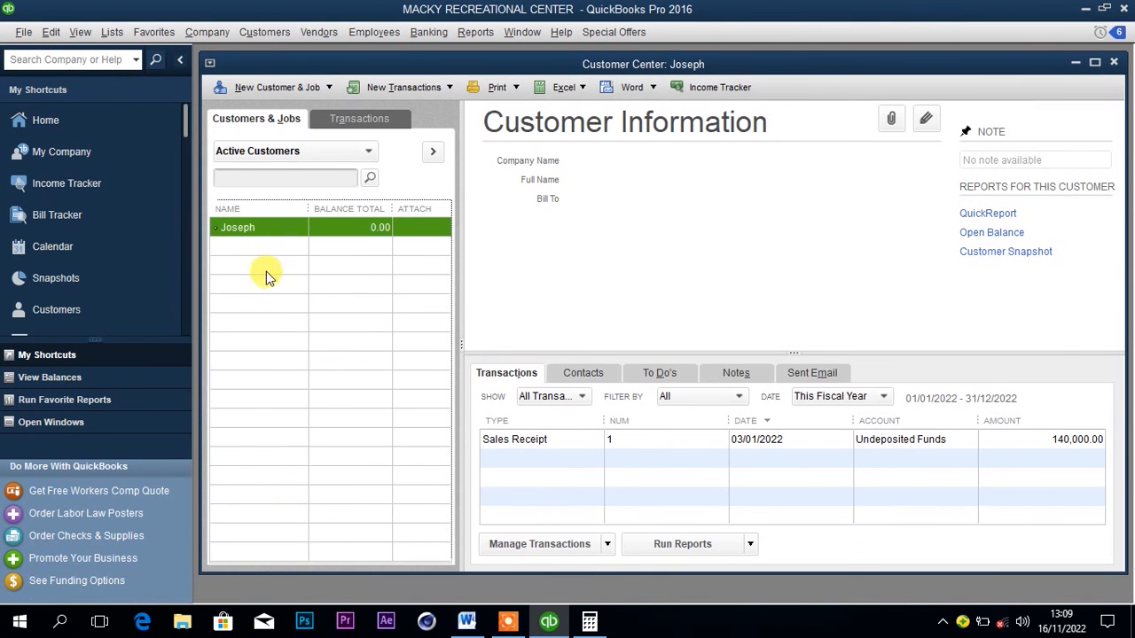
Add the PK meat buyer as a new customer, entering the customer's name and an opening balance date of 04/01/2022.
{"action": "left_click", "coordinate": [260, 89]}
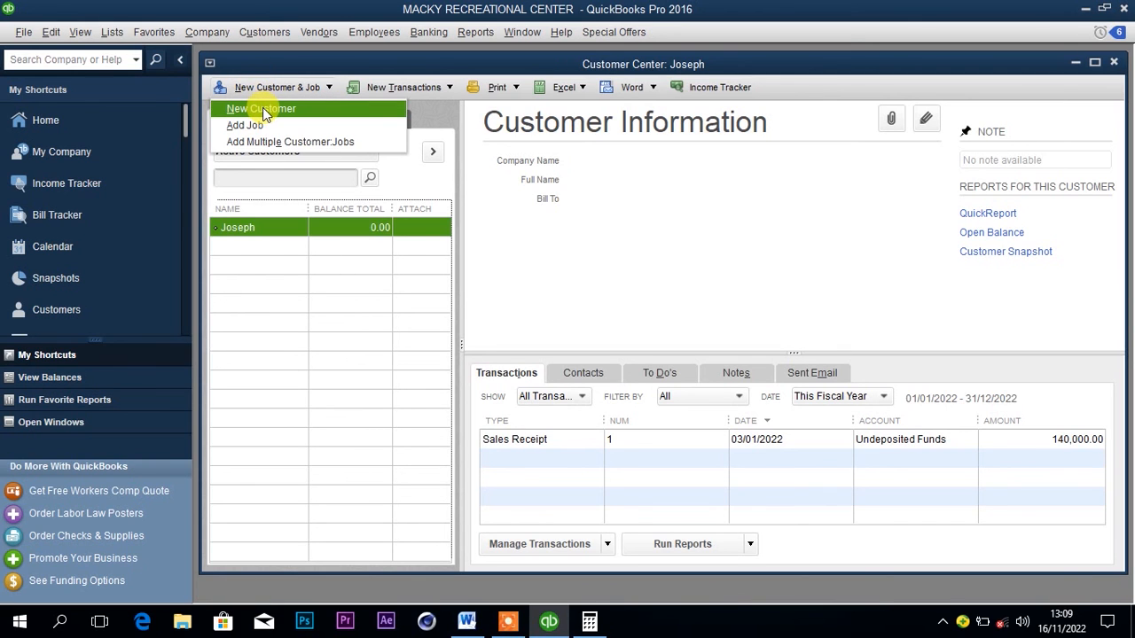
{"action": "left_click", "coordinate": [263, 109]}
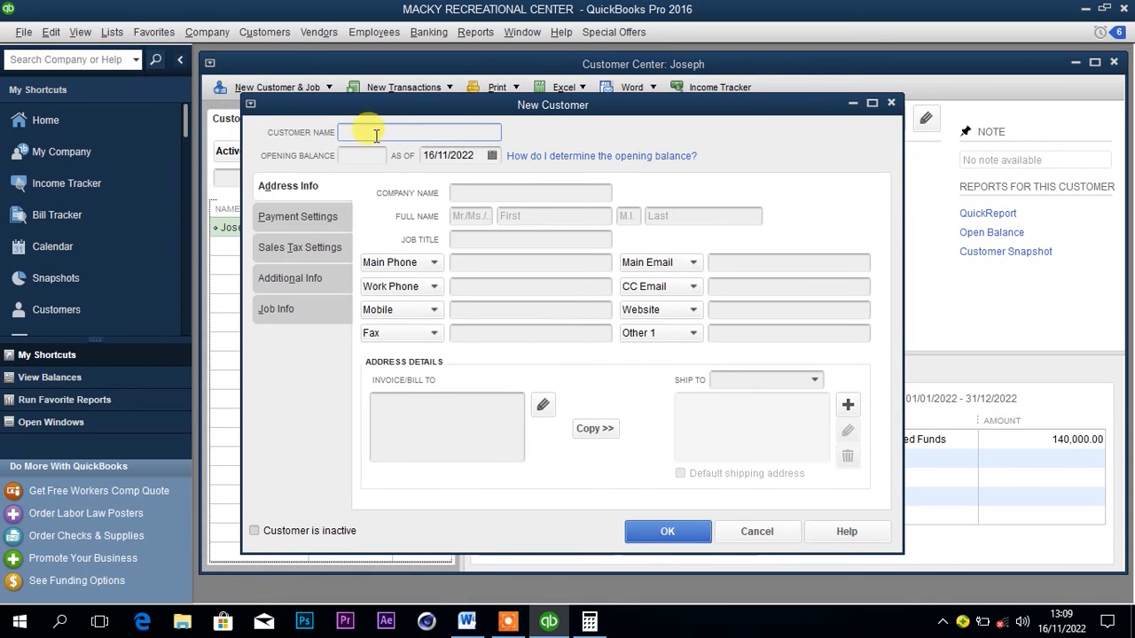
{"action": "type", "text": "Kyomuhendo"}
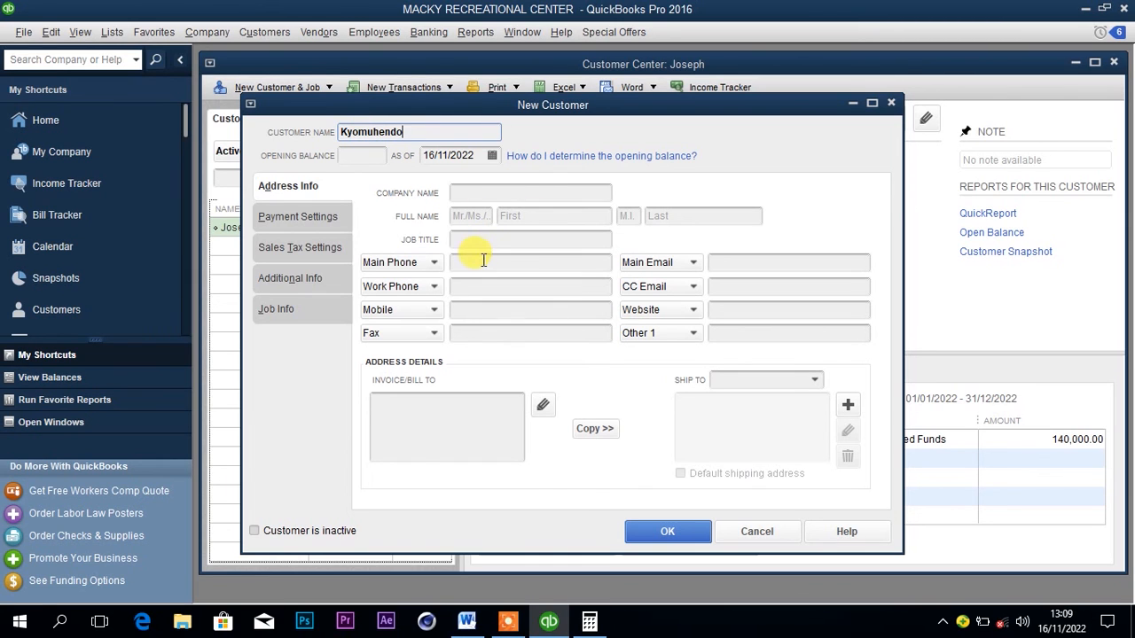
{"action": "left_click", "coordinate": [492, 156]}
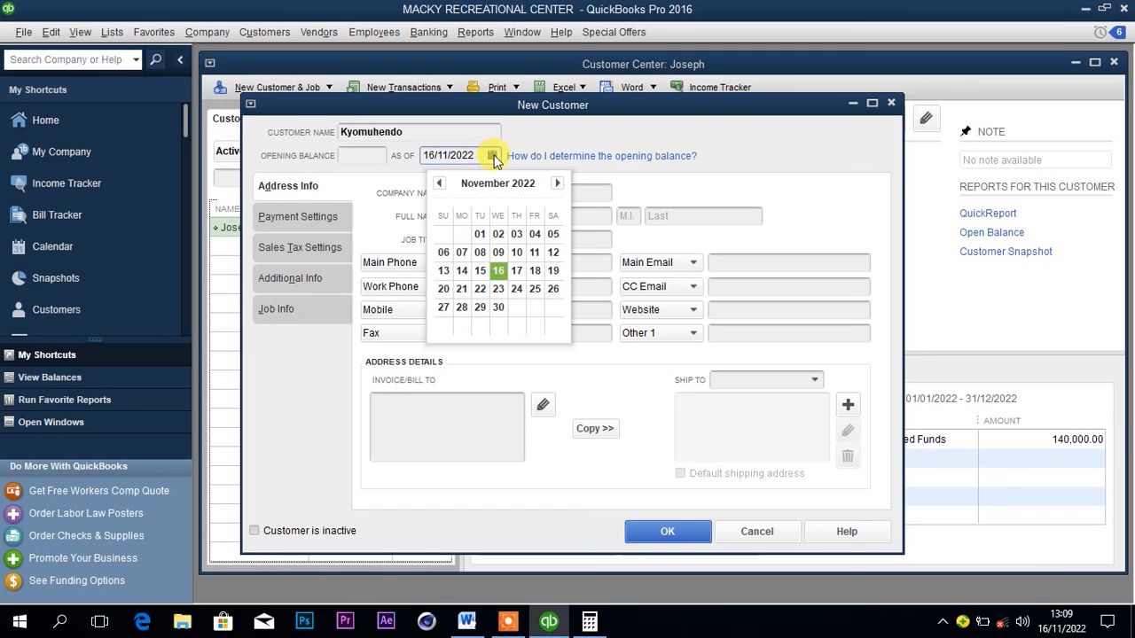
{"action": "left_click", "coordinate": [439, 184]}
{"action": "left_click", "coordinate": [440, 184]}
{"action": "left_click", "coordinate": [440, 184]}
{"action": "left_click", "coordinate": [439, 184]}
{"action": "left_click", "coordinate": [440, 183]}
{"action": "left_click", "coordinate": [440, 183]}
{"action": "left_click", "coordinate": [439, 183]}
{"action": "left_click", "coordinate": [440, 183]}
{"action": "left_click", "coordinate": [440, 183]}
{"action": "left_click", "coordinate": [440, 183]}
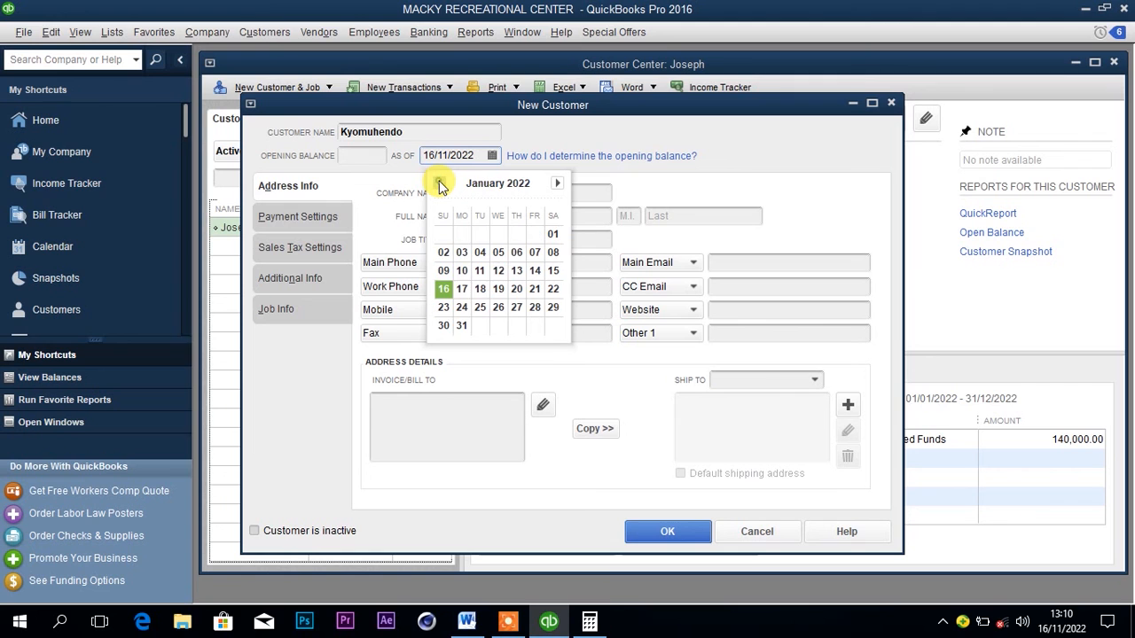
{"action": "left_click", "coordinate": [482, 253]}
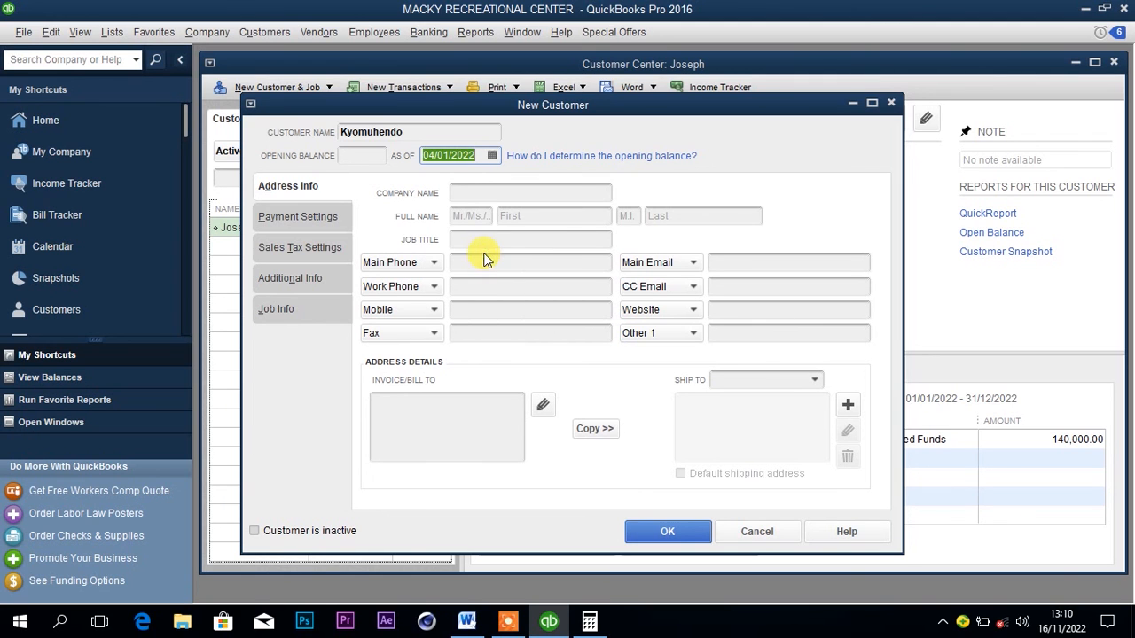
{"action": "left_click", "coordinate": [644, 530]}
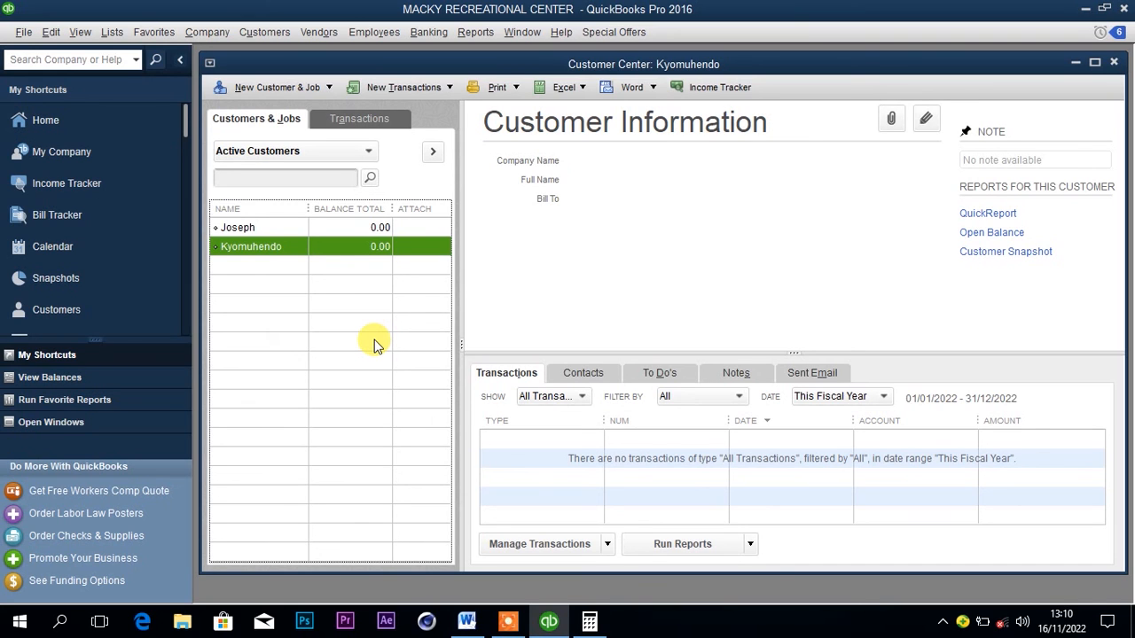
{"action": "right_click", "coordinate": [321, 253]}
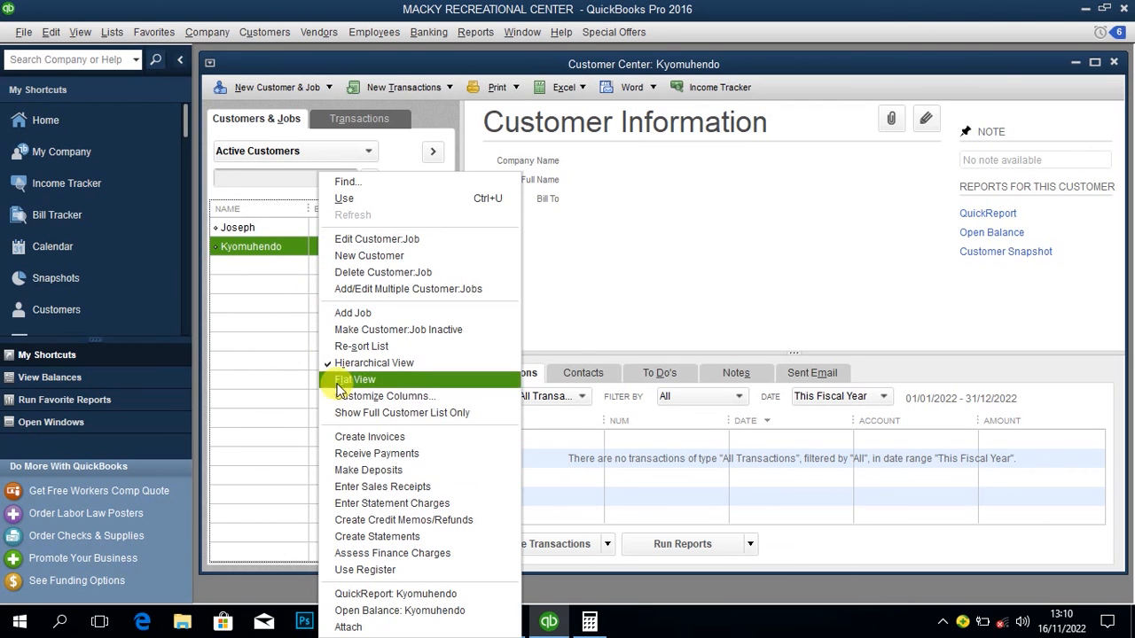
{"action": "left_click", "coordinate": [360, 487]}
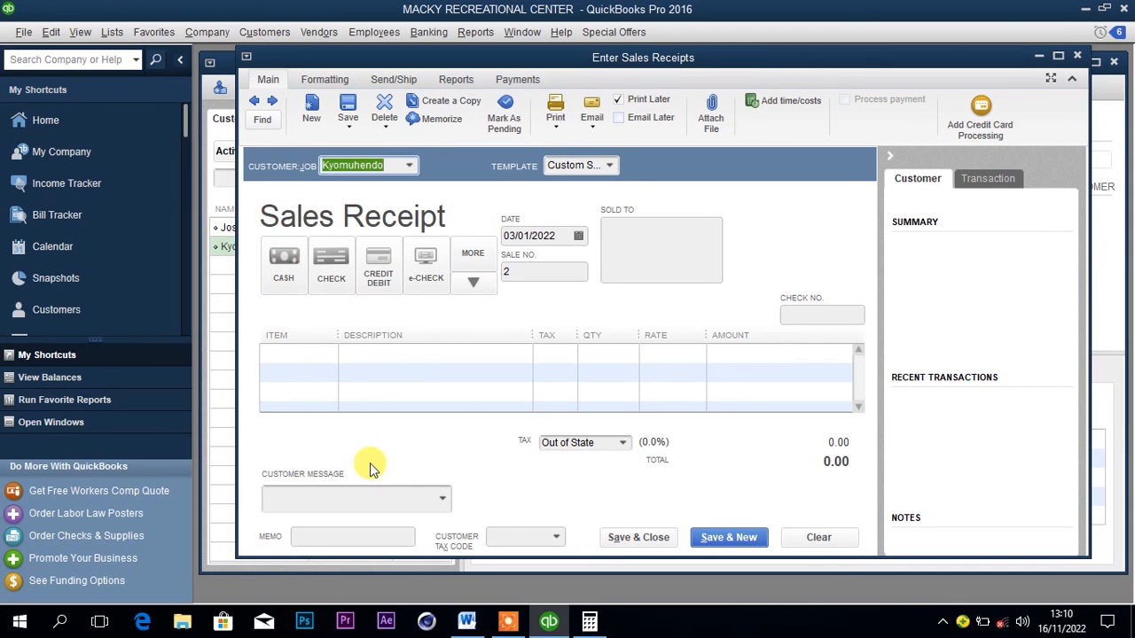
{"action": "mouse_move", "coordinate": [551, 625]}
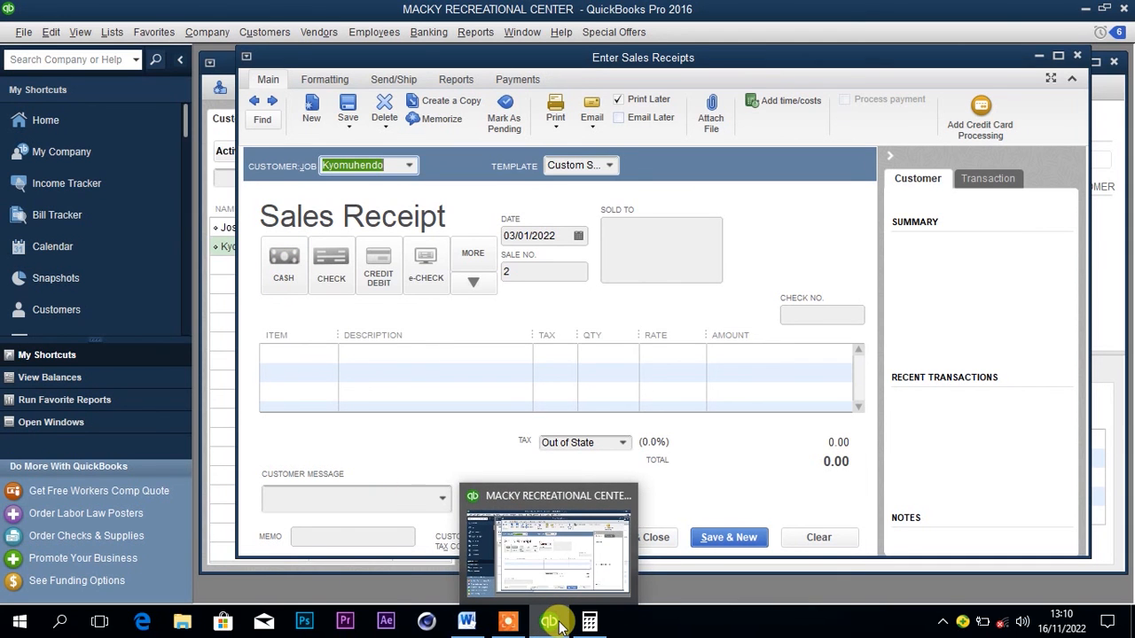
{"action": "mouse_move", "coordinate": [588, 625]}
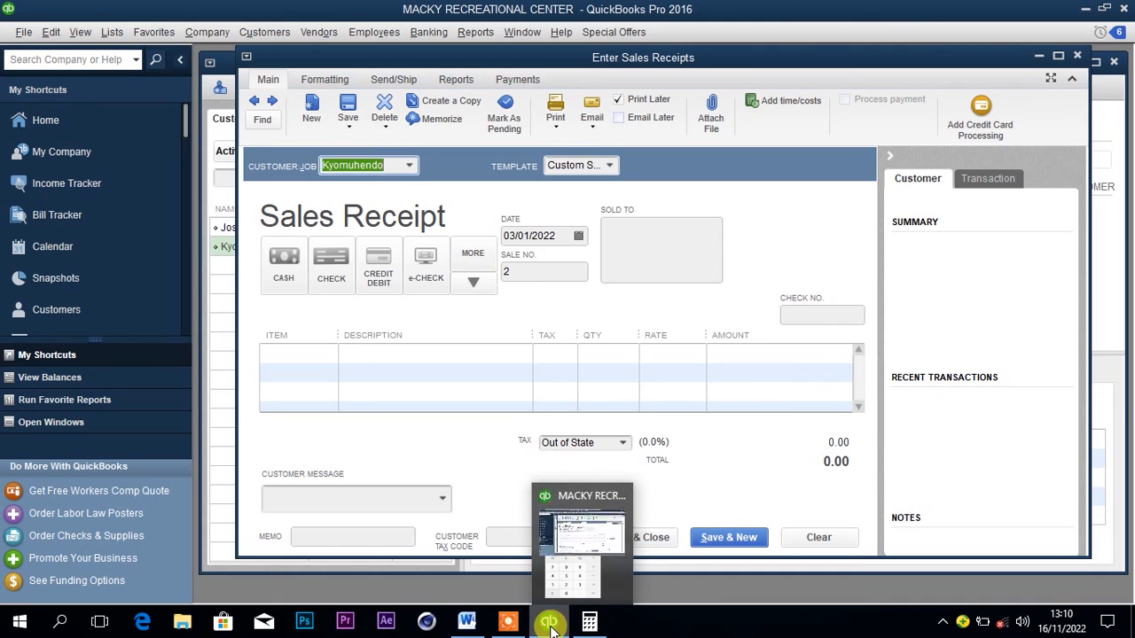
{"action": "left_click", "coordinate": [467, 625]}
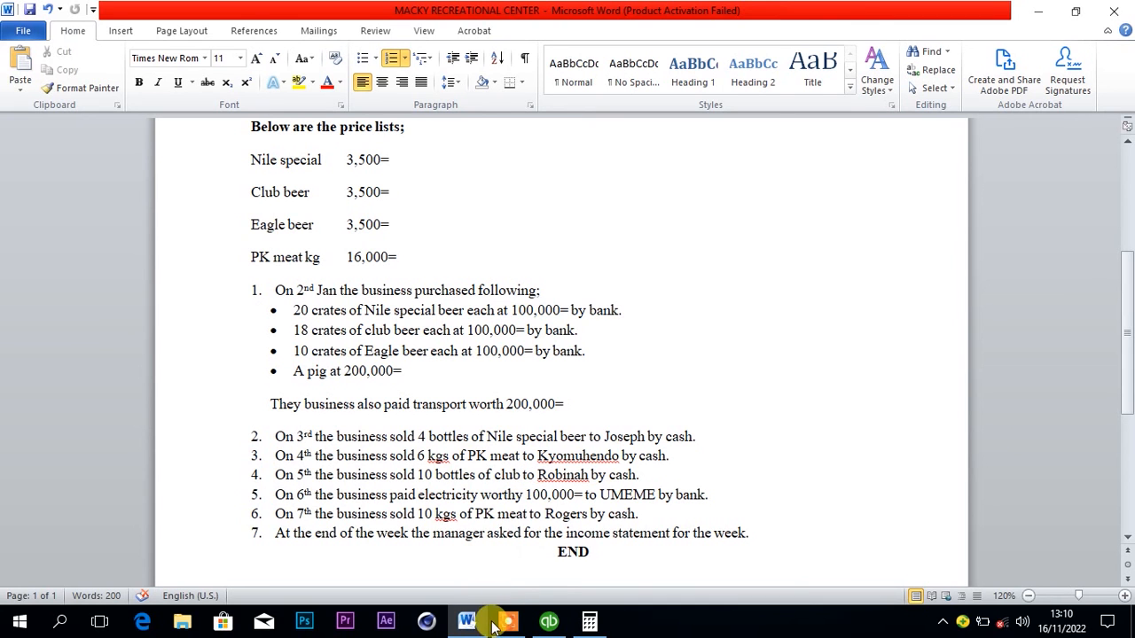
{"action": "left_click", "coordinate": [551, 623]}
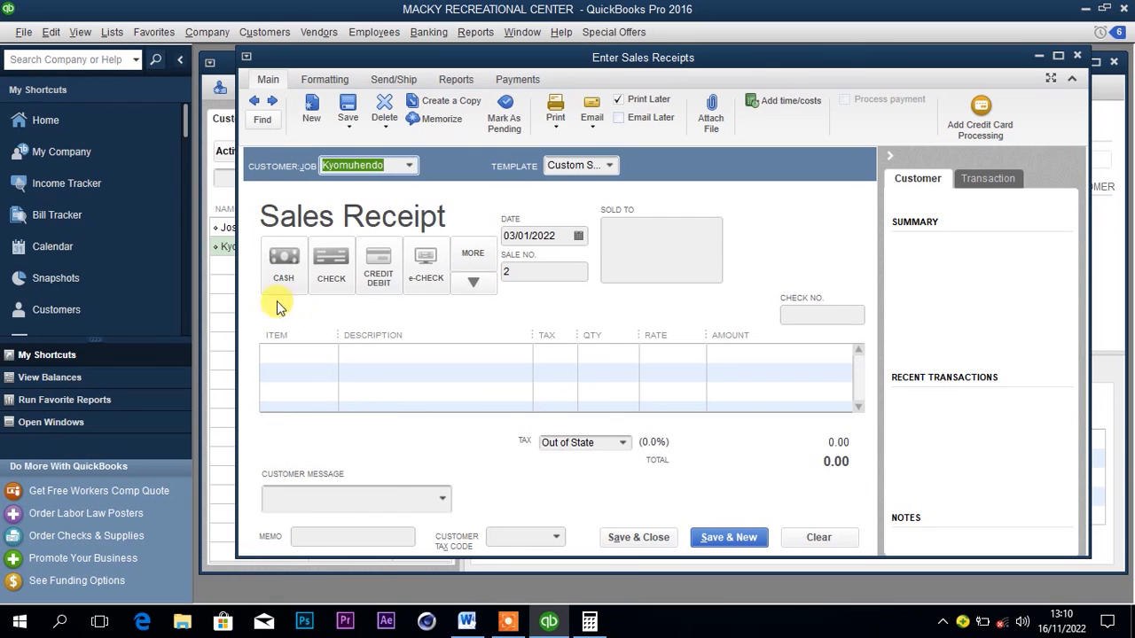
{"action": "left_click", "coordinate": [278, 262]}
{"action": "left_click", "coordinate": [327, 353]}
{"action": "left_click", "coordinate": [330, 355]}
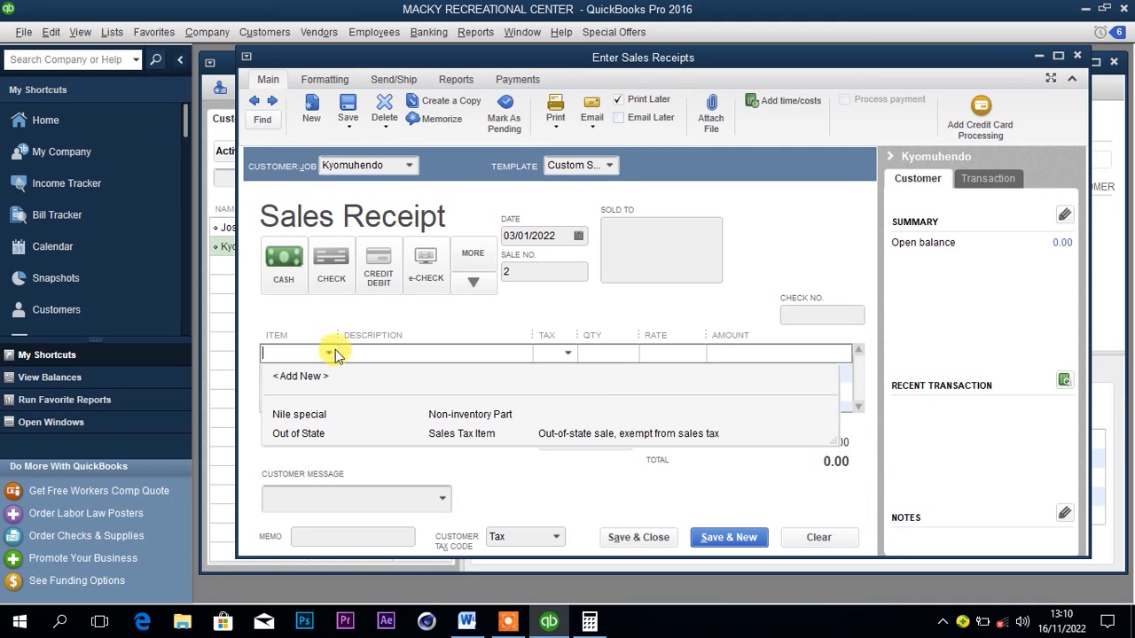
{"action": "left_click", "coordinate": [1076, 57]}
{"action": "left_click", "coordinate": [576, 210]}
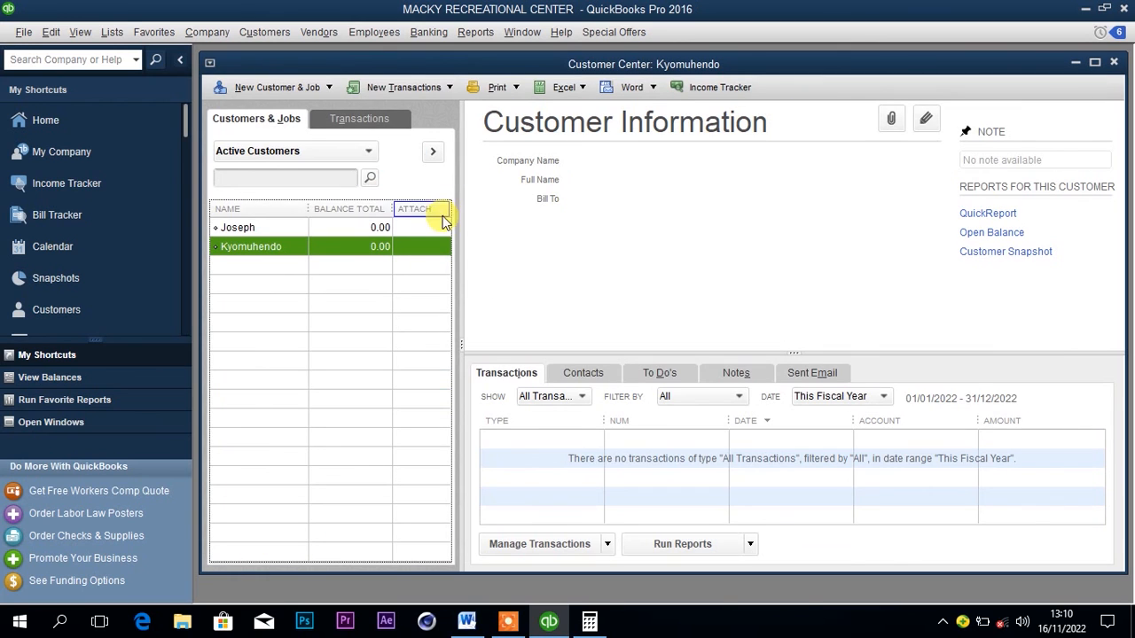
Start a new item of type Non-inventory Part in the Item List and name it PK meat.
{"action": "left_click", "coordinate": [112, 33]}
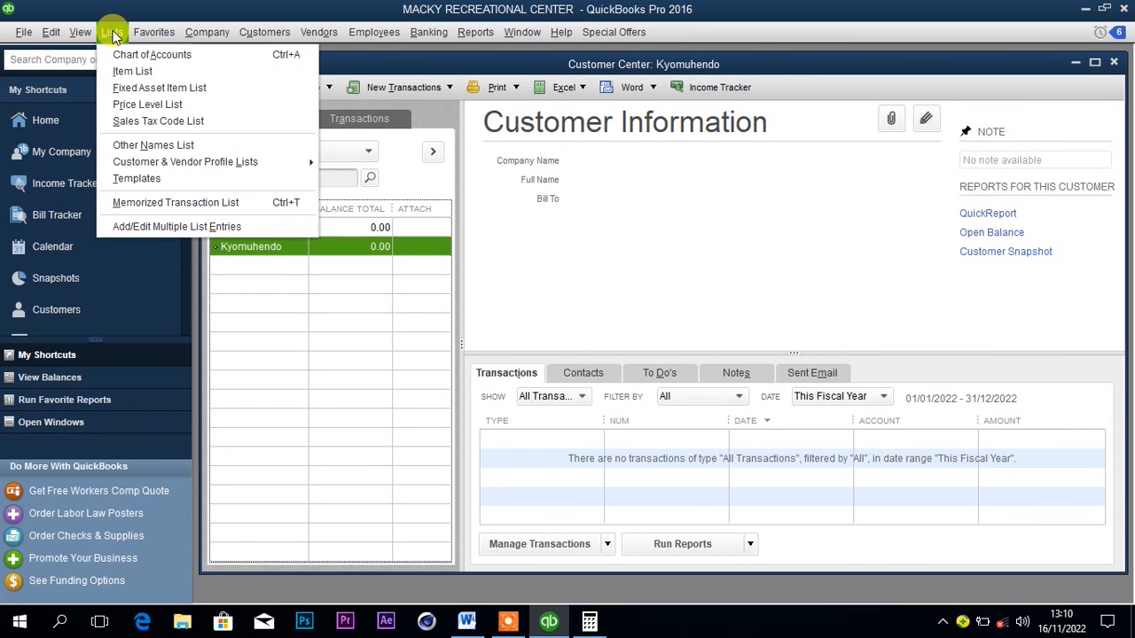
{"action": "left_click", "coordinate": [122, 71]}
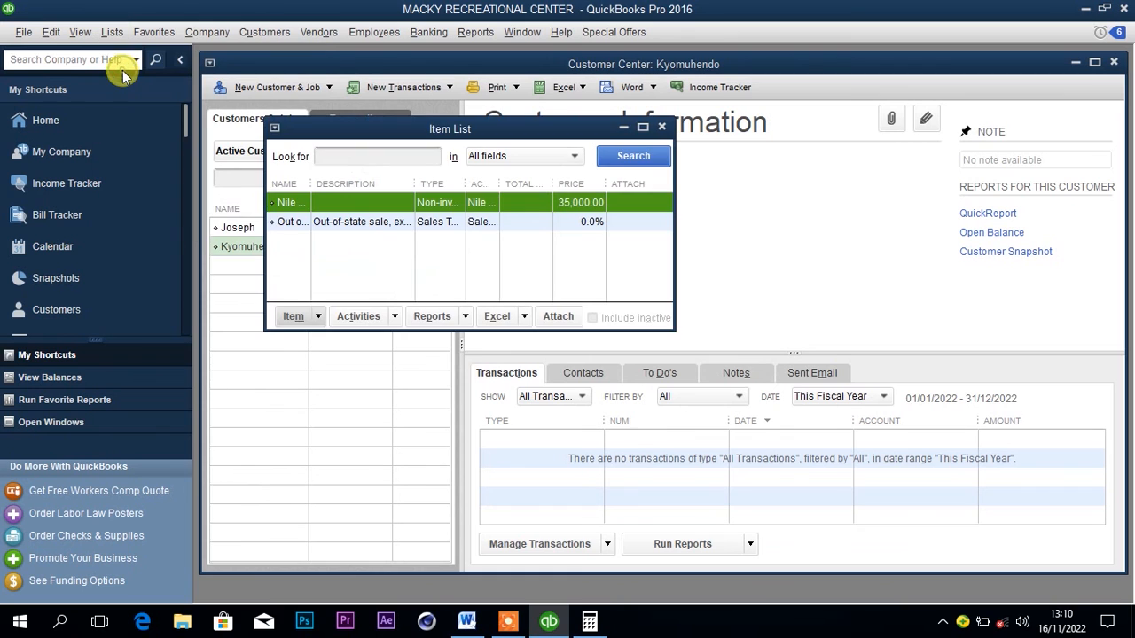
{"action": "left_click", "coordinate": [292, 320]}
{"action": "left_click", "coordinate": [299, 335]}
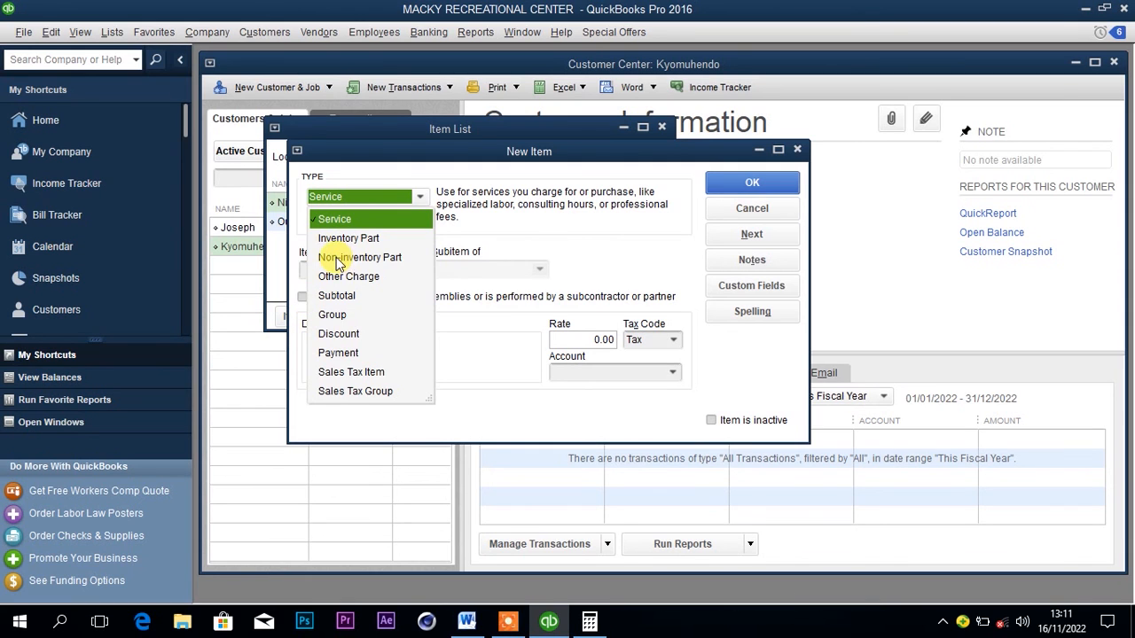
{"action": "left_click", "coordinate": [338, 259]}
{"action": "left_click", "coordinate": [344, 268]}
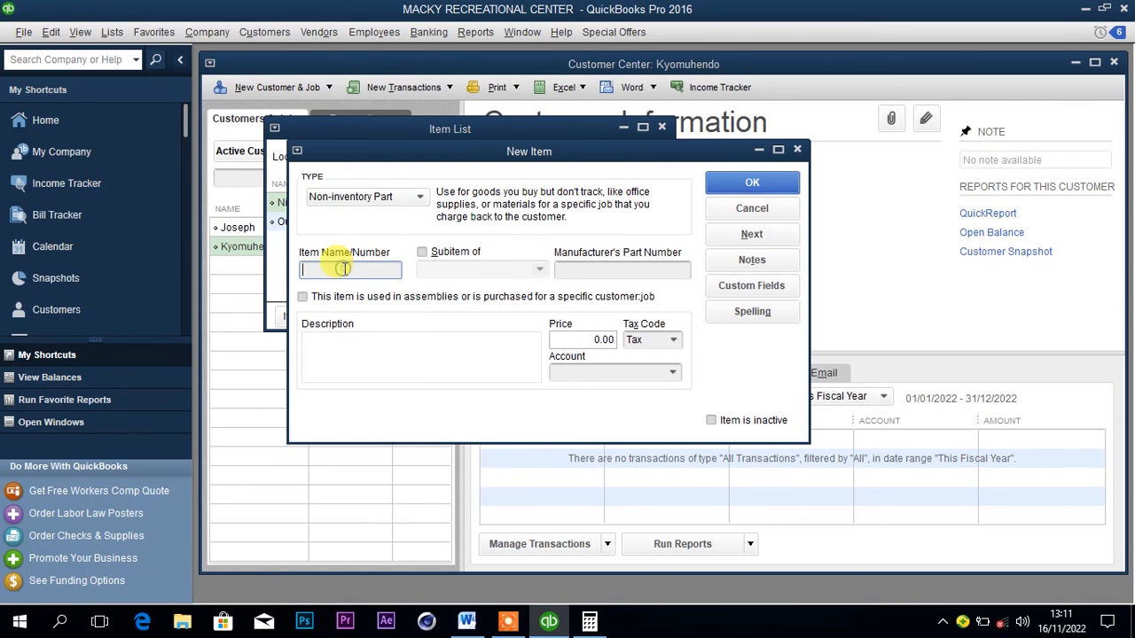
{"action": "type", "text": "PK meat"}
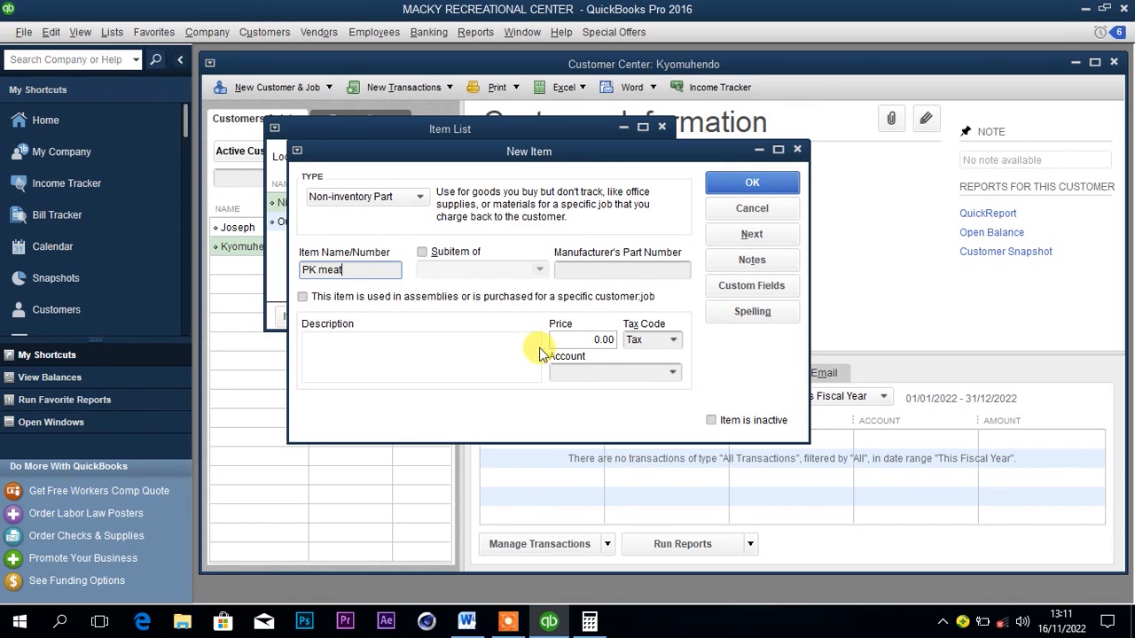
Check the PK meat price in the Word document, then set the item's price to 16,000 in QuickBooks.
{"action": "left_click", "coordinate": [570, 342]}
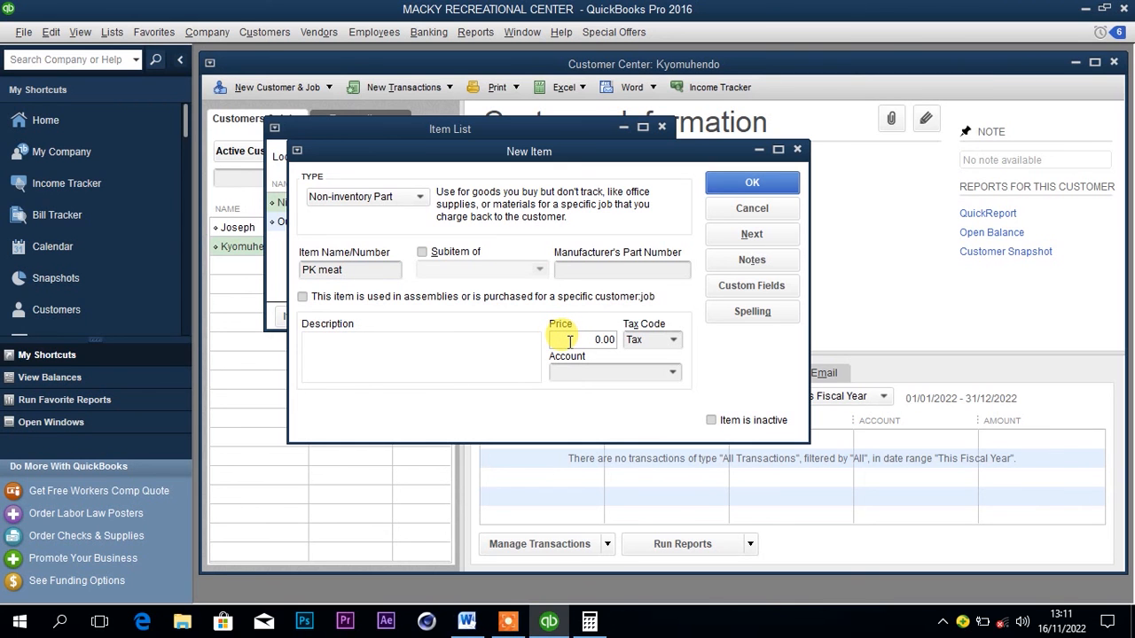
{"action": "left_click", "coordinate": [467, 623]}
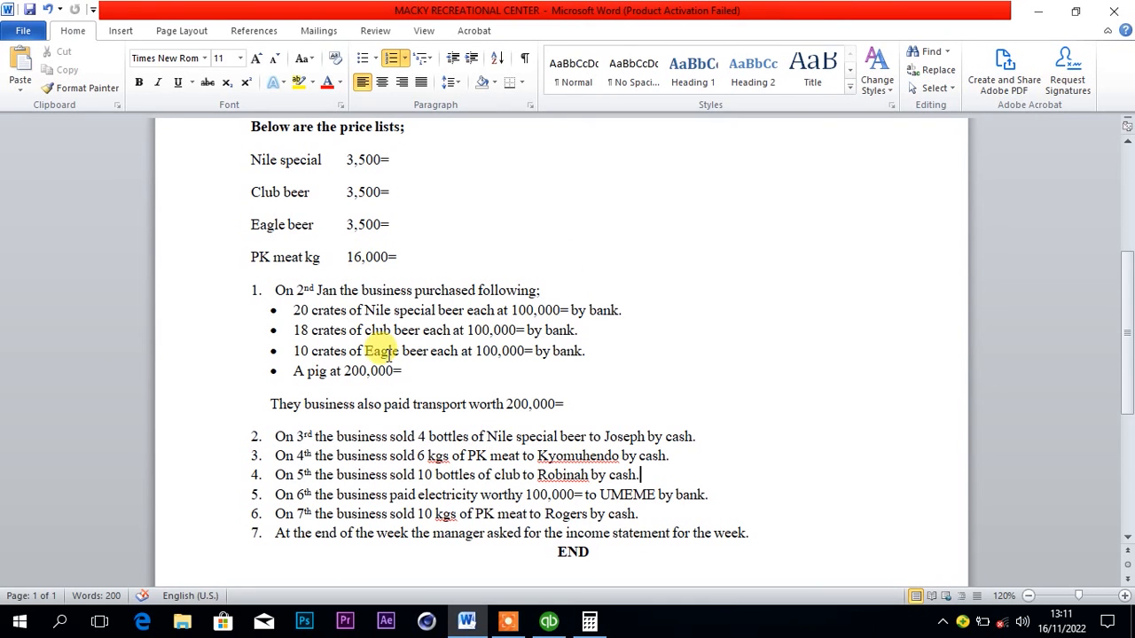
{"action": "left_click", "coordinate": [548, 619]}
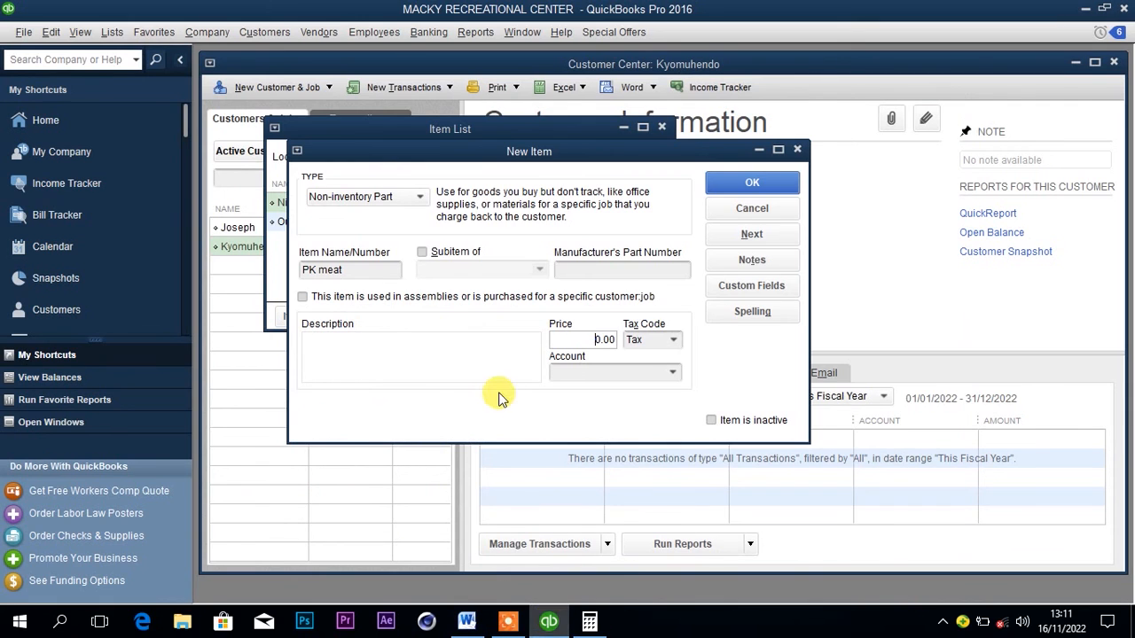
{"action": "left_click", "coordinate": [572, 338]}
{"action": "type", "text": "10.00"}
{"action": "left_click", "coordinate": [606, 373]}
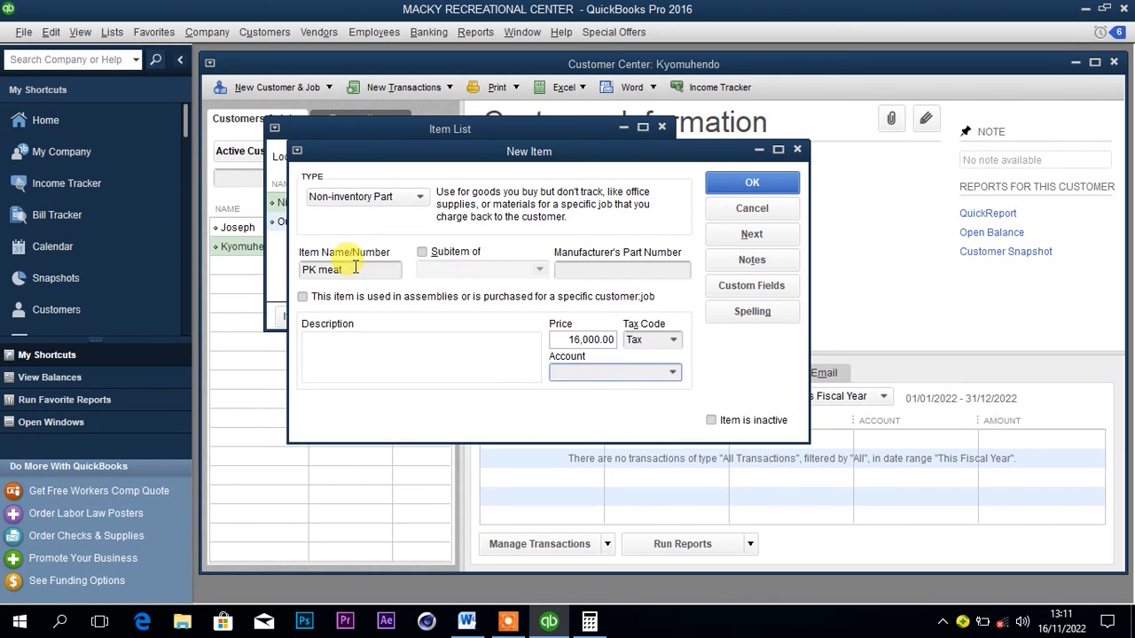
Assign the PK meat item to a new income account named PK meat income, then save the item and close the Item List.
{"action": "left_click_drag", "start_coordinate": [354, 268], "coordinate": [284, 271]}
{"action": "key", "text": "ctrl+c"}
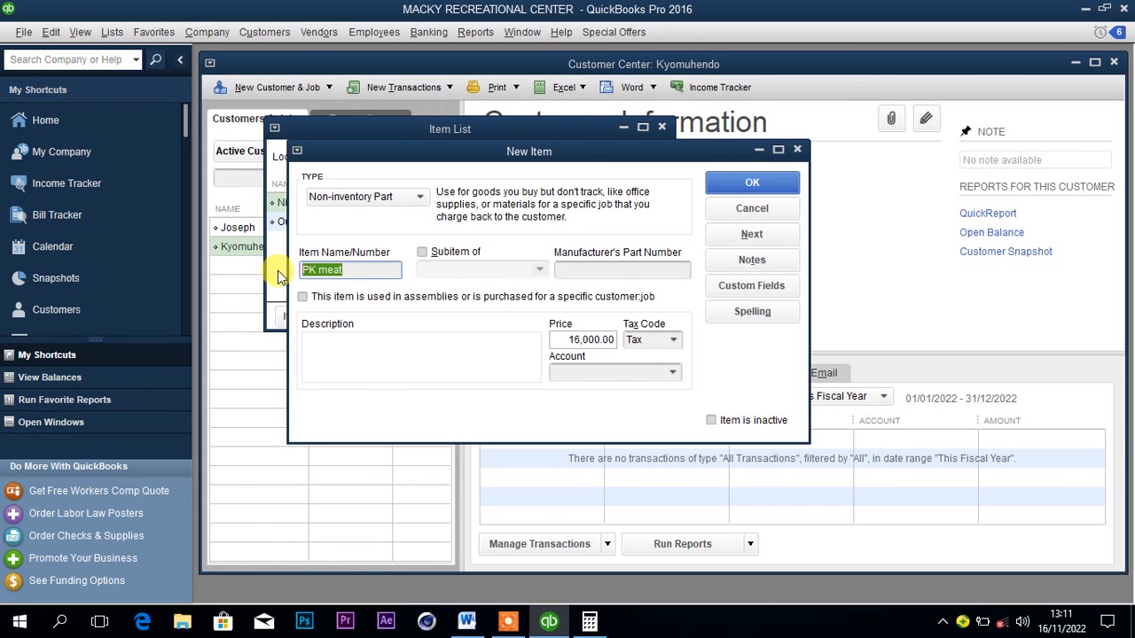
{"action": "left_click", "coordinate": [573, 373]}
{"action": "type", "text": "V"}
{"action": "key", "text": "ctrl+v"}
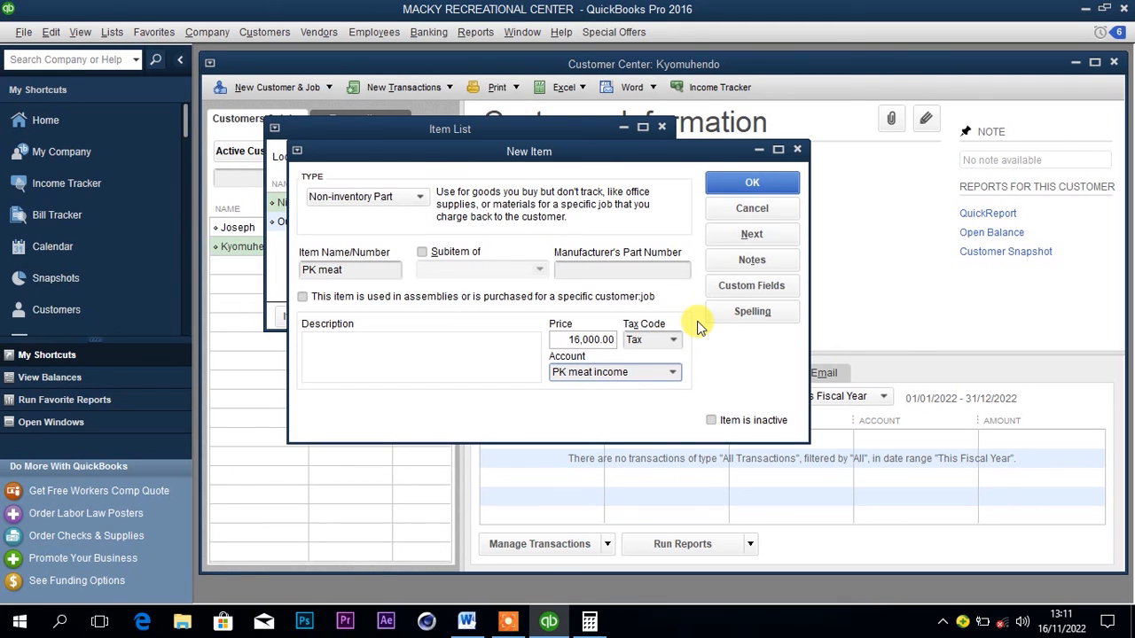
{"action": "key", "text": "Tab"}
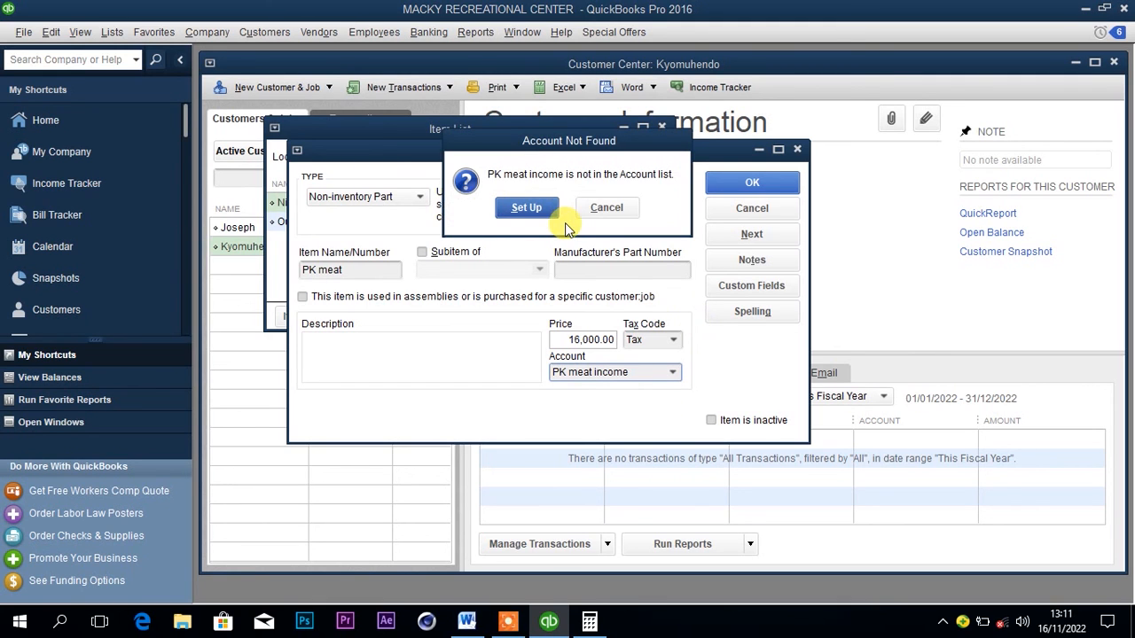
{"action": "left_click", "coordinate": [539, 210]}
{"action": "left_click", "coordinate": [527, 208]}
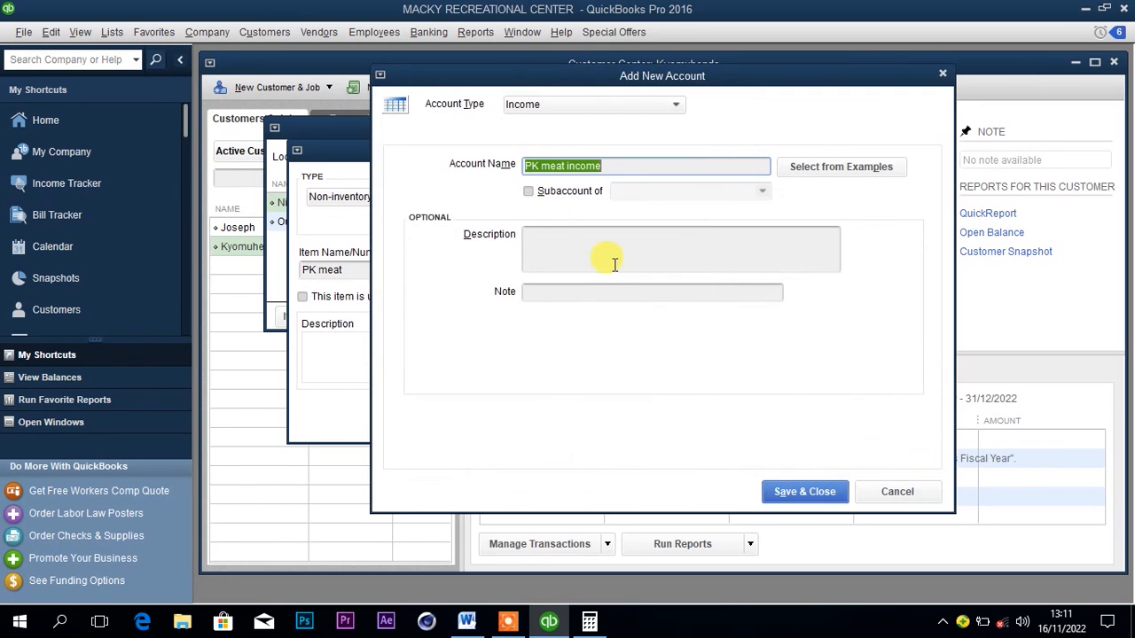
{"action": "left_click", "coordinate": [804, 492]}
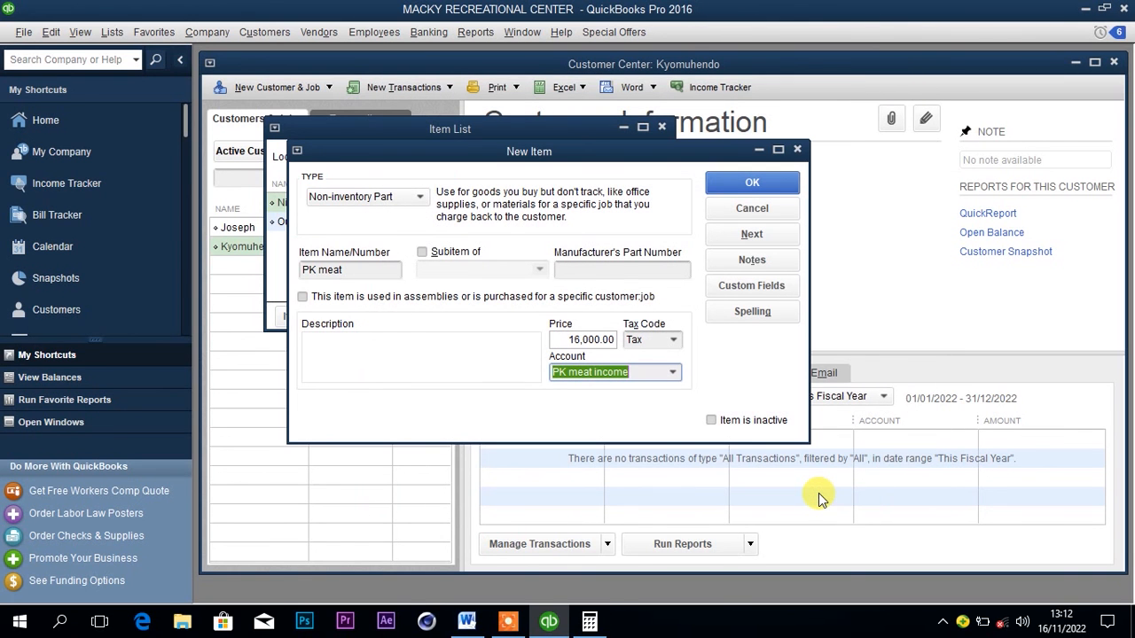
{"action": "left_click", "coordinate": [729, 182]}
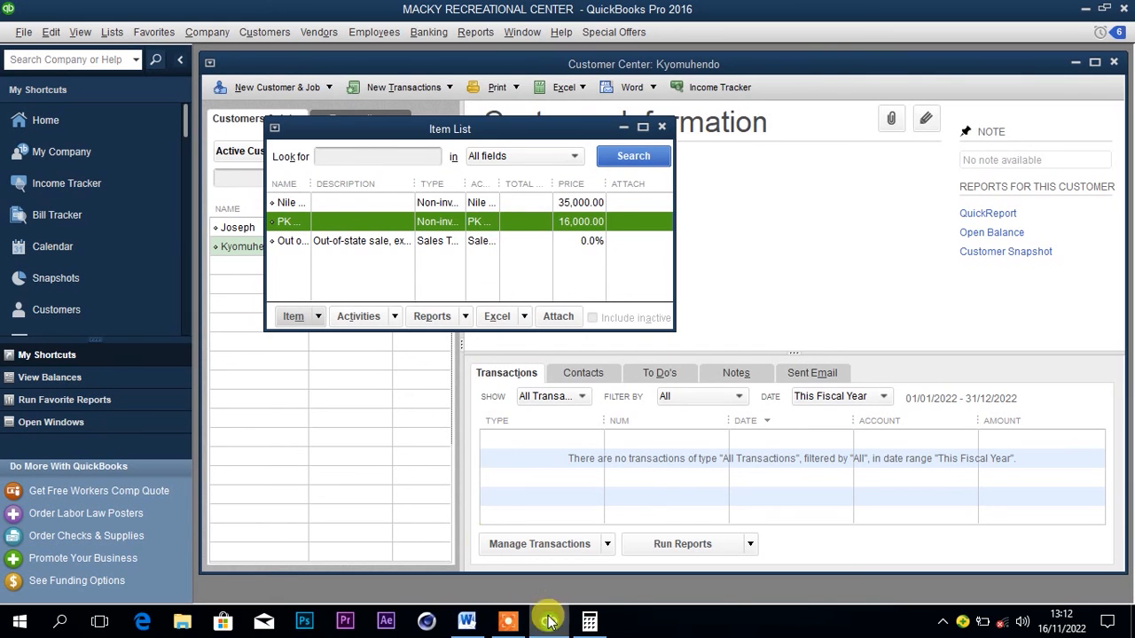
{"action": "left_click", "coordinate": [661, 127]}
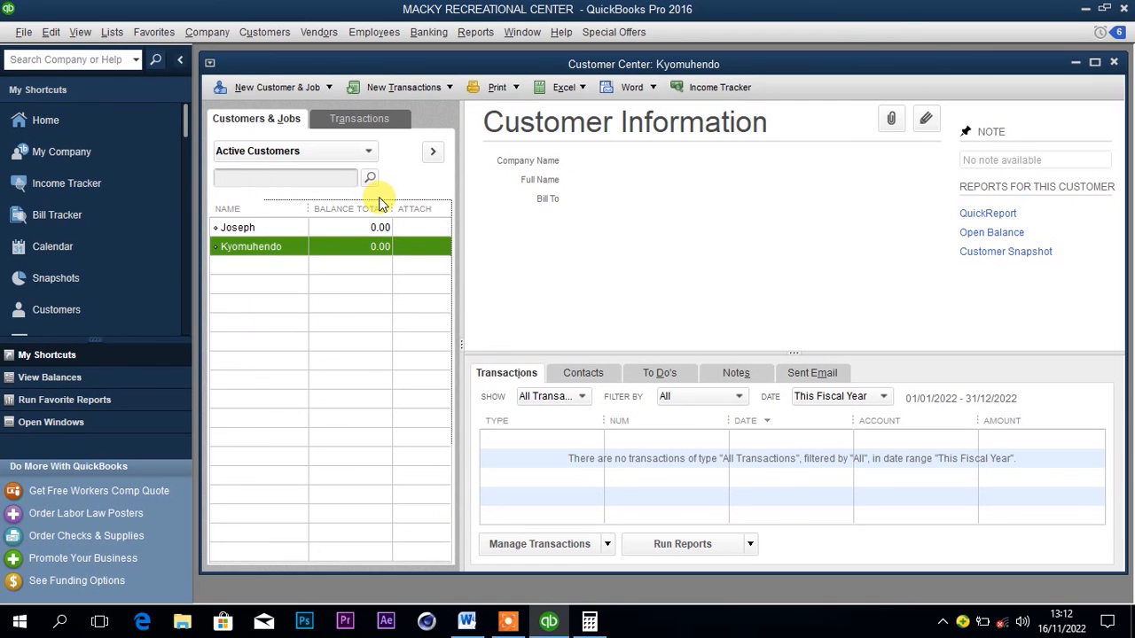
Start a cash sales receipt for the PK meat buyer and add the PK meat item.
{"action": "right_click", "coordinate": [279, 248]}
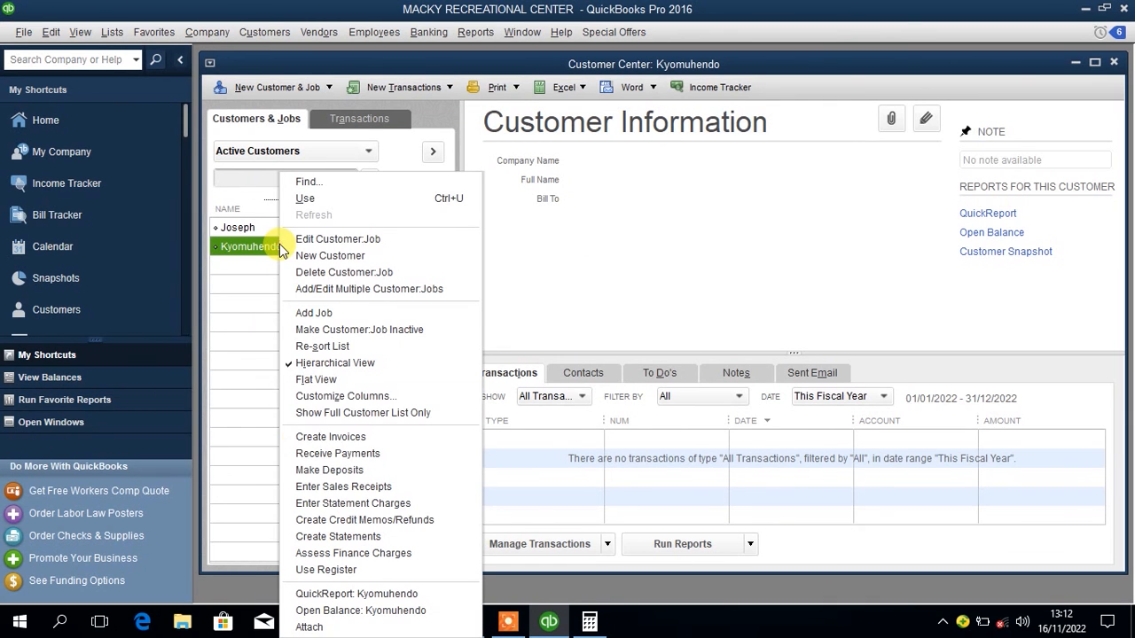
{"action": "left_click", "coordinate": [305, 487]}
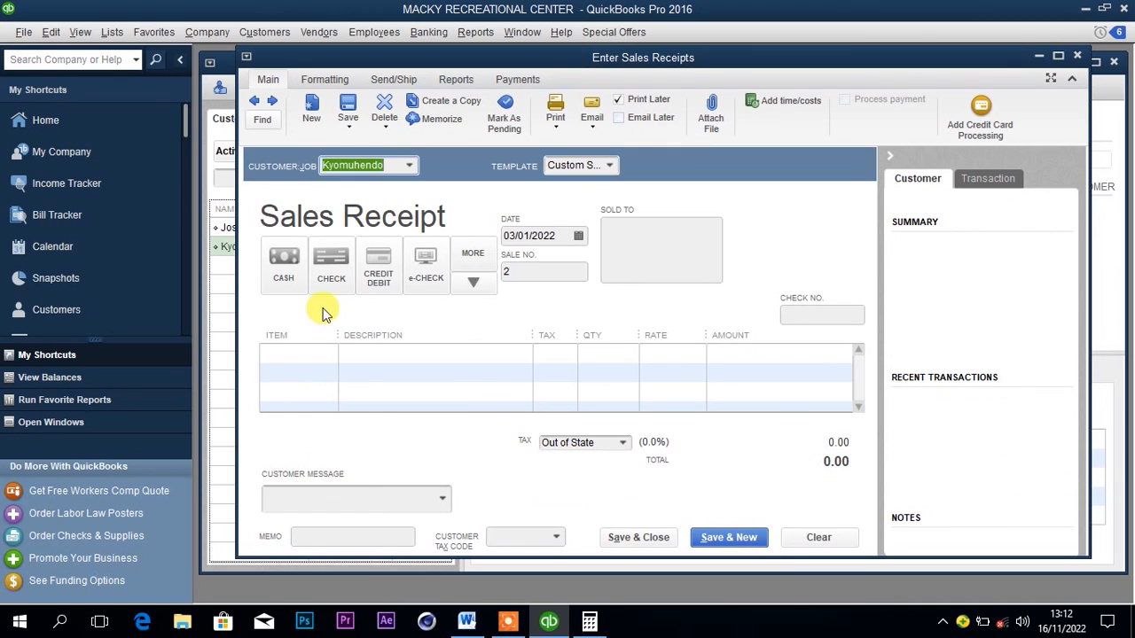
{"action": "left_click", "coordinate": [284, 269]}
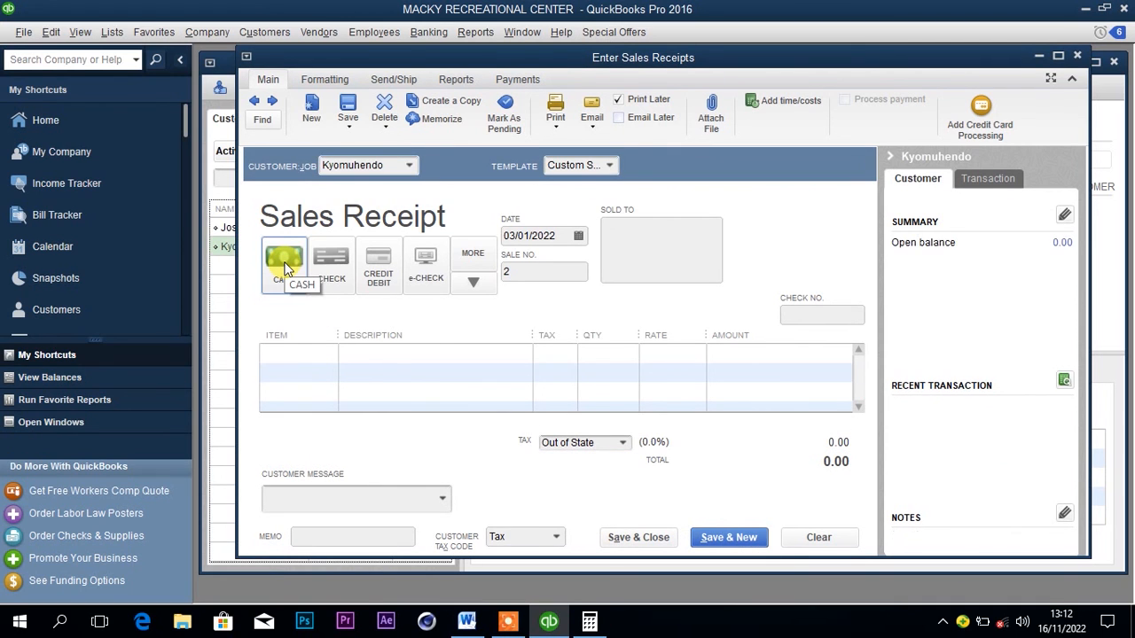
{"action": "left_click", "coordinate": [308, 355]}
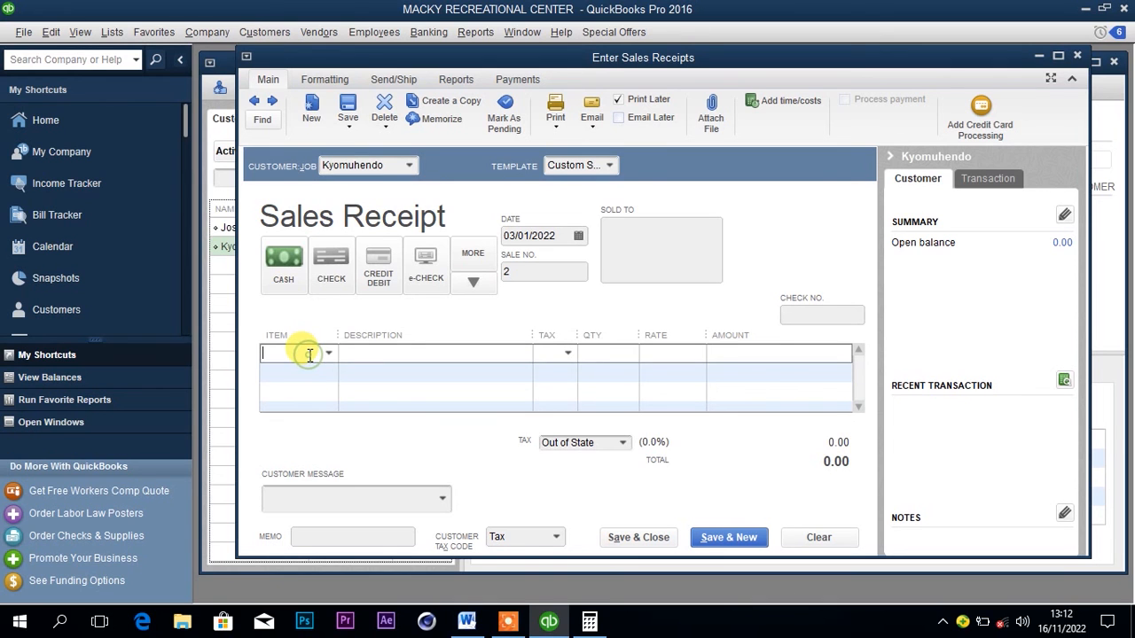
{"action": "left_click", "coordinate": [327, 354]}
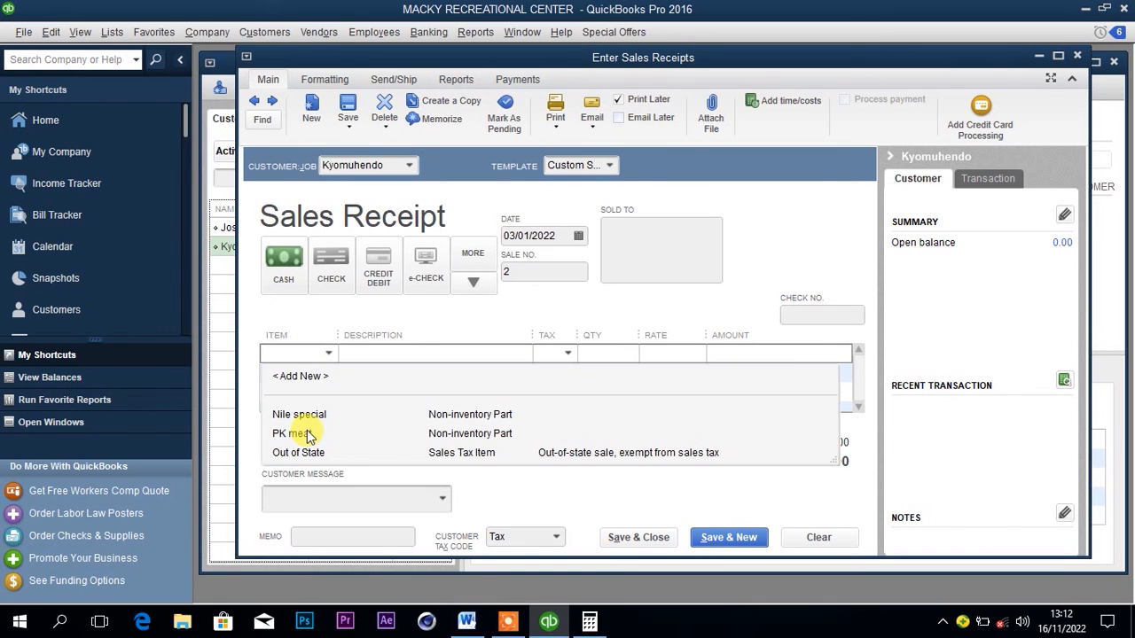
{"action": "left_click", "coordinate": [301, 434]}
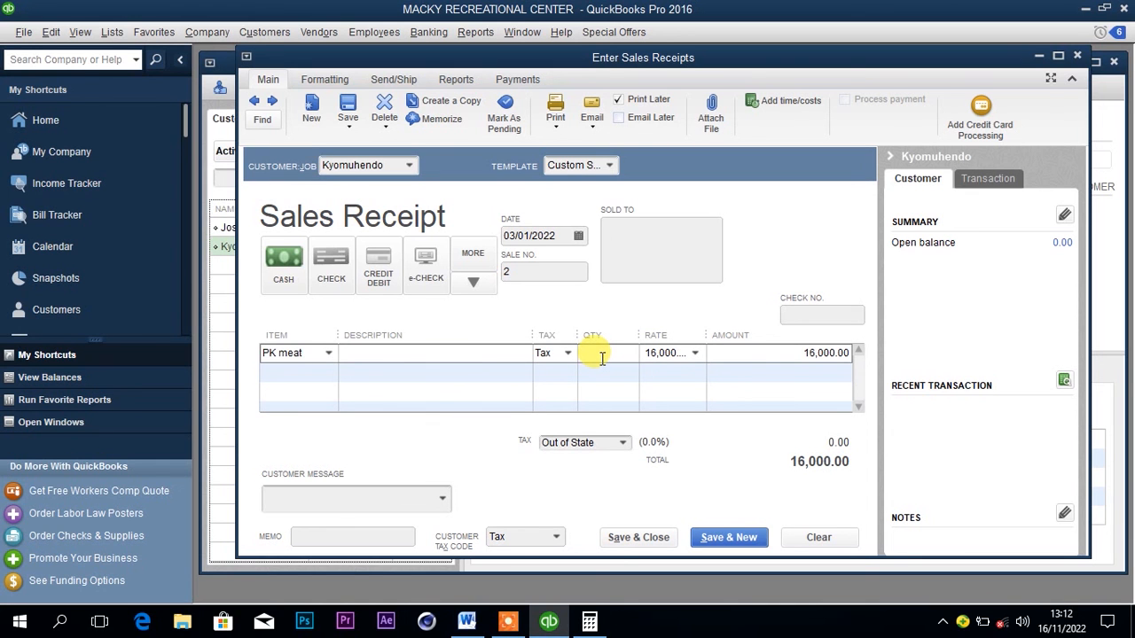
Check the quantity sold in the Word document, then set the receipt's PK meat quantity to 6 and its date to 04/01/2022.
{"action": "left_click", "coordinate": [466, 623]}
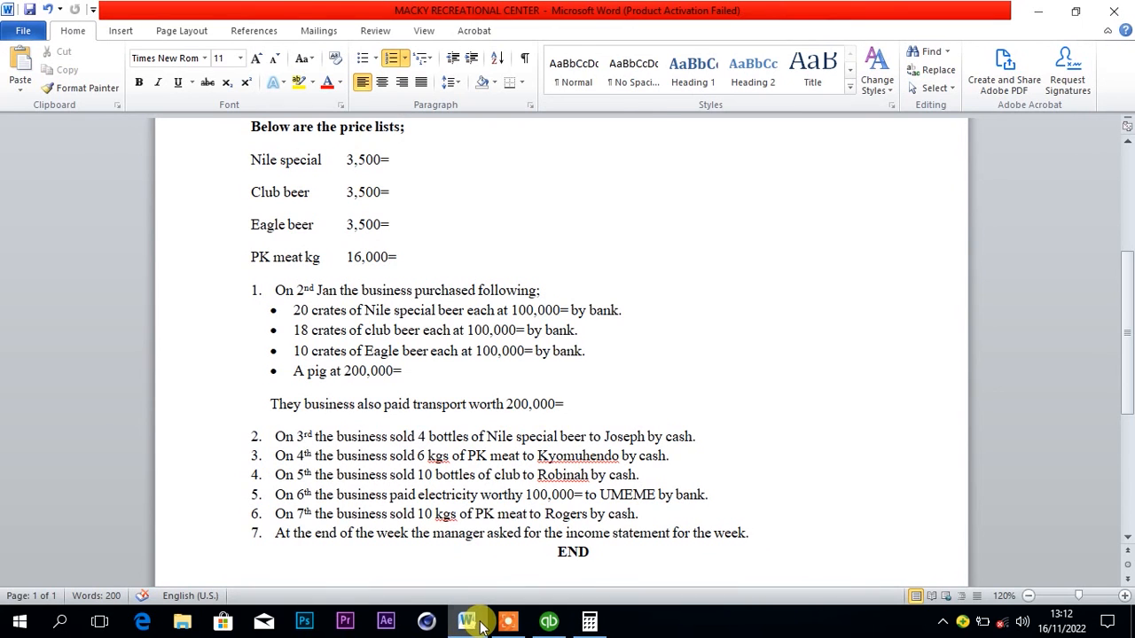
{"action": "left_click", "coordinate": [465, 624]}
{"action": "left_click", "coordinate": [599, 349]}
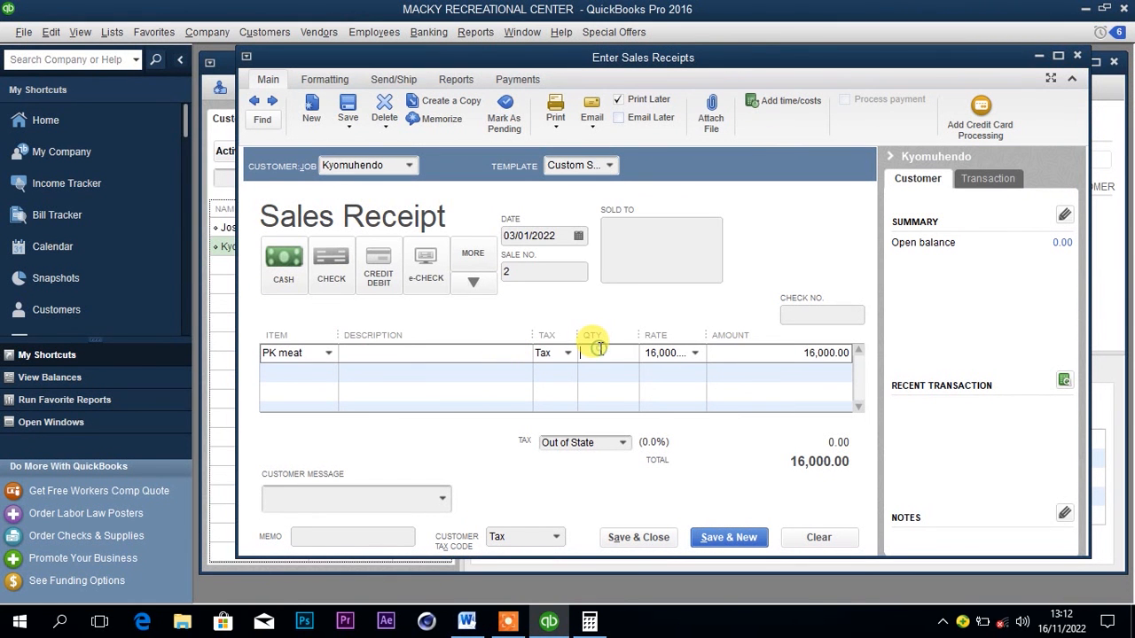
{"action": "type", "text": "6"}
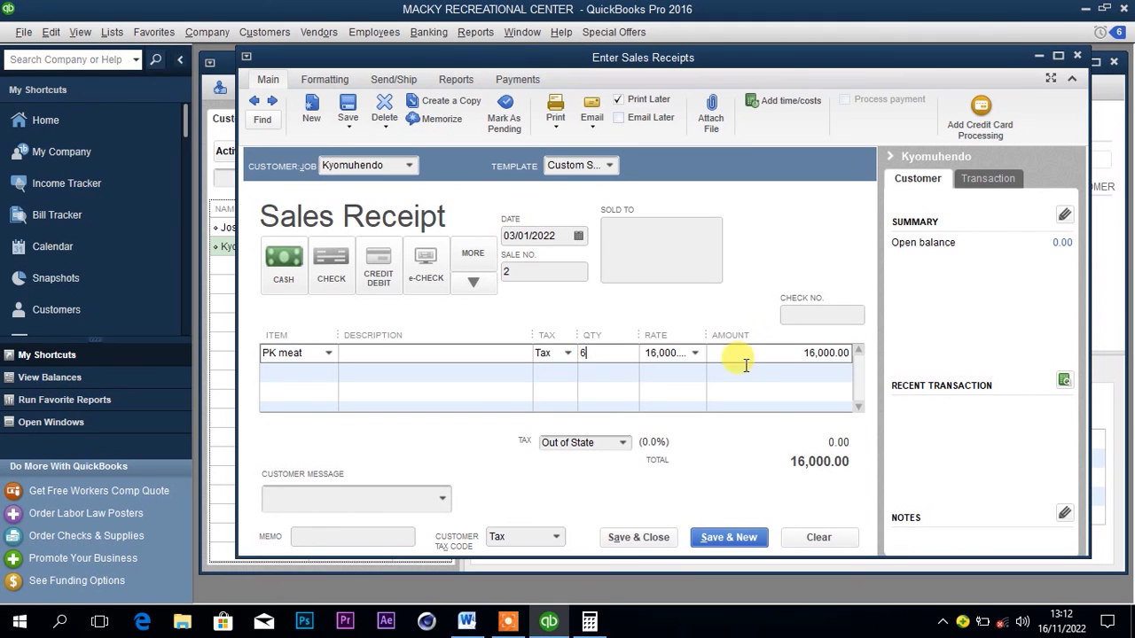
{"action": "left_click", "coordinate": [687, 380]}
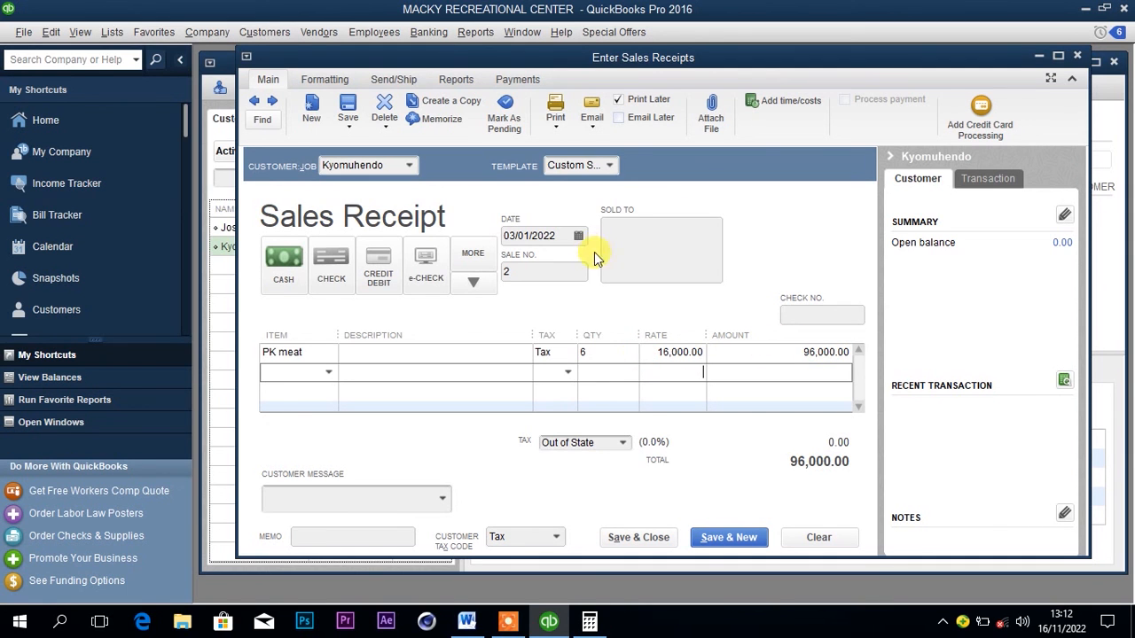
{"action": "left_click", "coordinate": [578, 236]}
{"action": "left_click", "coordinate": [557, 329]}
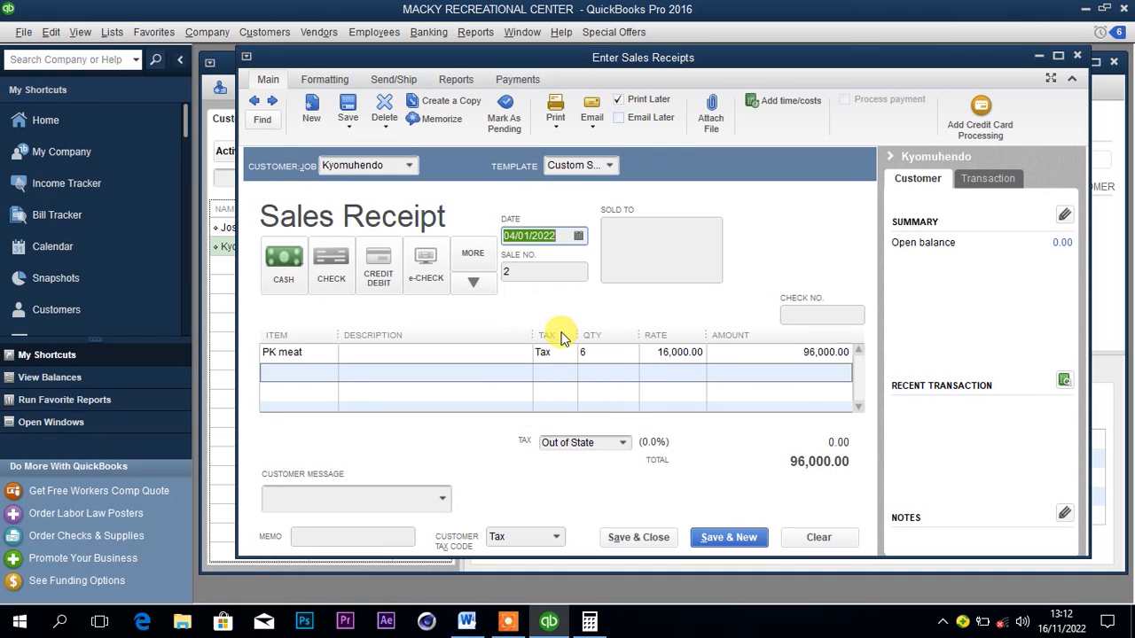
Save and close the PK meat sales receipt despite its past date, then deposit its cash payment into the Cash at hand account.
{"action": "left_click", "coordinate": [633, 539]}
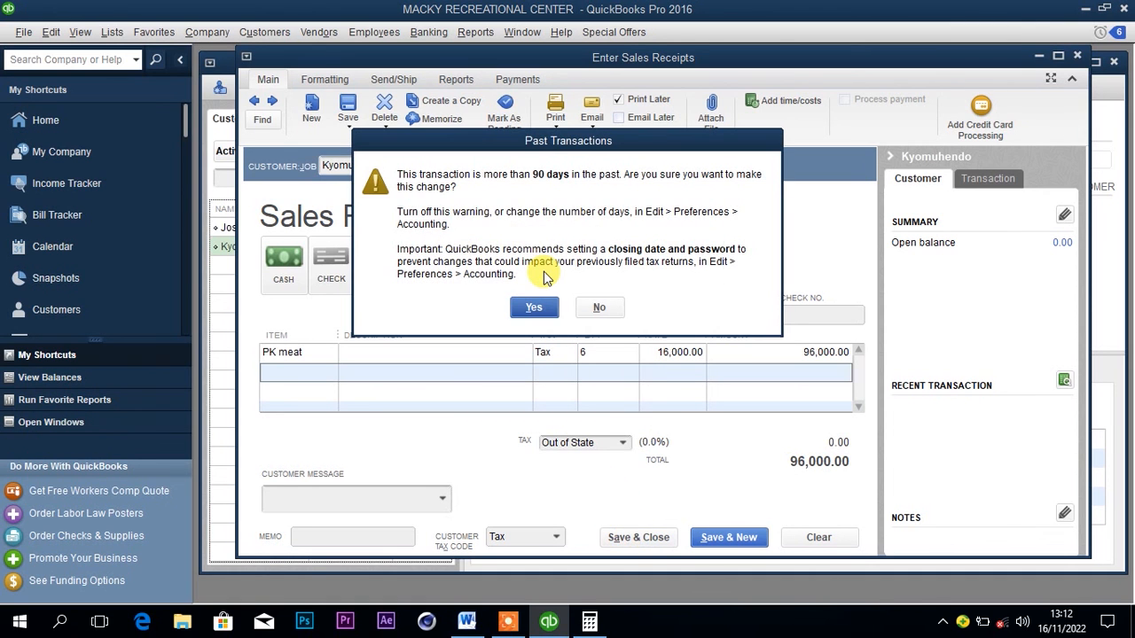
{"action": "left_click", "coordinate": [540, 305]}
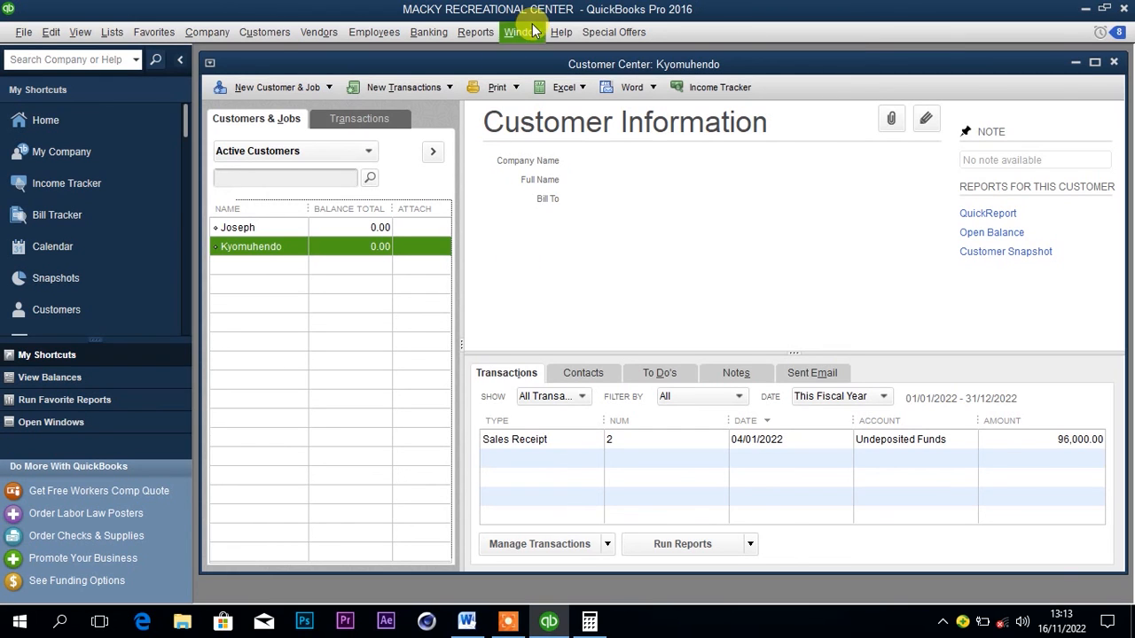
{"action": "left_click", "coordinate": [431, 31]}
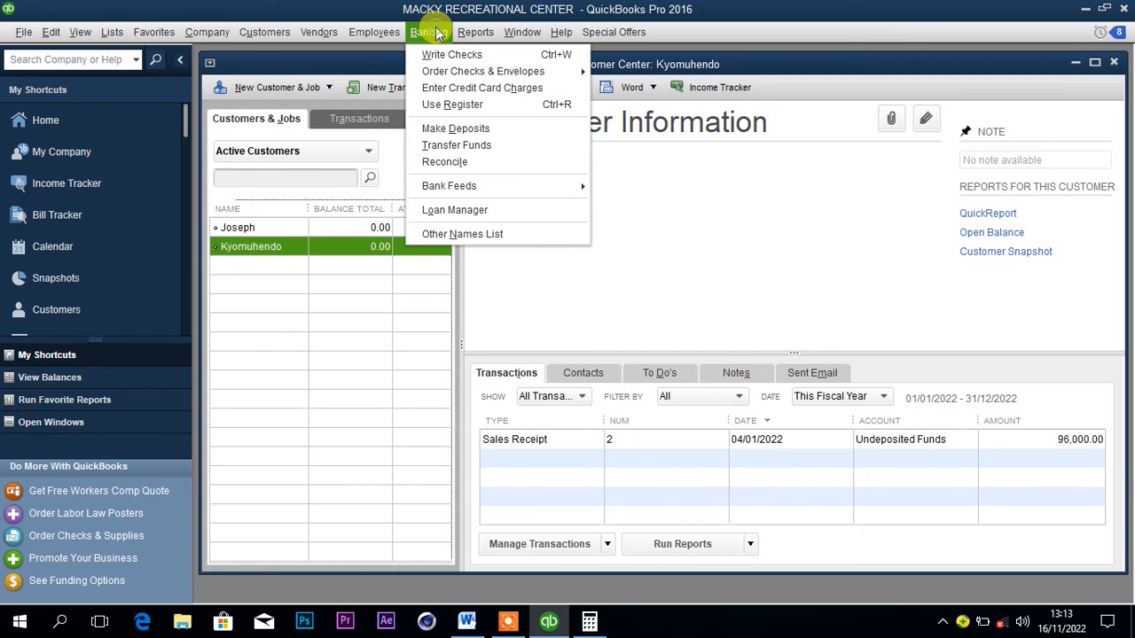
{"action": "left_click", "coordinate": [460, 125]}
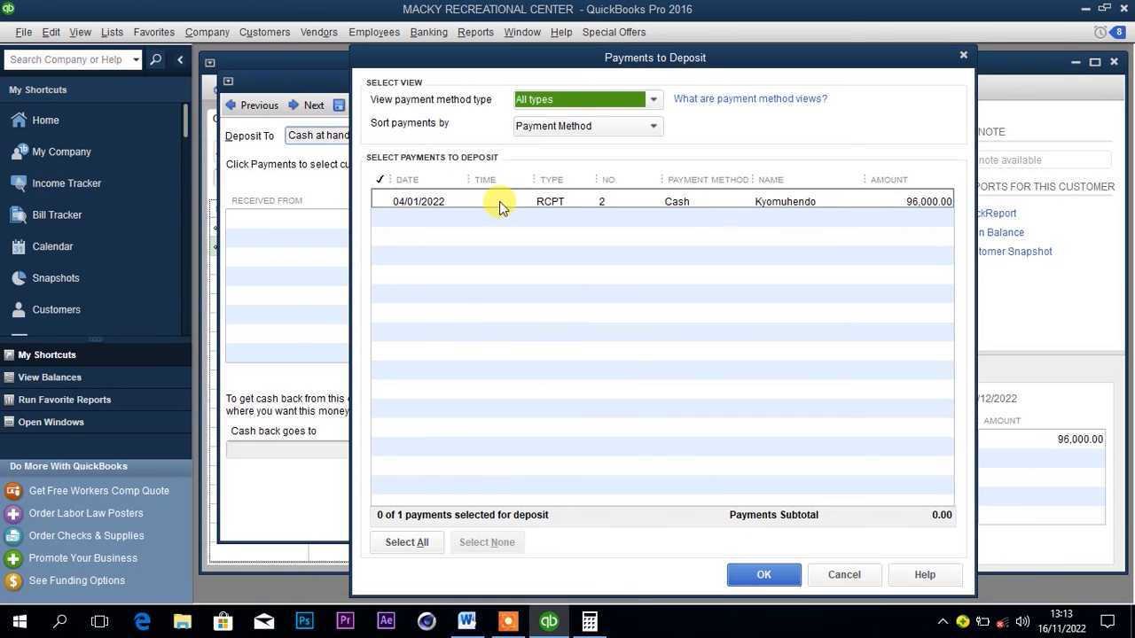
{"action": "left_click", "coordinate": [500, 202]}
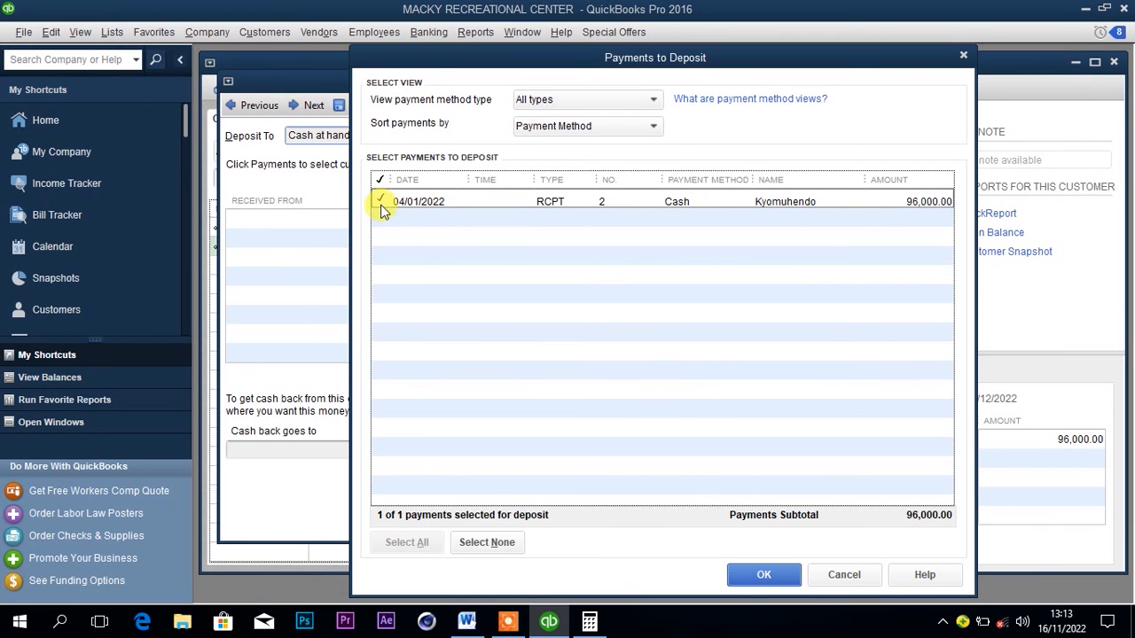
{"action": "left_click", "coordinate": [736, 570]}
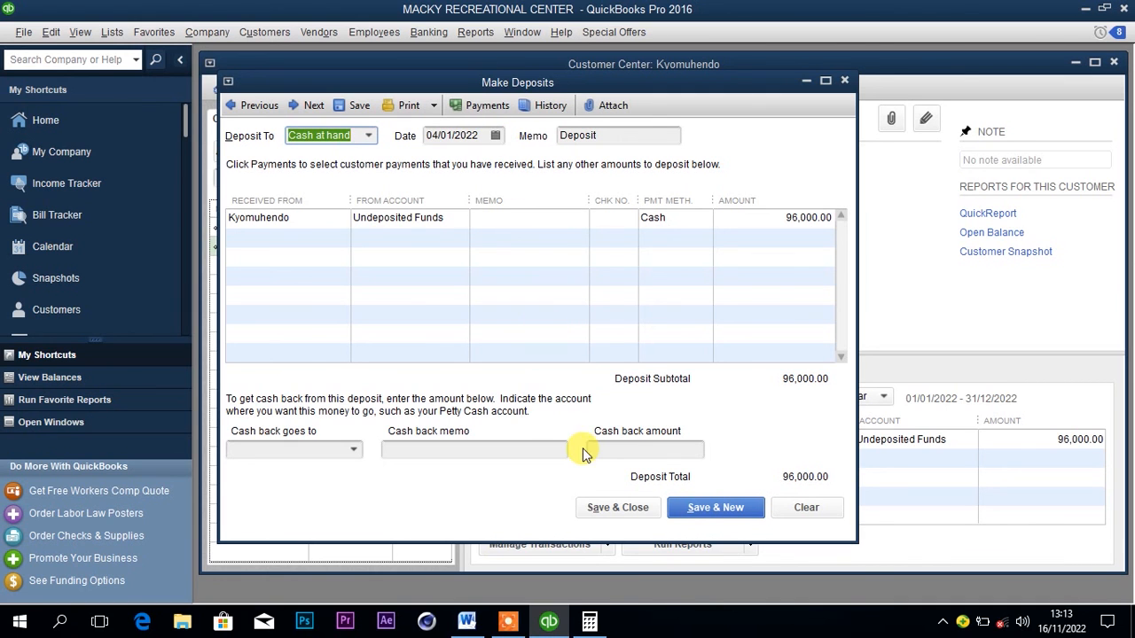
{"action": "left_click", "coordinate": [612, 508]}
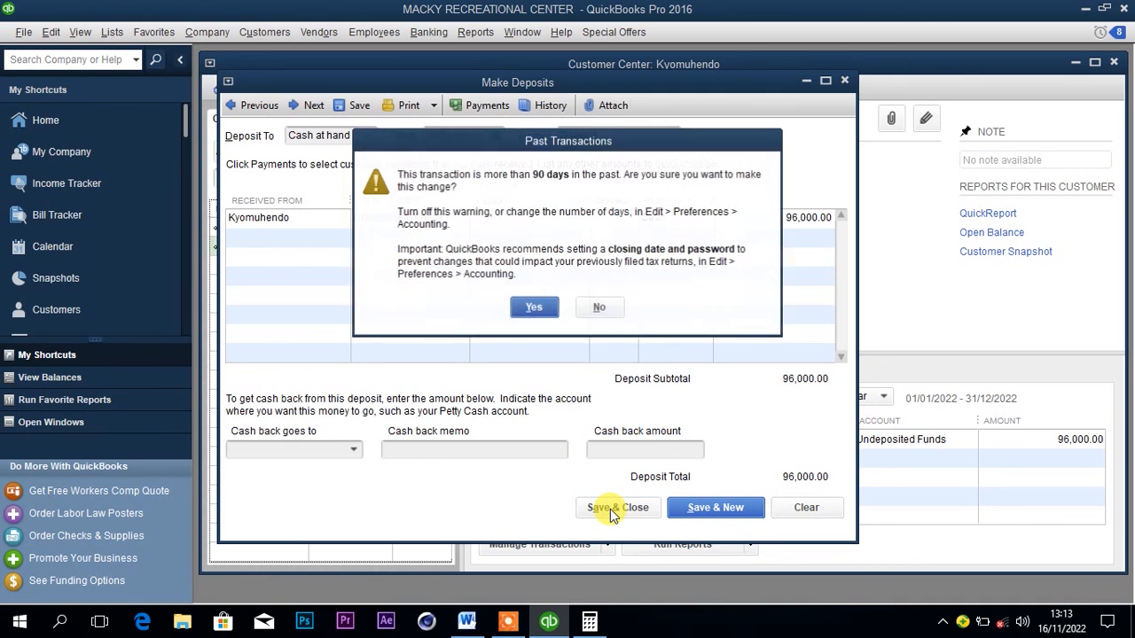
{"action": "left_click", "coordinate": [543, 308]}
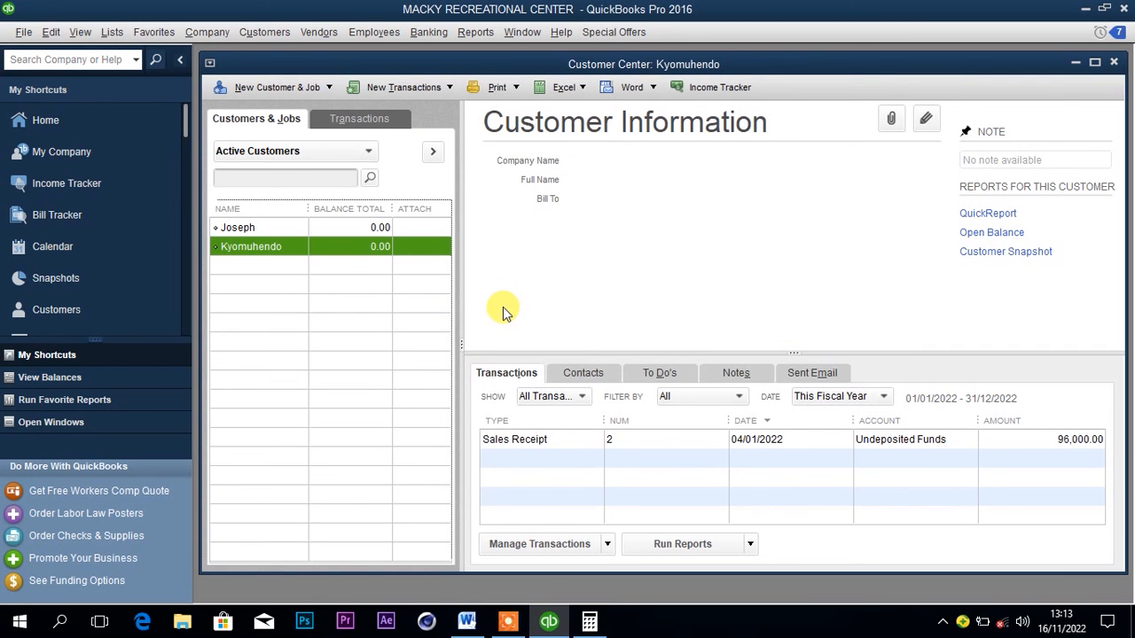
Switch to the Word document to check the transaction dated 5th January.
{"action": "left_click", "coordinate": [467, 621]}
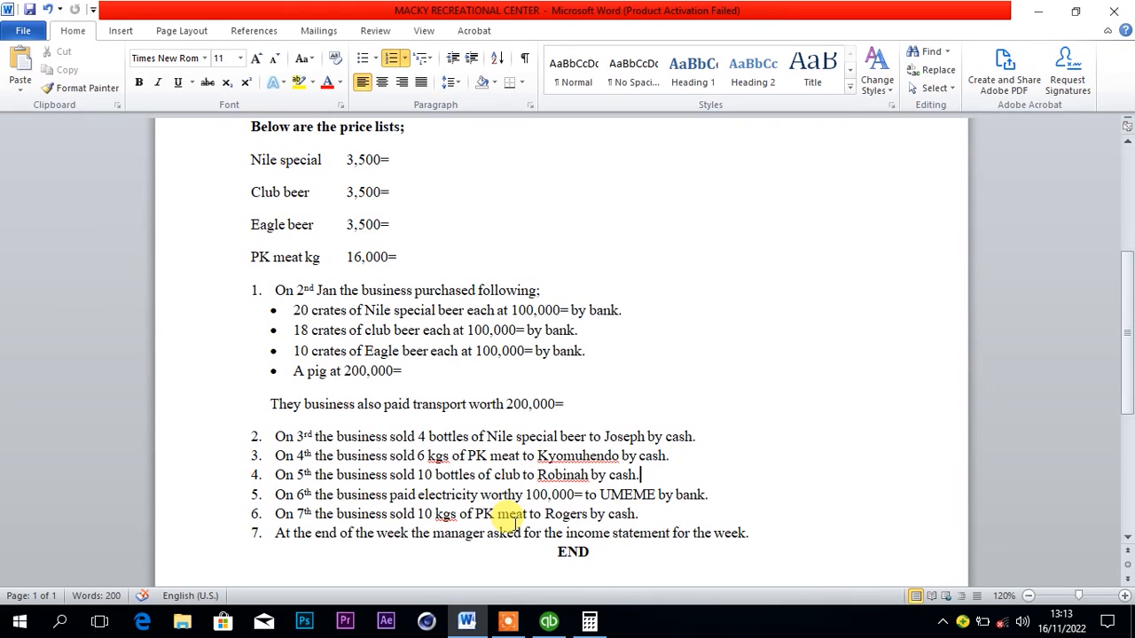
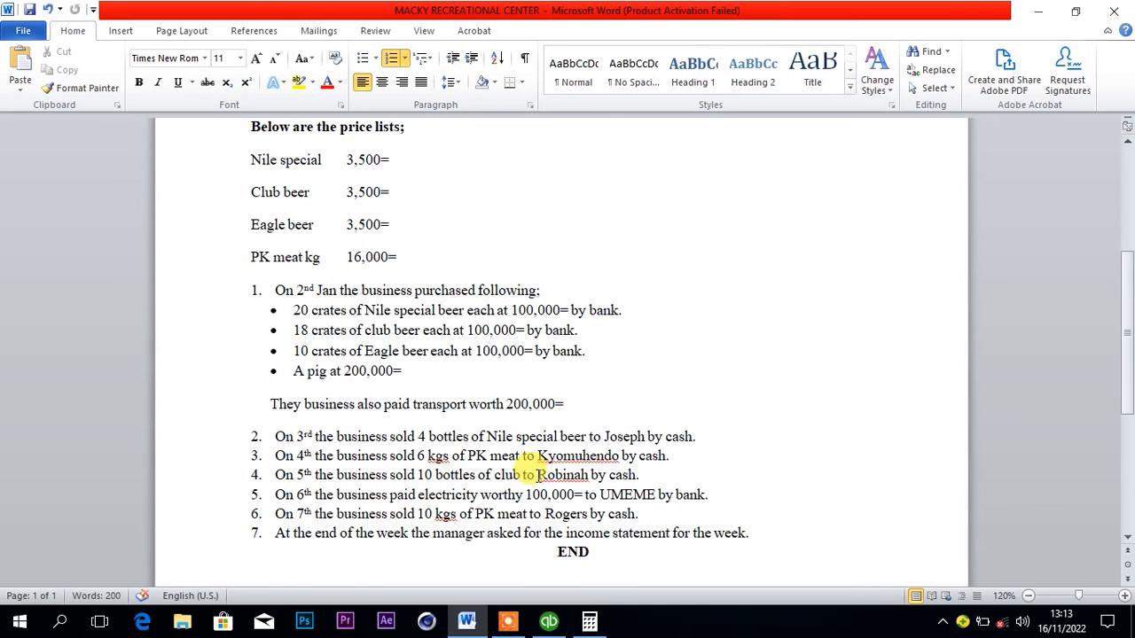
Look up the club beer buyer in the Word document and start a new customer record in QuickBooks with that buyer's name.
{"action": "left_click_drag", "start_coordinate": [538, 474], "coordinate": [585, 478]}
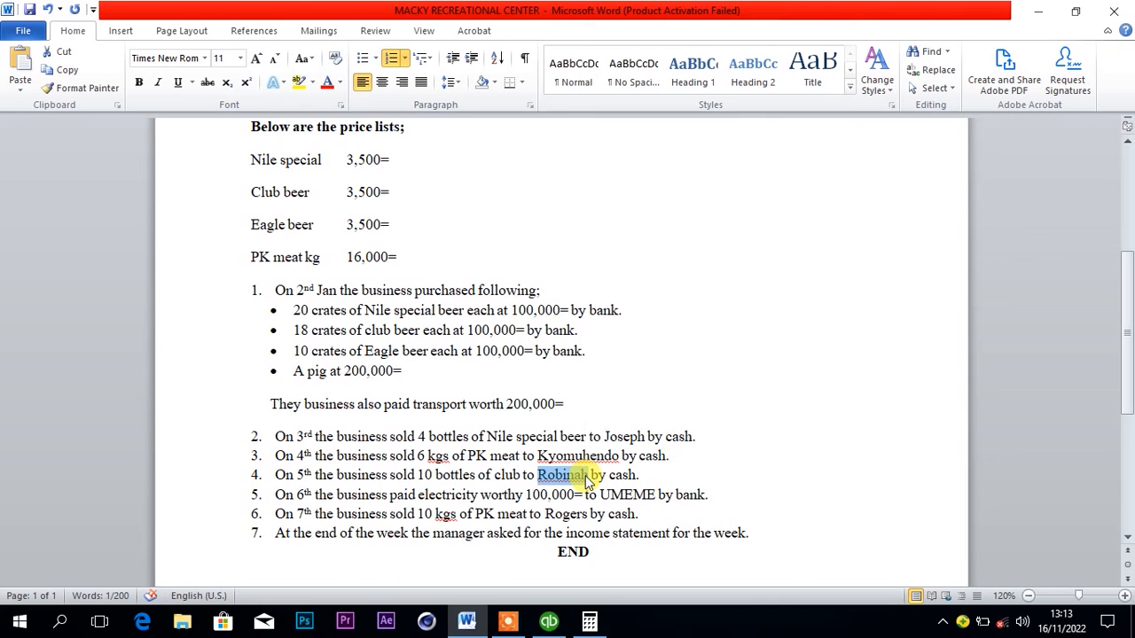
{"action": "left_click", "coordinate": [549, 620]}
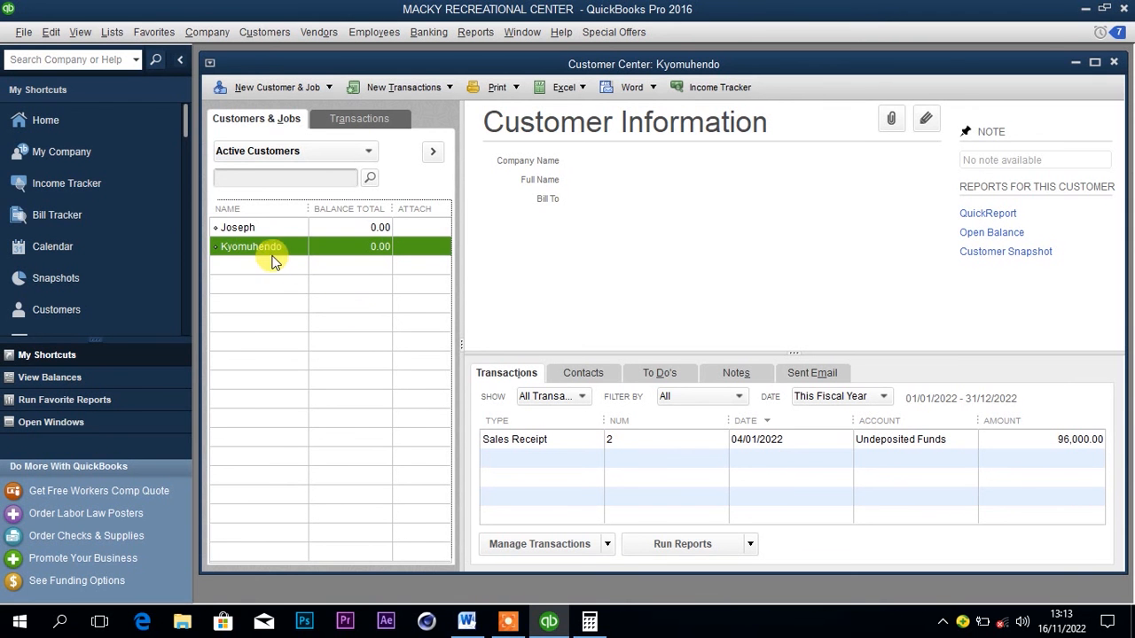
{"action": "left_click", "coordinate": [256, 91]}
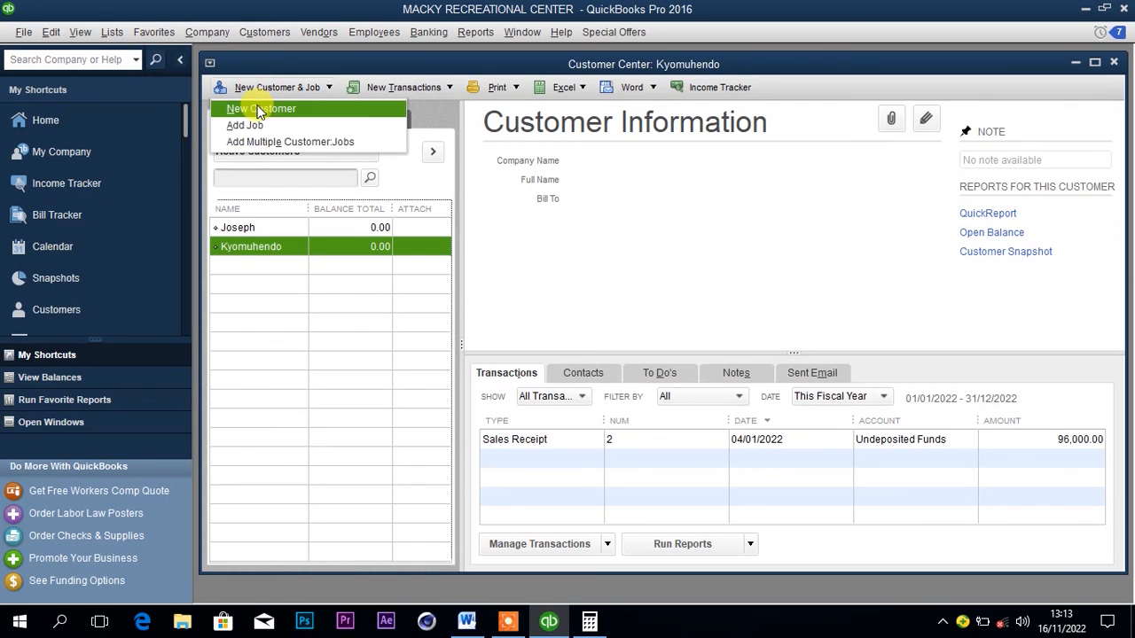
{"action": "left_click", "coordinate": [260, 109]}
{"action": "type", "text": "Robinah"}
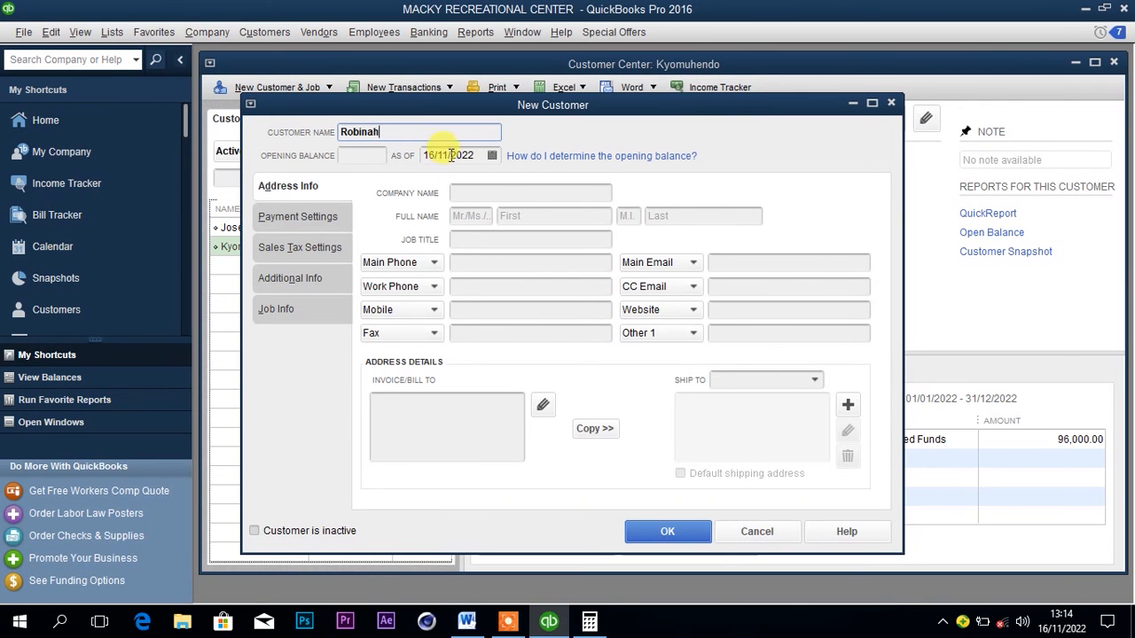
Check the sale date in the Word document, set the new customer's opening balance date to 05/01/2022 and save the customer.
{"action": "left_click", "coordinate": [492, 155]}
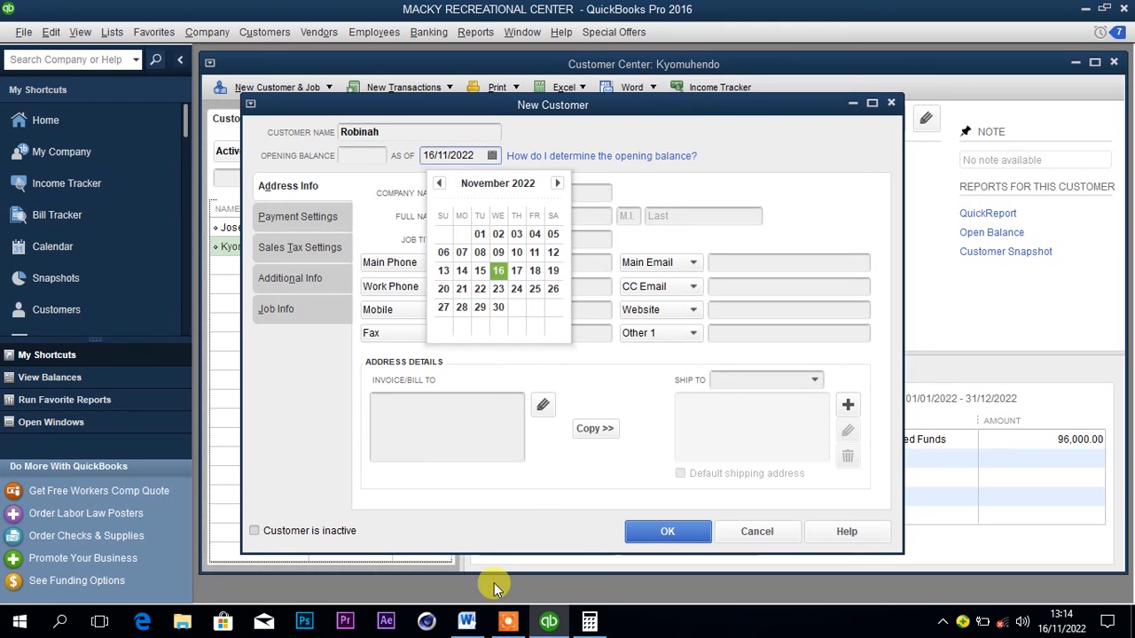
{"action": "left_click", "coordinate": [467, 623]}
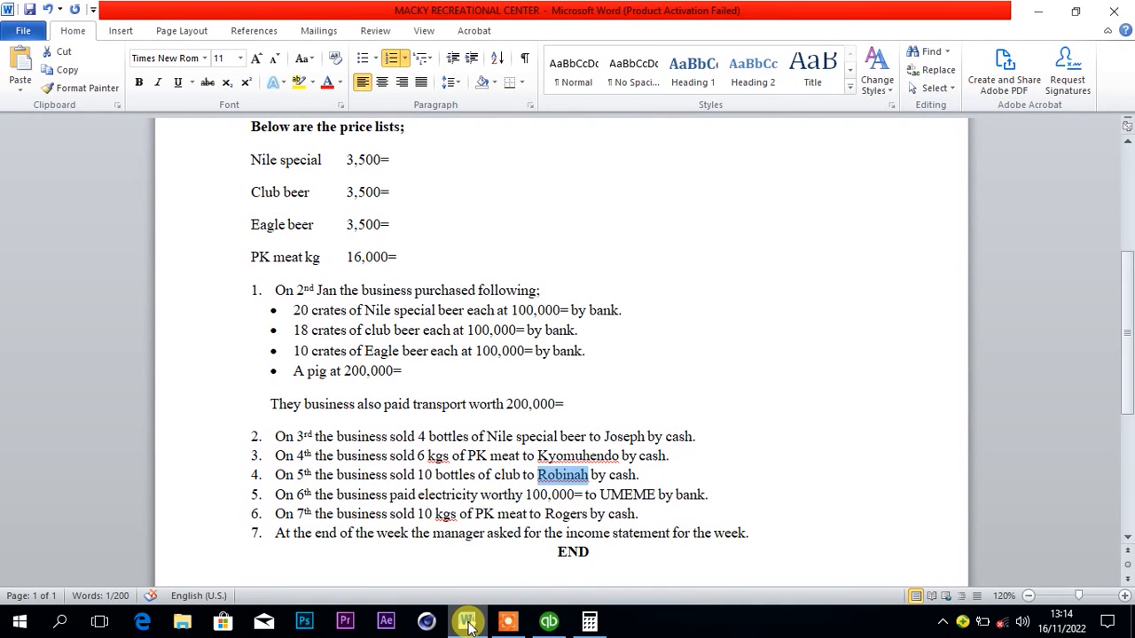
{"action": "left_click", "coordinate": [549, 623]}
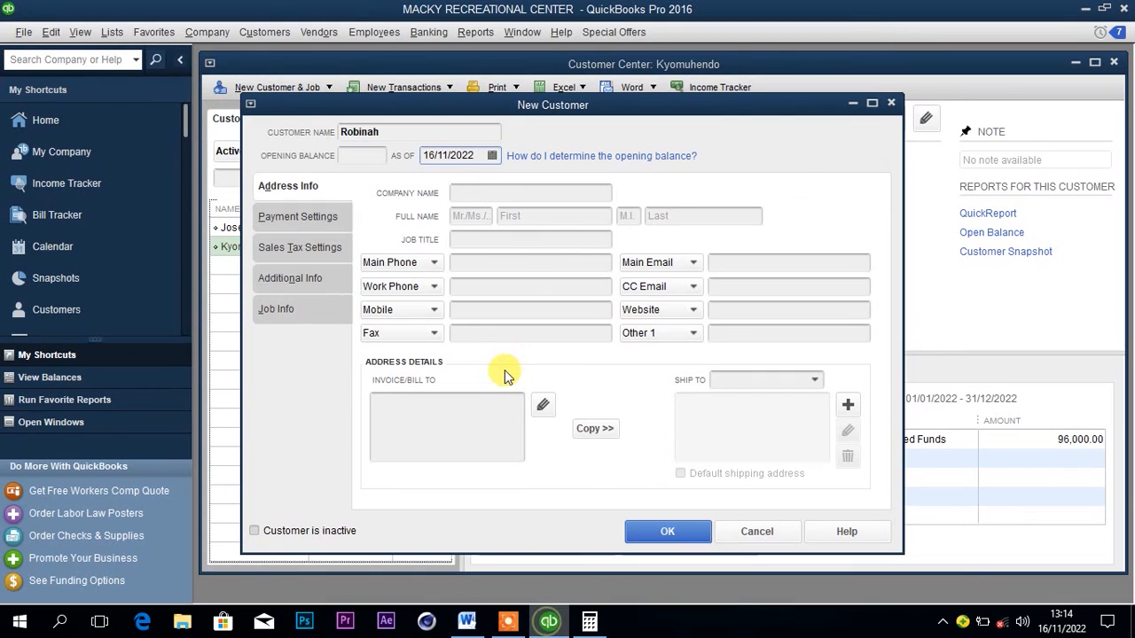
{"action": "left_click", "coordinate": [492, 155]}
{"action": "left_click", "coordinate": [438, 185]}
{"action": "left_click", "coordinate": [438, 185]}
{"action": "left_click", "coordinate": [438, 185]}
{"action": "left_click", "coordinate": [438, 184]}
{"action": "left_click", "coordinate": [438, 184]}
{"action": "left_click", "coordinate": [438, 185]}
{"action": "left_click", "coordinate": [438, 185]}
{"action": "left_click", "coordinate": [438, 184]}
{"action": "left_click", "coordinate": [438, 185]}
{"action": "left_click", "coordinate": [438, 184]}
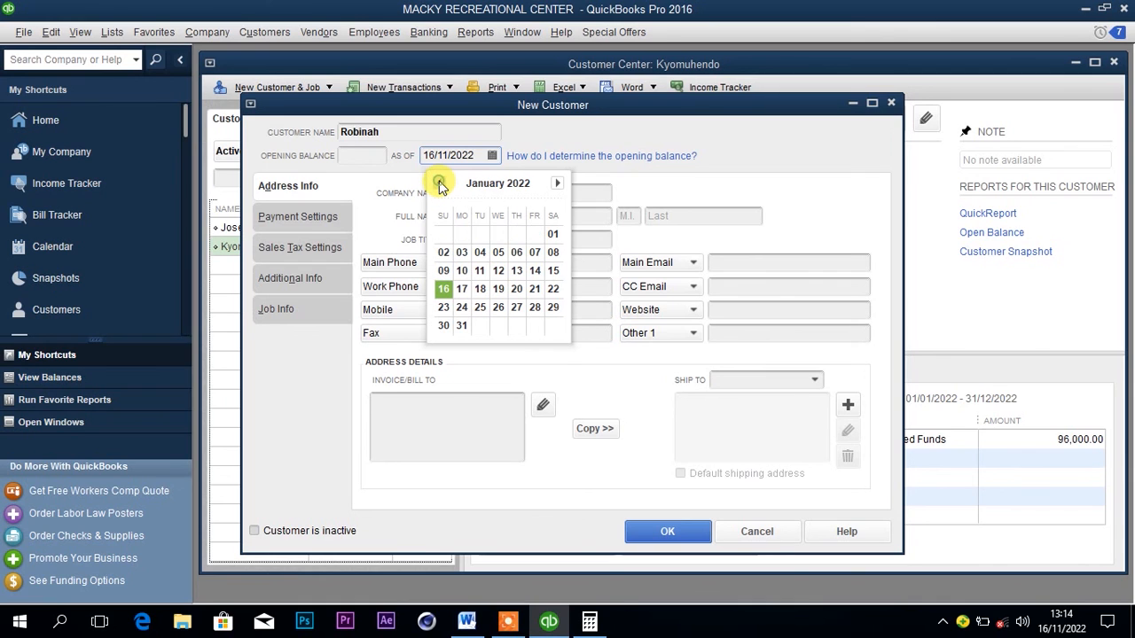
{"action": "left_click", "coordinate": [497, 253]}
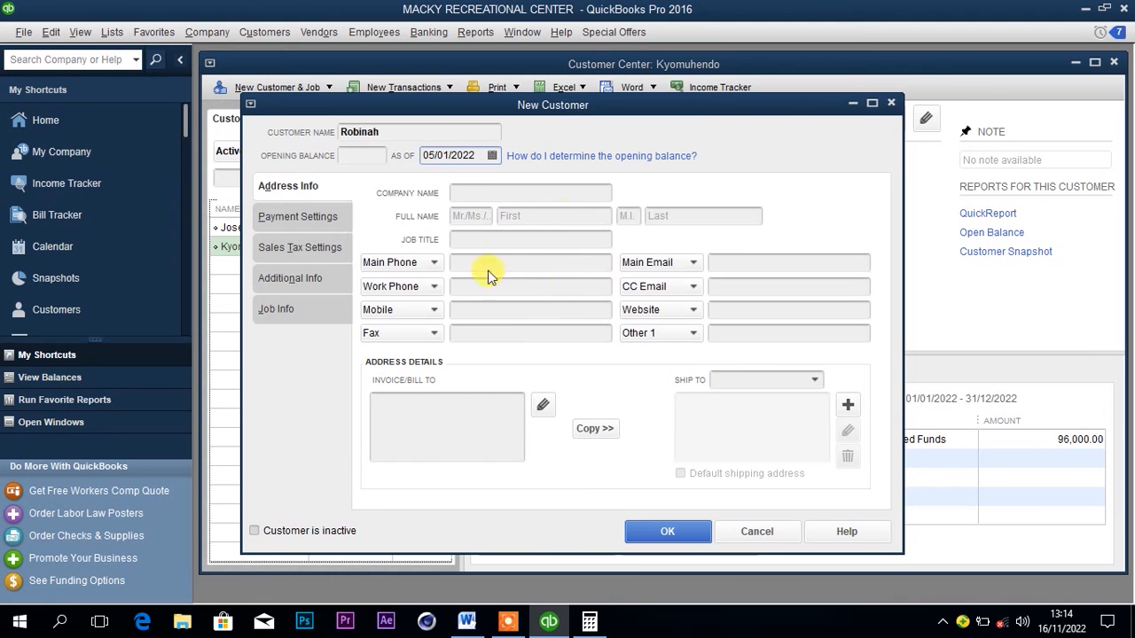
{"action": "left_click", "coordinate": [656, 532]}
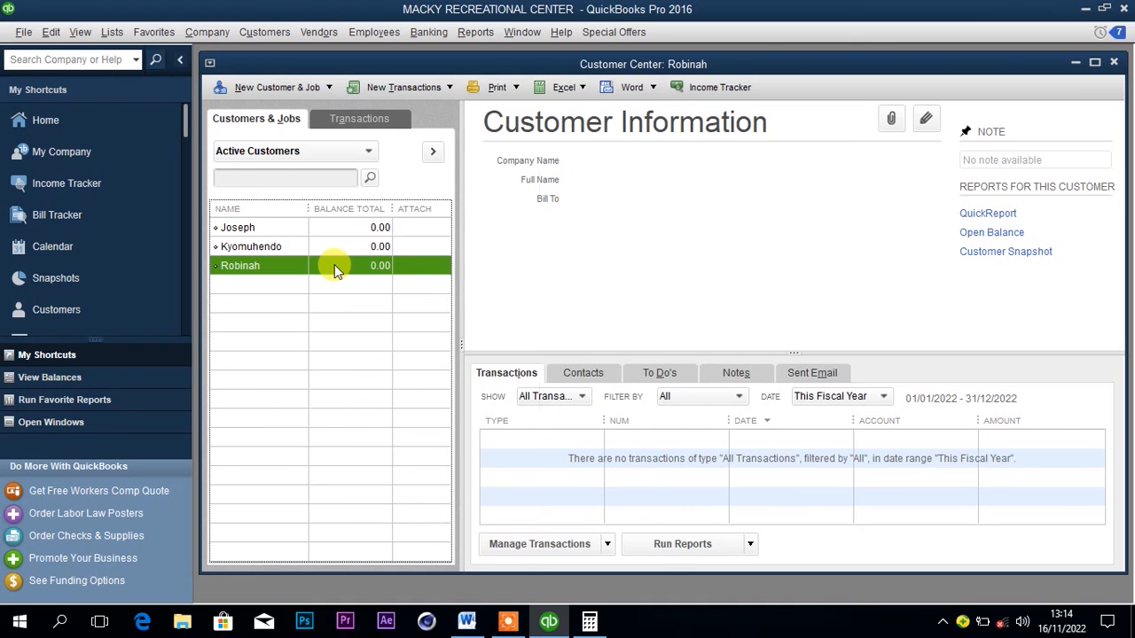
Start a sales receipt for the new customer with cash as the payment method and check whether club beer is an available item.
{"action": "right_click", "coordinate": [334, 265]}
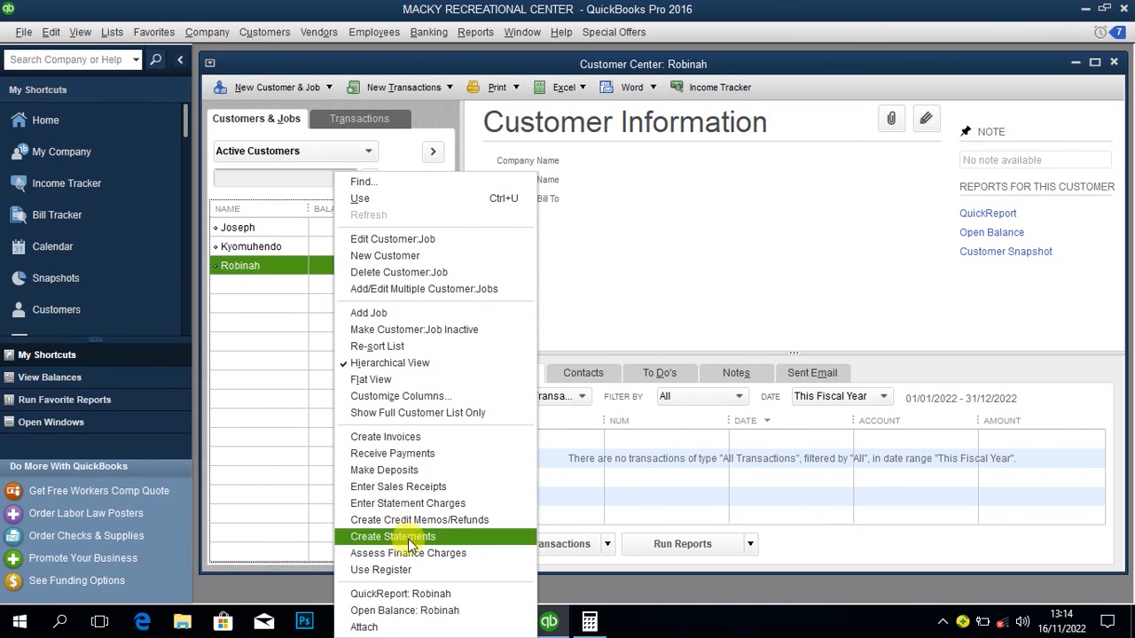
{"action": "left_click", "coordinate": [422, 488]}
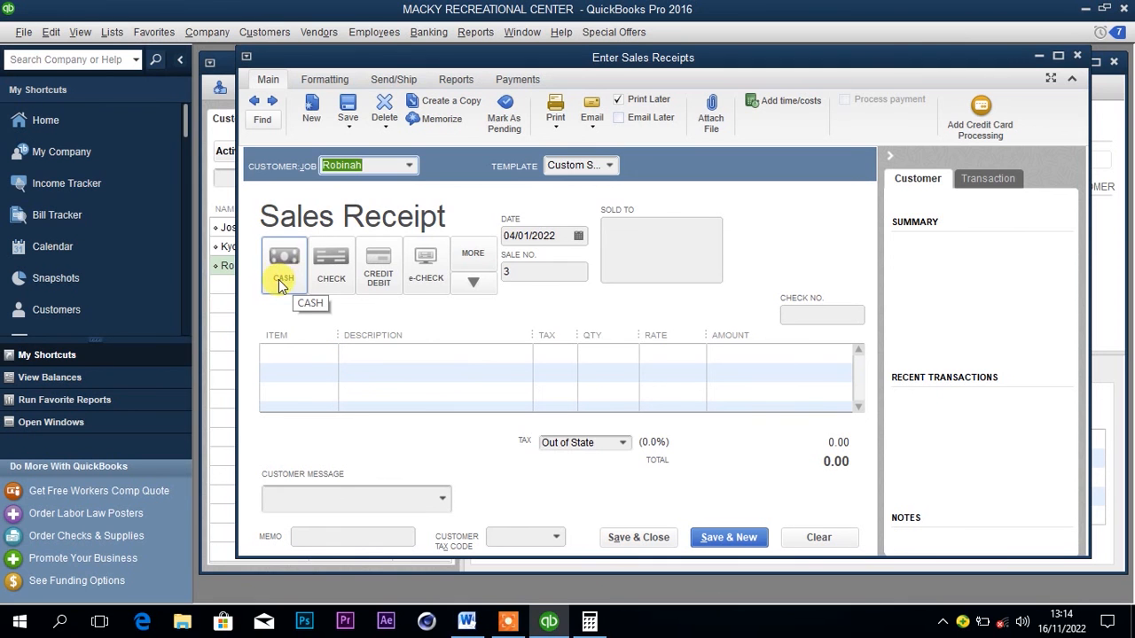
{"action": "left_click", "coordinate": [467, 622]}
{"action": "left_click", "coordinate": [469, 623]}
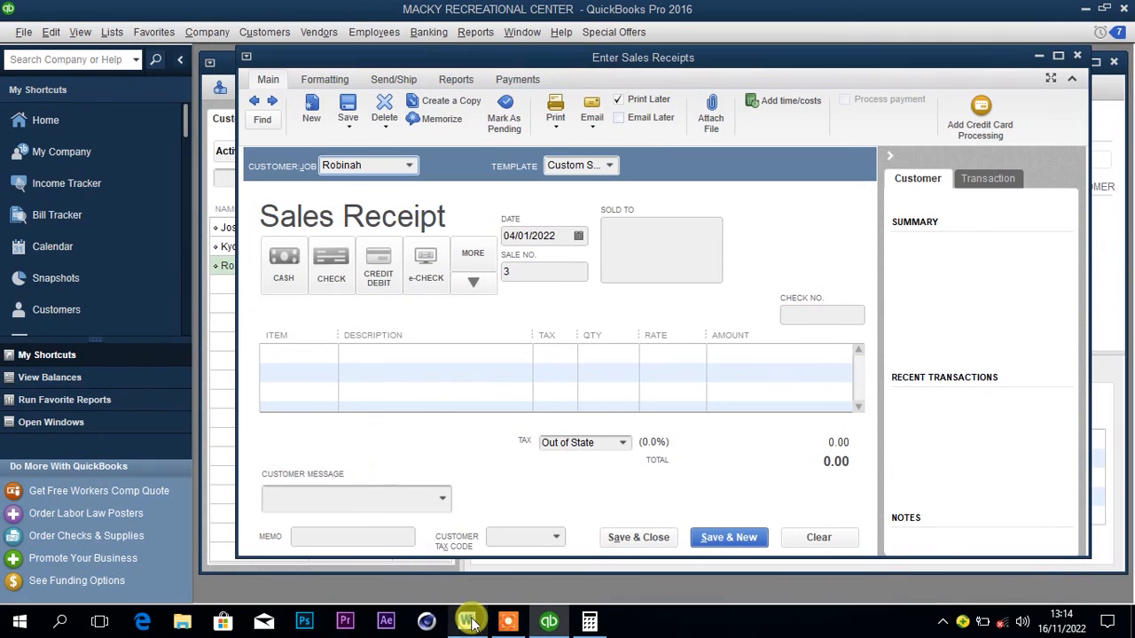
{"action": "left_click", "coordinate": [287, 258]}
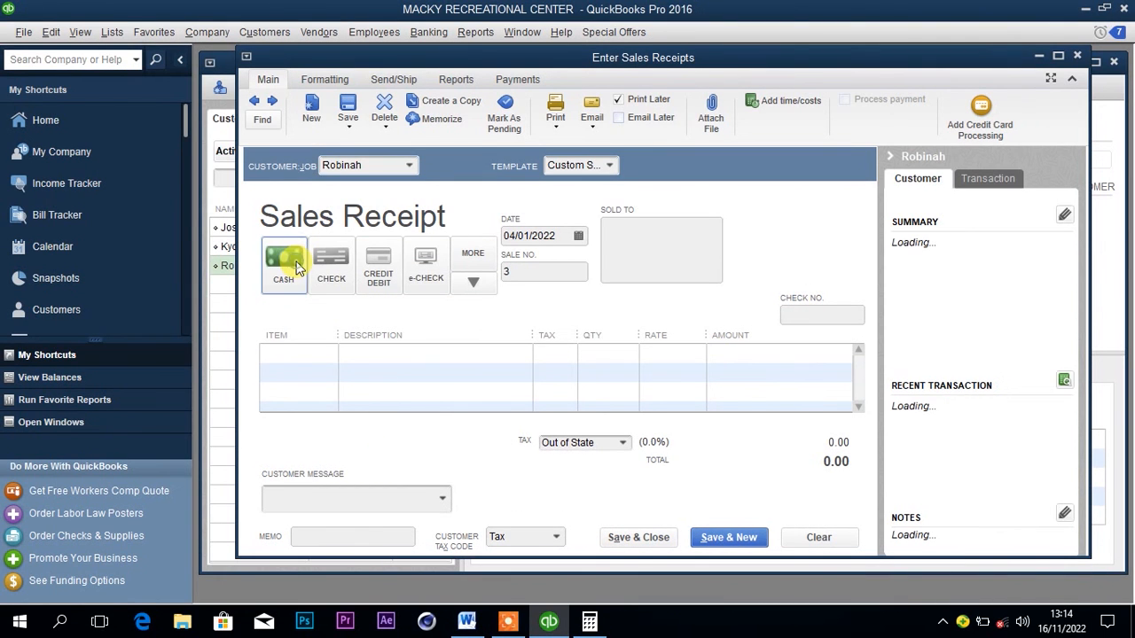
{"action": "left_click", "coordinate": [330, 355]}
{"action": "left_click", "coordinate": [329, 353]}
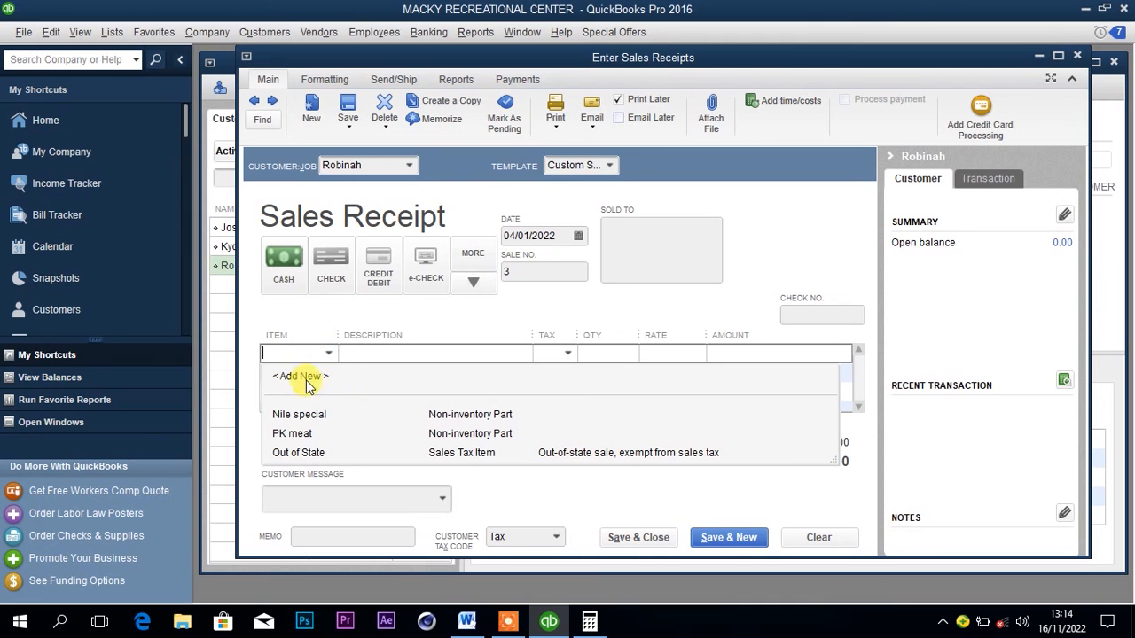
{"action": "left_click", "coordinate": [354, 352]}
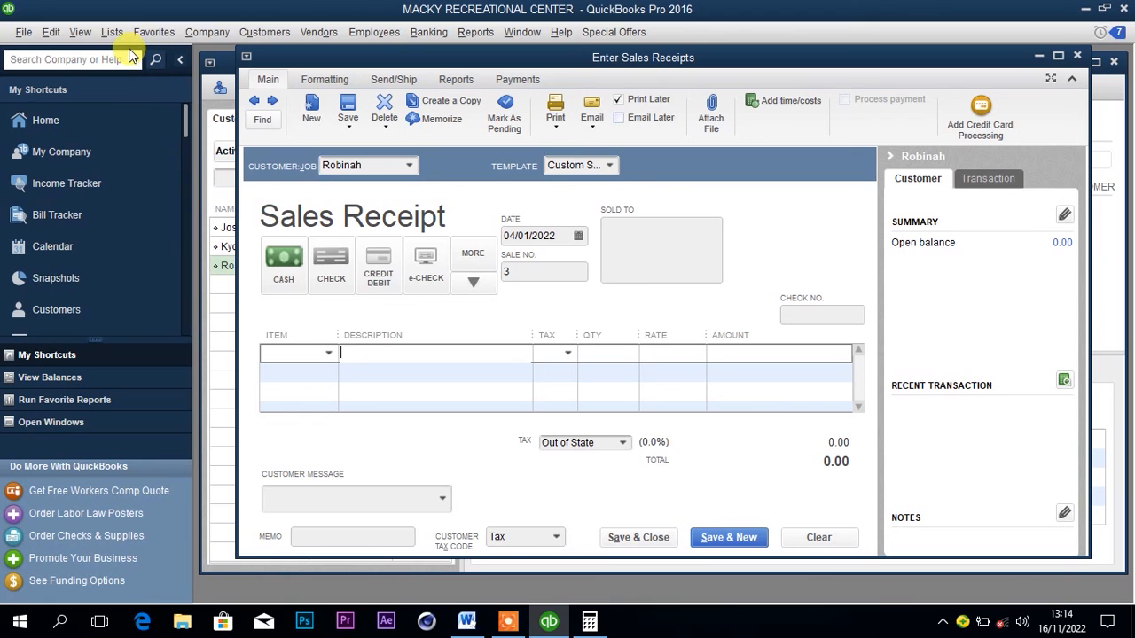
Start a new Non-inventory Part in the item list, name it Club beer and copy the name.
{"action": "left_click", "coordinate": [108, 31]}
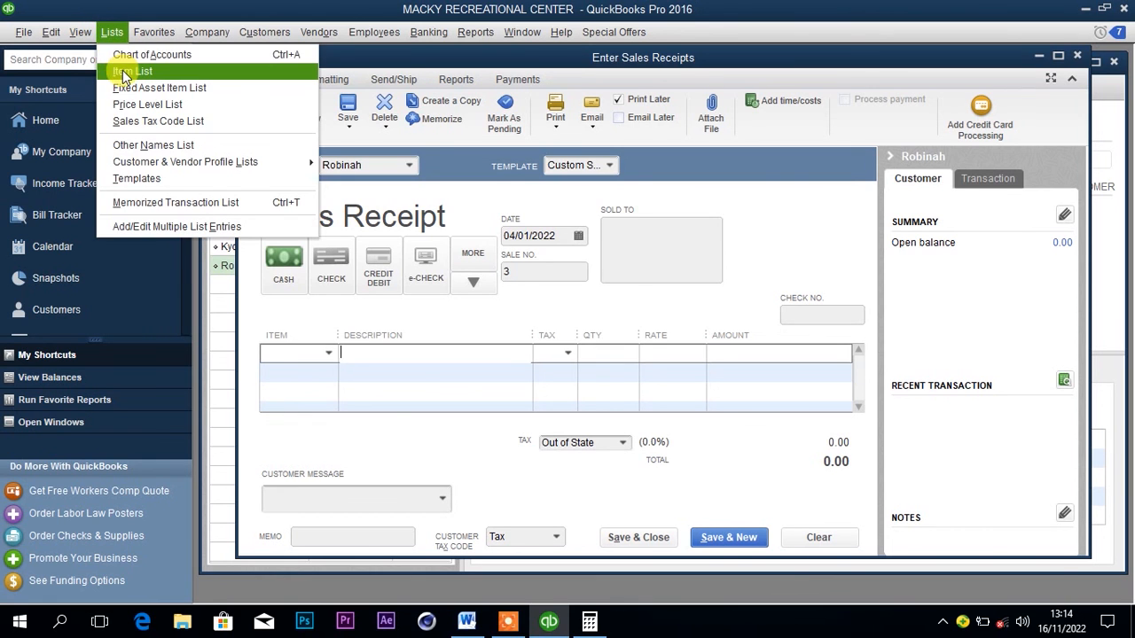
{"action": "left_click", "coordinate": [124, 70]}
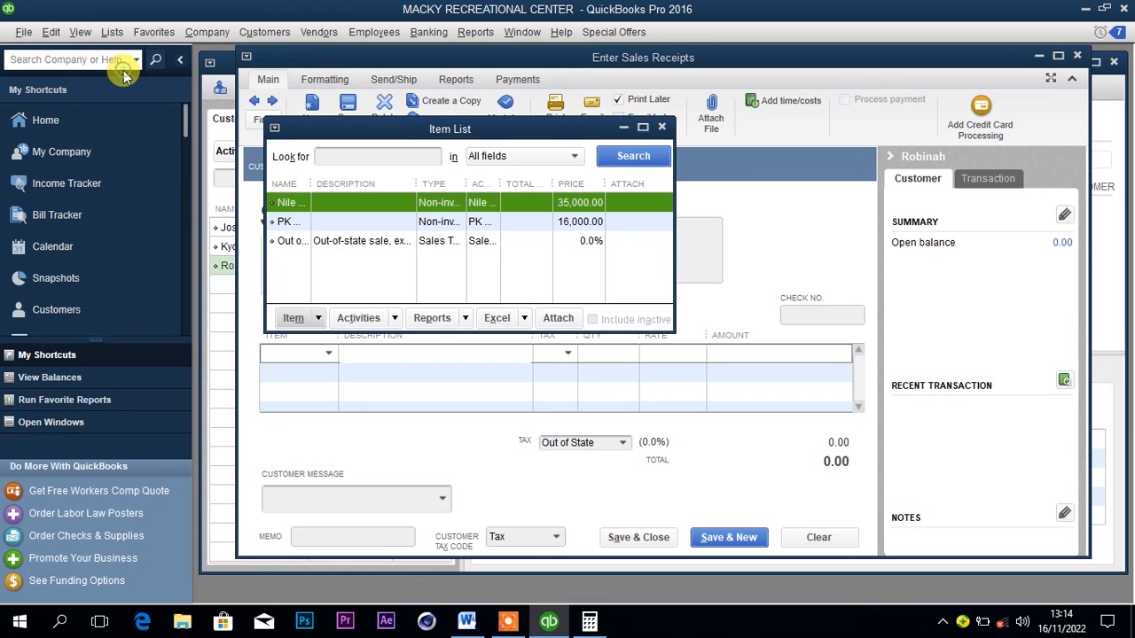
{"action": "left_click", "coordinate": [302, 320]}
{"action": "left_click", "coordinate": [302, 340]}
{"action": "left_click", "coordinate": [355, 258]}
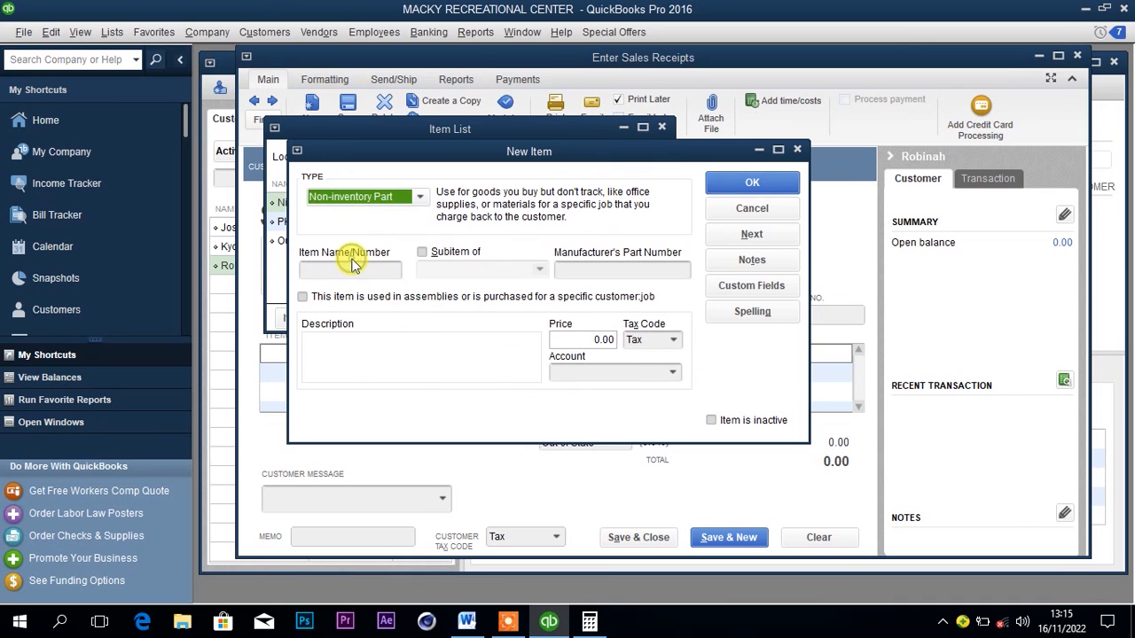
{"action": "left_click", "coordinate": [364, 271]}
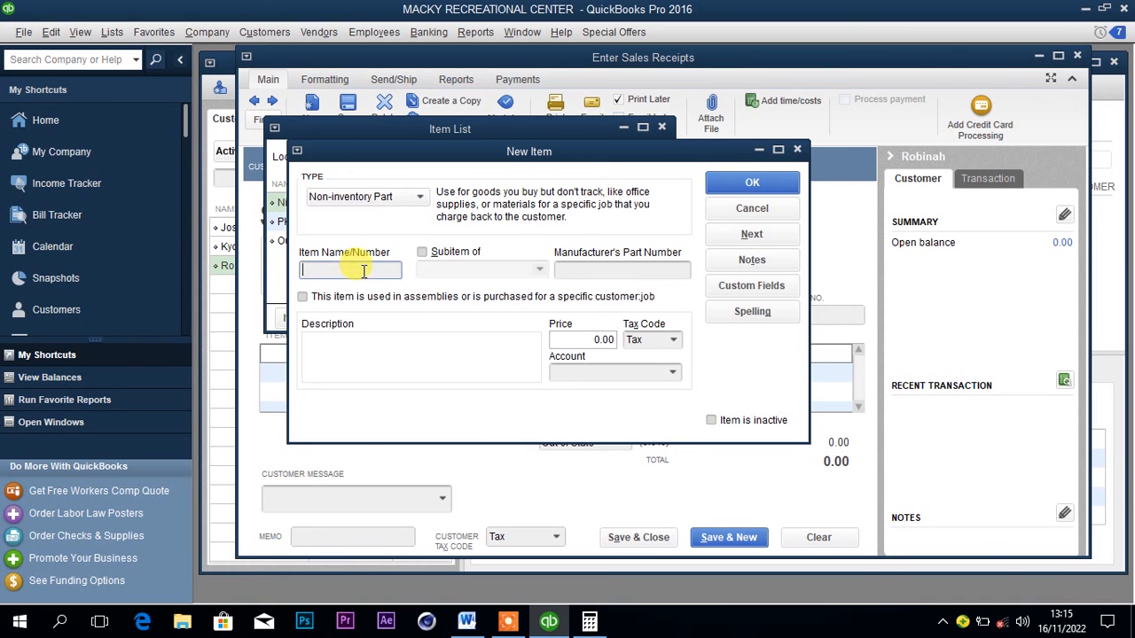
{"action": "left_click", "coordinate": [468, 621]}
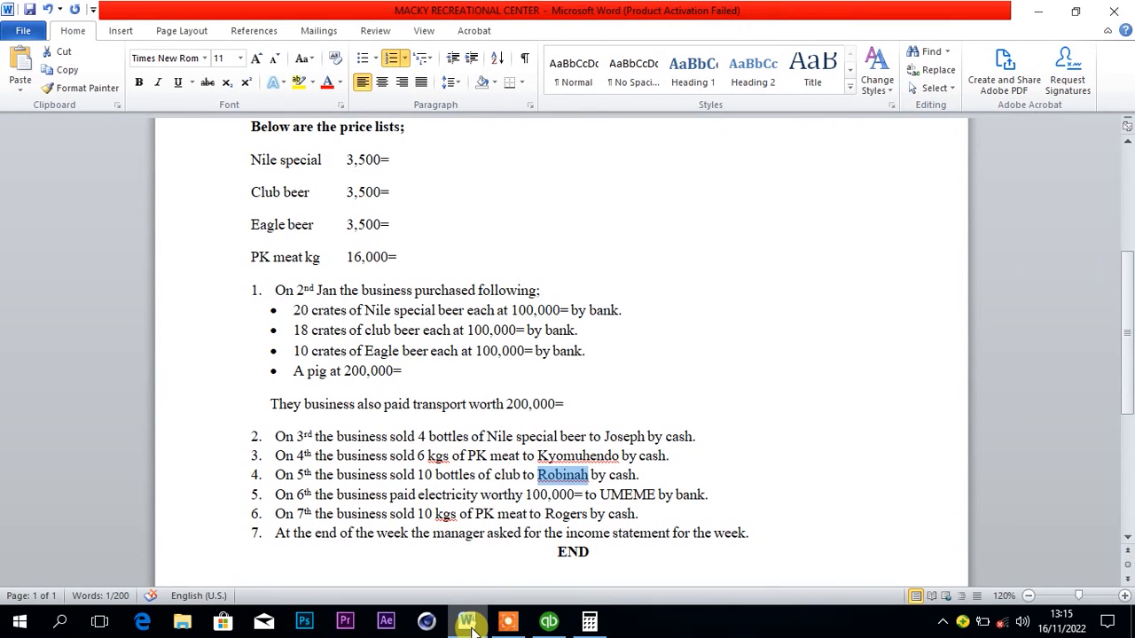
{"action": "left_click", "coordinate": [467, 621]}
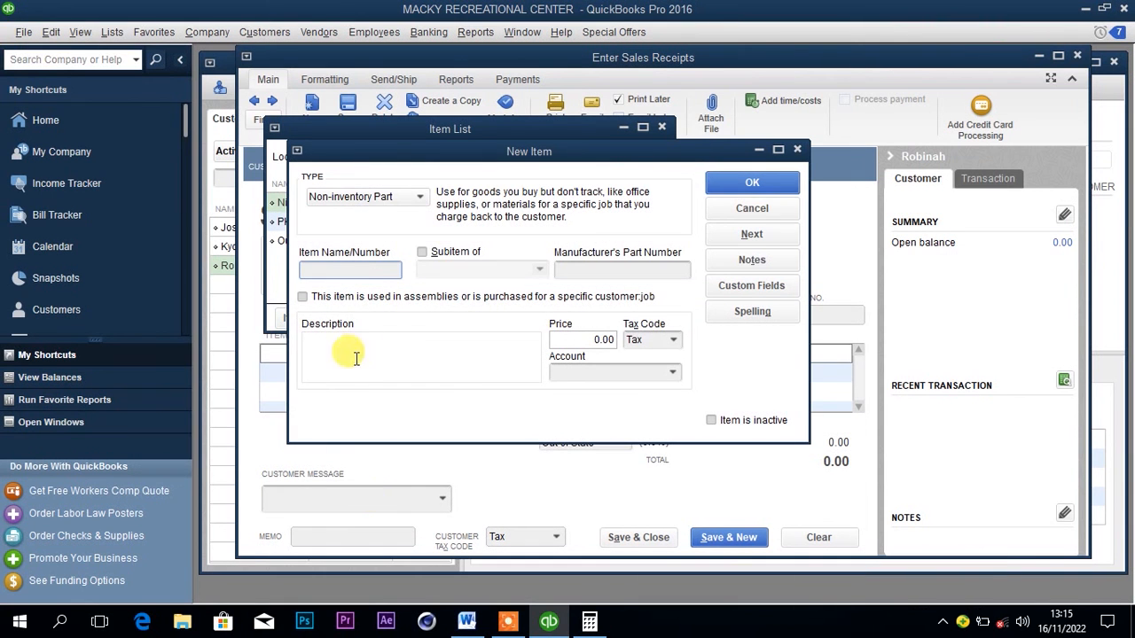
{"action": "type", "text": "Club beer"}
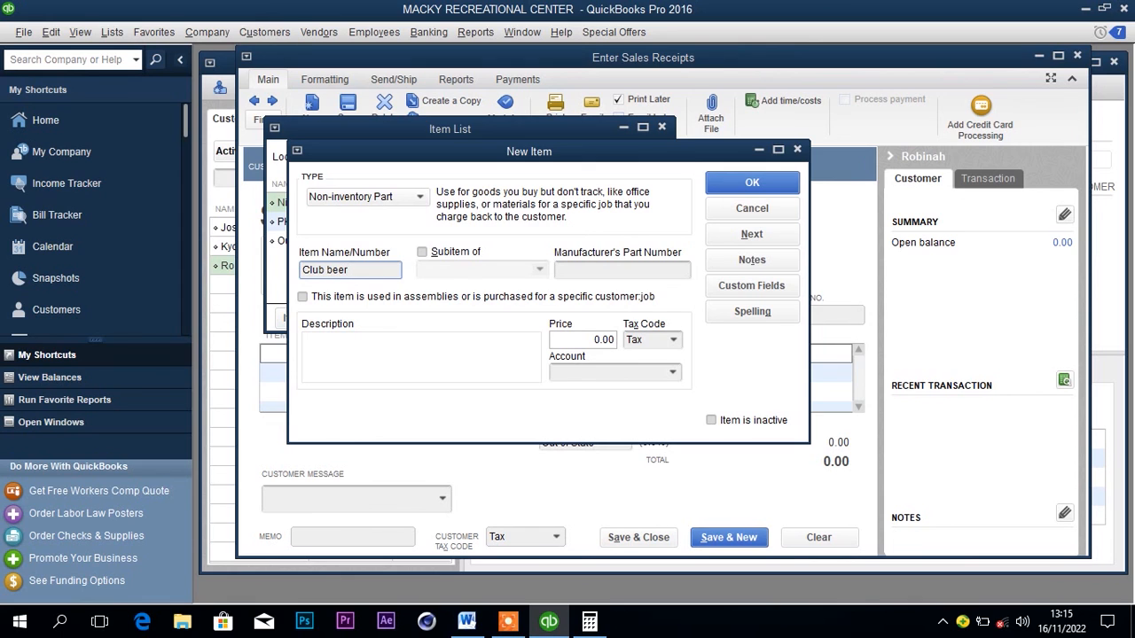
{"action": "key", "text": "ctrl+shift+Left"}
{"action": "key", "text": "ctrl+shift+Left"}
{"action": "key", "text": "ctrl+c"}
Check the club beer price in the Word document and set the item's price to 3,500.
{"action": "left_click", "coordinate": [577, 335]}
{"action": "left_click", "coordinate": [467, 621]}
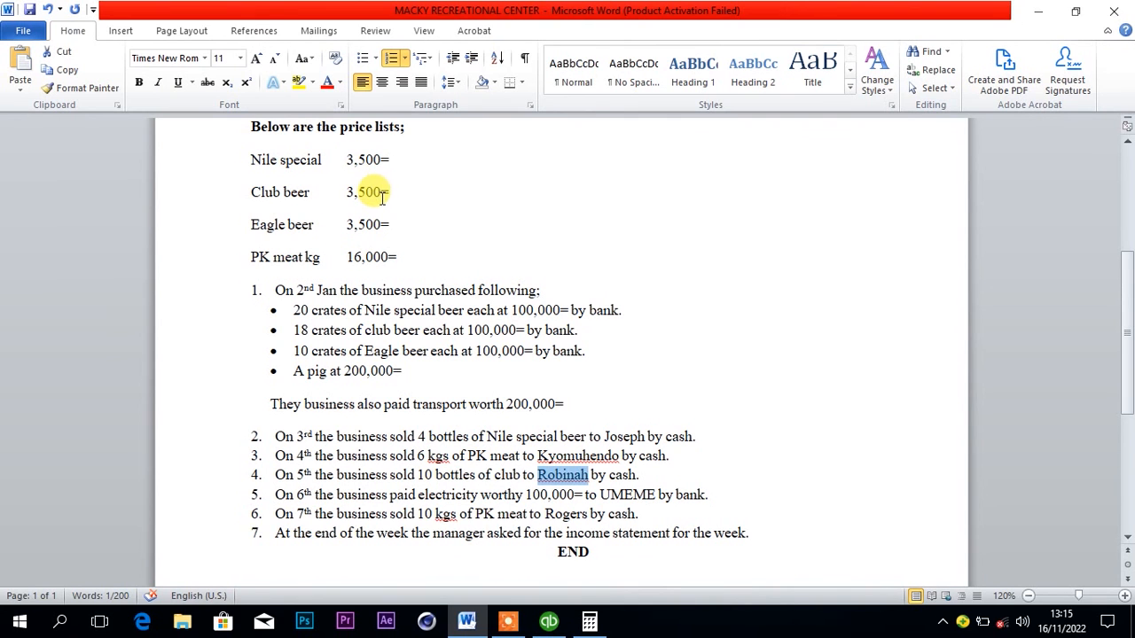
{"action": "left_click", "coordinate": [545, 623]}
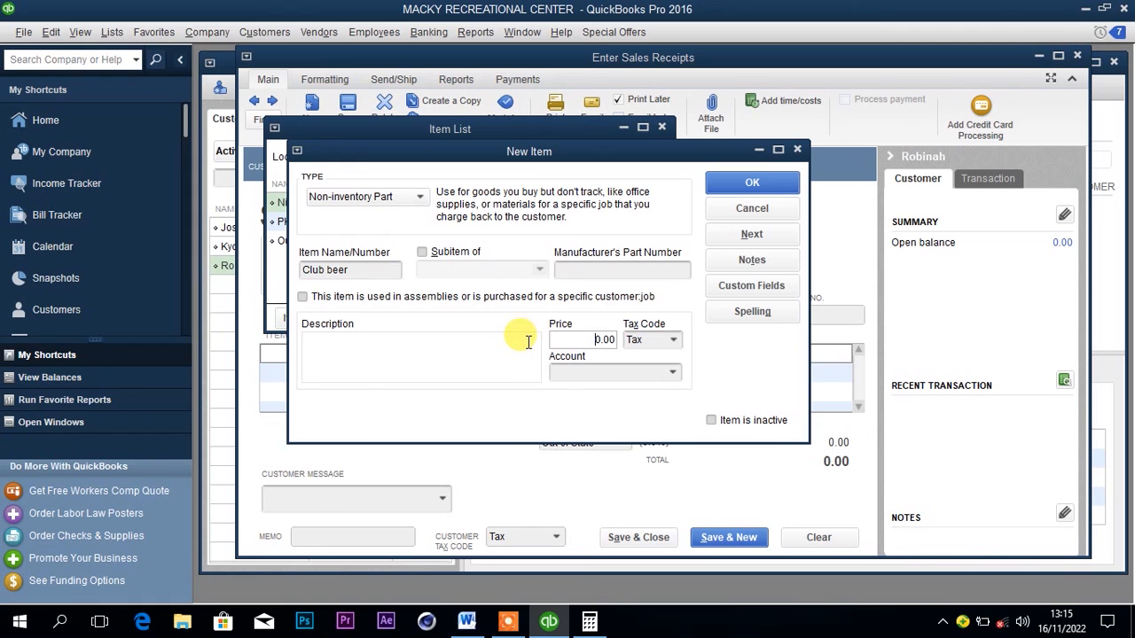
{"action": "type", "text": "35000"}
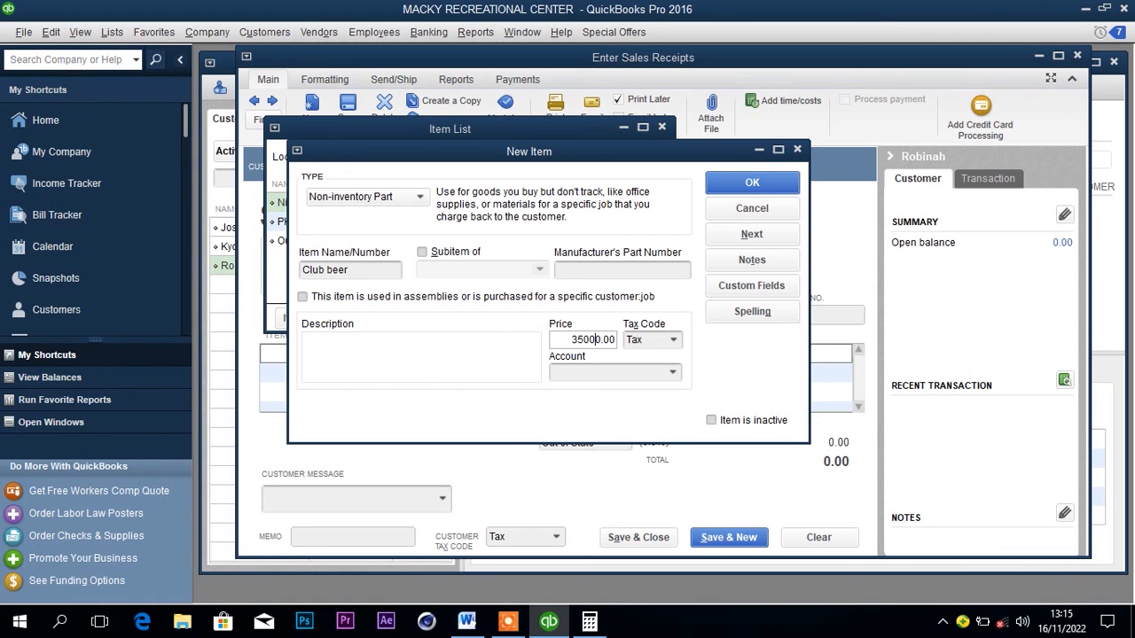
Assign the item to a newly set up Club beer income account, then save the item and close the item list.
{"action": "left_click", "coordinate": [557, 373]}
{"action": "key", "text": "ctrl+v"}
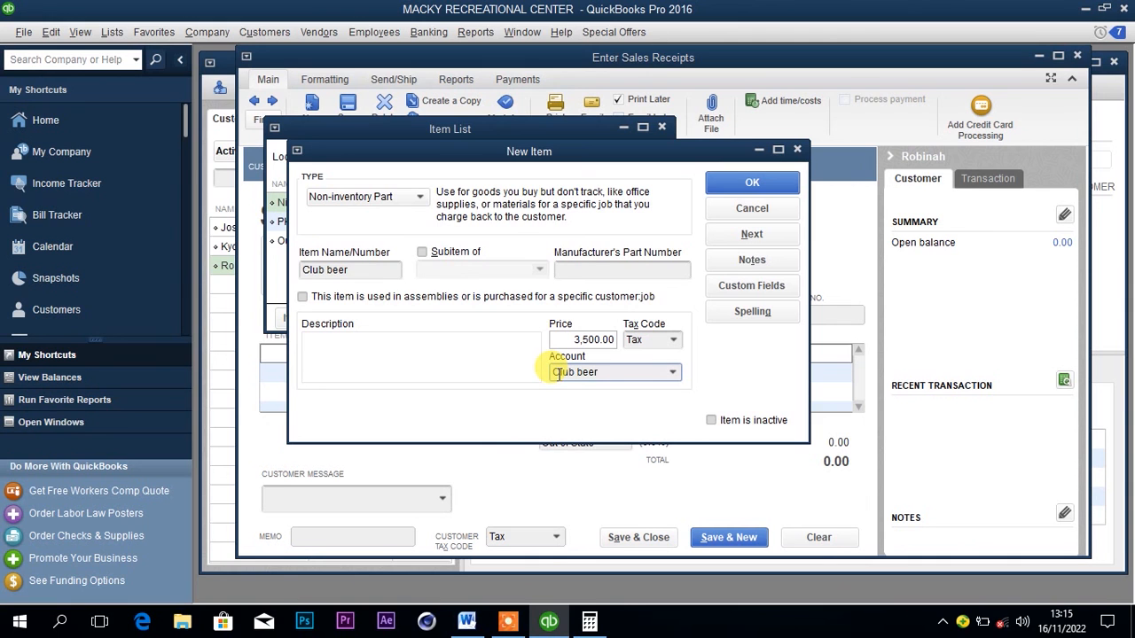
{"action": "type", "text": "income"}
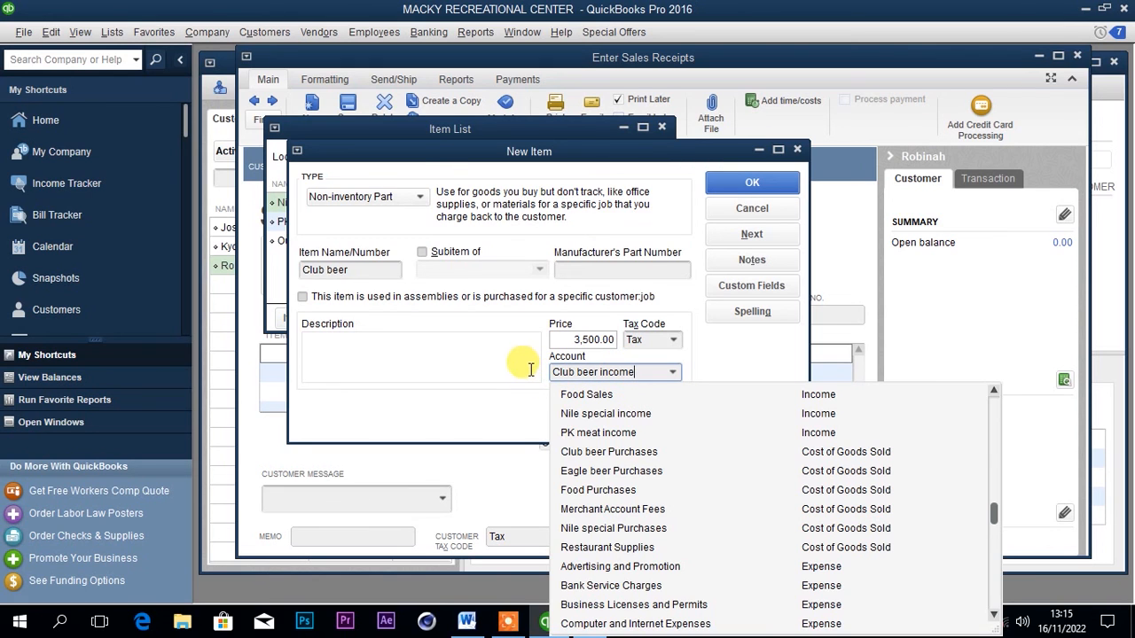
{"action": "key", "text": "Tab"}
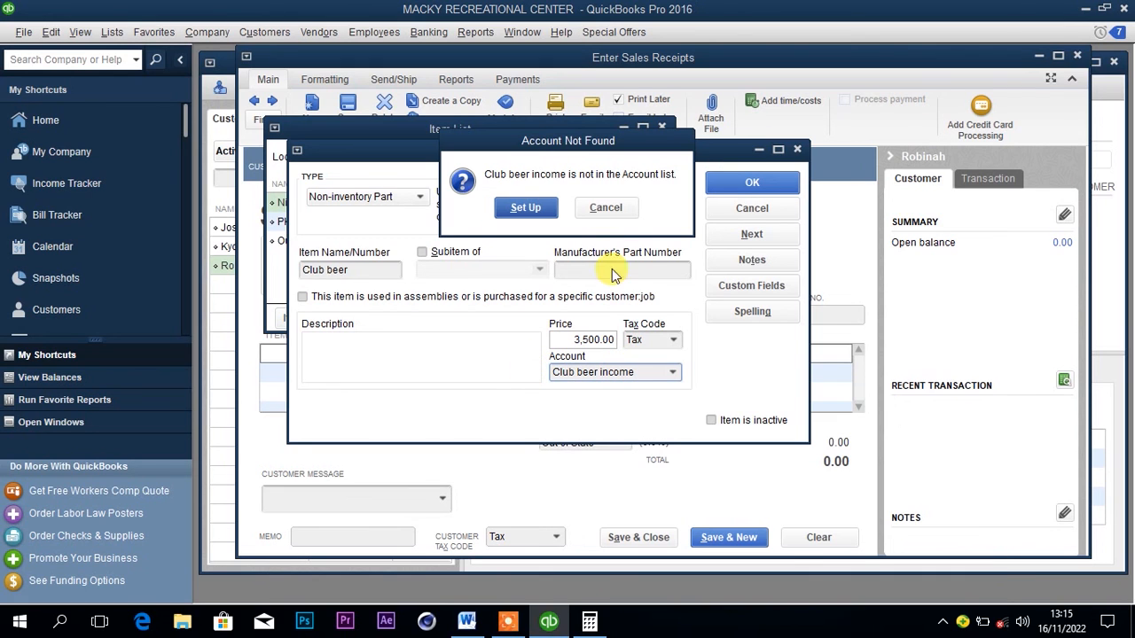
{"action": "left_click", "coordinate": [536, 212]}
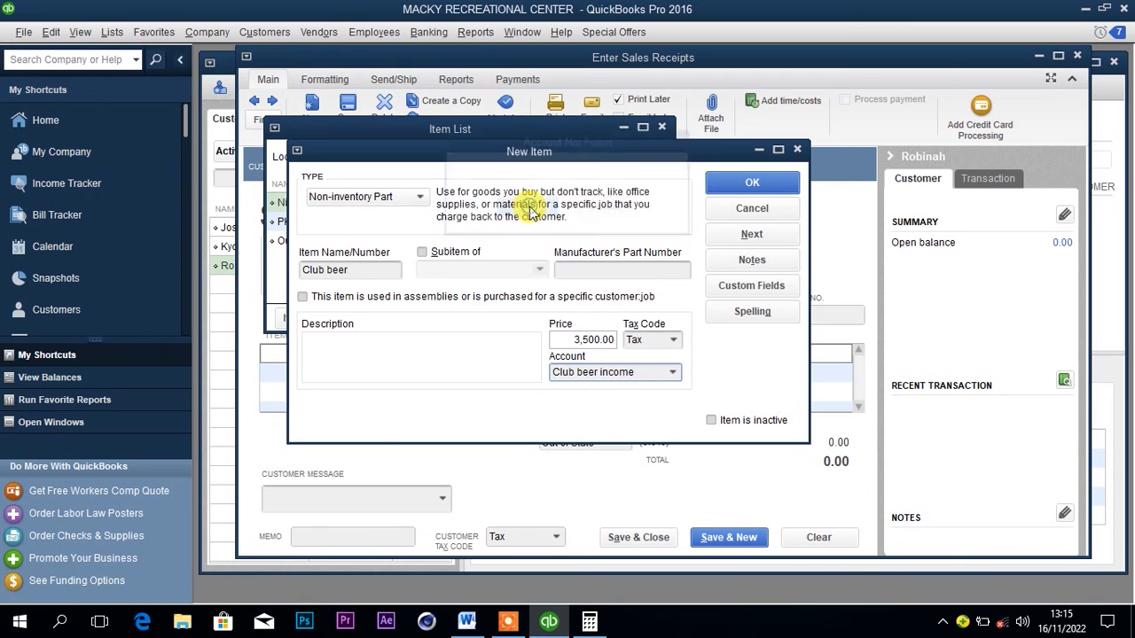
{"action": "left_click", "coordinate": [788, 489]}
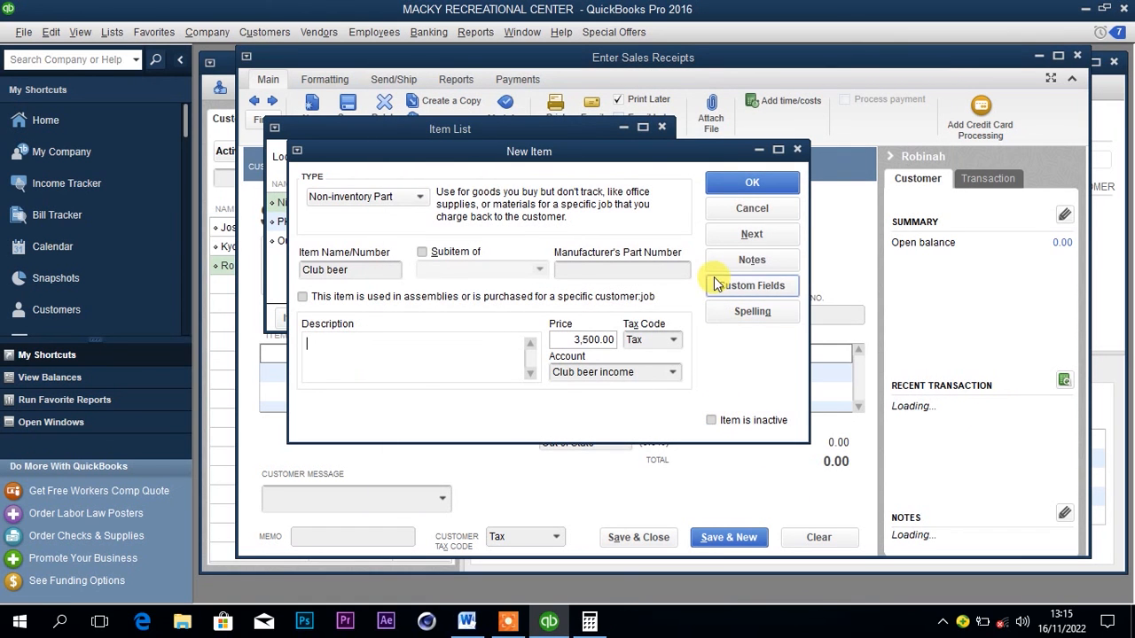
{"action": "left_click", "coordinate": [750, 184]}
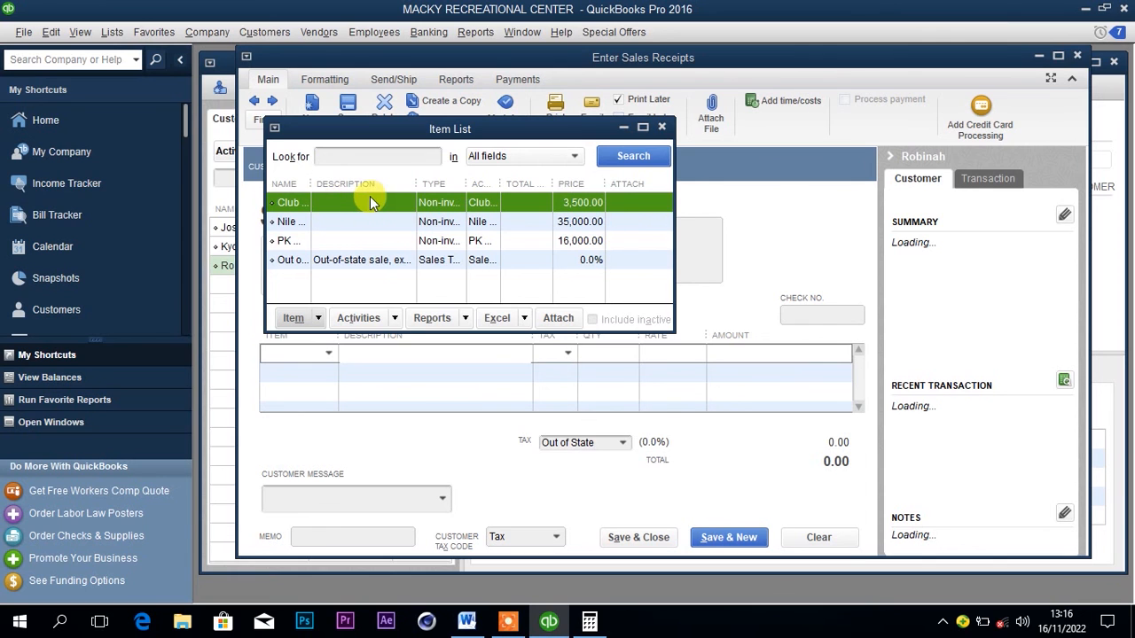
{"action": "left_click", "coordinate": [661, 126]}
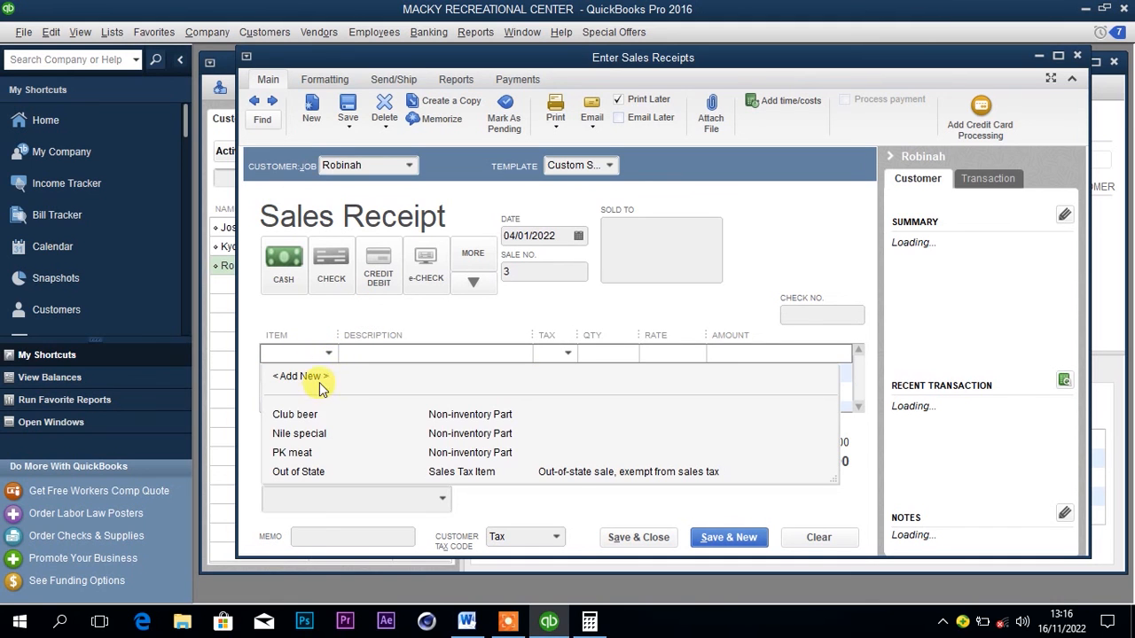
Add Club beer to the sales receipt and set its quantity to 10, checking the number of bottles in the Word document.
{"action": "left_click", "coordinate": [305, 412]}
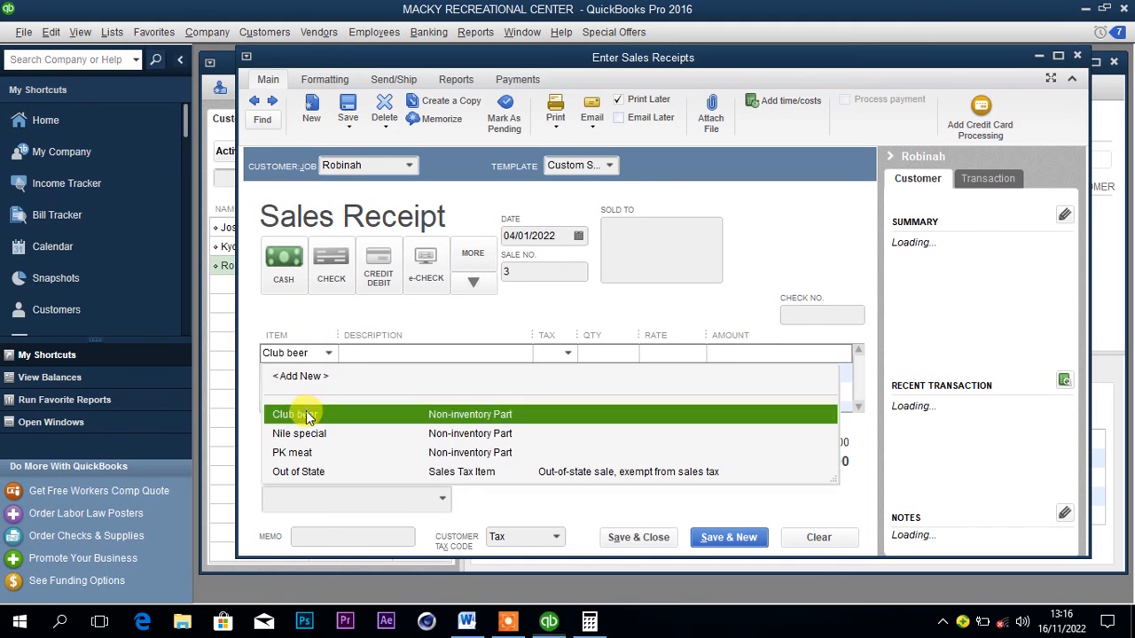
{"action": "left_click", "coordinate": [610, 353]}
{"action": "left_click", "coordinate": [470, 611]}
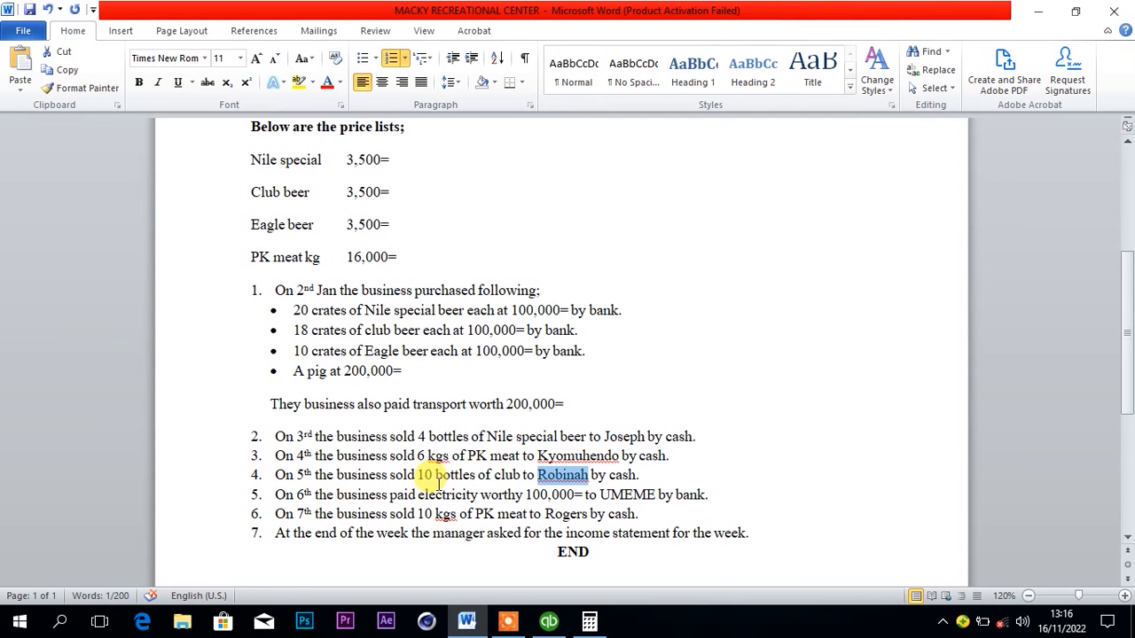
{"action": "left_click", "coordinate": [466, 621]}
{"action": "left_click", "coordinate": [592, 353]}
{"action": "type", "text": "10"}
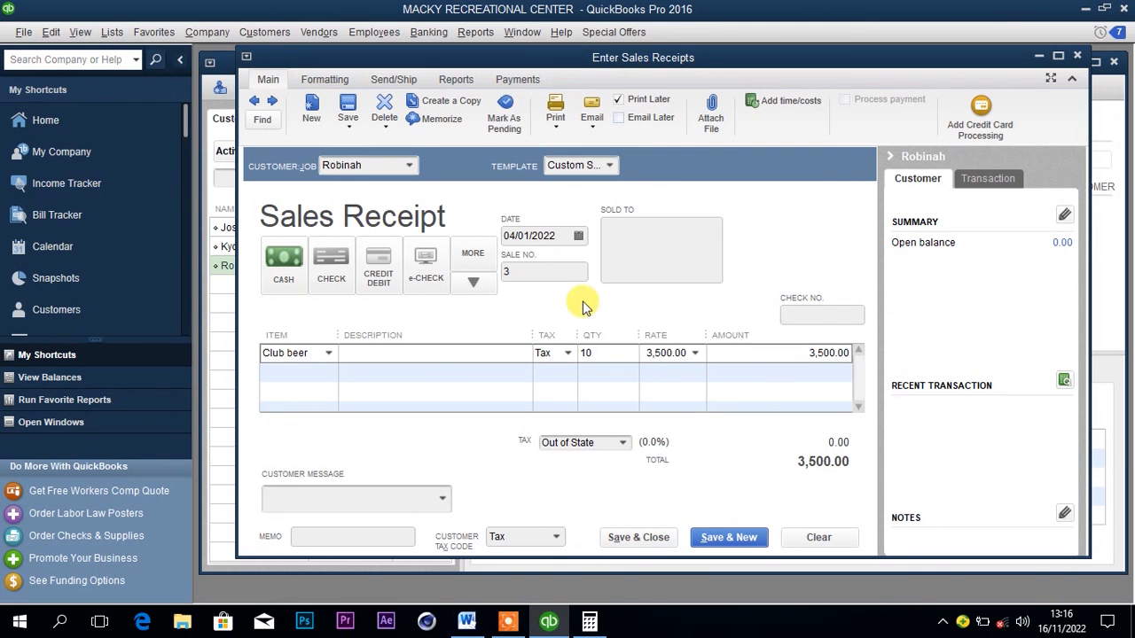
Check the club beer sale date in the Word document, date the sales receipt 05/01/2022, then save and close it.
{"action": "left_click", "coordinate": [450, 631]}
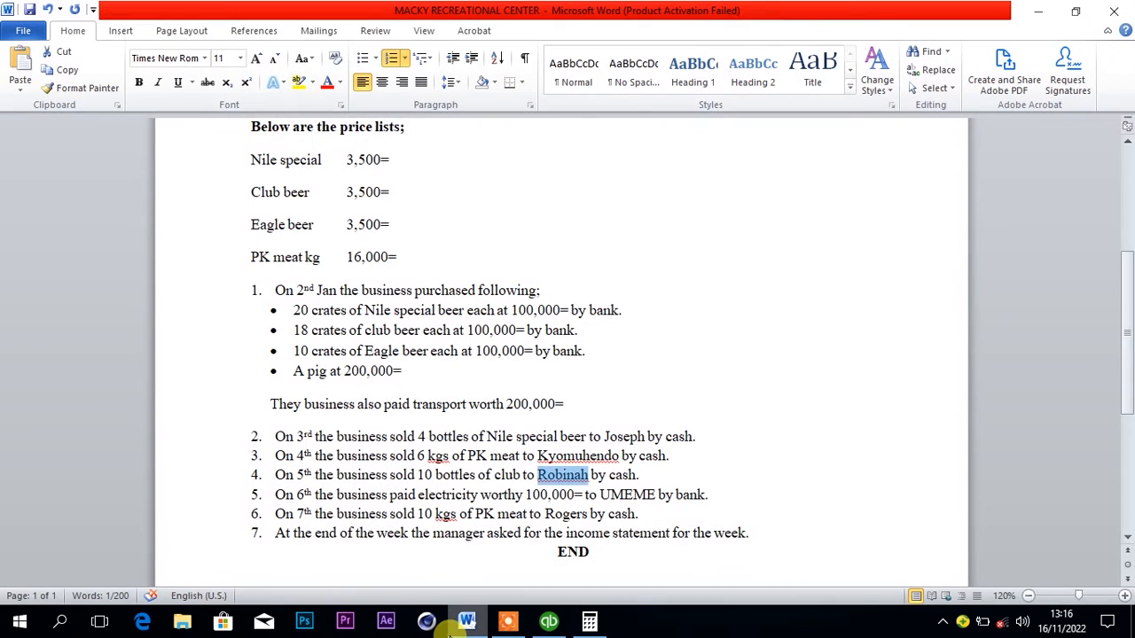
{"action": "left_click", "coordinate": [547, 626]}
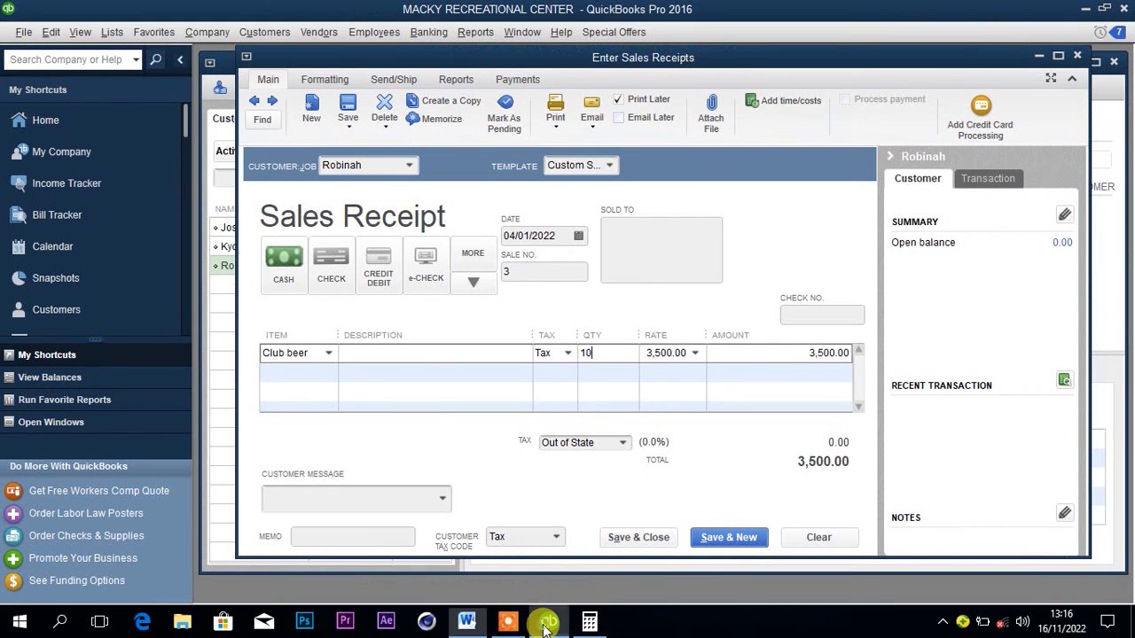
{"action": "left_click", "coordinate": [580, 236]}
{"action": "left_click", "coordinate": [579, 332]}
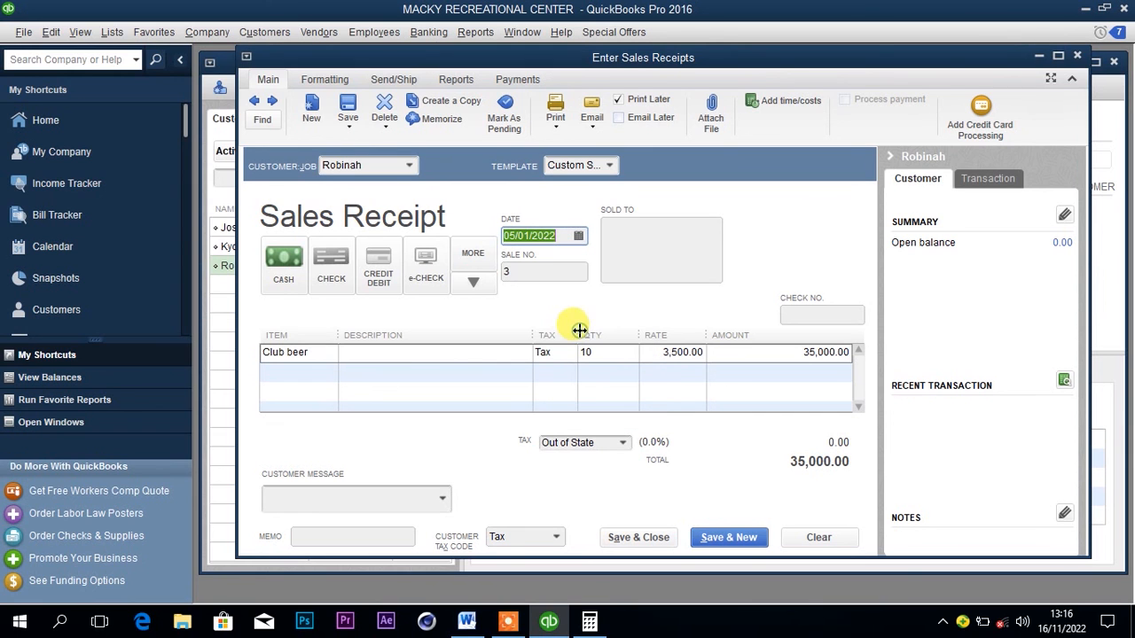
{"action": "left_click", "coordinate": [640, 536]}
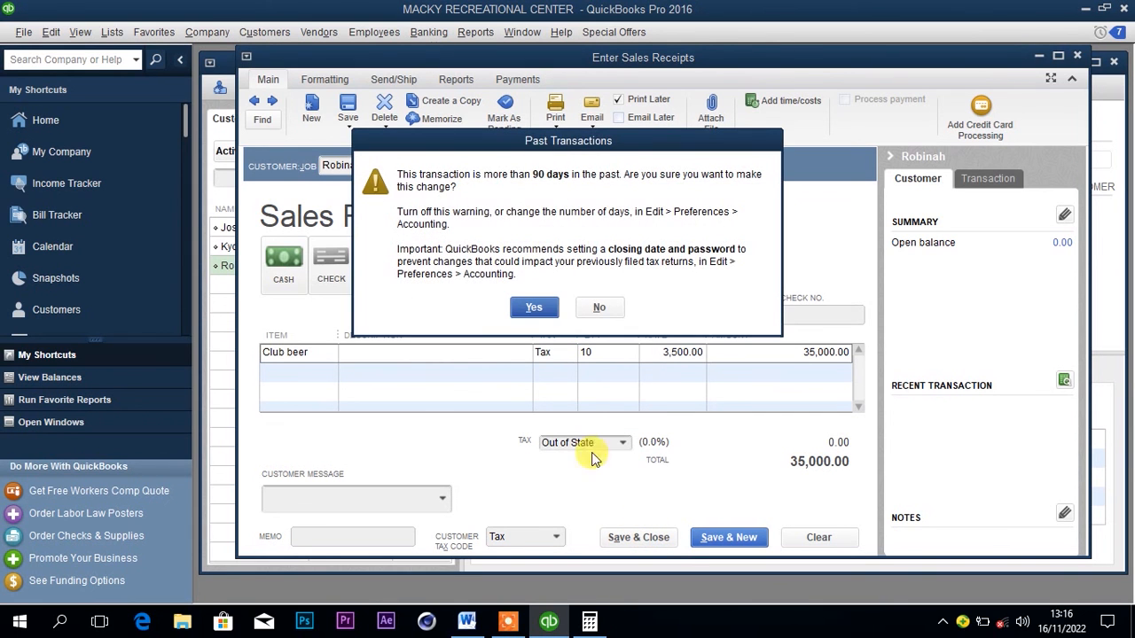
{"action": "left_click", "coordinate": [534, 307]}
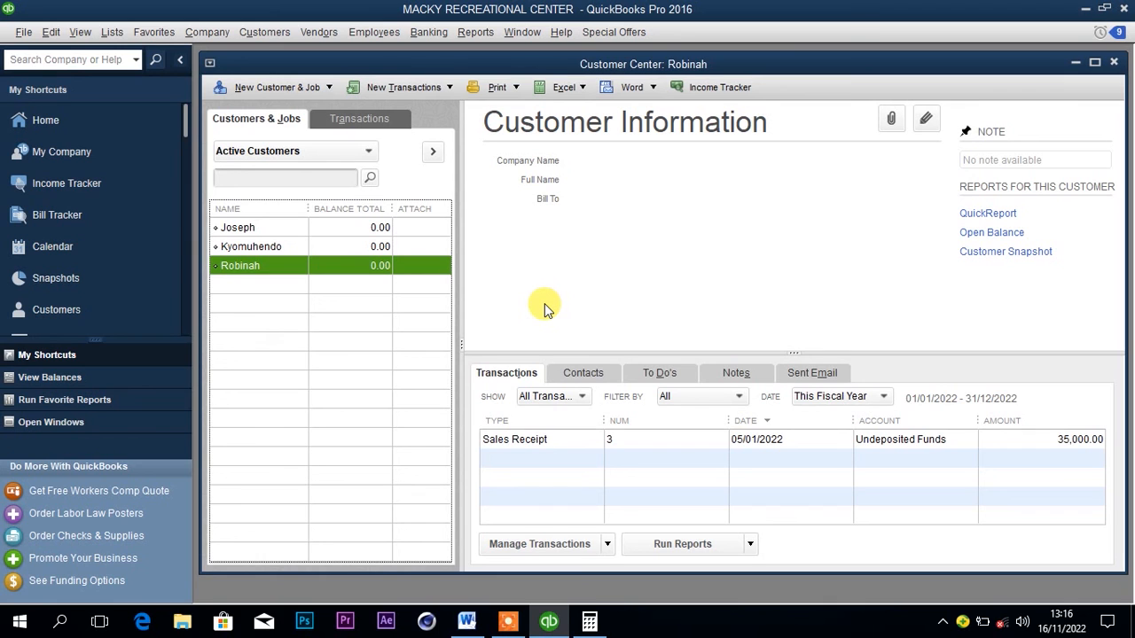
Deposit the club beer cash payment into the Cash at hand account and save the deposit dated 05/01/2022.
{"action": "left_click", "coordinate": [429, 32]}
{"action": "left_click", "coordinate": [450, 125]}
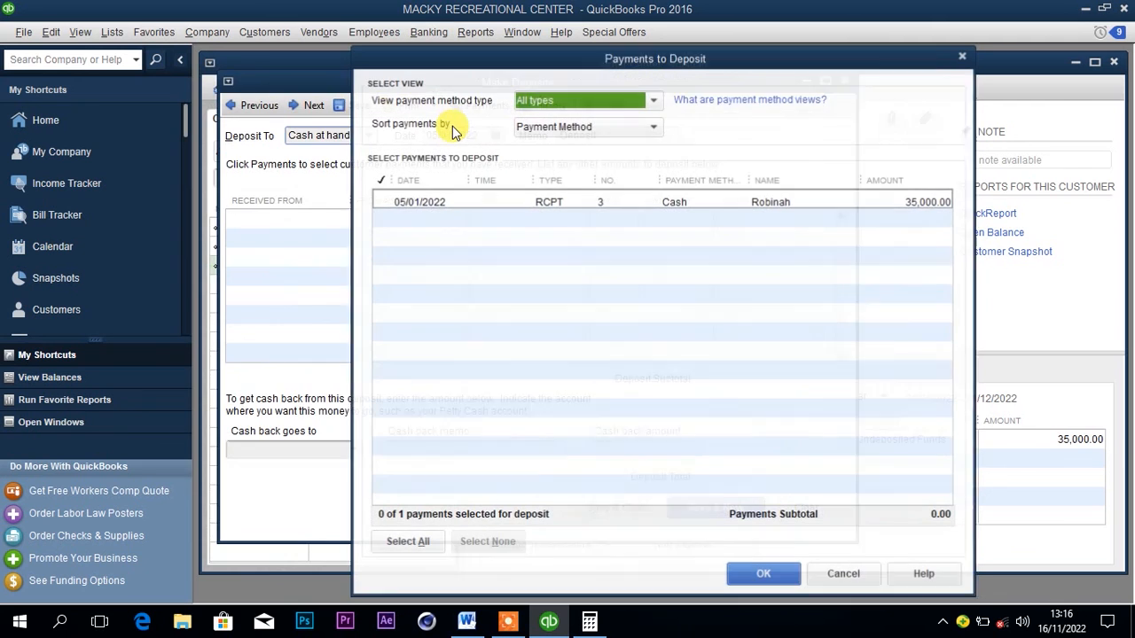
{"action": "left_click", "coordinate": [398, 202]}
{"action": "left_click", "coordinate": [756, 571]}
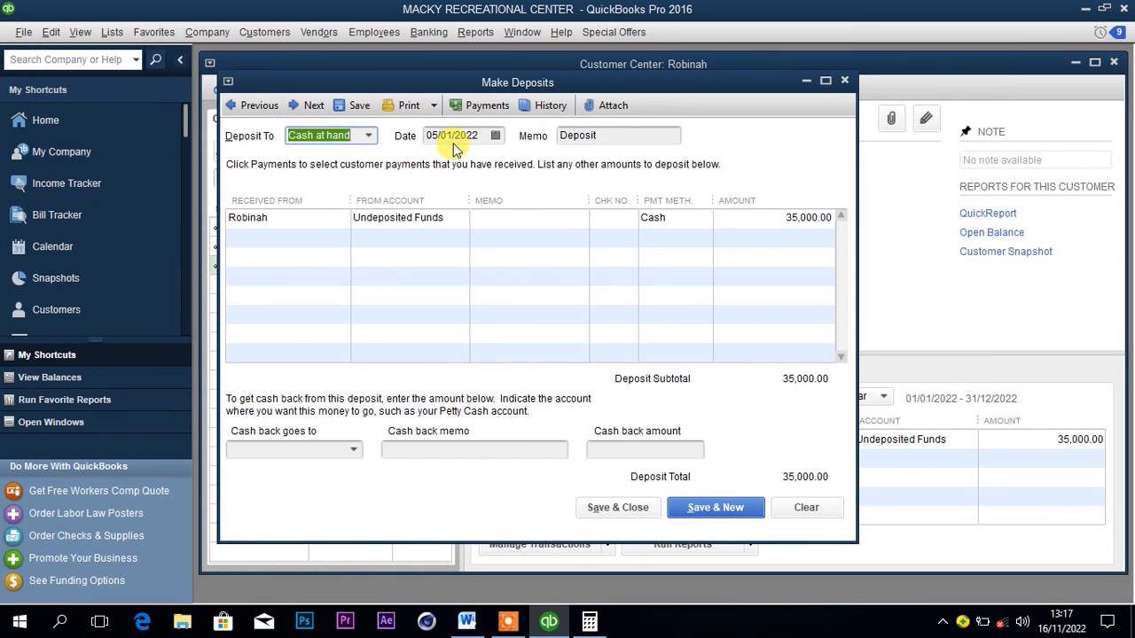
{"action": "left_click", "coordinate": [620, 507]}
{"action": "left_click", "coordinate": [536, 310]}
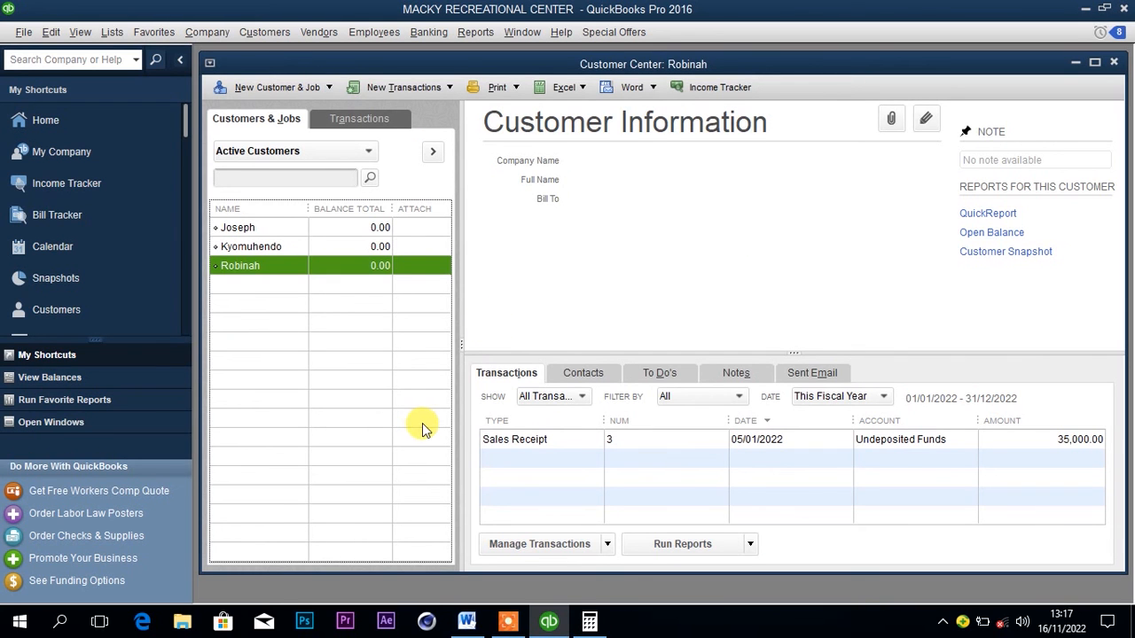
Check the electricity payment in the Word document, then start a new vendor in the Vendor Center named UMEME.
{"action": "left_click", "coordinate": [473, 628]}
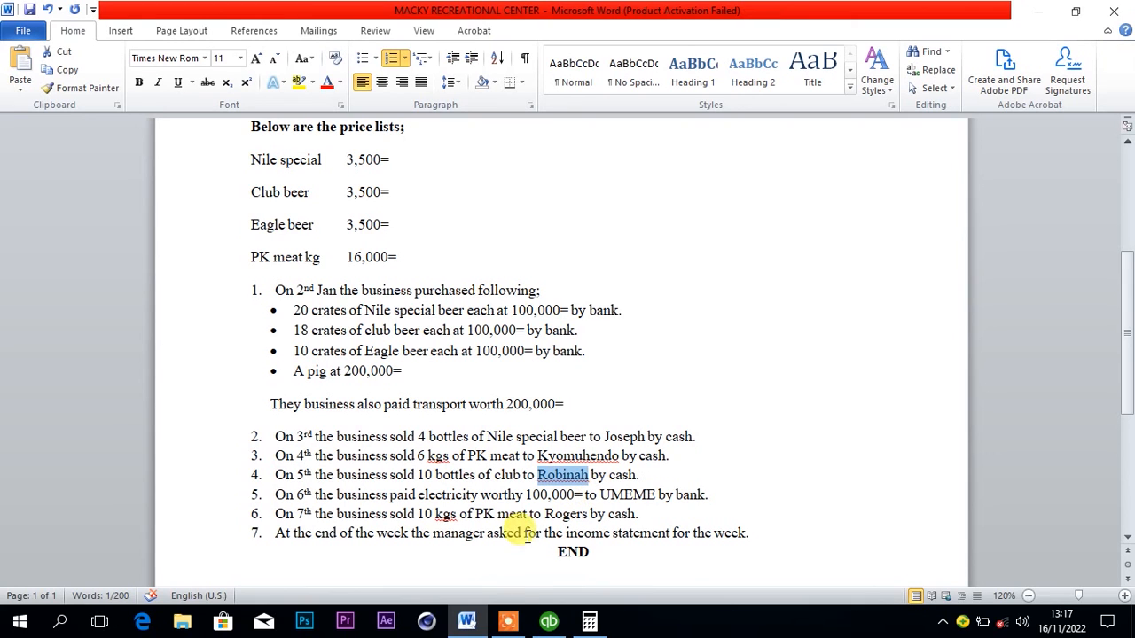
{"action": "left_click", "coordinate": [718, 495]}
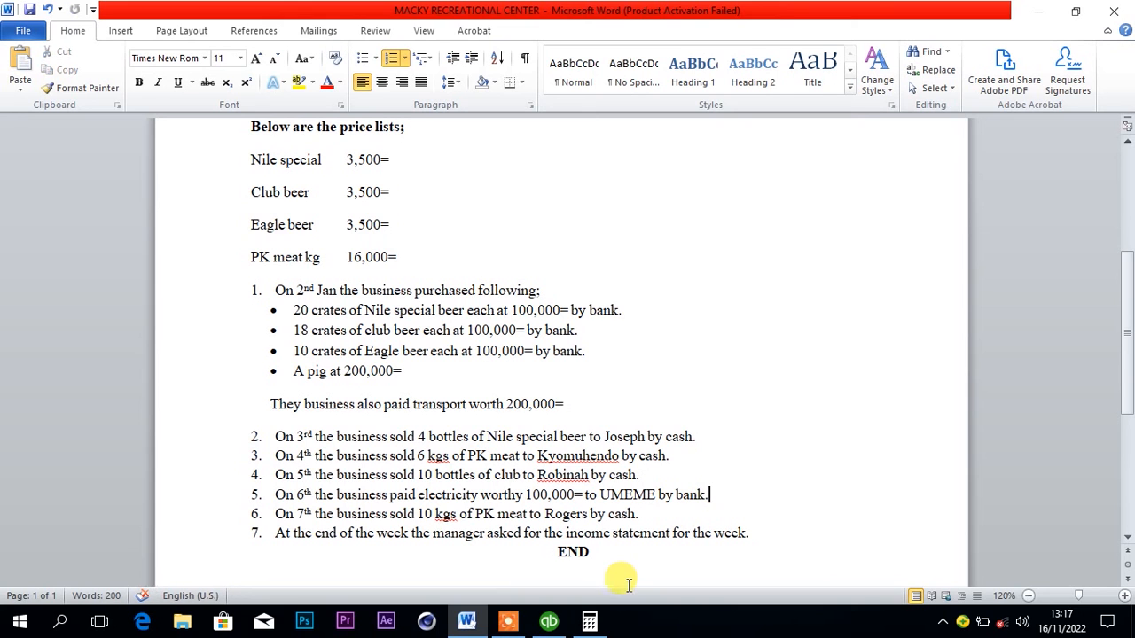
{"action": "left_click", "coordinate": [550, 622]}
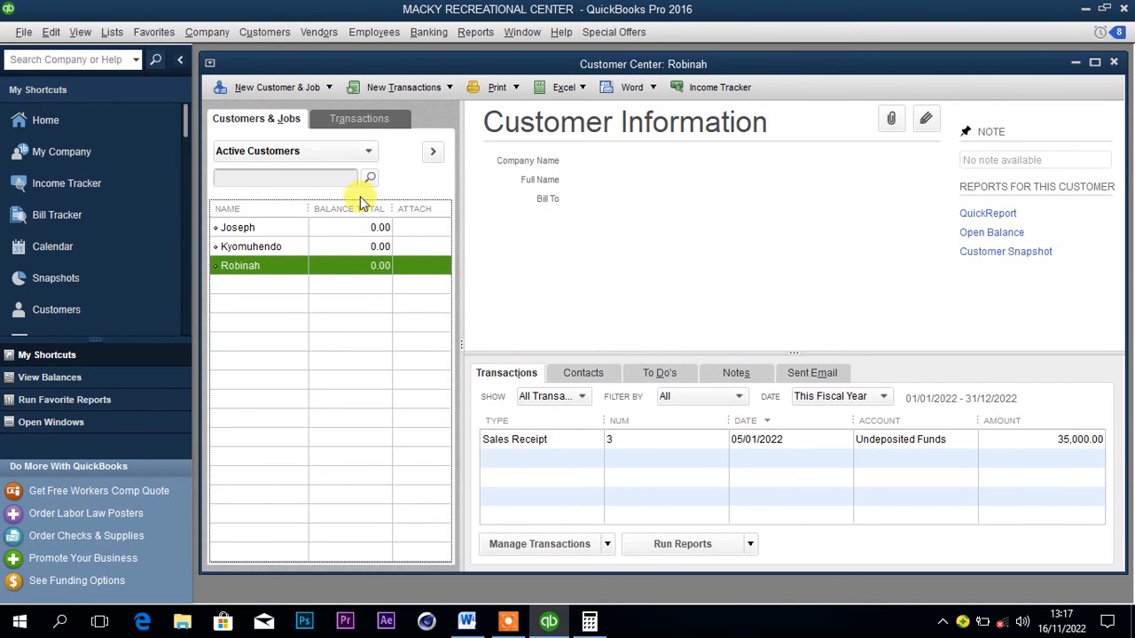
{"action": "left_click", "coordinate": [318, 34]}
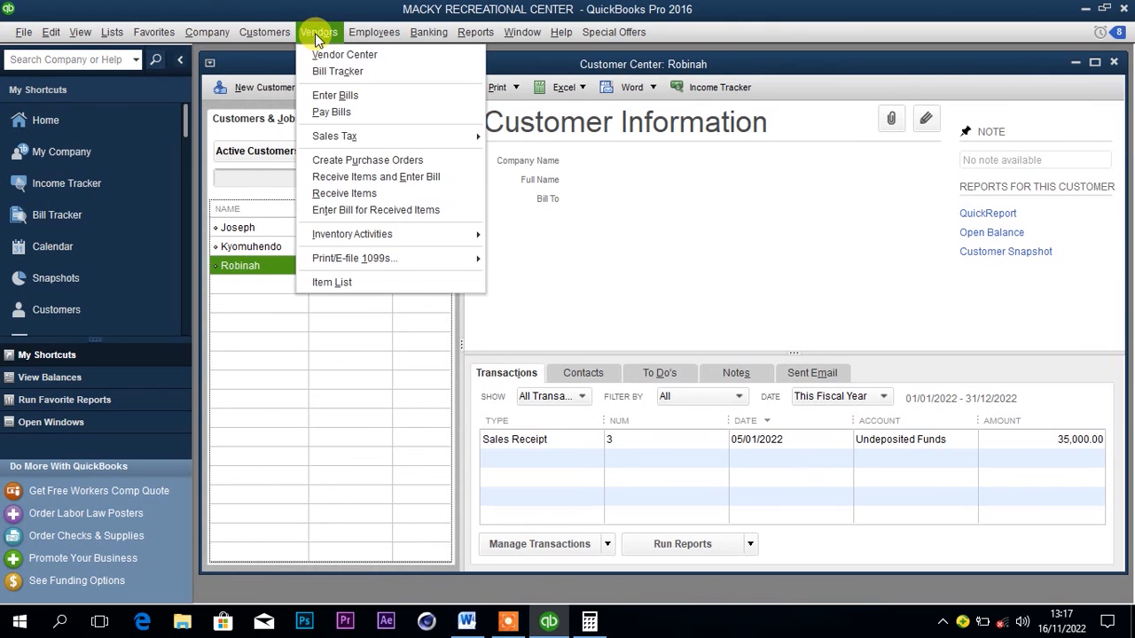
{"action": "left_click", "coordinate": [329, 55]}
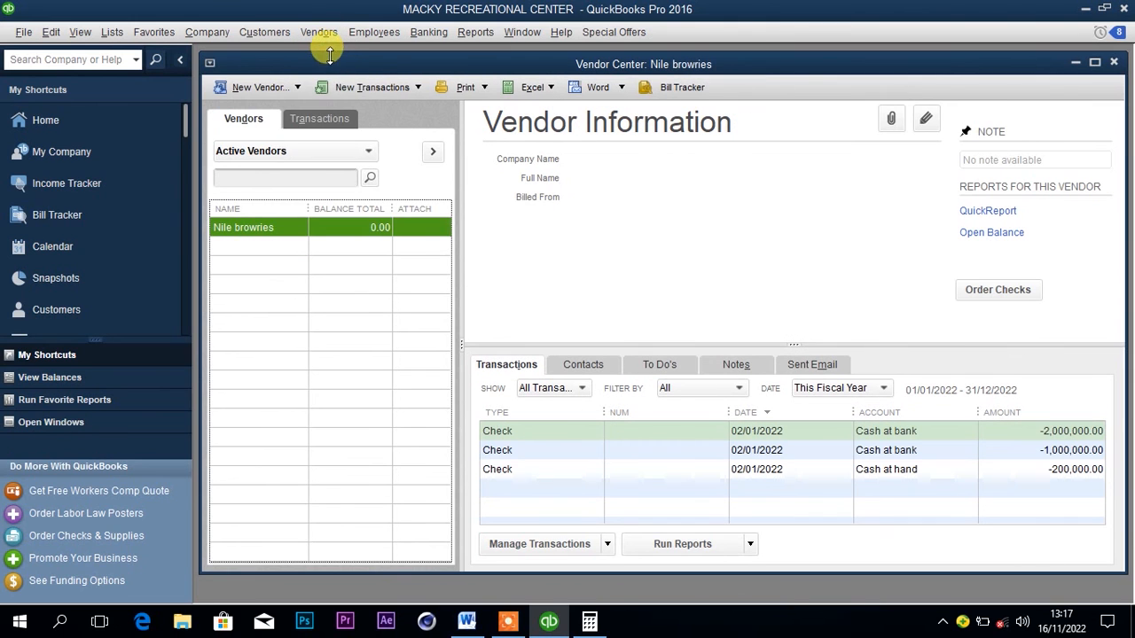
{"action": "left_click", "coordinate": [271, 89]}
{"action": "left_click", "coordinate": [273, 104]}
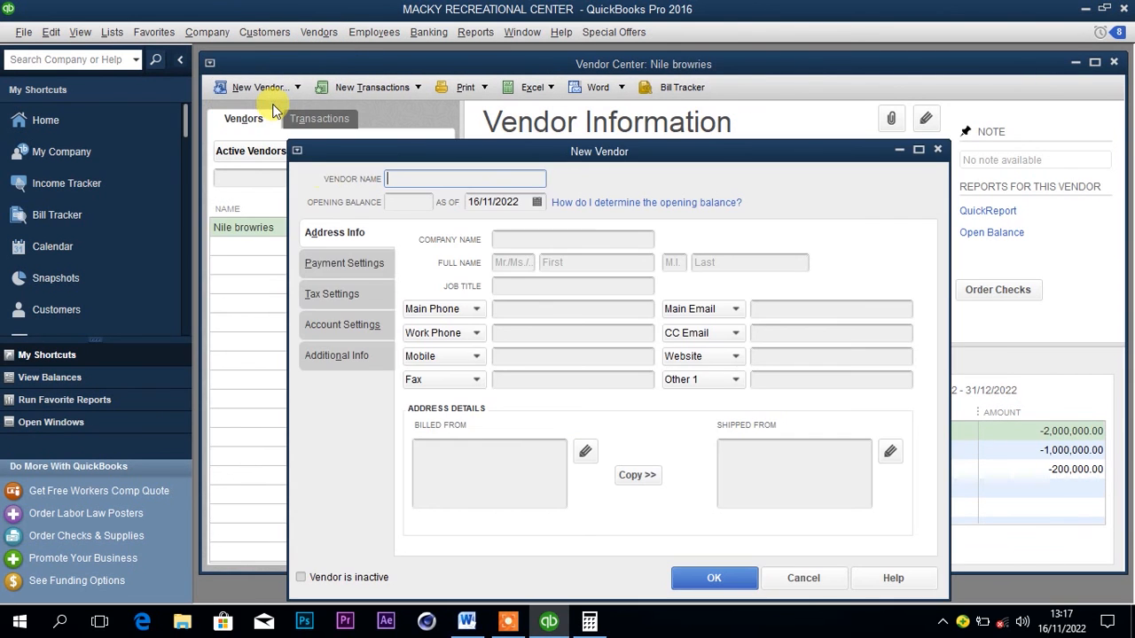
{"action": "type", "text": "UMEME"}
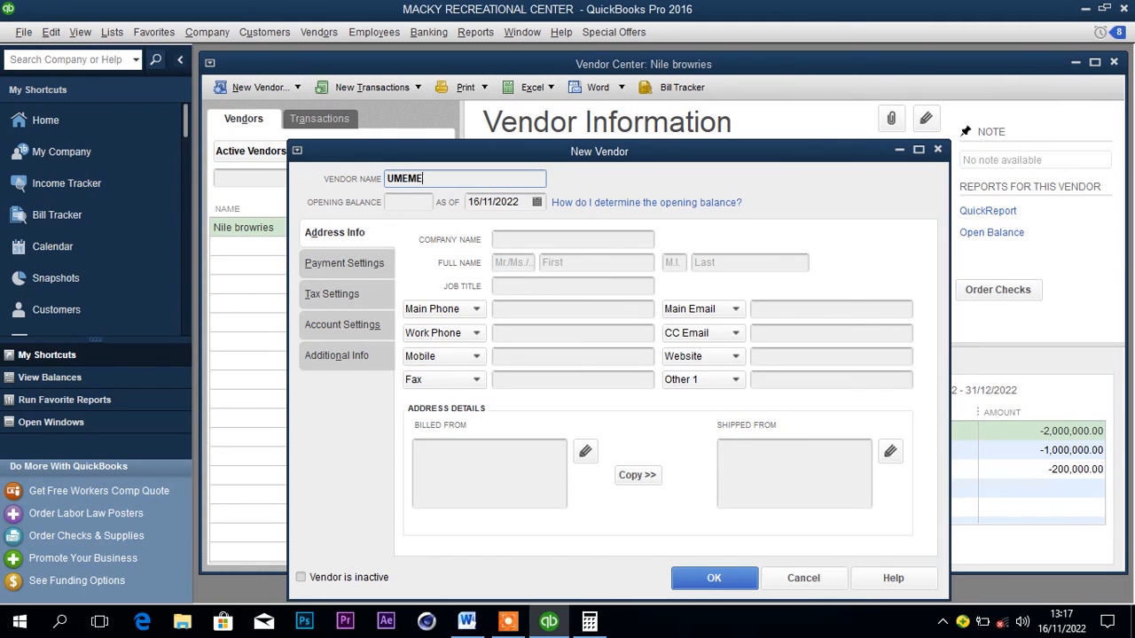
Check the electricity payment date in the Word document, set the vendor's opening balance date to 06/01/2022 and save the vendor.
{"action": "left_click", "coordinate": [538, 202]}
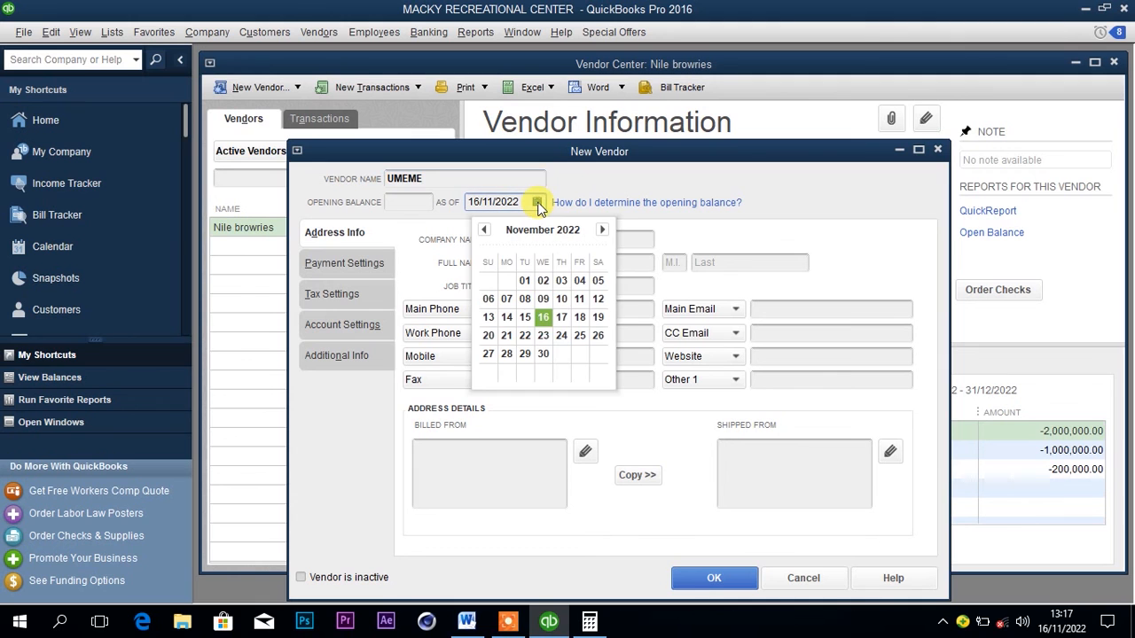
{"action": "left_click", "coordinate": [480, 628]}
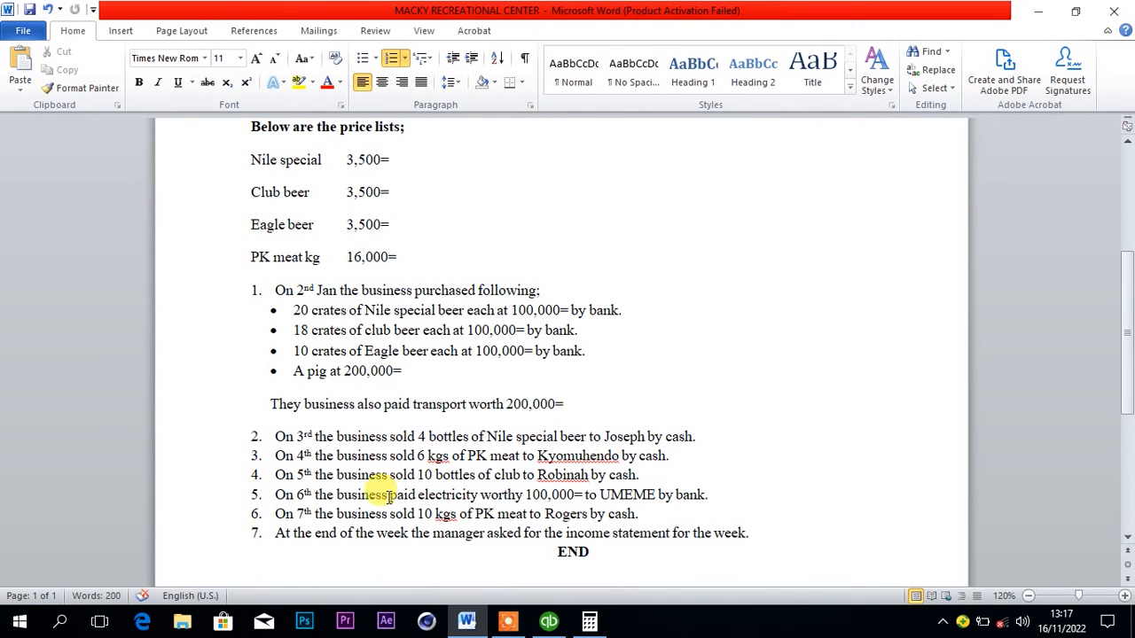
{"action": "mouse_move", "coordinate": [470, 625]}
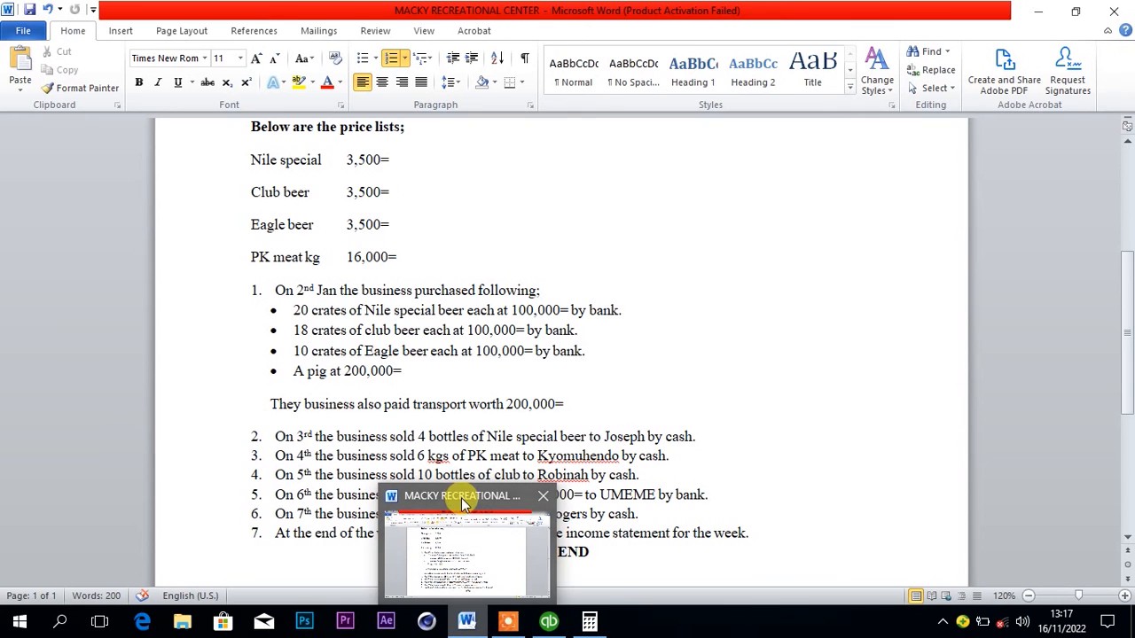
{"action": "left_click", "coordinate": [547, 618]}
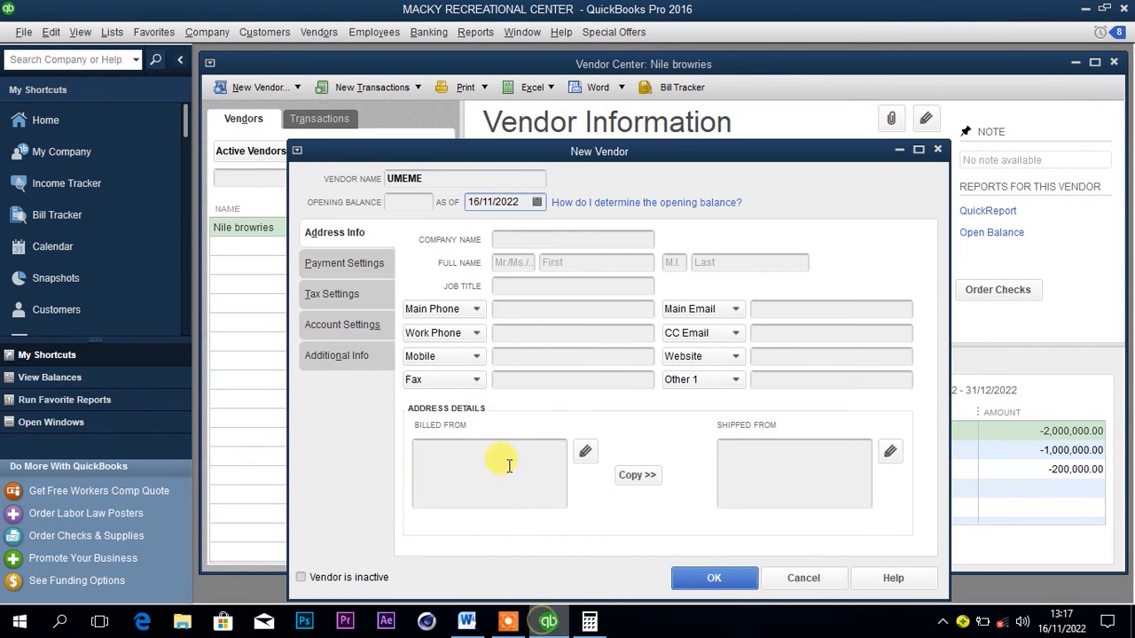
{"action": "left_click", "coordinate": [537, 202]}
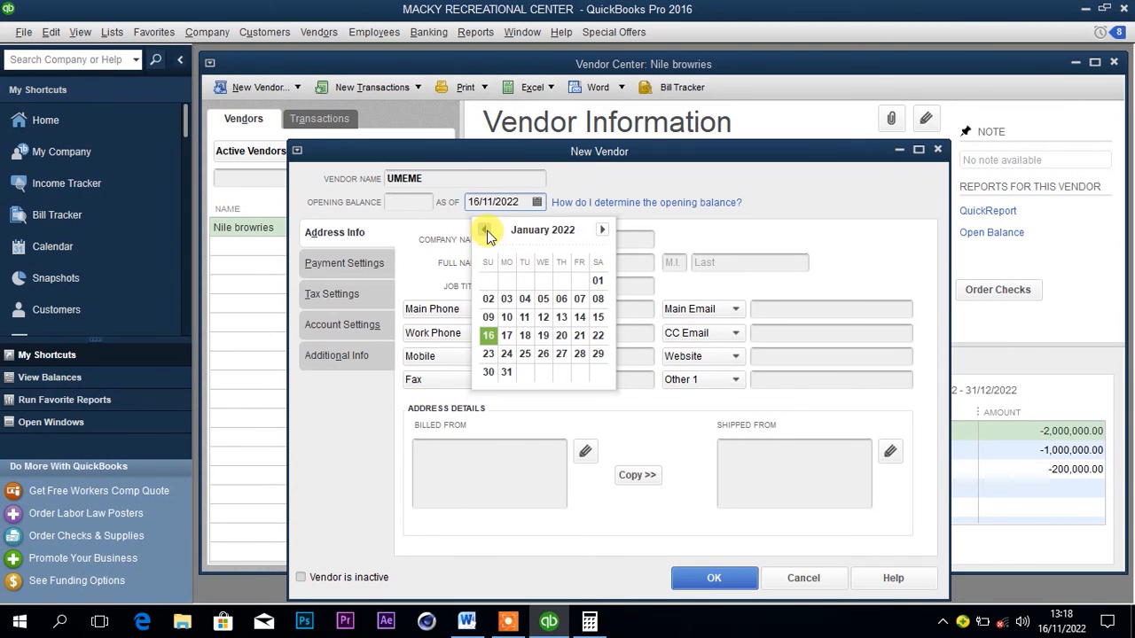
{"action": "left_click", "coordinate": [563, 301]}
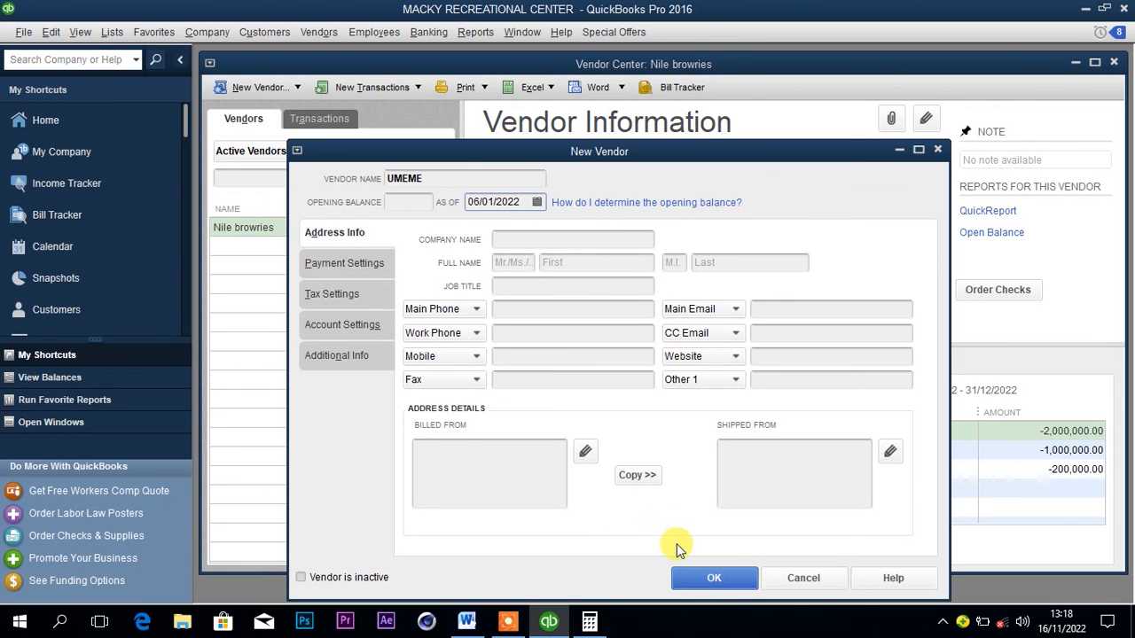
{"action": "left_click", "coordinate": [705, 583]}
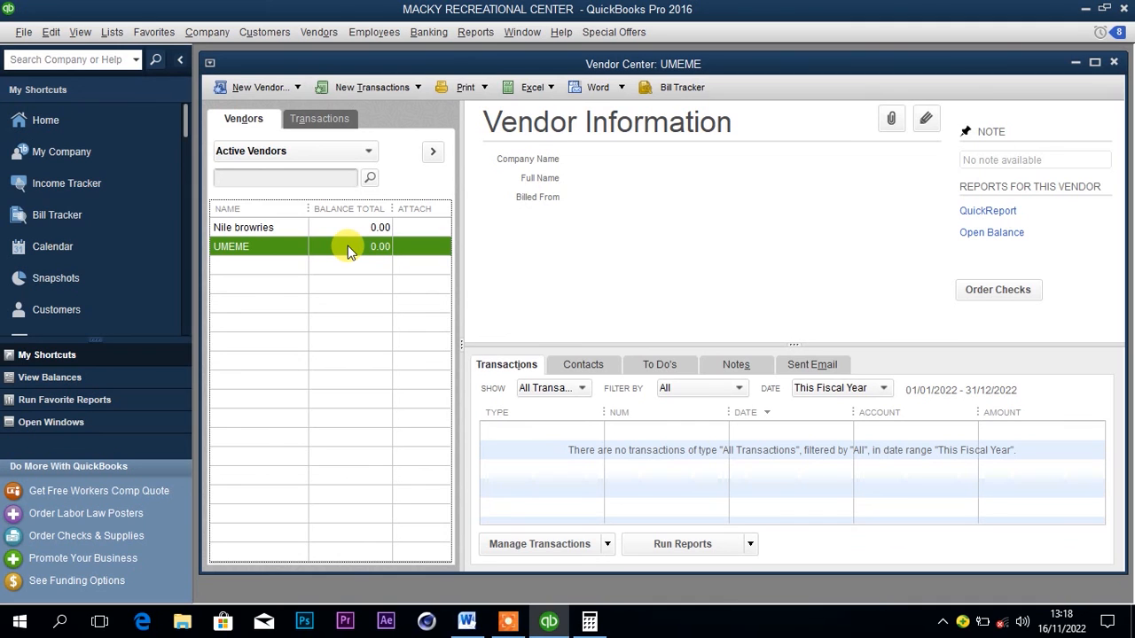
Start a check to UMEME from the Cash at bank account and look for an electricity expense account on its first line.
{"action": "right_click", "coordinate": [348, 245]}
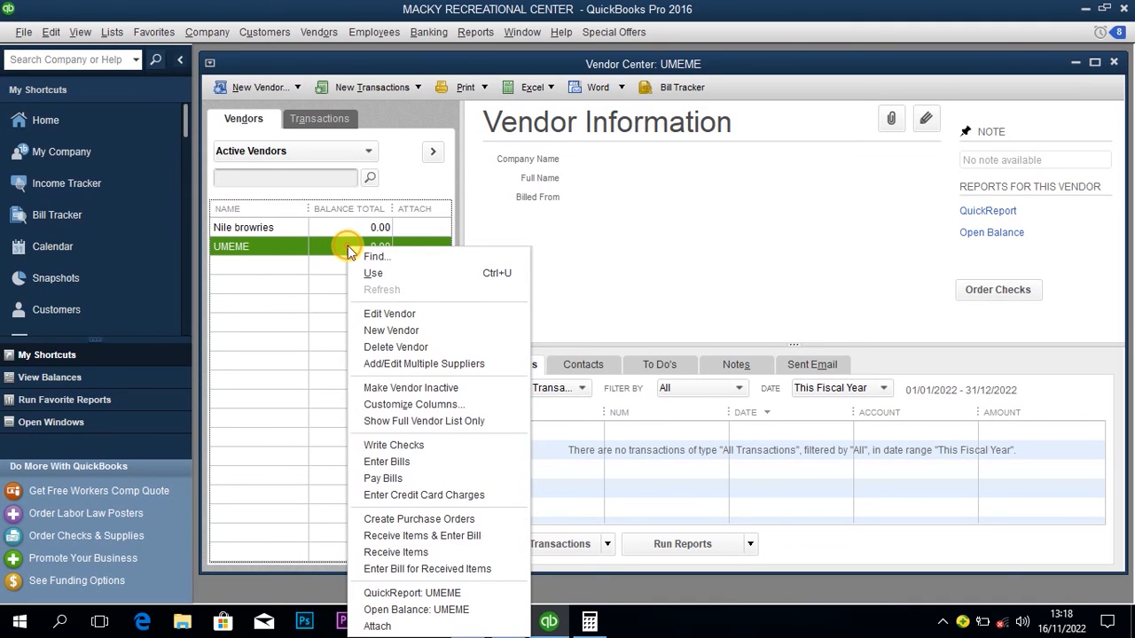
{"action": "left_click", "coordinate": [401, 447]}
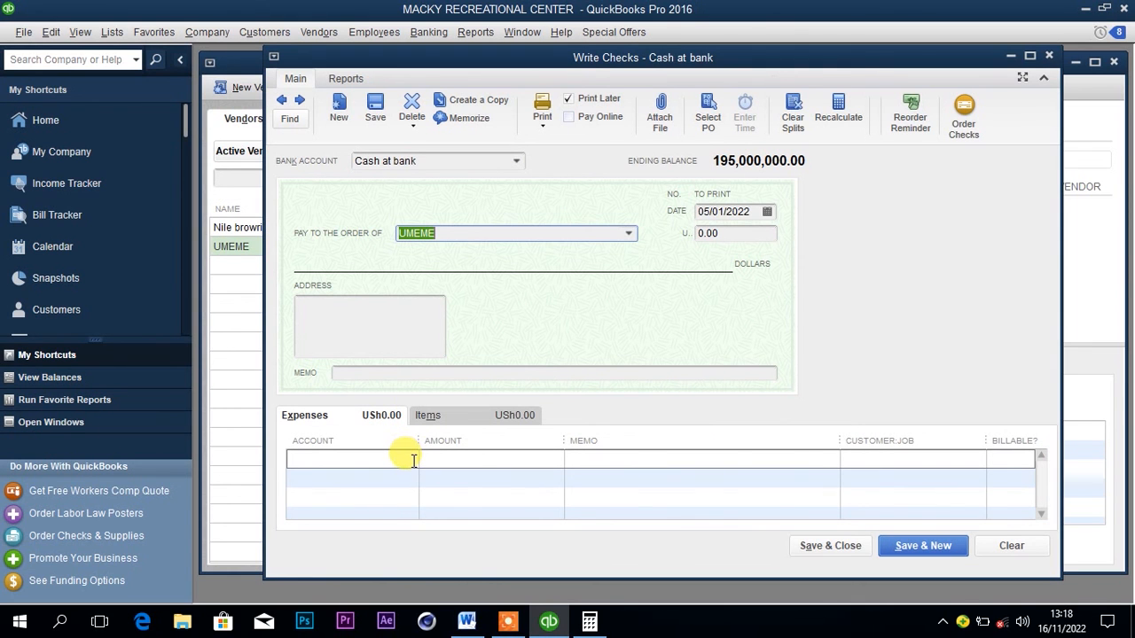
{"action": "left_click", "coordinate": [413, 460]}
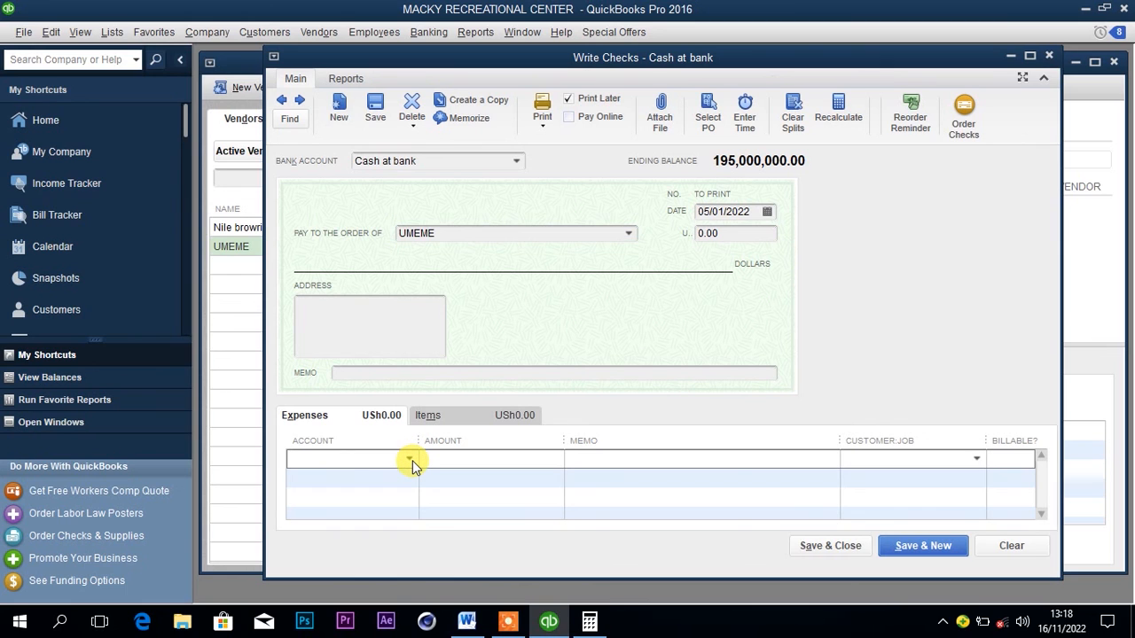
{"action": "type", "text": "E"}
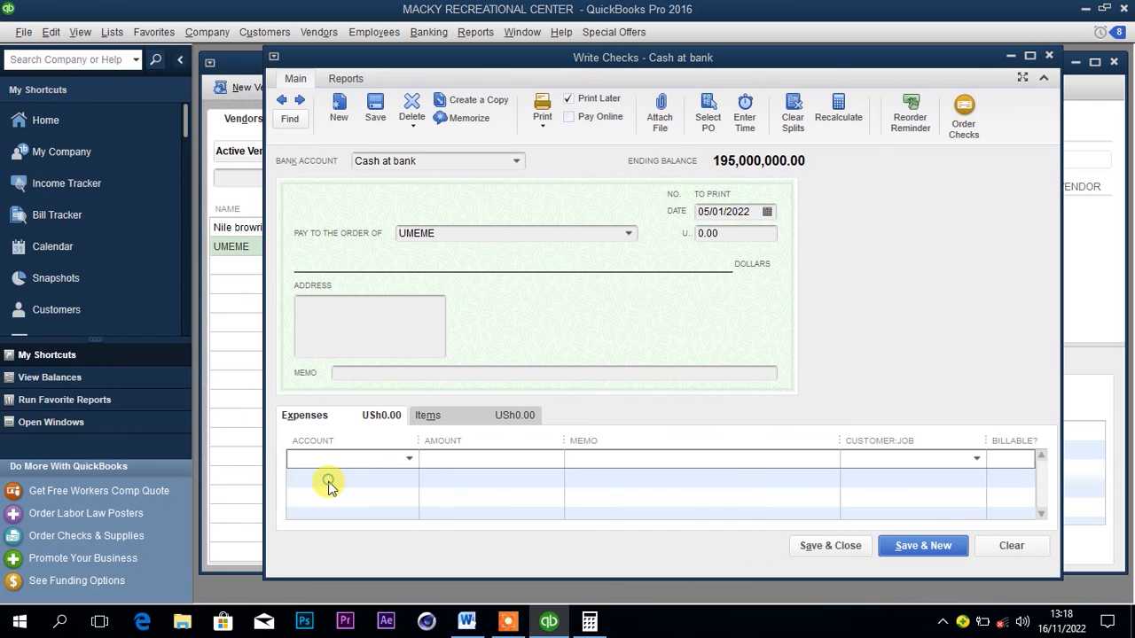
Create a new Expense account named Electricity for the check's first expense line and save it.
{"action": "left_click", "coordinate": [331, 482]}
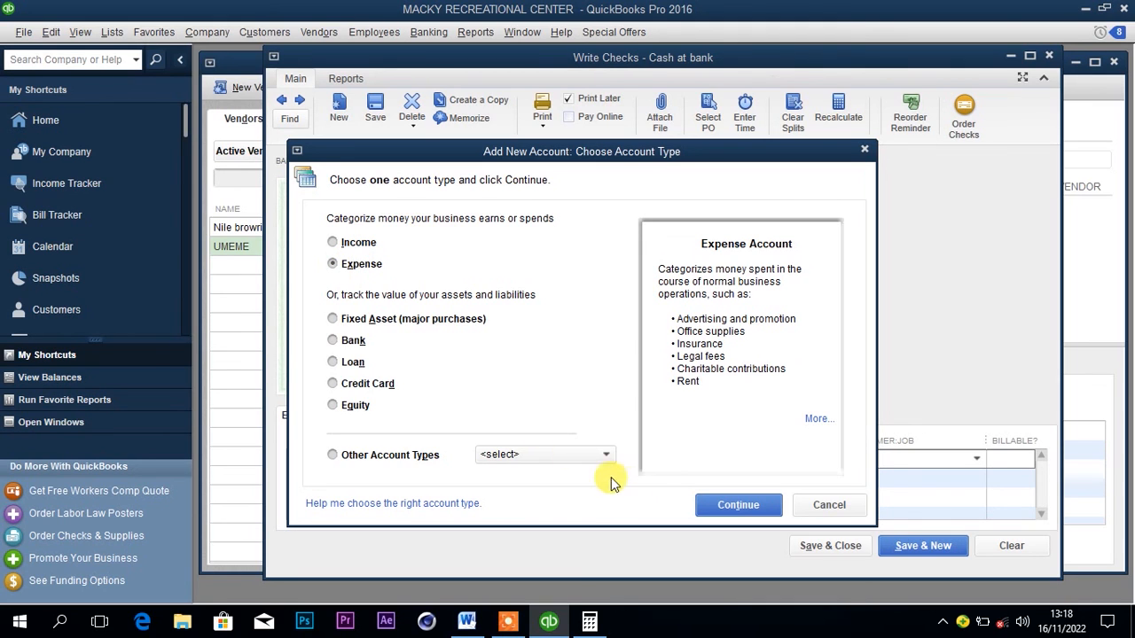
{"action": "left_click", "coordinate": [709, 502]}
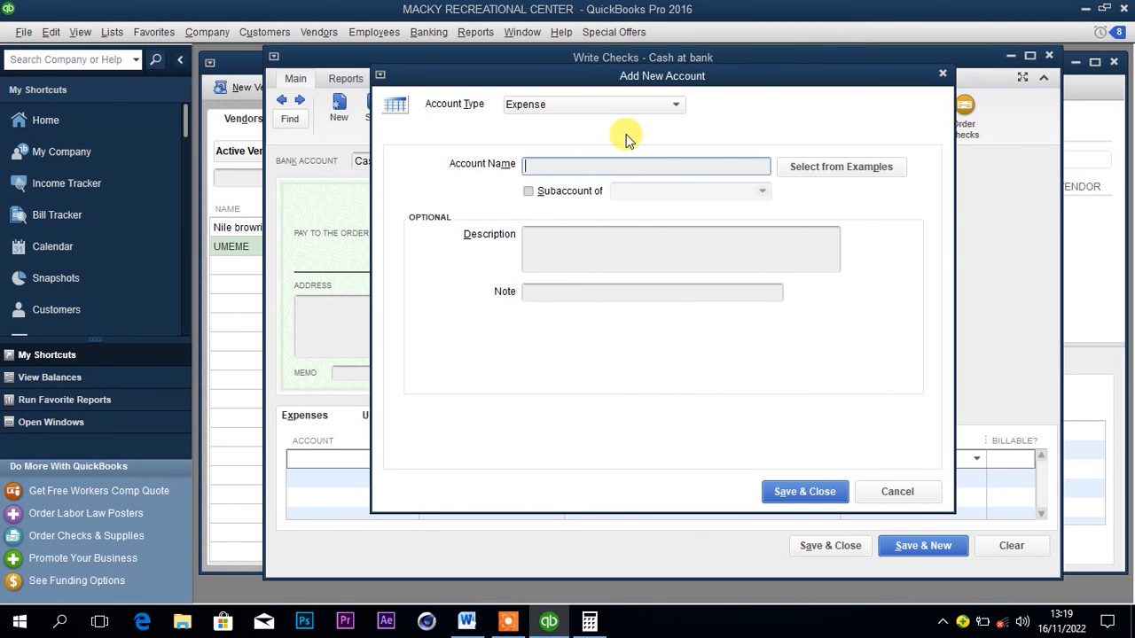
{"action": "type", "text": "electricity"}
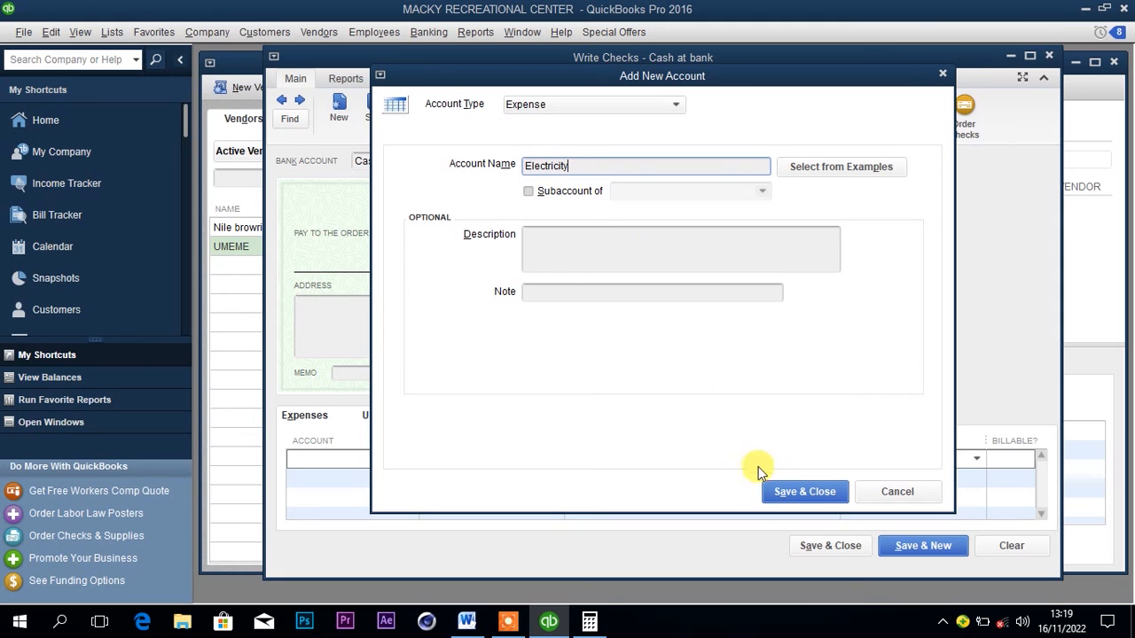
{"action": "left_click", "coordinate": [785, 490]}
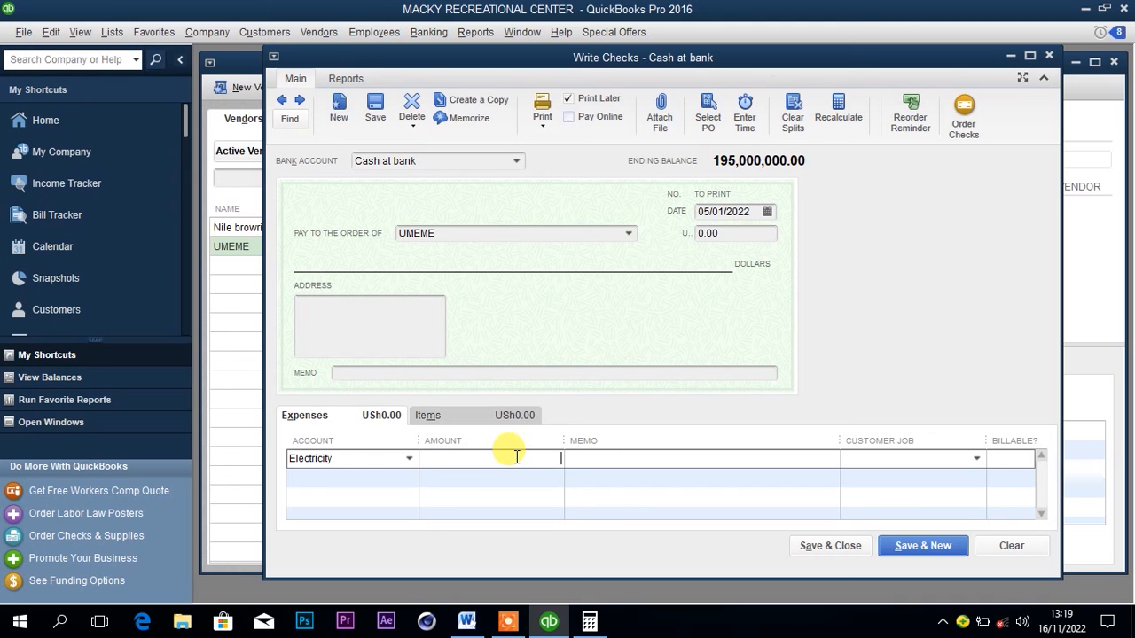
Set the Electricity line's amount to 100,000, check the payment date in the Word document, and date the check 06/01/2022.
{"action": "type", "text": "100,000"}
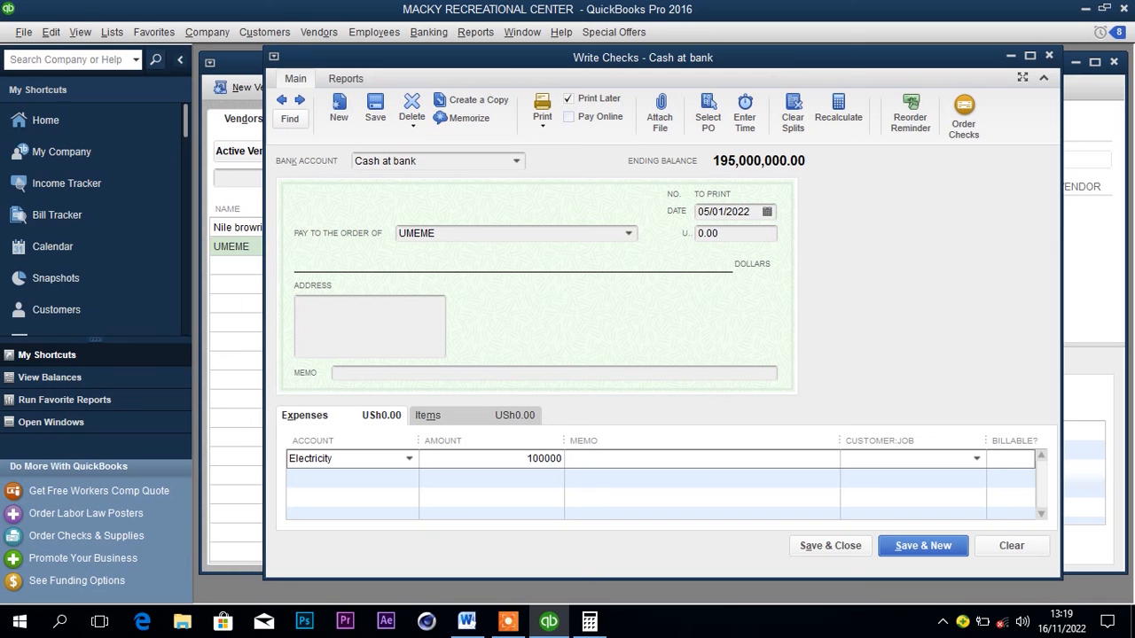
{"action": "left_click", "coordinate": [467, 619]}
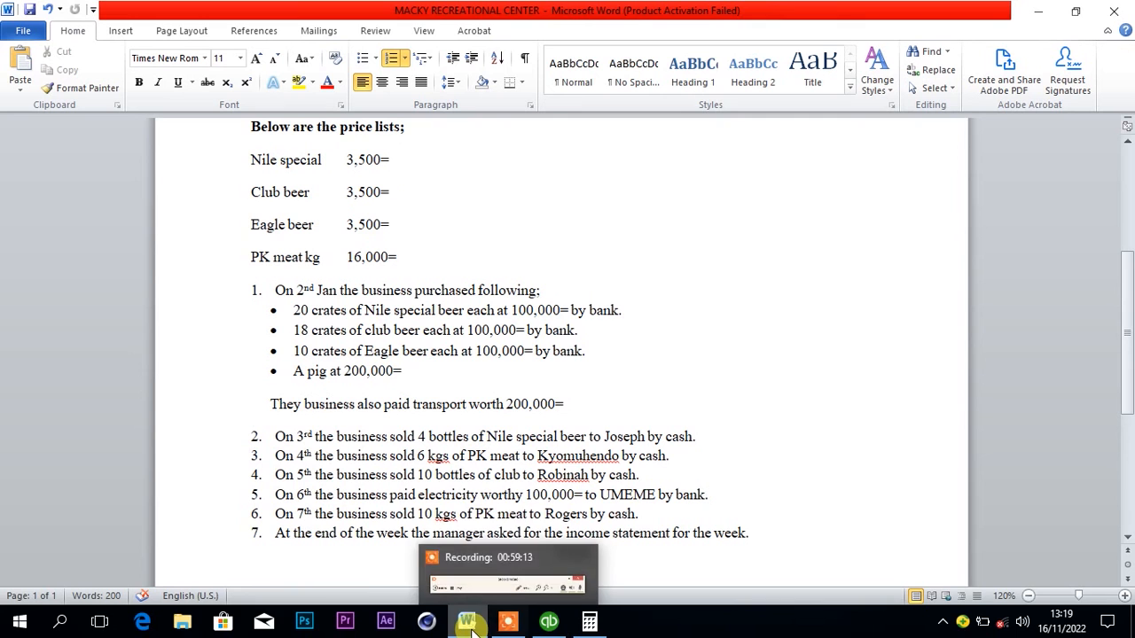
{"action": "mouse_move", "coordinate": [470, 626]}
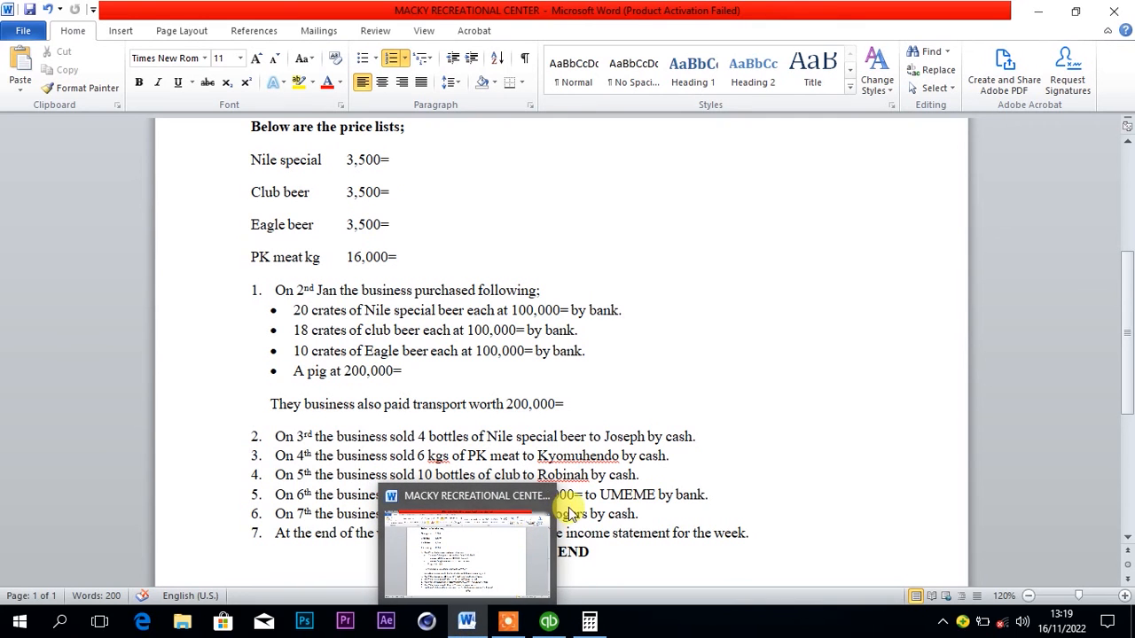
{"action": "left_click", "coordinate": [548, 621]}
{"action": "left_click", "coordinate": [768, 213]}
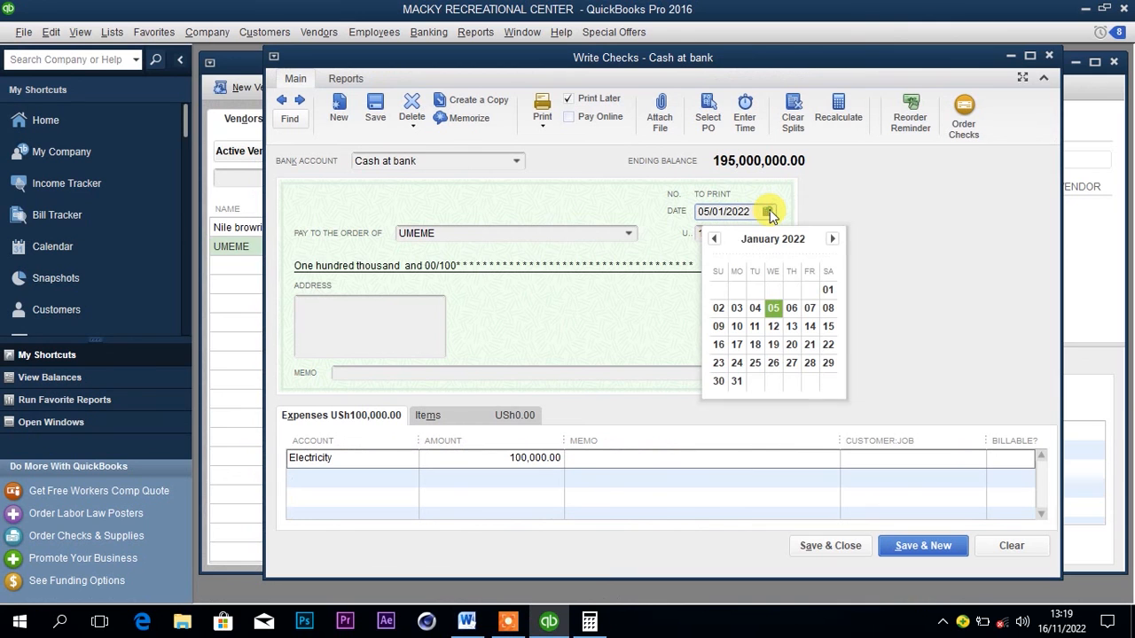
{"action": "left_click", "coordinate": [791, 308]}
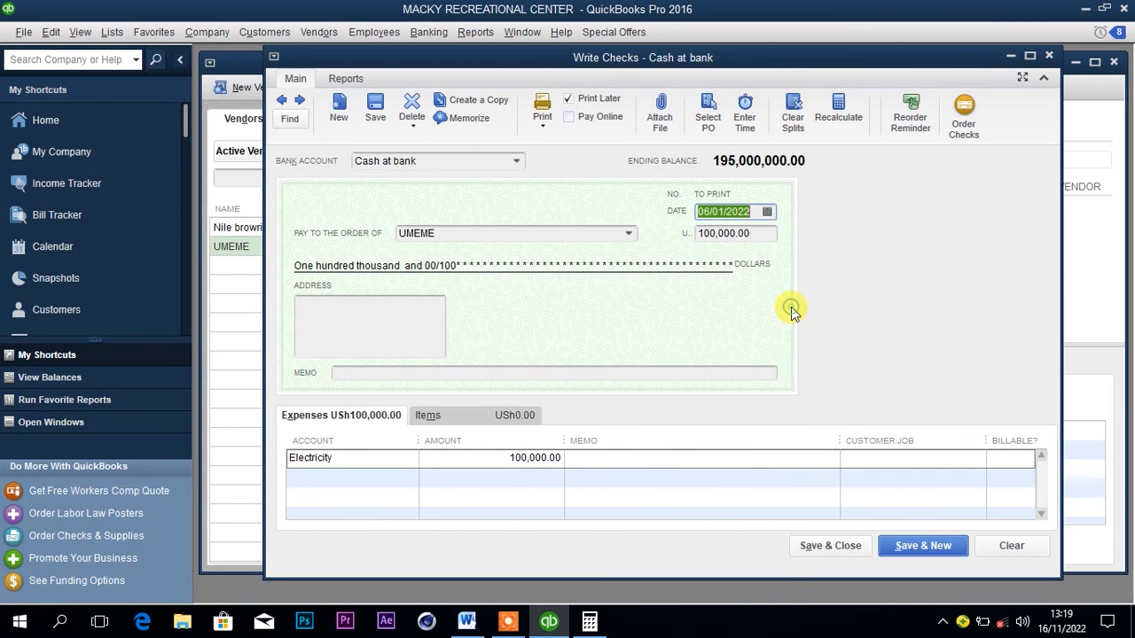
Compare the UMEME check with the Word document's electricity payment, then save and close the check, accepting its past date.
{"action": "left_click", "coordinate": [467, 623]}
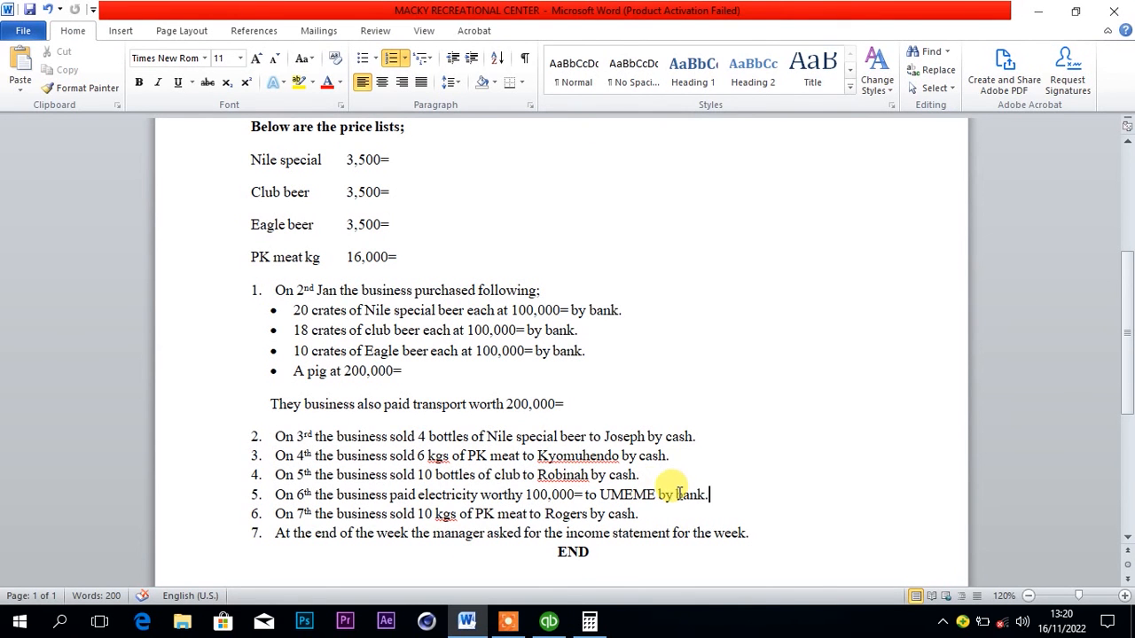
{"action": "left_click", "coordinate": [545, 622]}
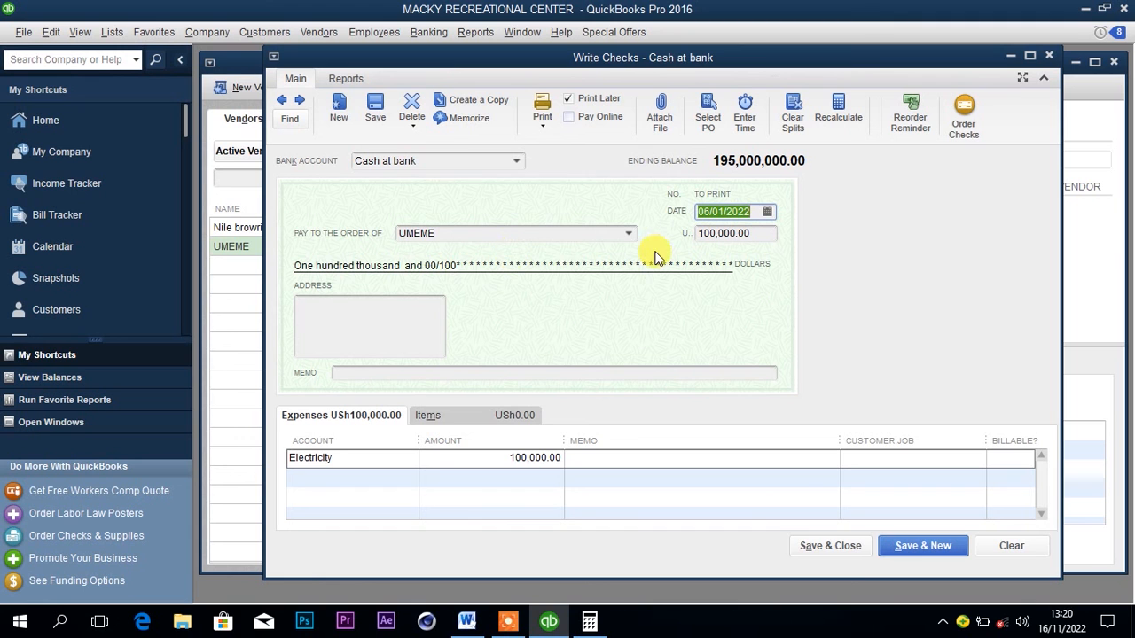
{"action": "left_click", "coordinate": [818, 544]}
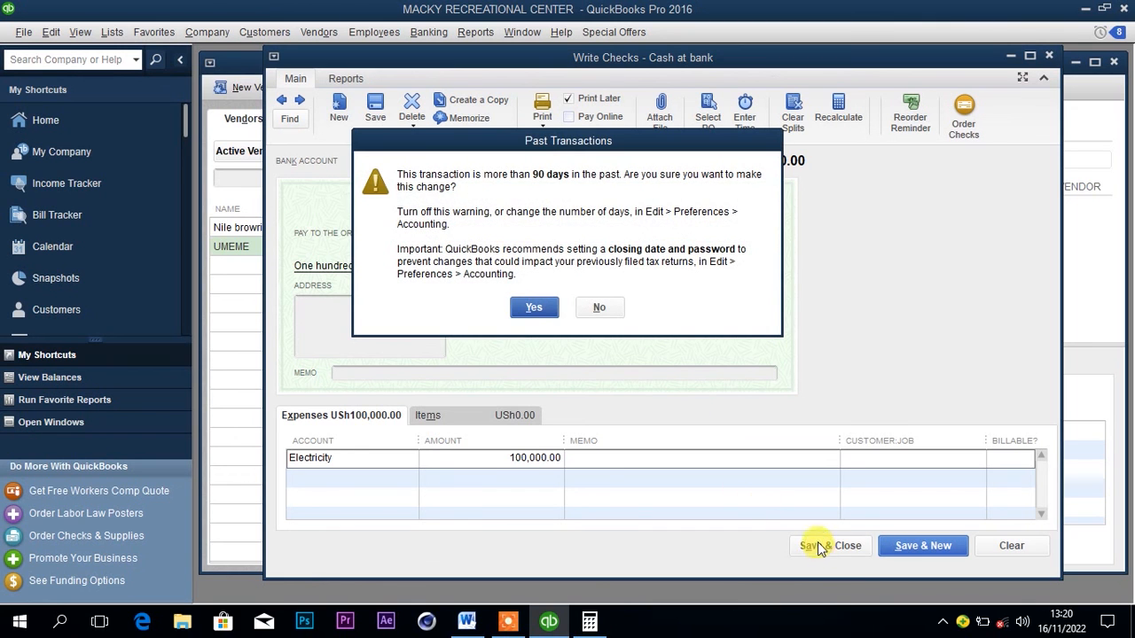
{"action": "left_click", "coordinate": [533, 306]}
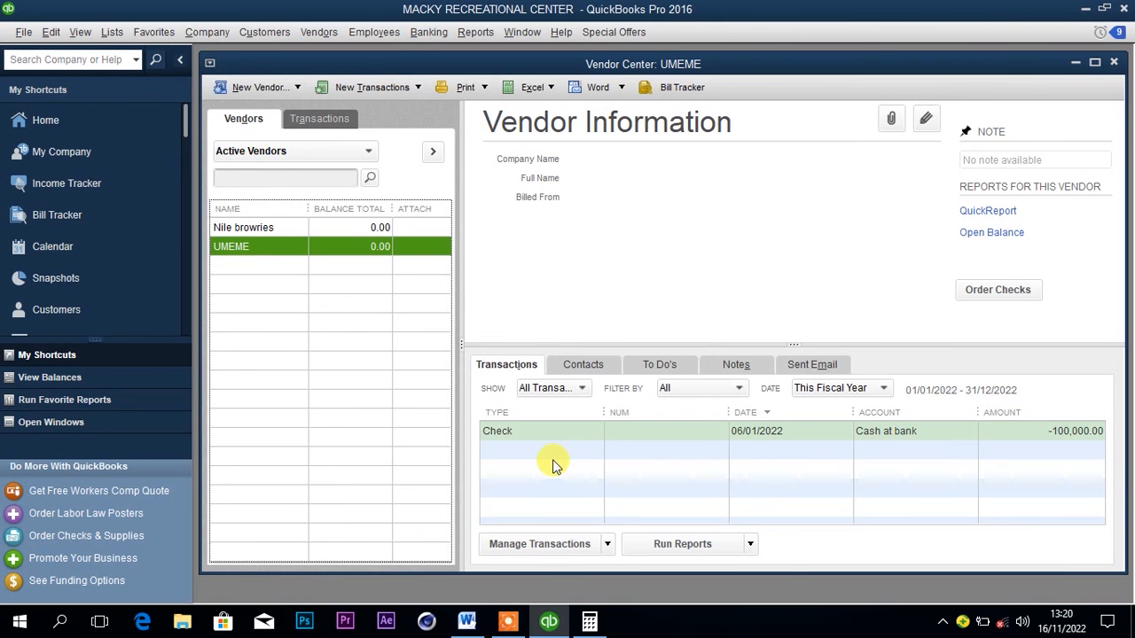
Read the 7th January sale in the Word document, then start a new customer in the Customer Center with that buyer's name.
{"action": "mouse_move", "coordinate": [467, 626]}
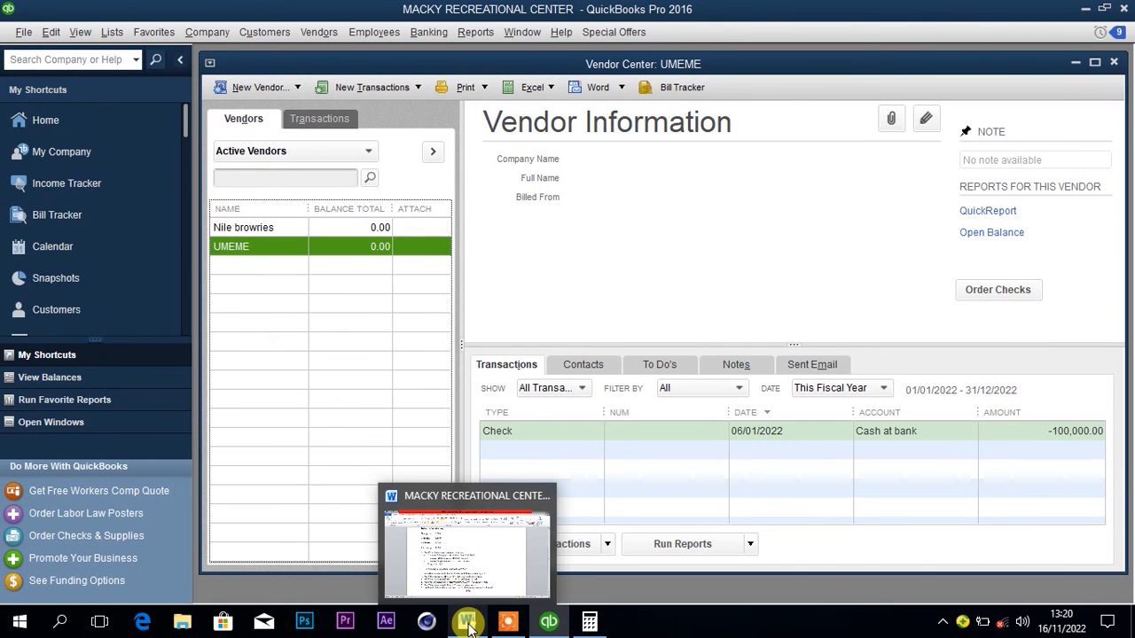
{"action": "left_click", "coordinate": [467, 625]}
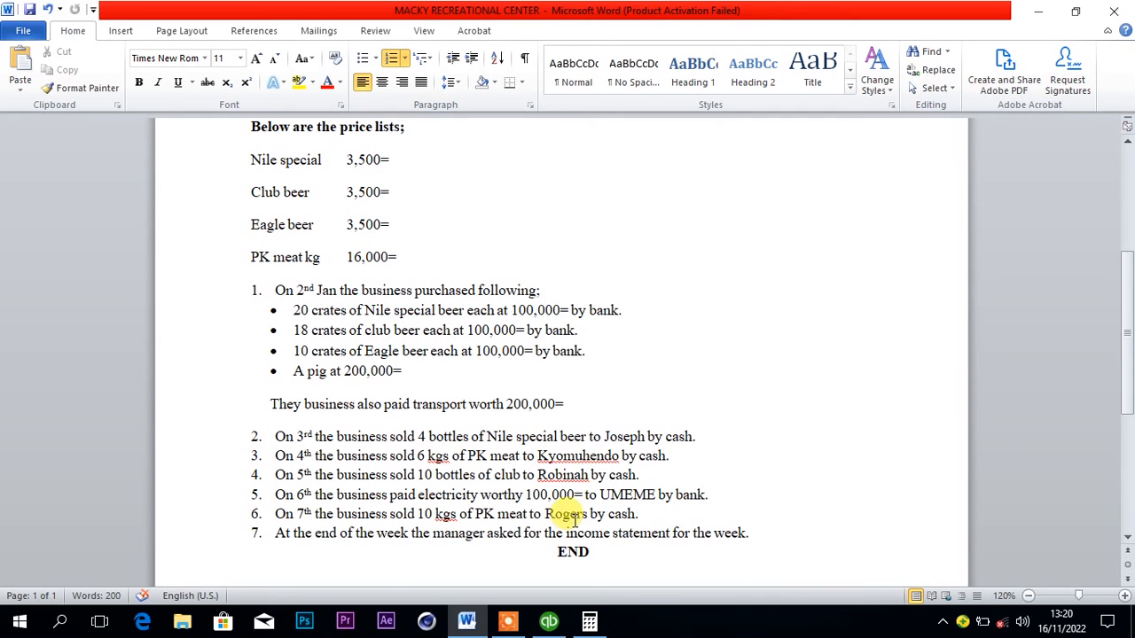
{"action": "mouse_move", "coordinate": [548, 625]}
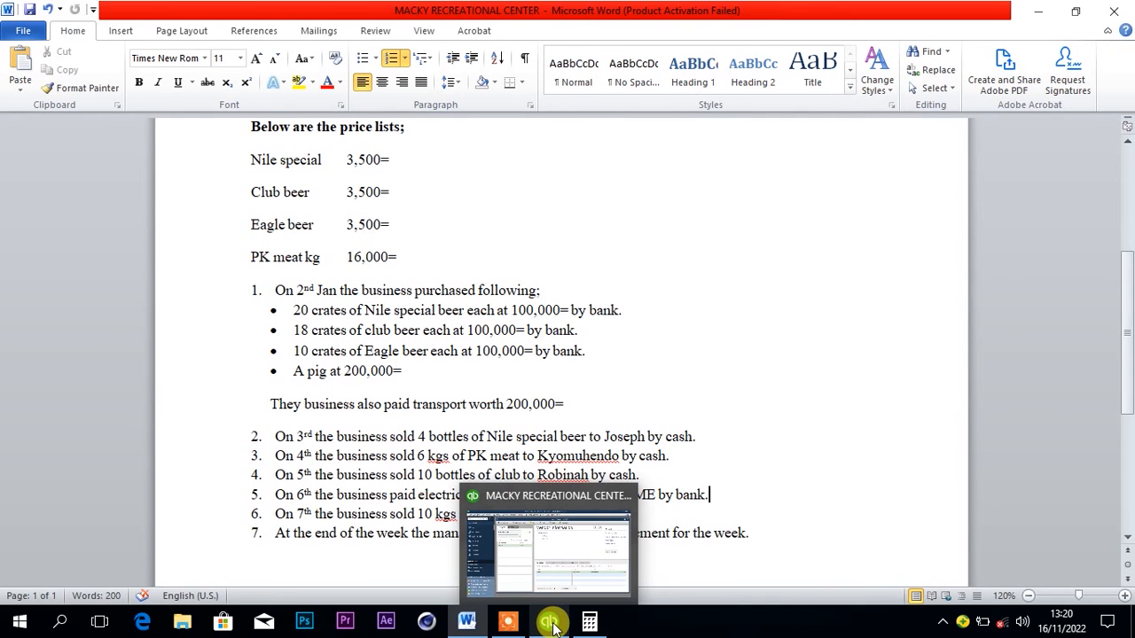
{"action": "left_click", "coordinate": [550, 622]}
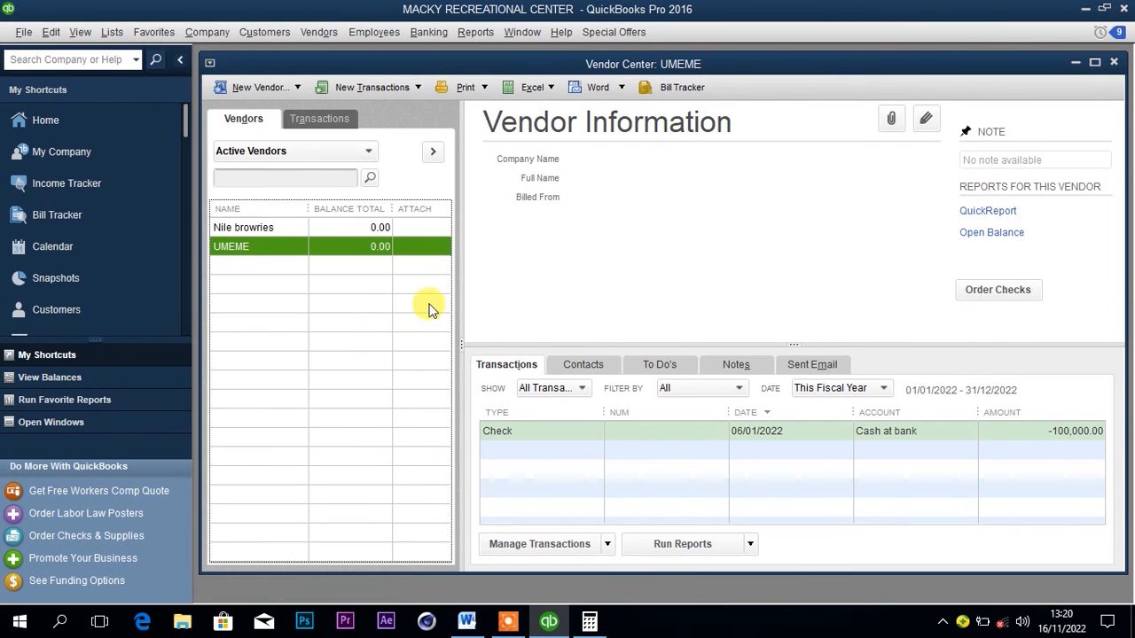
{"action": "left_click", "coordinate": [267, 33]}
{"action": "left_click", "coordinate": [278, 53]}
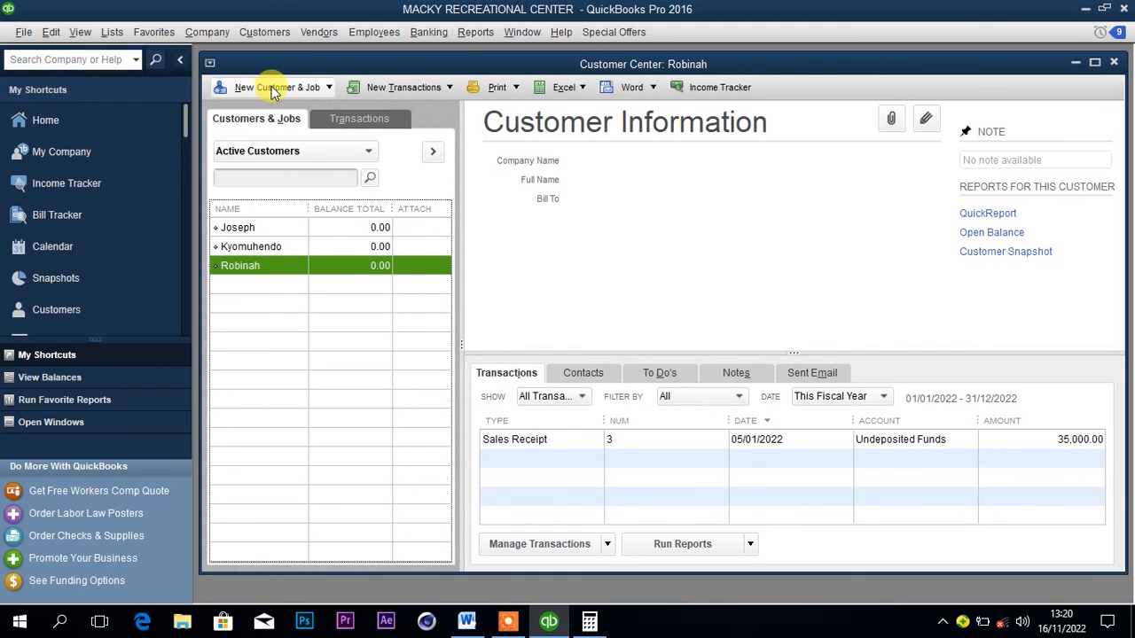
{"action": "left_click", "coordinate": [273, 89]}
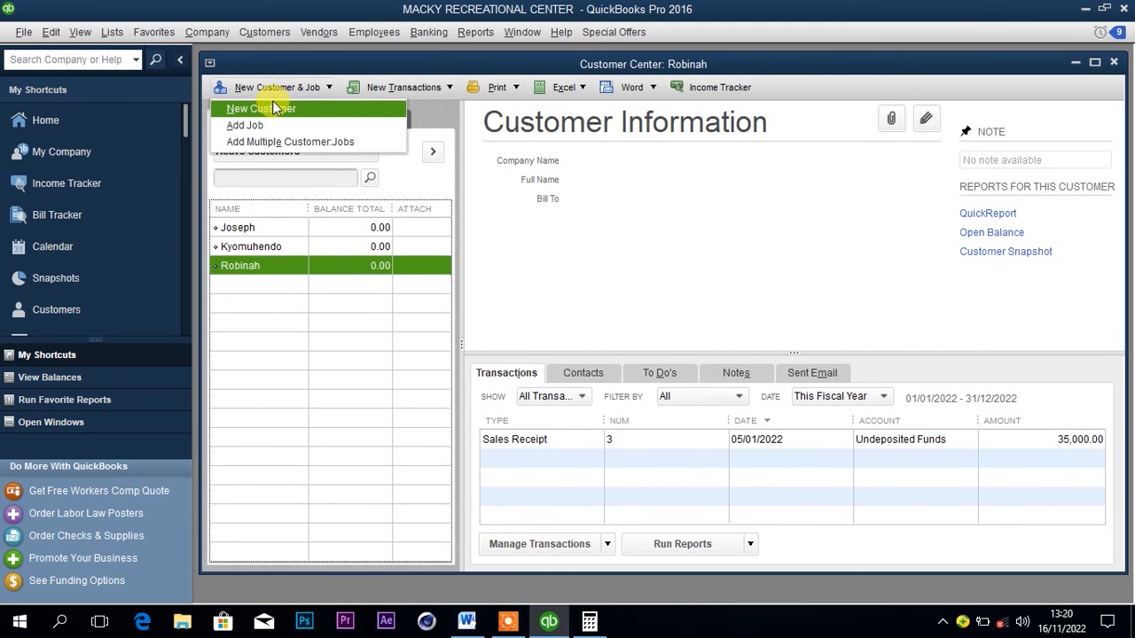
{"action": "left_click", "coordinate": [270, 107]}
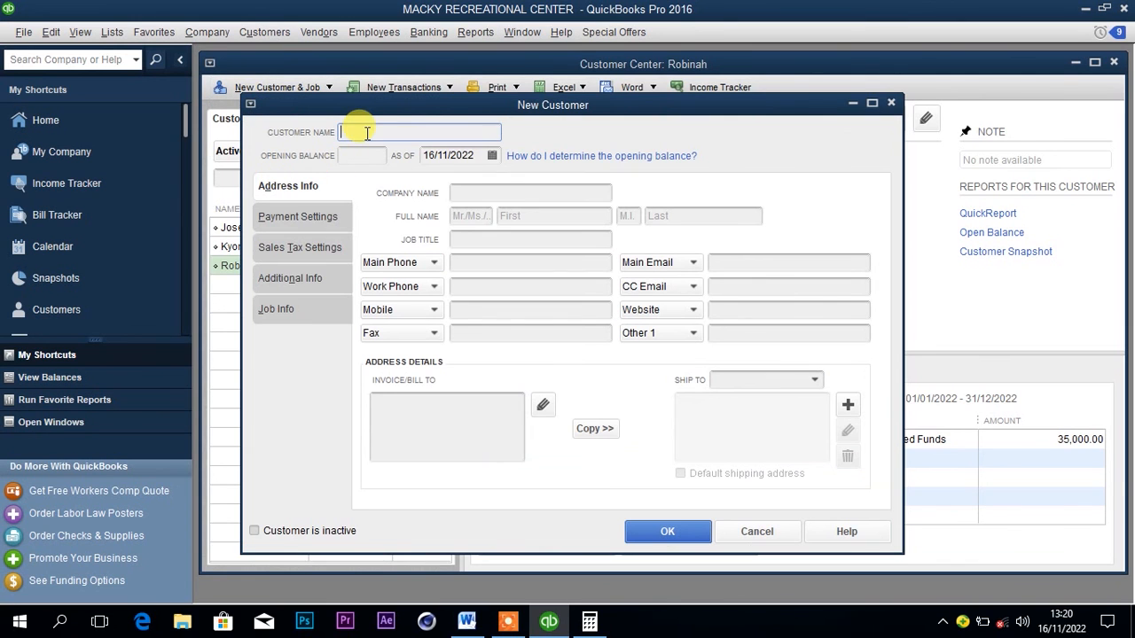
{"action": "type", "text": "Roger"}
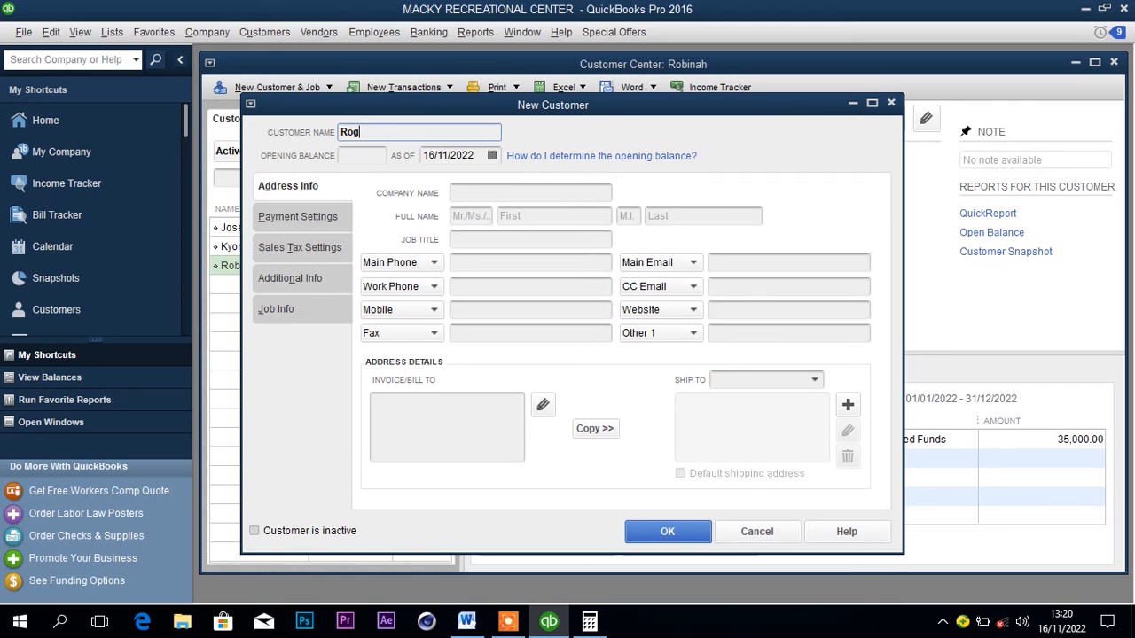
Set the new customer's opening balance date to 07/01/2022 and save the customer.
{"action": "left_click", "coordinate": [492, 155]}
{"action": "left_click", "coordinate": [439, 183]}
{"action": "left_click", "coordinate": [439, 183]}
{"action": "left_click", "coordinate": [439, 183]}
{"action": "left_click", "coordinate": [438, 183]}
{"action": "left_click", "coordinate": [440, 183]}
{"action": "left_click", "coordinate": [439, 183]}
{"action": "left_click", "coordinate": [439, 183]}
{"action": "left_click", "coordinate": [440, 183]}
{"action": "left_click", "coordinate": [439, 183]}
{"action": "left_click", "coordinate": [440, 183]}
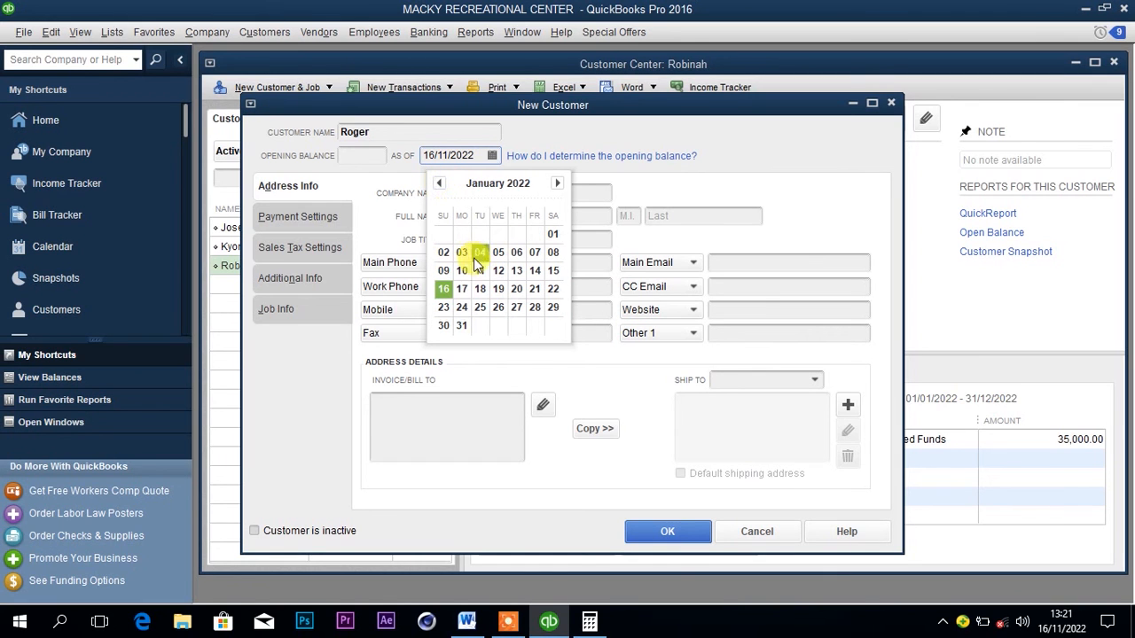
{"action": "left_click", "coordinate": [534, 252]}
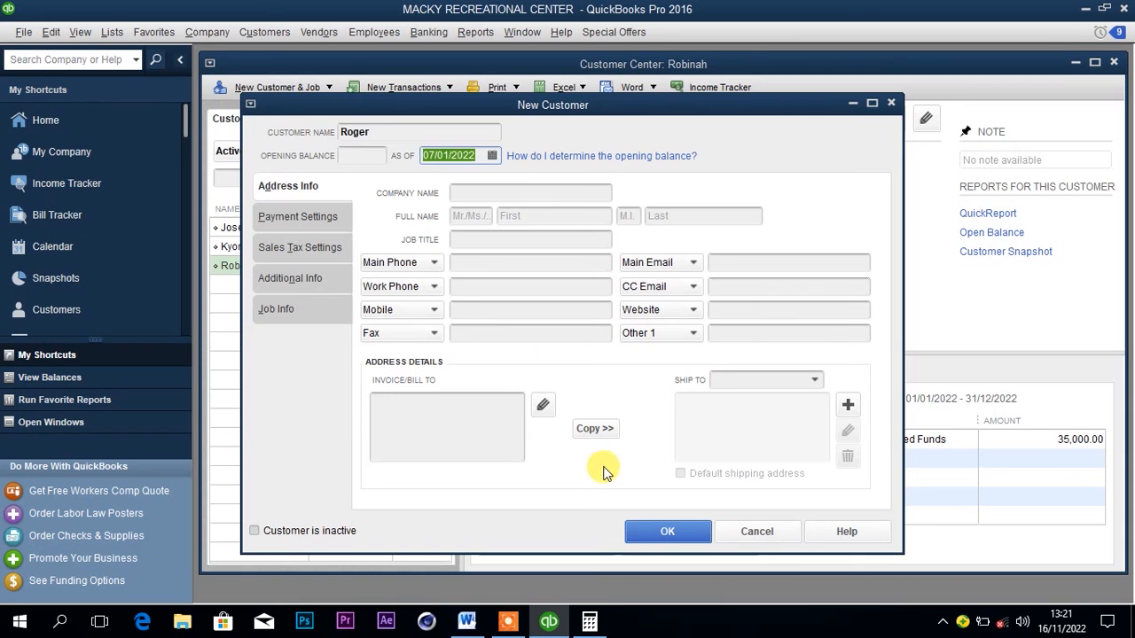
{"action": "left_click", "coordinate": [656, 530]}
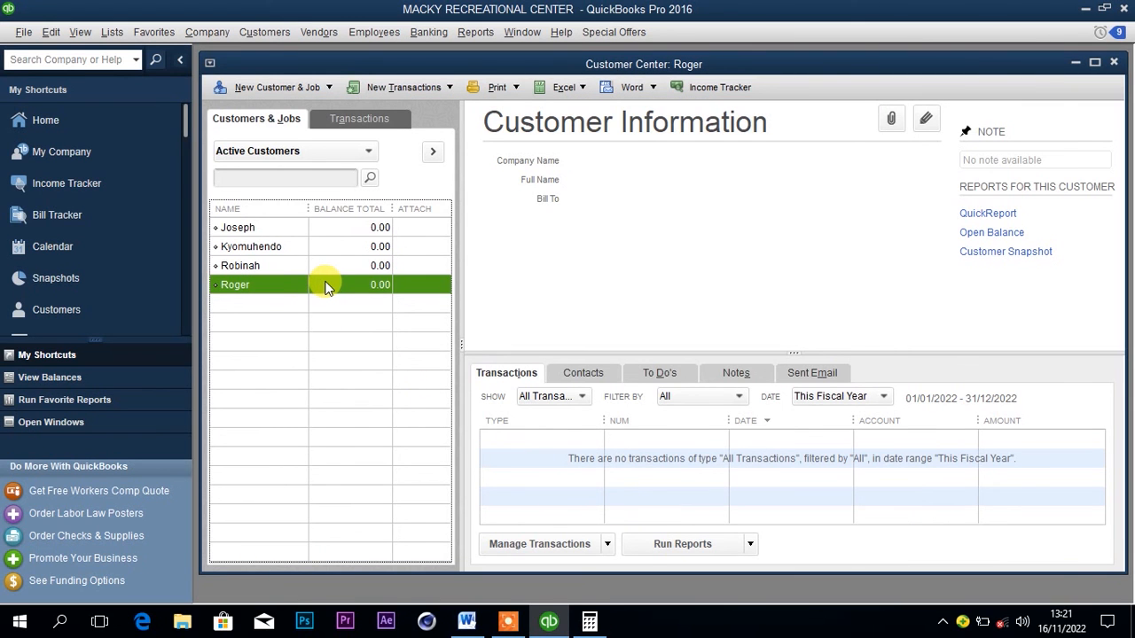
Recheck the sale in the Word document, then start a cash sales receipt for the newly added customer with the item PK meat.
{"action": "left_click", "coordinate": [544, 624]}
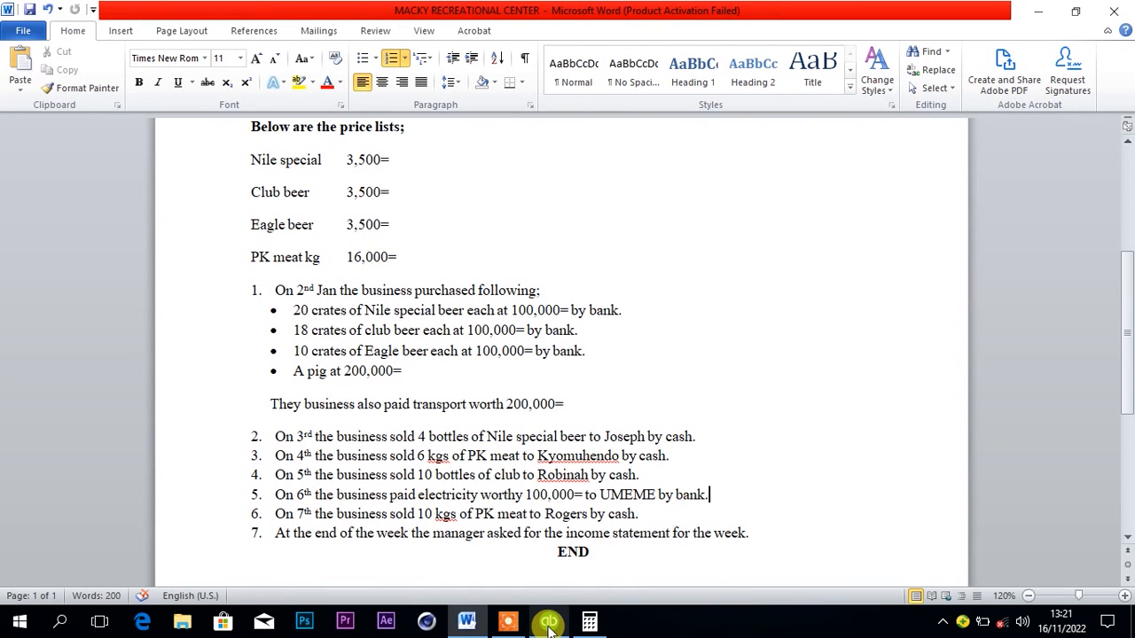
{"action": "left_click", "coordinate": [549, 624]}
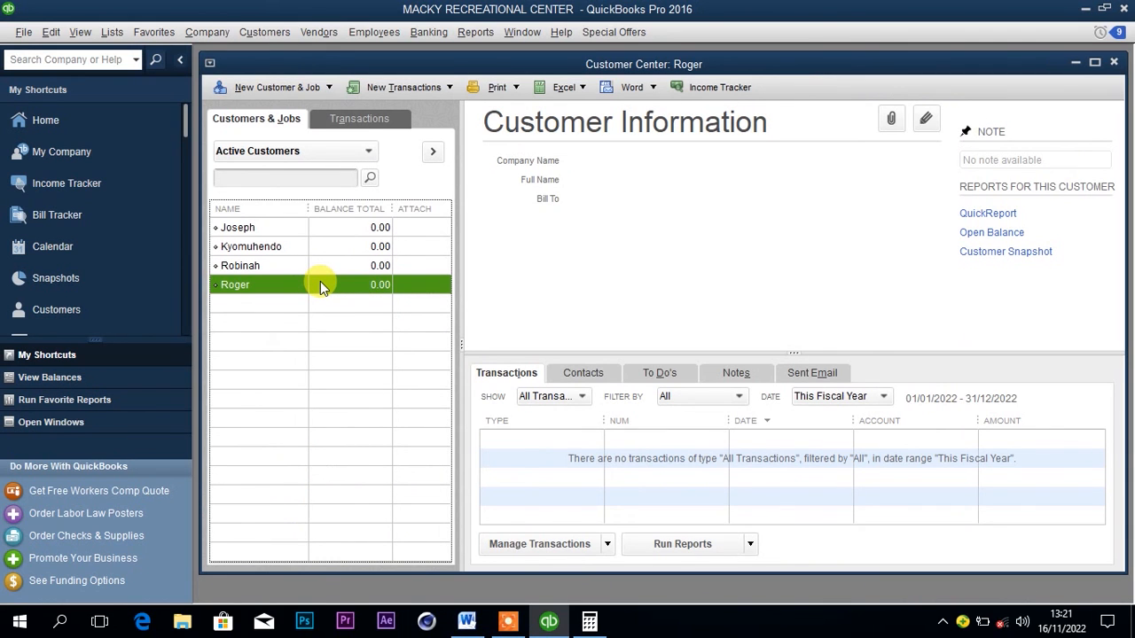
{"action": "right_click", "coordinate": [322, 285]}
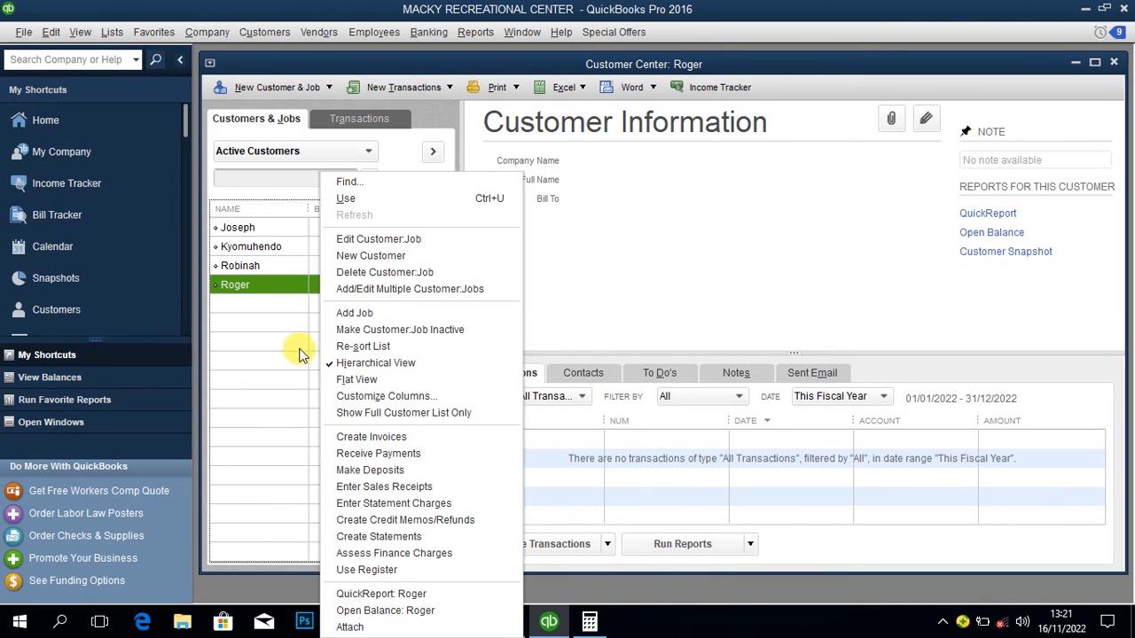
{"action": "left_click", "coordinate": [346, 488]}
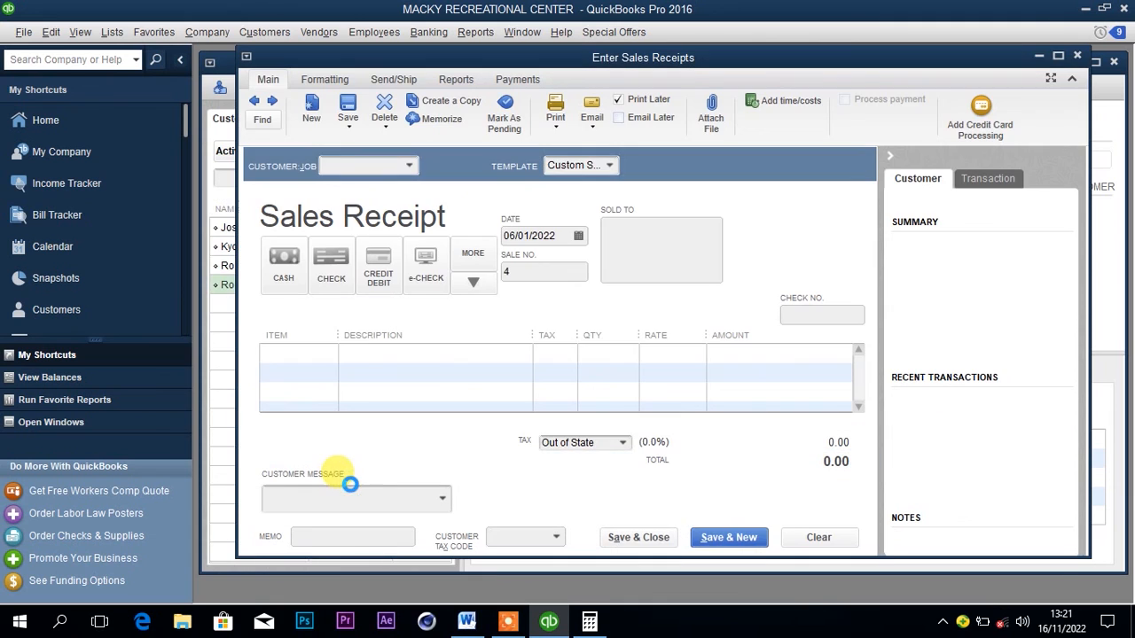
{"action": "left_click", "coordinate": [288, 279]}
{"action": "left_click", "coordinate": [299, 351]}
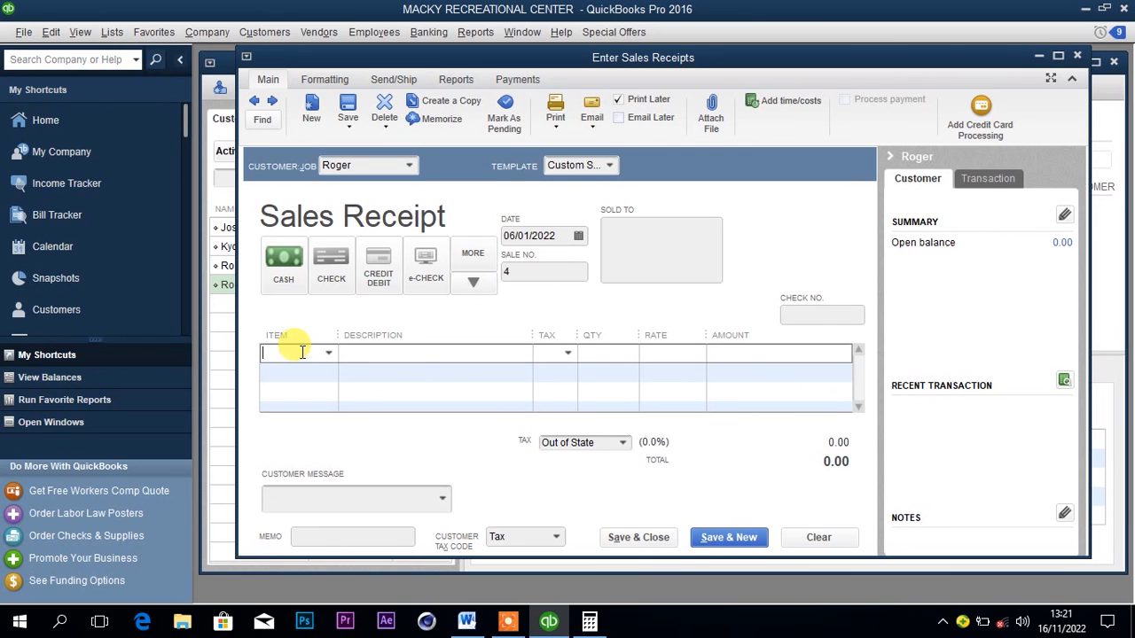
{"action": "type", "text": "PK"}
{"action": "left_click", "coordinate": [340, 413]}
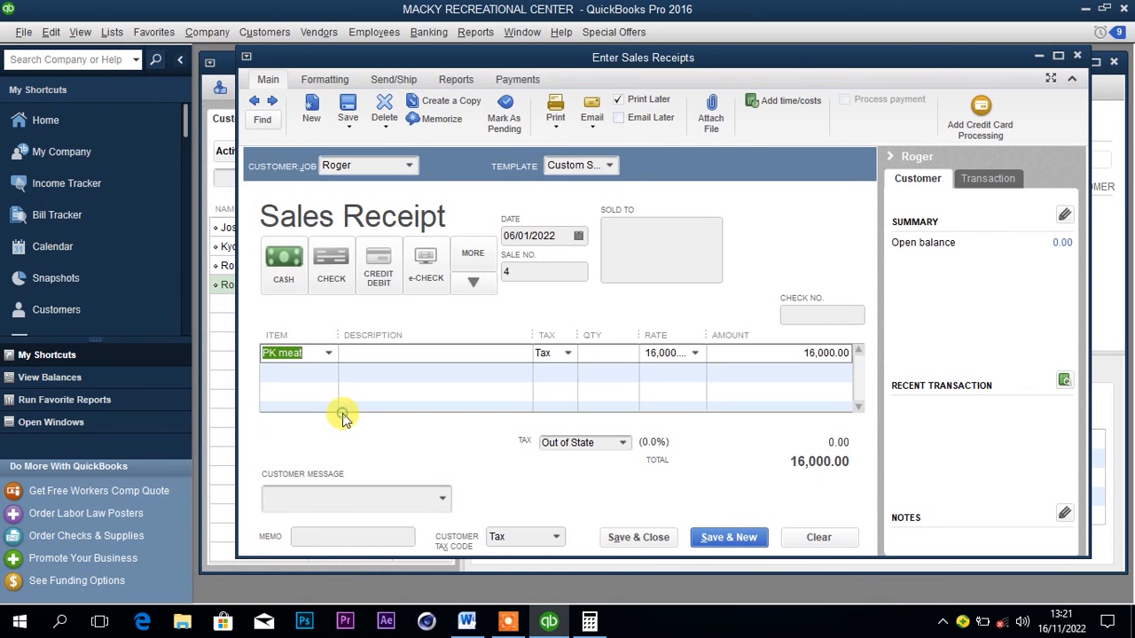
Check the quantity sold in the Word document and set the PK meat line's quantity to 10.
{"action": "mouse_move", "coordinate": [541, 623]}
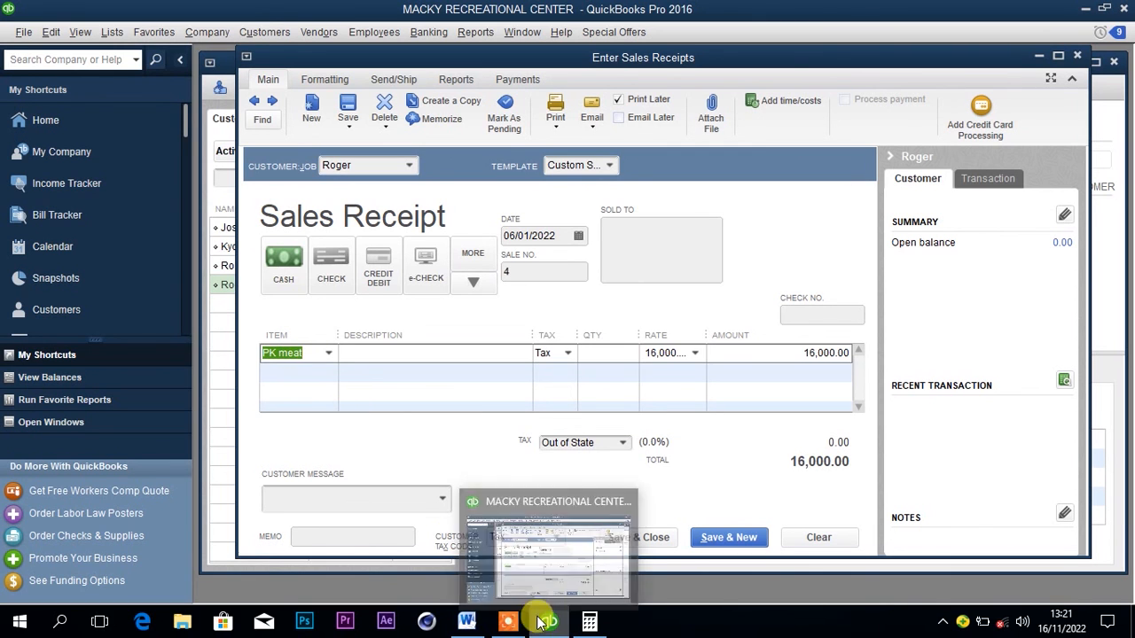
{"action": "left_click", "coordinate": [467, 622]}
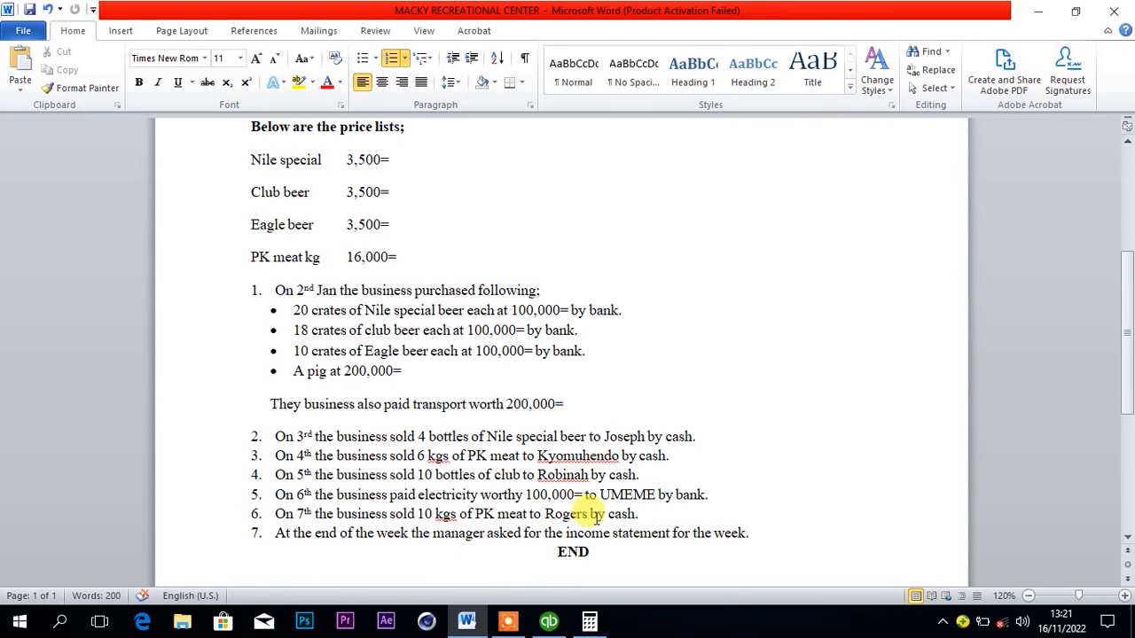
{"action": "mouse_move", "coordinate": [510, 625]}
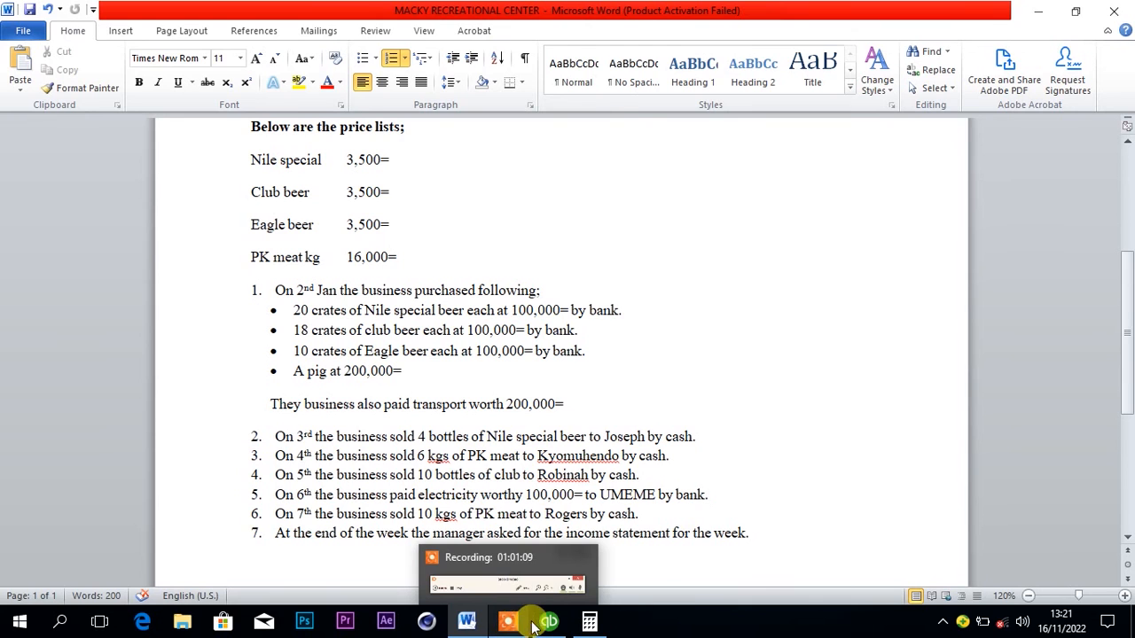
{"action": "left_click", "coordinate": [548, 622]}
{"action": "left_click", "coordinate": [589, 353]}
{"action": "type", "text": "10"}
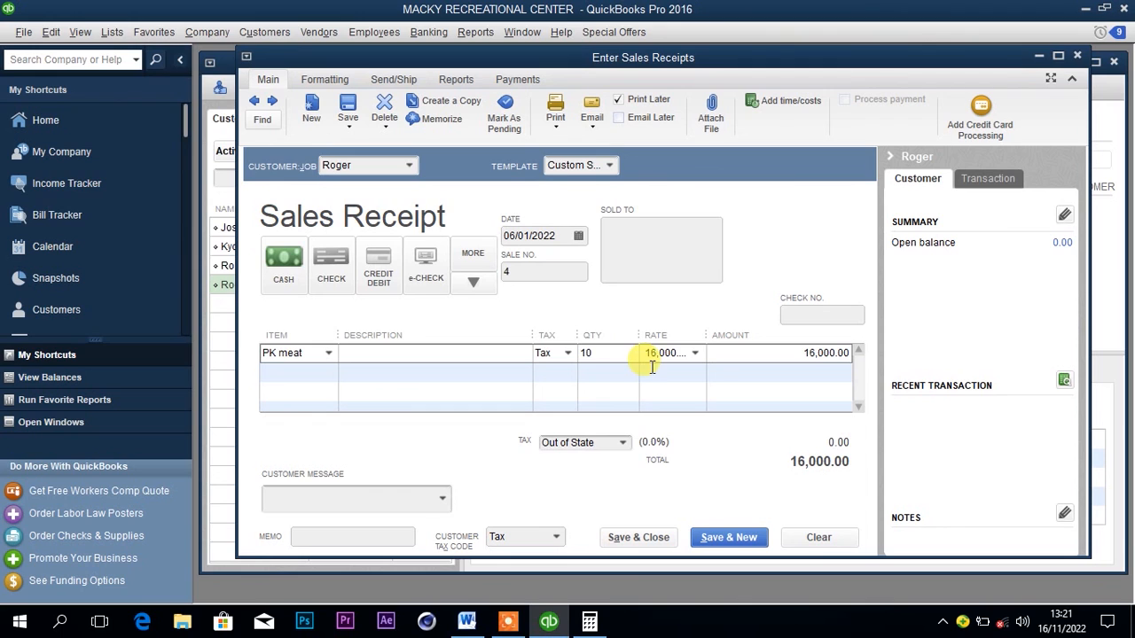
{"action": "left_click", "coordinate": [790, 366]}
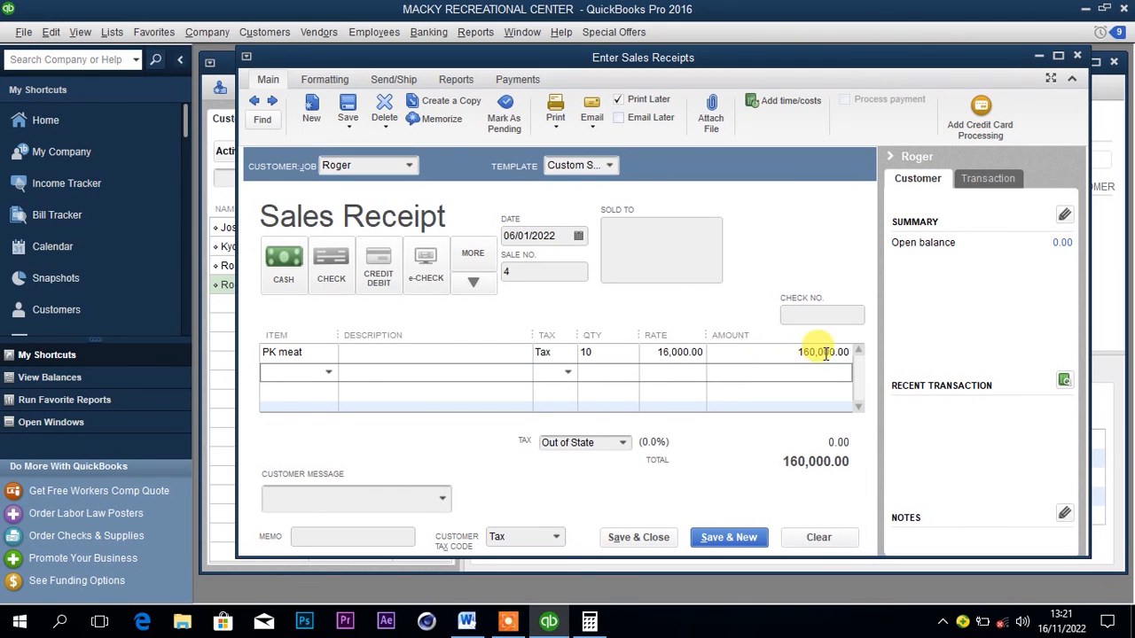
Date the sales receipt 07/01/2022, then save and close it, accepting its past date.
{"action": "left_click", "coordinate": [578, 236]}
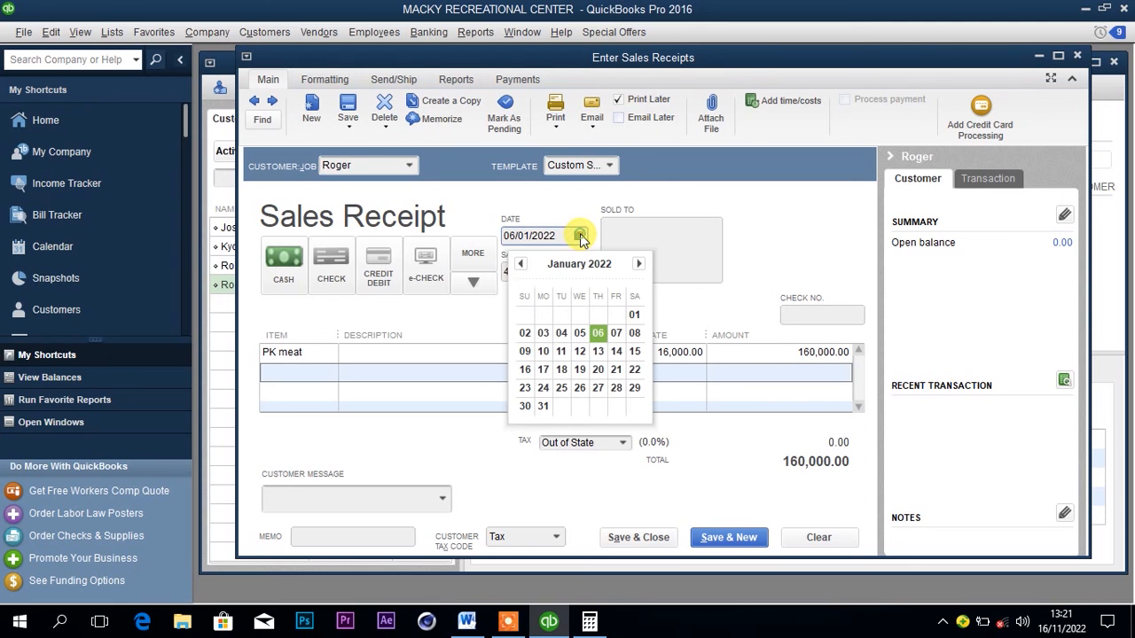
{"action": "left_click", "coordinate": [615, 334]}
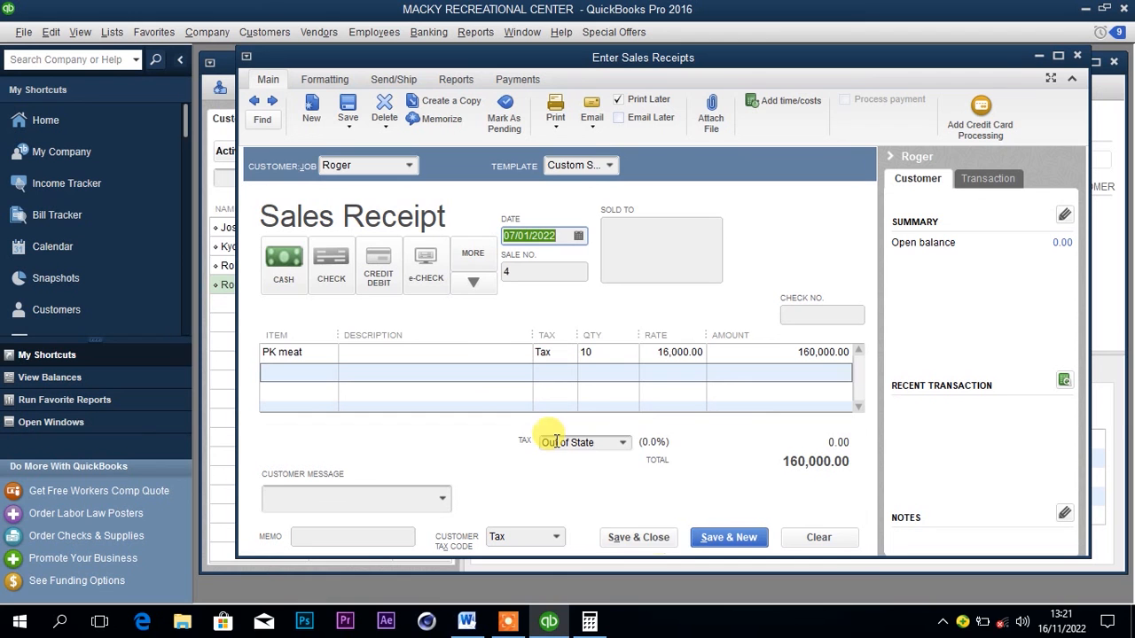
{"action": "left_click", "coordinate": [657, 538]}
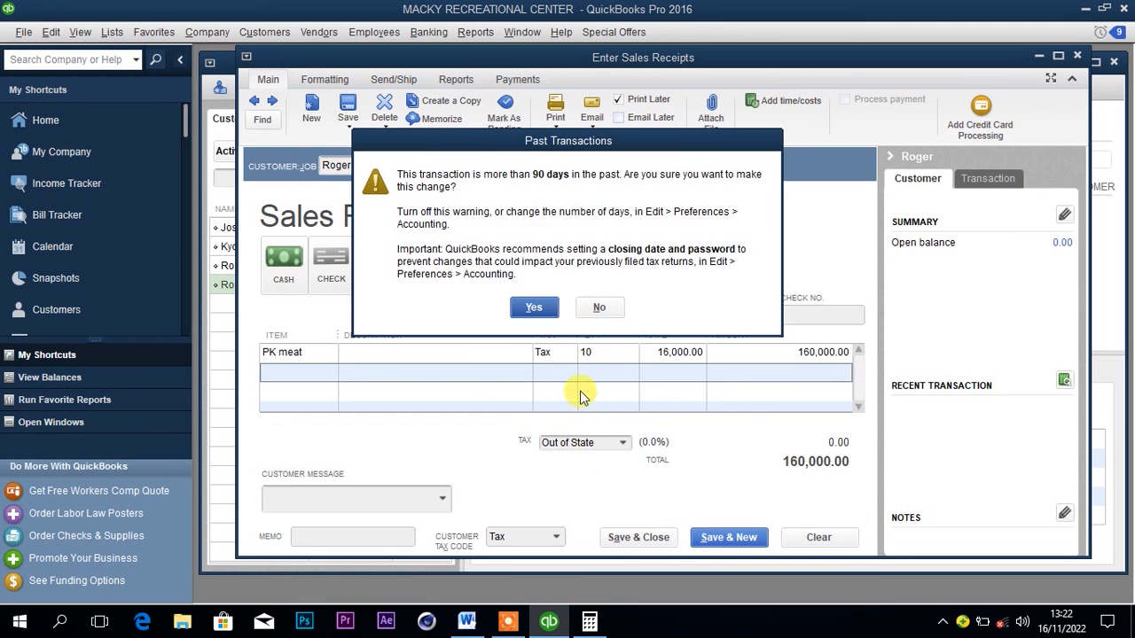
{"action": "left_click", "coordinate": [536, 307]}
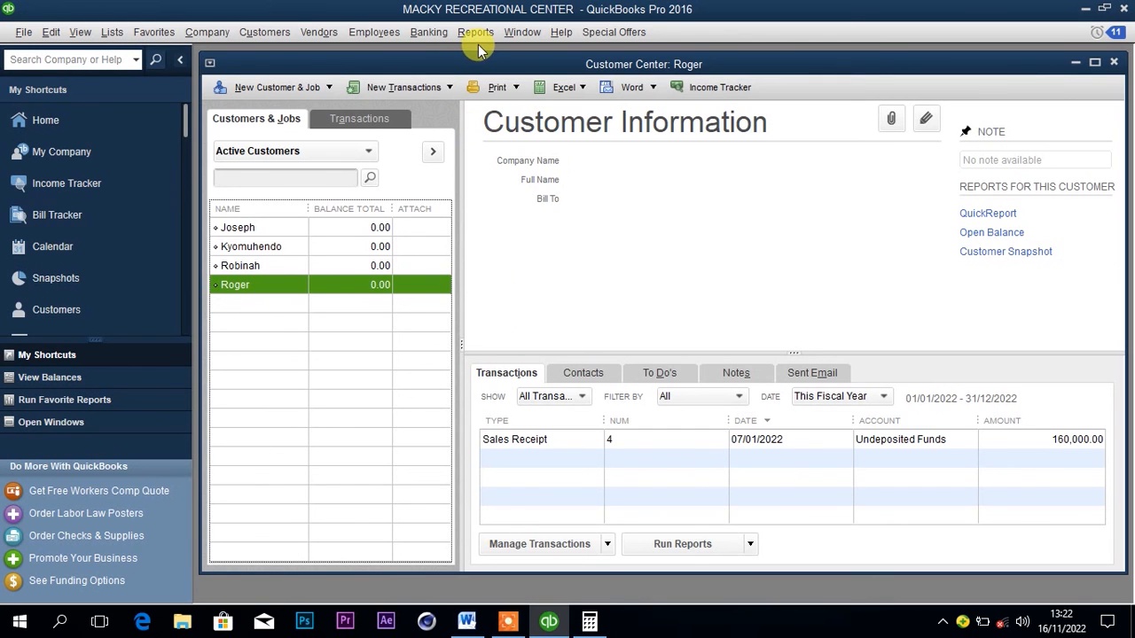
Deposit the customer's 160,000 cash sales receipt into Cash at hand dated 07/01/2022, then save and close it, accepting the past date.
{"action": "left_click", "coordinate": [431, 33]}
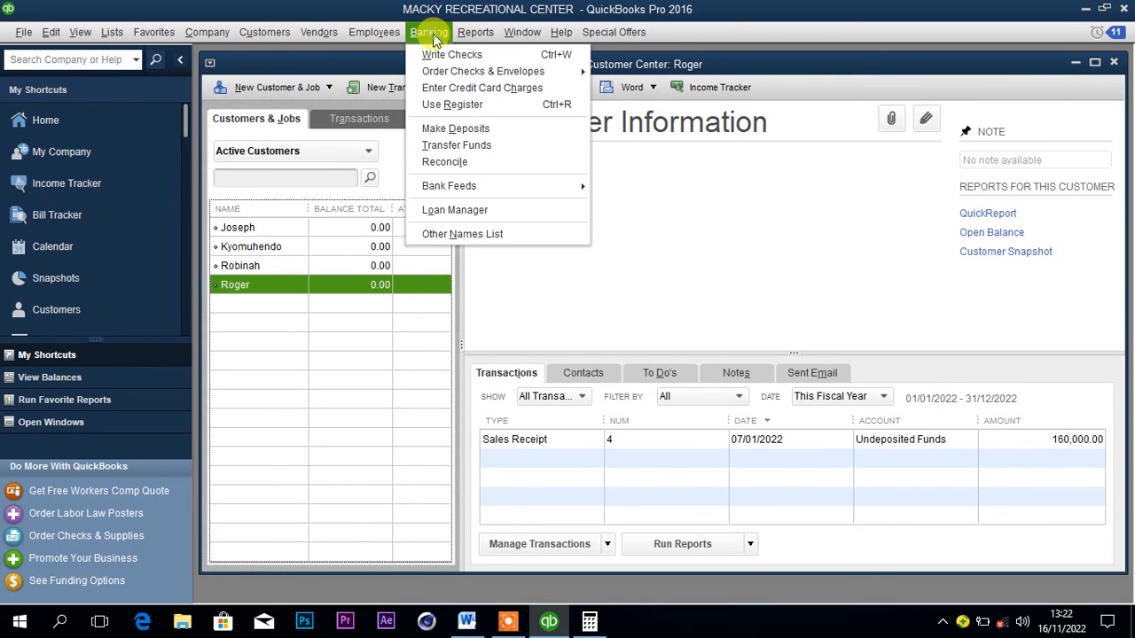
{"action": "left_click", "coordinate": [450, 128]}
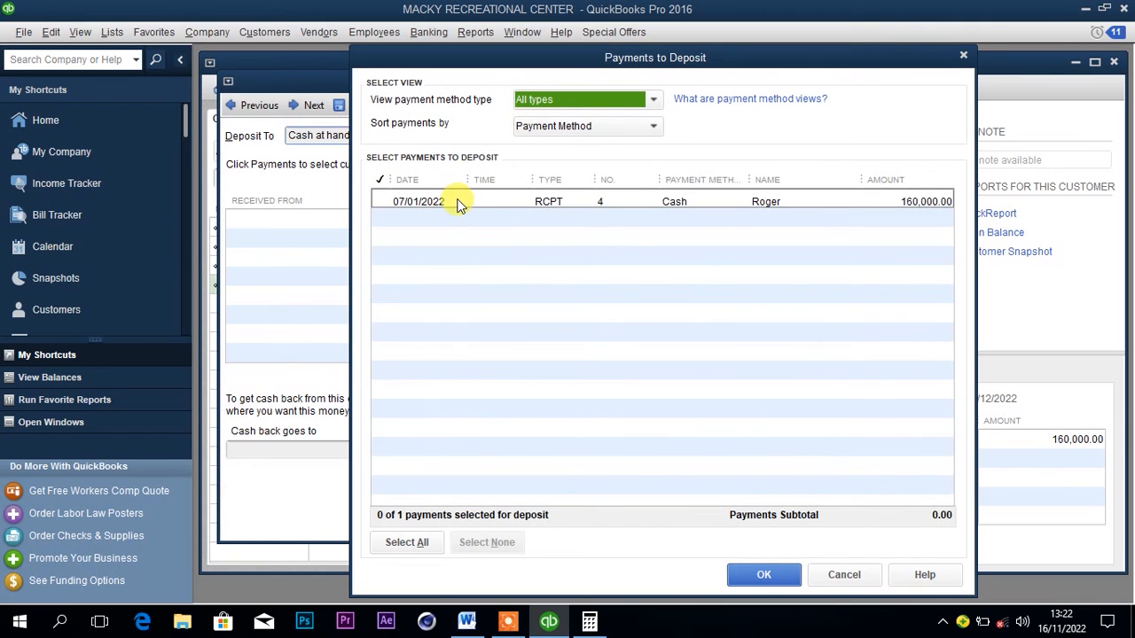
{"action": "left_click", "coordinate": [382, 203]}
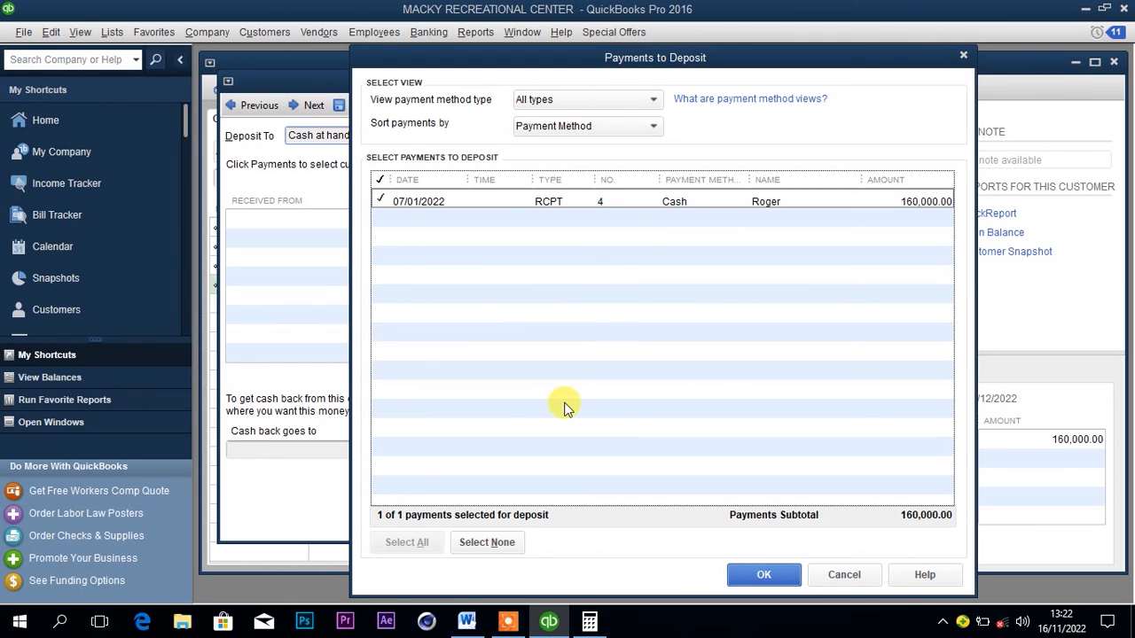
{"action": "left_click", "coordinate": [761, 573]}
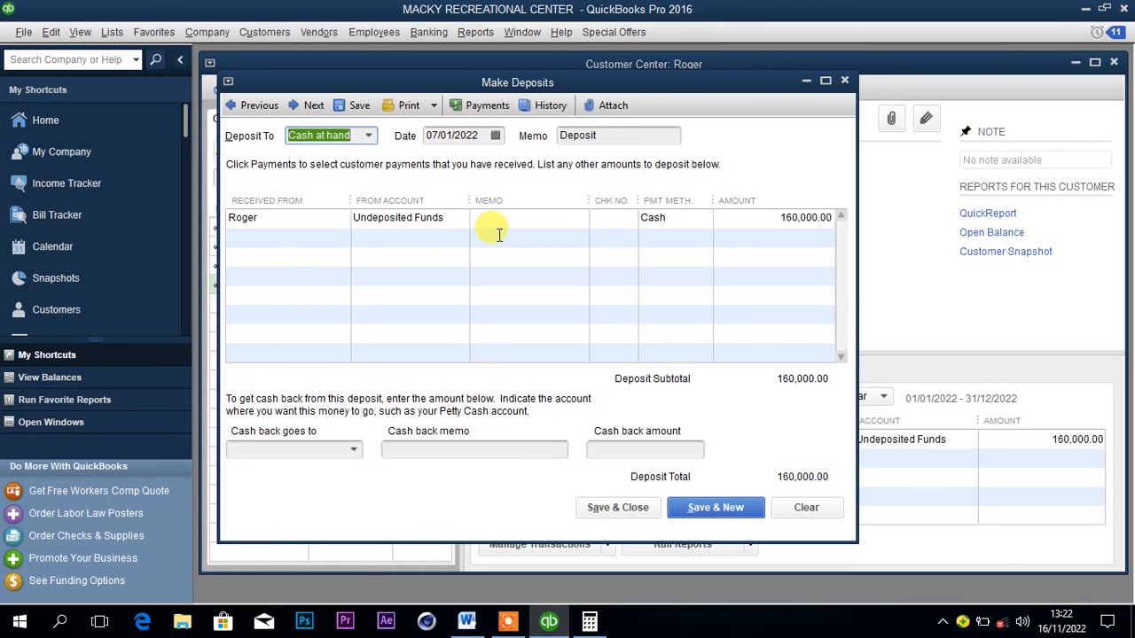
{"action": "left_click", "coordinate": [620, 509]}
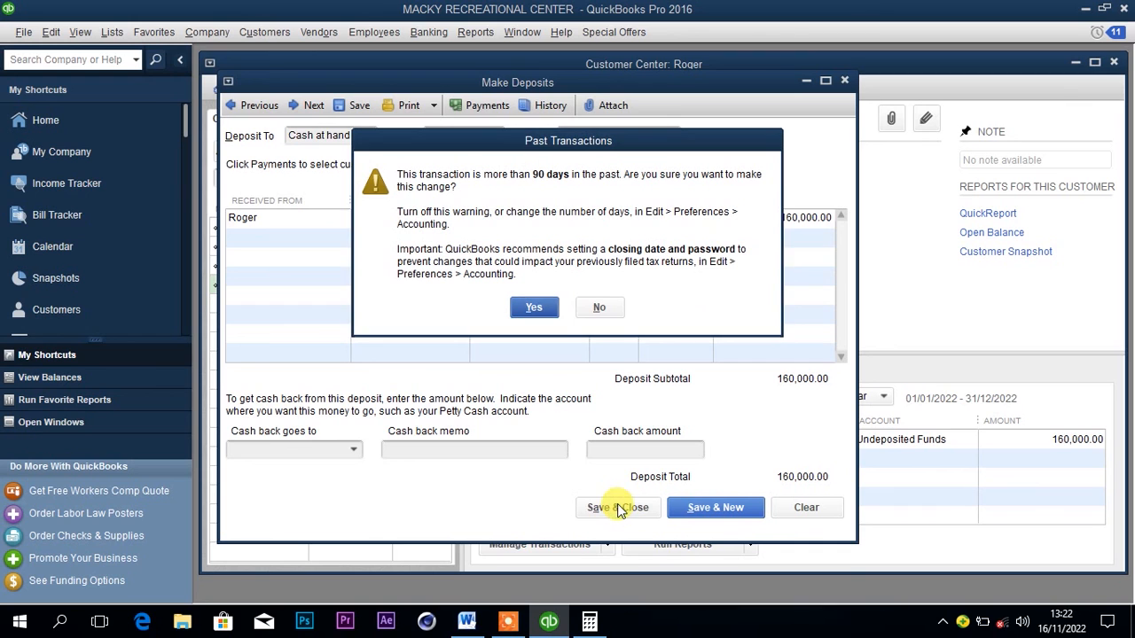
{"action": "left_click", "coordinate": [537, 307]}
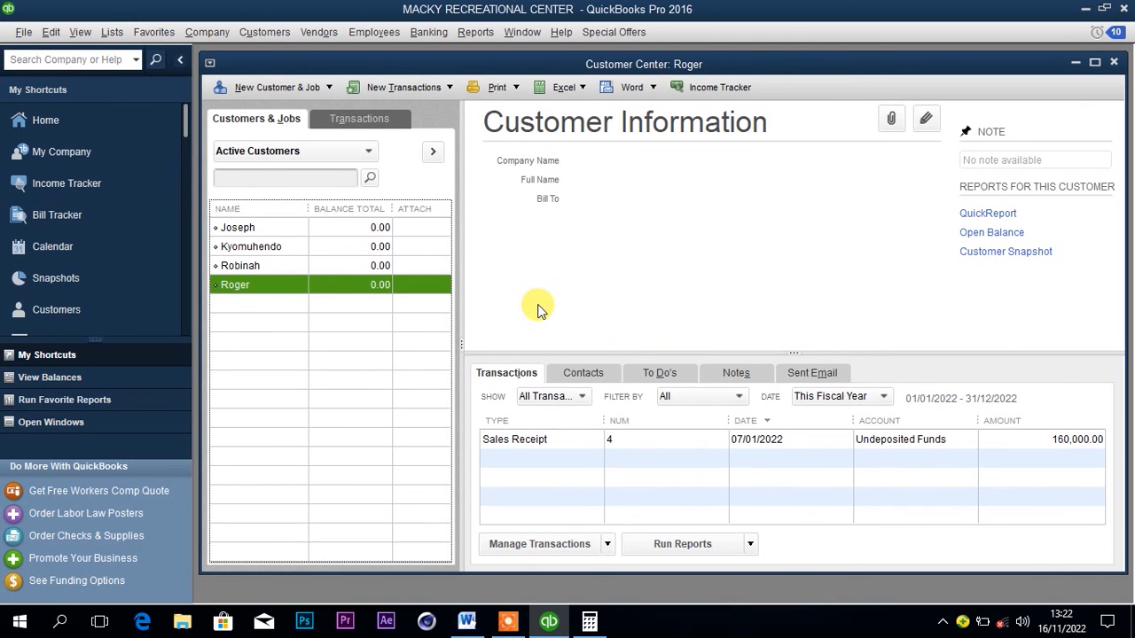
Check the remaining task in the Word document, then open the standard Profit & Loss report in QuickBooks.
{"action": "left_click", "coordinate": [467, 620]}
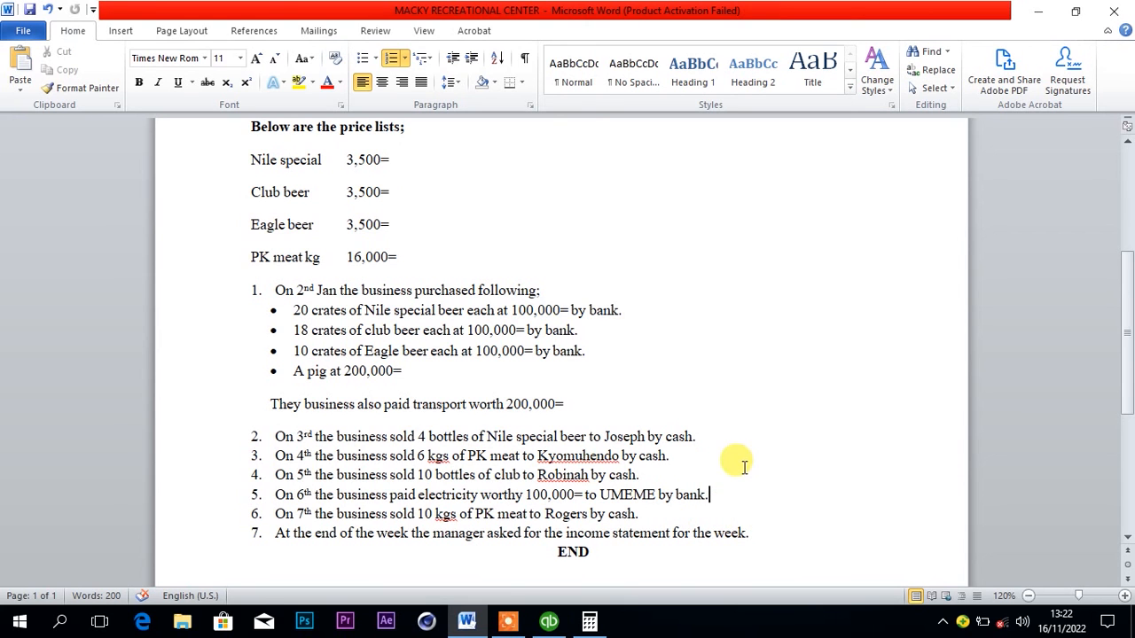
{"action": "left_click", "coordinate": [1039, 13]}
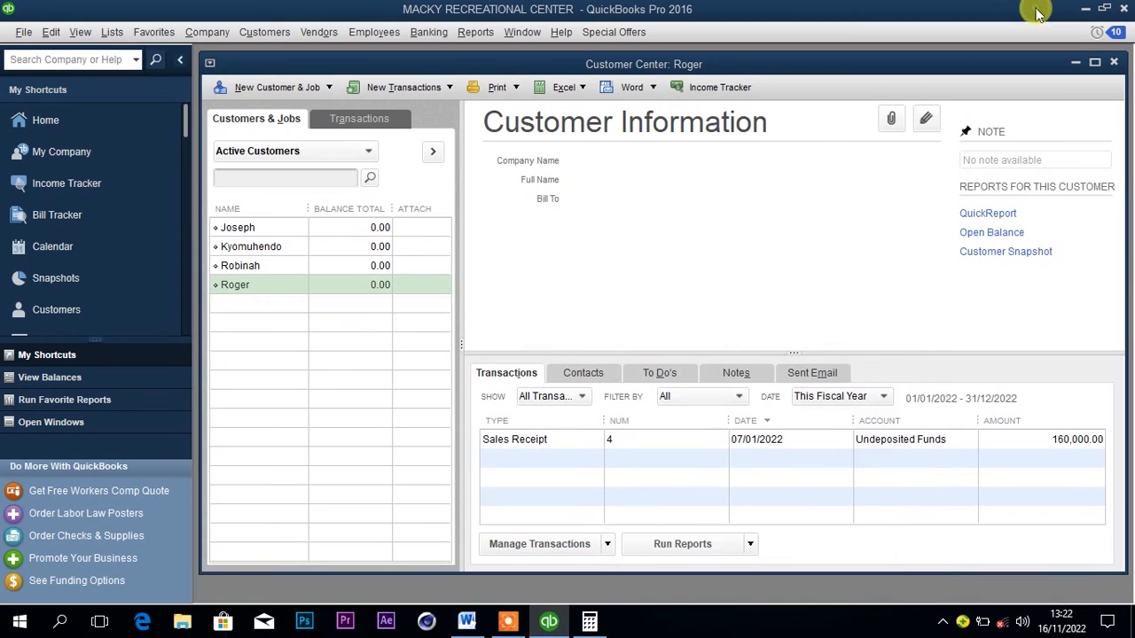
{"action": "left_click", "coordinate": [474, 33]}
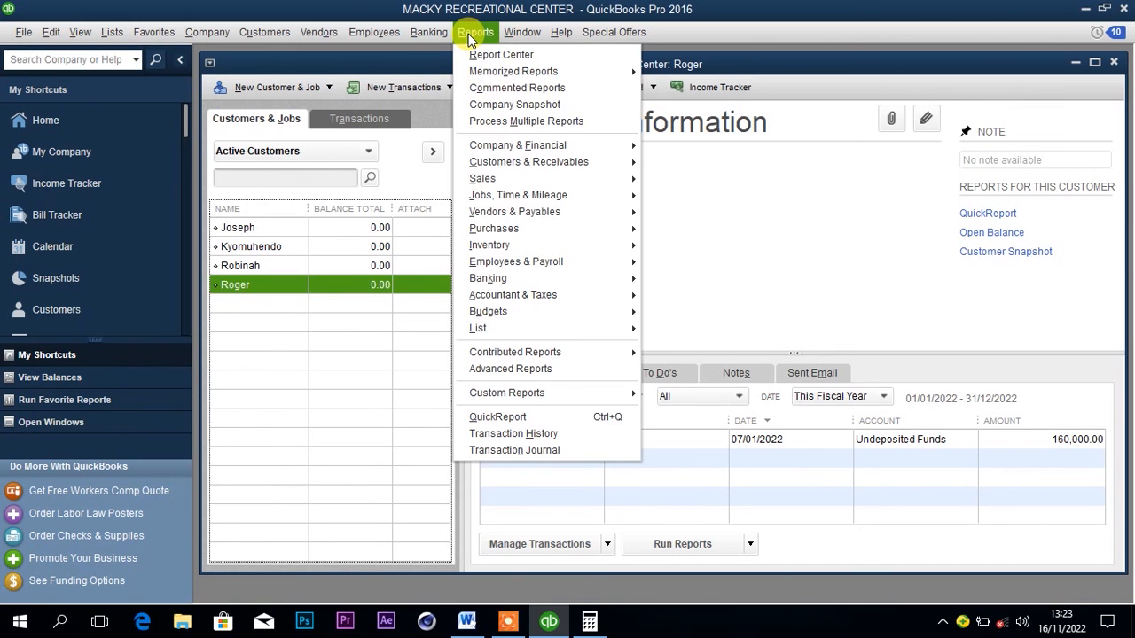
{"action": "mouse_move", "coordinate": [524, 221]}
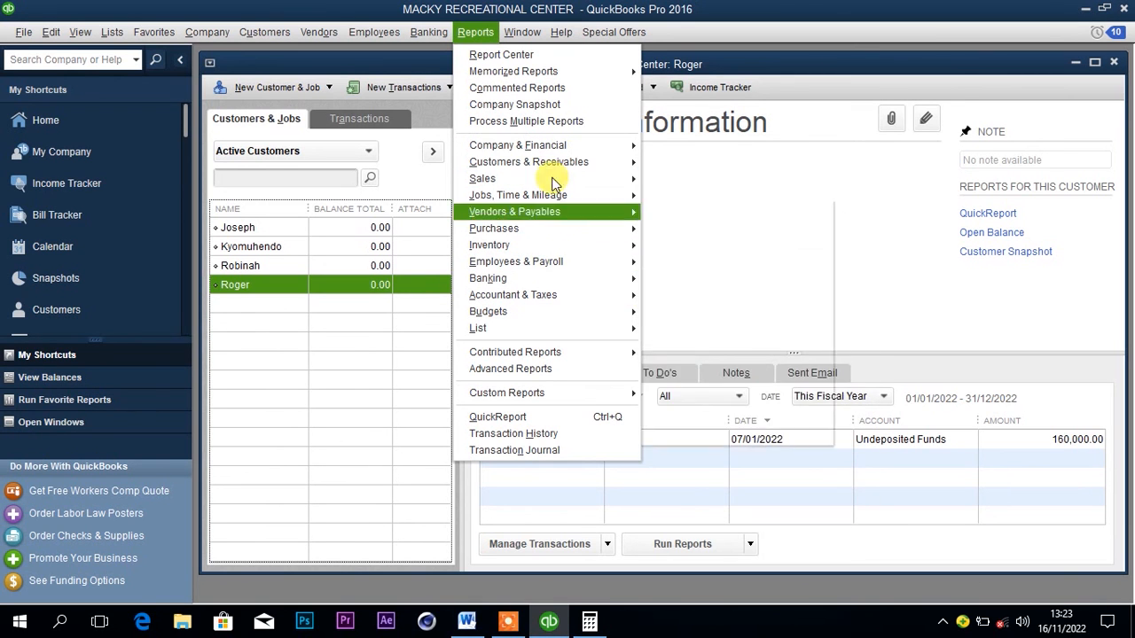
{"action": "mouse_move", "coordinate": [571, 226]}
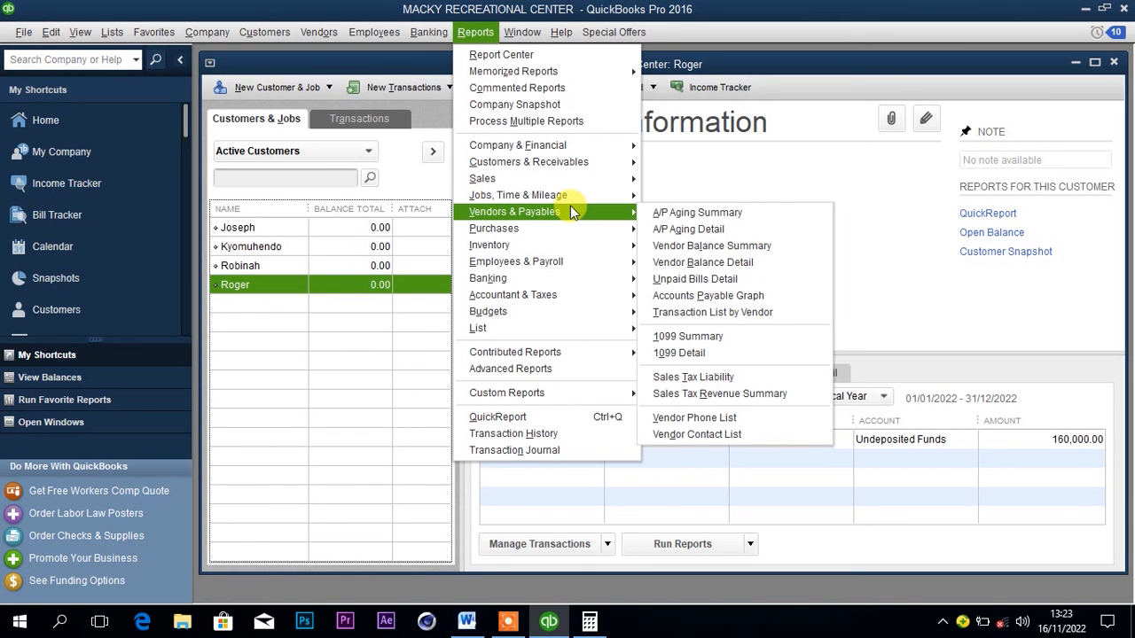
{"action": "mouse_move", "coordinate": [546, 277]}
{"action": "mouse_move", "coordinate": [574, 149]}
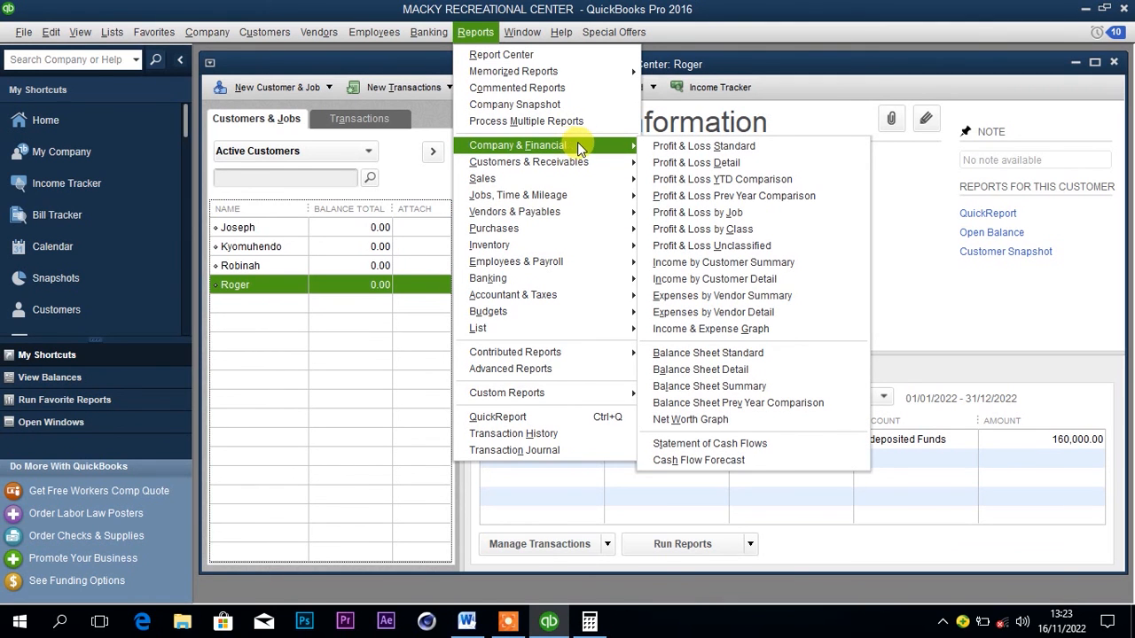
{"action": "left_click", "coordinate": [671, 146]}
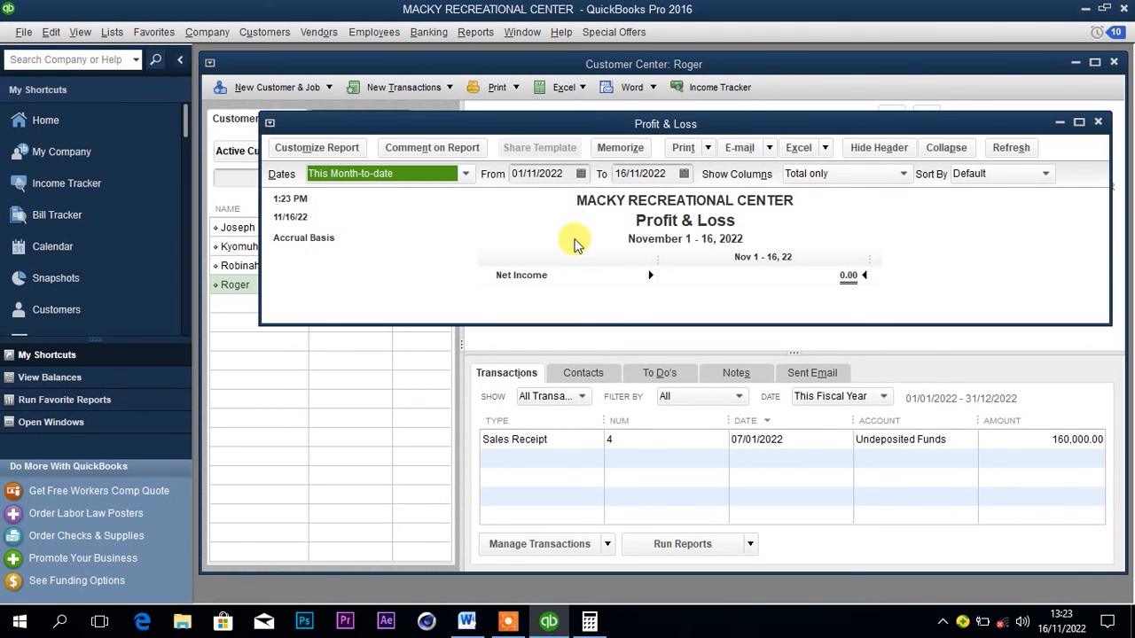
Recheck the period in the Word document and set the Profit & Loss report's start date to 01/01/2022.
{"action": "left_click", "coordinate": [467, 623]}
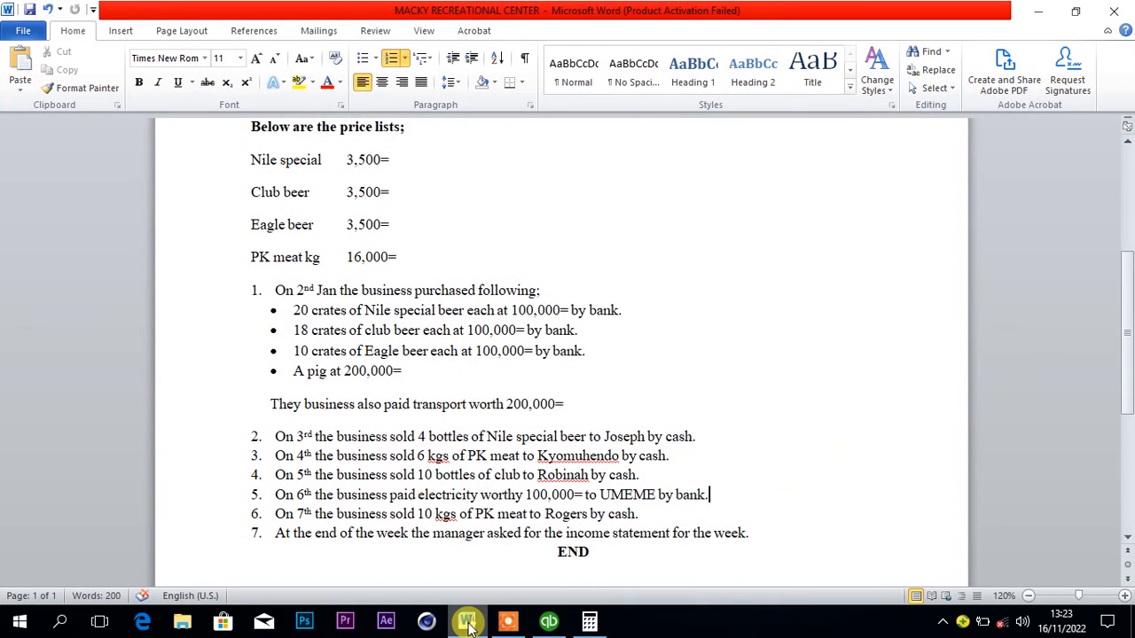
{"action": "left_click", "coordinate": [549, 625]}
{"action": "left_click", "coordinate": [581, 174]}
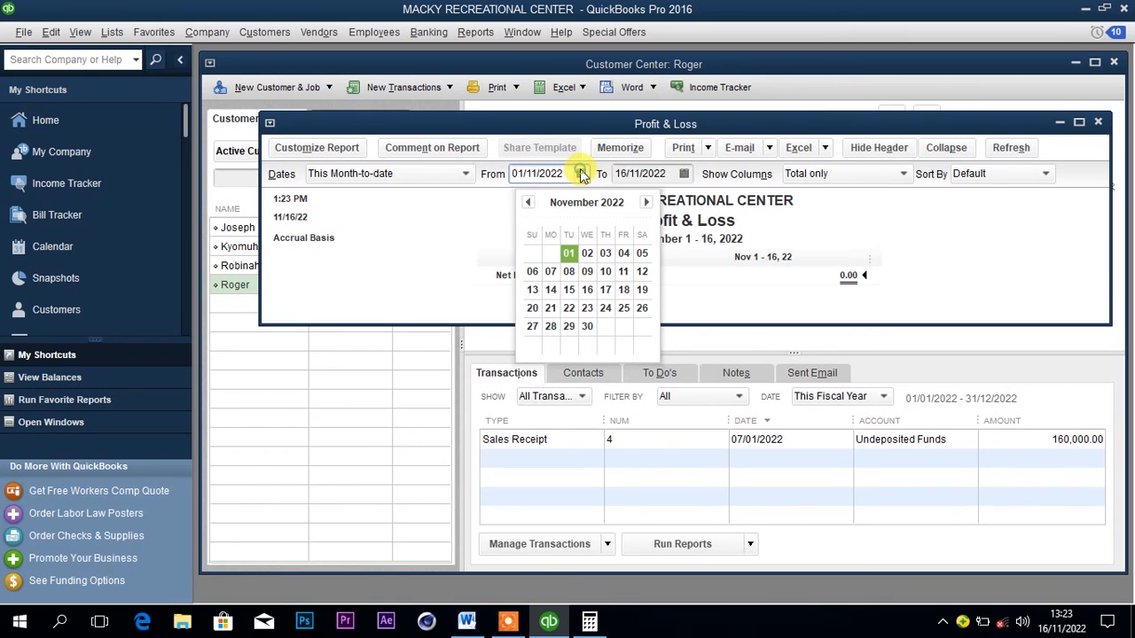
{"action": "left_click", "coordinate": [527, 202]}
{"action": "left_click", "coordinate": [527, 202]}
{"action": "left_click", "coordinate": [528, 202]}
{"action": "left_click", "coordinate": [527, 202]}
{"action": "left_click", "coordinate": [527, 202]}
{"action": "left_click", "coordinate": [527, 202]}
{"action": "left_click", "coordinate": [528, 202]}
{"action": "left_click", "coordinate": [527, 202]}
{"action": "left_click", "coordinate": [528, 202]}
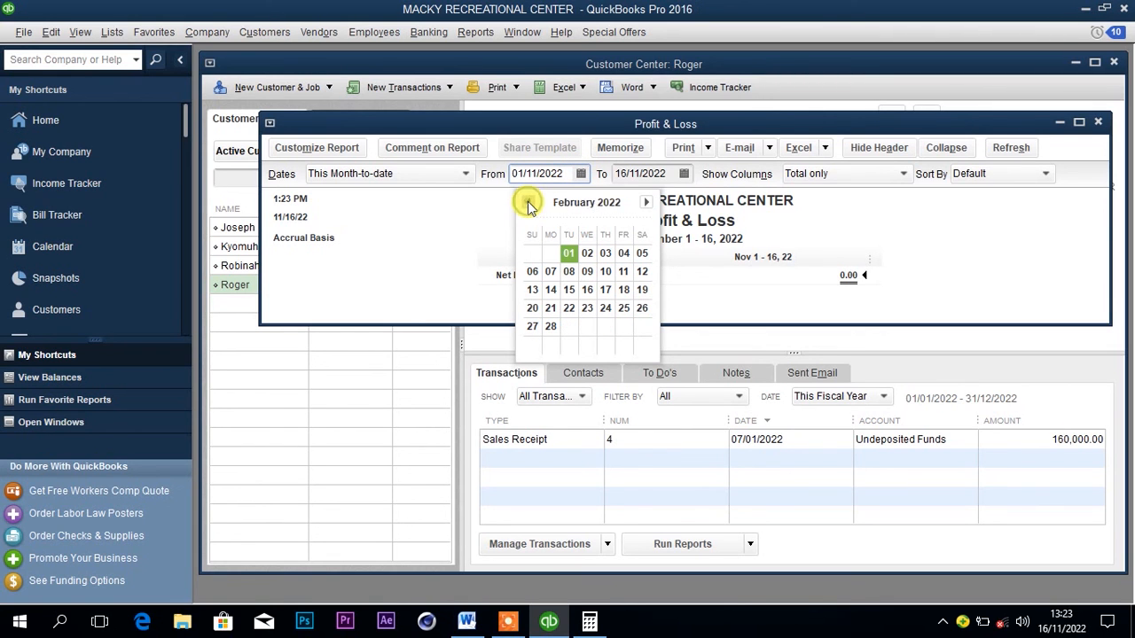
{"action": "left_click", "coordinate": [527, 202]}
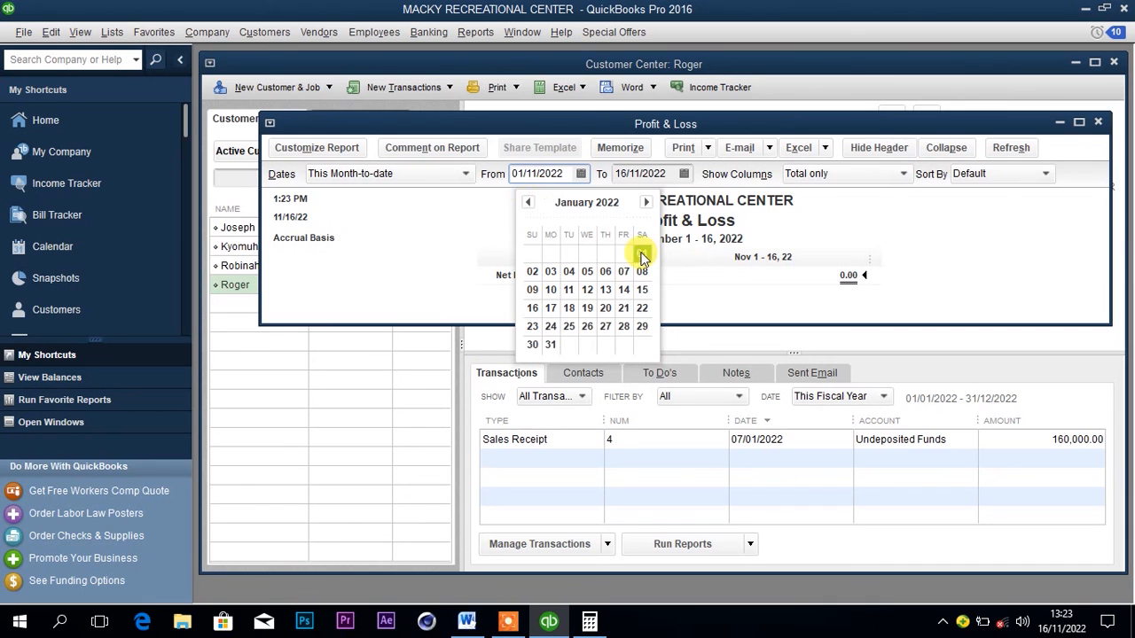
{"action": "left_click", "coordinate": [642, 254]}
Set the Profit & Loss report's end date to 07/01/2022 and refresh the report.
{"action": "left_click", "coordinate": [684, 174]}
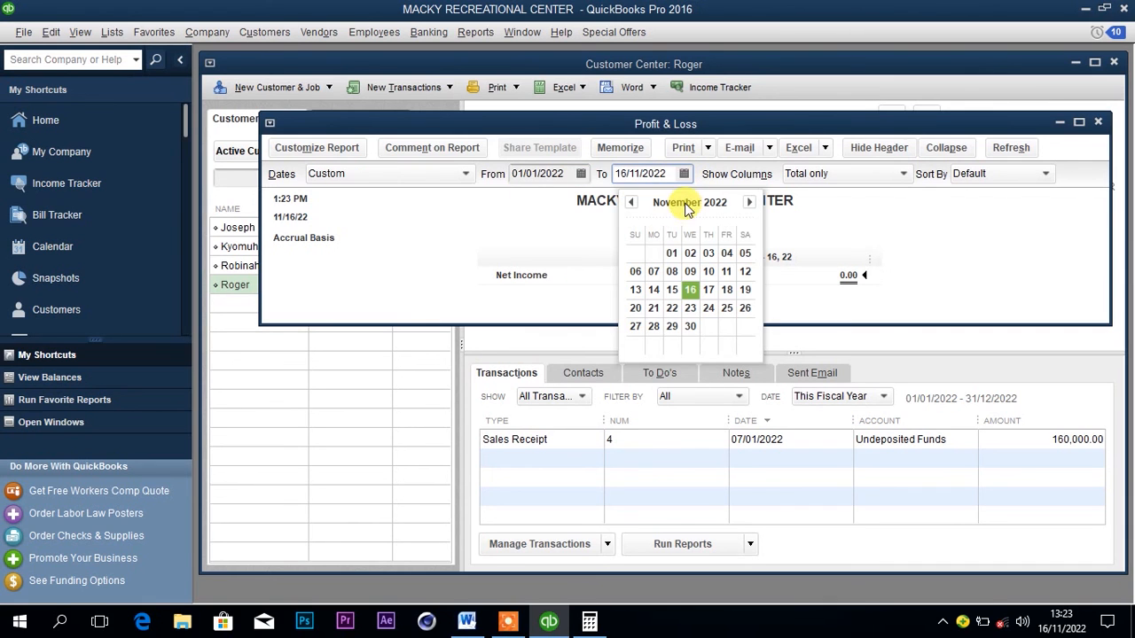
{"action": "left_click", "coordinate": [630, 202]}
{"action": "left_click", "coordinate": [630, 203]}
{"action": "left_click", "coordinate": [631, 202]}
{"action": "left_click", "coordinate": [631, 202]}
{"action": "left_click", "coordinate": [631, 202]}
{"action": "left_click", "coordinate": [630, 202]}
{"action": "left_click", "coordinate": [630, 202]}
{"action": "left_click", "coordinate": [631, 202]}
{"action": "left_click", "coordinate": [630, 203]}
{"action": "left_click", "coordinate": [631, 203]}
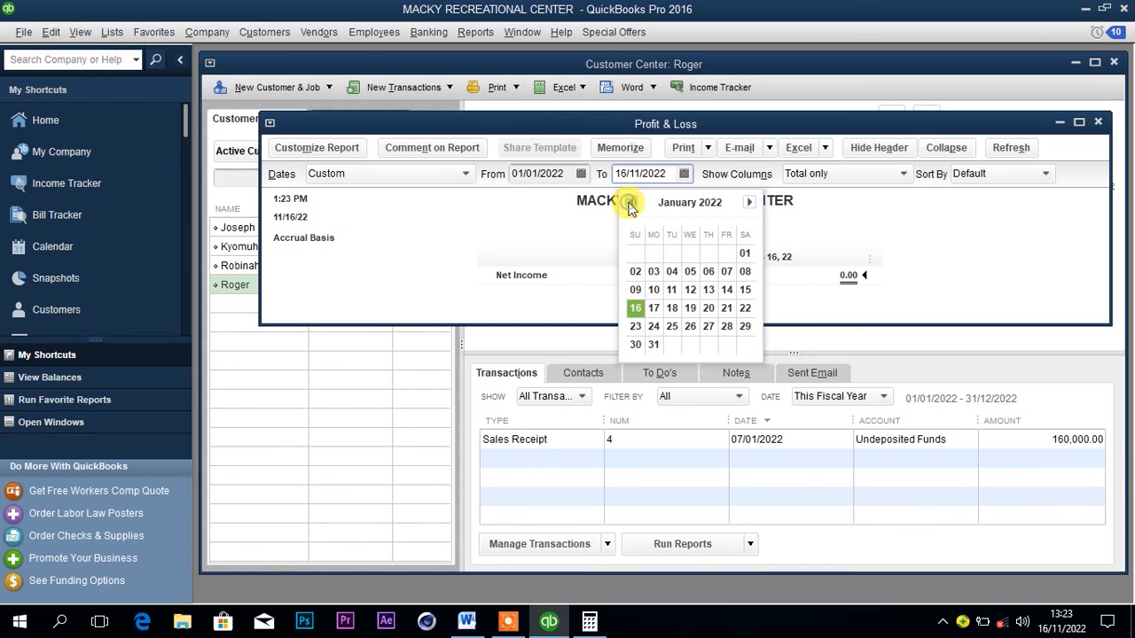
{"action": "left_click", "coordinate": [727, 272]}
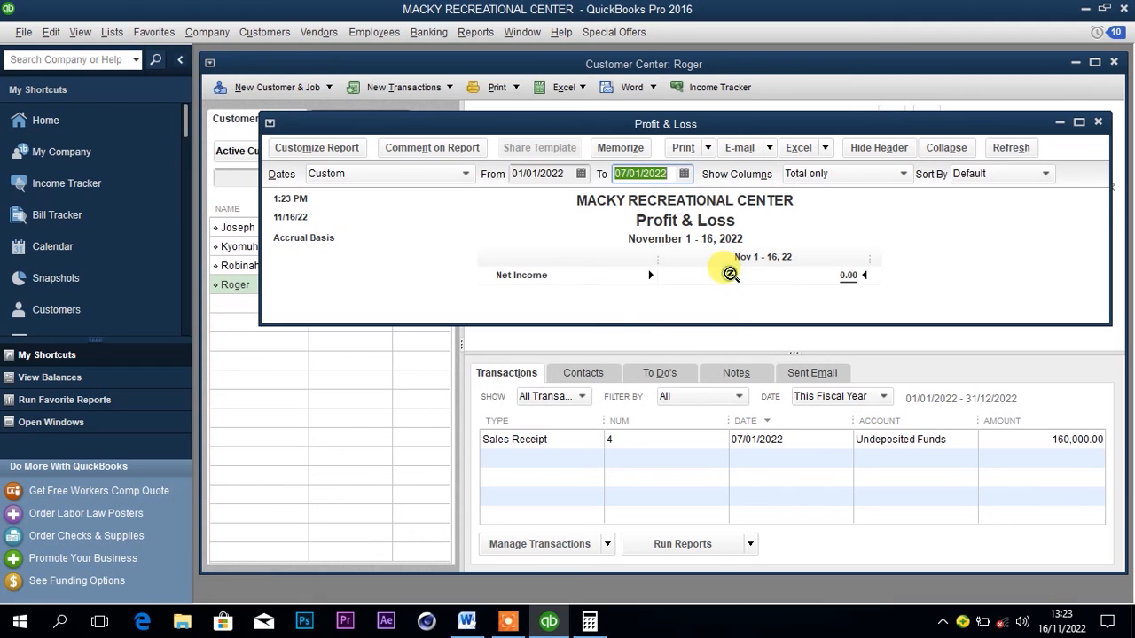
{"action": "left_click", "coordinate": [1011, 148]}
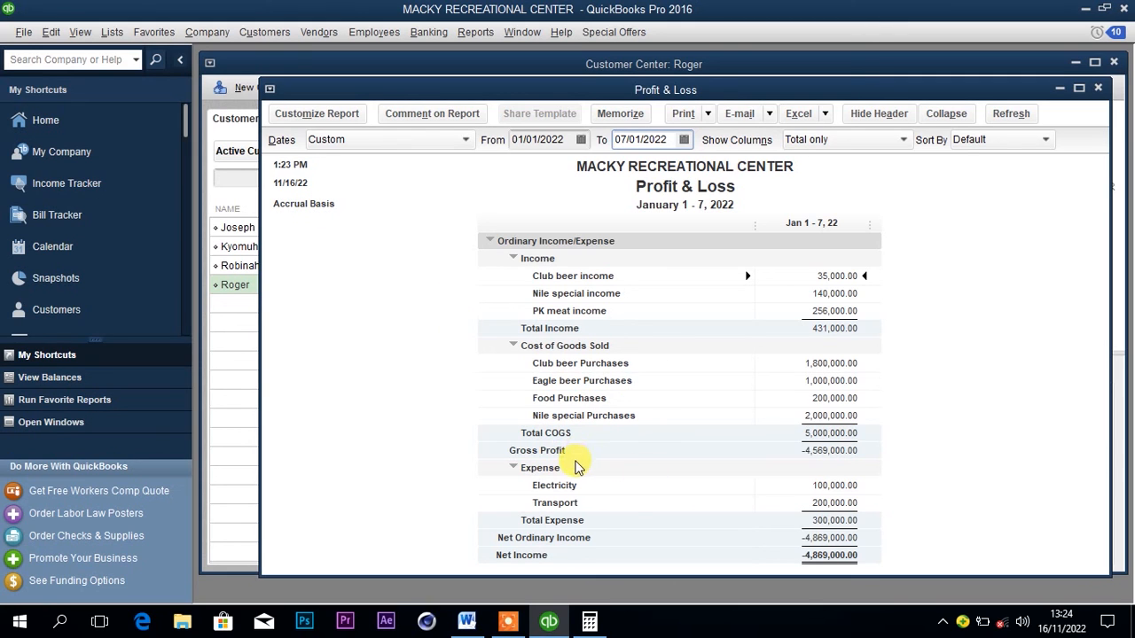
Customize the Profit & Loss report to use the Cash report basis.
{"action": "left_click", "coordinate": [317, 115]}
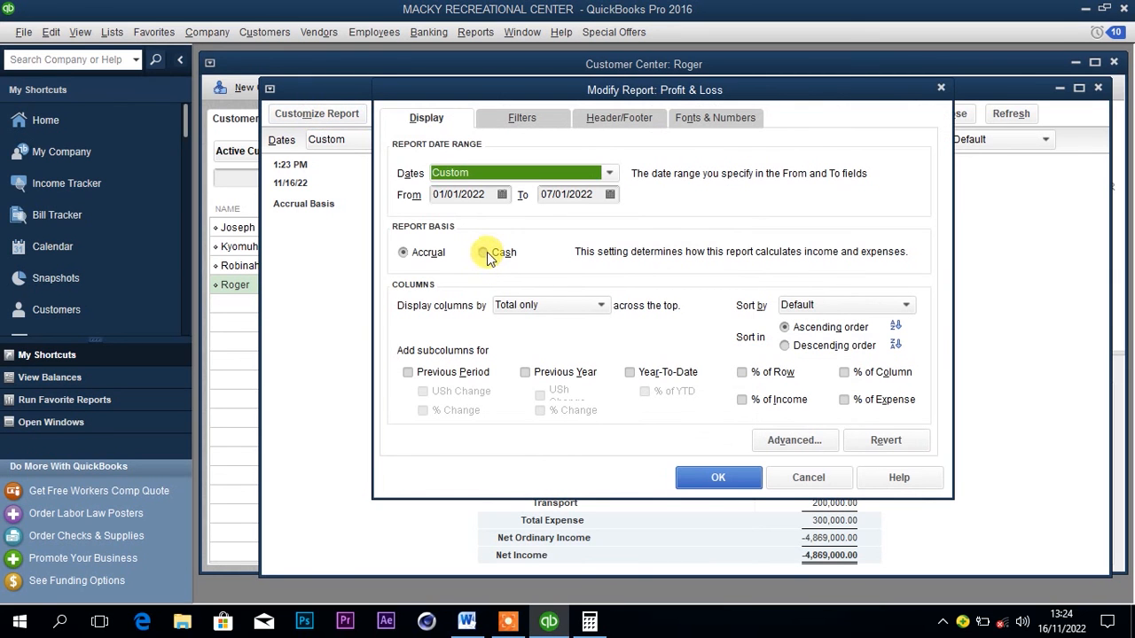
{"action": "left_click", "coordinate": [483, 254]}
{"action": "left_click", "coordinate": [713, 477]}
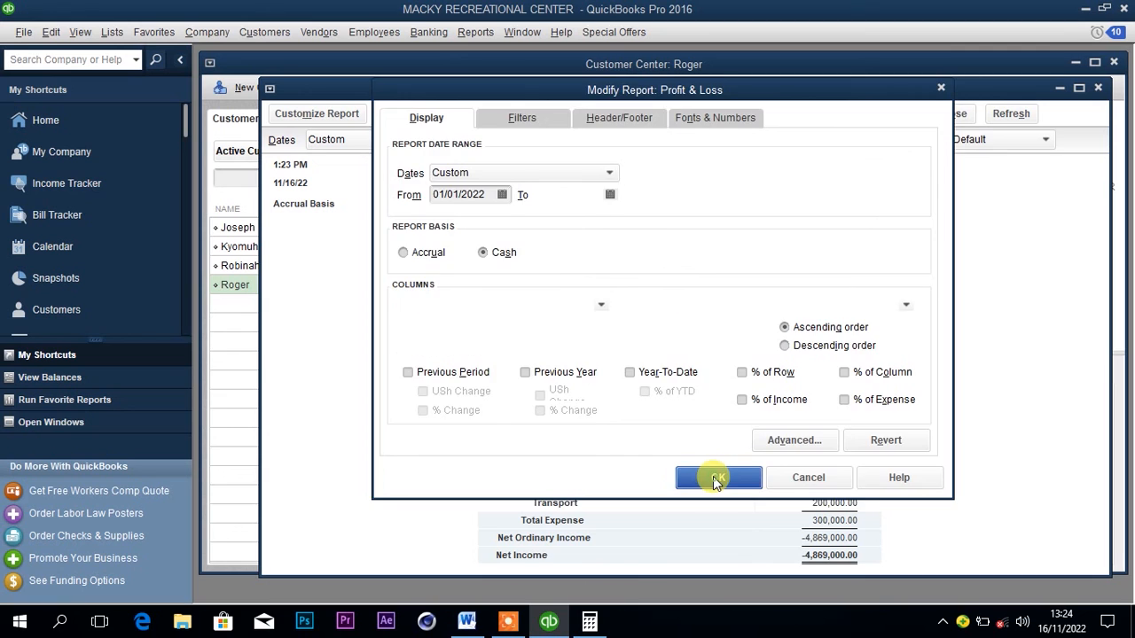